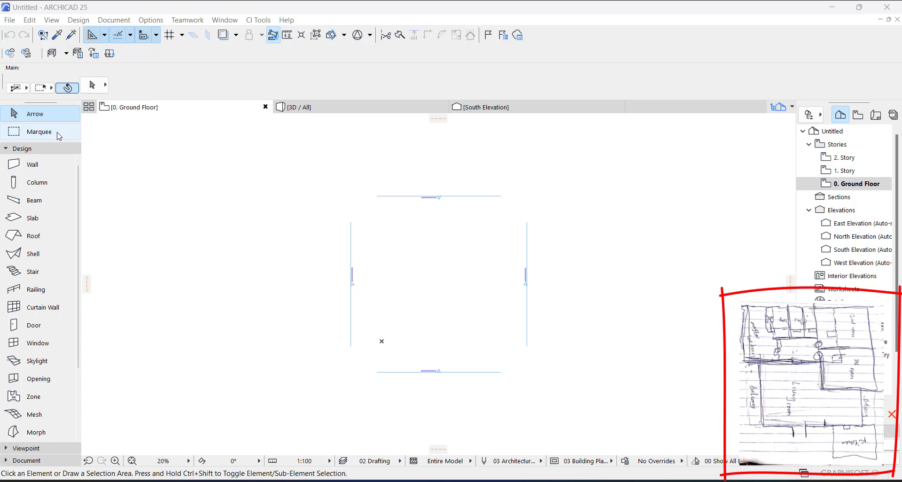
Look through the default settings of the design tools, from Wall, Column and Beam to Door and Skylight.
{"action": "left_click", "coordinate": [47, 165]}
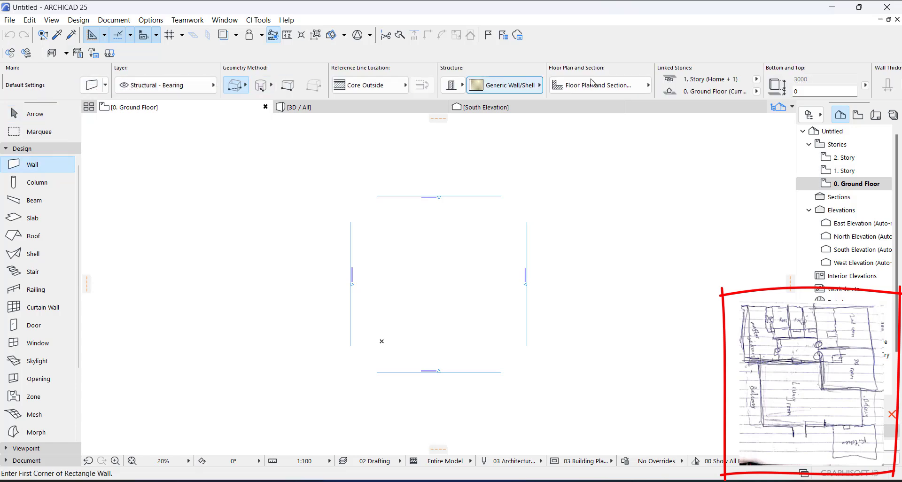
{"action": "left_click", "coordinate": [36, 182]}
{"action": "left_click", "coordinate": [35, 201]}
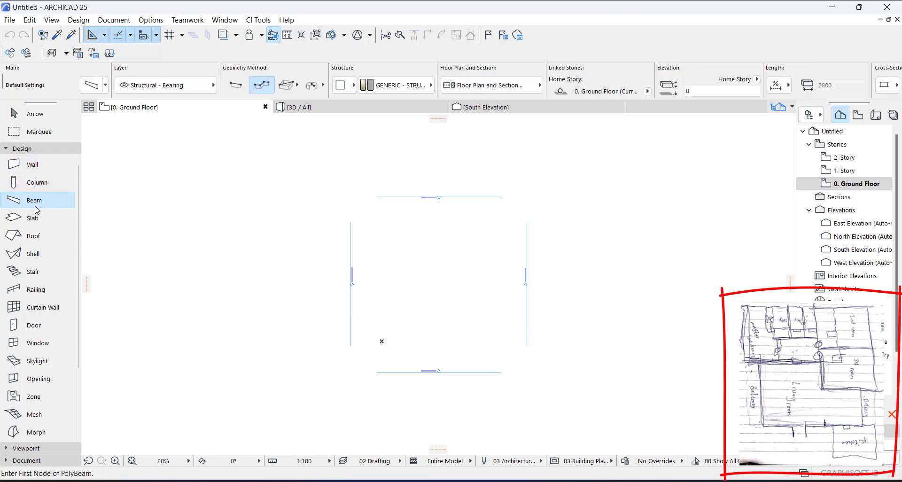
{"action": "left_click", "coordinate": [35, 219]}
{"action": "left_click", "coordinate": [34, 236]}
{"action": "left_click", "coordinate": [33, 253]}
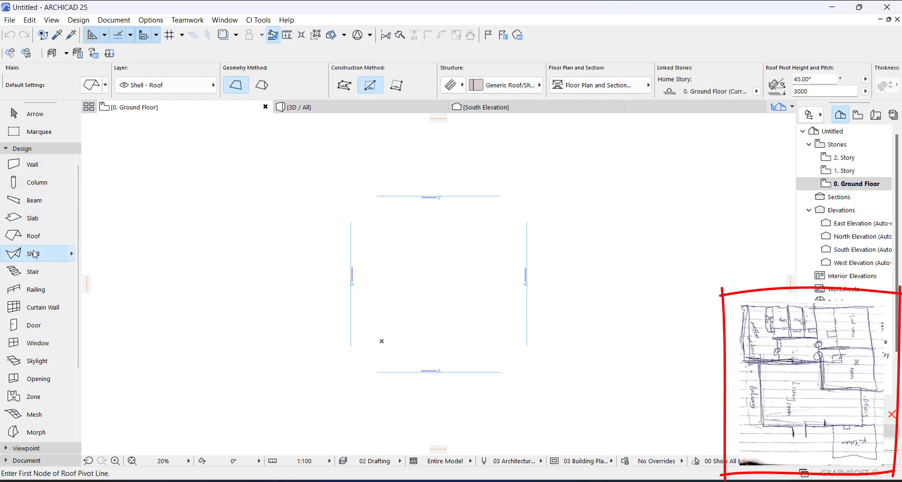
{"action": "left_click", "coordinate": [35, 272]}
{"action": "left_click", "coordinate": [38, 289]}
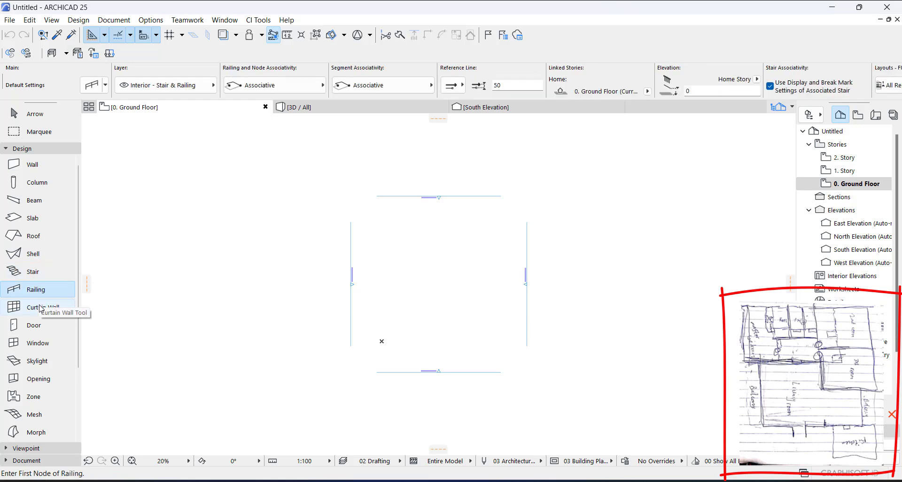
{"action": "left_click", "coordinate": [39, 307]}
{"action": "left_click", "coordinate": [36, 331]}
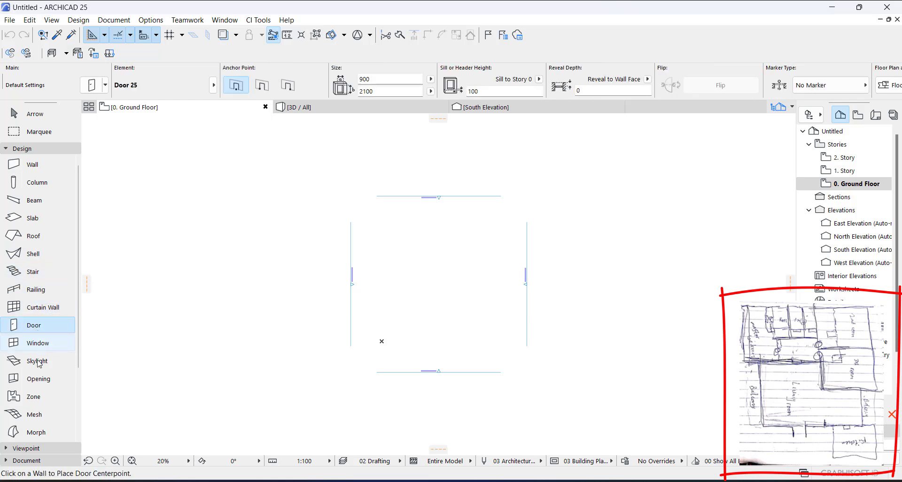
{"action": "left_click", "coordinate": [38, 360]}
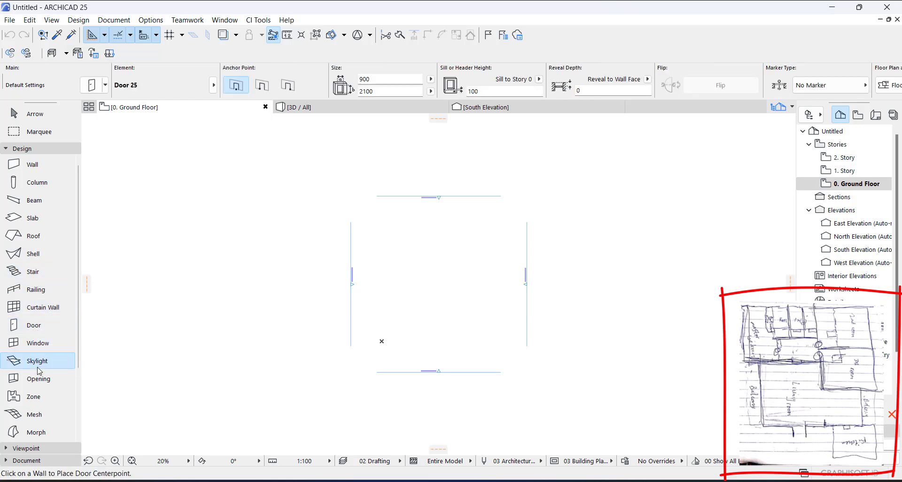
Activate the Wall tool and examine all its default settings, from layer, geometry method and structure to classification and ID.
{"action": "left_click", "coordinate": [31, 167]}
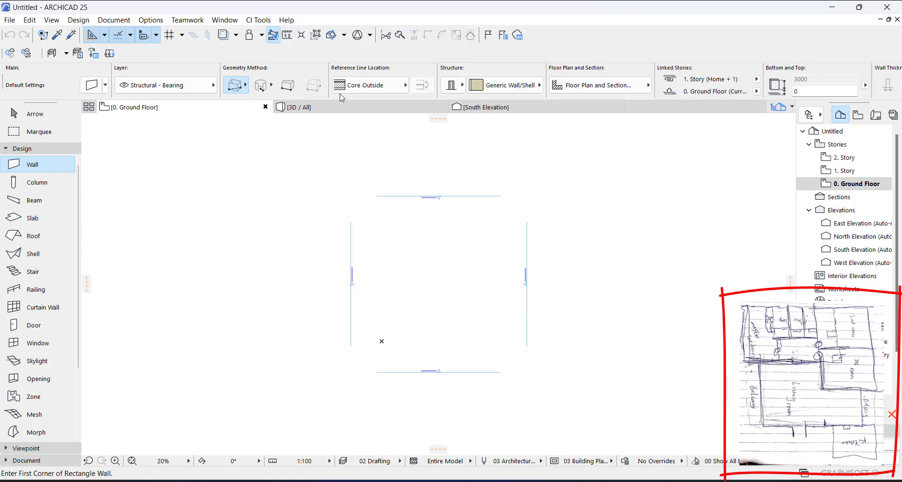
{"action": "scroll", "coordinate": [463, 92], "scroll_direction": "down", "scroll_amount": 2}
{"action": "scroll", "coordinate": [465, 90], "scroll_direction": "down", "scroll_amount": 3}
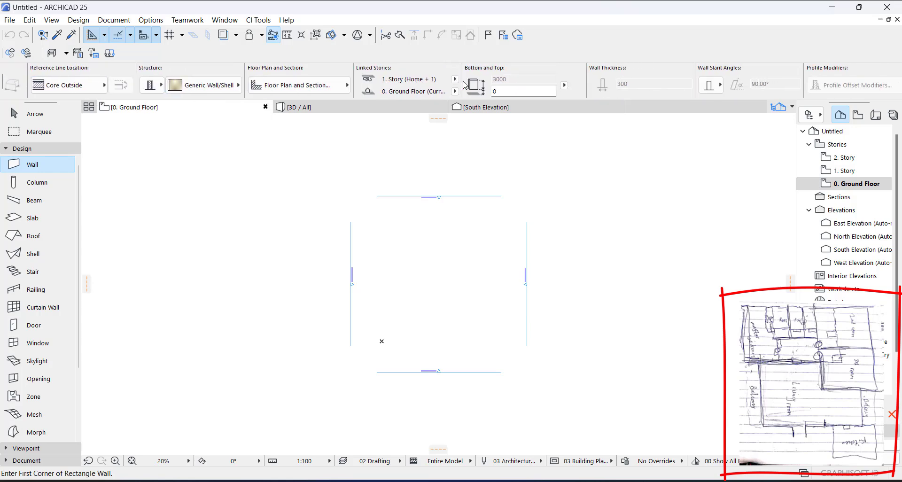
{"action": "scroll", "coordinate": [465, 82], "scroll_direction": "down", "scroll_amount": 5}
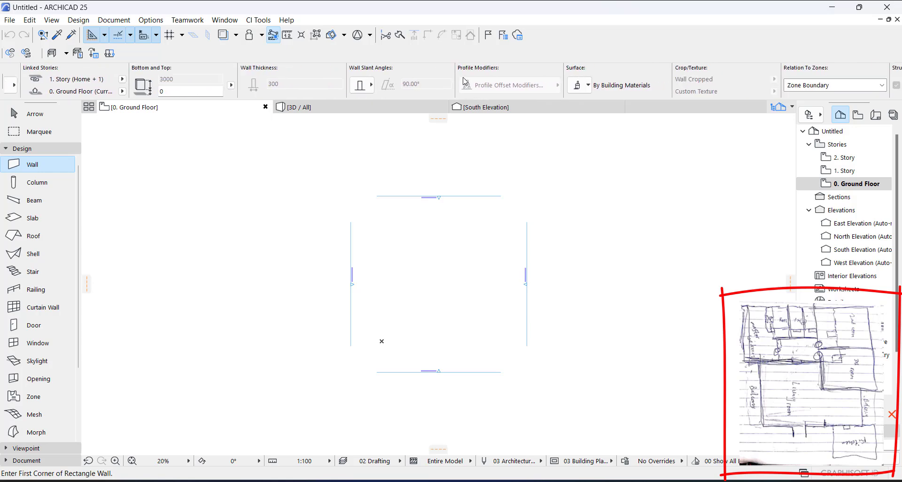
{"action": "scroll", "coordinate": [465, 80], "scroll_direction": "down", "scroll_amount": 4}
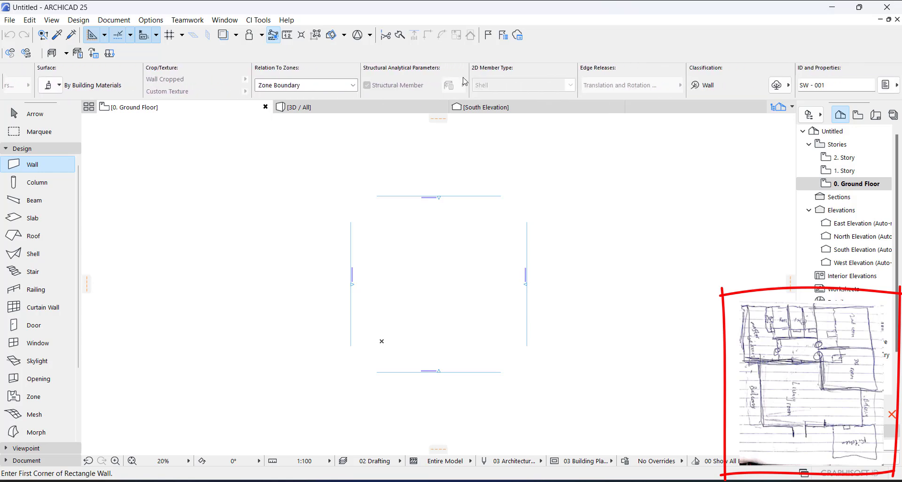
{"action": "scroll", "coordinate": [464, 78], "scroll_direction": "up", "scroll_amount": 3}
{"action": "scroll", "coordinate": [464, 78], "scroll_direction": "up", "scroll_amount": 3}
{"action": "scroll", "coordinate": [433, 75], "scroll_direction": "up", "scroll_amount": 3}
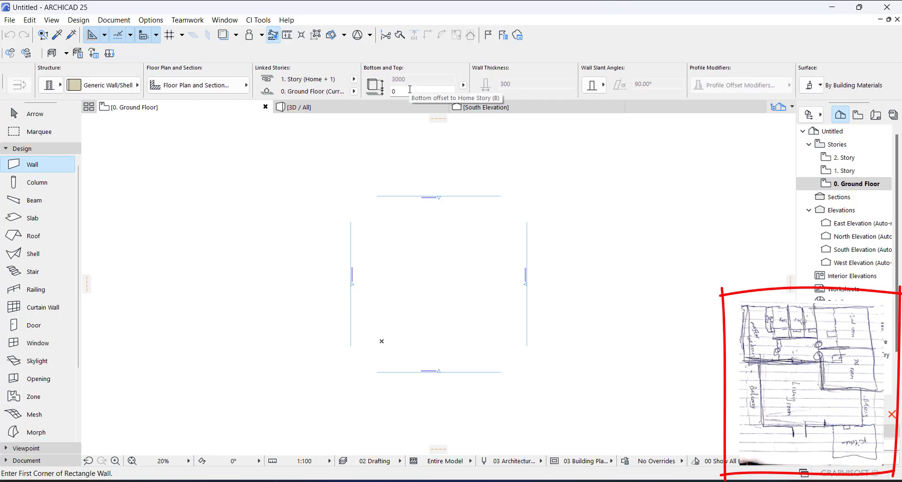
{"action": "scroll", "coordinate": [410, 90], "scroll_direction": "up", "scroll_amount": 5}
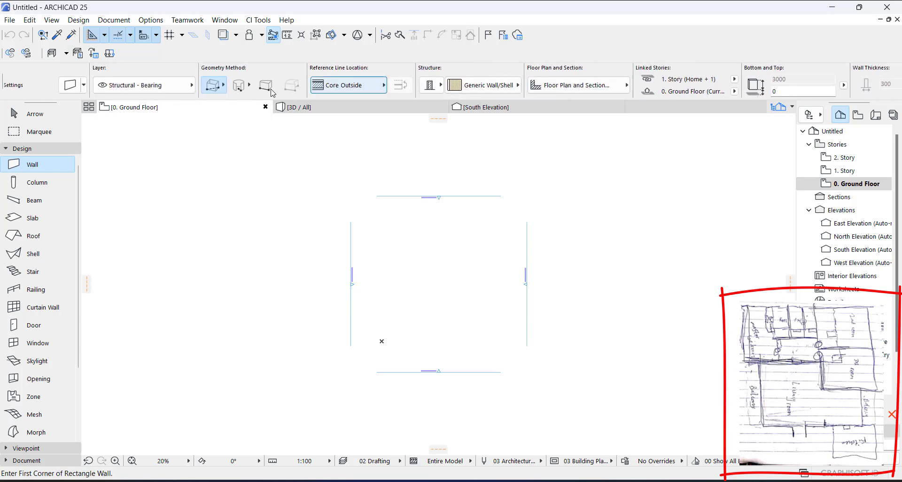
{"action": "scroll", "coordinate": [675, 79], "scroll_direction": "down", "scroll_amount": 4}
{"action": "scroll", "coordinate": [675, 79], "scroll_direction": "up", "scroll_amount": 5}
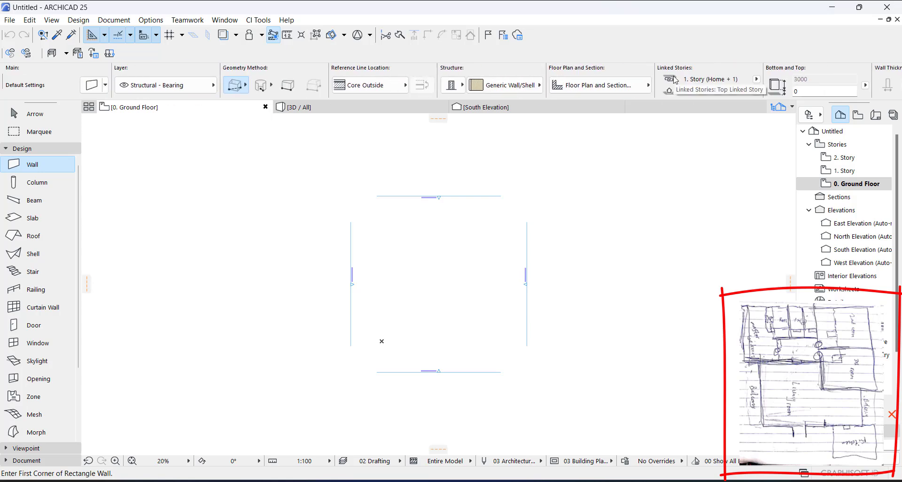
{"action": "scroll", "coordinate": [675, 79], "scroll_direction": "down", "scroll_amount": 3}
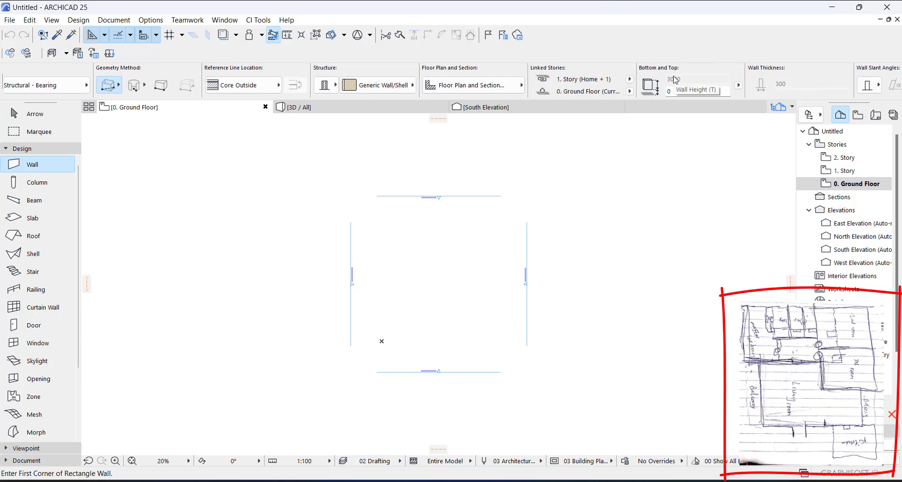
{"action": "scroll", "coordinate": [675, 77], "scroll_direction": "down", "scroll_amount": 3}
{"action": "scroll", "coordinate": [675, 77], "scroll_direction": "down", "scroll_amount": 8}
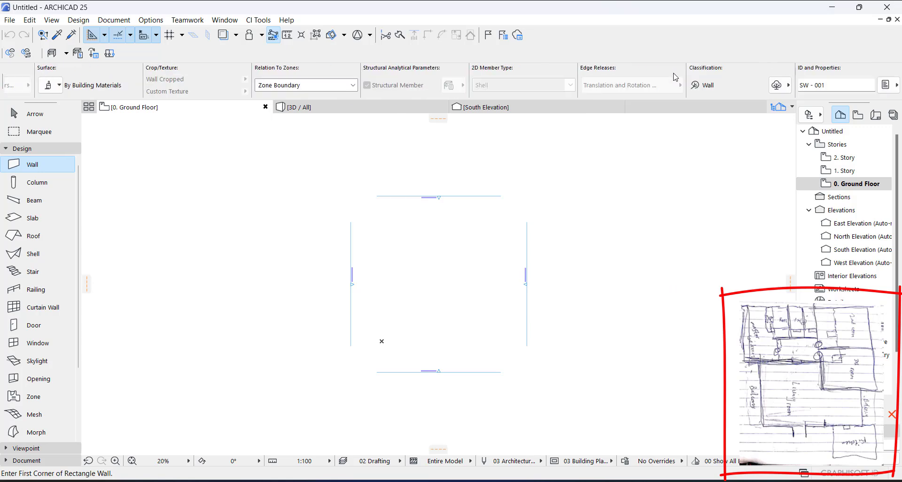
{"action": "scroll", "coordinate": [675, 77], "scroll_direction": "up", "scroll_amount": 14}
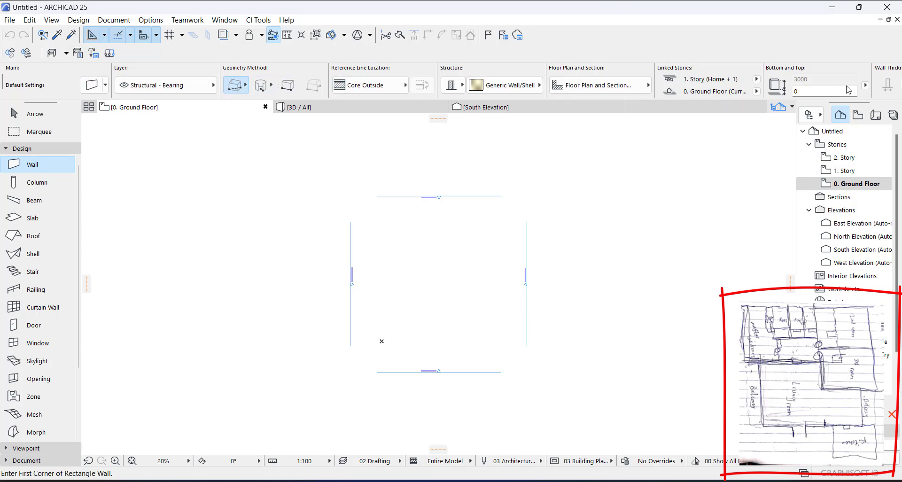
{"action": "scroll", "coordinate": [356, 82], "scroll_direction": "down", "scroll_amount": 2}
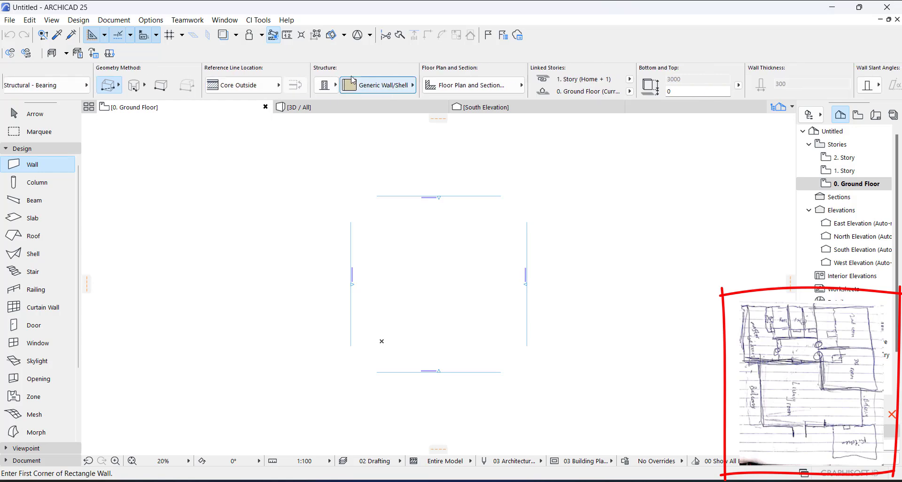
{"action": "scroll", "coordinate": [353, 80], "scroll_direction": "down", "scroll_amount": 8}
{"action": "scroll", "coordinate": [352, 78], "scroll_direction": "up", "scroll_amount": 10}
{"action": "scroll", "coordinate": [352, 77], "scroll_direction": "up", "scroll_amount": 1}
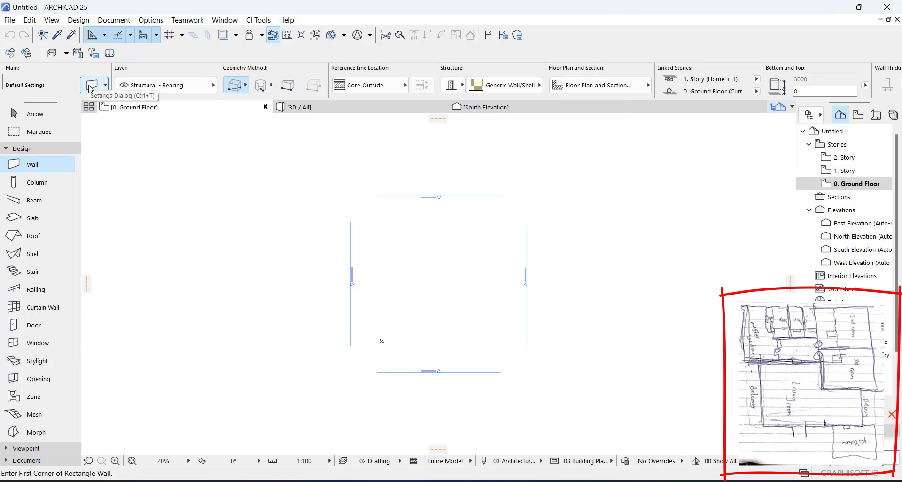
{"action": "scroll", "coordinate": [112, 85], "scroll_direction": "down", "scroll_amount": 10}
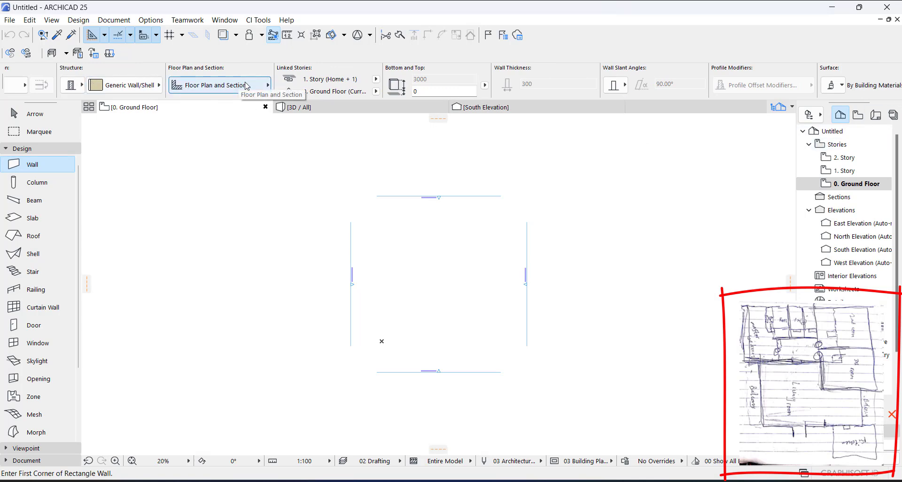
{"action": "scroll", "coordinate": [396, 153], "scroll_direction": "down", "scroll_amount": 1}
{"action": "scroll", "coordinate": [395, 153], "scroll_direction": "down", "scroll_amount": 1}
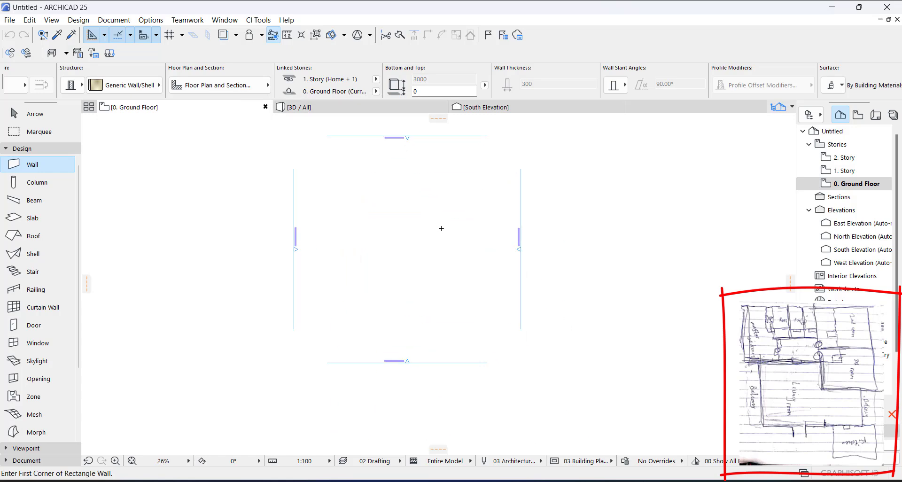
{"action": "scroll", "coordinate": [432, 215], "scroll_direction": "up", "scroll_amount": 3}
{"action": "scroll", "coordinate": [433, 85], "scroll_direction": "right", "scroll_amount": 10}
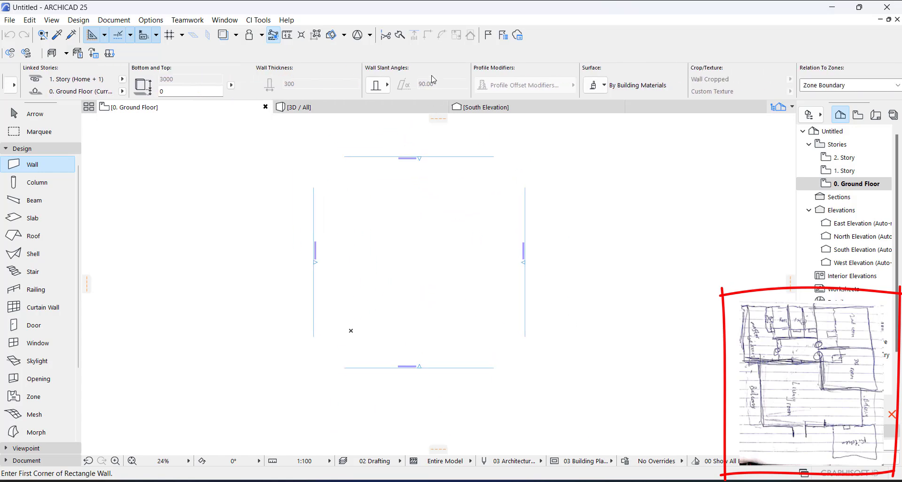
{"action": "scroll", "coordinate": [433, 79], "scroll_direction": "left", "scroll_amount": 5}
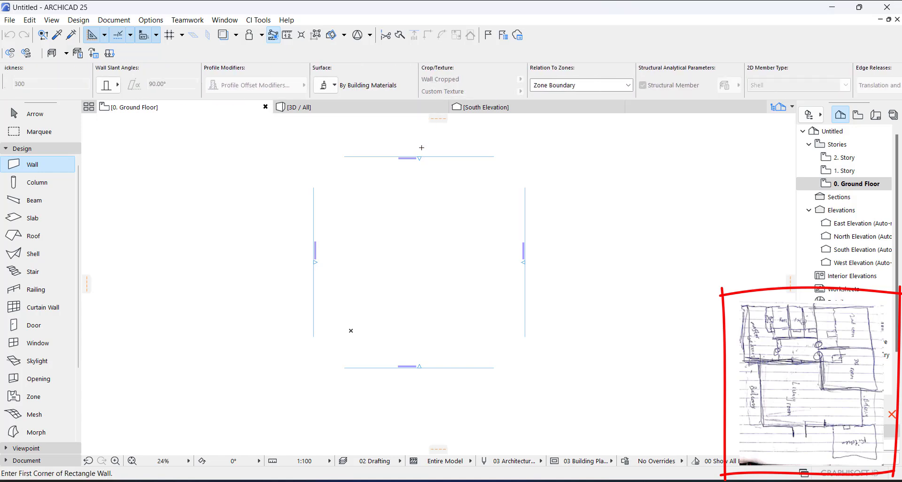
{"action": "scroll", "coordinate": [378, 151], "scroll_direction": "down", "scroll_amount": 5}
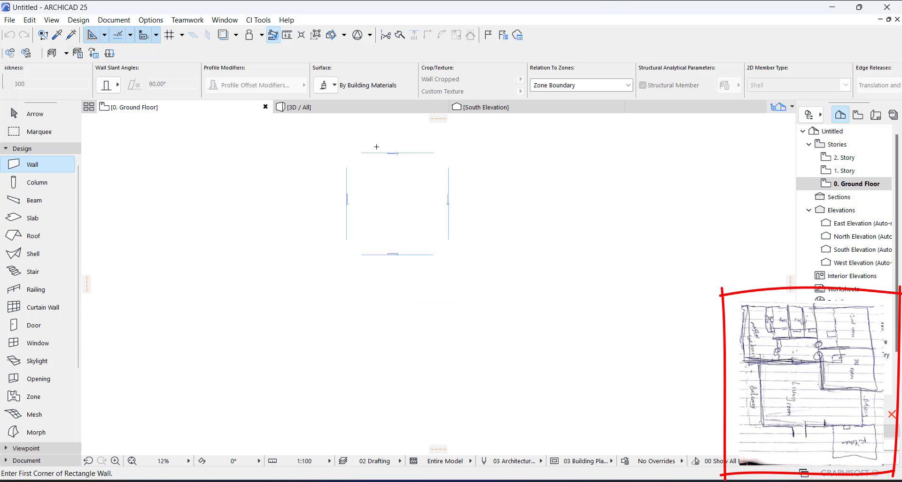
{"action": "scroll", "coordinate": [366, 86], "scroll_direction": "left", "scroll_amount": 5}
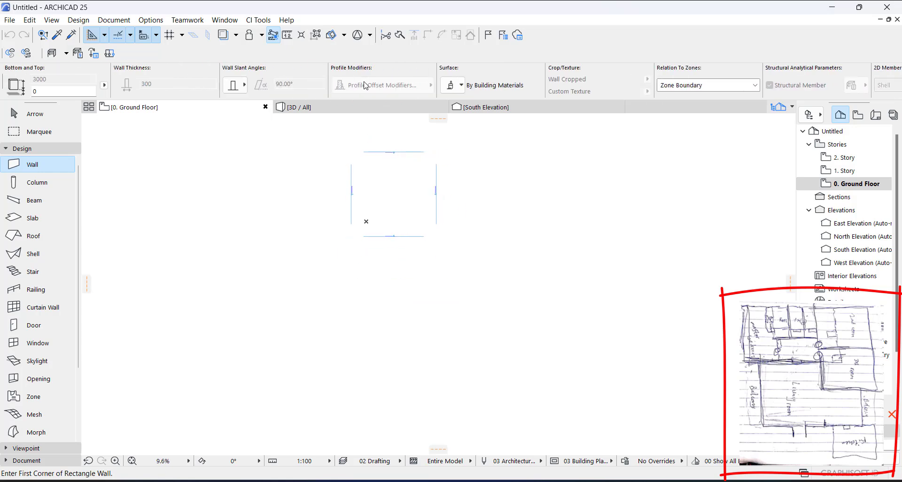
{"action": "scroll", "coordinate": [366, 86], "scroll_direction": "left", "scroll_amount": 6}
{"action": "scroll", "coordinate": [366, 85], "scroll_direction": "left", "scroll_amount": 2}
{"action": "scroll", "coordinate": [366, 85], "scroll_direction": "right", "scroll_amount": 8}
{"action": "scroll", "coordinate": [366, 86], "scroll_direction": "right", "scroll_amount": 3}
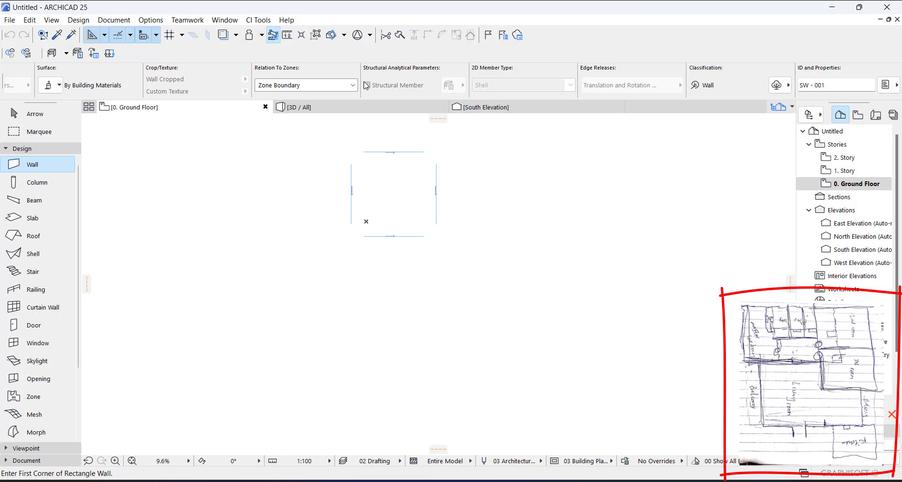
{"action": "scroll", "coordinate": [366, 86], "scroll_direction": "left", "scroll_amount": 9}
{"action": "scroll", "coordinate": [366, 86], "scroll_direction": "left", "scroll_amount": 3}
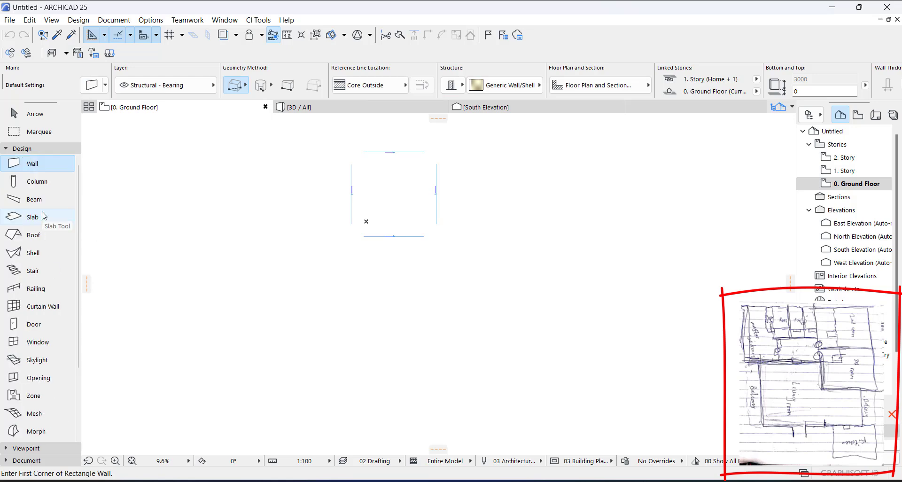
Browse the tools available in the Design, Viewpoint and Document groups.
{"action": "scroll", "coordinate": [42, 210], "scroll_direction": "down", "scroll_amount": 5}
{"action": "scroll", "coordinate": [43, 206], "scroll_direction": "up", "scroll_amount": 5}
{"action": "scroll", "coordinate": [43, 197], "scroll_direction": "down", "scroll_amount": 5}
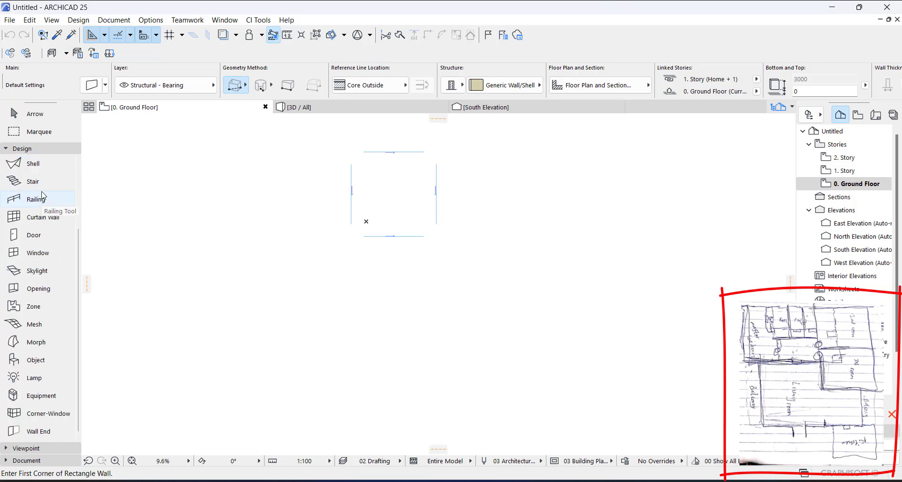
{"action": "left_click", "coordinate": [40, 149]}
{"action": "left_click", "coordinate": [41, 161]}
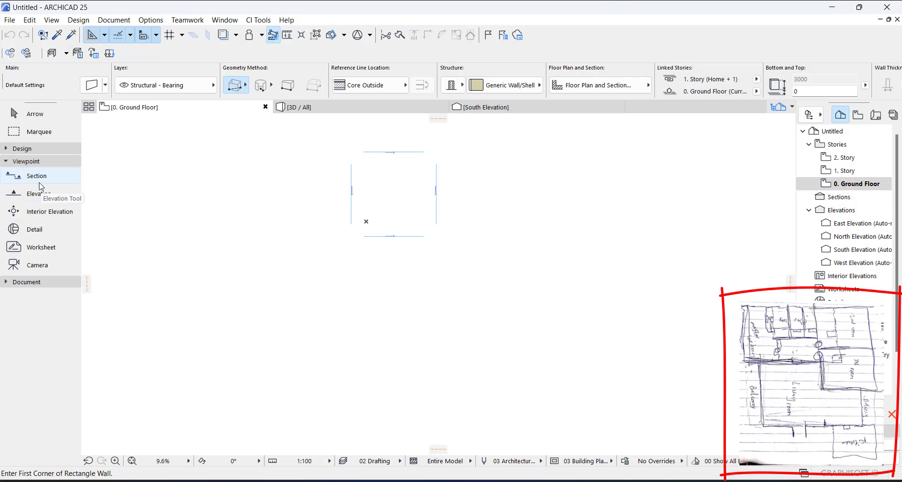
{"action": "left_click", "coordinate": [26, 162]}
{"action": "left_click", "coordinate": [27, 174]}
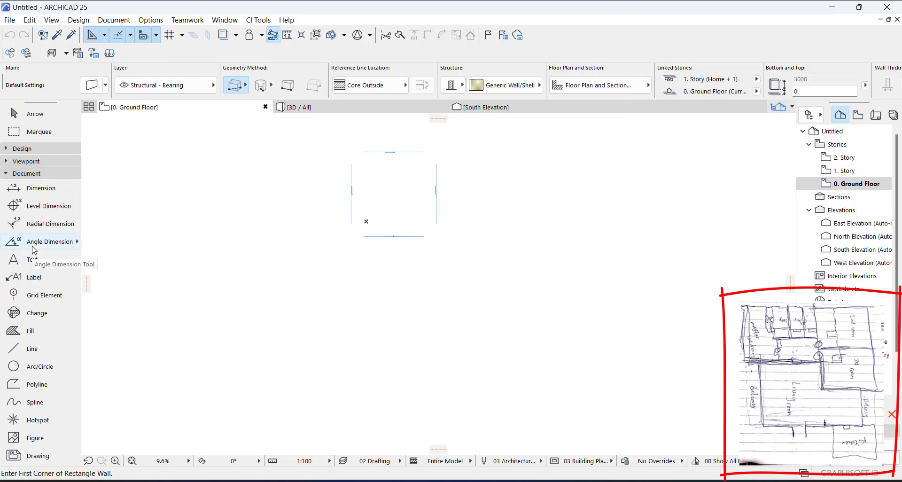
{"action": "left_click", "coordinate": [28, 174]}
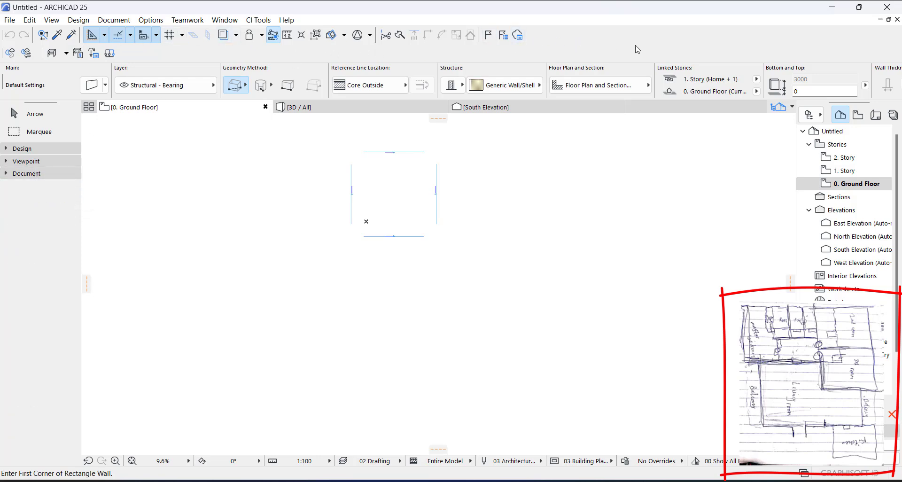
{"action": "scroll", "coordinate": [442, 93], "scroll_direction": "down", "scroll_amount": 10}
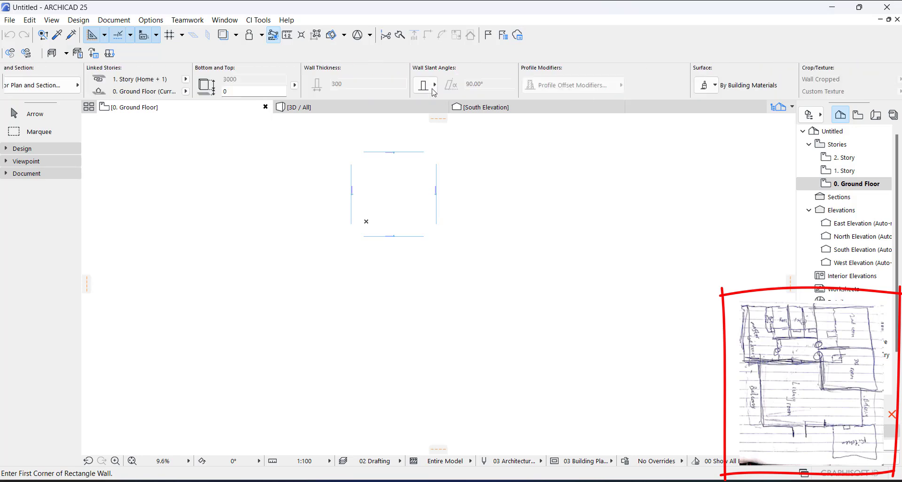
{"action": "scroll", "coordinate": [831, 216], "scroll_direction": "down", "scroll_amount": 1}
{"action": "scroll", "coordinate": [831, 217], "scroll_direction": "up", "scroll_amount": 1}
{"action": "scroll", "coordinate": [831, 216], "scroll_direction": "down", "scroll_amount": 1}
{"action": "scroll", "coordinate": [832, 217], "scroll_direction": "up", "scroll_amount": 1}
{"action": "scroll", "coordinate": [833, 220], "scroll_direction": "down", "scroll_amount": 1}
{"action": "scroll", "coordinate": [833, 220], "scroll_direction": "up", "scroll_amount": 1}
{"action": "scroll", "coordinate": [470, 258], "scroll_direction": "up", "scroll_amount": 3}
{"action": "scroll", "coordinate": [442, 263], "scroll_direction": "down", "scroll_amount": 3}
{"action": "scroll", "coordinate": [431, 256], "scroll_direction": "up", "scroll_amount": 3}
{"action": "scroll", "coordinate": [424, 253], "scroll_direction": "down", "scroll_amount": 3}
{"action": "scroll", "coordinate": [340, 157], "scroll_direction": "up", "scroll_amount": 9}
{"action": "scroll", "coordinate": [399, 198], "scroll_direction": "down", "scroll_amount": 4}
{"action": "scroll", "coordinate": [424, 212], "scroll_direction": "up", "scroll_amount": 3}
{"action": "scroll", "coordinate": [437, 219], "scroll_direction": "up", "scroll_amount": 3}
{"action": "scroll", "coordinate": [438, 234], "scroll_direction": "down", "scroll_amount": 11}
{"action": "scroll", "coordinate": [439, 234], "scroll_direction": "up", "scroll_amount": 5}
{"action": "scroll", "coordinate": [439, 224], "scroll_direction": "down", "scroll_amount": 3}
In the Wall default settings, choose the basic structure with GENERIC - STRUCTURAL, set the thickness to 225, and set the Top Link to Not Linked.
{"action": "left_click", "coordinate": [19, 149]}
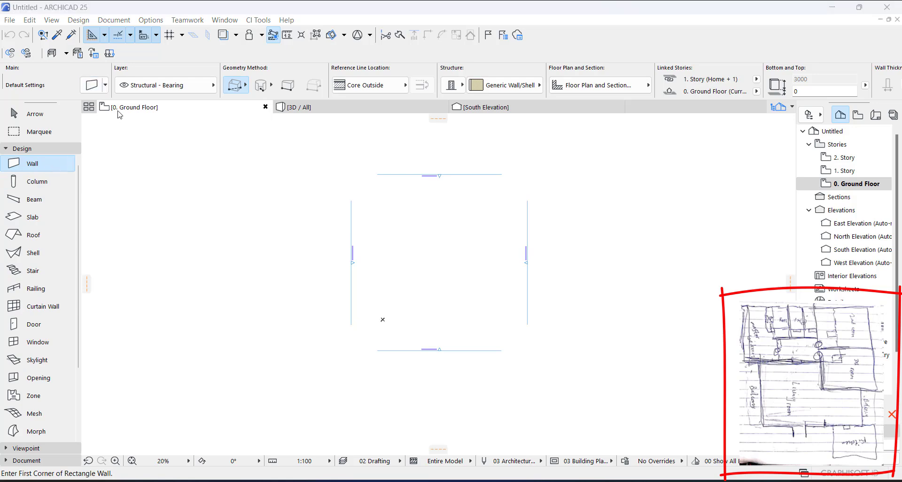
{"action": "left_click", "coordinate": [91, 85]}
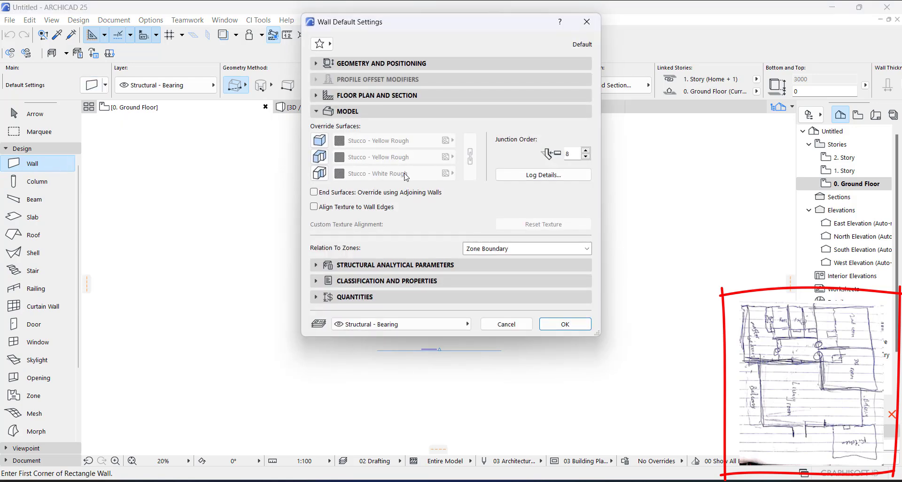
{"action": "left_click", "coordinate": [358, 64]}
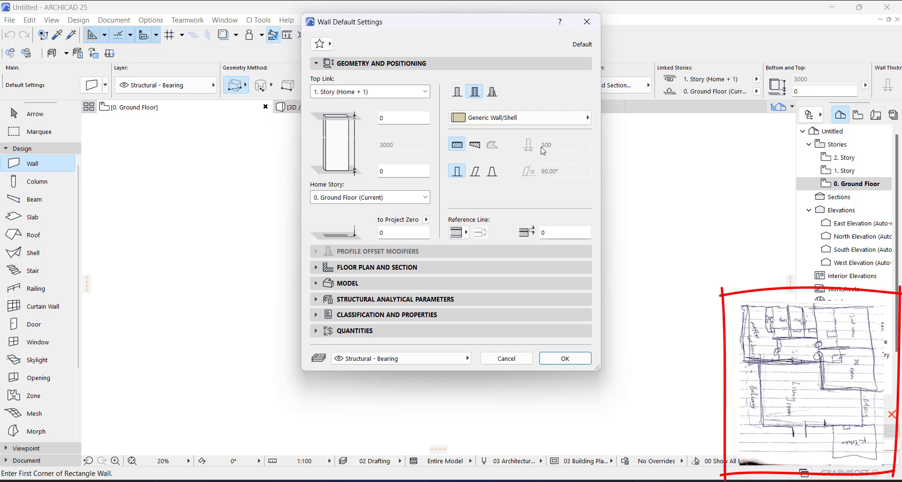
{"action": "left_click", "coordinate": [457, 92]}
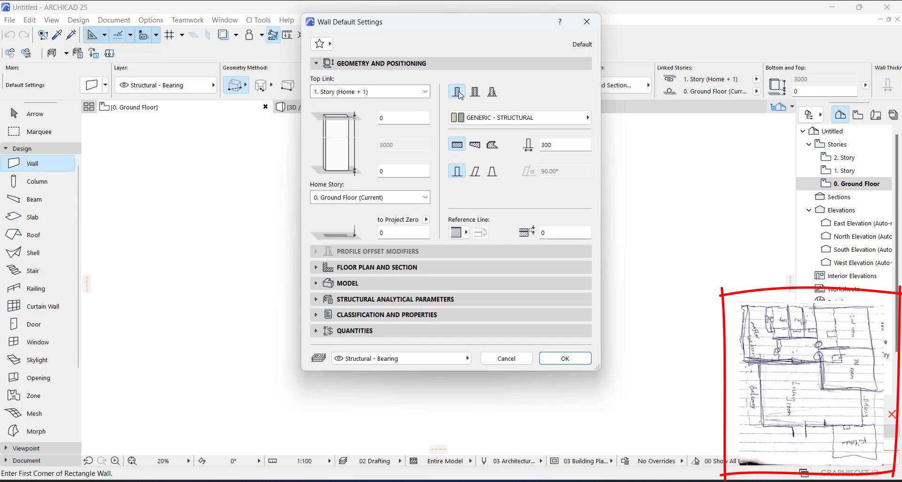
{"action": "left_click", "coordinate": [561, 145]}
{"action": "type", "text": "225"}
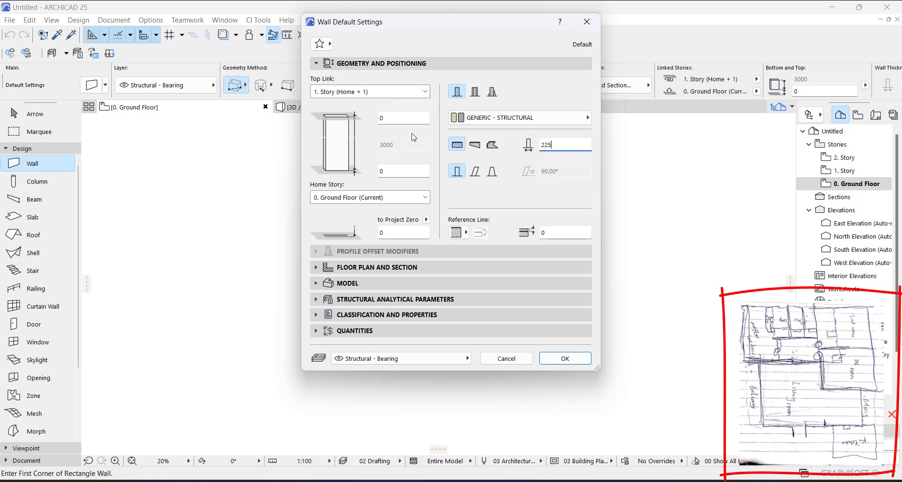
{"action": "left_click", "coordinate": [382, 92]}
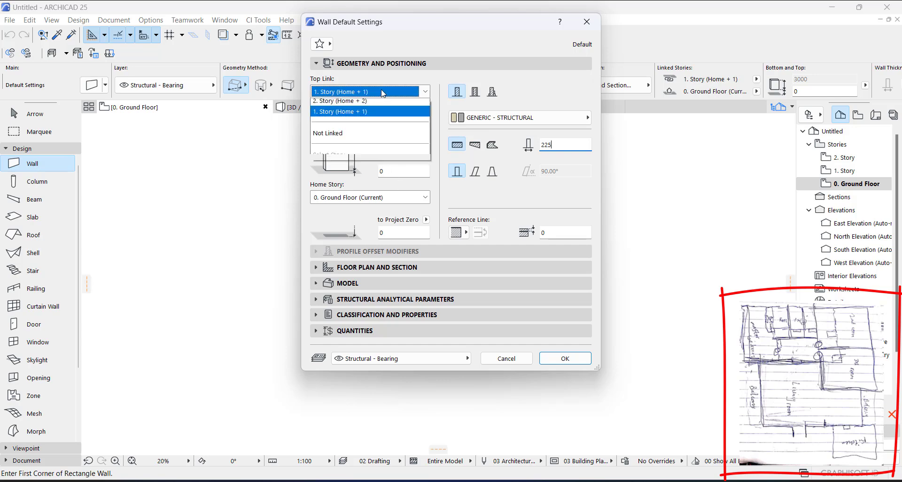
{"action": "left_click", "coordinate": [339, 138]}
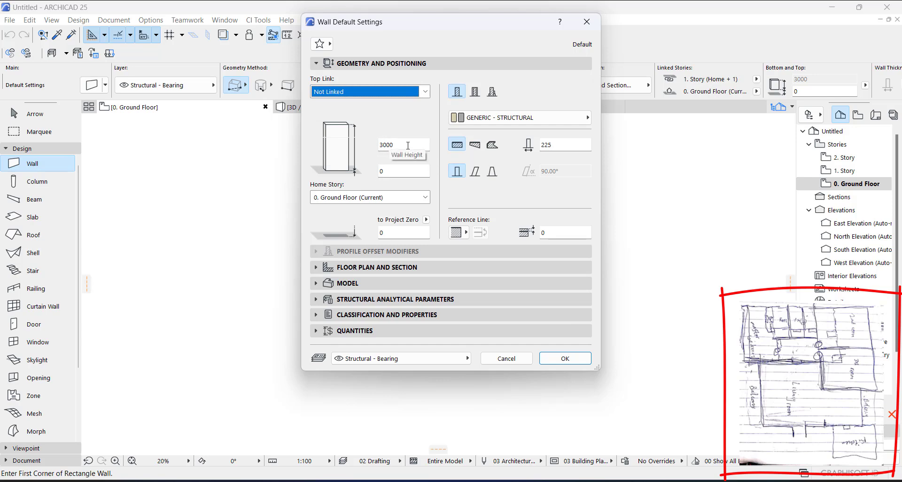
Set the default wall's floor plan display to show on Home Story Only.
{"action": "left_click", "coordinate": [352, 270]}
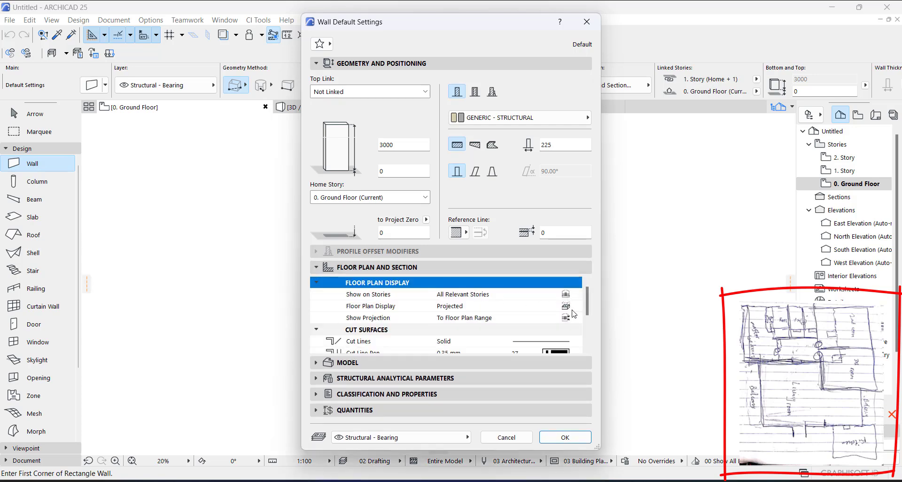
{"action": "scroll", "coordinate": [589, 300], "scroll_direction": "down", "scroll_amount": 2}
{"action": "left_click_drag", "start_coordinate": [593, 314], "coordinate": [591, 293]}
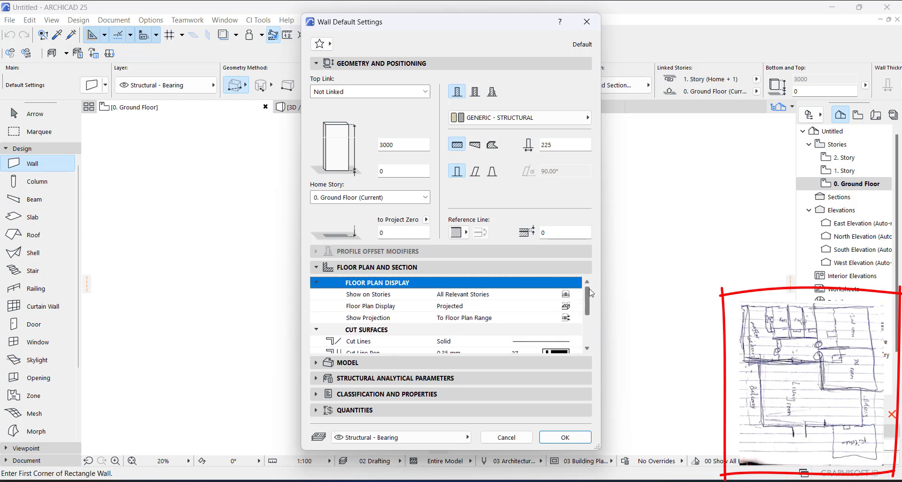
{"action": "left_click", "coordinate": [566, 296]}
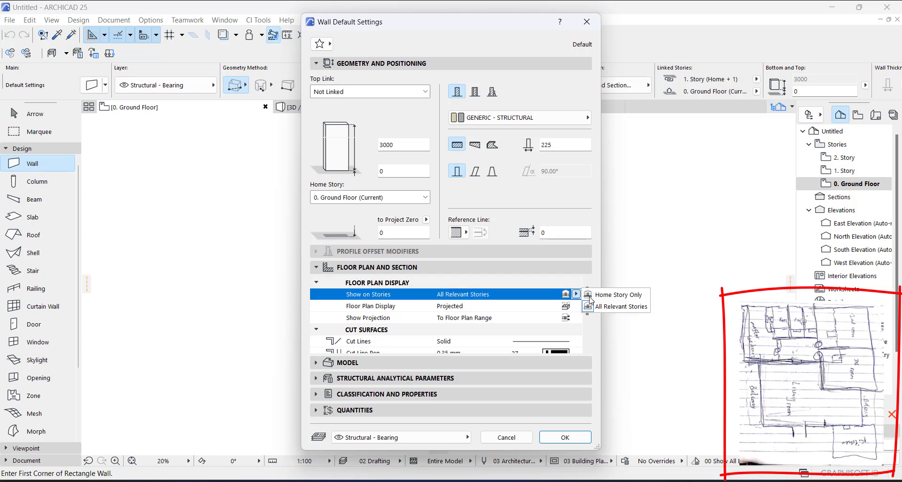
{"action": "left_click", "coordinate": [615, 295]}
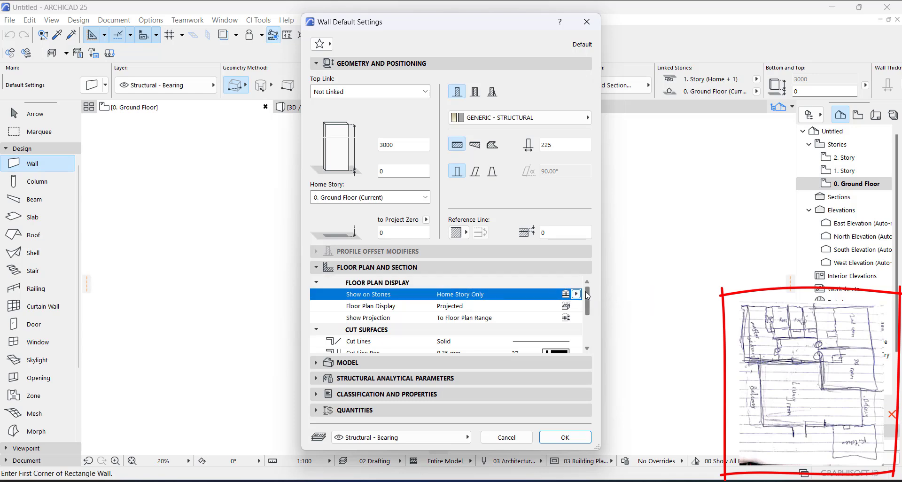
{"action": "left_click", "coordinate": [410, 266]}
Override all three surfaces of the default wall with Paint - Titanium White and link the surfaces together.
{"action": "left_click", "coordinate": [368, 282]}
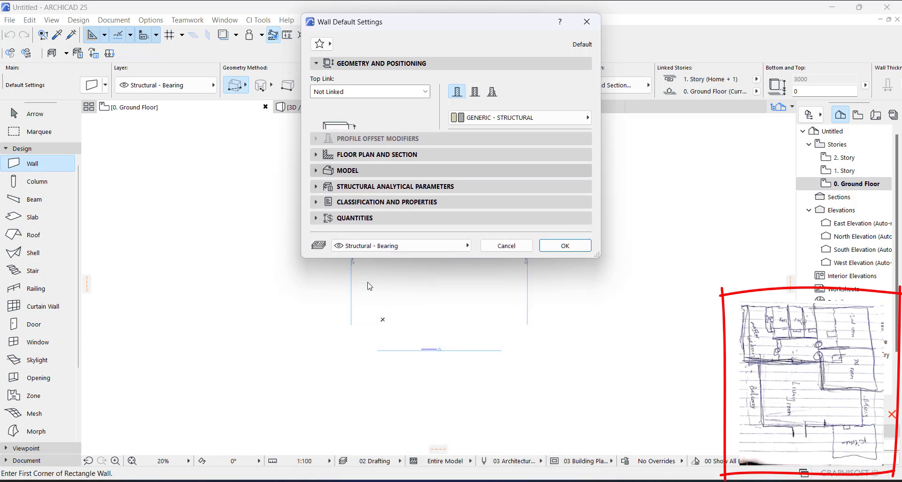
{"action": "left_click", "coordinate": [320, 140]}
{"action": "left_click", "coordinate": [320, 157]}
{"action": "left_click", "coordinate": [319, 173]}
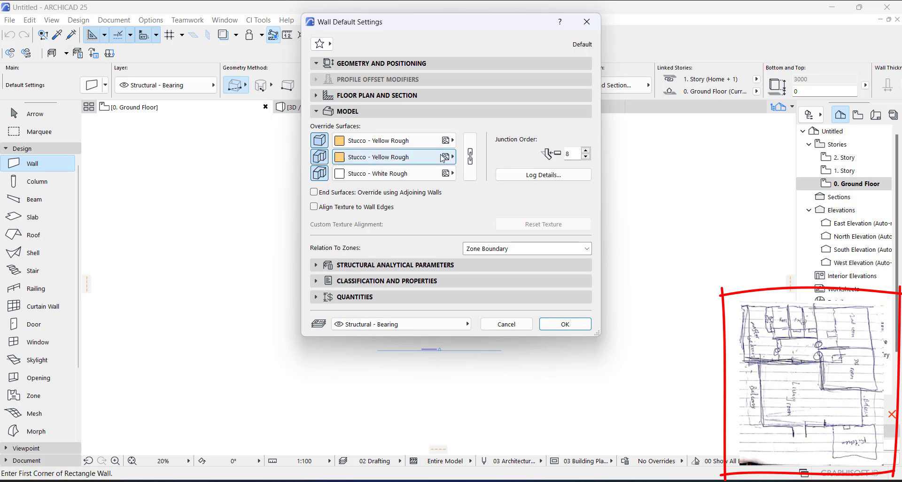
{"action": "left_click", "coordinate": [450, 141]}
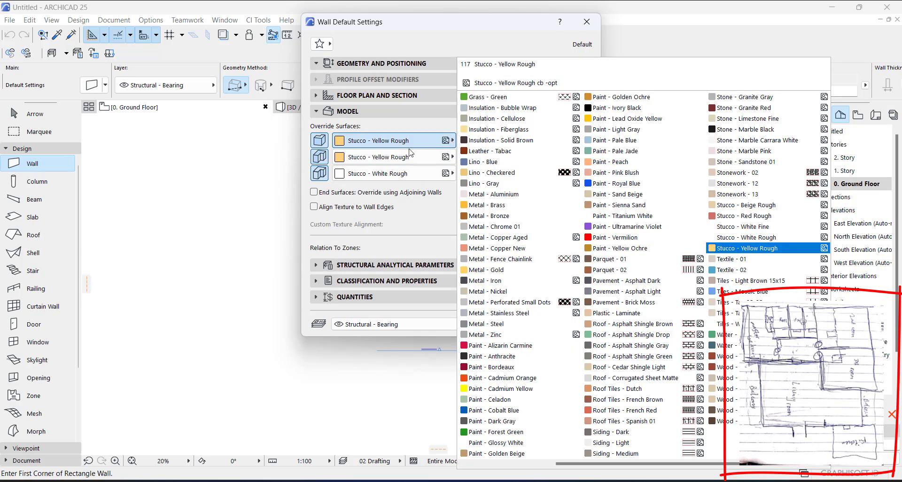
{"action": "scroll", "coordinate": [576, 301], "scroll_direction": "up", "scroll_amount": 1}
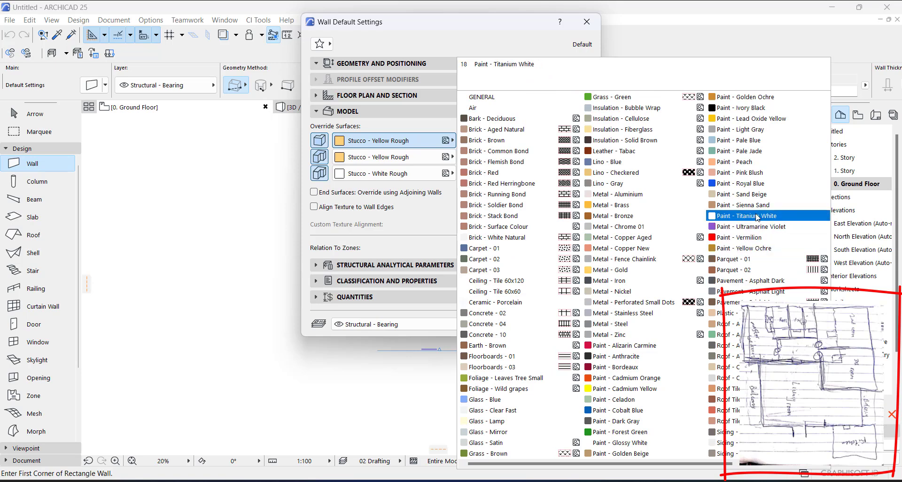
{"action": "left_click", "coordinate": [758, 217]}
{"action": "left_click", "coordinate": [432, 157]}
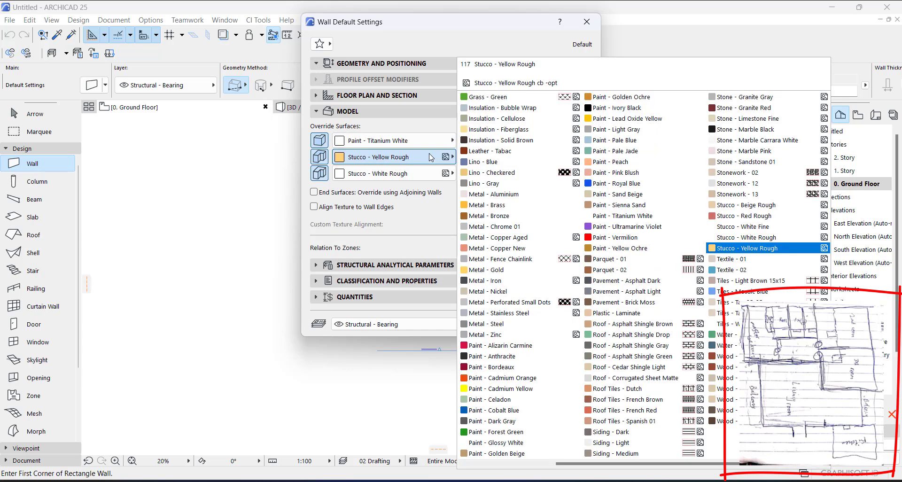
{"action": "left_click", "coordinate": [630, 216]}
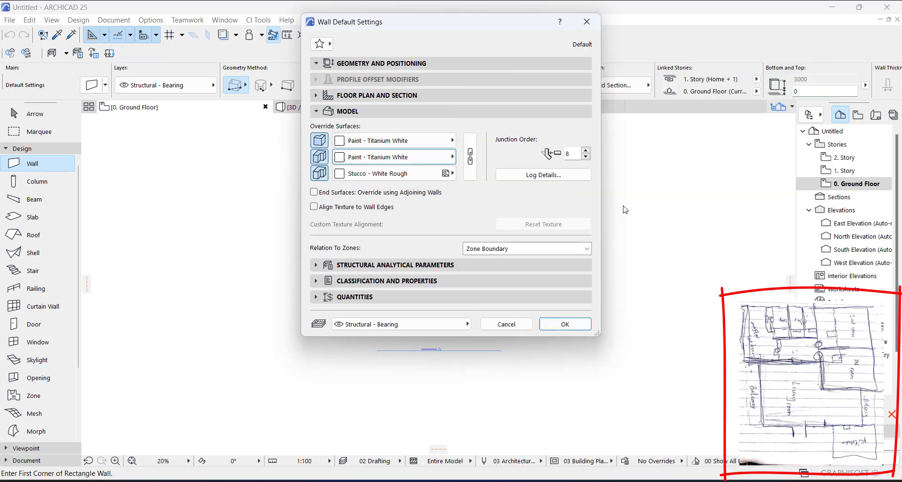
{"action": "left_click", "coordinate": [473, 150]}
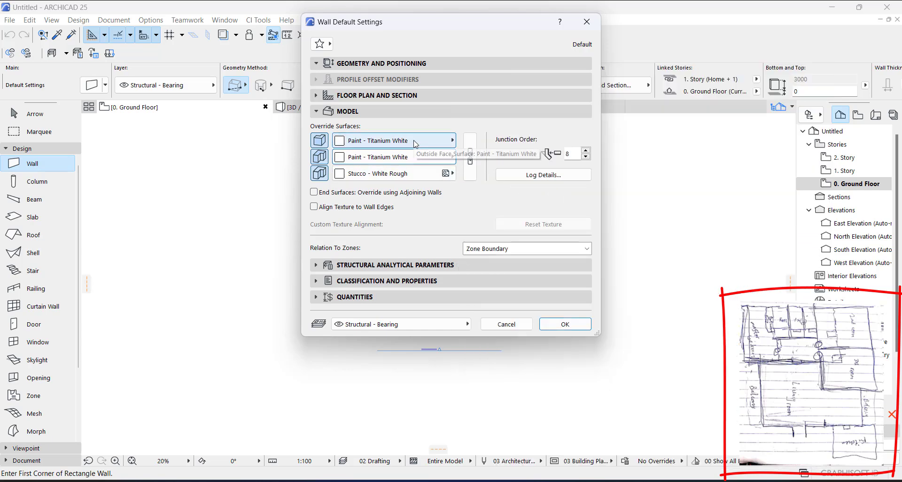
{"action": "left_click", "coordinate": [471, 149]}
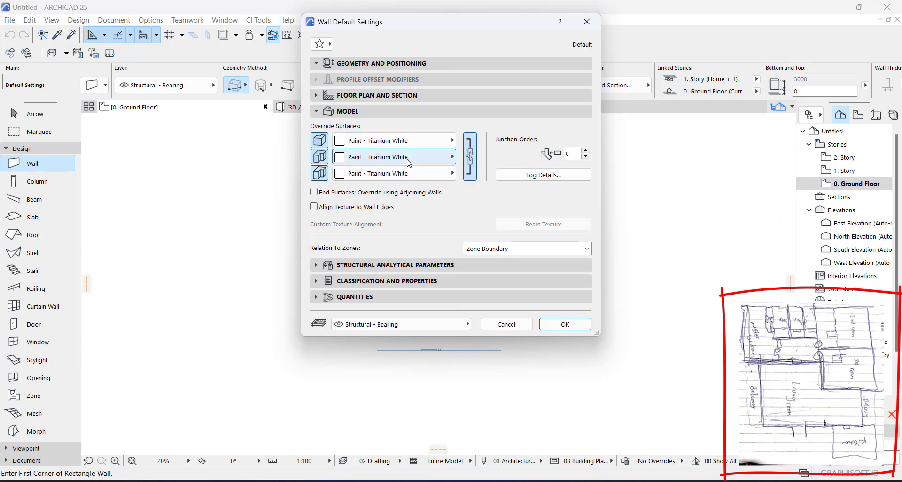
Check the classification properties and available layers, keep the Structural - Bearing layer, and apply the wall default settings.
{"action": "left_click", "coordinate": [364, 268]}
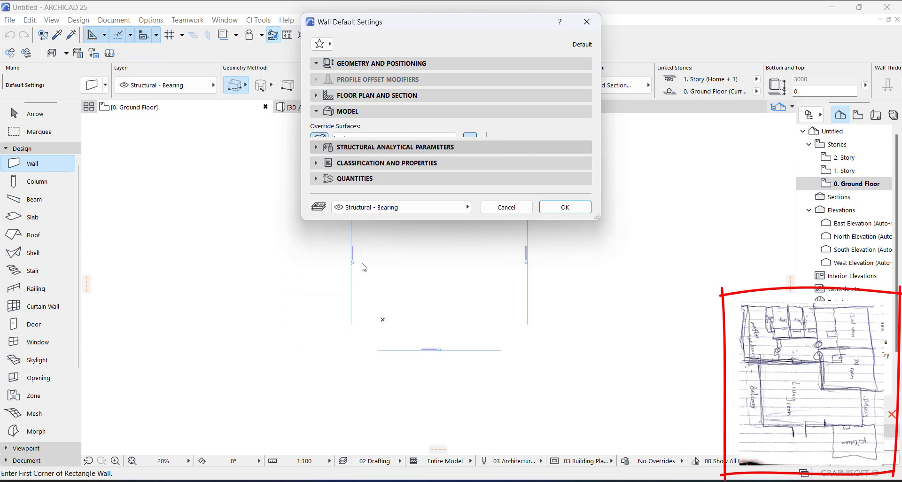
{"action": "left_click", "coordinate": [359, 128]}
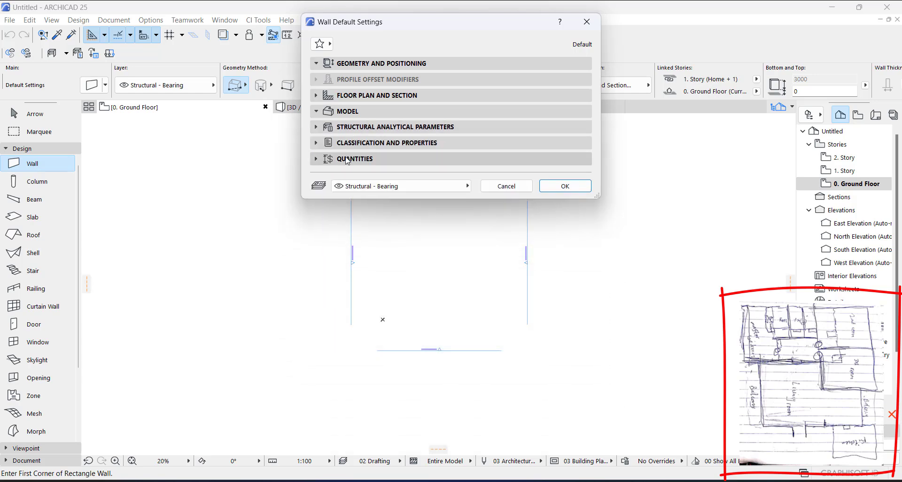
{"action": "left_click", "coordinate": [351, 143]}
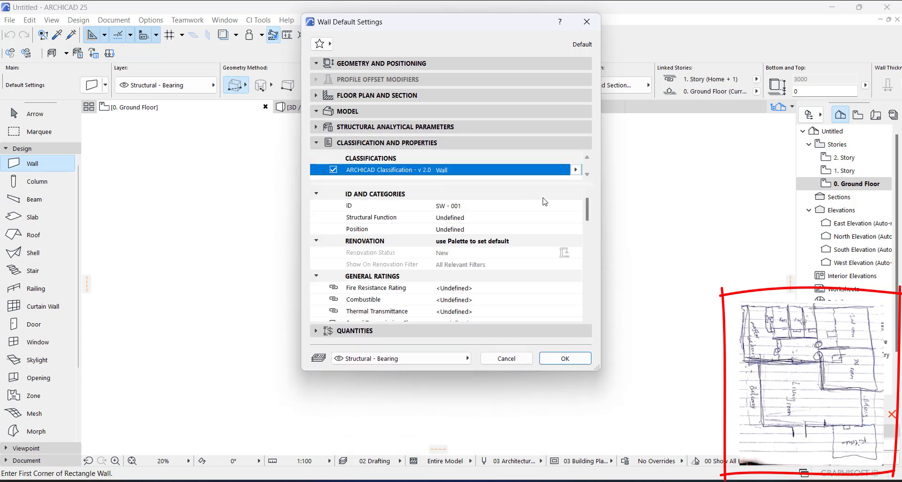
{"action": "scroll", "coordinate": [544, 201], "scroll_direction": "down", "scroll_amount": 3}
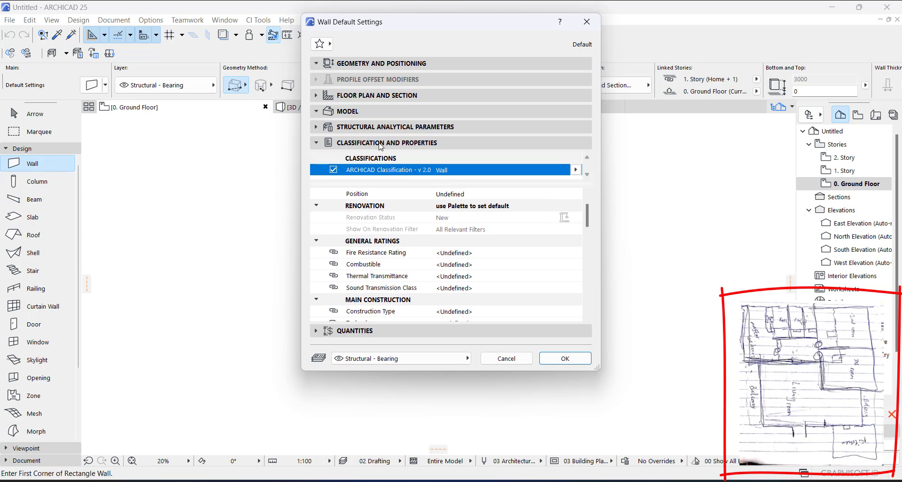
{"action": "left_click", "coordinate": [381, 144]}
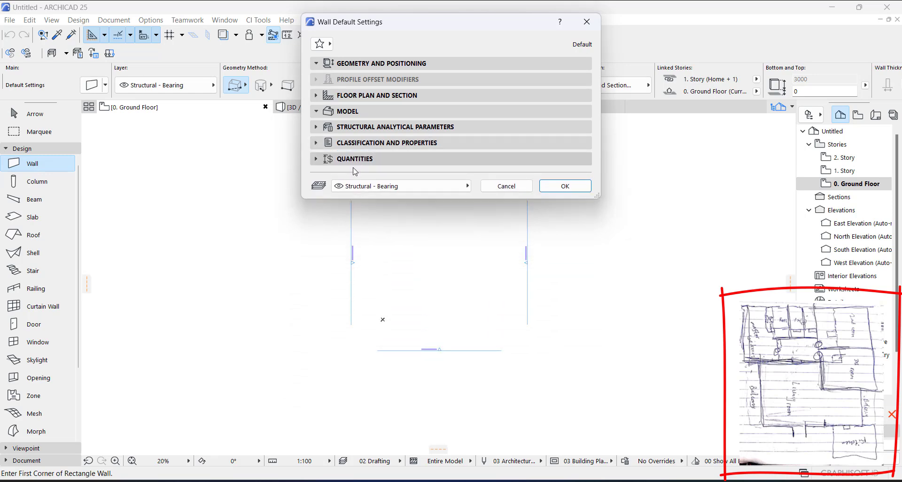
{"action": "left_click", "coordinate": [379, 187]}
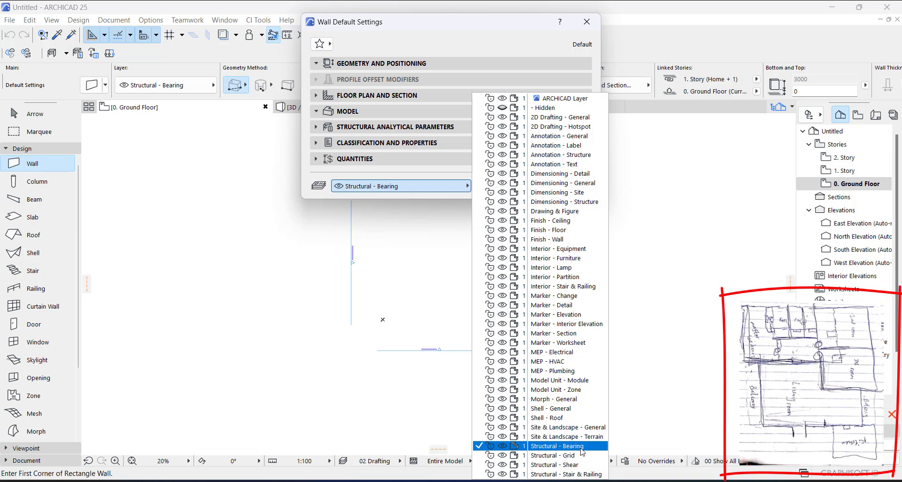
{"action": "left_click", "coordinate": [405, 225]}
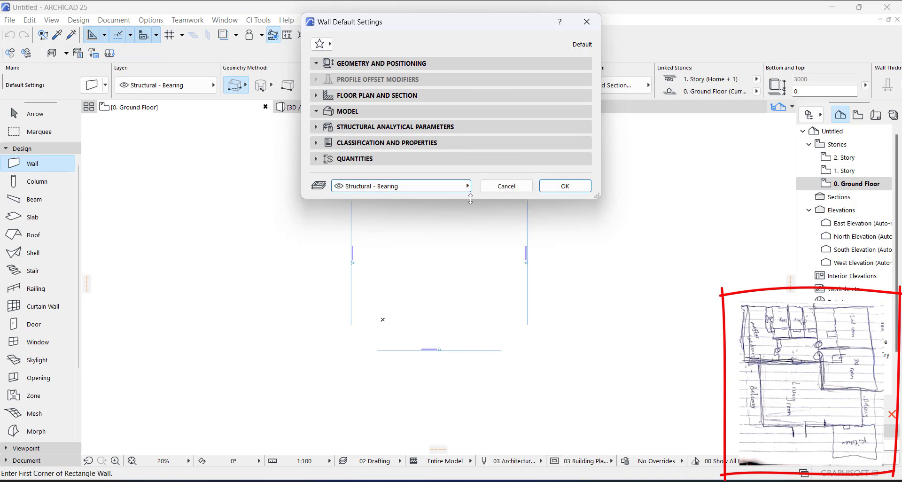
{"action": "left_click", "coordinate": [567, 186]}
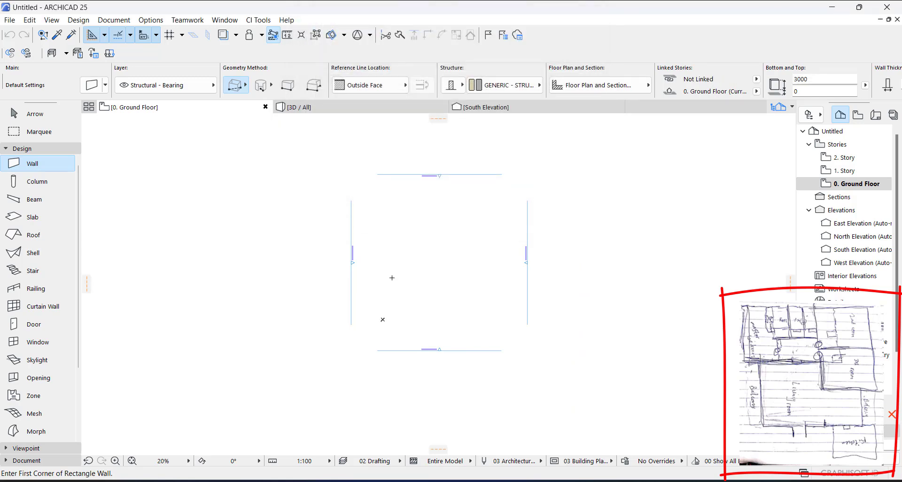
Start a wall above the project origin and switch its geometry method from rectangle to chained polywall.
{"action": "scroll", "coordinate": [399, 321], "scroll_direction": "up", "scroll_amount": 2}
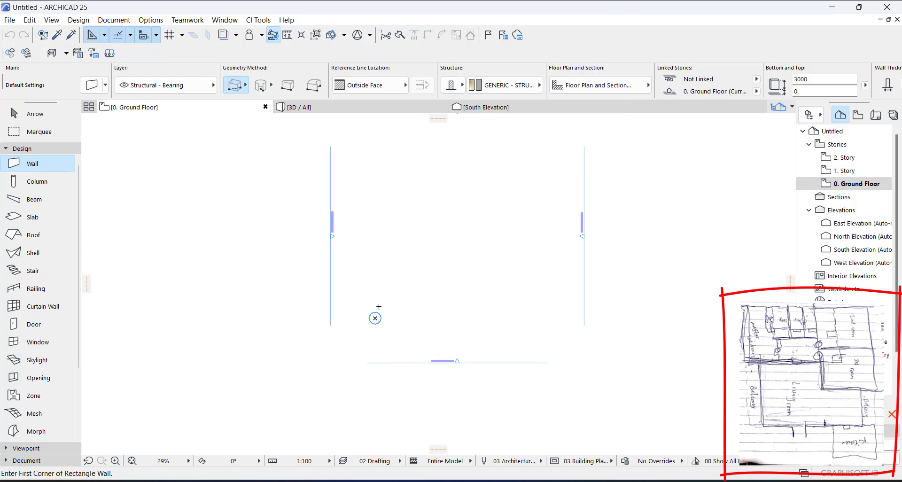
{"action": "scroll", "coordinate": [383, 241], "scroll_direction": "up", "scroll_amount": 1}
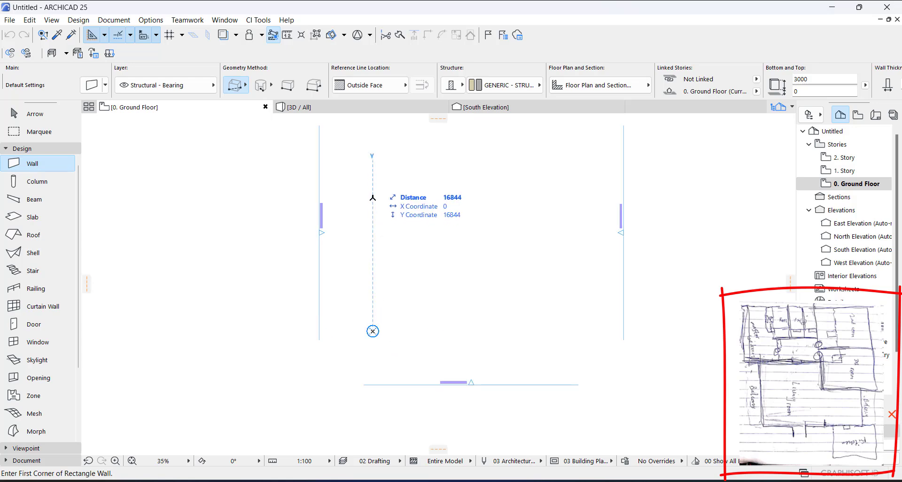
{"action": "scroll", "coordinate": [371, 170], "scroll_direction": "up", "scroll_amount": 2}
{"action": "left_click", "coordinate": [372, 170]}
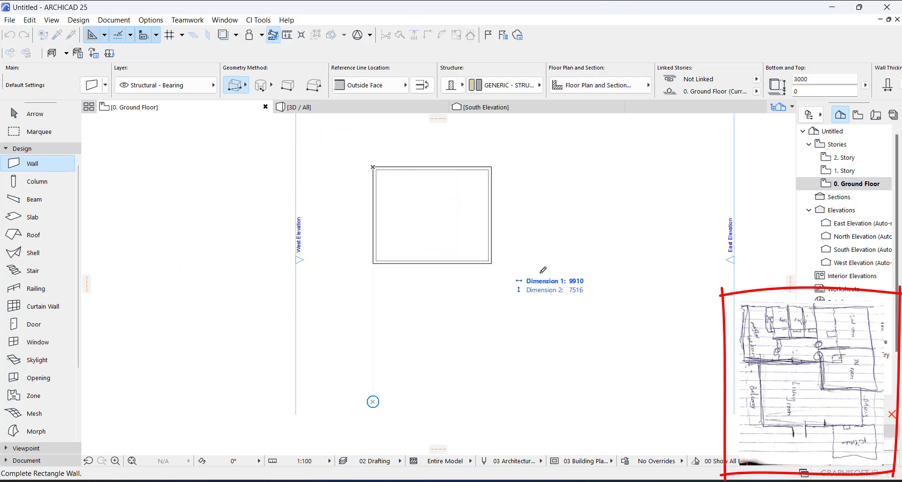
{"action": "middle_click_drag", "start_coordinate": [502, 291], "coordinate": [476, 378]}
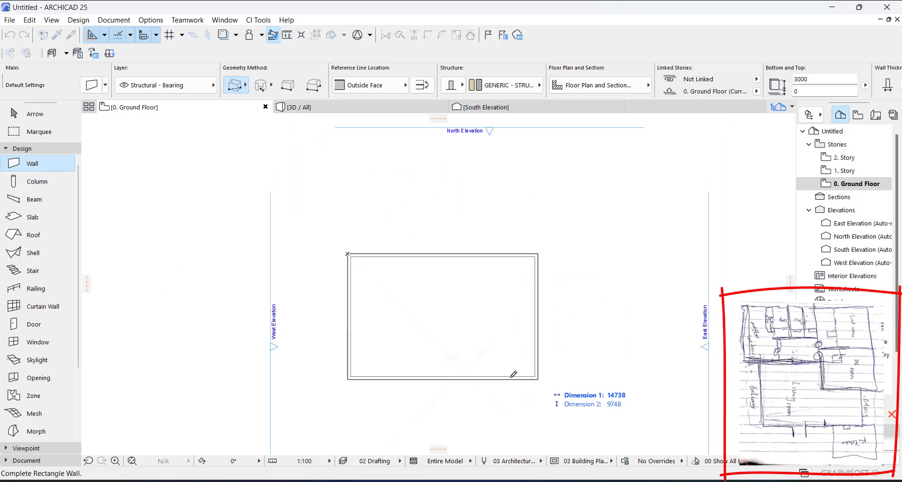
{"action": "left_click", "coordinate": [240, 85]}
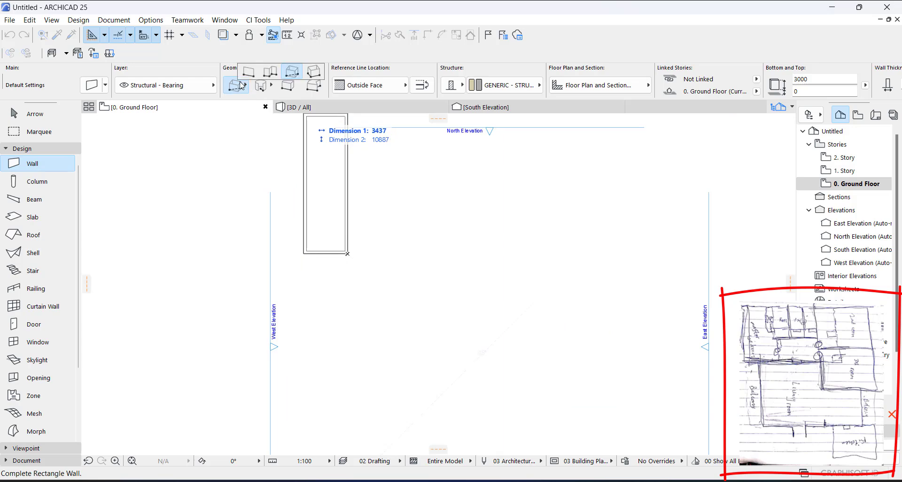
{"action": "left_click", "coordinate": [270, 72]}
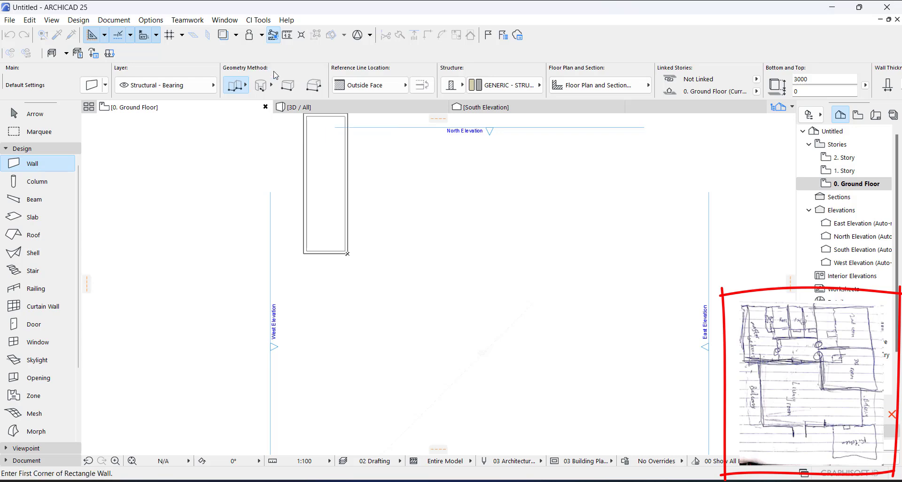
{"action": "left_click", "coordinate": [242, 85]}
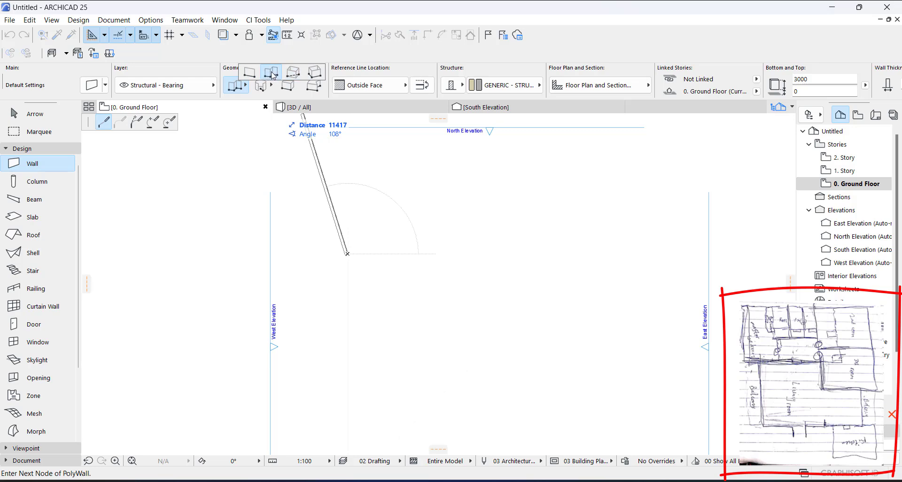
{"action": "left_click", "coordinate": [272, 74]}
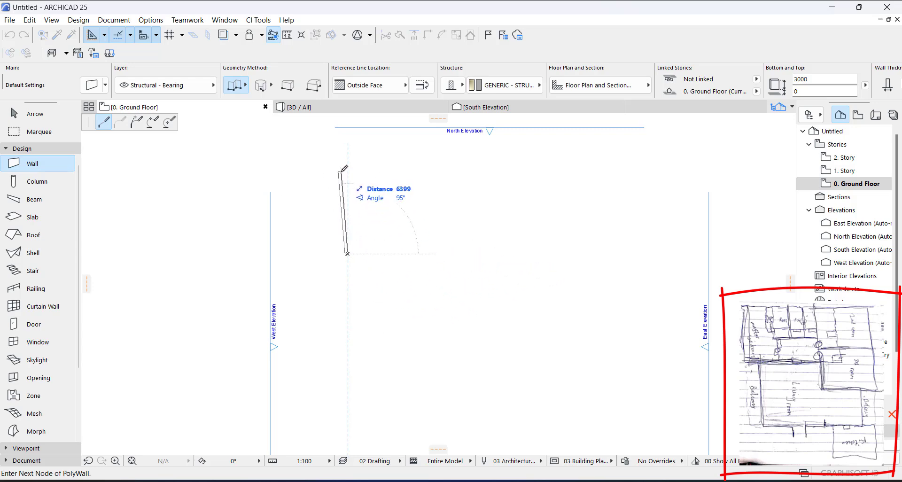
Try the Inside Face and Outside Face reference line locations for the wall, and set the location to Center.
{"action": "scroll", "coordinate": [343, 329], "scroll_direction": "up", "scroll_amount": 3}
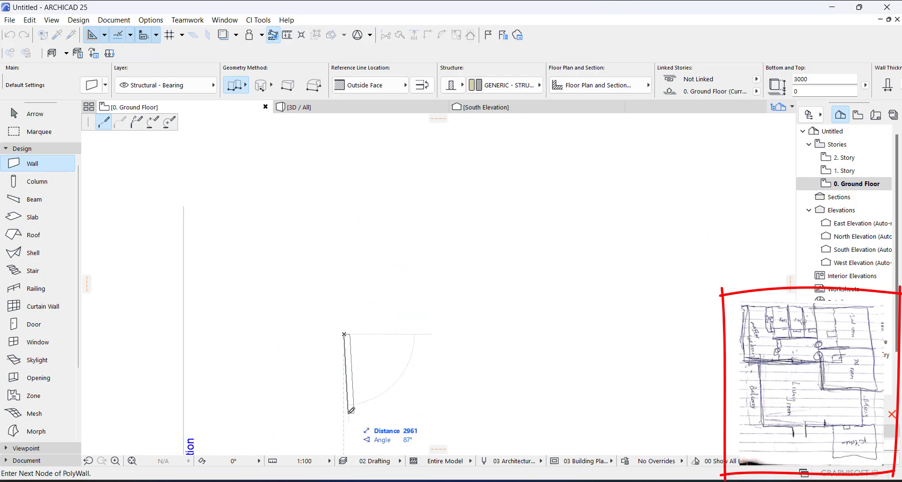
{"action": "left_click", "coordinate": [390, 89]}
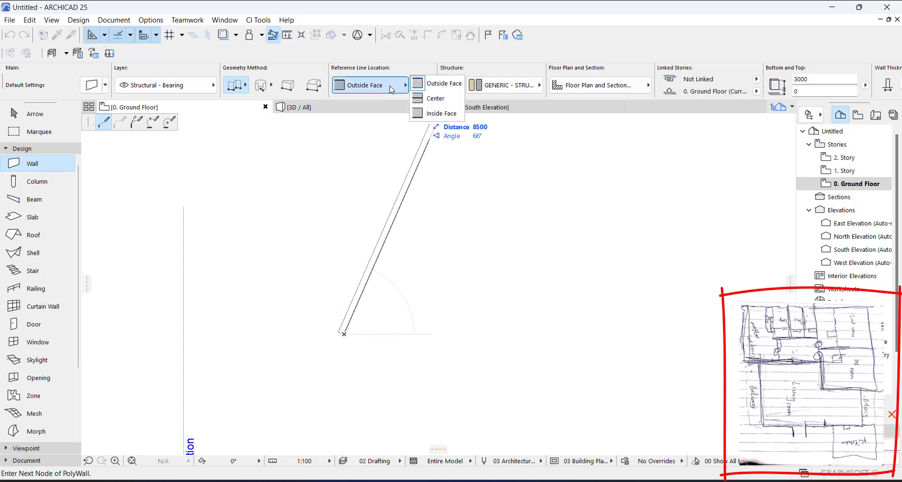
{"action": "left_click", "coordinate": [423, 115]}
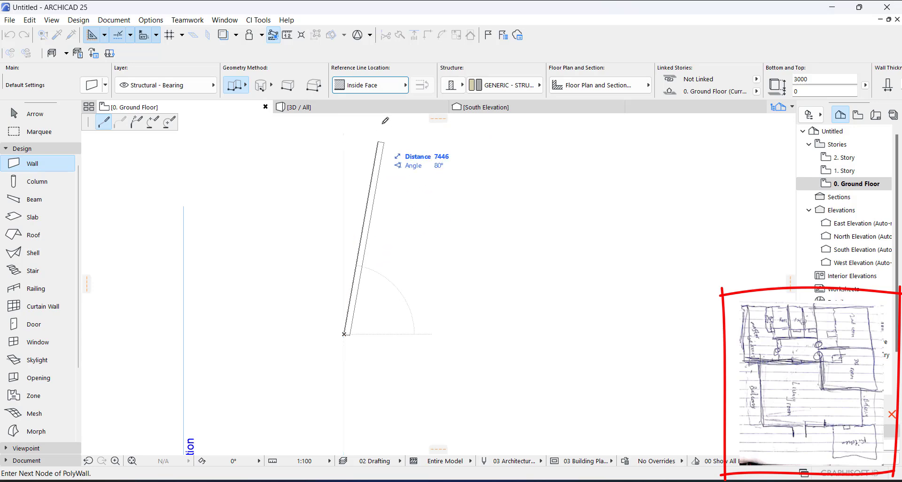
{"action": "left_click", "coordinate": [395, 85]}
{"action": "left_click", "coordinate": [432, 86]}
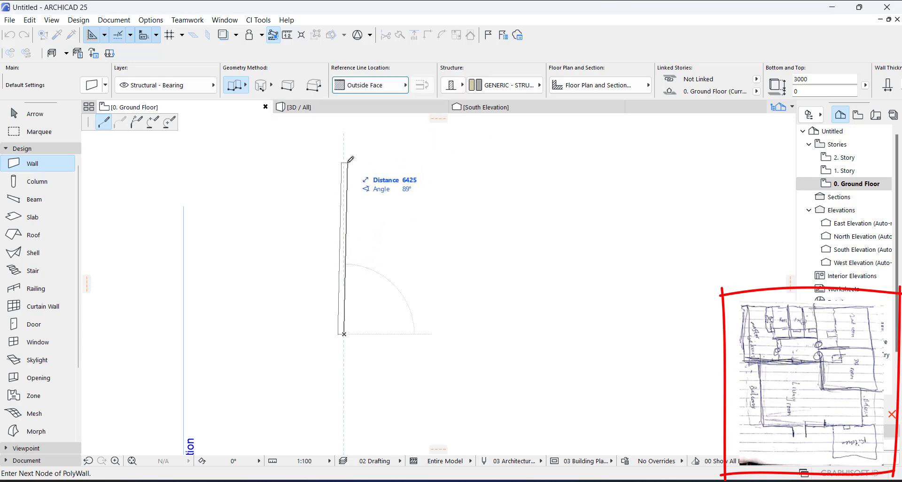
{"action": "left_click", "coordinate": [398, 85]}
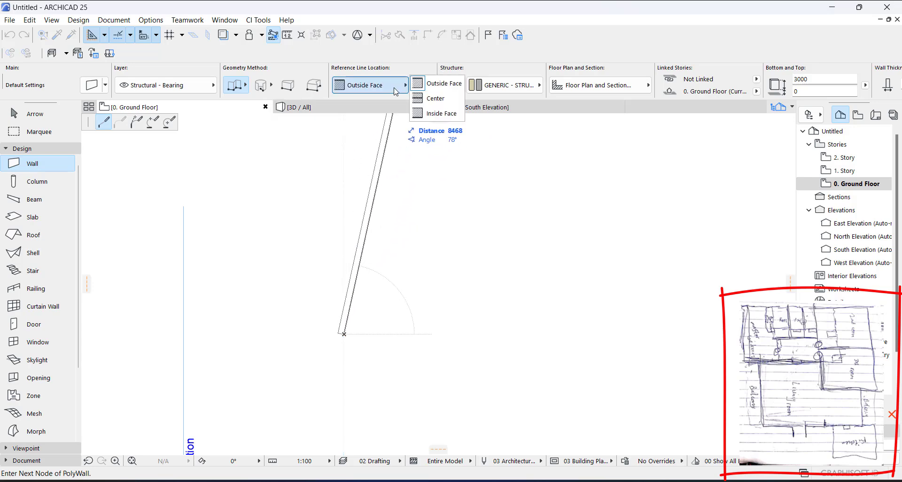
{"action": "left_click", "coordinate": [425, 98]}
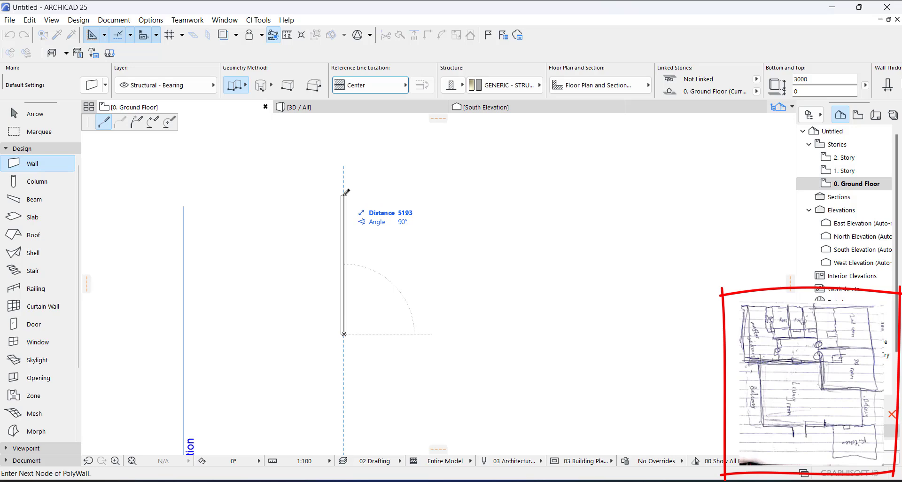
Draw an L-shaped polywall with a 3600 vertical segment going up and a 3600 horizontal segment going right, and finish it.
{"action": "scroll", "coordinate": [344, 195], "scroll_direction": "up", "scroll_amount": 3}
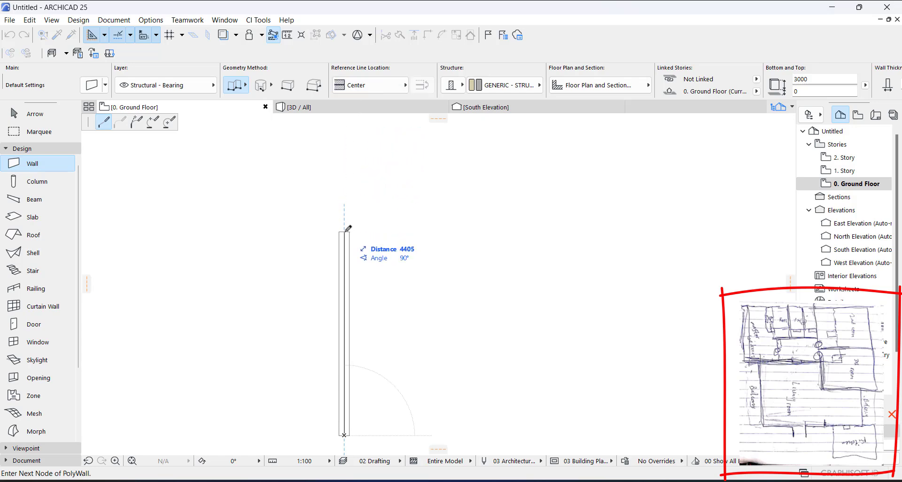
{"action": "type", "text": "3600"}
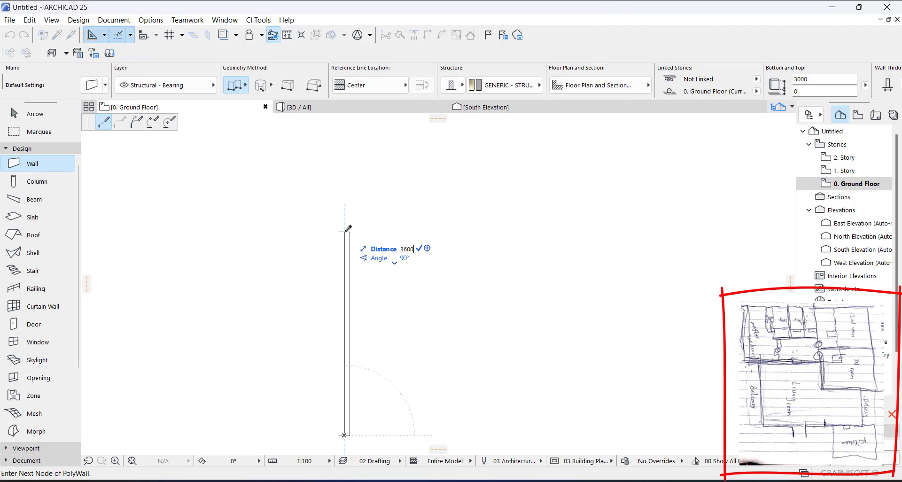
{"action": "key", "text": "Return"}
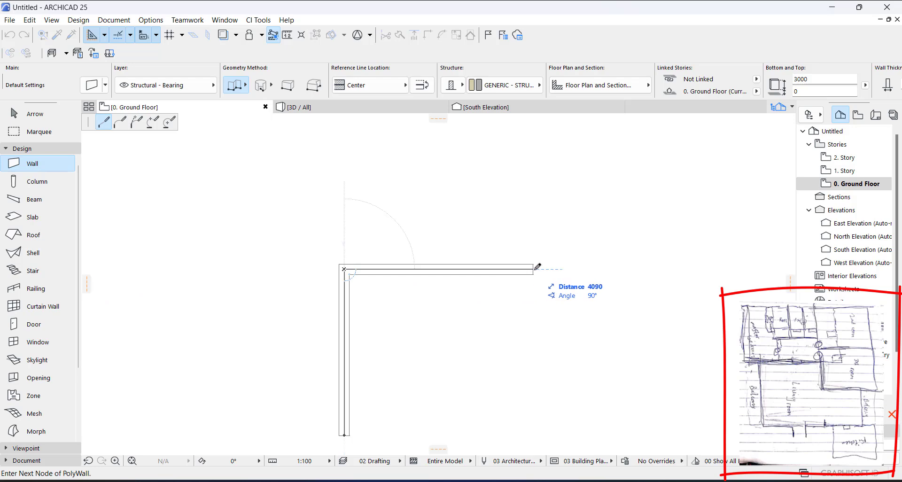
{"action": "type", "text": "366"}
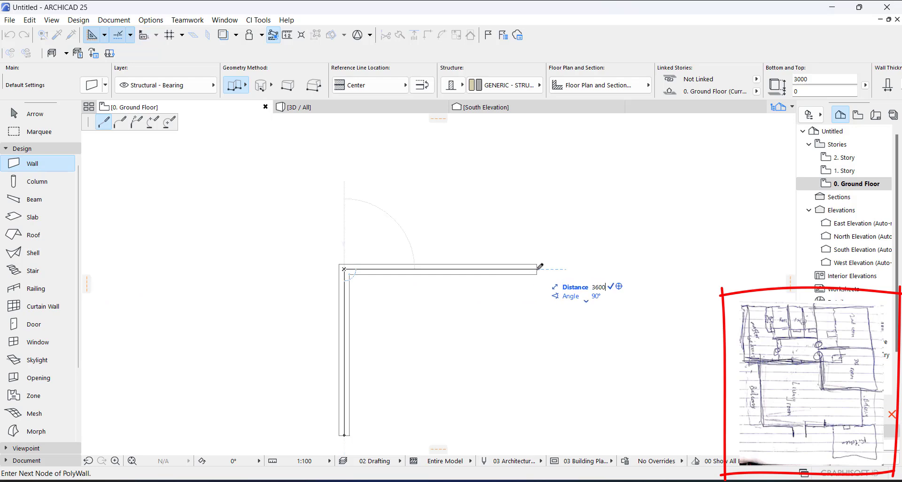
{"action": "key", "text": "Return"}
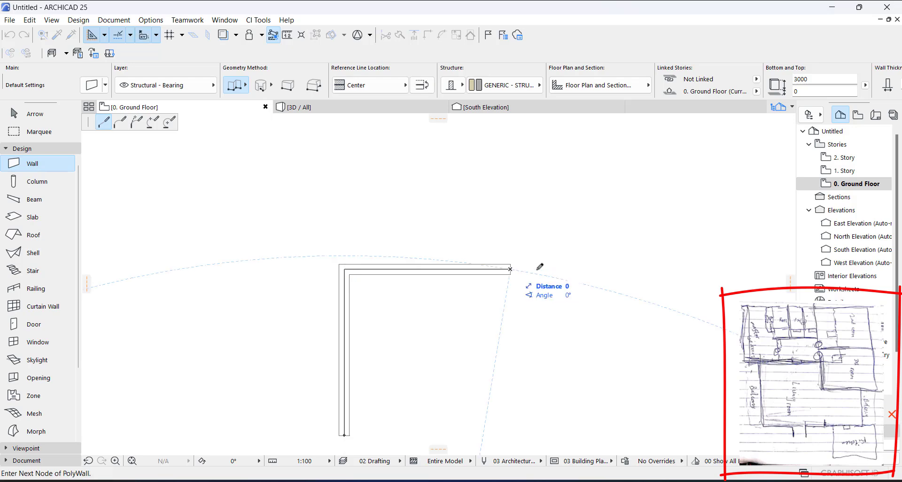
{"action": "right_click", "coordinate": [511, 269]}
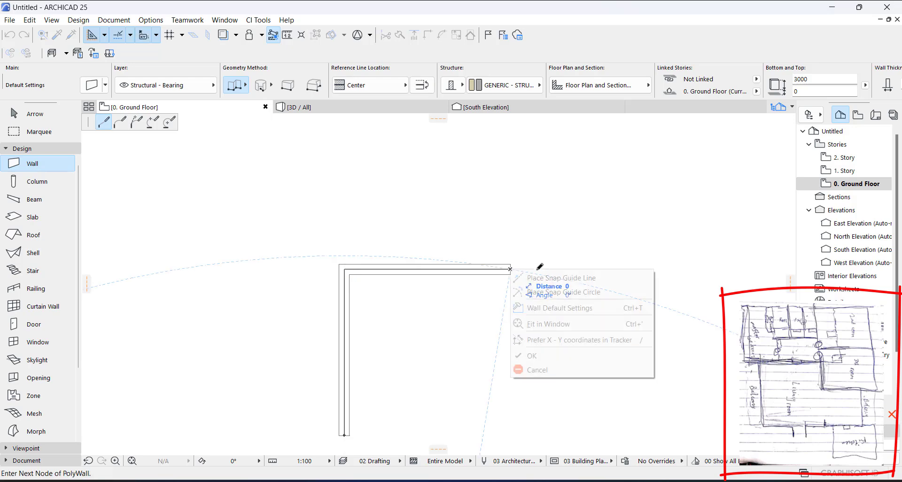
{"action": "left_click", "coordinate": [534, 356]}
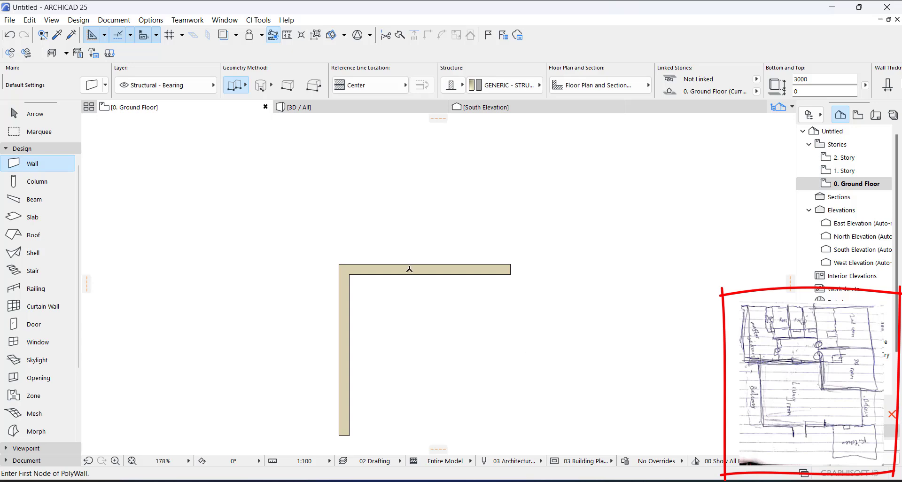
Select and deselect the L-shaped walls several times to examine whether the two segments belong to one group.
{"action": "middle_click_drag", "start_coordinate": [410, 270], "coordinate": [350, 243]}
{"action": "key", "text": "Escape"}
{"action": "left_click", "coordinate": [302, 245]}
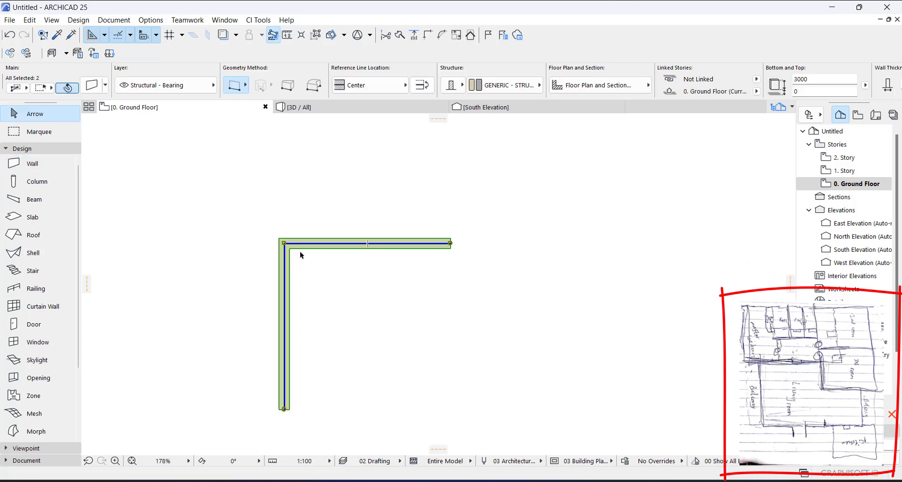
{"action": "scroll", "coordinate": [305, 253], "scroll_direction": "up", "scroll_amount": 4}
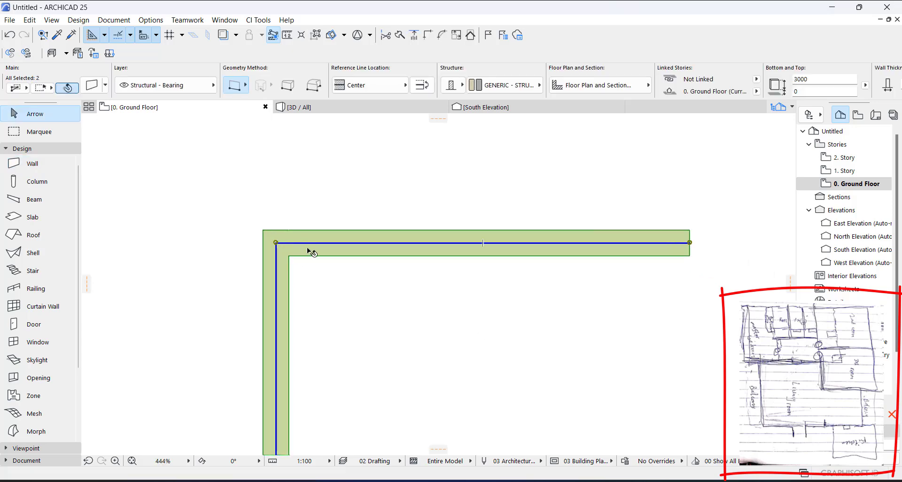
{"action": "scroll", "coordinate": [310, 246], "scroll_direction": "down", "scroll_amount": 3}
{"action": "key", "text": "Escape"}
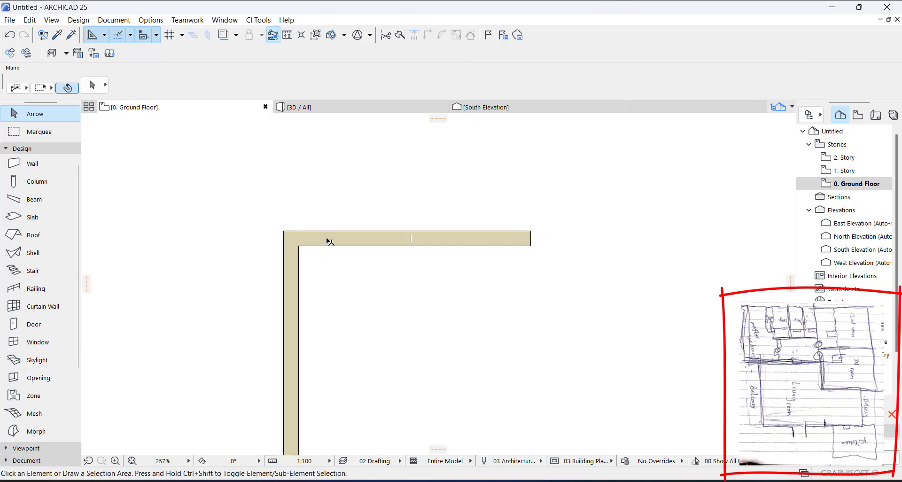
{"action": "scroll", "coordinate": [346, 238], "scroll_direction": "down", "scroll_amount": 2}
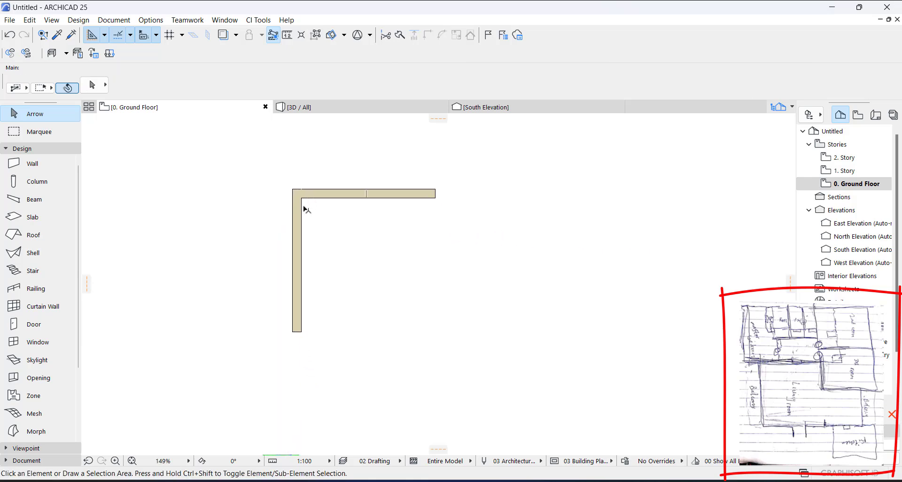
{"action": "scroll", "coordinate": [310, 201], "scroll_direction": "up", "scroll_amount": 2}
{"action": "key", "text": "ctrl+a"}
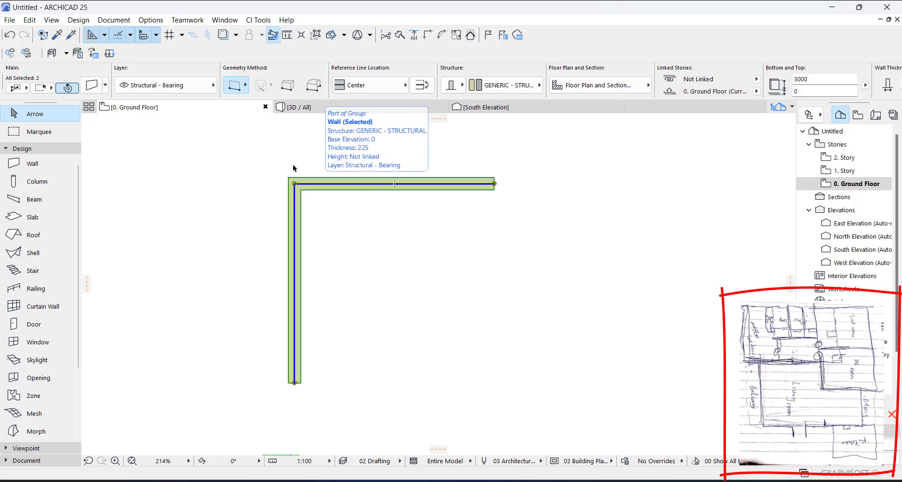
{"action": "key", "text": "Escape"}
{"action": "key", "text": "ctrl+a"}
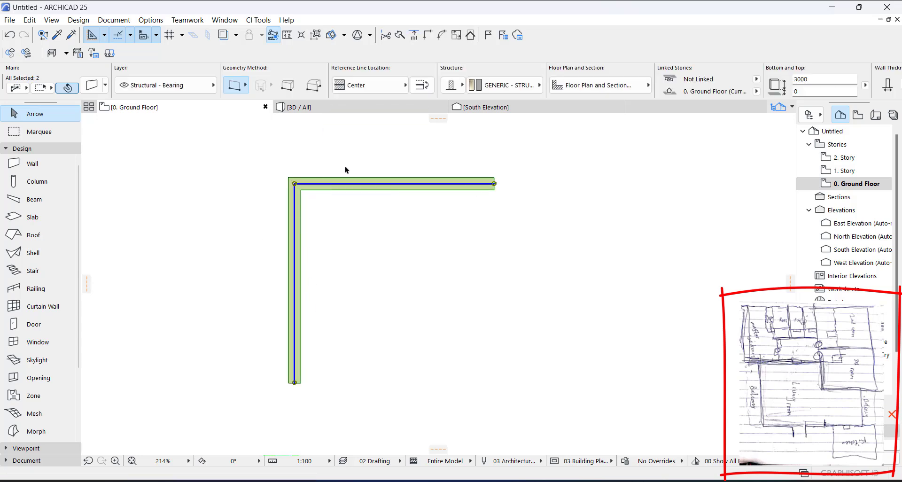
{"action": "key", "text": "Escape"}
{"action": "key", "text": "ctrl+a"}
{"action": "key", "text": "Escape"}
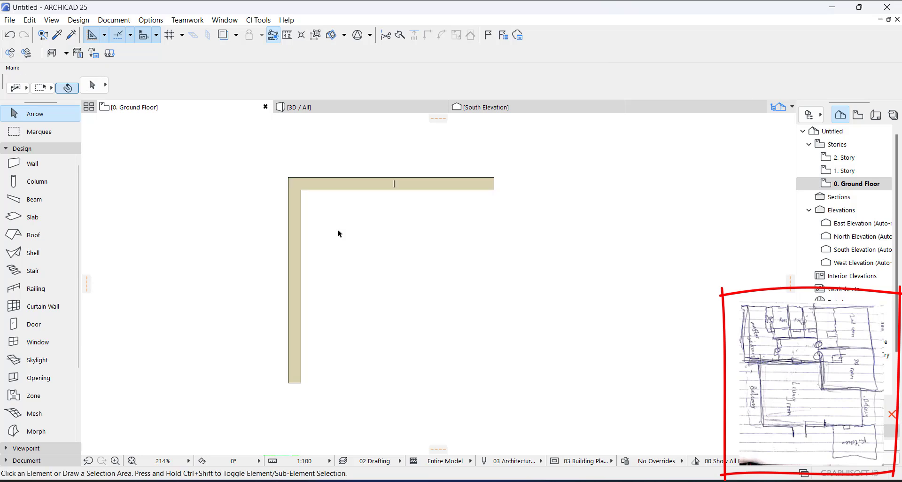
With both walls selected, look at the available grouping commands such as Ungroup, and check the walls' selection again.
{"action": "key", "text": "ctrl+a"}
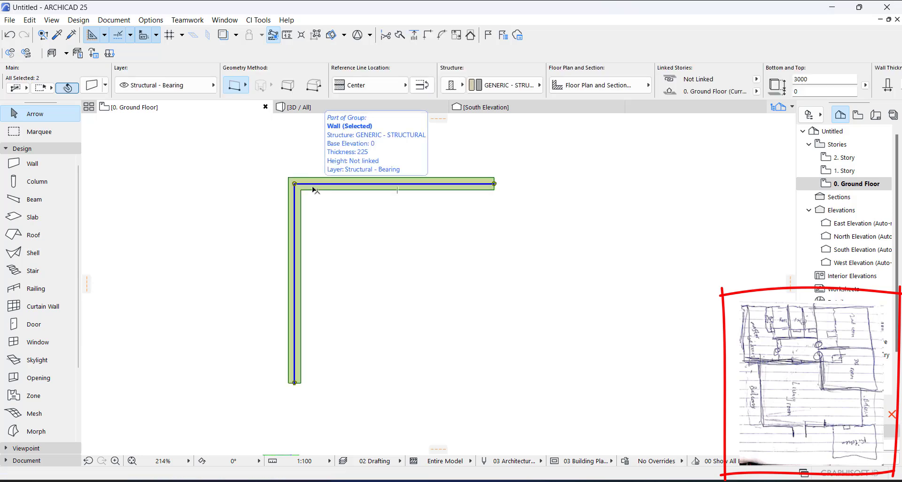
{"action": "left_click", "coordinate": [77, 20]}
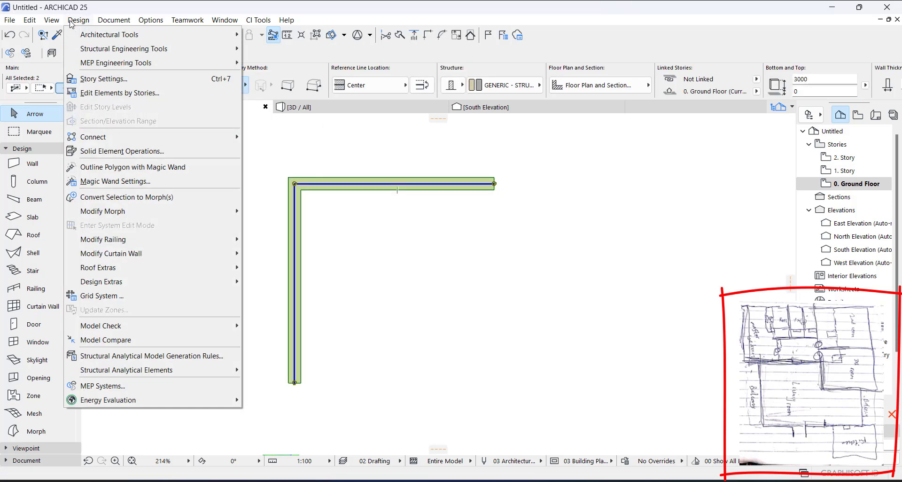
{"action": "mouse_move", "coordinate": [33, 23]}
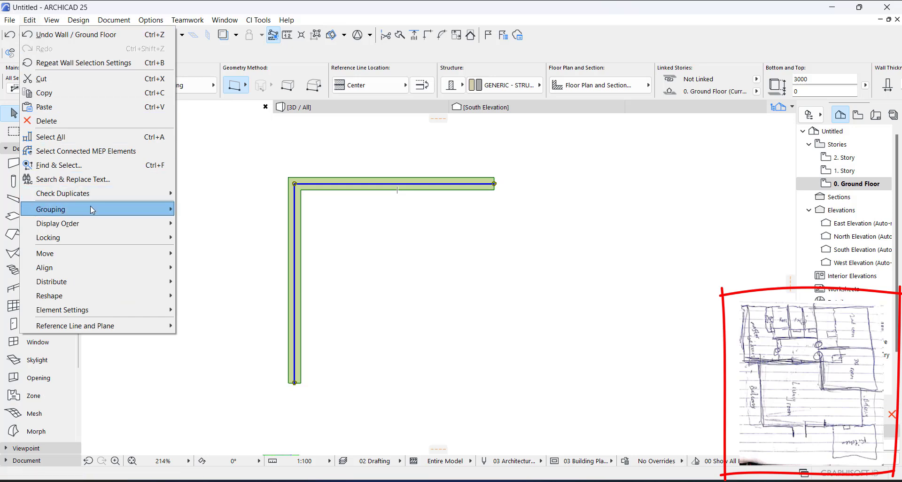
{"action": "mouse_move", "coordinate": [155, 211]}
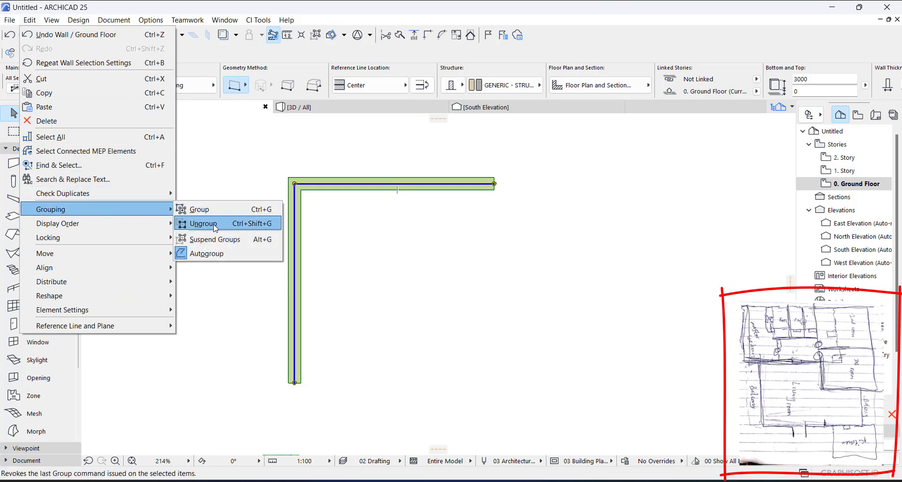
{"action": "left_click", "coordinate": [384, 248]}
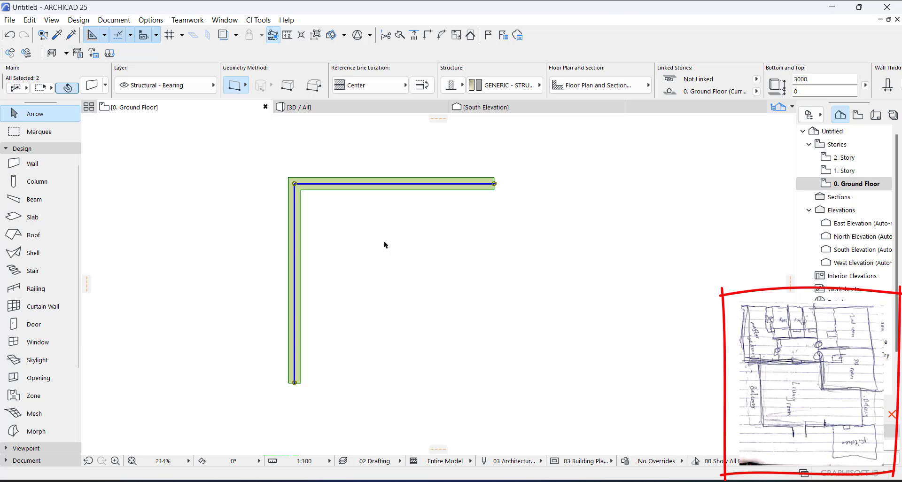
{"action": "left_click", "coordinate": [323, 251]}
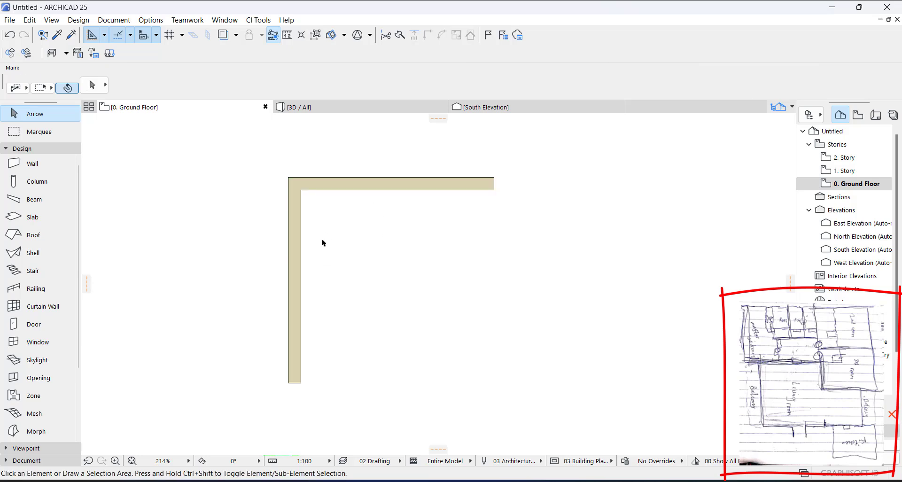
{"action": "left_click", "coordinate": [318, 184]}
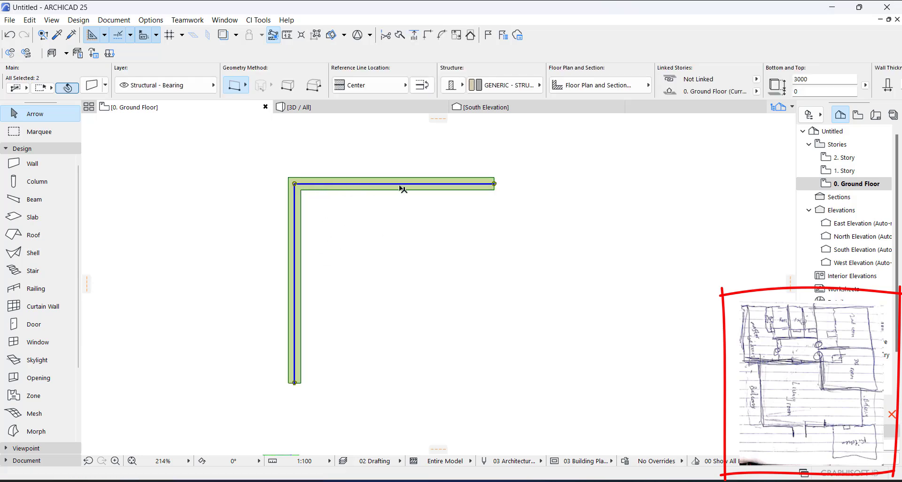
Suspend the grouping of the L-shaped walls and select only the horizontal wall.
{"action": "left_click", "coordinate": [436, 220]}
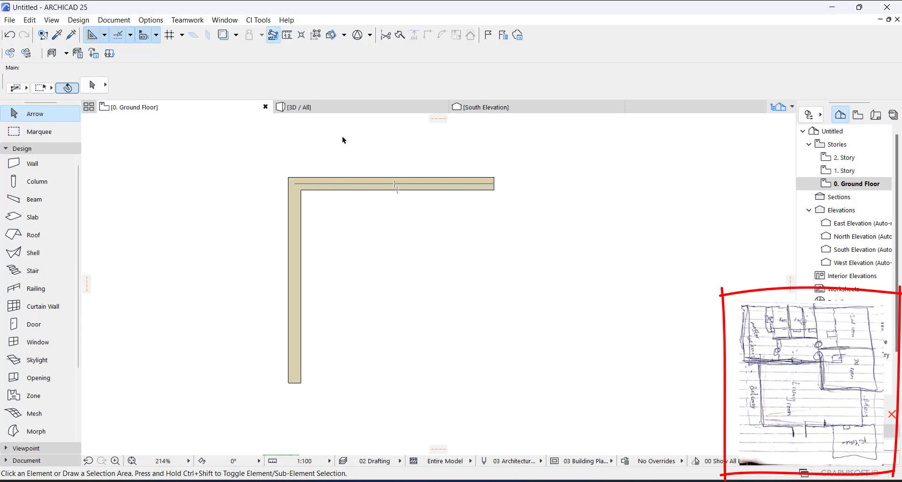
{"action": "left_click", "coordinate": [315, 37]}
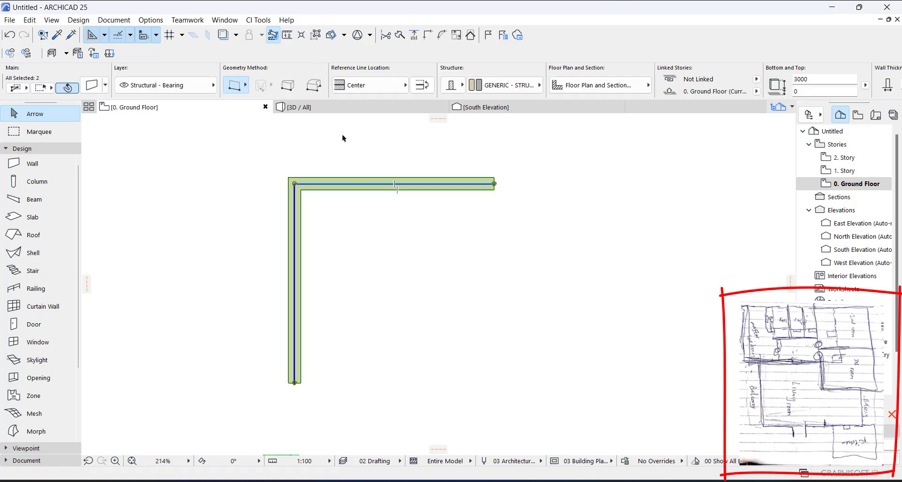
{"action": "left_click", "coordinate": [315, 38]}
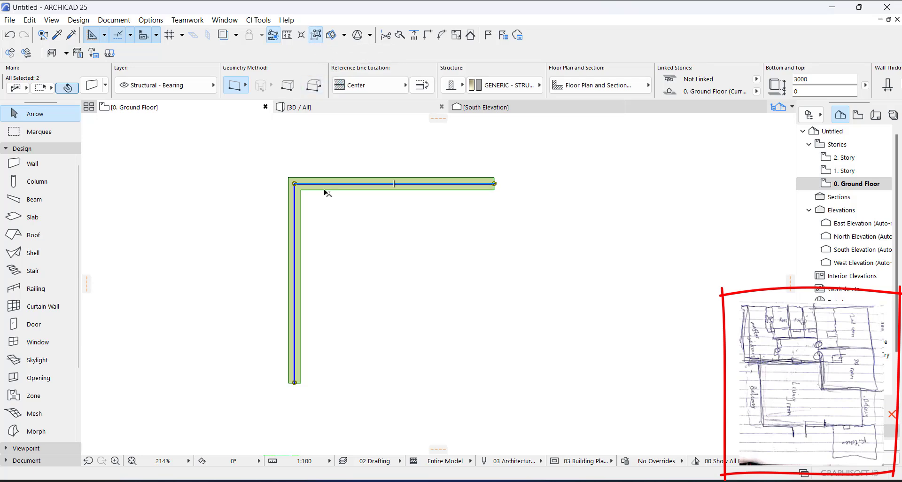
{"action": "left_click", "coordinate": [348, 218]}
{"action": "left_click", "coordinate": [347, 186]}
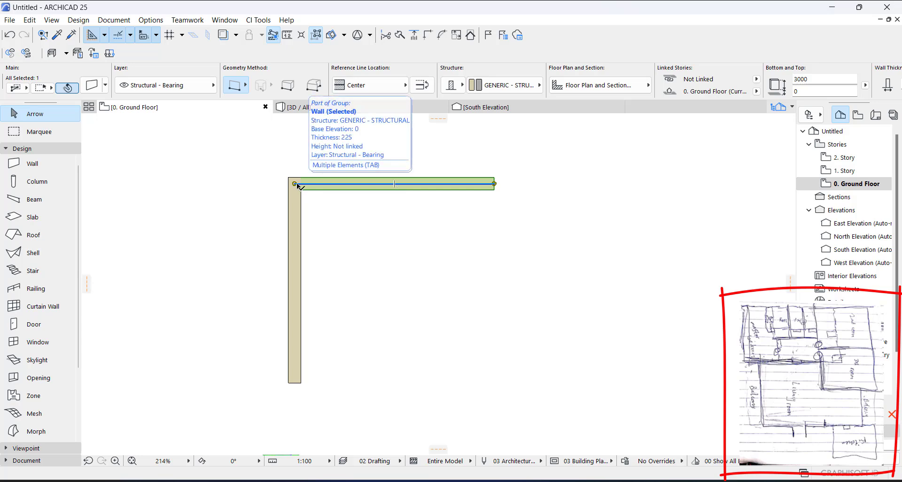
Check the wall geometry methods and select the horizontal and vertical walls individually to examine how suspended groups behave.
{"action": "left_click", "coordinate": [245, 85]}
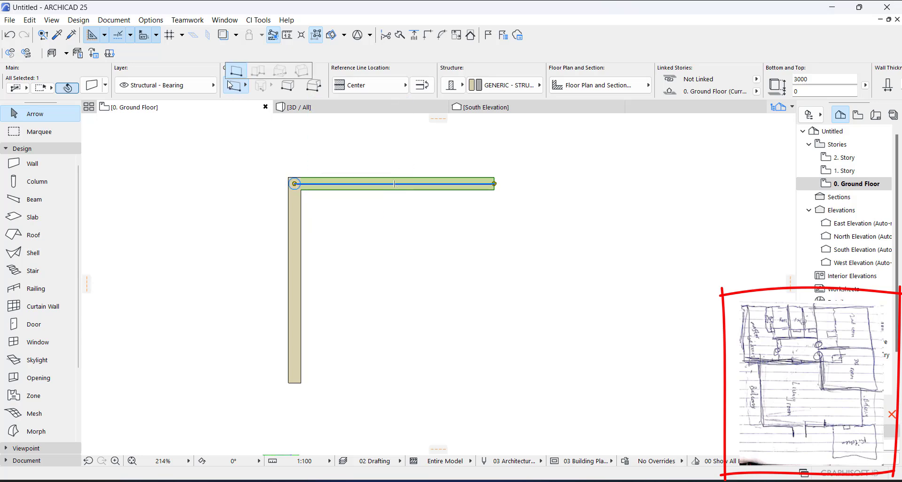
{"action": "left_click", "coordinate": [235, 179]}
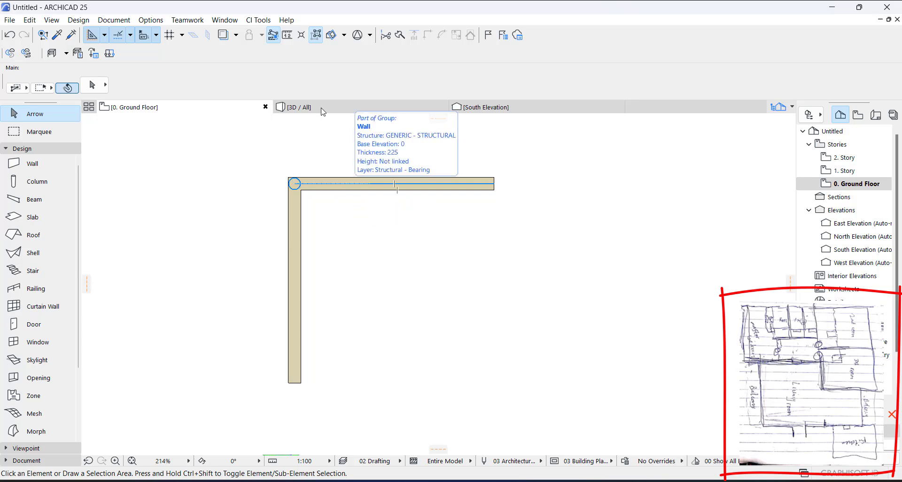
{"action": "left_click", "coordinate": [316, 35]}
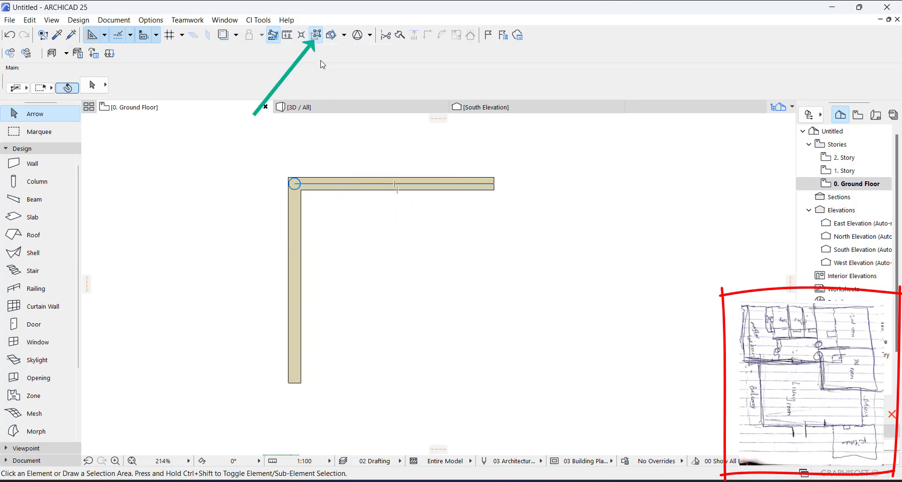
{"action": "left_click", "coordinate": [348, 185]}
{"action": "left_click", "coordinate": [295, 356]}
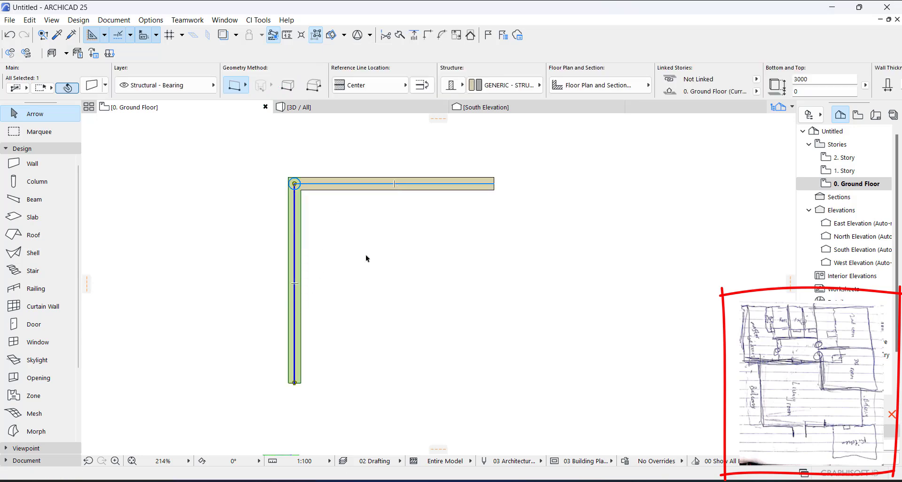
{"action": "left_click", "coordinate": [409, 264]}
Drag a copy of the upper horizontal wall 3600 straight down to the lower end of the vertical wall.
{"action": "left_click", "coordinate": [364, 187]}
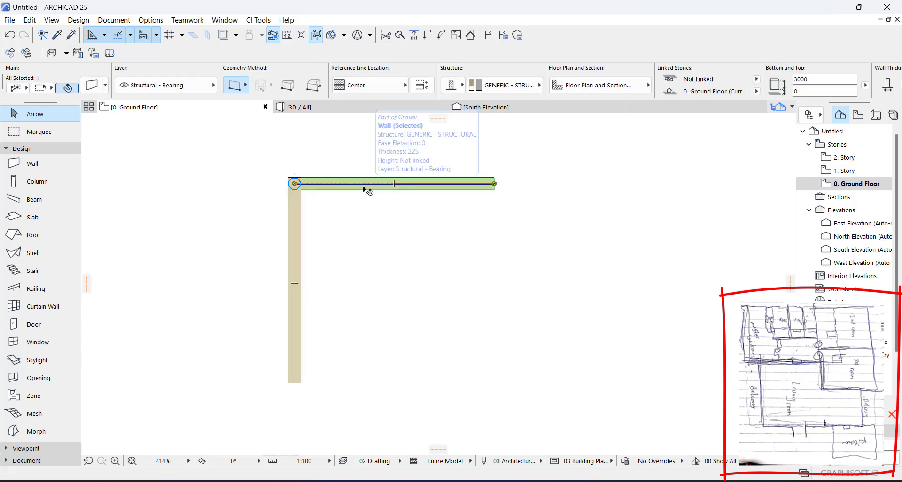
{"action": "left_click", "coordinate": [315, 183]}
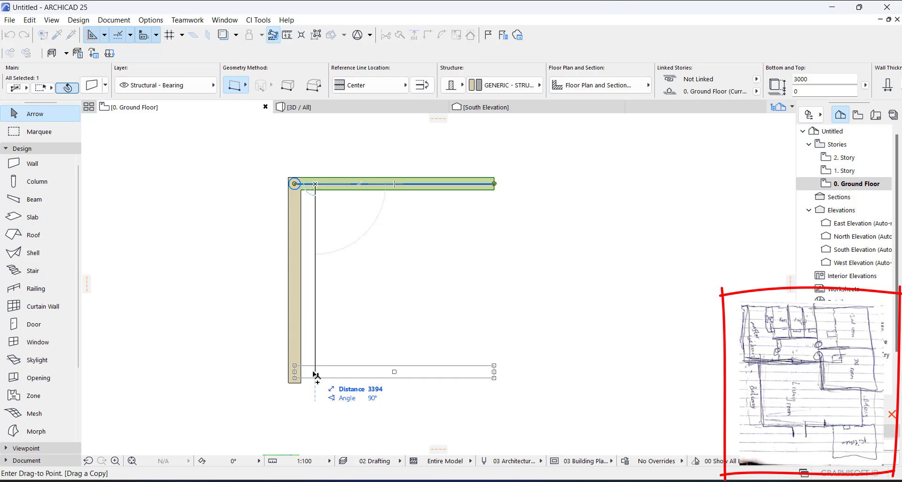
{"action": "type", "text": "3"}
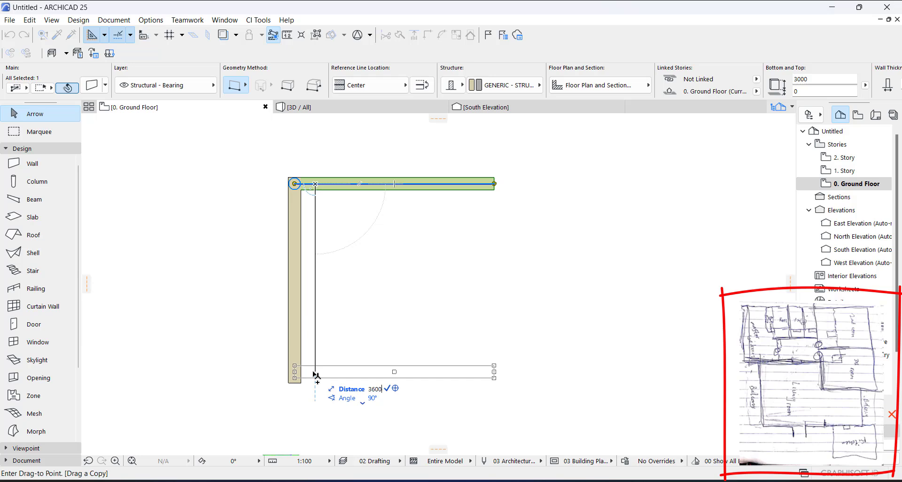
{"action": "type", "text": "600"}
{"action": "key", "text": "Return"}
Place a vertical dimension chain across the faces of the upper and lower horizontal walls, just inside the vertical wall.
{"action": "left_click", "coordinate": [35, 150]}
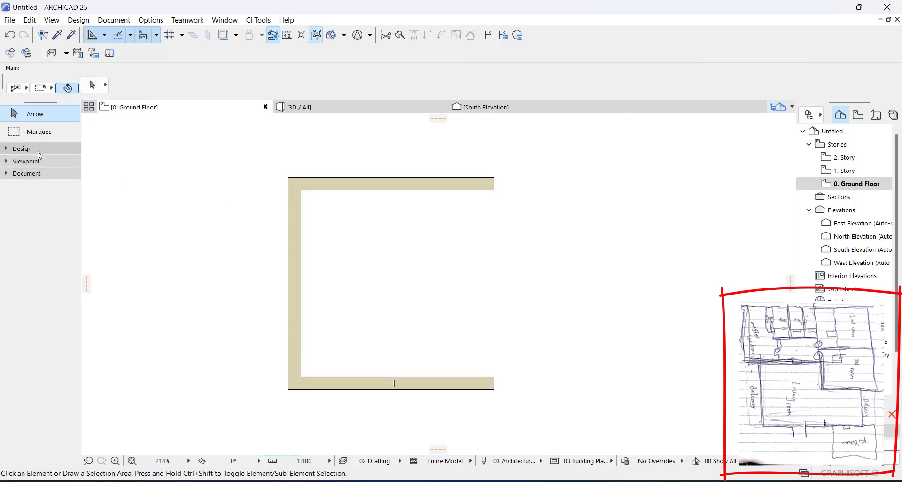
{"action": "left_click", "coordinate": [28, 175]}
{"action": "left_click", "coordinate": [37, 188]}
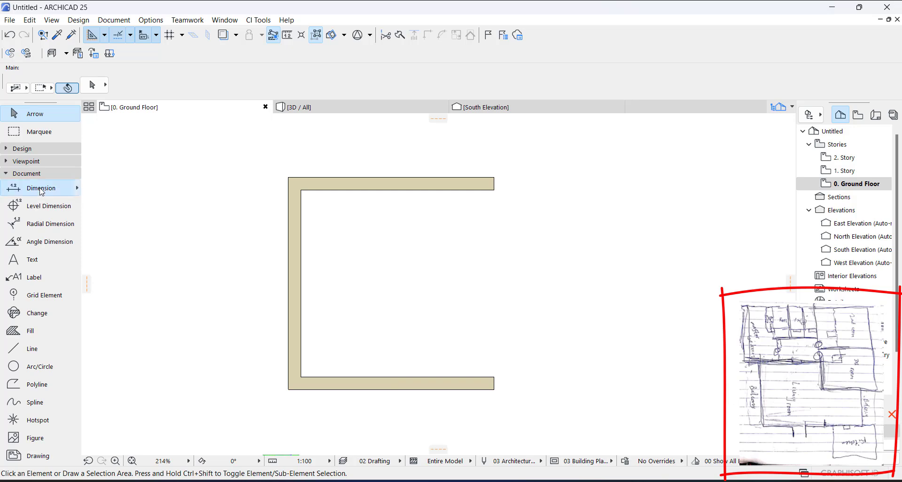
{"action": "left_click", "coordinate": [341, 184]}
{"action": "left_click", "coordinate": [348, 377]}
{"action": "right_click", "coordinate": [348, 376]}
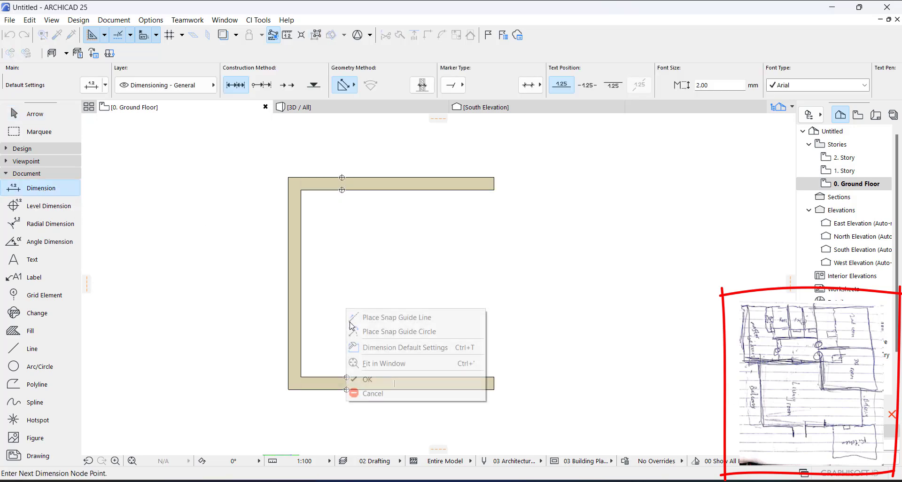
{"action": "left_click", "coordinate": [368, 380]}
{"action": "left_click", "coordinate": [335, 363]}
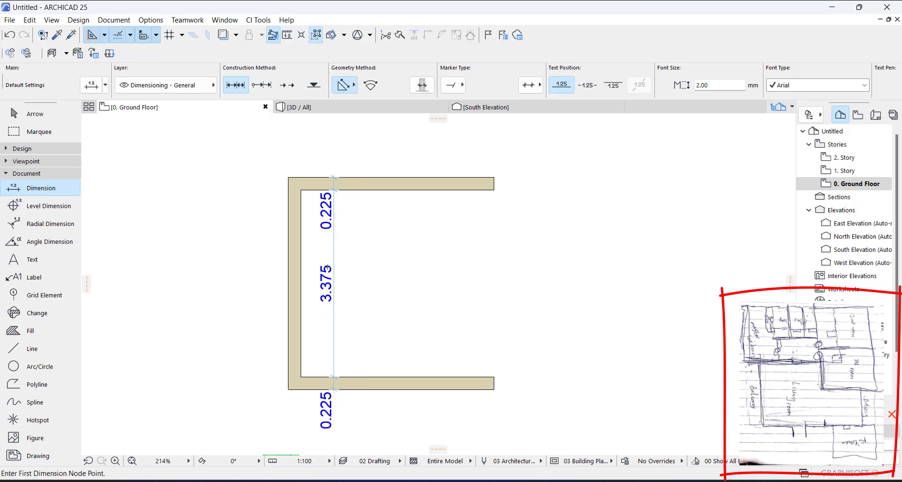
{"action": "scroll", "coordinate": [332, 270], "scroll_direction": "up", "scroll_amount": 1}
{"action": "key", "text": "Escape"}
{"action": "scroll", "coordinate": [330, 352], "scroll_direction": "up", "scroll_amount": 1}
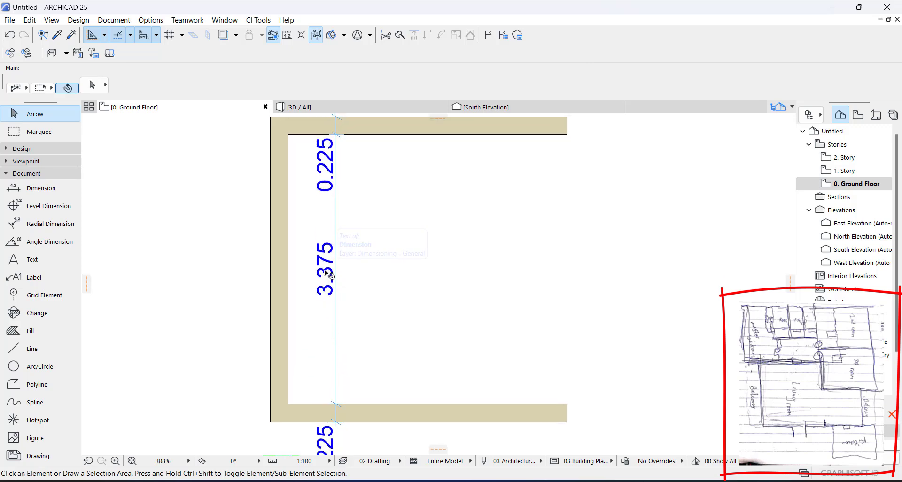
{"action": "scroll", "coordinate": [329, 250], "scroll_direction": "down", "scroll_amount": 2}
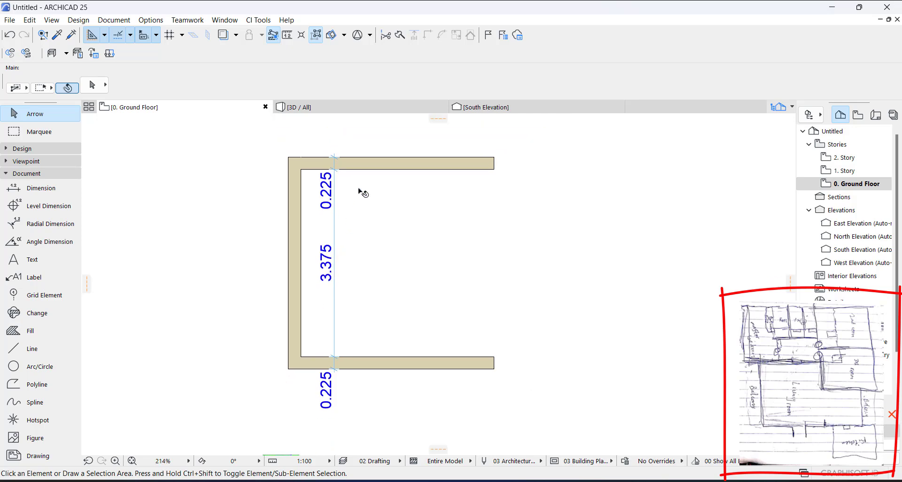
Select the lower and upper horizontal walls in turn and review the upper wall's reference line location options.
{"action": "left_click", "coordinate": [362, 166]}
{"action": "left_click", "coordinate": [349, 362]}
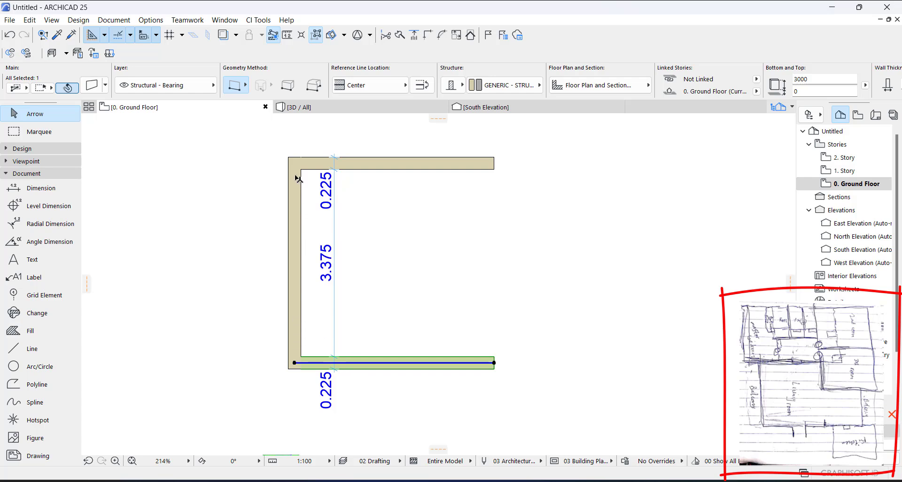
{"action": "left_click", "coordinate": [453, 163]}
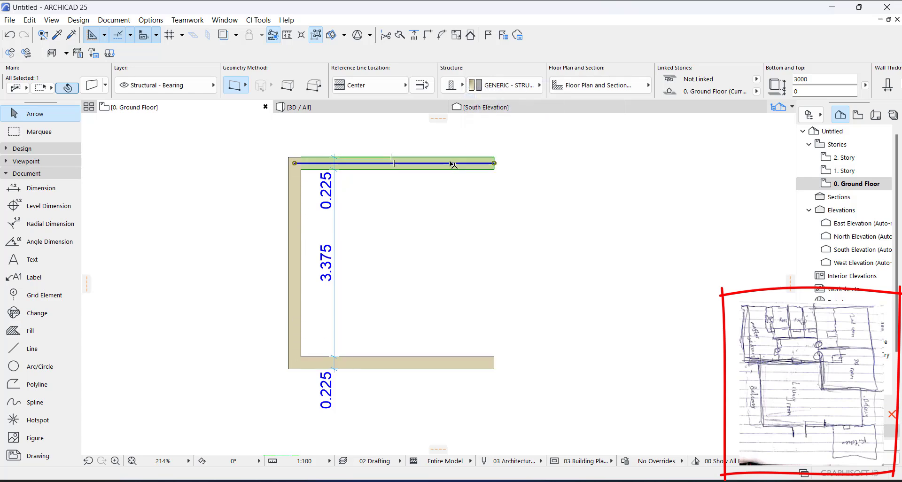
{"action": "left_click", "coordinate": [363, 89]}
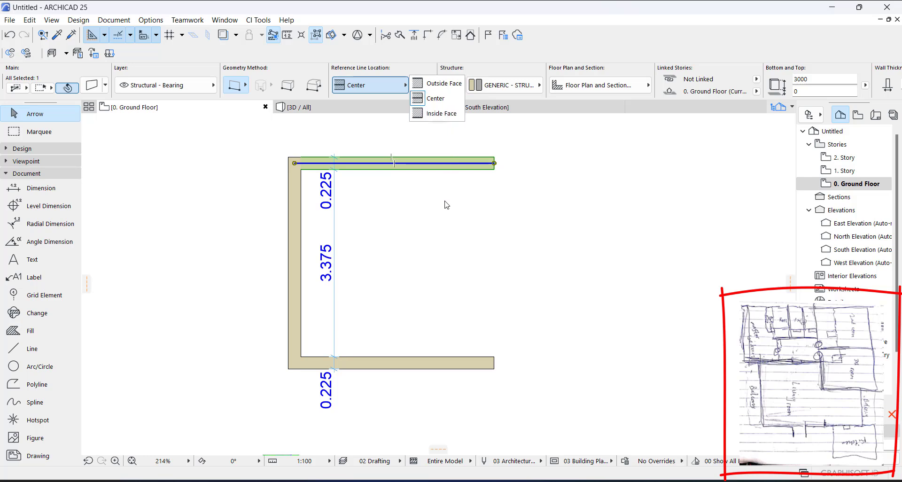
{"action": "left_click", "coordinate": [432, 216]}
{"action": "left_click", "coordinate": [382, 269]}
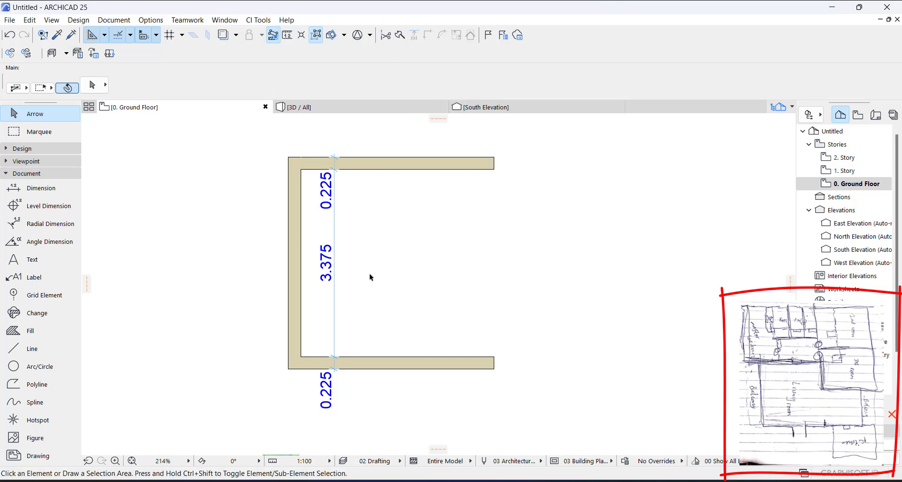
Set the project's dimension standard to Plain Millimeter.
{"action": "left_click", "coordinate": [336, 230]}
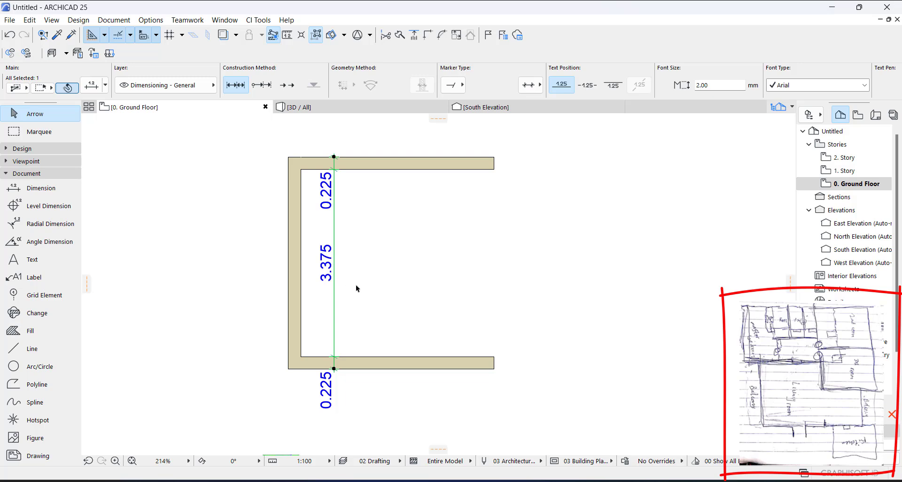
{"action": "left_click", "coordinate": [114, 20]}
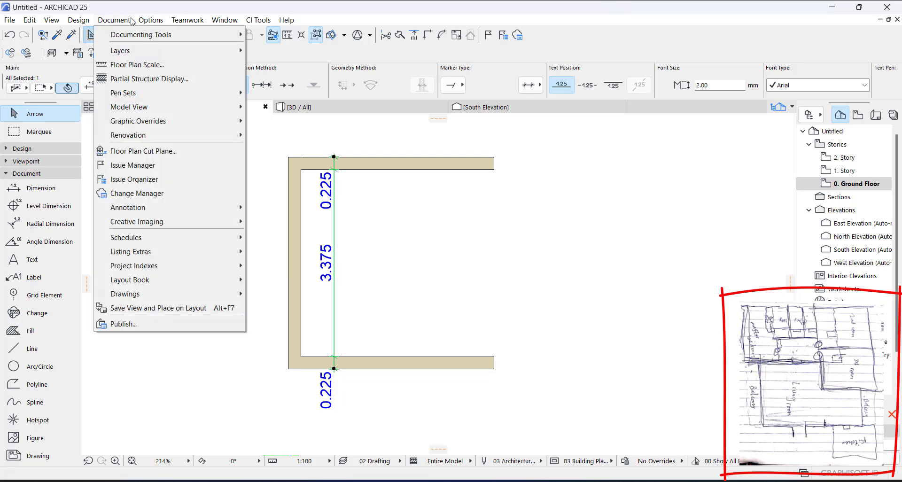
{"action": "mouse_move", "coordinate": [145, 21]}
{"action": "mouse_move", "coordinate": [211, 183]}
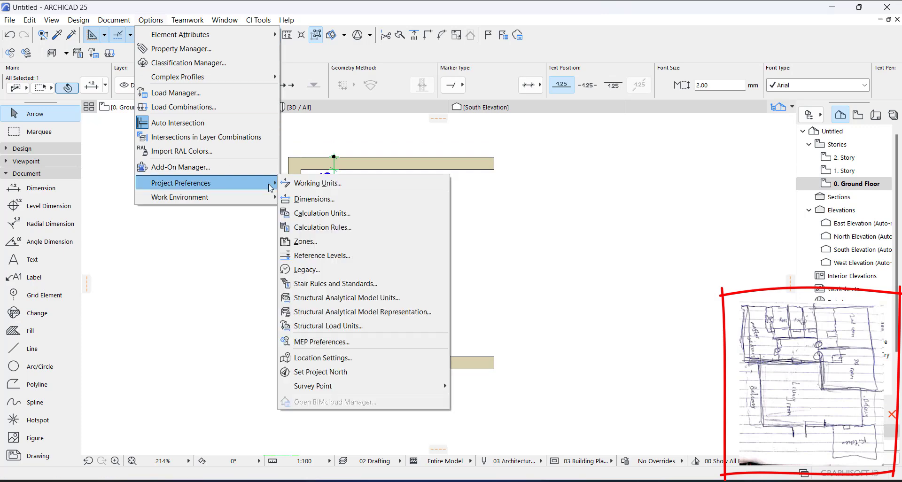
{"action": "left_click", "coordinate": [310, 200]}
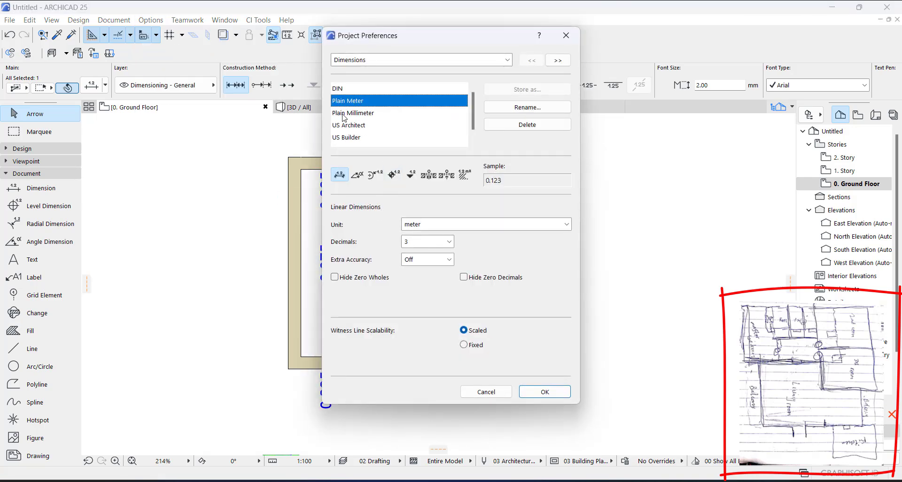
{"action": "left_click", "coordinate": [343, 114]}
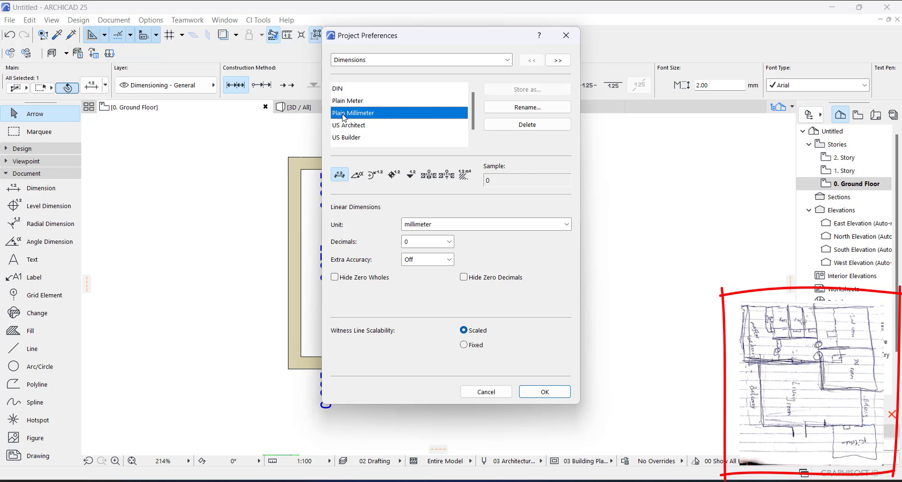
{"action": "left_click", "coordinate": [340, 91]}
{"action": "left_click", "coordinate": [344, 115]}
{"action": "left_click", "coordinate": [544, 393]}
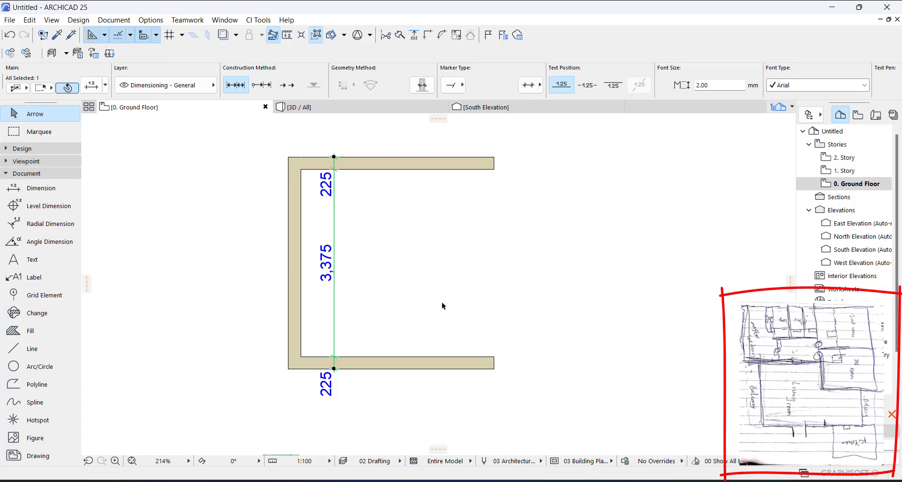
Move the lower horizontal wall 225 straight down to account for the wall thickness.
{"action": "scroll", "coordinate": [325, 398], "scroll_direction": "up", "scroll_amount": 3}
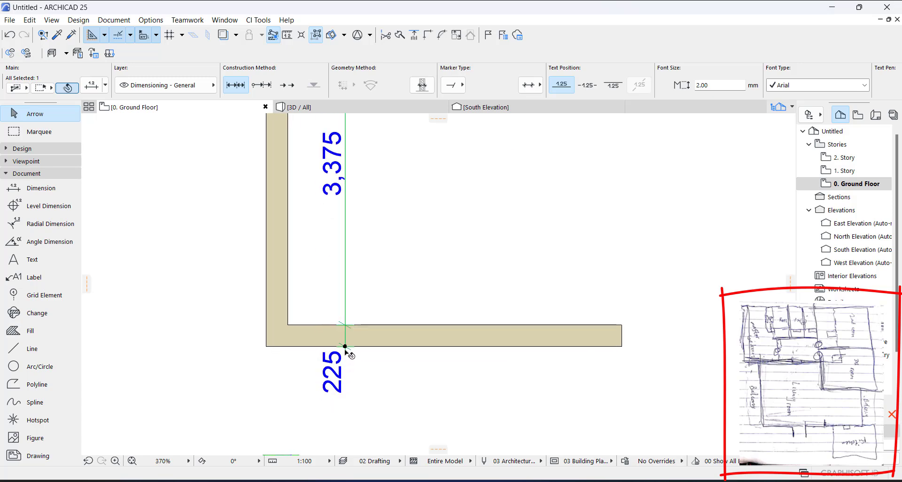
{"action": "scroll", "coordinate": [318, 326], "scroll_direction": "down", "scroll_amount": 2}
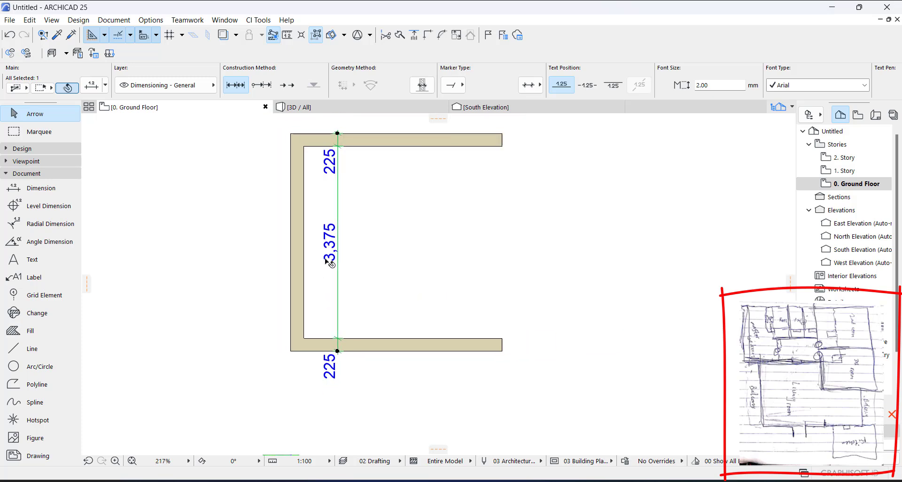
{"action": "scroll", "coordinate": [324, 282], "scroll_direction": "up", "scroll_amount": 4}
{"action": "scroll", "coordinate": [341, 286], "scroll_direction": "down", "scroll_amount": 3}
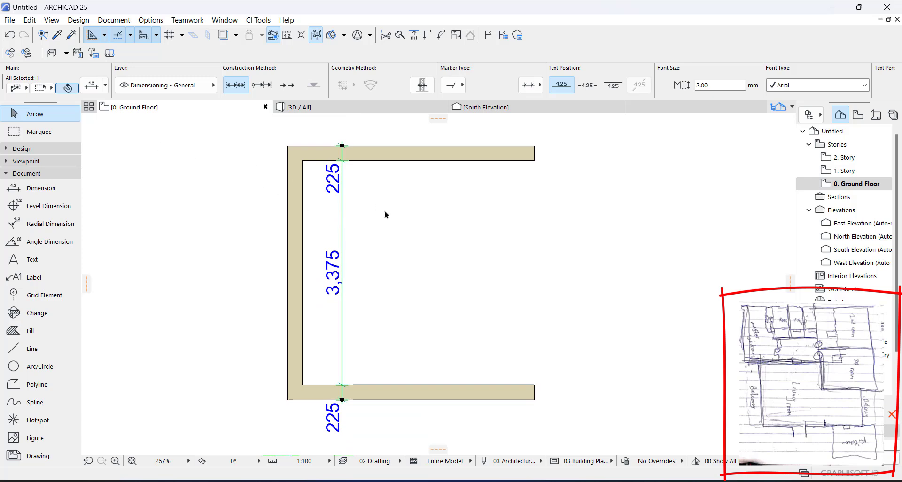
{"action": "left_click", "coordinate": [369, 272]}
{"action": "left_click", "coordinate": [363, 396]}
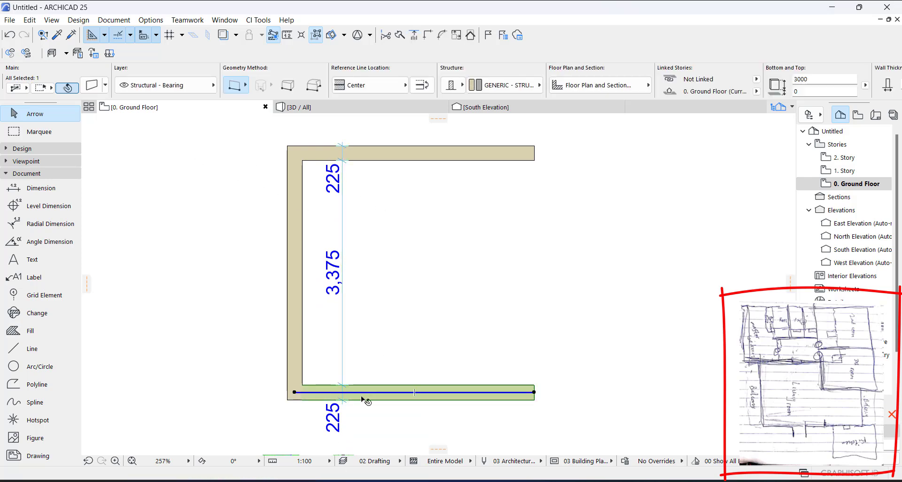
{"action": "key", "text": "ctrl+d"}
{"action": "middle_click_drag", "start_coordinate": [371, 395], "coordinate": [367, 322]}
{"action": "left_click", "coordinate": [367, 321]}
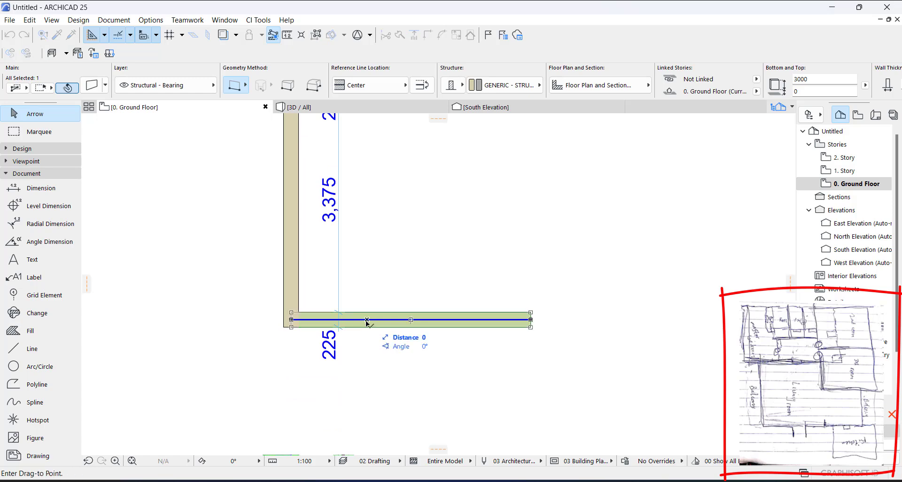
{"action": "type", "text": "225"}
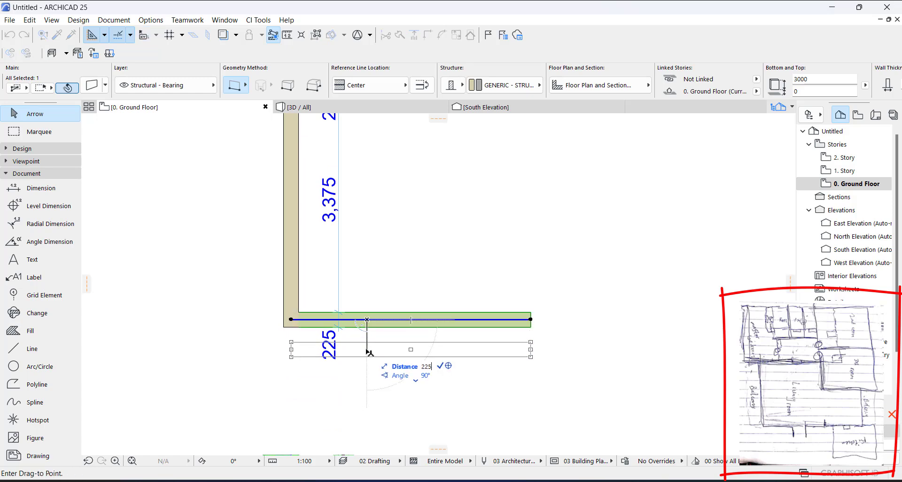
{"action": "key", "text": "Return"}
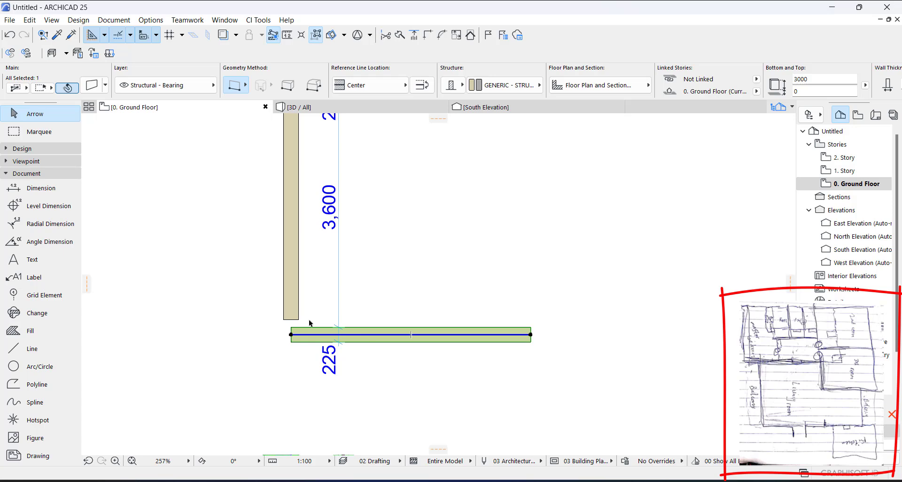
Join the vertical wall and the lower horizontal wall into a closed corner with the Intersect command.
{"action": "left_click", "coordinate": [295, 313], "text": "shift"}
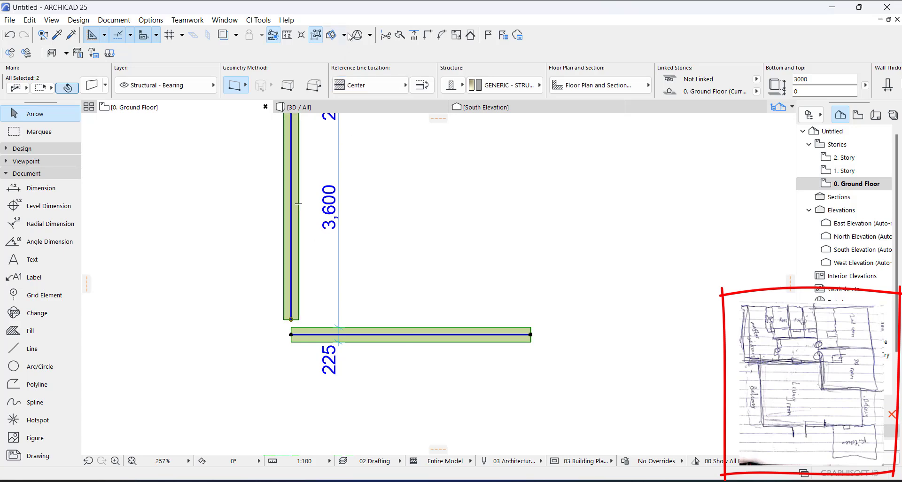
{"action": "left_click", "coordinate": [428, 35]}
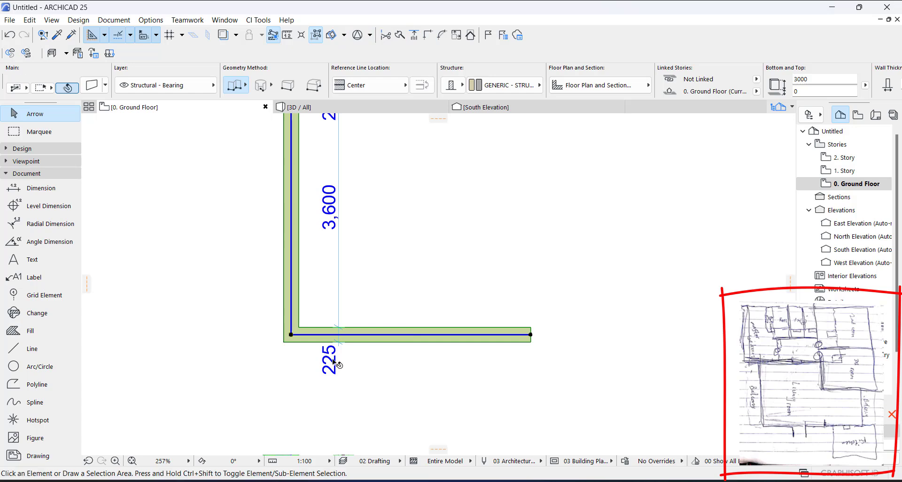
{"action": "key", "text": "Escape"}
Drag a copy of the left vertical wall 3825 horizontally to the right to form the room's opposite side.
{"action": "scroll", "coordinate": [331, 344], "scroll_direction": "down", "scroll_amount": 3}
{"action": "middle_click_drag", "start_coordinate": [339, 305], "coordinate": [287, 332]}
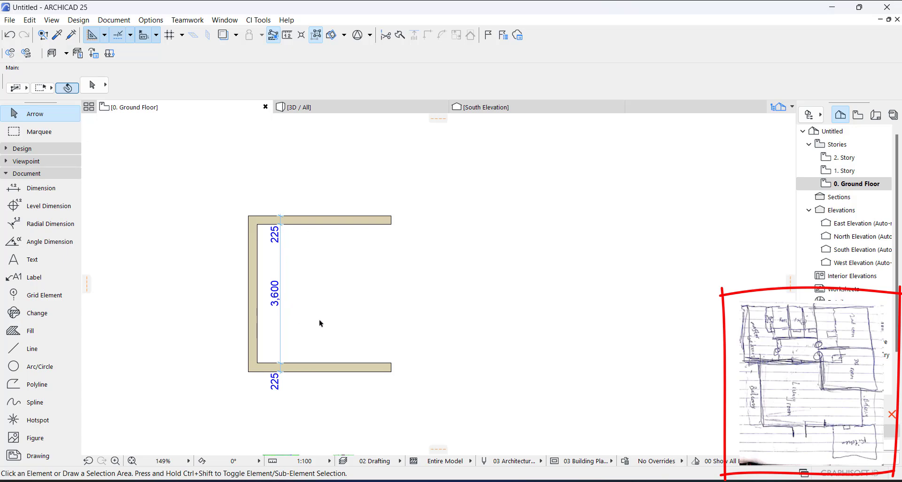
{"action": "left_click", "coordinate": [255, 247]}
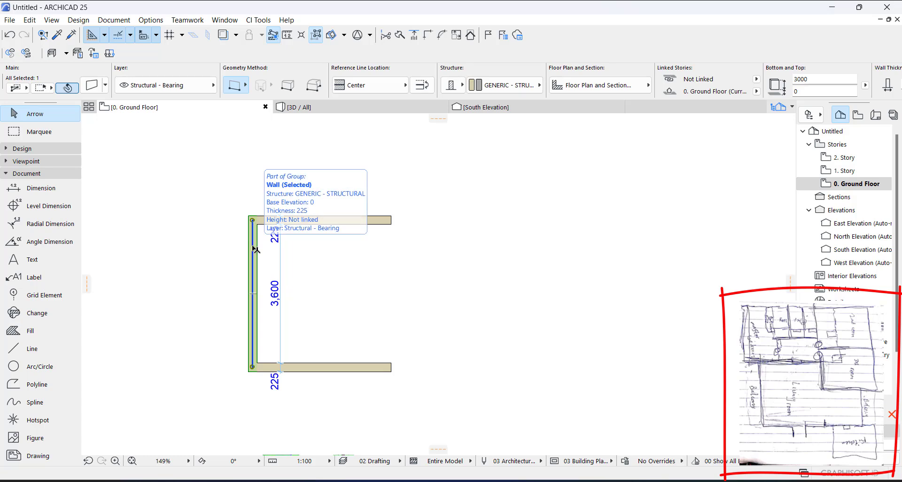
{"action": "key", "text": "ctrl+shift+d"}
{"action": "left_click", "coordinate": [252, 220]}
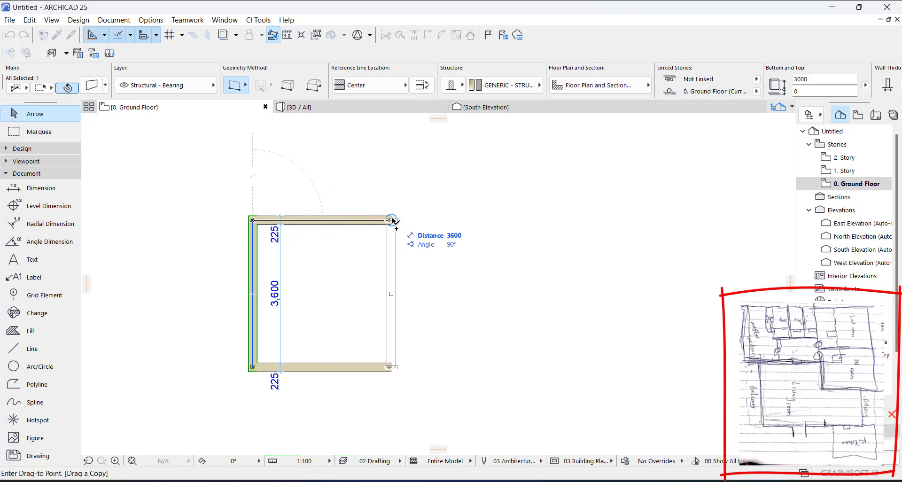
{"action": "type", "text": "3825"}
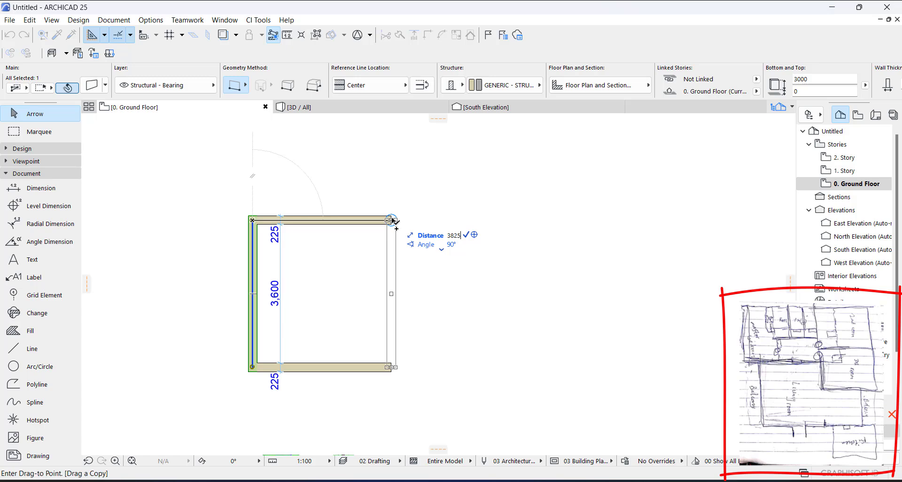
{"action": "key", "text": "Return"}
{"action": "left_click", "coordinate": [372, 220], "text": "shift"}
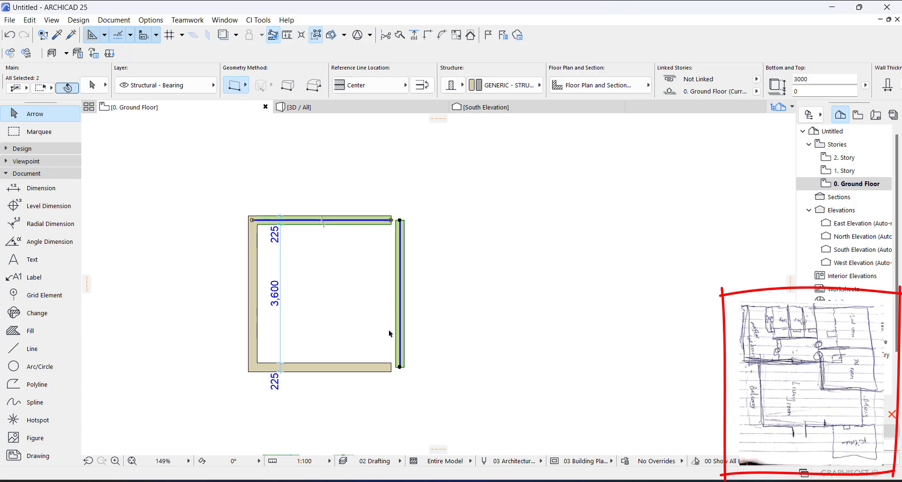
{"action": "left_click", "coordinate": [380, 372], "text": "shift"}
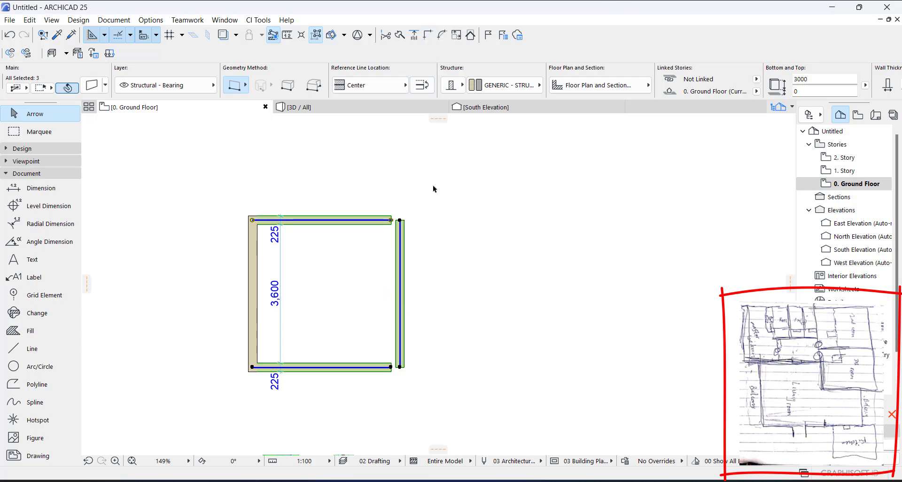
{"action": "scroll", "coordinate": [416, 225], "scroll_direction": "up", "scroll_amount": 3}
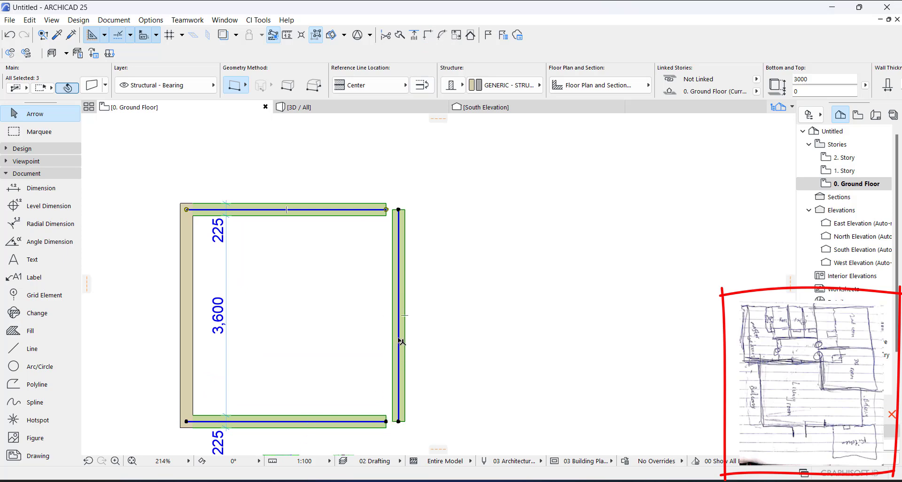
{"action": "key", "text": "Escape"}
{"action": "left_click", "coordinate": [329, 415]}
{"action": "left_click", "coordinate": [340, 214], "text": "shift"}
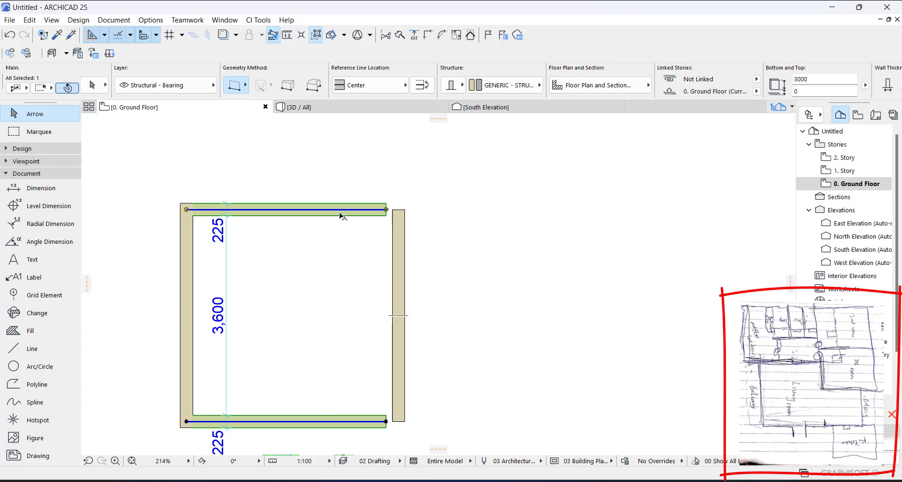
{"action": "left_click", "coordinate": [432, 37]}
{"action": "left_click", "coordinate": [432, 38]}
{"action": "key", "text": "Escape"}
Intersect the upper horizontal wall with the right vertical wall to close the upper right corner.
{"action": "left_click", "coordinate": [405, 229]}
{"action": "left_click", "coordinate": [376, 209], "text": "shift"}
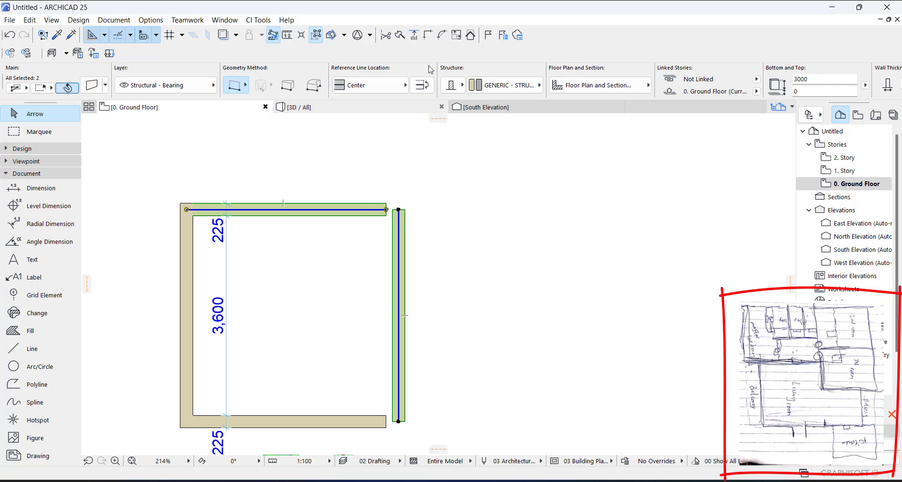
{"action": "left_click", "coordinate": [428, 35]}
{"action": "key", "text": "Escape"}
Intersect the lower horizontal wall with the right vertical wall to close the lower right corner.
{"action": "left_click", "coordinate": [351, 422]}
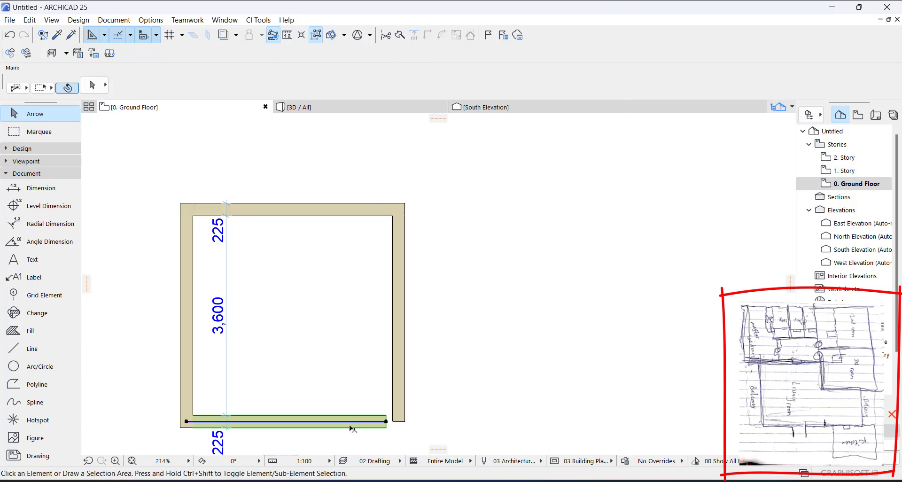
{"action": "left_click", "coordinate": [399, 396], "text": "shift"}
{"action": "left_click", "coordinate": [426, 35]}
{"action": "key", "text": "Escape"}
{"action": "left_click", "coordinate": [349, 210]}
{"action": "left_click", "coordinate": [428, 250]}
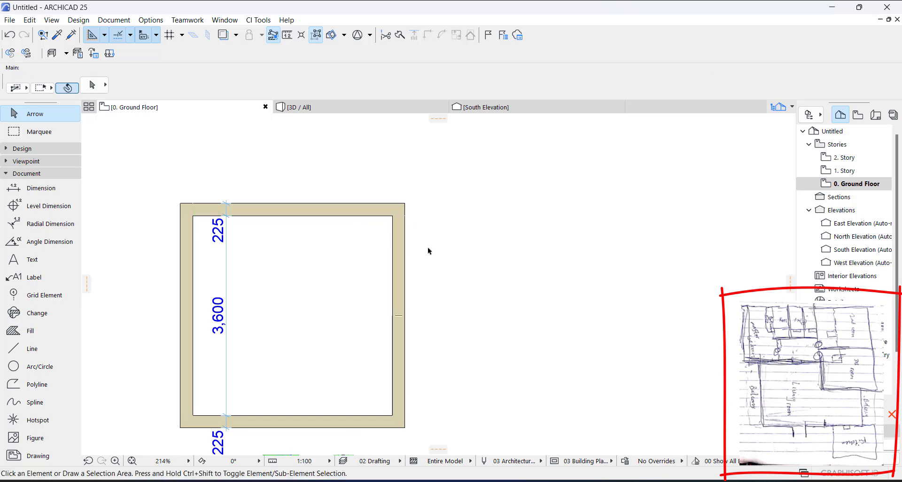
Undo the last two wall intersections at the right-hand corners and clear the selection.
{"action": "key", "text": "ctrl+z"}
{"action": "key", "text": "ctrl+z"}
{"action": "left_click", "coordinate": [427, 254]}
Intersect the upper, right and lower walls in a single operation to close both right-hand corners of the room.
{"action": "left_click", "coordinate": [353, 210]}
{"action": "left_click", "coordinate": [398, 233], "text": "shift"}
{"action": "left_click", "coordinate": [365, 421], "text": "shift"}
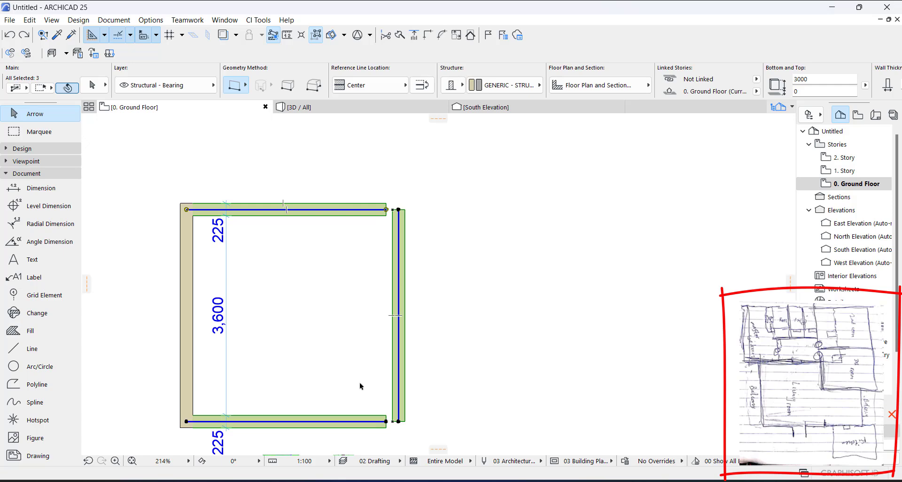
{"action": "left_click", "coordinate": [428, 36]}
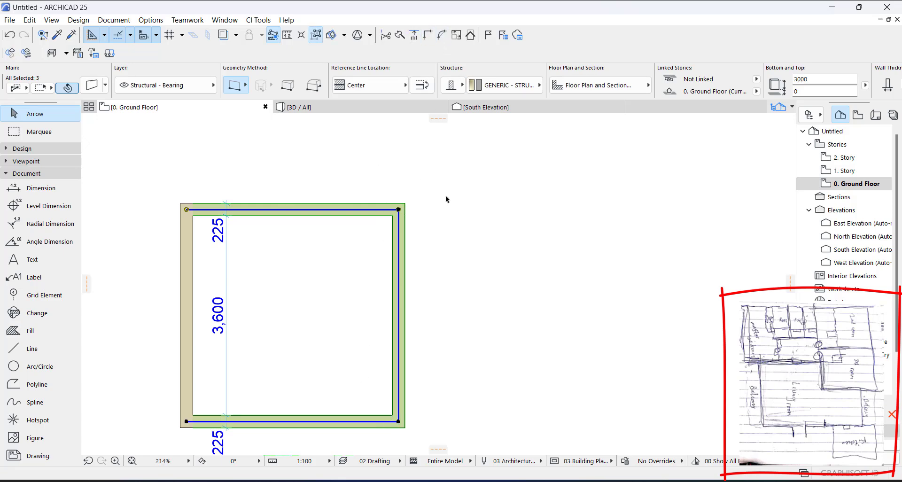
{"action": "scroll", "coordinate": [357, 227], "scroll_direction": "down", "scroll_amount": 3}
{"action": "left_click", "coordinate": [397, 224]}
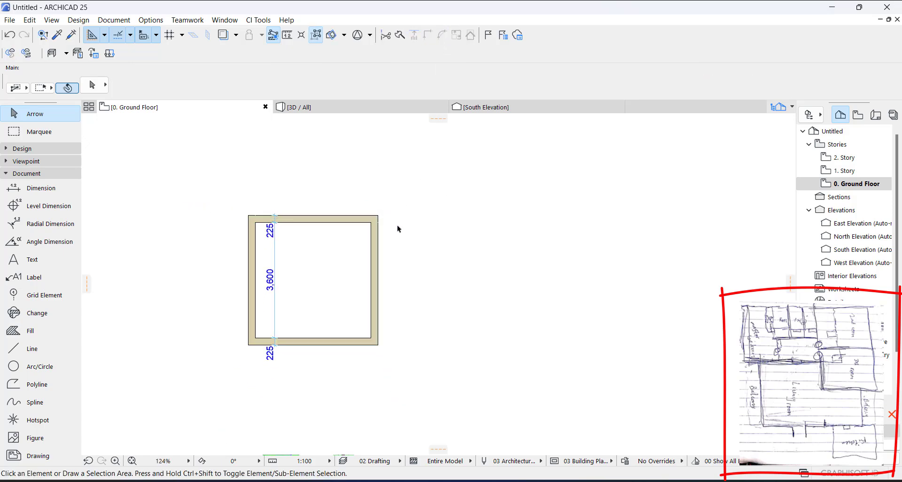
{"action": "left_click", "coordinate": [378, 257]}
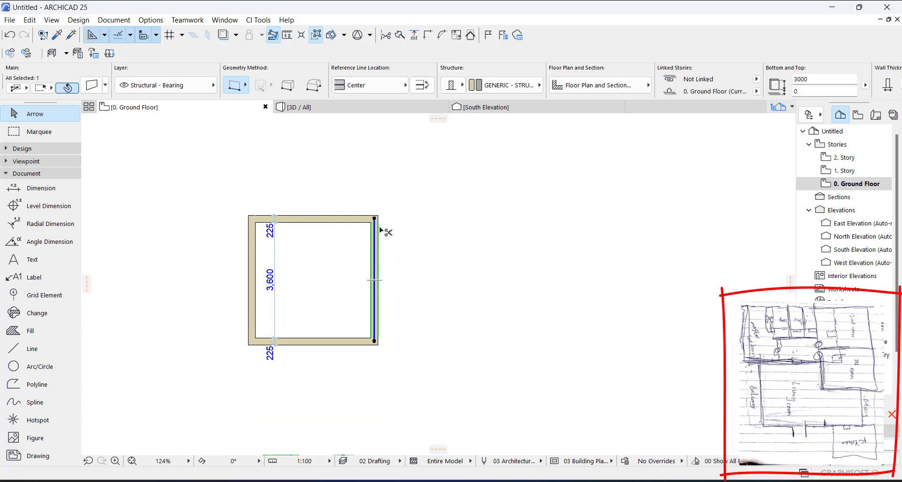
{"action": "key", "text": "ctrl+d"}
{"action": "key", "text": "Escape"}
Drag a copy of the room's right wall horizontally to the right as a separate parallel wall.
{"action": "scroll", "coordinate": [395, 224], "scroll_direction": "up", "scroll_amount": 3}
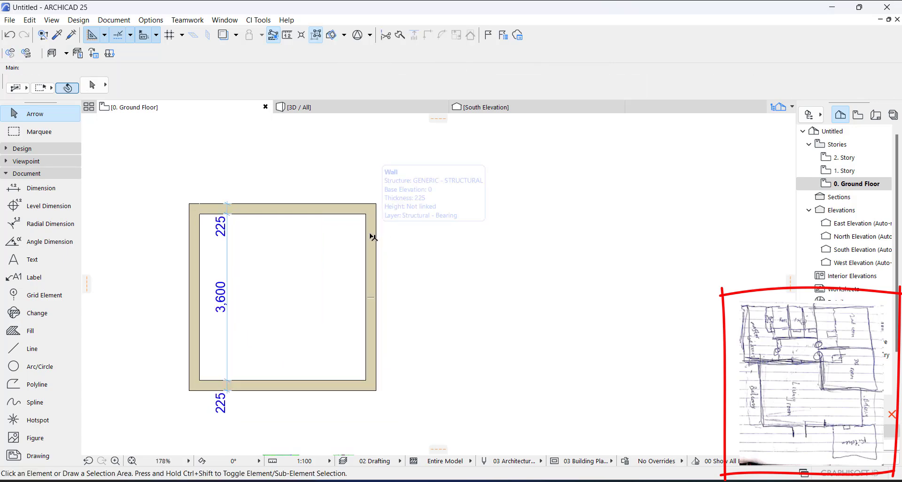
{"action": "right_click", "coordinate": [395, 230]}
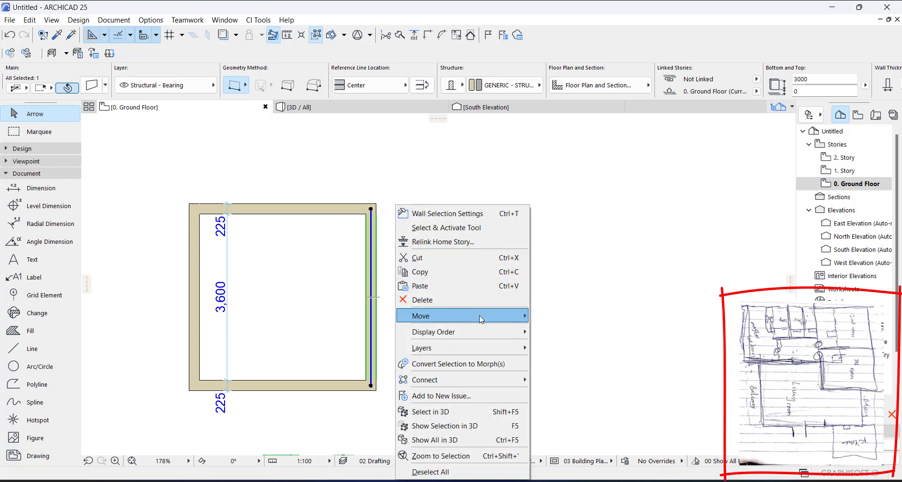
{"action": "mouse_move", "coordinate": [481, 317]}
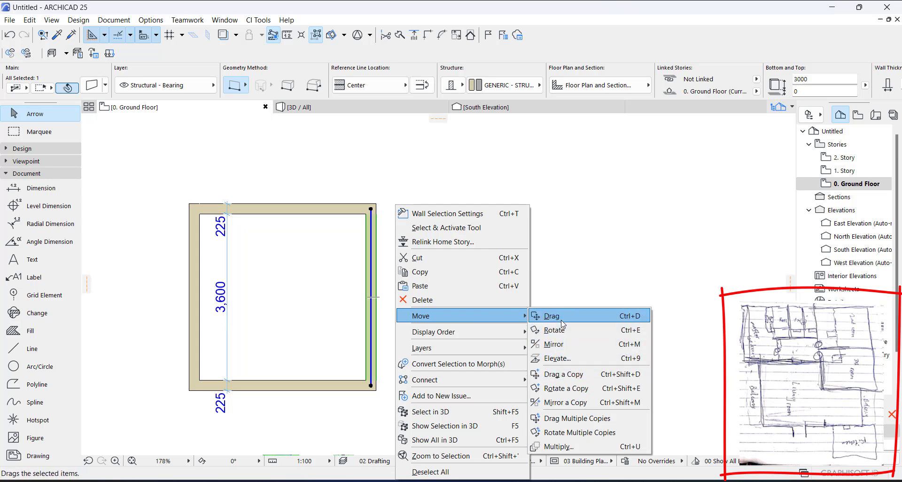
{"action": "left_click", "coordinate": [565, 376]}
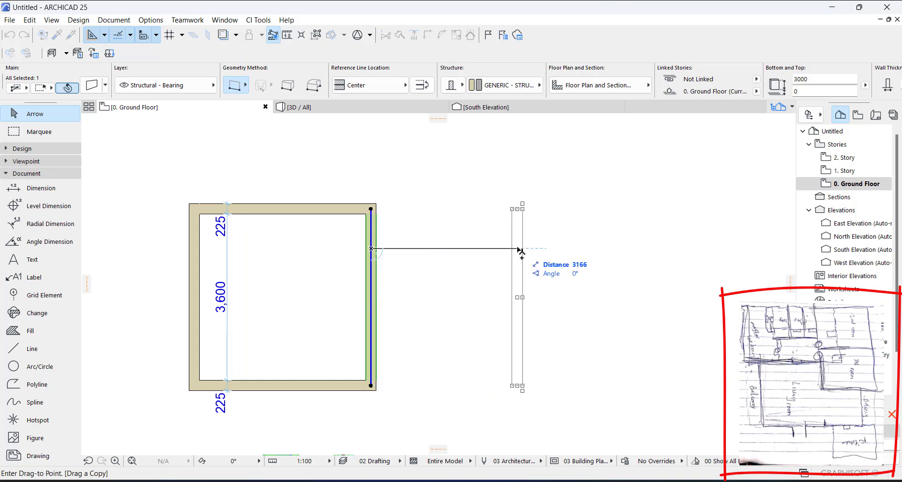
{"action": "type", "text": "15"}
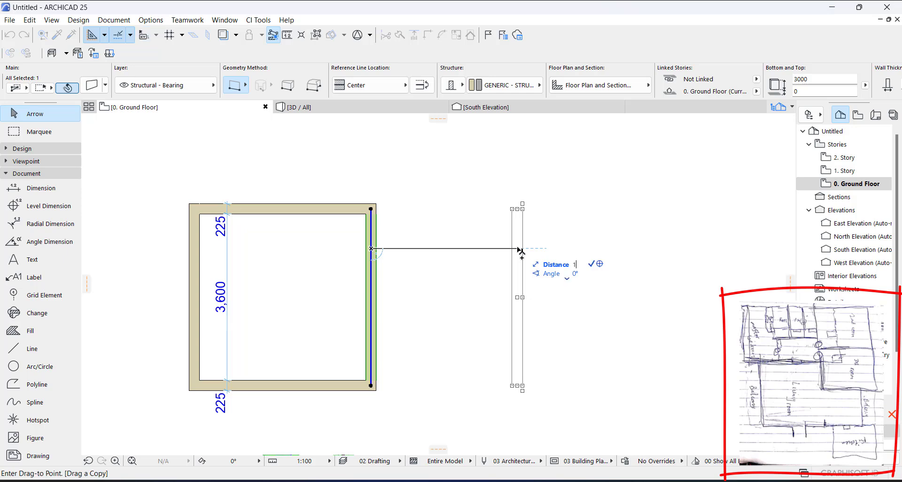
{"action": "key", "text": "BackSpace"}
{"action": "key", "text": "Return"}
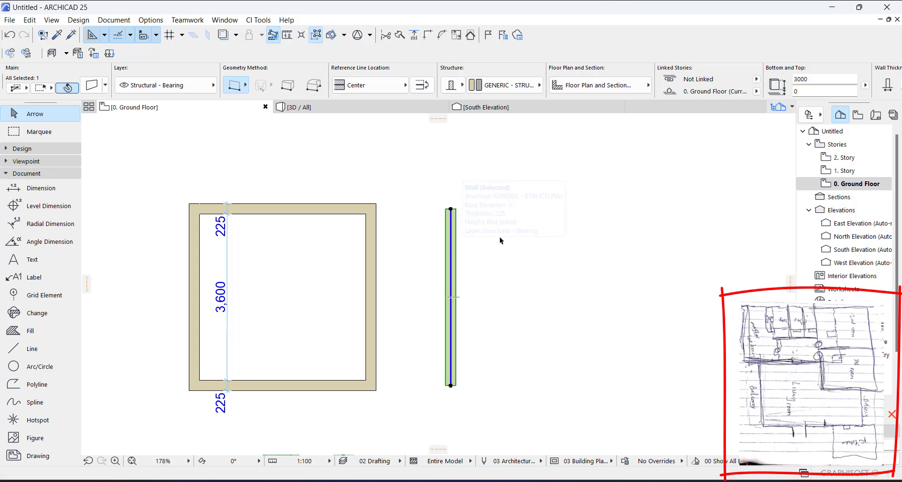
{"action": "left_click", "coordinate": [500, 236]}
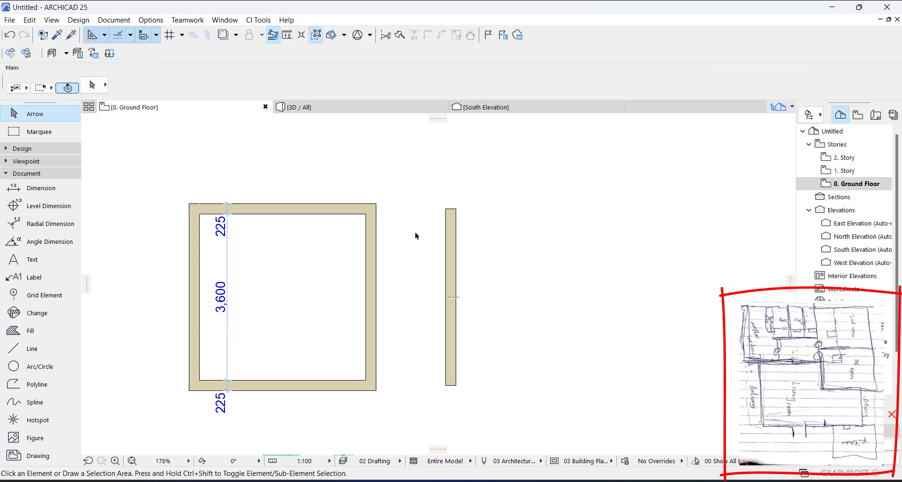
Move the room's right wall horizontally beyond the separate parallel wall, and undo the move.
{"action": "left_click", "coordinate": [376, 250]}
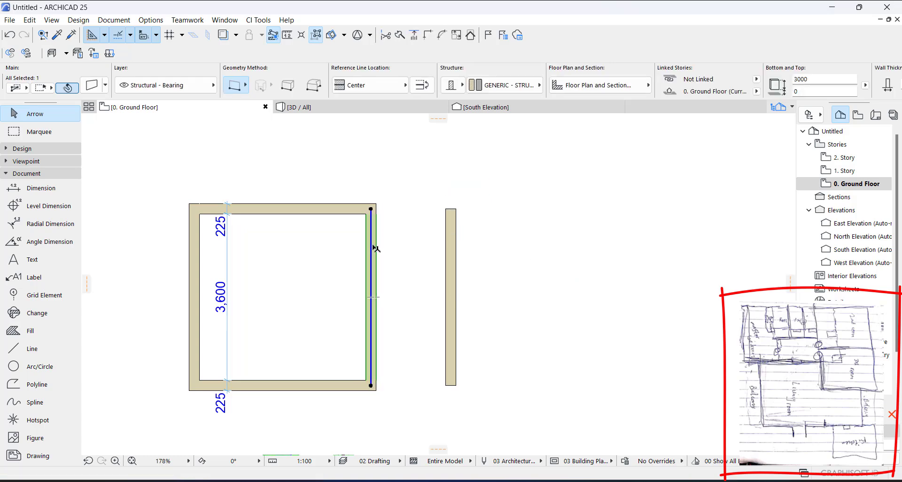
{"action": "right_click", "coordinate": [376, 249]}
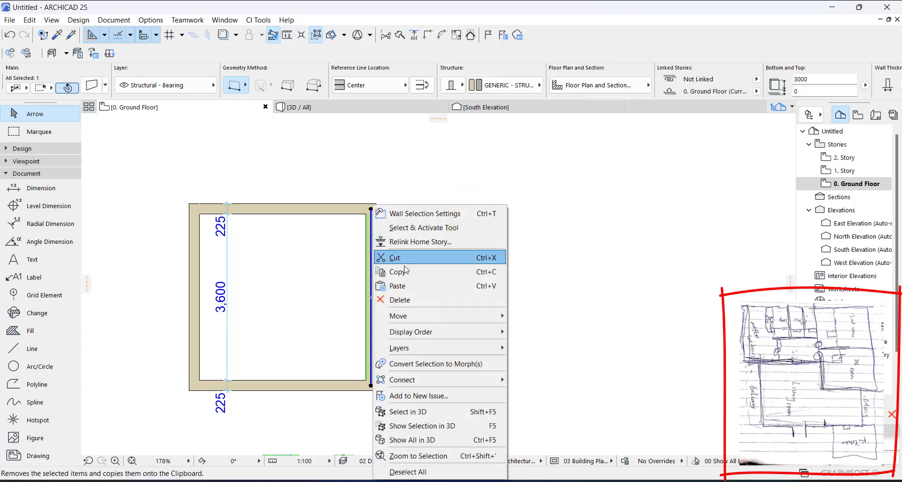
{"action": "mouse_move", "coordinate": [452, 316]}
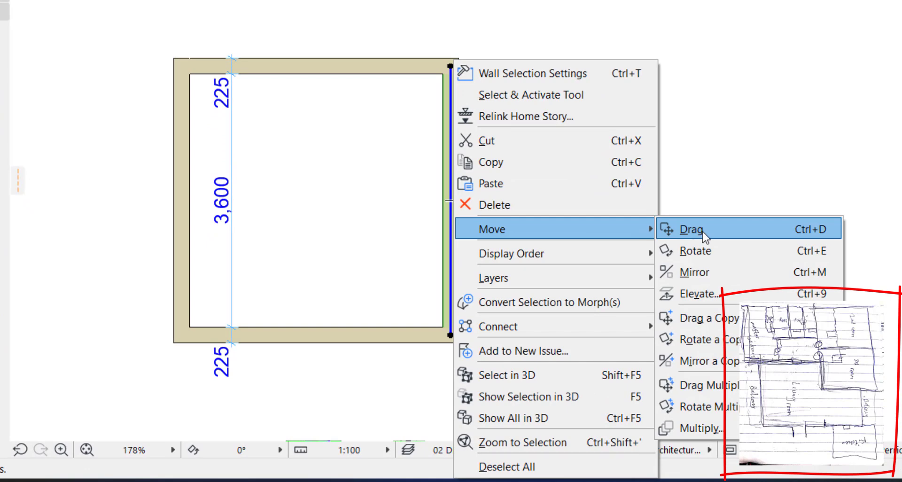
{"action": "left_click", "coordinate": [703, 230]}
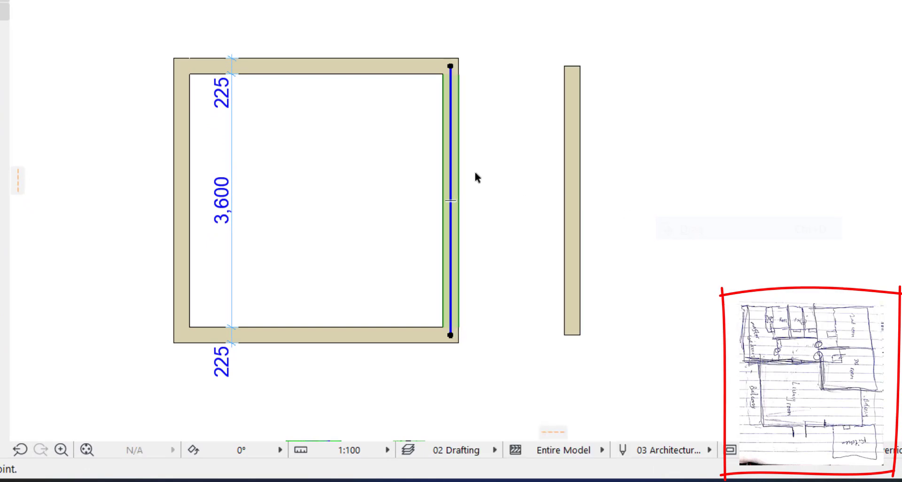
{"action": "left_click", "coordinate": [451, 162]}
{"action": "left_click", "coordinate": [724, 162]}
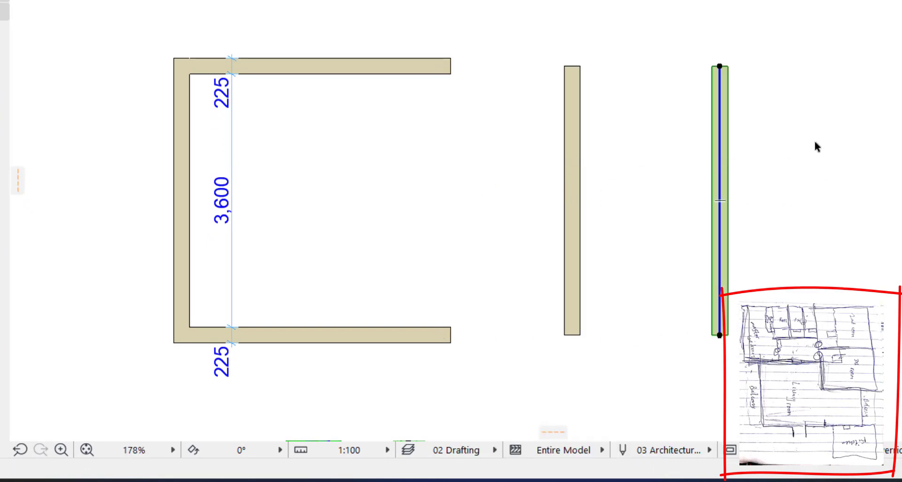
{"action": "key", "text": "ctrl+z"}
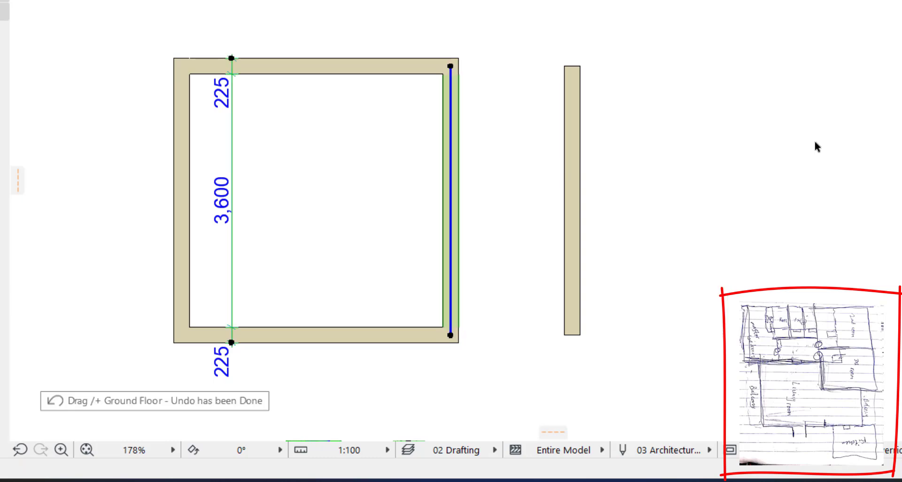
Mirror a copy of the room's right wall about a vertical axis inside the room, placing it outside the left wall.
{"action": "right_click", "coordinate": [505, 123]}
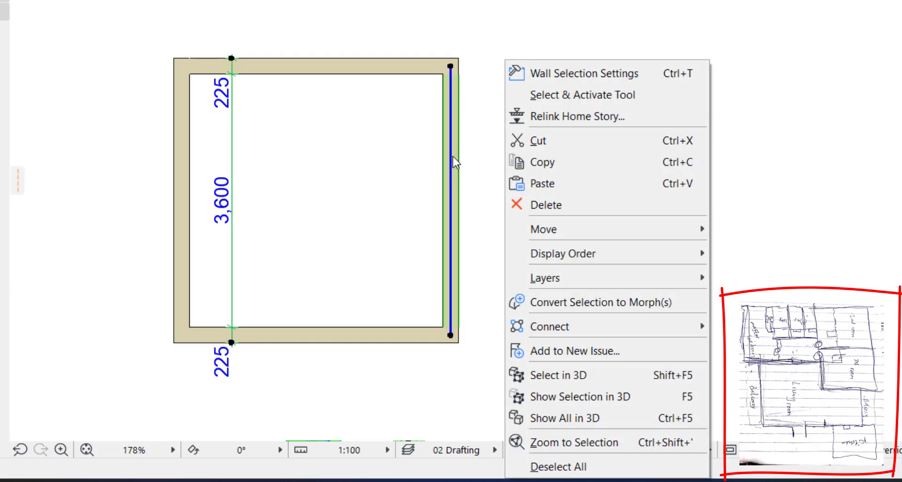
{"action": "key", "text": "Escape"}
{"action": "right_click", "coordinate": [450, 143]}
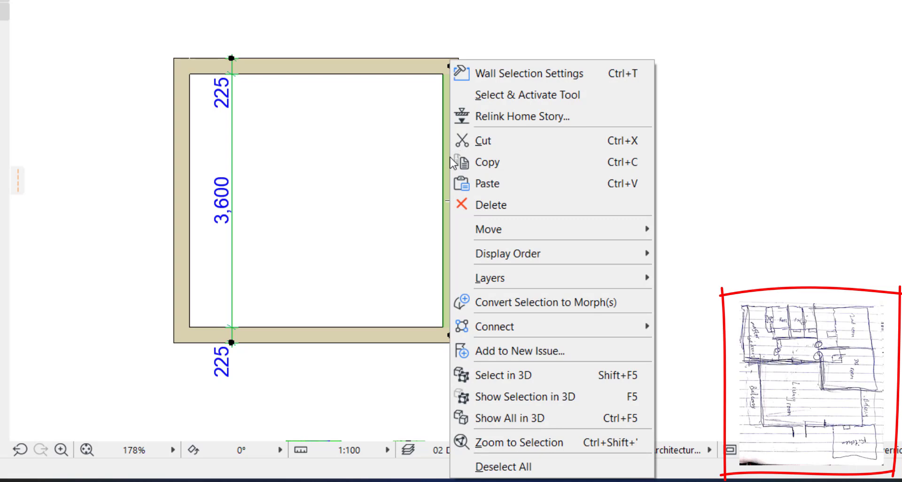
{"action": "mouse_move", "coordinate": [480, 231]}
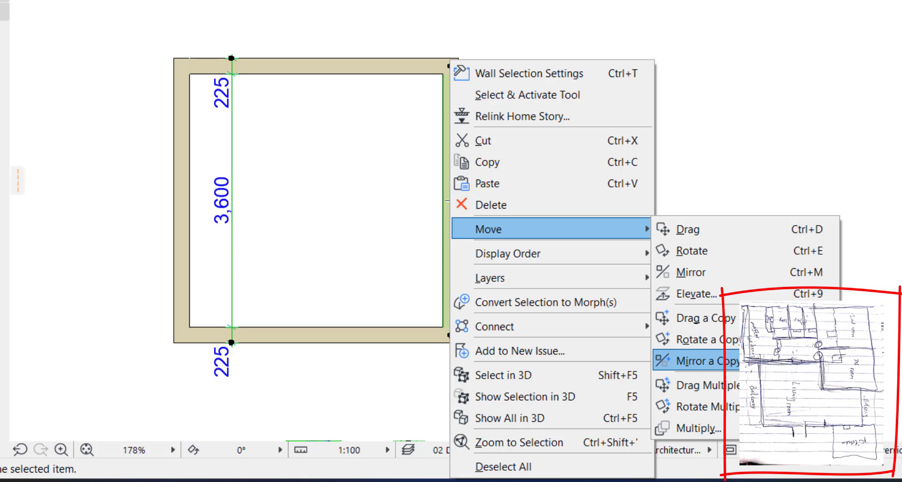
{"action": "left_click", "coordinate": [752, 361]}
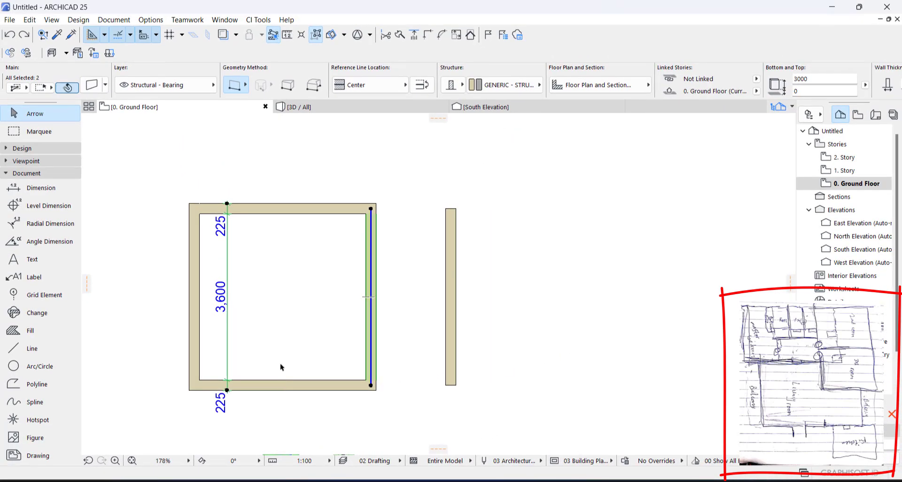
{"action": "right_click", "coordinate": [278, 355]}
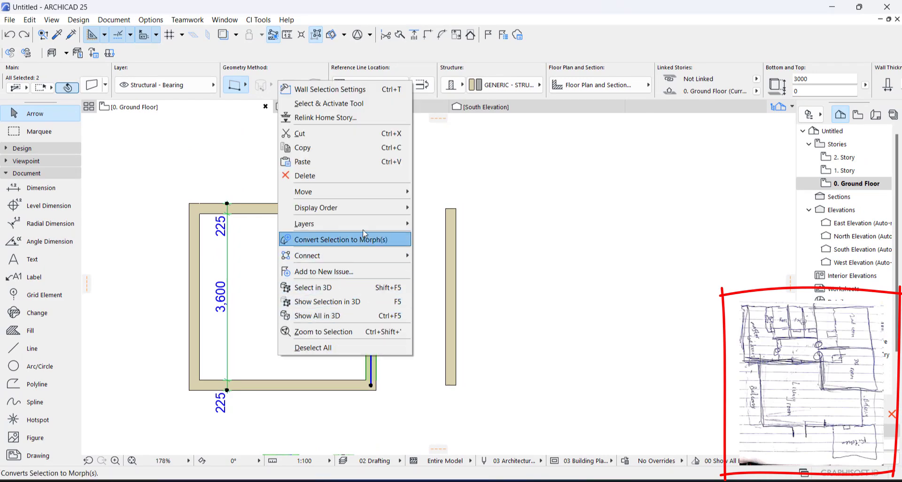
{"action": "mouse_move", "coordinate": [373, 195]}
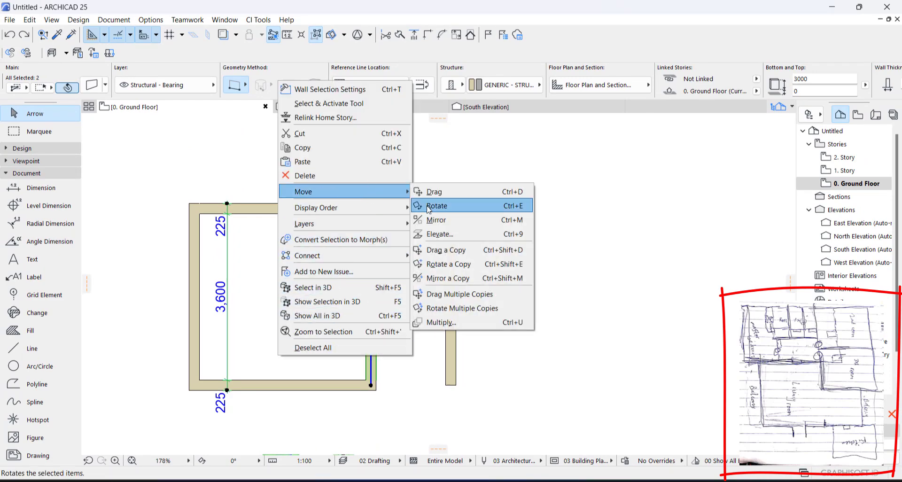
{"action": "left_click", "coordinate": [447, 278]}
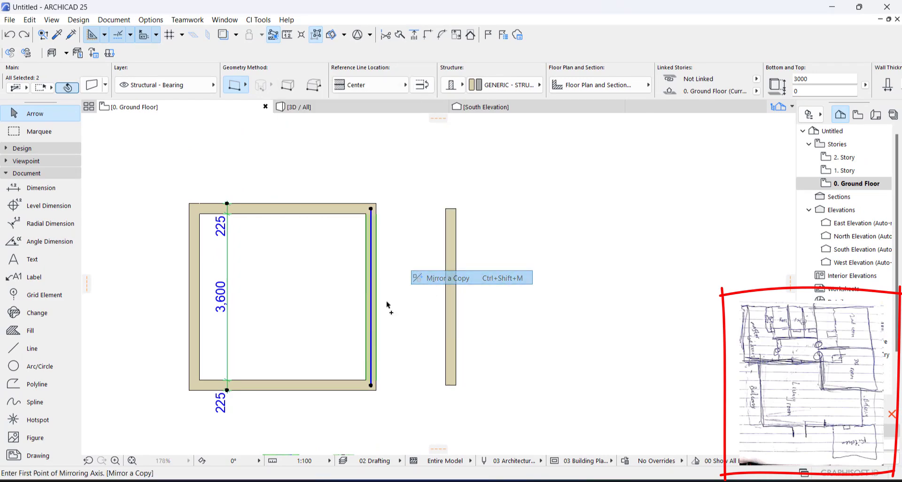
{"action": "left_click", "coordinate": [267, 381]}
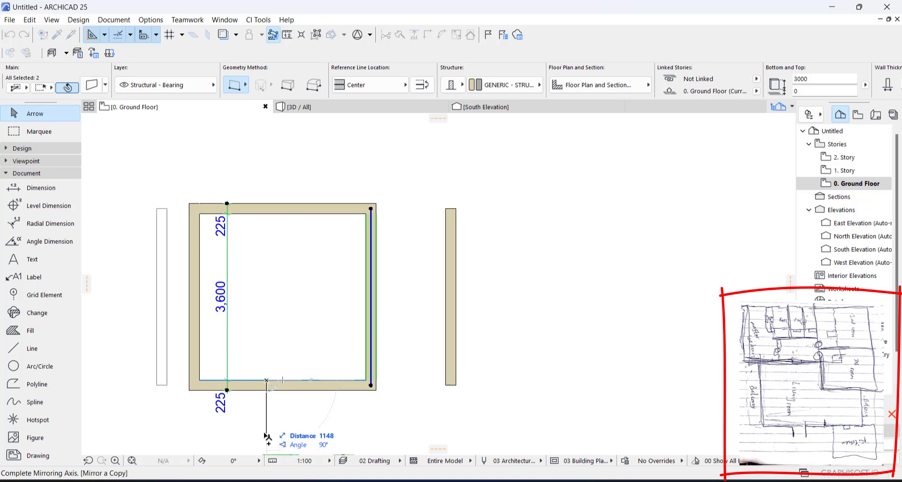
{"action": "left_click", "coordinate": [266, 291]}
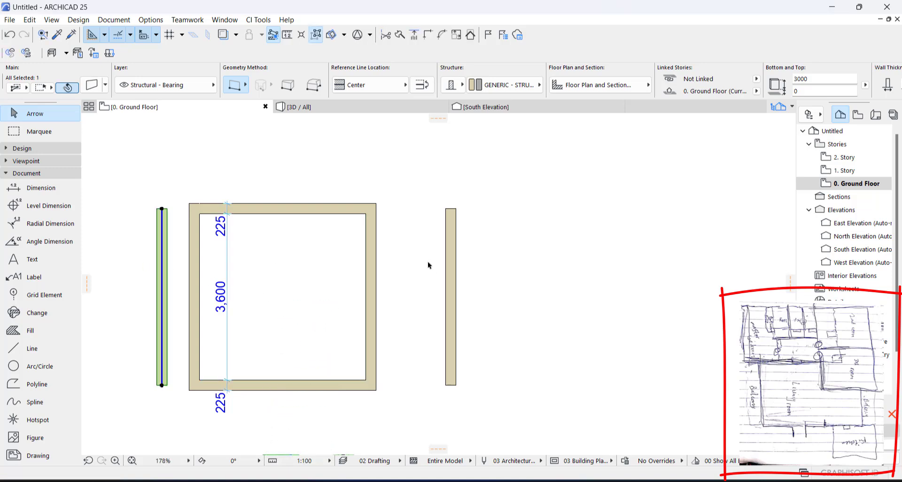
Mirror a copy of the room's right wall about a vertical axis just right of the separate parallel wall.
{"action": "left_click", "coordinate": [371, 285]}
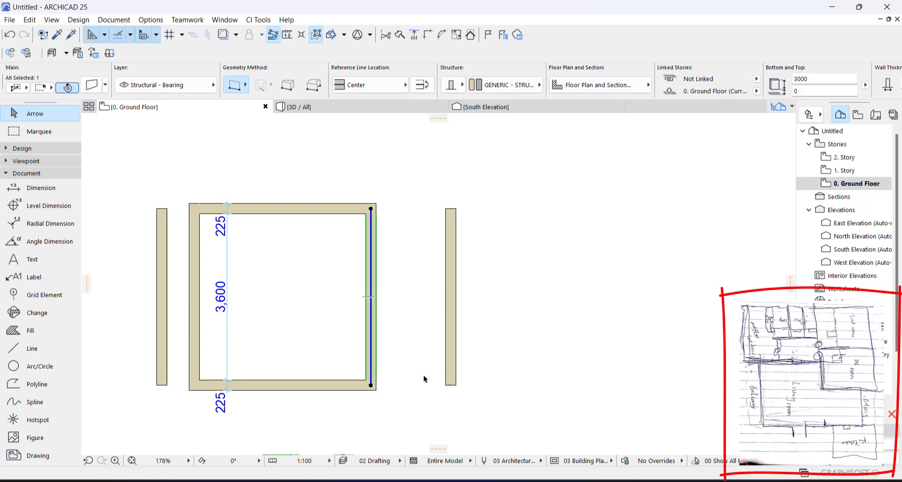
{"action": "right_click", "coordinate": [466, 379]}
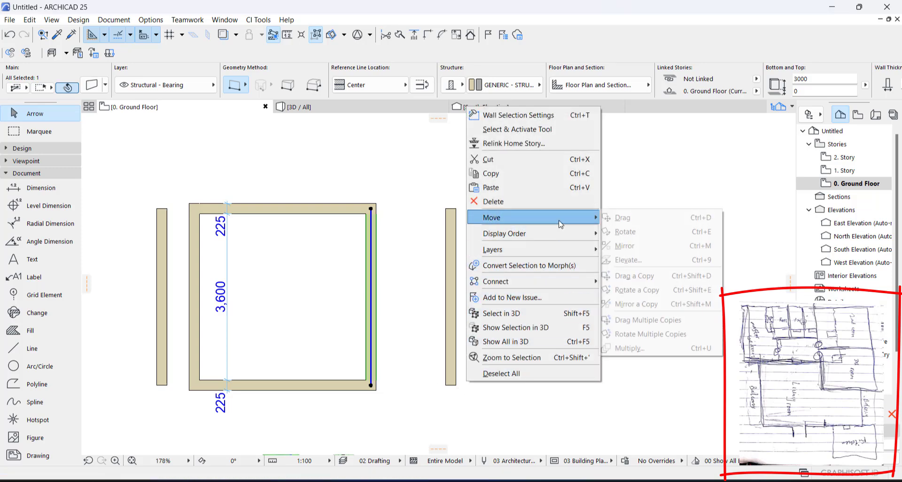
{"action": "mouse_move", "coordinate": [564, 217]}
{"action": "left_click", "coordinate": [650, 304]}
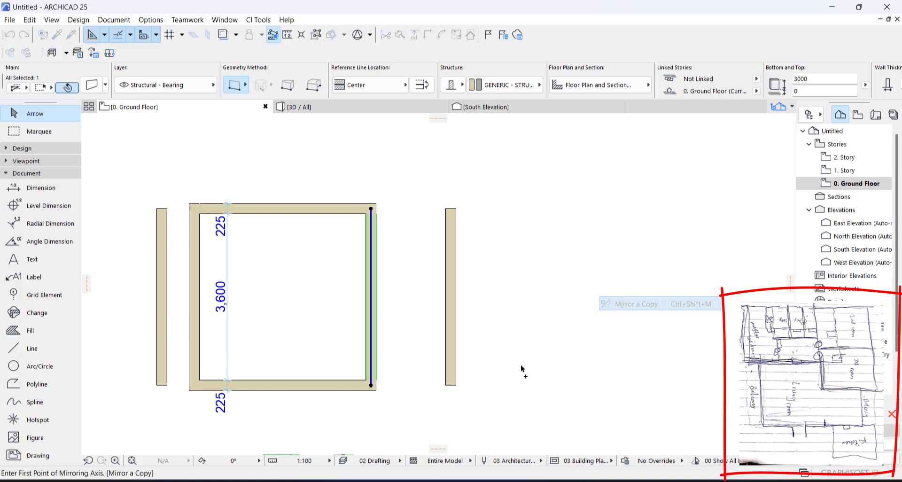
{"action": "left_click", "coordinate": [472, 386]}
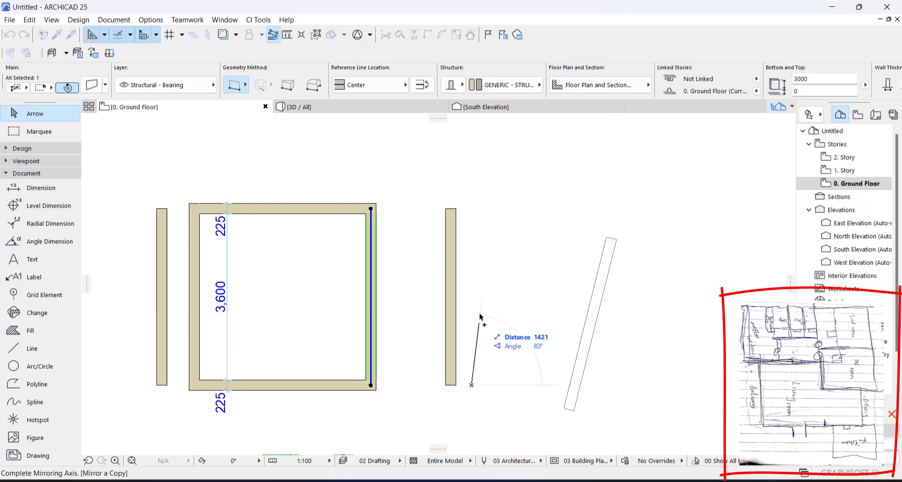
{"action": "left_click", "coordinate": [473, 275]}
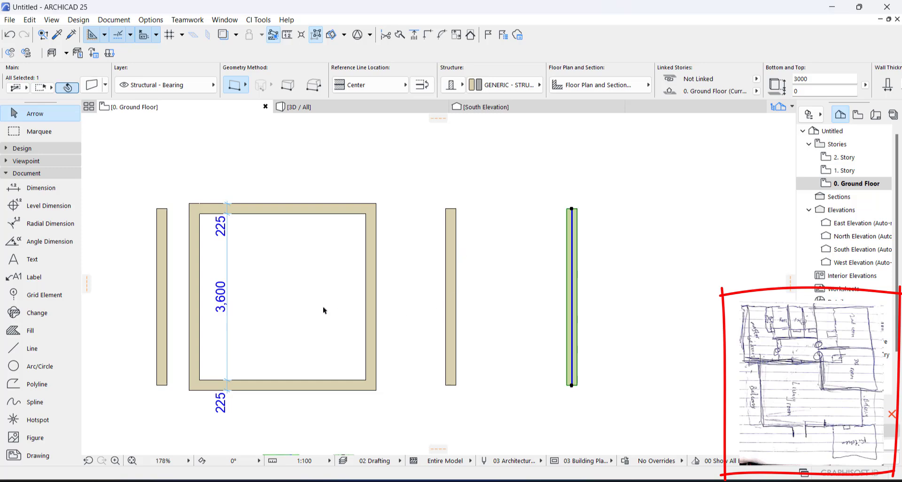
Rotate the room's right wall about its midpoint to a horizontal position, and undo the rotation.
{"action": "left_click", "coordinate": [370, 298]}
{"action": "right_click", "coordinate": [397, 295]}
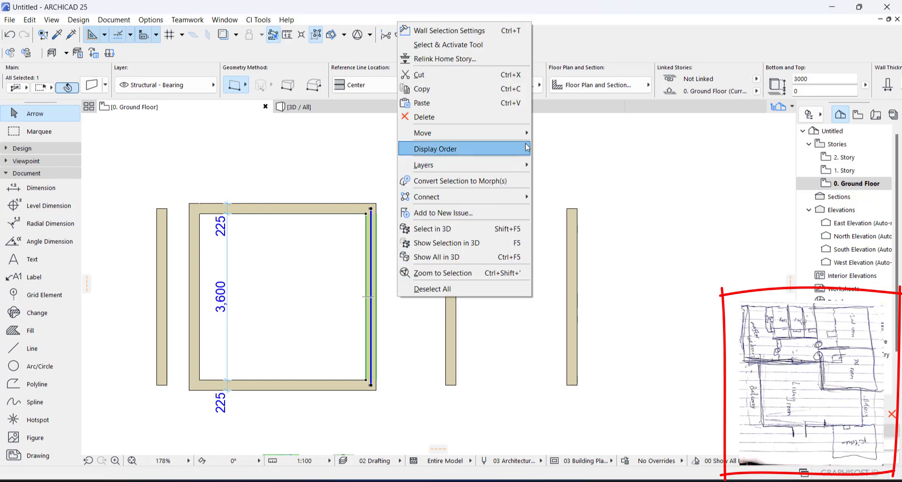
{"action": "mouse_move", "coordinate": [525, 135]}
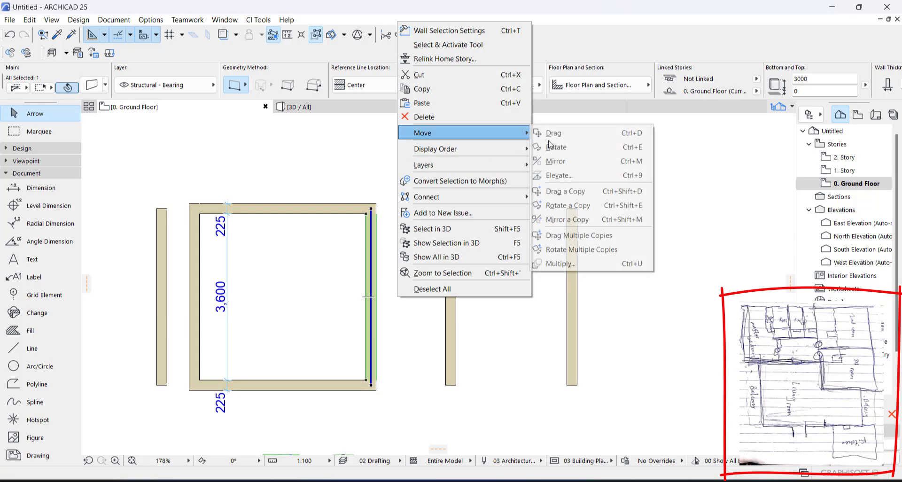
{"action": "left_click", "coordinate": [572, 149]}
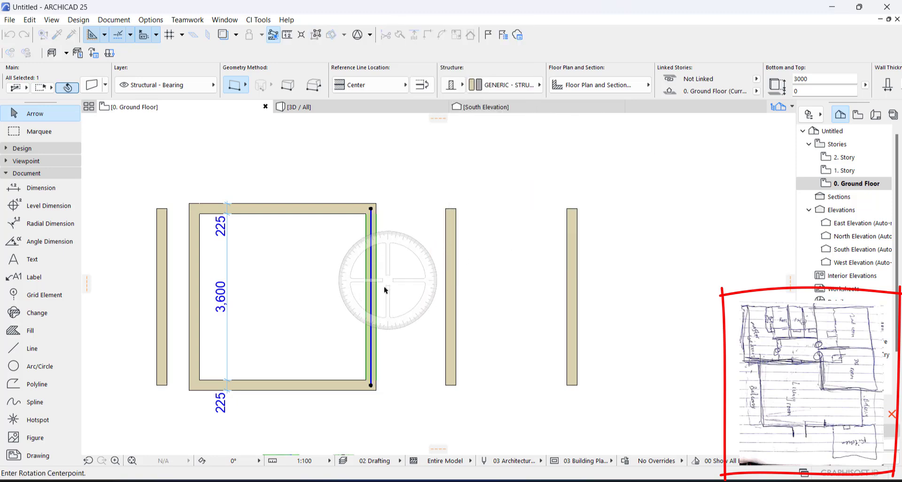
{"action": "left_click", "coordinate": [371, 297]}
{"action": "left_click", "coordinate": [426, 297]}
{"action": "left_click", "coordinate": [371, 413]}
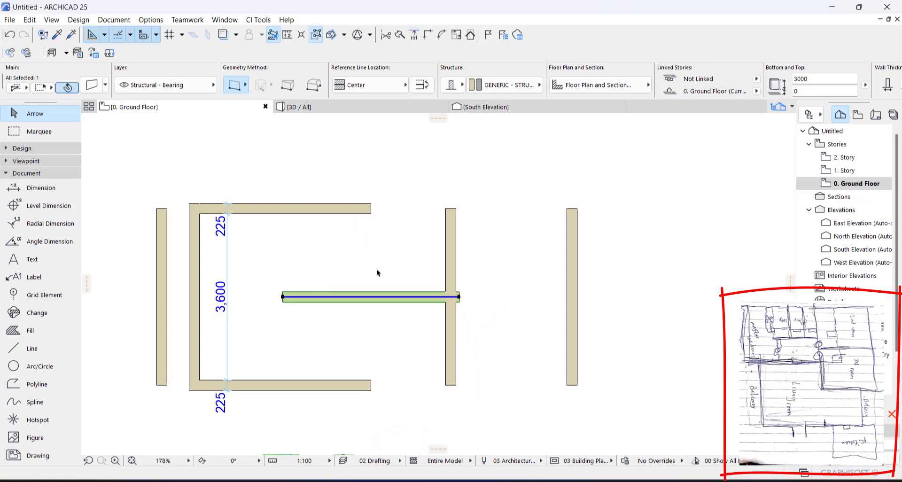
{"action": "key", "text": "ctrl+z"}
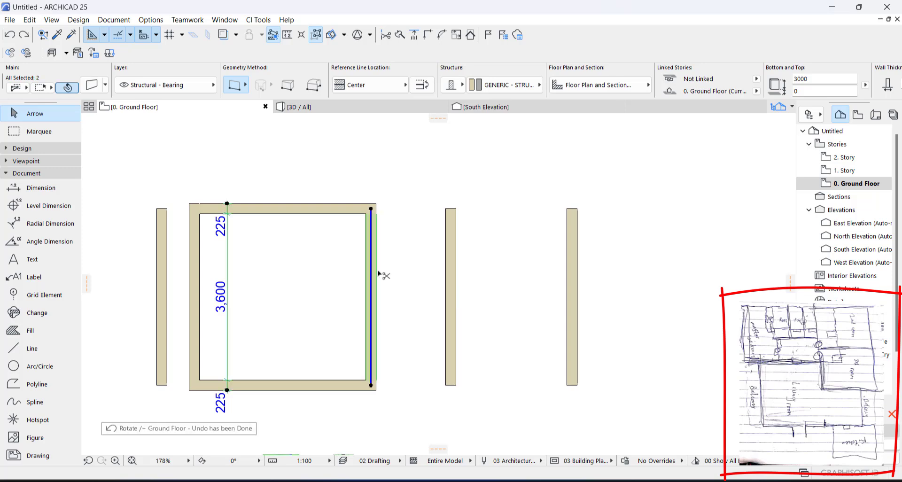
Mirror the room's right wall without a copy about a vertical axis just outside the room, and undo it.
{"action": "right_click", "coordinate": [405, 248]}
{"action": "mouse_move", "coordinate": [493, 316]}
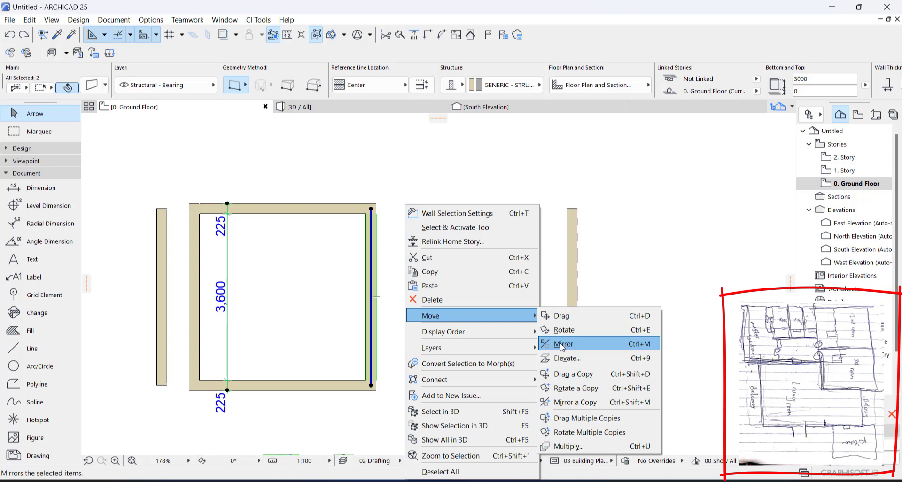
{"action": "left_click", "coordinate": [563, 345]}
{"action": "left_click", "coordinate": [390, 376]}
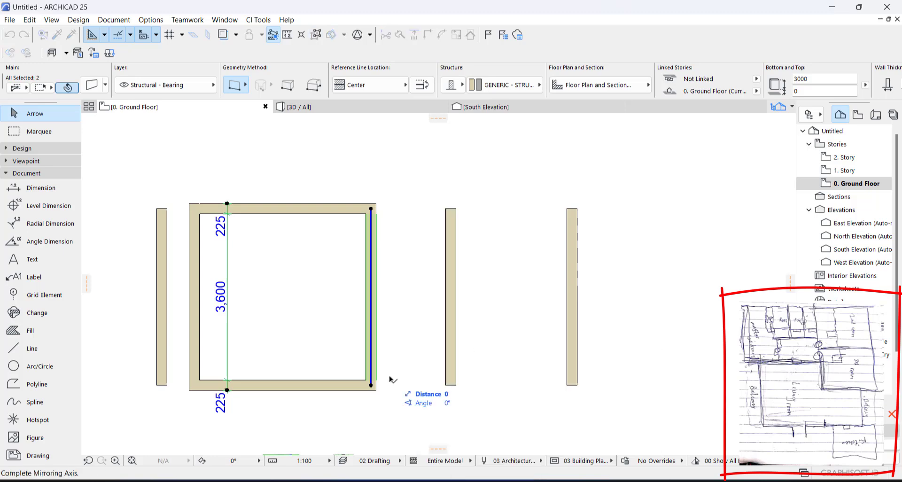
{"action": "left_click", "coordinate": [390, 293]}
{"action": "key", "text": "ctrl+z"}
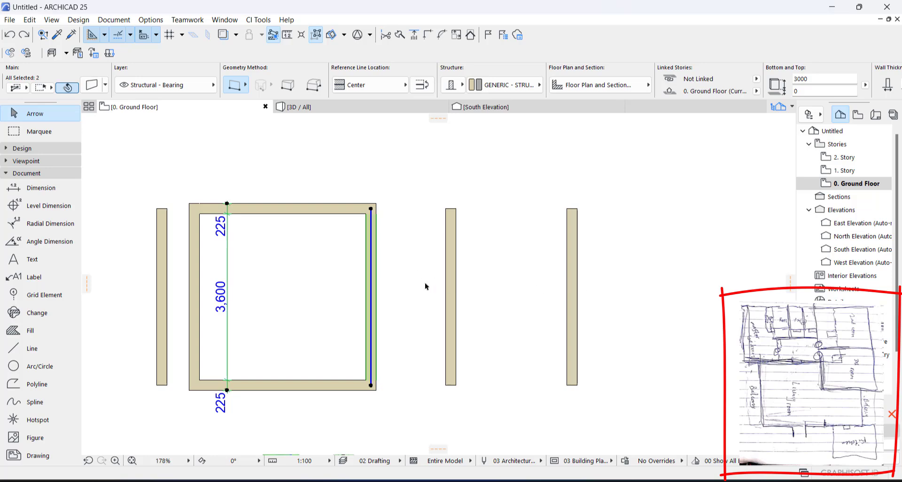
{"action": "right_click", "coordinate": [402, 277]}
{"action": "mouse_move", "coordinate": [499, 323]}
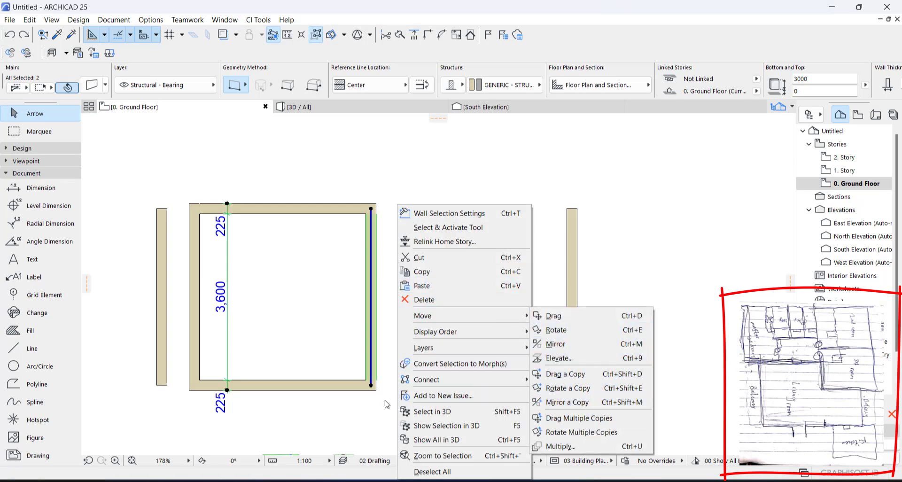
{"action": "left_click", "coordinate": [356, 413]}
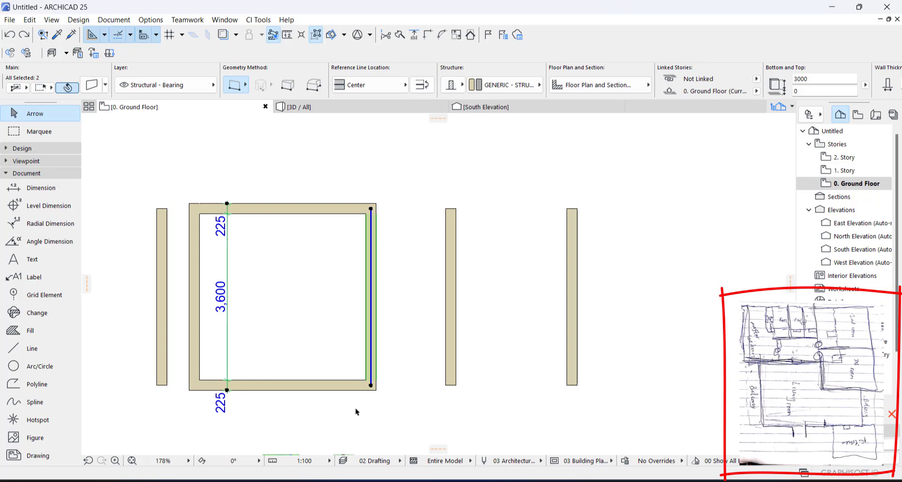
{"action": "key", "text": "ctrl+shift+d"}
{"action": "left_click", "coordinate": [372, 310]}
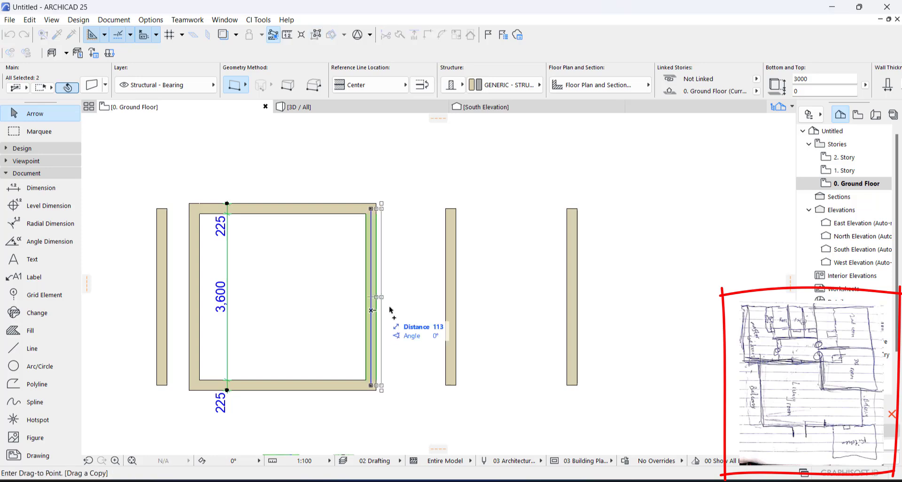
{"action": "key", "text": "Escape"}
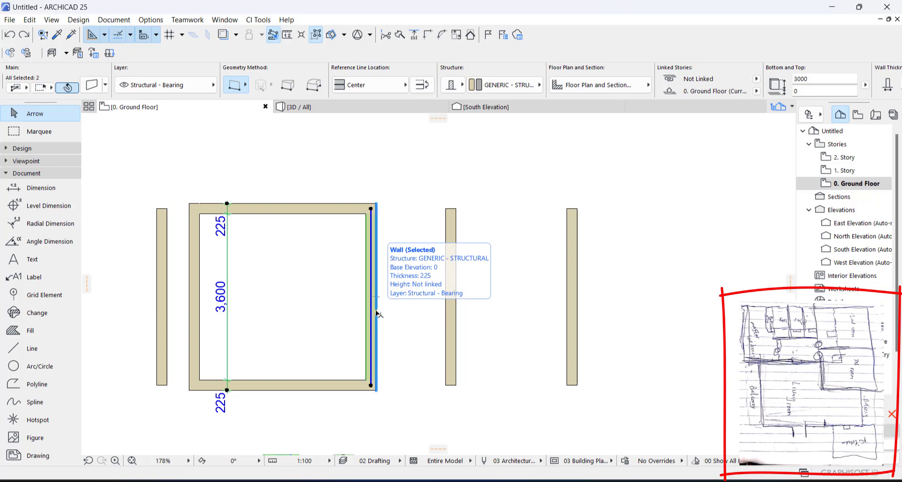
{"action": "key", "text": "d"}
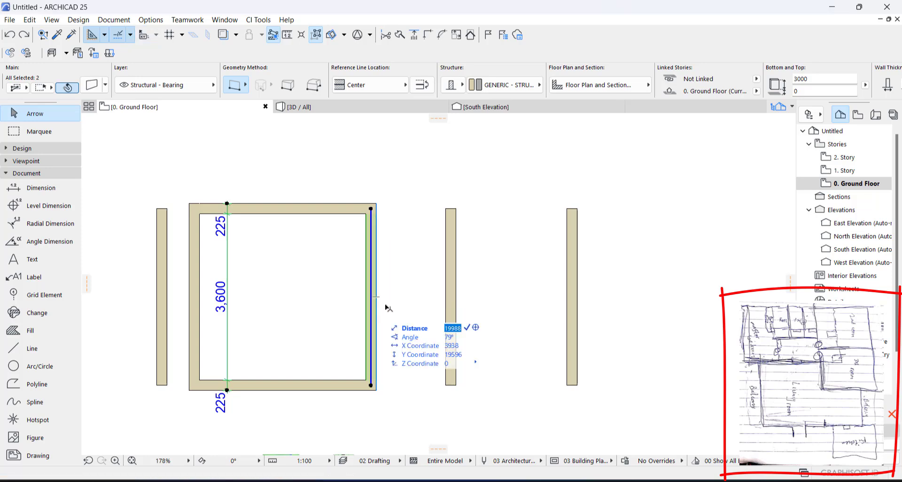
{"action": "key", "text": "Escape"}
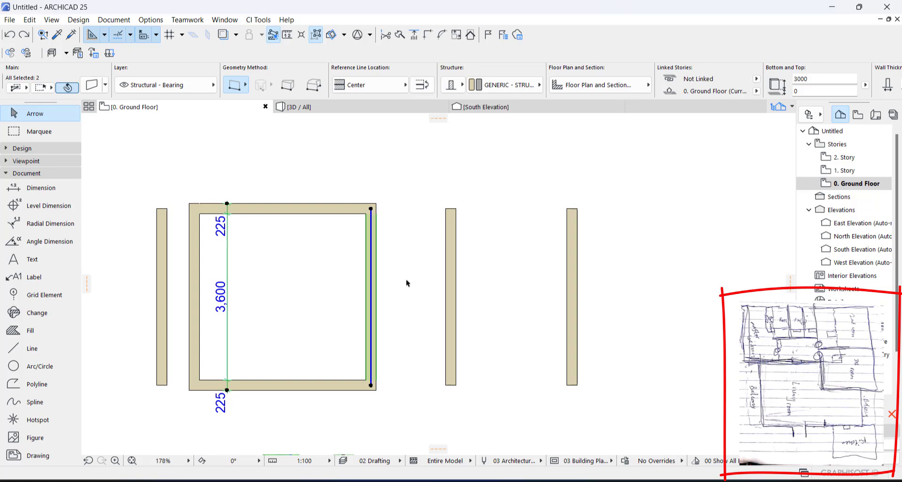
{"action": "key", "text": "ctrl+d"}
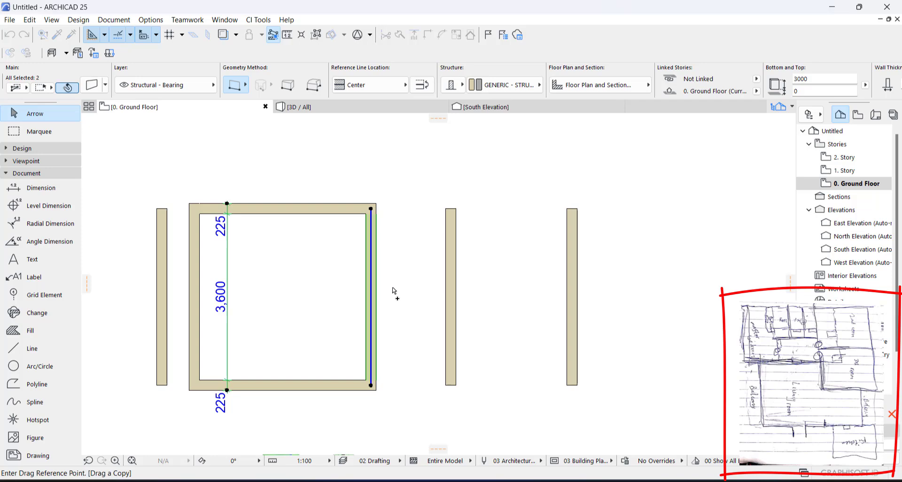
{"action": "left_click", "coordinate": [372, 283]}
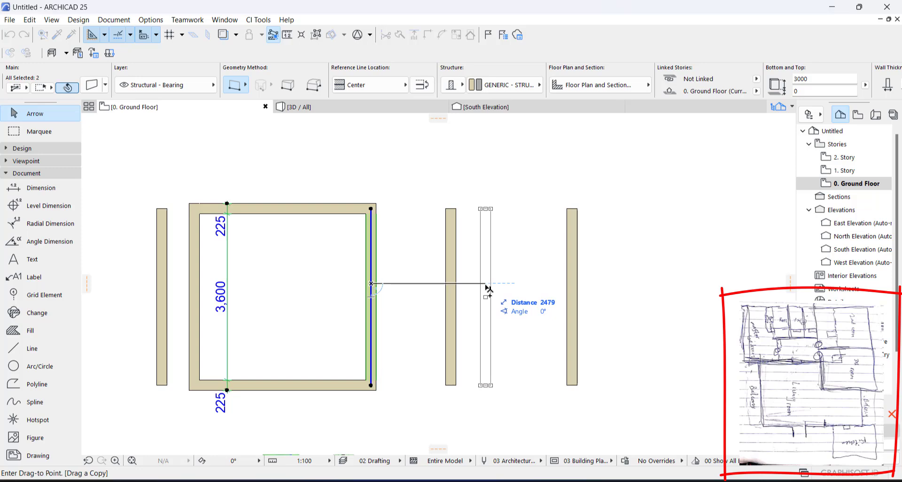
{"action": "key", "text": "Escape"}
{"action": "key", "text": "Escape"}
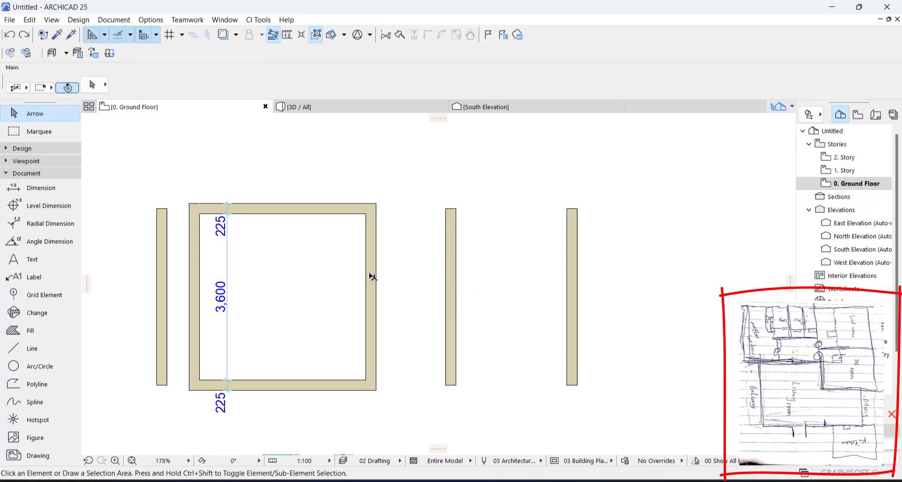
Rotate a copy of the room's right wall about its midpoint so that the copy crosses the original horizontally.
{"action": "left_click", "coordinate": [371, 276]}
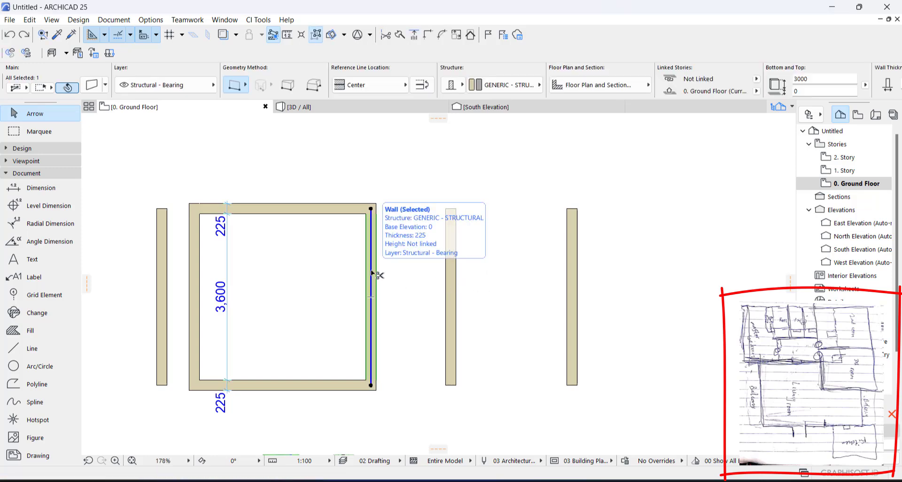
{"action": "key", "text": "ctrl+alt+e"}
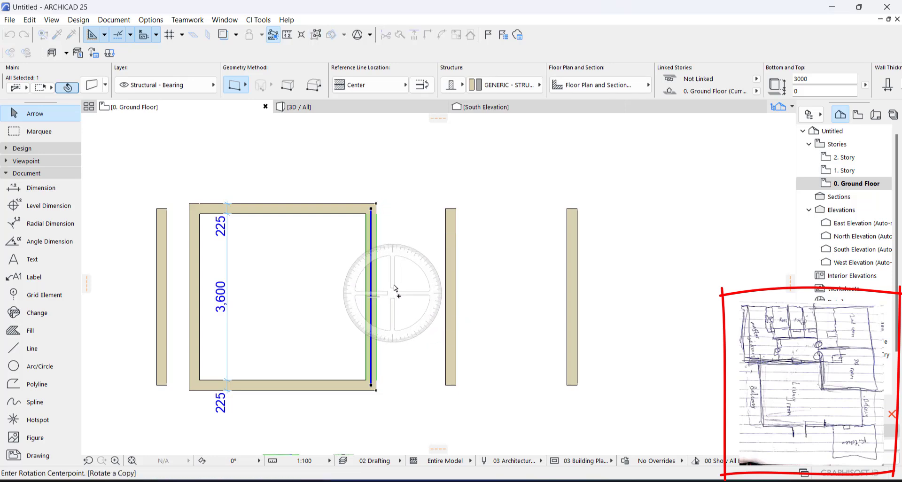
{"action": "left_click", "coordinate": [371, 298]}
{"action": "left_click", "coordinate": [424, 297]}
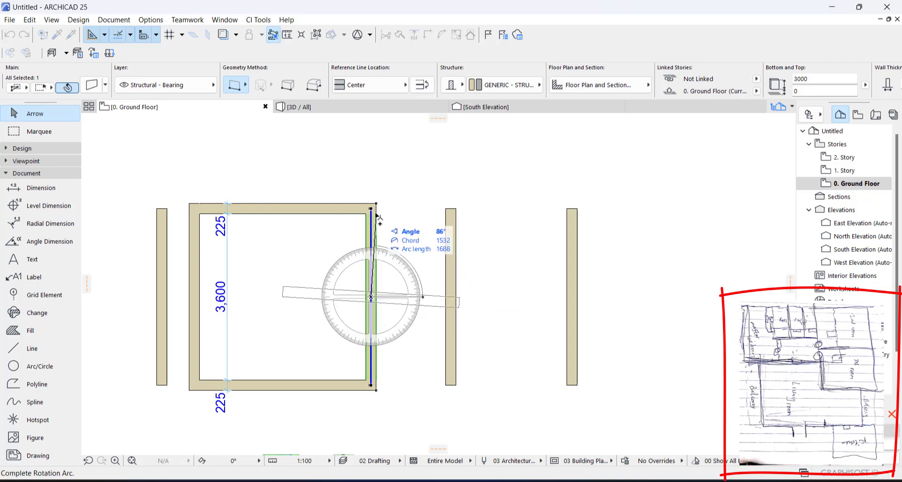
{"action": "left_click", "coordinate": [366, 175]}
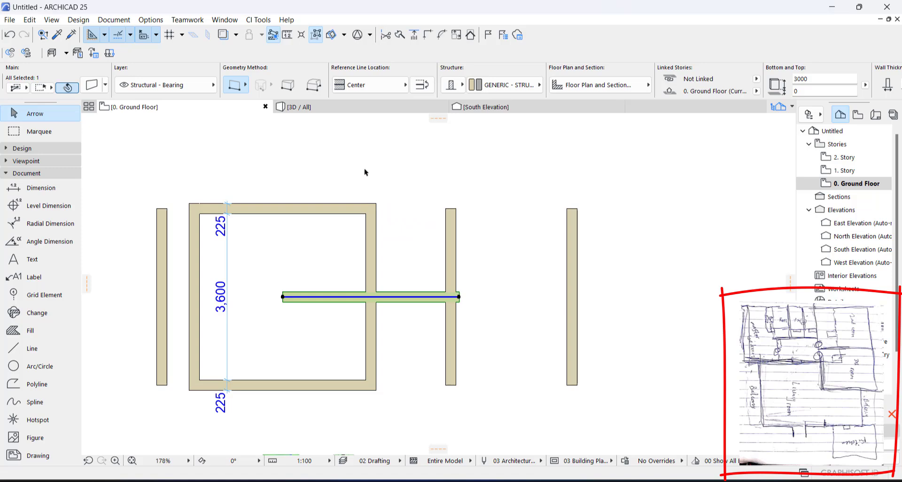
Delete the mirrored wall copy at the far right of the plan.
{"action": "key", "text": "Escape"}
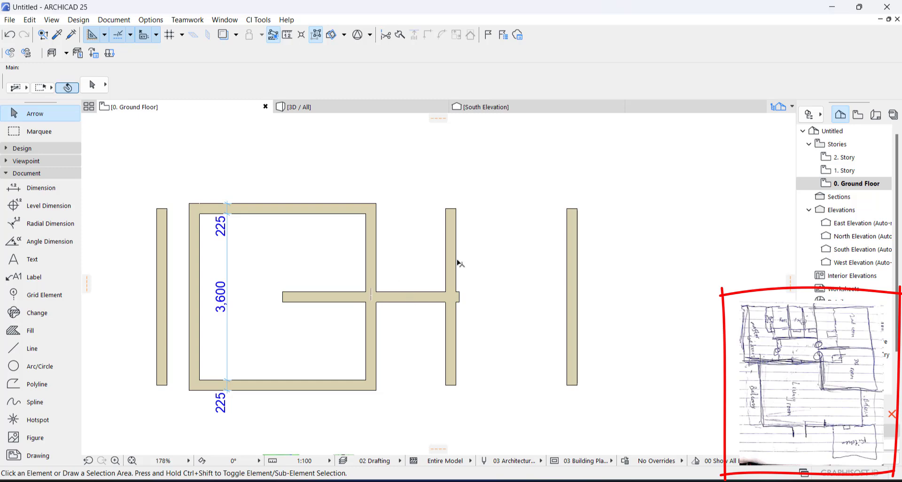
{"action": "left_click_drag", "start_coordinate": [656, 238], "coordinate": [520, 384]}
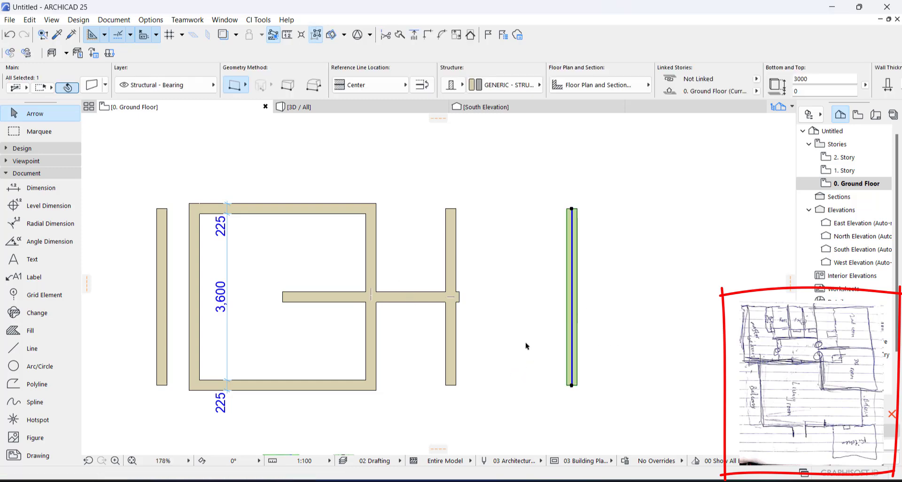
{"action": "key", "text": "Delete"}
{"action": "left_click", "coordinate": [454, 242]}
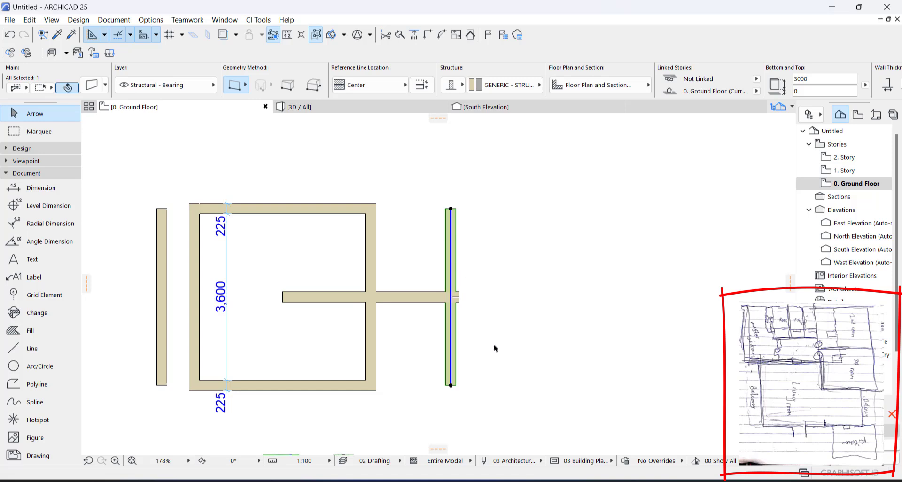
{"action": "key", "text": "ctrl+alt+m"}
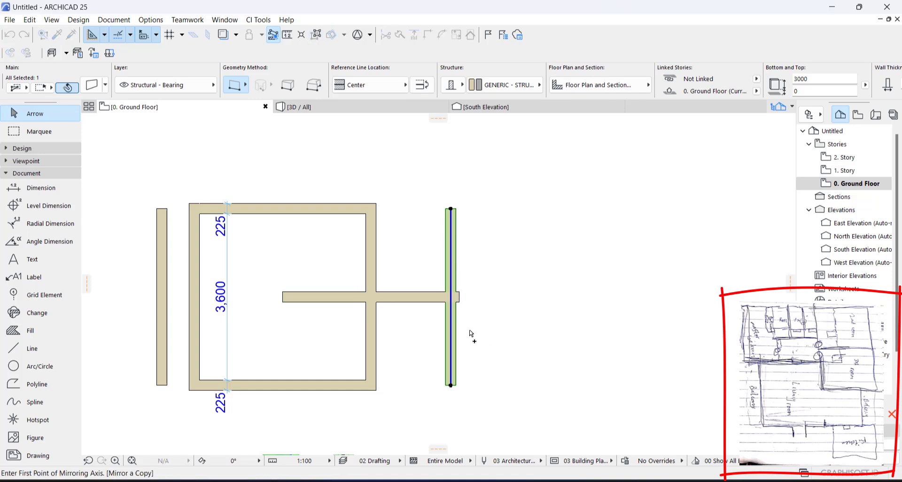
{"action": "left_click", "coordinate": [497, 348]}
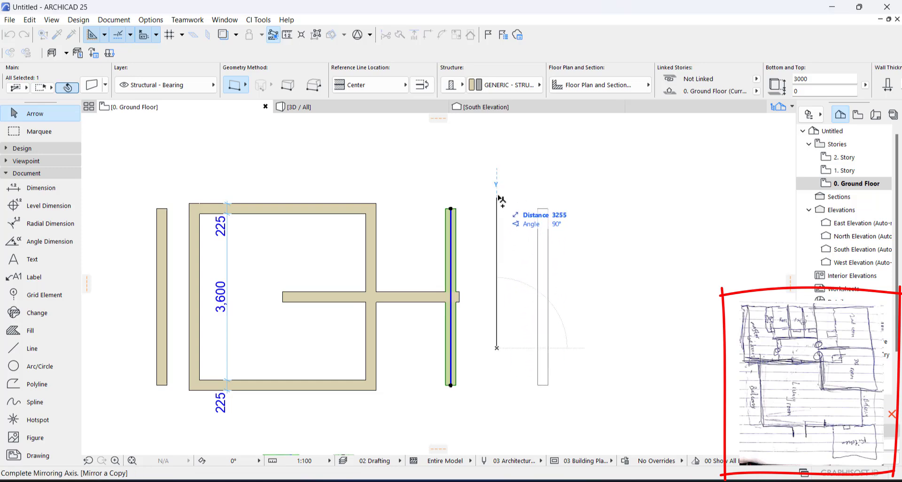
{"action": "key", "text": "Escape"}
Delete the rotated horizontal wall copy and the separate vertical wall left of the room.
{"action": "left_click_drag", "start_coordinate": [559, 193], "coordinate": [405, 349]}
{"action": "left_click", "coordinate": [428, 255]}
{"action": "left_click", "coordinate": [412, 296]}
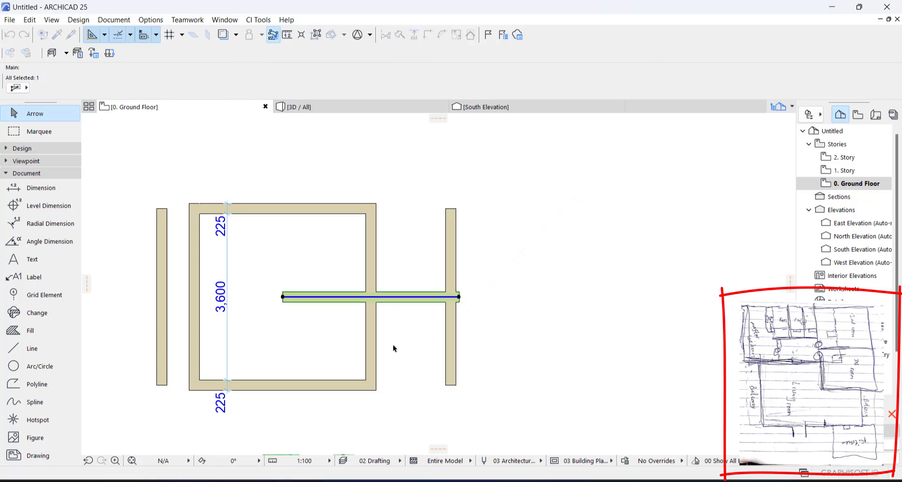
{"action": "key", "text": "Delete"}
{"action": "left_click", "coordinate": [162, 249]}
{"action": "key", "text": "Delete"}
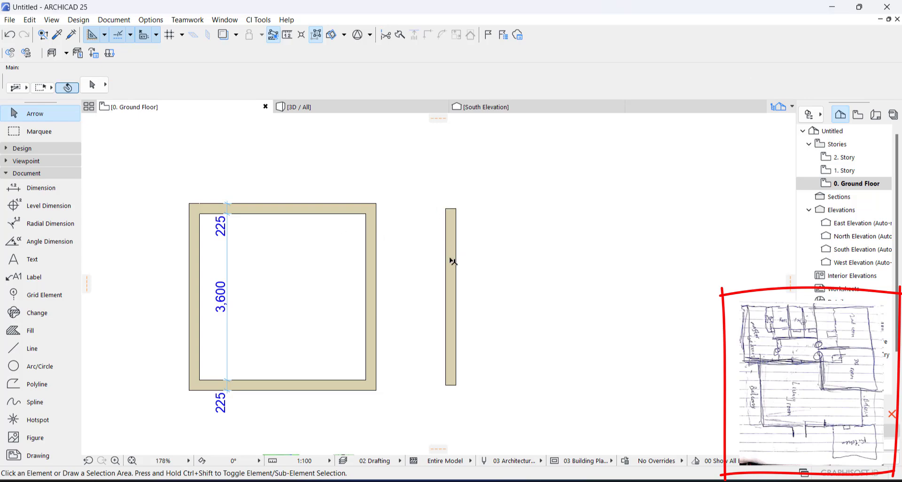
Drag a copy of the separate vertical wall 2225 horizontally to its right.
{"action": "left_click", "coordinate": [365, 205]}
{"action": "key", "text": "Escape"}
{"action": "middle_click_drag", "start_coordinate": [453, 248], "coordinate": [403, 228]}
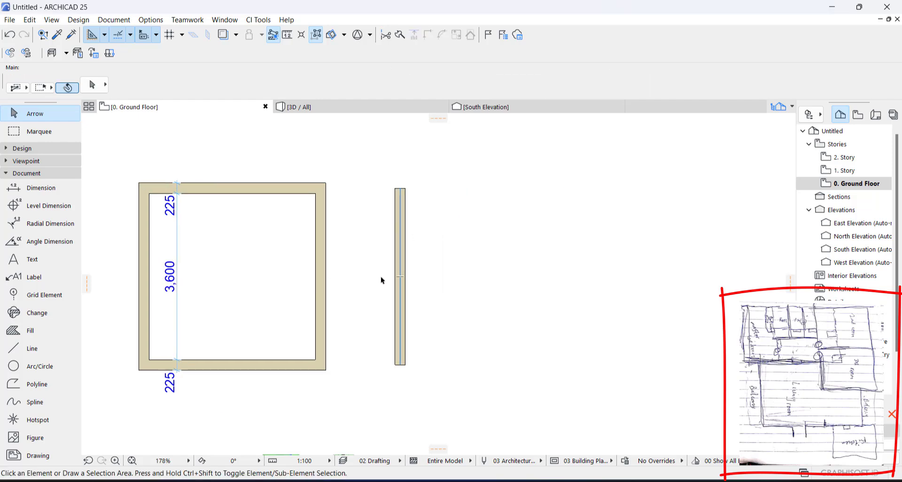
{"action": "left_click", "coordinate": [402, 240]}
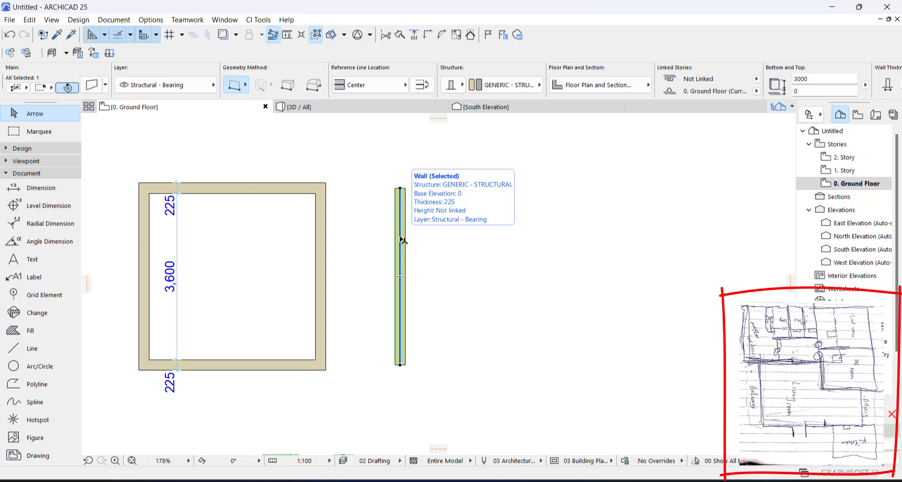
{"action": "key", "text": "ctrl+shift+d"}
{"action": "left_click", "coordinate": [400, 231]}
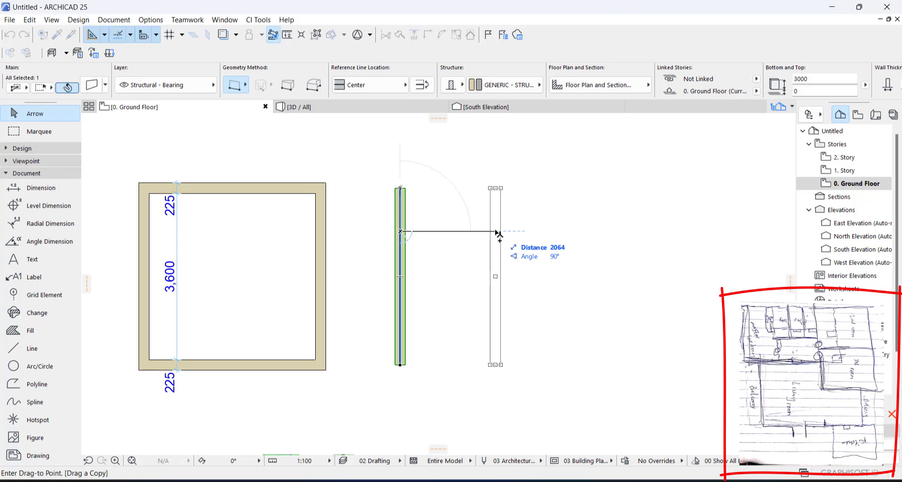
{"action": "type", "text": "225"}
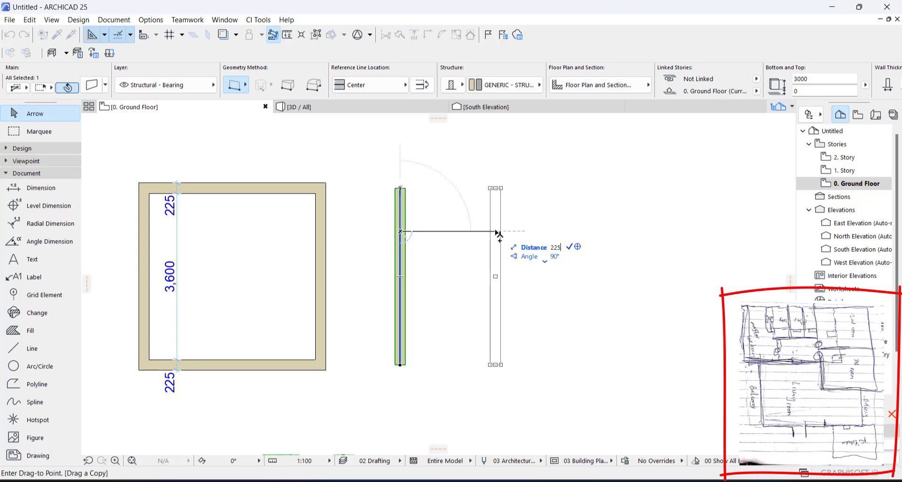
{"action": "type", "text": "2"}
{"action": "key", "text": "Return"}
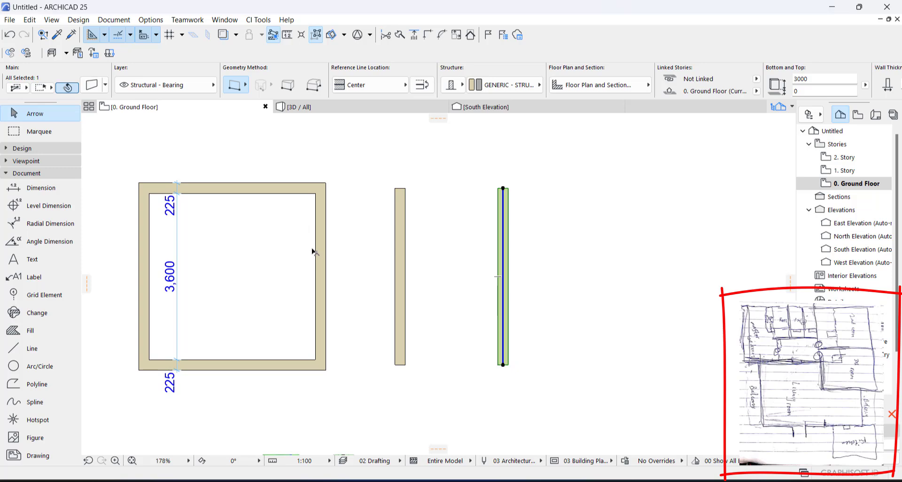
Drag a copy of the second separate wall 2025 horizontally to its right.
{"action": "middle_click_drag", "start_coordinate": [479, 279], "coordinate": [316, 283]}
{"action": "left_click", "coordinate": [259, 281]}
{"action": "left_click", "coordinate": [356, 280]}
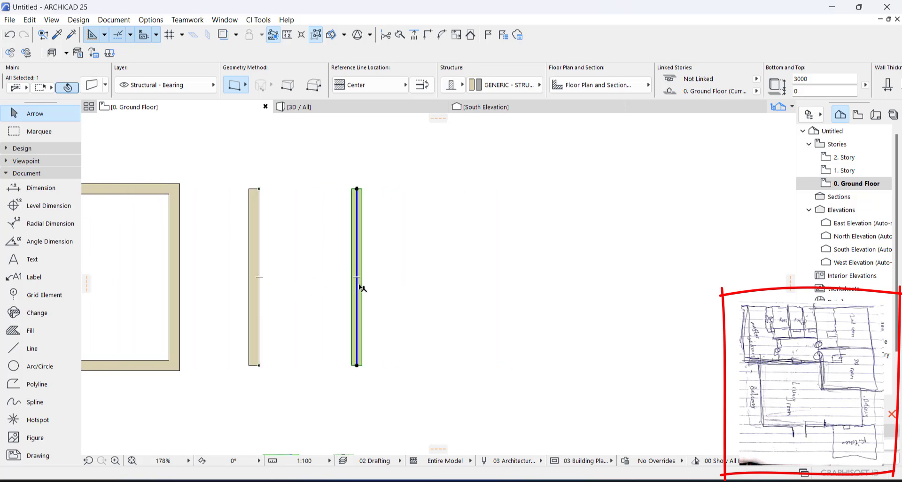
{"action": "key", "text": "ctrl+shift+d"}
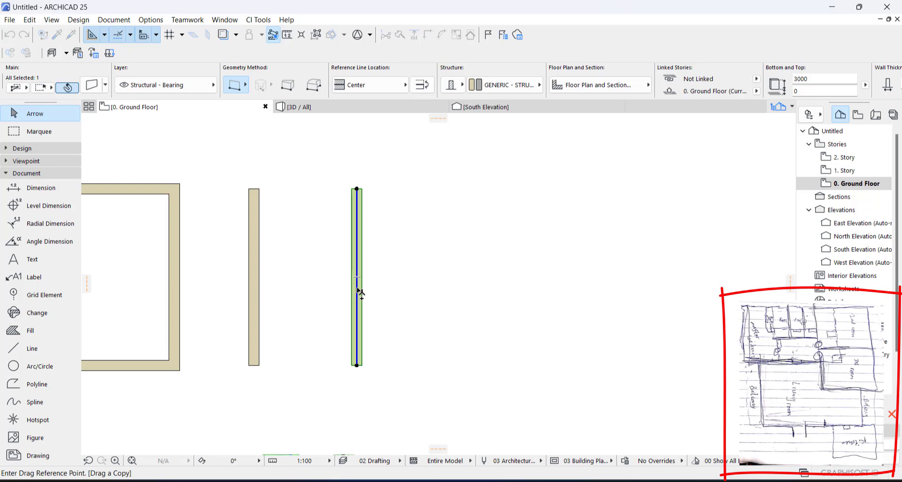
{"action": "left_click", "coordinate": [357, 288]}
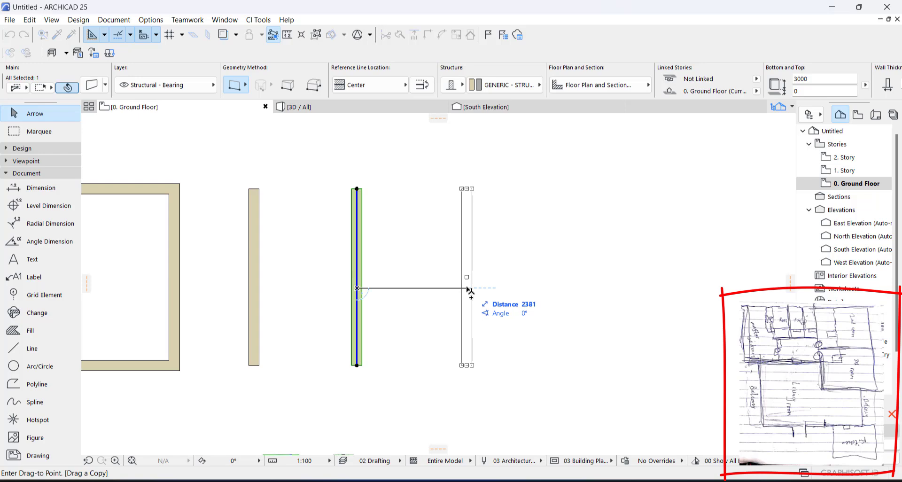
{"action": "type", "text": "20"}
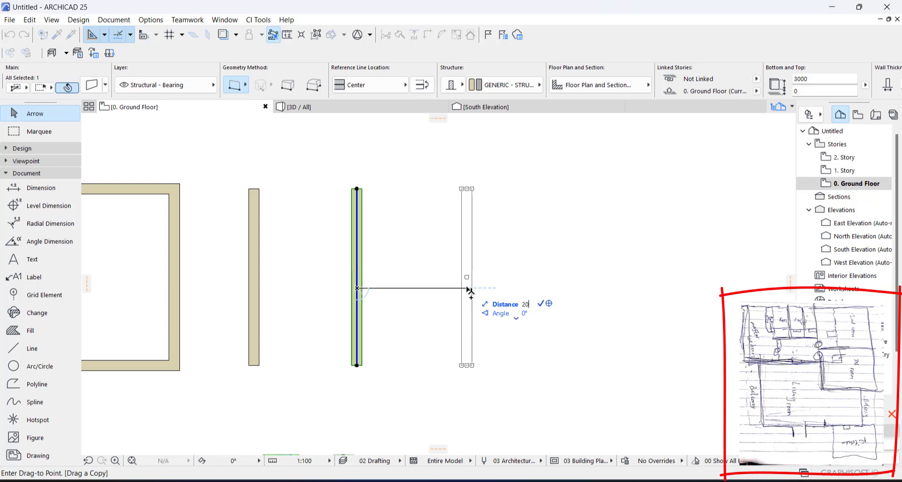
{"action": "type", "text": "25"}
{"action": "key", "text": "Return"}
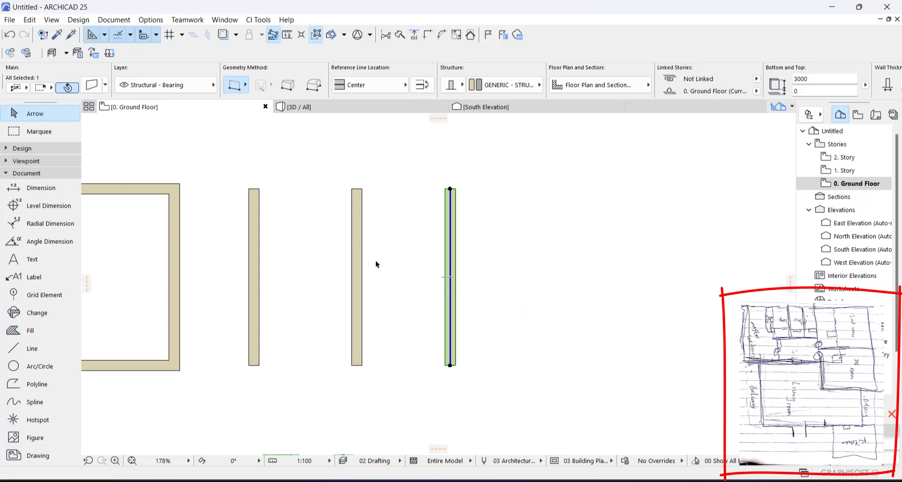
Move the two rightmost separate walls together 300 to the left, without copying them.
{"action": "left_click", "coordinate": [473, 250]}
{"action": "left_click_drag", "start_coordinate": [504, 266], "coordinate": [291, 323]}
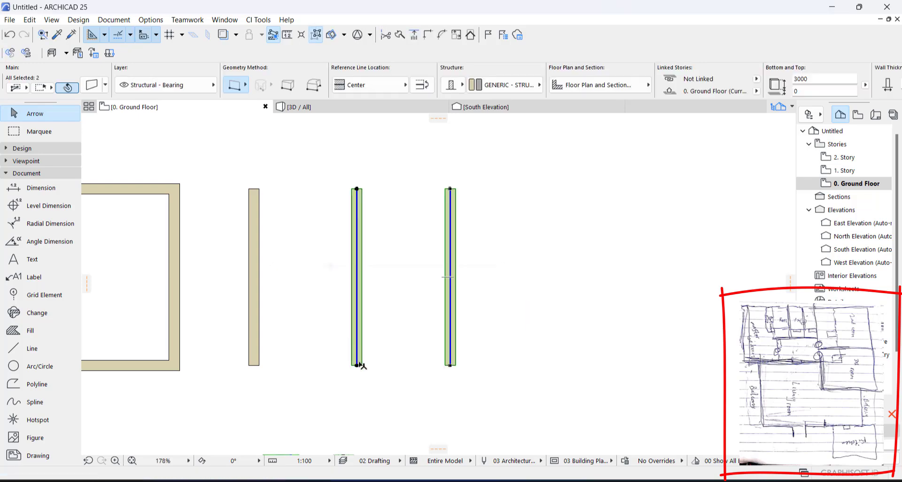
{"action": "key", "text": "ctrl+d"}
{"action": "left_click", "coordinate": [356, 365]}
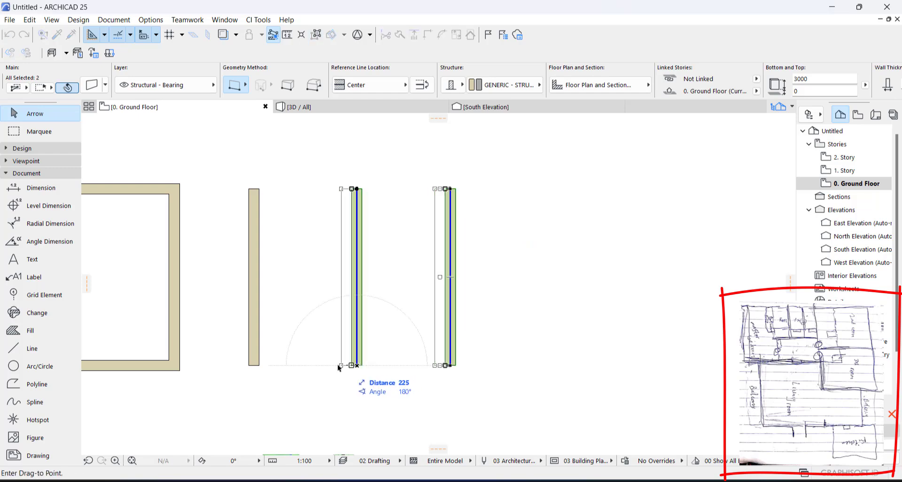
{"action": "type", "text": "300"}
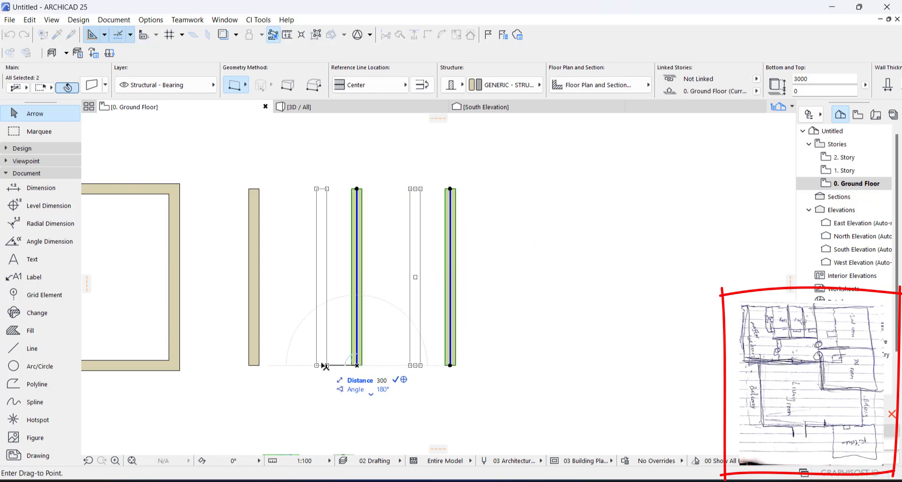
{"action": "key", "text": "Return"}
Move only the rightmost separate wall another 300 to the left.
{"action": "left_click", "coordinate": [469, 336]}
{"action": "left_click_drag", "start_coordinate": [488, 329], "coordinate": [425, 378]}
{"action": "key", "text": "ctrl+d"}
{"action": "left_click", "coordinate": [437, 366]}
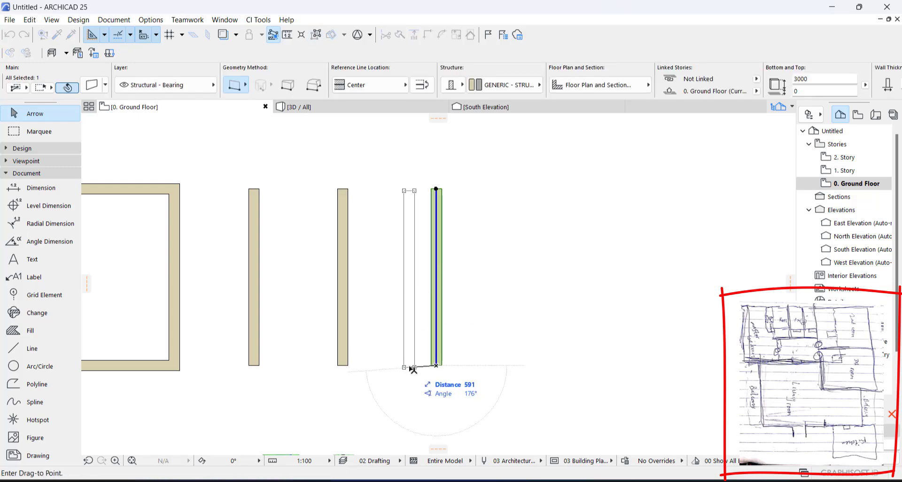
{"action": "type", "text": "300"}
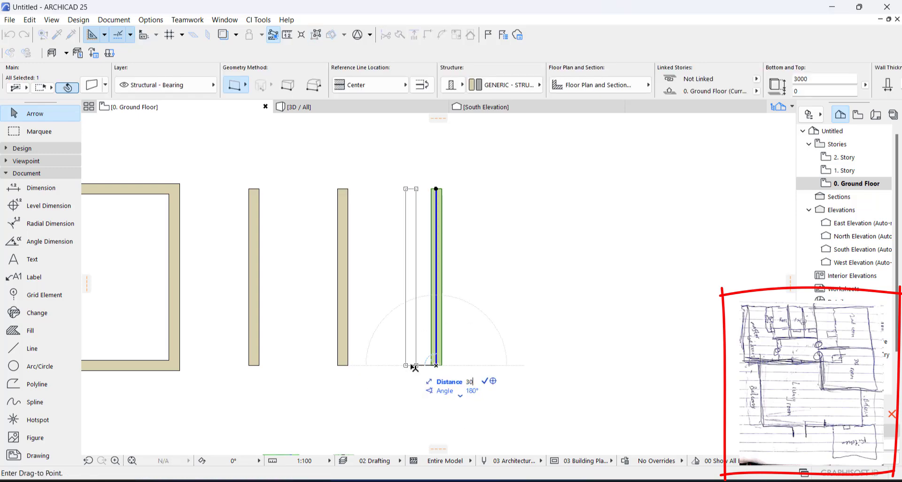
{"action": "key", "text": "Return"}
Drag a copy of the third separate wall 3225 horizontally to its right.
{"action": "scroll", "coordinate": [343, 322], "scroll_direction": "down", "scroll_amount": 3}
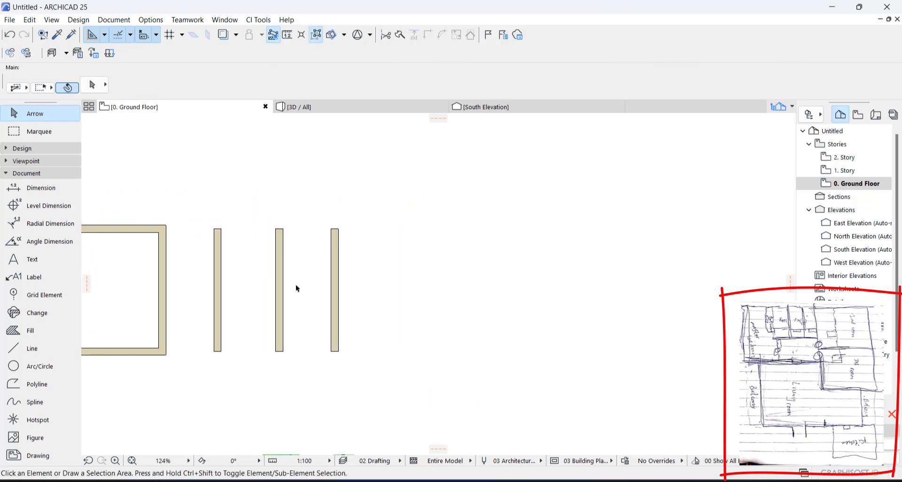
{"action": "middle_click_drag", "start_coordinate": [188, 279], "coordinate": [261, 263]}
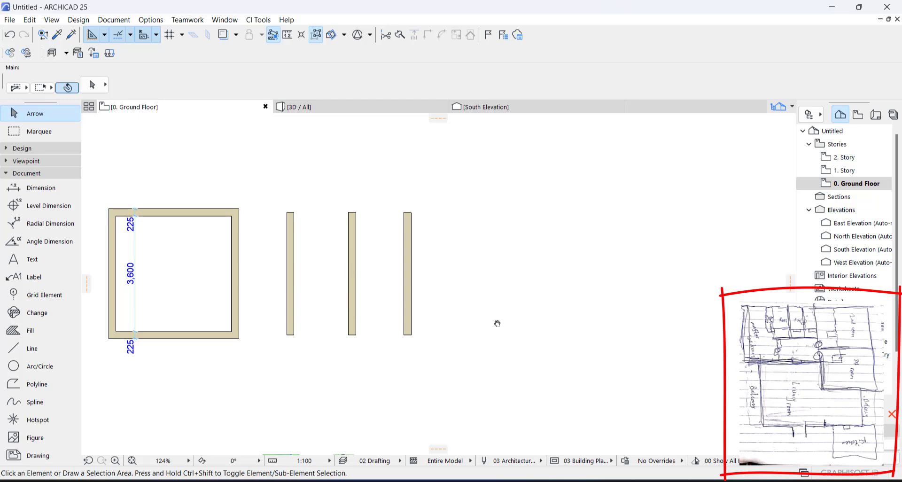
{"action": "middle_click_drag", "start_coordinate": [500, 324], "coordinate": [410, 323]}
{"action": "left_click", "coordinate": [322, 261]}
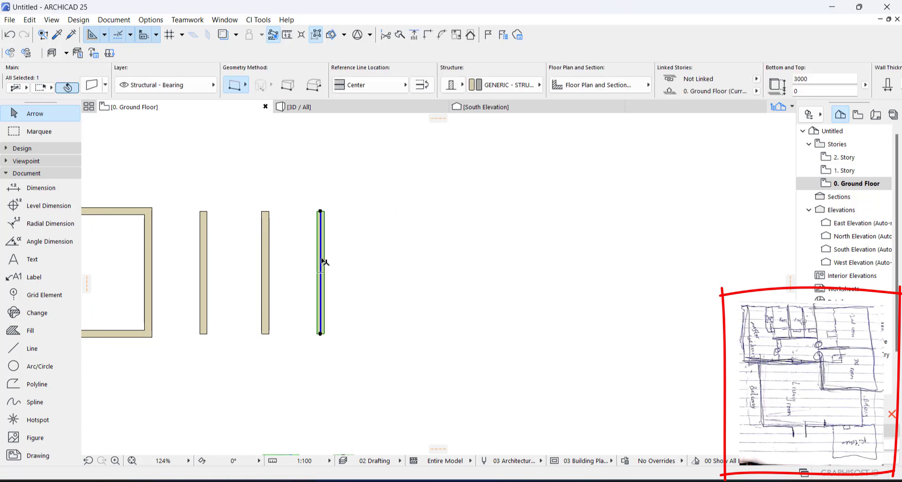
{"action": "left_click", "coordinate": [320, 258]}
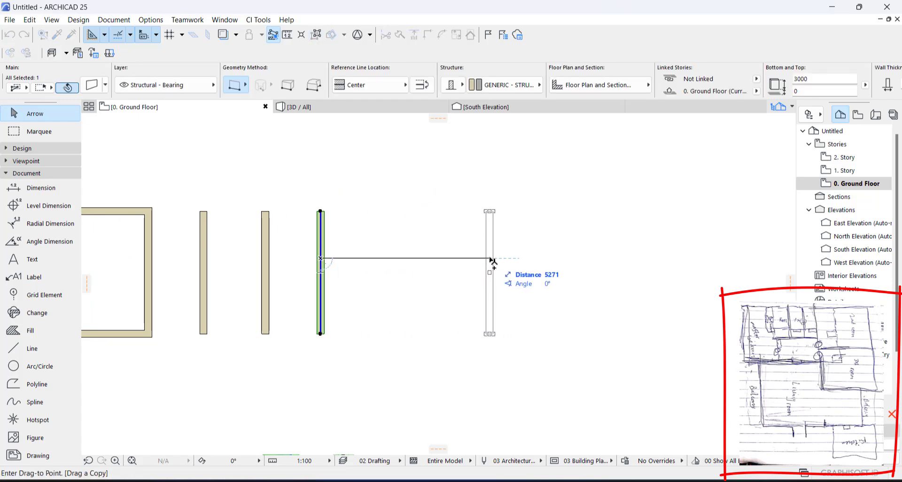
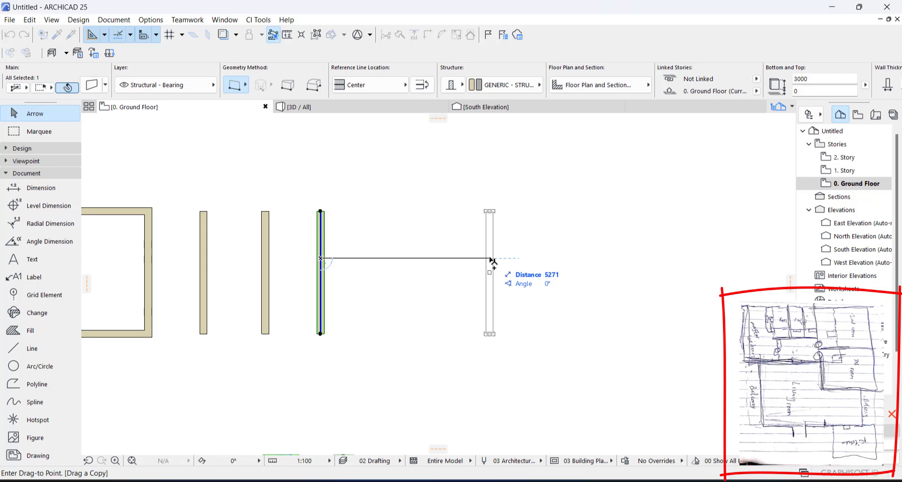
{"action": "type", "text": "3225"}
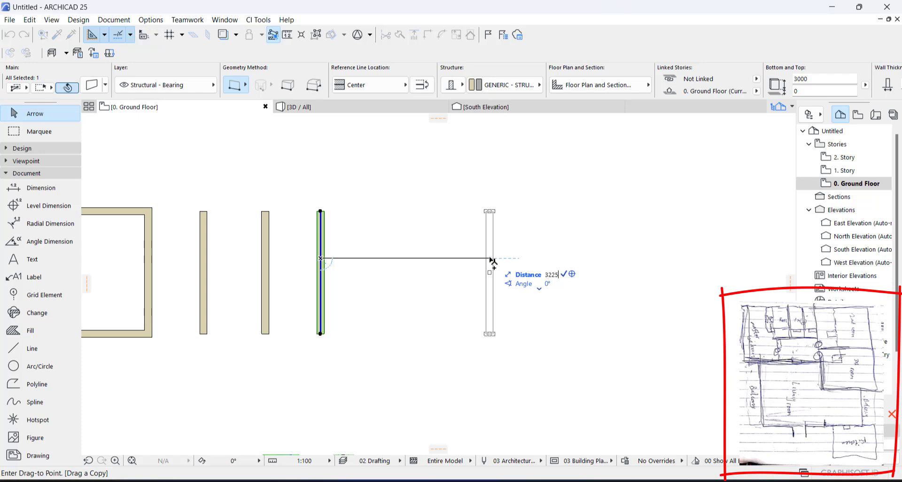
{"action": "key", "text": "Return"}
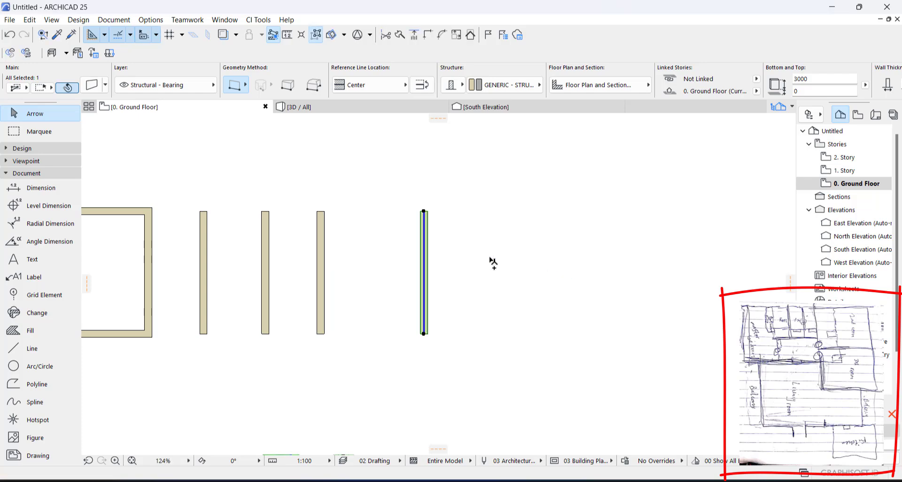
{"action": "left_click", "coordinate": [441, 257]}
Intersect the room's top wall with the far-right vertical wall so that they join at a corner.
{"action": "scroll", "coordinate": [442, 256], "scroll_direction": "down", "scroll_amount": 2}
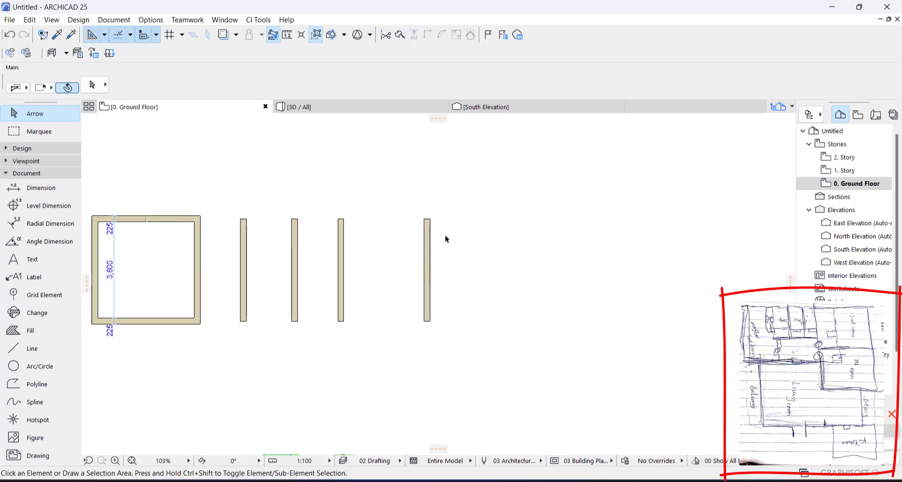
{"action": "left_click", "coordinate": [174, 219]}
{"action": "left_click", "coordinate": [428, 252], "text": "shift"}
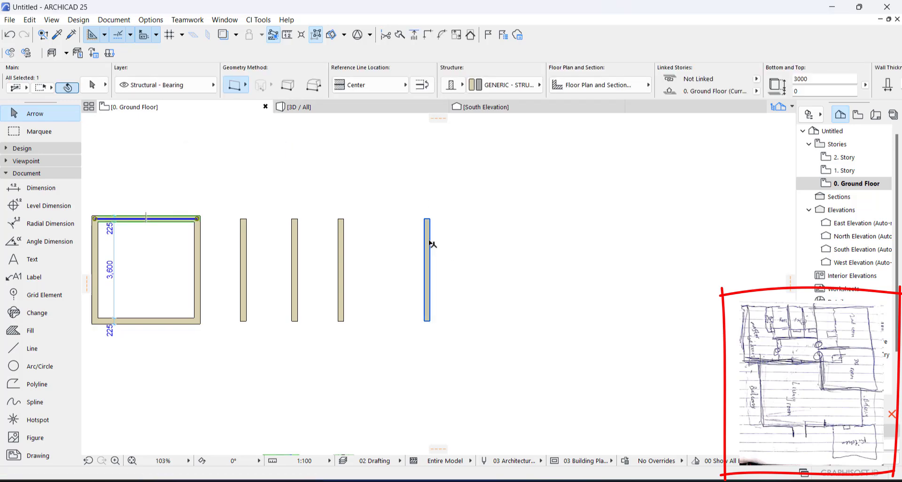
{"action": "left_click", "coordinate": [428, 34]}
{"action": "left_click", "coordinate": [474, 250]}
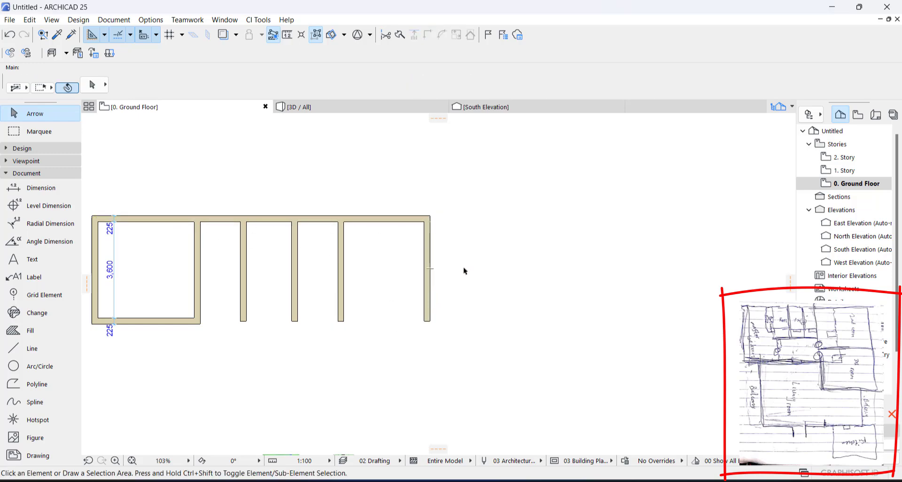
Drag a copy of the top wall 2325 vertically downward across the rooms.
{"action": "scroll", "coordinate": [458, 273], "scroll_direction": "down", "scroll_amount": 3}
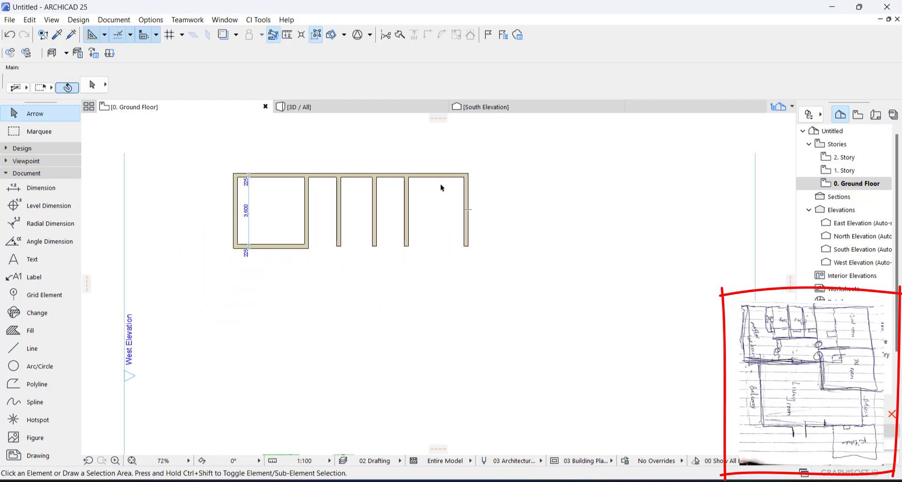
{"action": "scroll", "coordinate": [318, 181], "scroll_direction": "up", "scroll_amount": 5}
{"action": "left_click", "coordinate": [328, 178]}
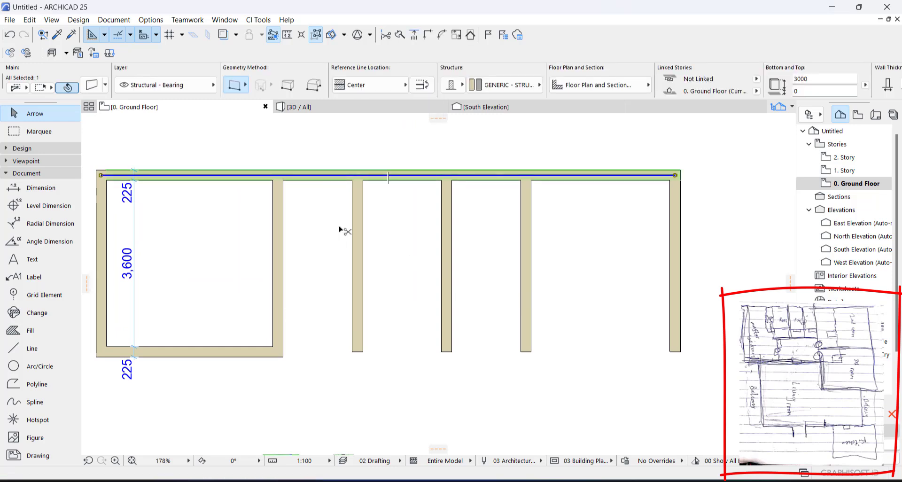
{"action": "key", "text": "ctrl+d"}
{"action": "left_click", "coordinate": [335, 176]}
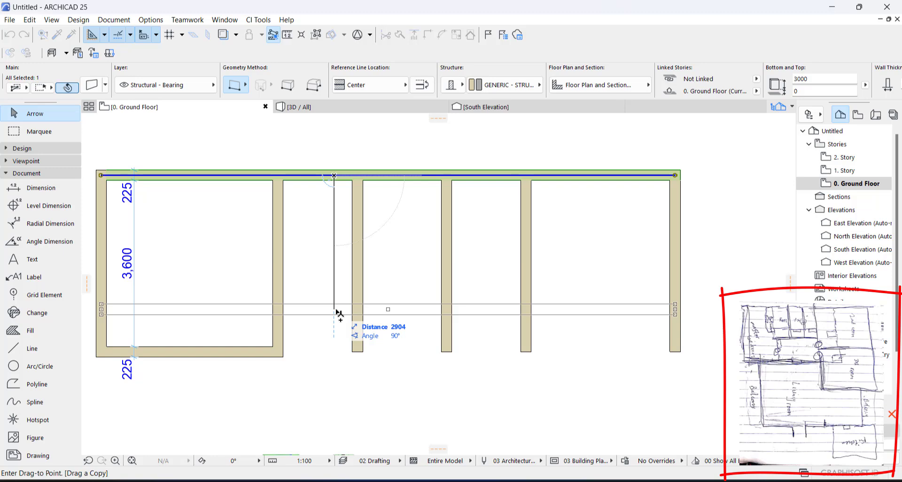
{"action": "type", "text": "2325"}
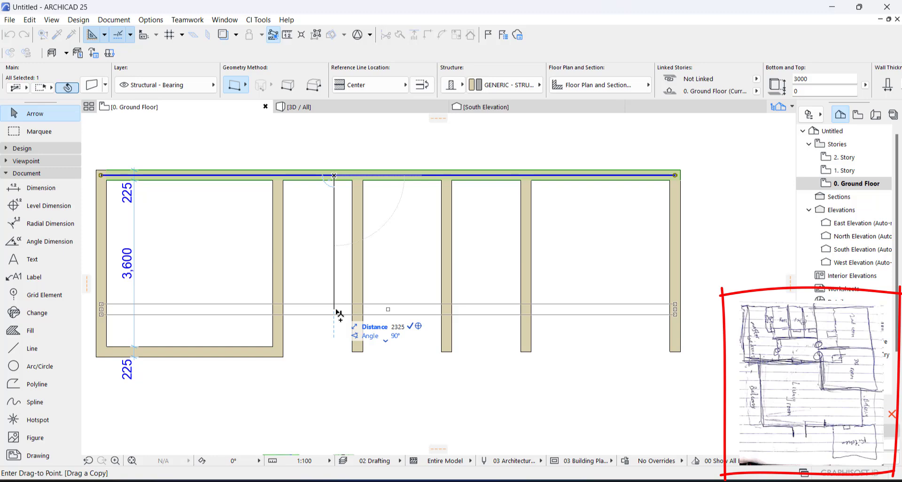
{"action": "key", "text": "Return"}
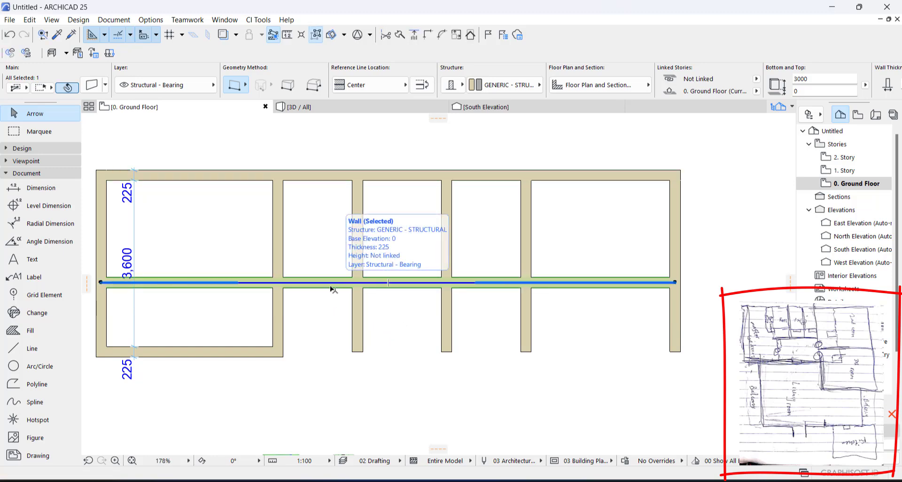
{"action": "left_click", "coordinate": [264, 292]}
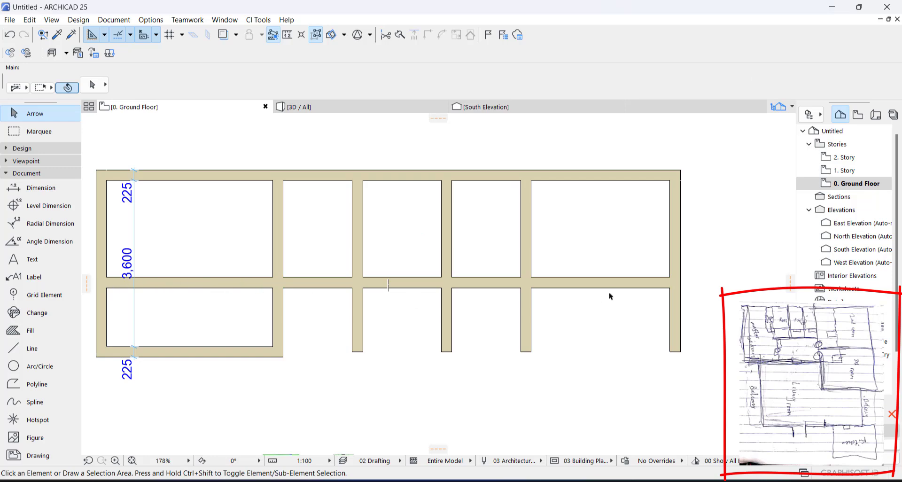
Try to stretch the new horizontal wall's left end to the first room's right wall, then undo the stretch.
{"action": "left_click", "coordinate": [193, 283]}
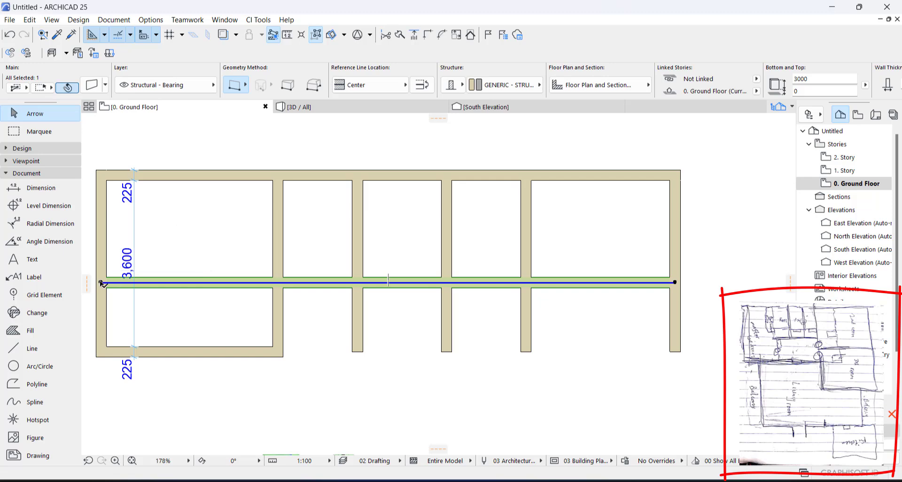
{"action": "left_click", "coordinate": [101, 282]}
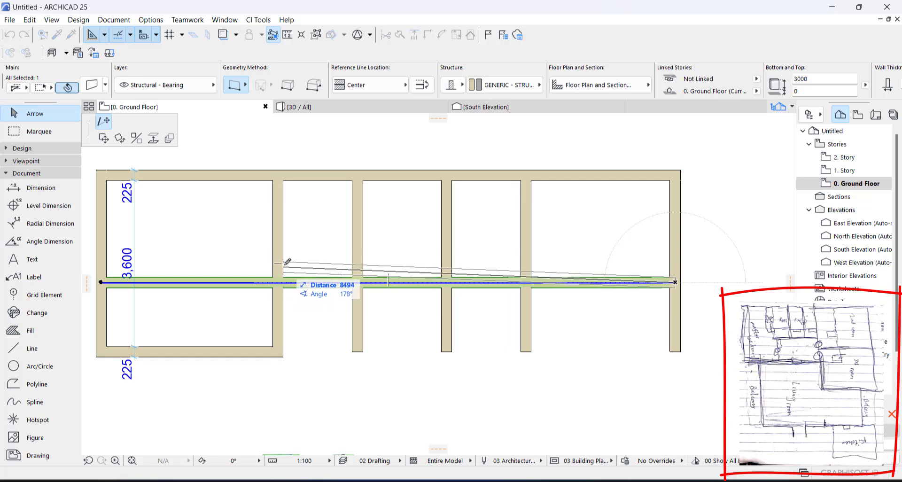
{"action": "left_click", "coordinate": [280, 263]}
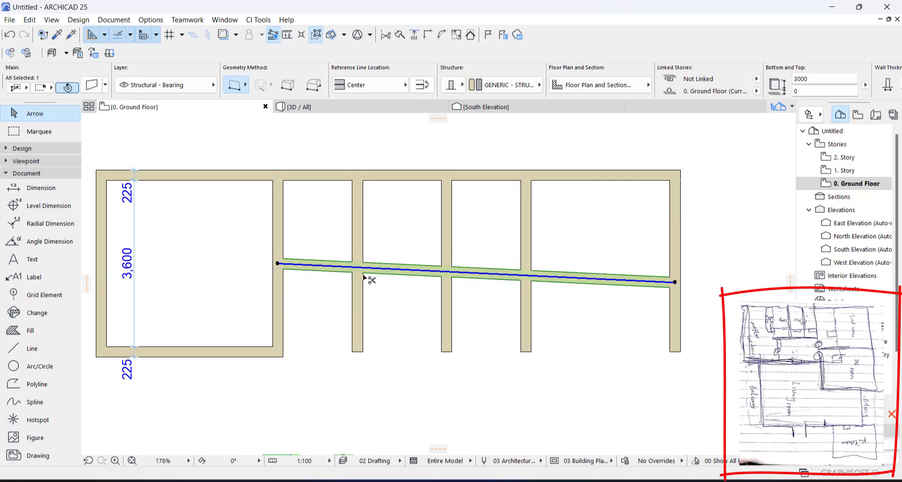
{"action": "key", "text": "ctrl+z"}
Shorten the new horizontal wall to start at the first room's right wall and trim off its section inside the far-right room.
{"action": "left_click", "coordinate": [101, 282]}
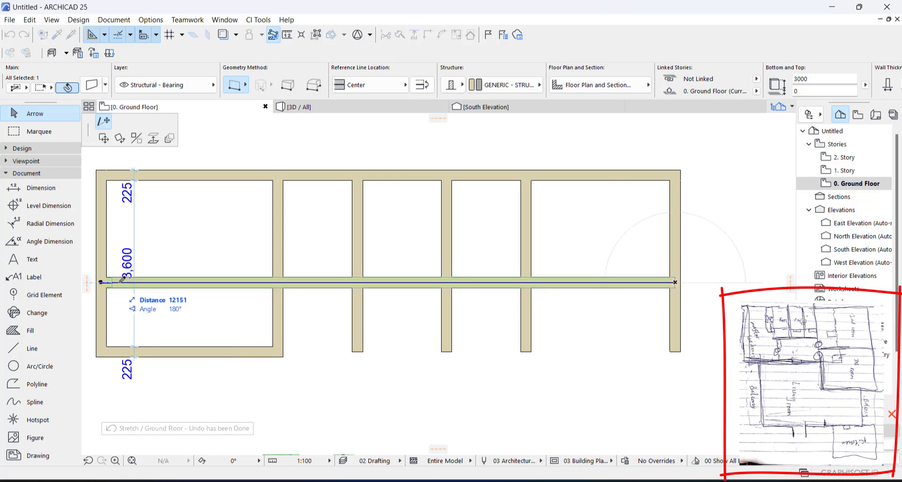
{"action": "left_click", "coordinate": [285, 280]}
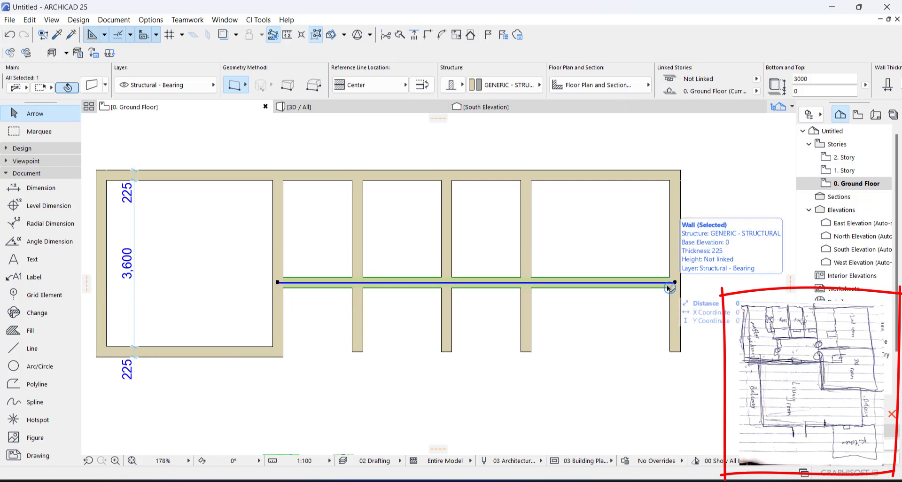
{"action": "left_click", "coordinate": [647, 285], "text": "ctrl"}
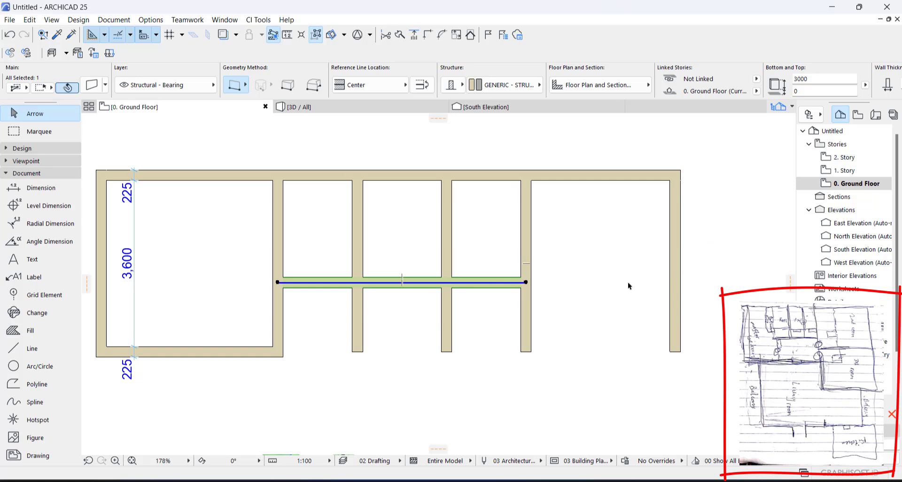
{"action": "key", "text": "Escape"}
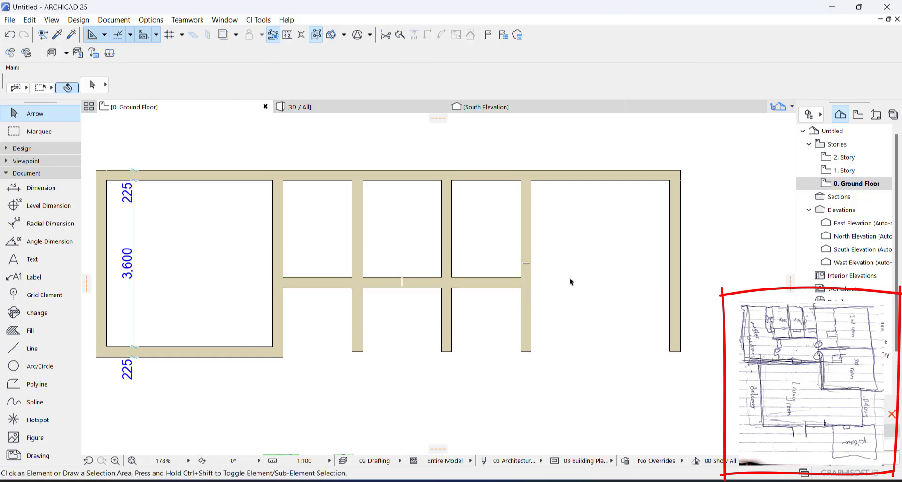
Stretch the first room's bottom wall horizontally to the far-right vertical wall so it closes all the rooms.
{"action": "scroll", "coordinate": [514, 289], "scroll_direction": "down", "scroll_amount": 2}
{"action": "scroll", "coordinate": [439, 295], "scroll_direction": "down", "scroll_amount": 2}
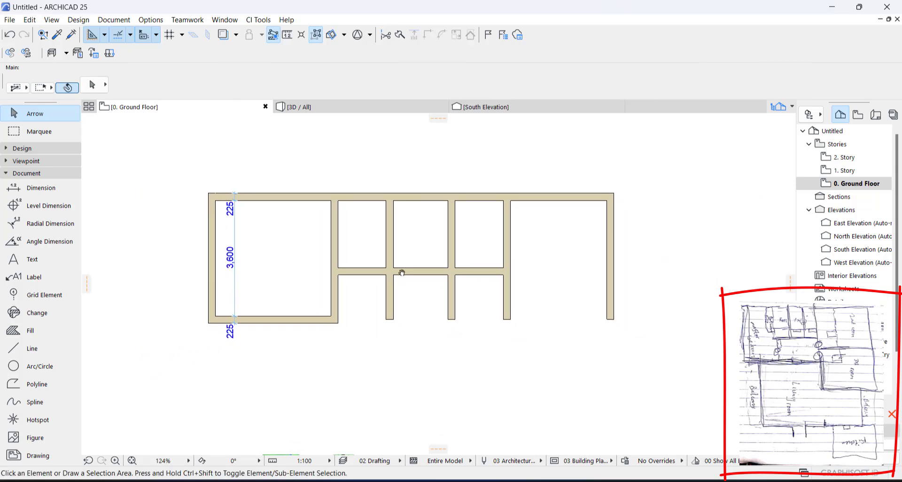
{"action": "scroll", "coordinate": [332, 270], "scroll_direction": "up", "scroll_amount": 2}
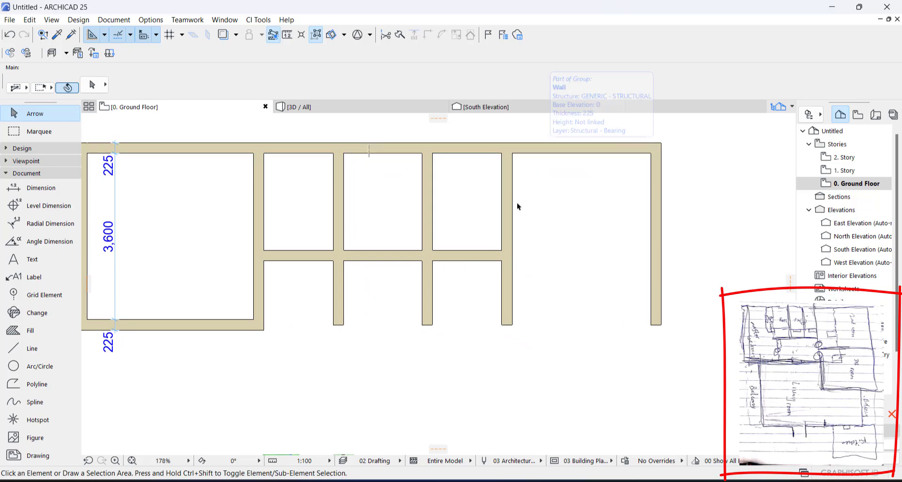
{"action": "left_click", "coordinate": [245, 320]}
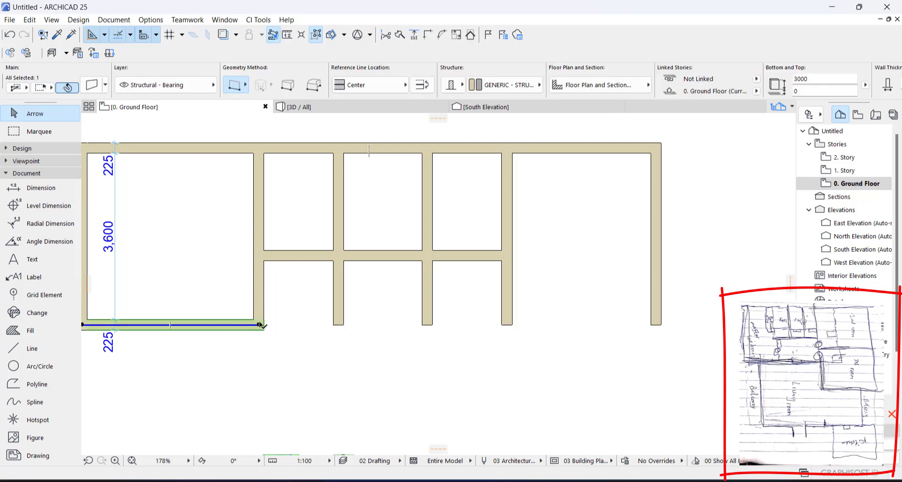
{"action": "left_click", "coordinate": [259, 324]}
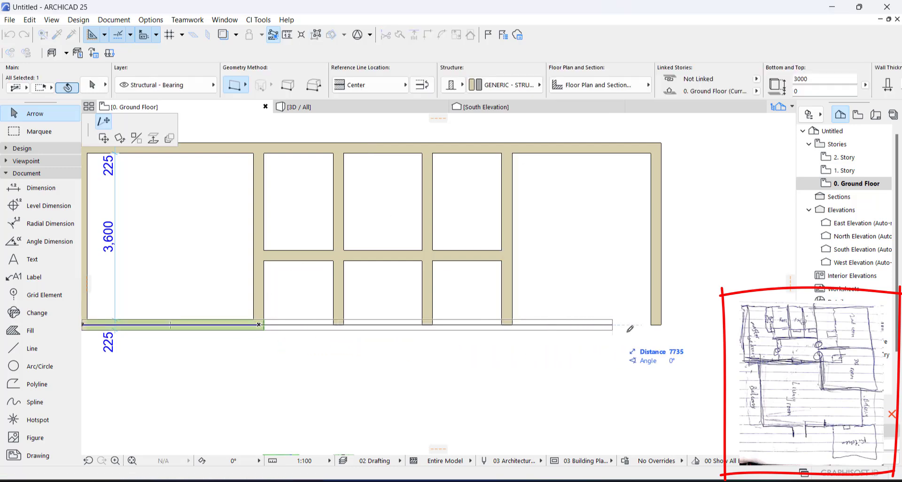
{"action": "left_click", "coordinate": [663, 321]}
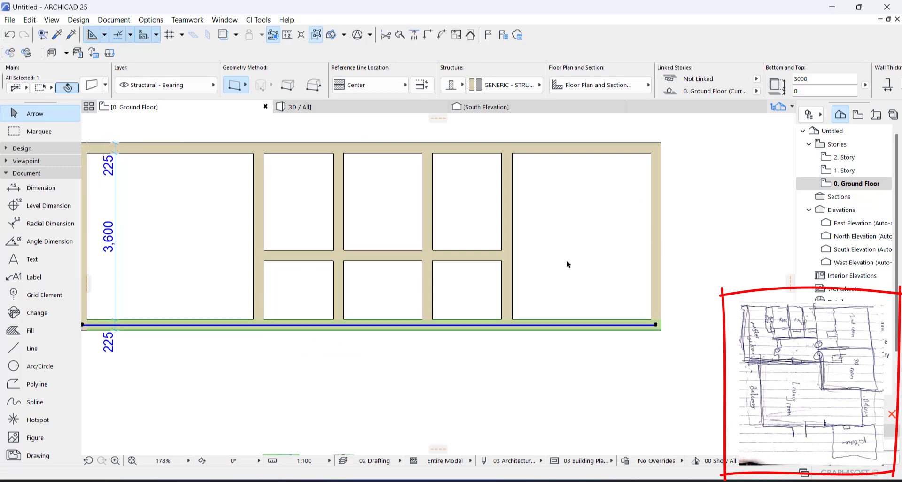
{"action": "scroll", "coordinate": [548, 249], "scroll_direction": "down", "scroll_amount": 3}
{"action": "scroll", "coordinate": [516, 268], "scroll_direction": "up", "scroll_amount": 3}
{"action": "middle_click_drag", "start_coordinate": [514, 268], "coordinate": [463, 254]}
{"action": "key", "text": "Escape"}
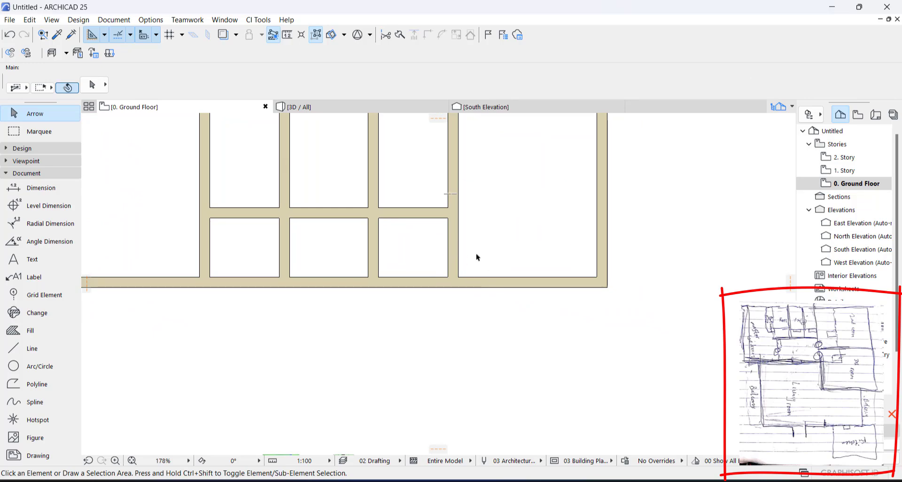
Drag a copy of the top wall 3225 vertically downward, just above the bottom wall.
{"action": "scroll", "coordinate": [470, 273], "scroll_direction": "down", "scroll_amount": 4}
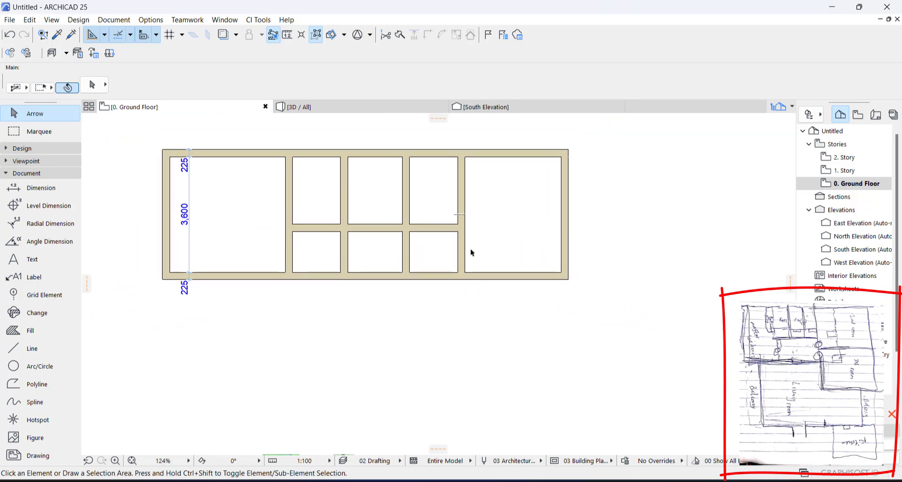
{"action": "scroll", "coordinate": [470, 241], "scroll_direction": "up", "scroll_amount": 8}
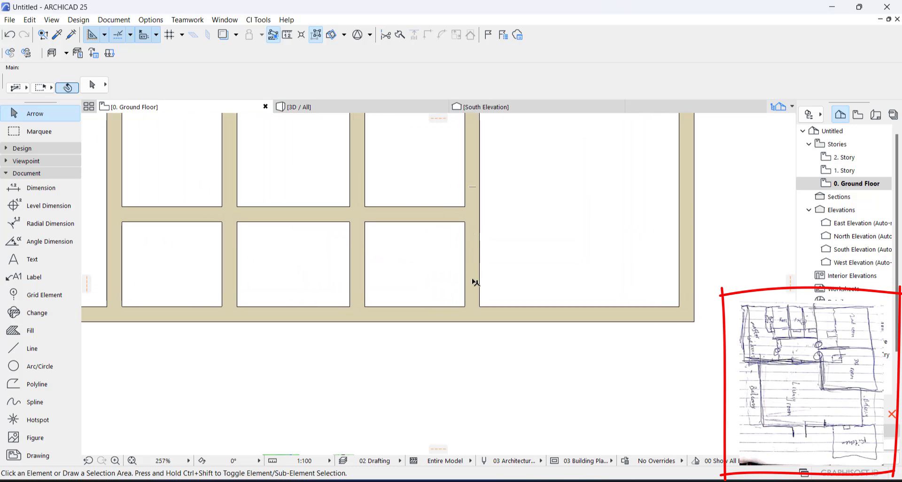
{"action": "scroll", "coordinate": [480, 282], "scroll_direction": "down", "scroll_amount": 4}
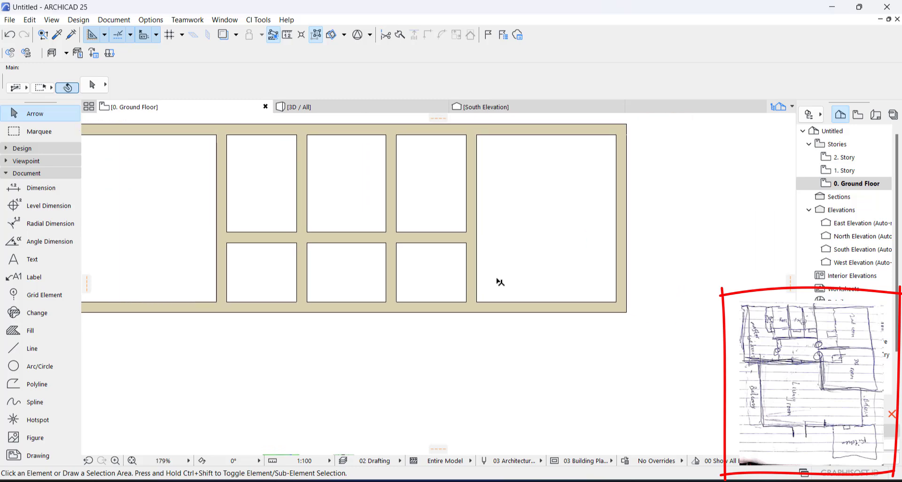
{"action": "scroll", "coordinate": [524, 252], "scroll_direction": "down", "scroll_amount": 2}
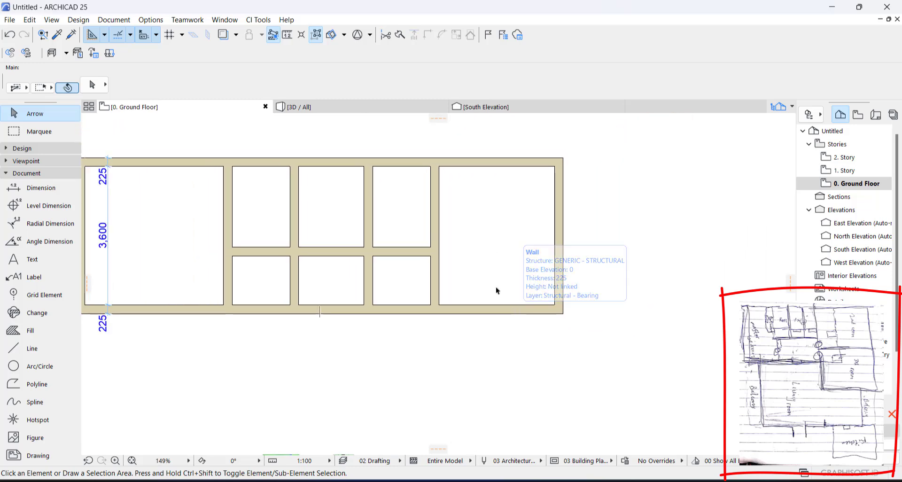
{"action": "left_click", "coordinate": [478, 165]}
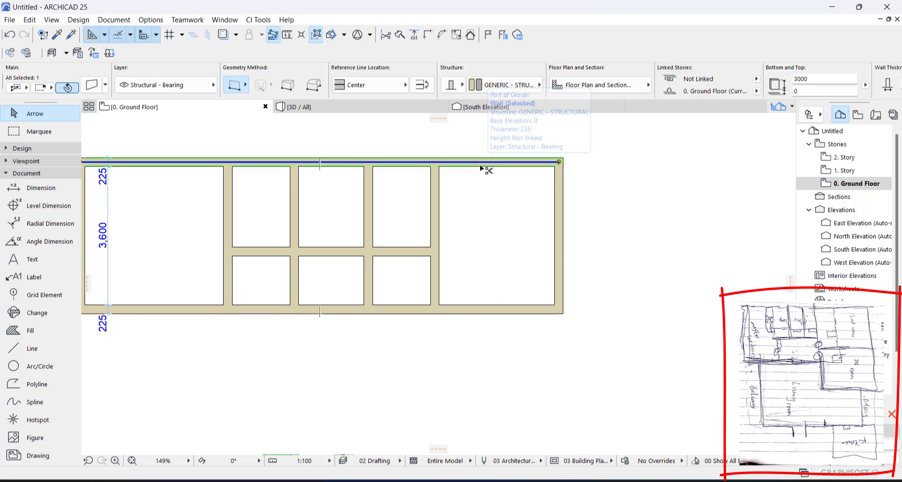
{"action": "key", "text": "ctrl+shift+d"}
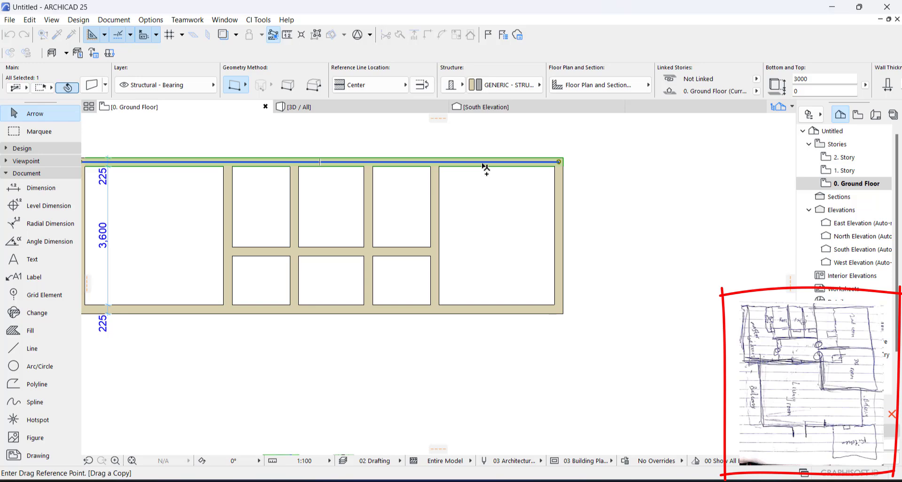
{"action": "left_click", "coordinate": [482, 163]}
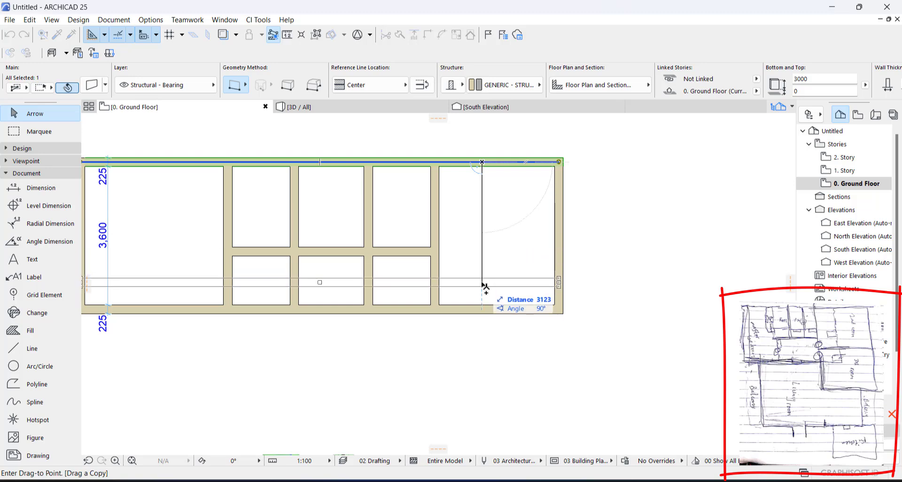
{"action": "type", "text": "3"}
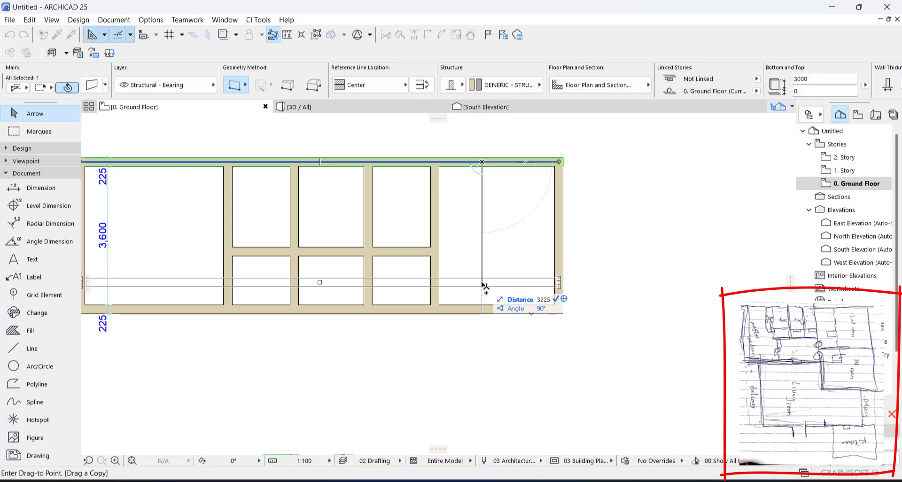
{"action": "type", "text": "225"}
{"action": "key", "text": "Return"}
{"action": "key", "text": "Escape"}
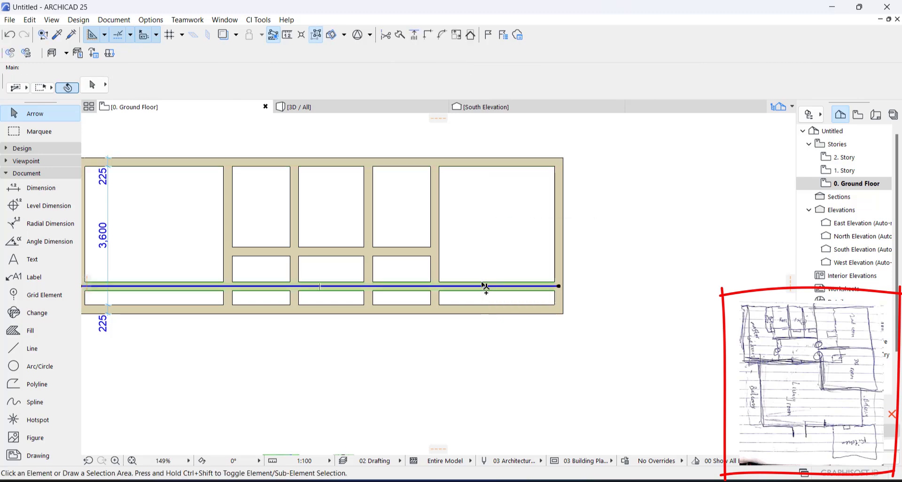
Measure the vertical distance from the lower face of the small rooms' partition wall to the newly copied wall below it.
{"action": "scroll", "coordinate": [482, 289], "scroll_direction": "up", "scroll_amount": 4}
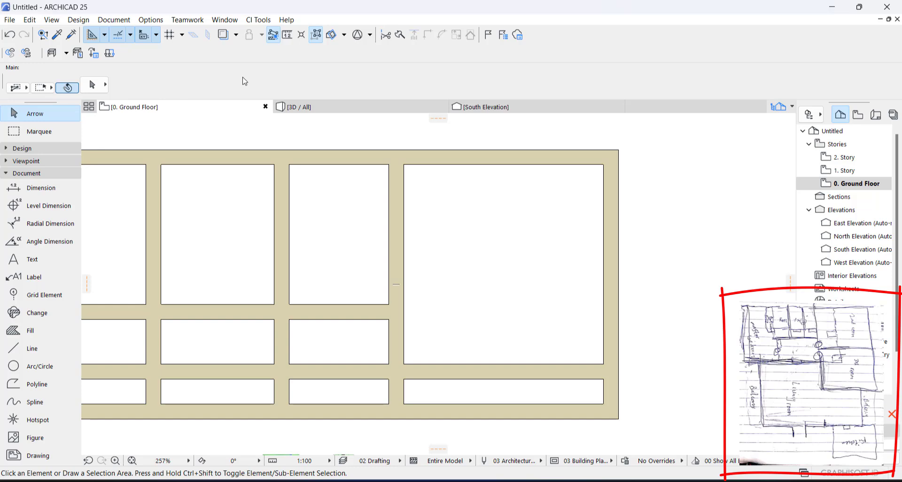
{"action": "left_click", "coordinate": [288, 37]}
{"action": "scroll", "coordinate": [408, 371], "scroll_direction": "up", "scroll_amount": 2}
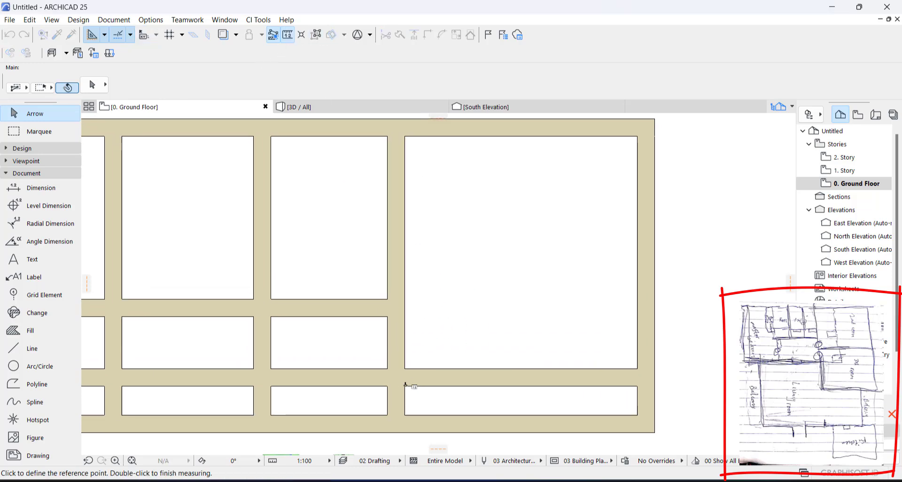
{"action": "left_click", "coordinate": [376, 316]}
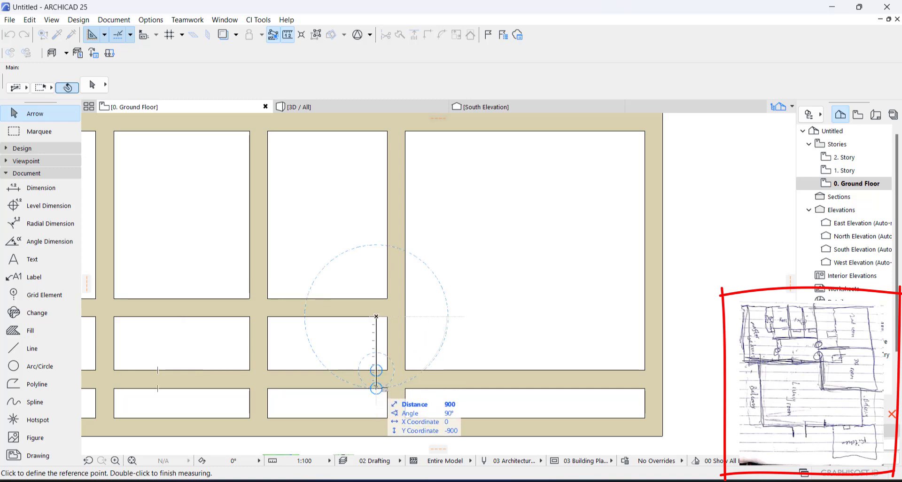
{"action": "key", "text": "Escape"}
{"action": "middle_click_drag", "start_coordinate": [455, 380], "coordinate": [461, 253]}
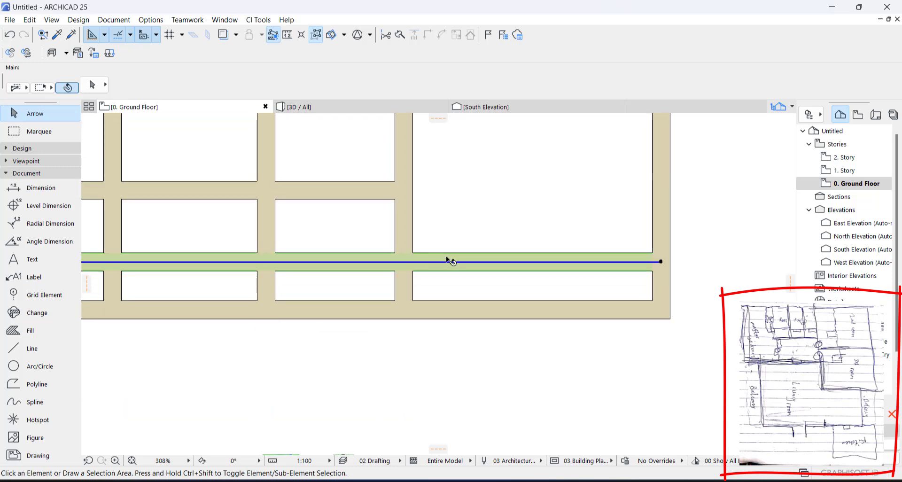
{"action": "left_click", "coordinate": [452, 258]}
{"action": "scroll", "coordinate": [432, 256], "scroll_direction": "up", "scroll_amount": 3}
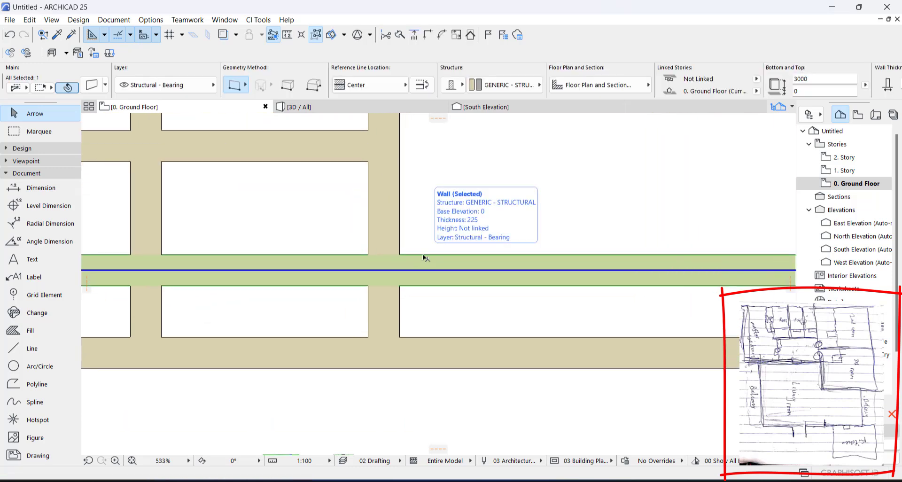
{"action": "key", "text": "ctrl+d"}
{"action": "left_click", "coordinate": [423, 255]}
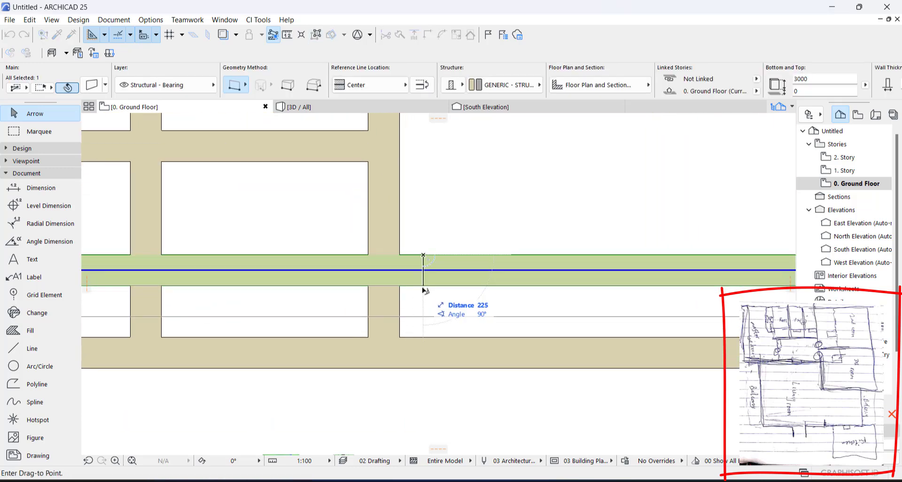
{"action": "key", "text": "Escape"}
{"action": "key", "text": "Escape"}
{"action": "scroll", "coordinate": [423, 292], "scroll_direction": "down", "scroll_amount": 4}
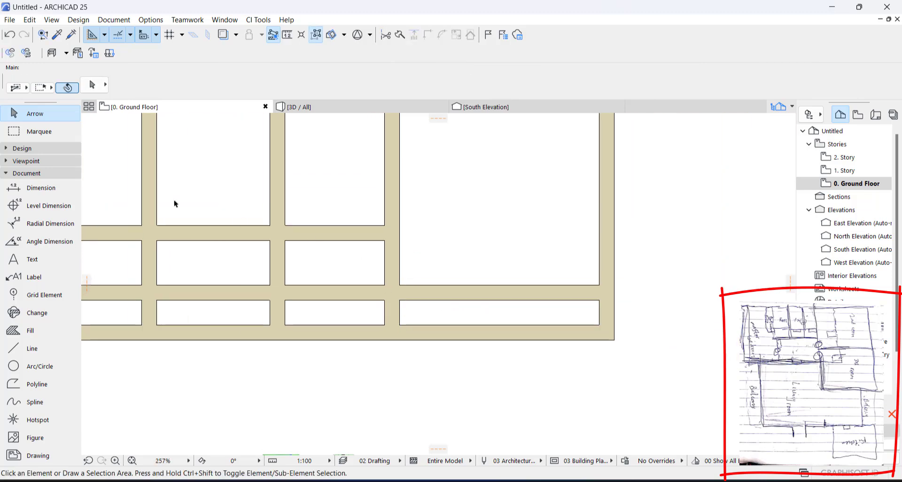
Open the Door tool's default settings and examine the leaf styles, nominal sizes and hinged door models in the library.
{"action": "left_click", "coordinate": [26, 149]}
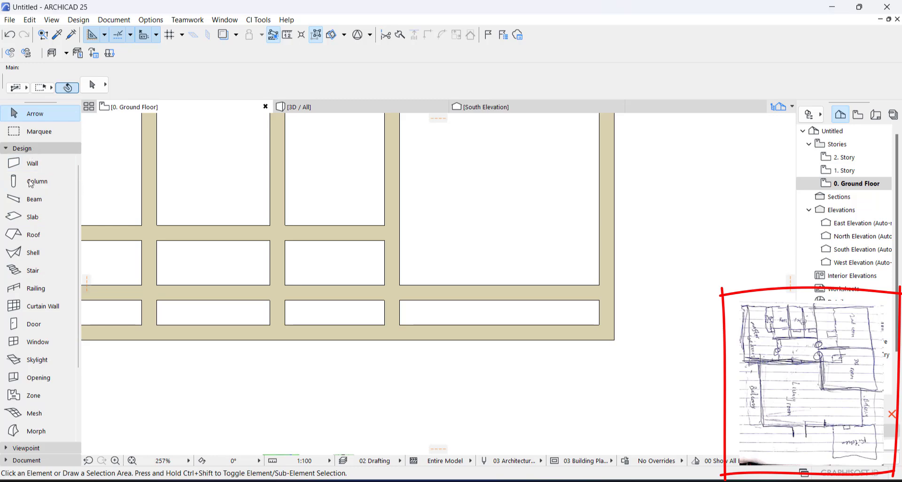
{"action": "left_click", "coordinate": [37, 324]}
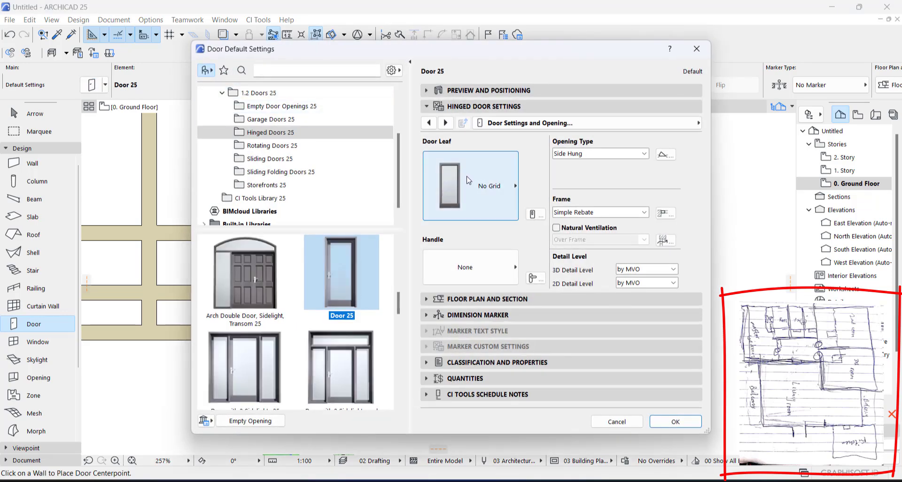
{"action": "left_click", "coordinate": [471, 185]}
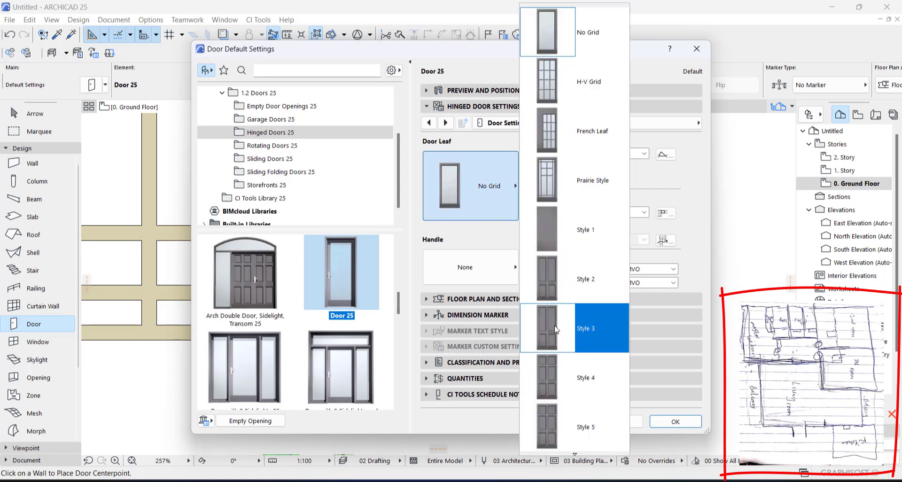
{"action": "left_click", "coordinate": [481, 187]}
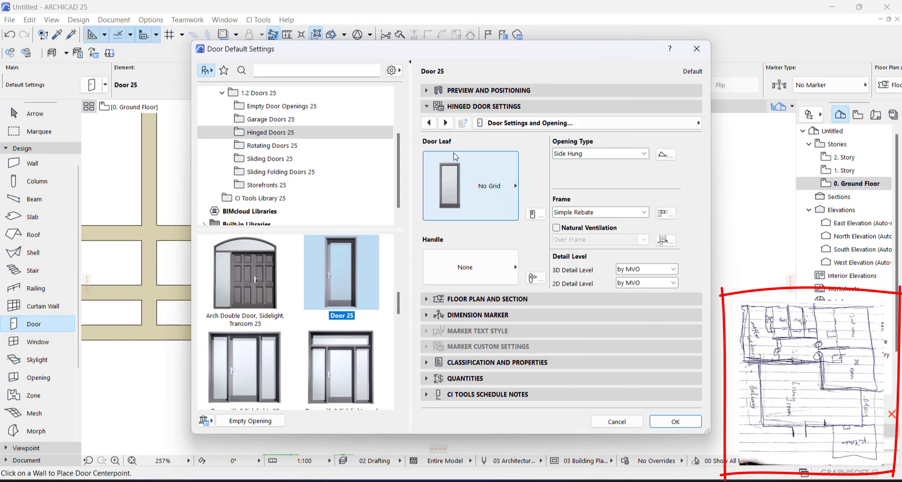
{"action": "left_click", "coordinate": [429, 124]}
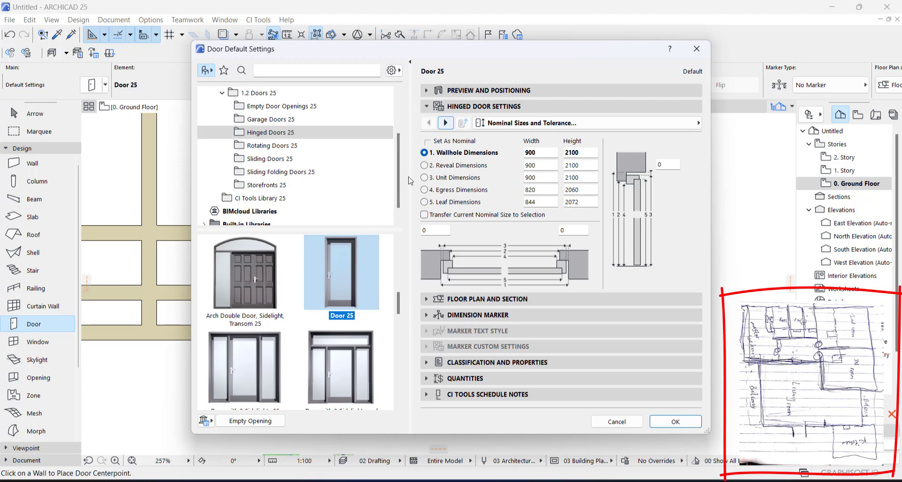
{"action": "left_click", "coordinate": [268, 134]}
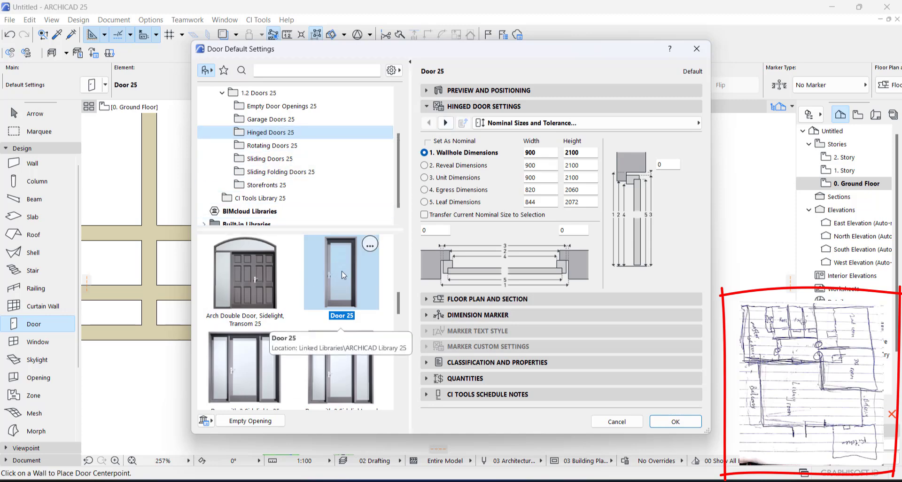
{"action": "scroll", "coordinate": [317, 324], "scroll_direction": "down", "scroll_amount": 3}
{"action": "scroll", "coordinate": [318, 325], "scroll_direction": "up", "scroll_amount": 5}
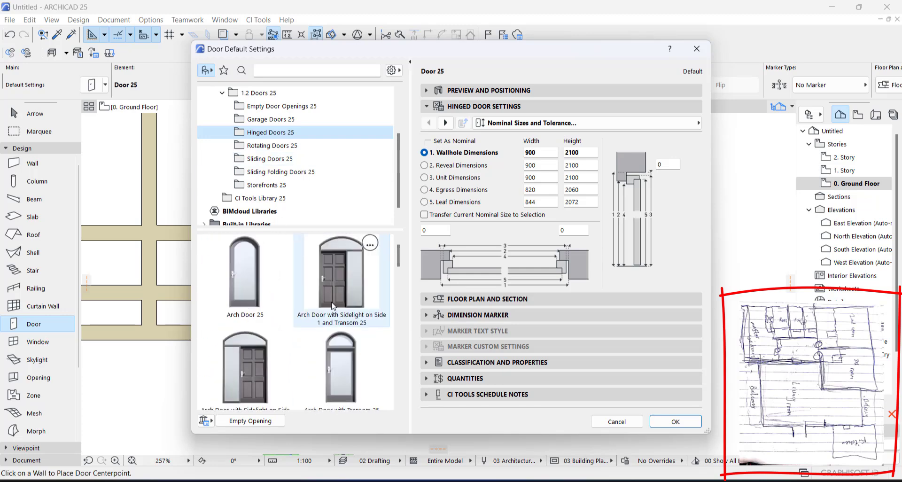
{"action": "scroll", "coordinate": [339, 287], "scroll_direction": "down", "scroll_amount": 3}
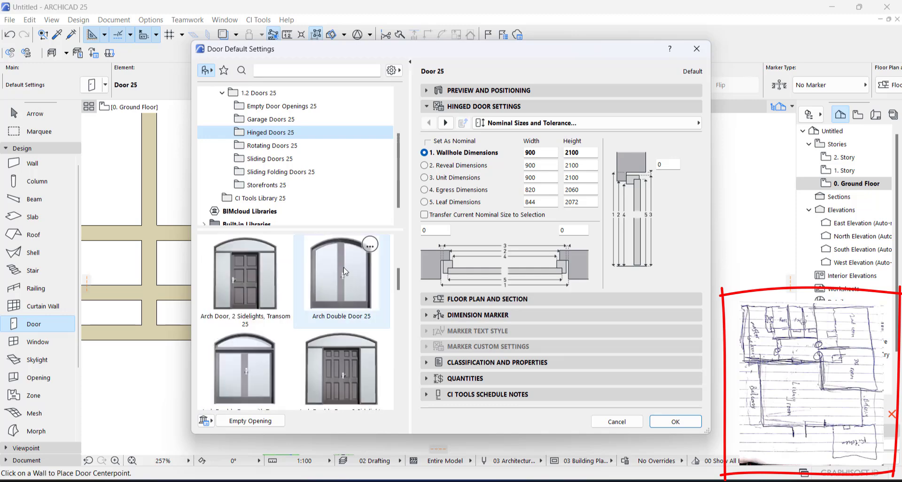
{"action": "scroll", "coordinate": [346, 272], "scroll_direction": "up", "scroll_amount": 2}
{"action": "scroll", "coordinate": [354, 324], "scroll_direction": "down", "scroll_amount": 2}
{"action": "scroll", "coordinate": [353, 323], "scroll_direction": "down", "scroll_amount": 3}
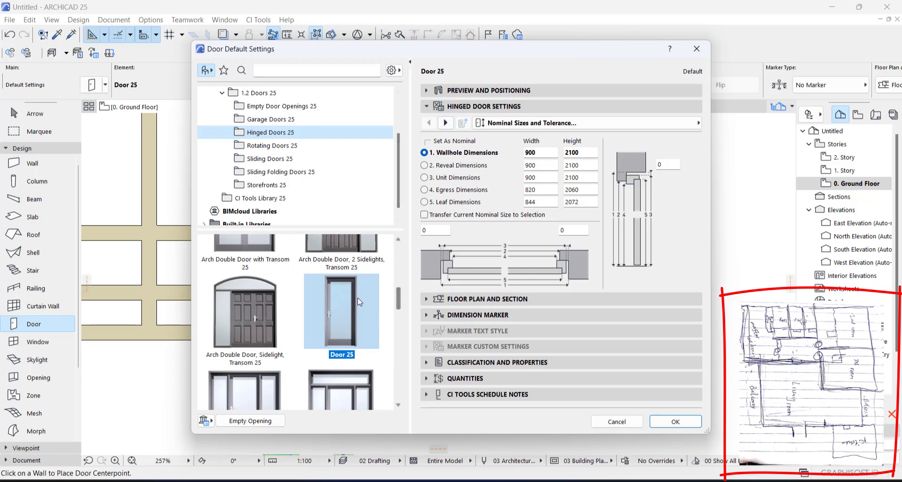
Set the default door's sill height to Story 0 to 0.
{"action": "left_click", "coordinate": [480, 106]}
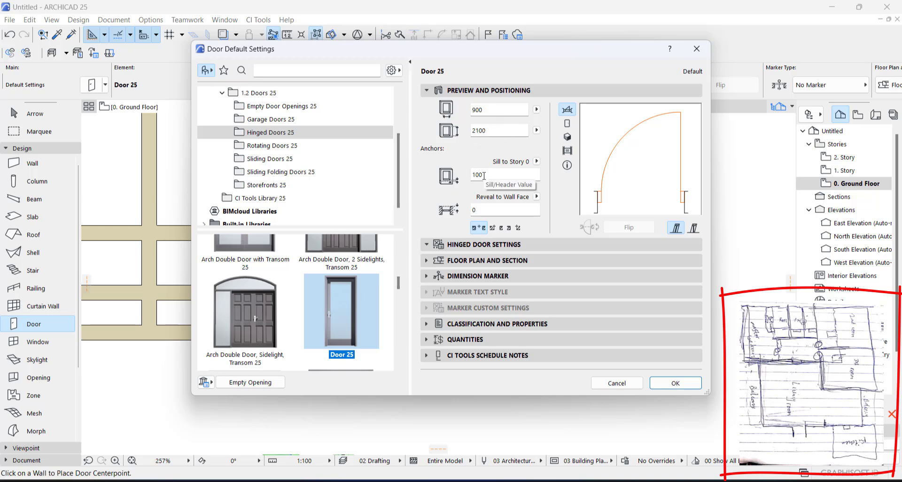
{"action": "left_click_drag", "start_coordinate": [484, 175], "coordinate": [465, 175]}
{"action": "type", "text": "0"}
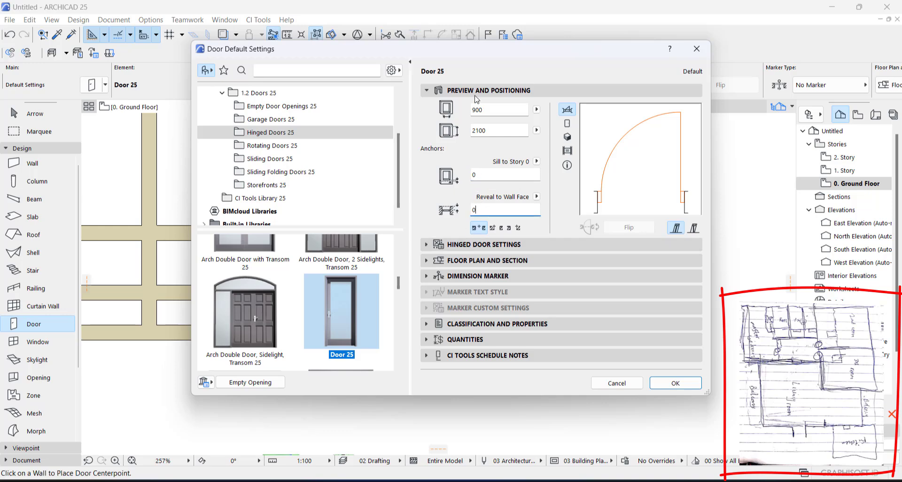
{"action": "left_click", "coordinate": [472, 91]}
Choose Style 8 as the door leaf in the hinged door settings.
{"action": "left_click", "coordinate": [457, 107]}
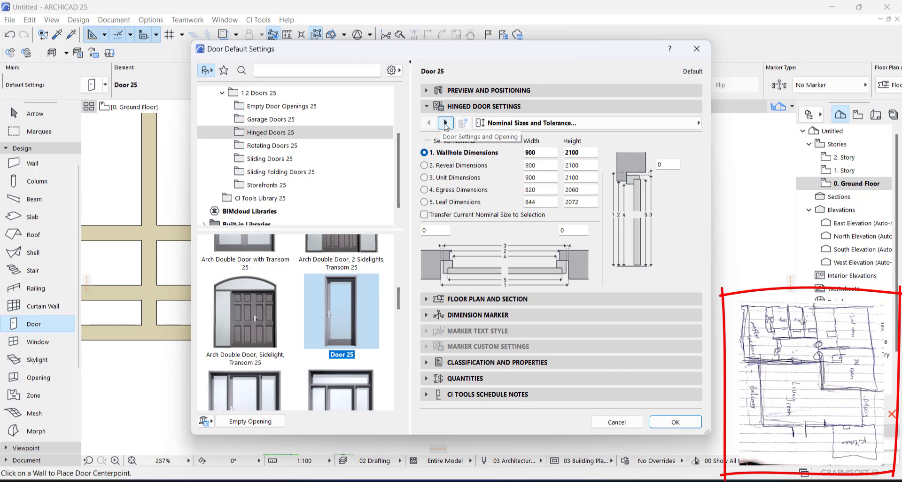
{"action": "left_click", "coordinate": [445, 124]}
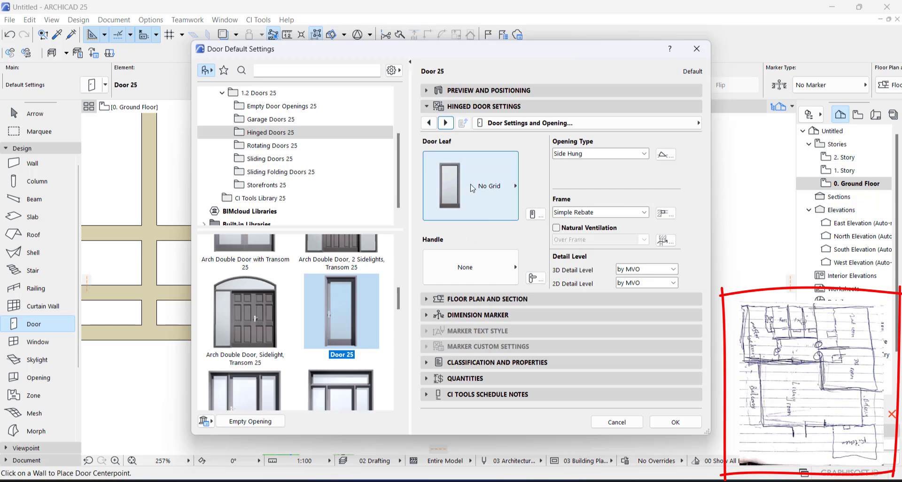
{"action": "left_click", "coordinate": [476, 186]}
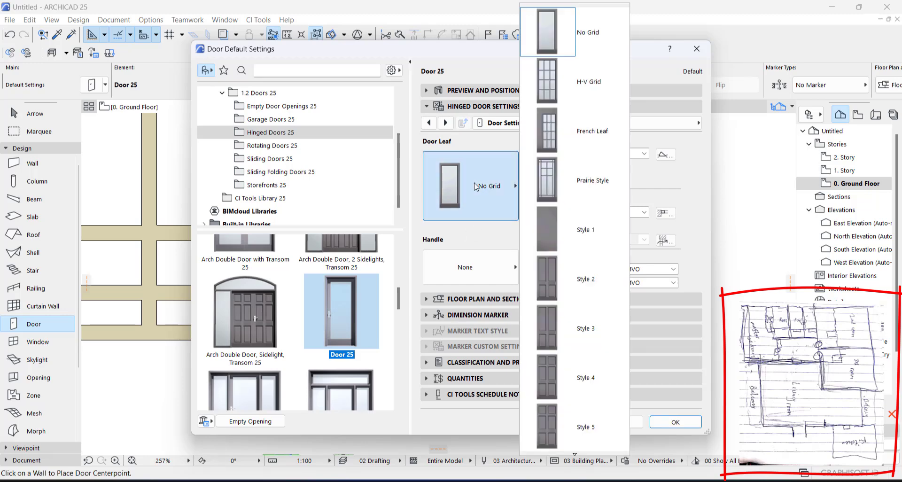
{"action": "scroll", "coordinate": [552, 376], "scroll_direction": "down", "scroll_amount": 5}
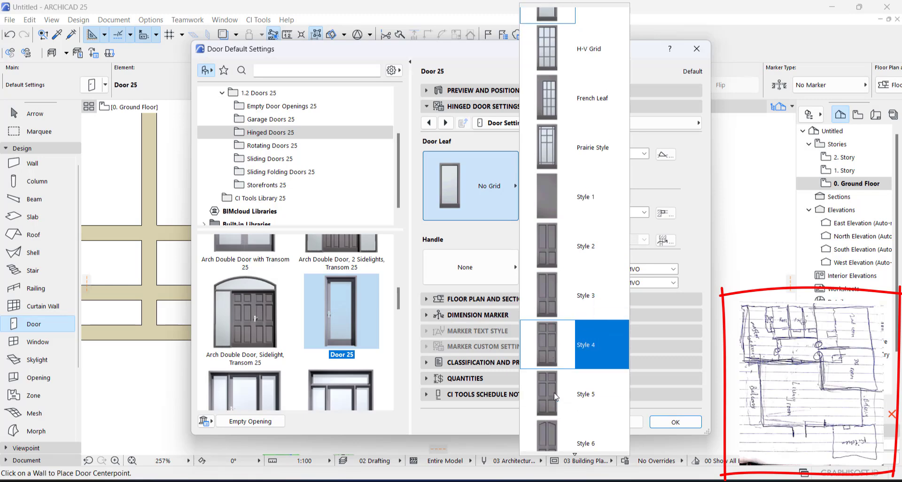
{"action": "scroll", "coordinate": [556, 329], "scroll_direction": "down", "scroll_amount": 4}
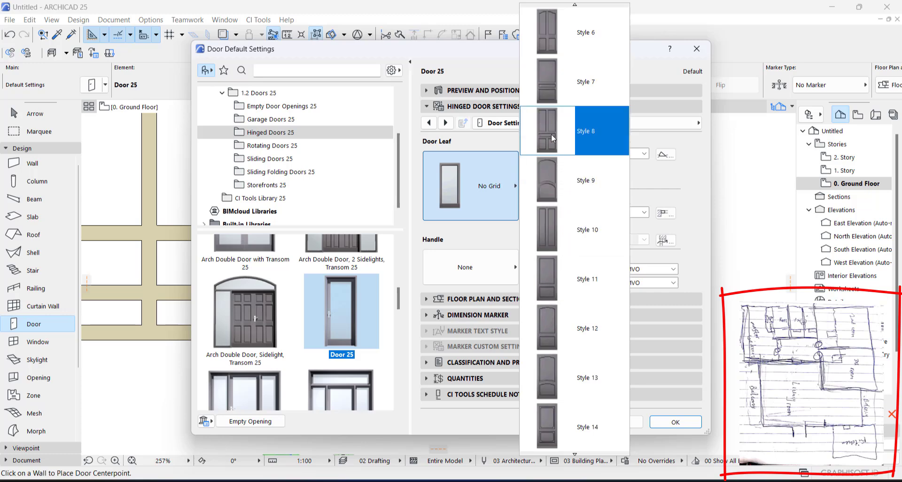
{"action": "left_click", "coordinate": [553, 138]}
Give the door Handle 7, review the remaining hinged door options and accept the default settings.
{"action": "left_click", "coordinate": [500, 267]}
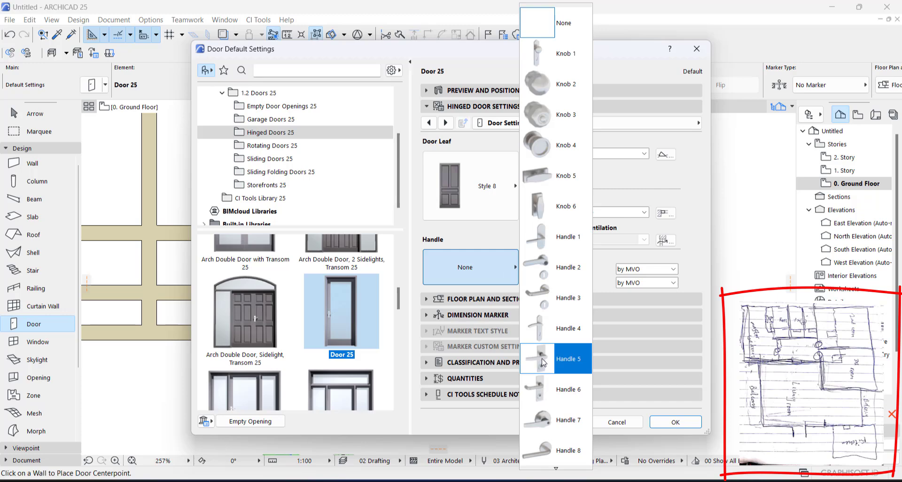
{"action": "left_click", "coordinate": [541, 423]}
{"action": "left_click", "coordinate": [445, 123]}
{"action": "left_click", "coordinate": [445, 123]}
{"action": "left_click", "coordinate": [446, 123]}
{"action": "left_click", "coordinate": [446, 123]}
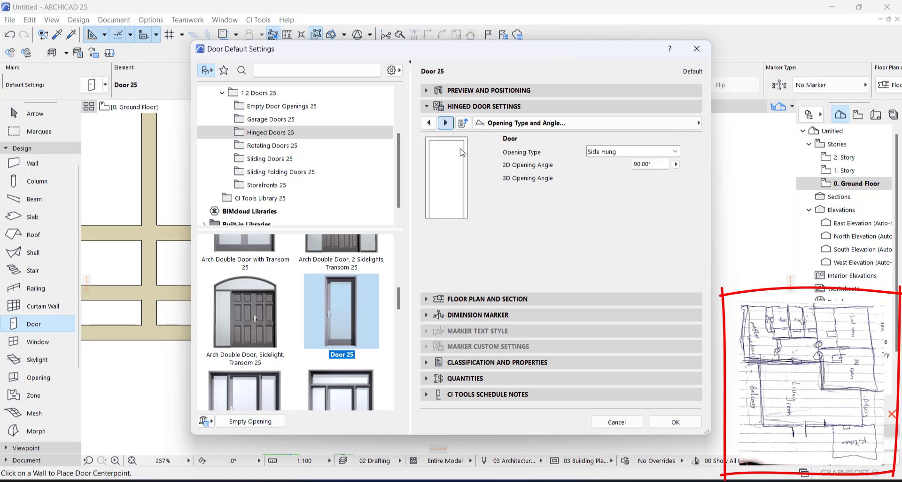
{"action": "left_click", "coordinate": [676, 422]}
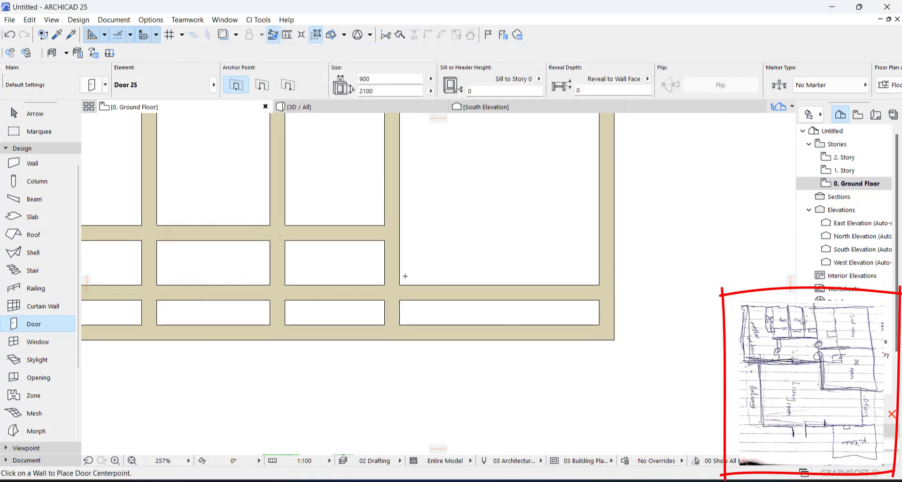
Place a 900 x 2100 door in the vertical wall at the corridor's right end, hinged at its upper jamb and swinging into the far-right room.
{"action": "scroll", "coordinate": [396, 273], "scroll_direction": "up", "scroll_amount": 2}
{"action": "scroll", "coordinate": [396, 272], "scroll_direction": "up", "scroll_amount": 1}
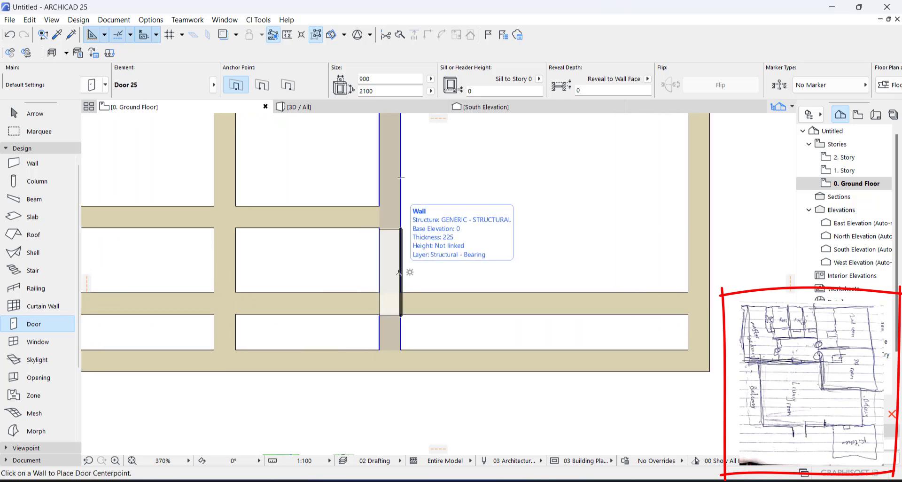
{"action": "left_click", "coordinate": [399, 273]}
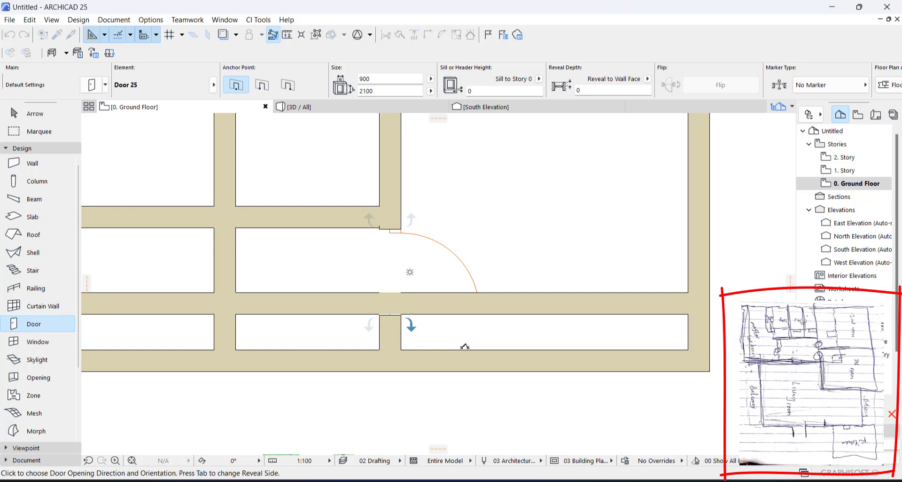
{"action": "left_click", "coordinate": [465, 347]}
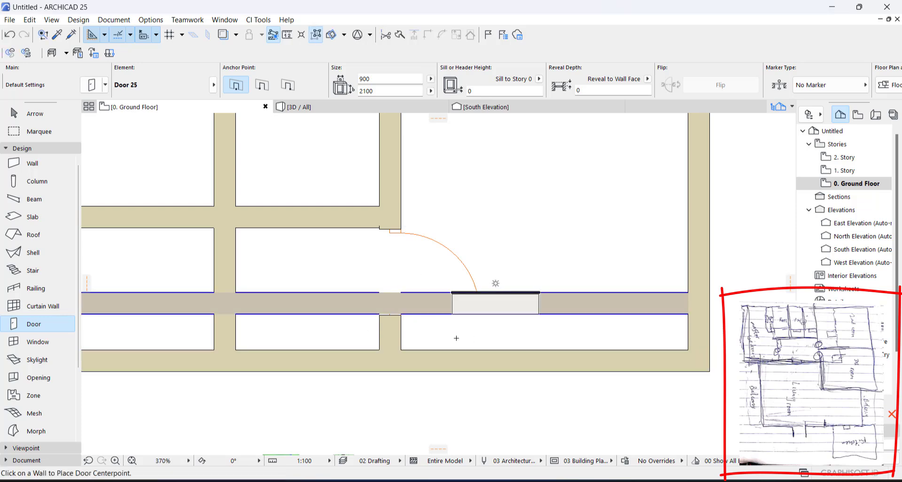
{"action": "key", "text": "Escape"}
Drag the horizontal wall that crosses the lower part of the door opening 250 vertically downward.
{"action": "scroll", "coordinate": [413, 301], "scroll_direction": "down", "scroll_amount": 2}
{"action": "scroll", "coordinate": [399, 304], "scroll_direction": "up", "scroll_amount": 2}
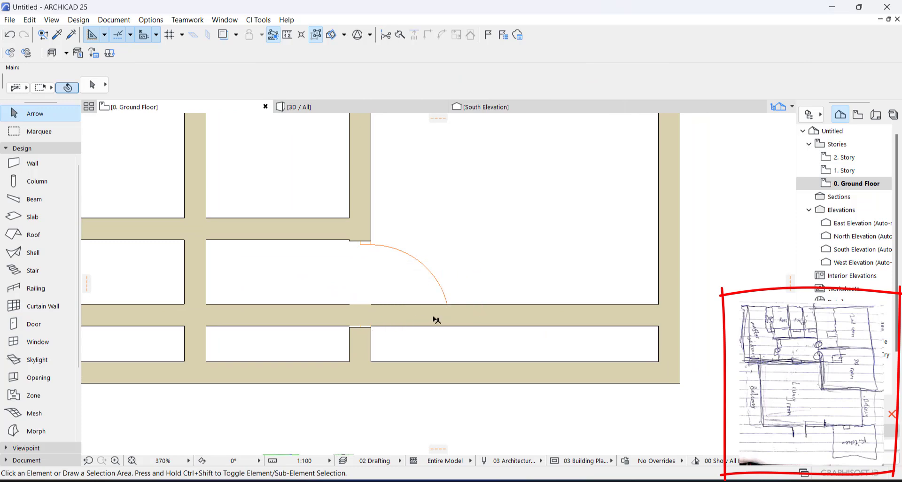
{"action": "left_click", "coordinate": [365, 316]}
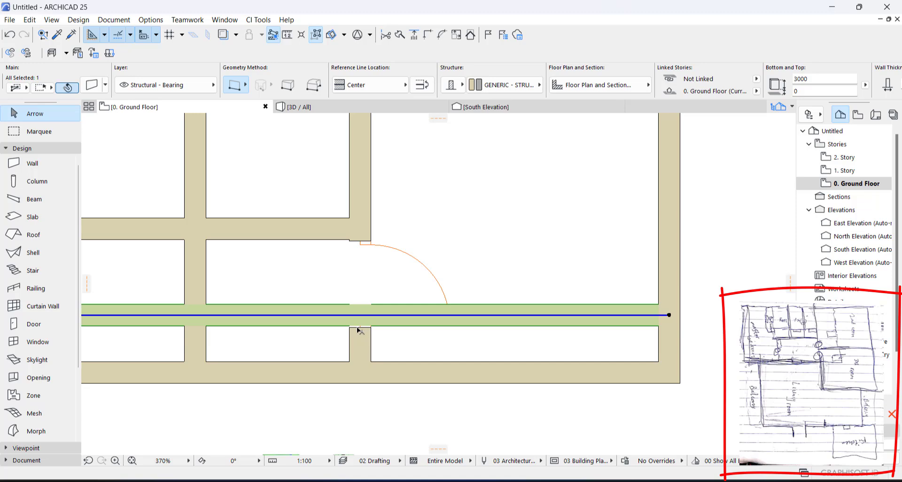
{"action": "key", "text": "ctrl+d"}
{"action": "left_click", "coordinate": [461, 305]}
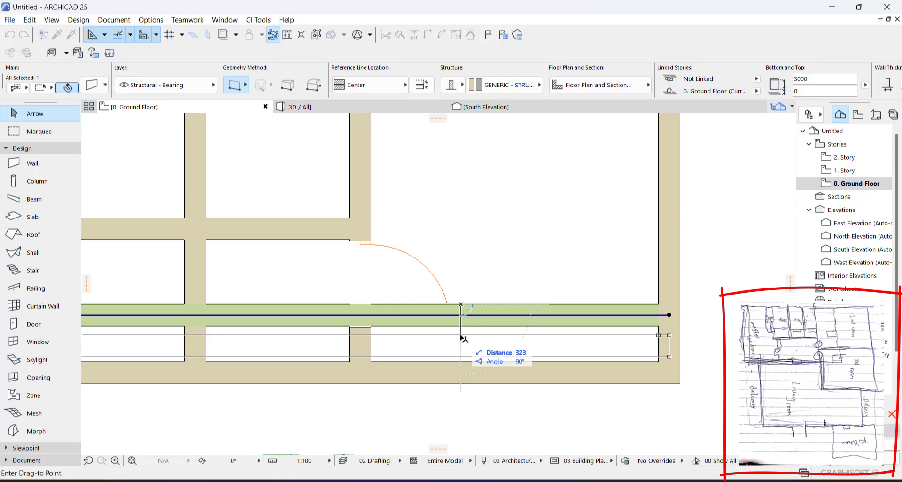
{"action": "type", "text": "2"}
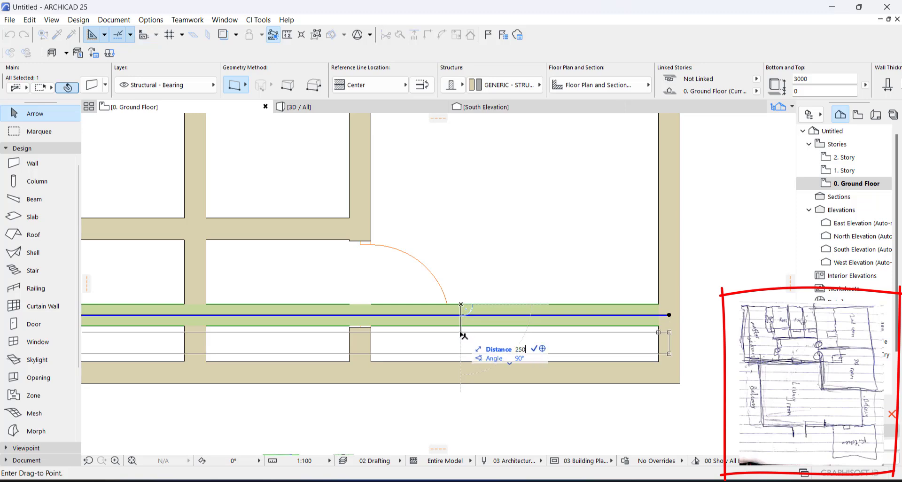
Move the selected long horizontal wall below the door downward by 250 mm.
{"action": "type", "text": "50"}
{"action": "key", "text": "Return"}
{"action": "scroll", "coordinate": [371, 329], "scroll_direction": "up", "scroll_amount": 5}
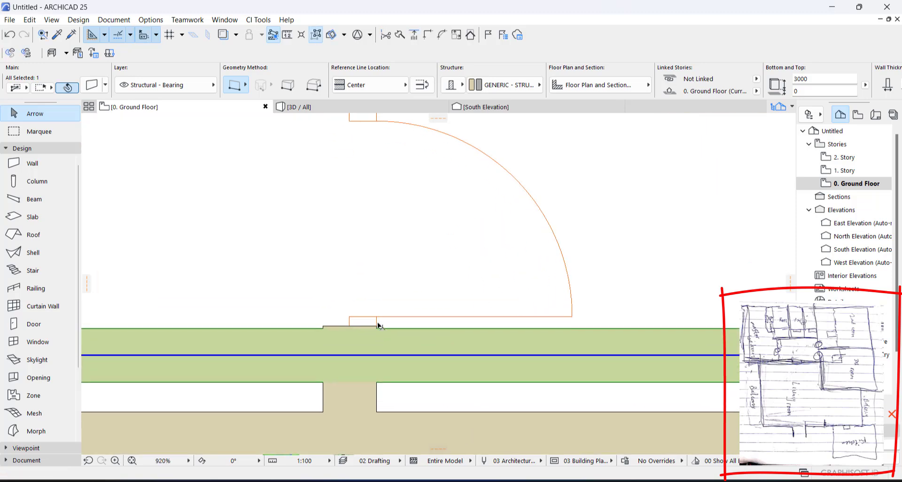
{"action": "scroll", "coordinate": [370, 332], "scroll_direction": "down", "scroll_amount": 3}
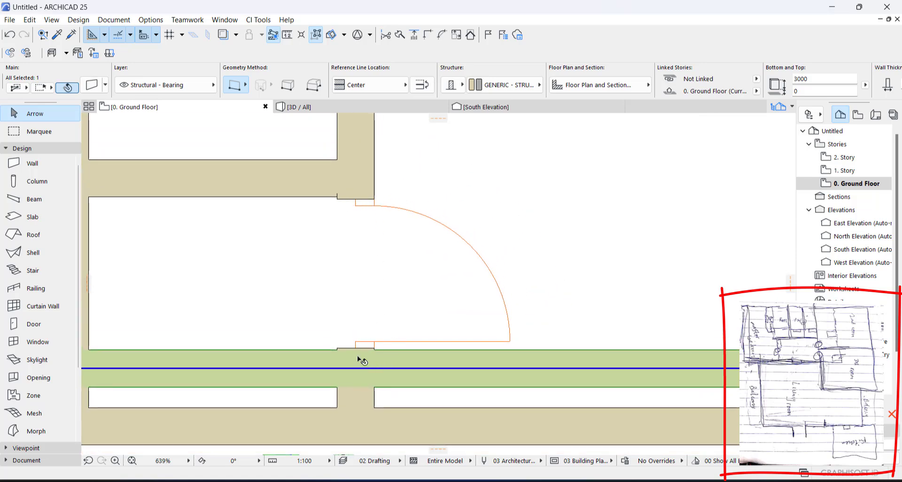
{"action": "scroll", "coordinate": [381, 310], "scroll_direction": "down", "scroll_amount": 4}
{"action": "scroll", "coordinate": [512, 302], "scroll_direction": "down", "scroll_amount": 4}
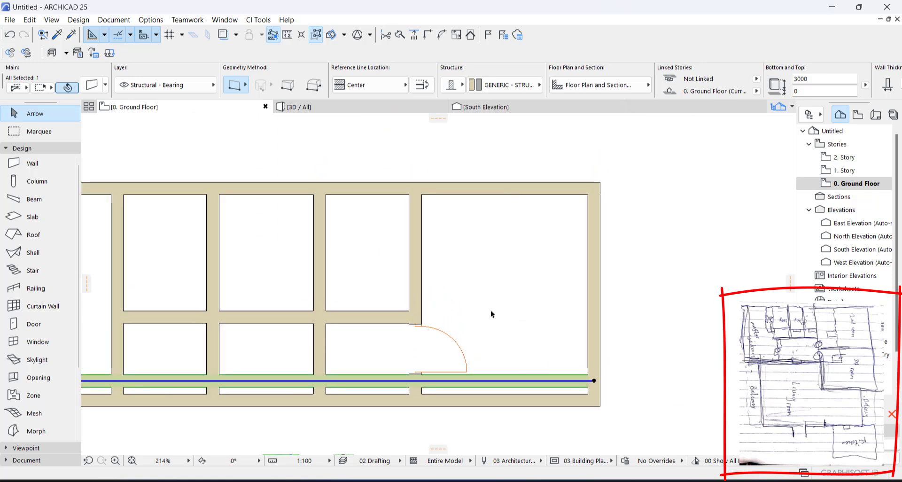
{"action": "left_click", "coordinate": [404, 360]}
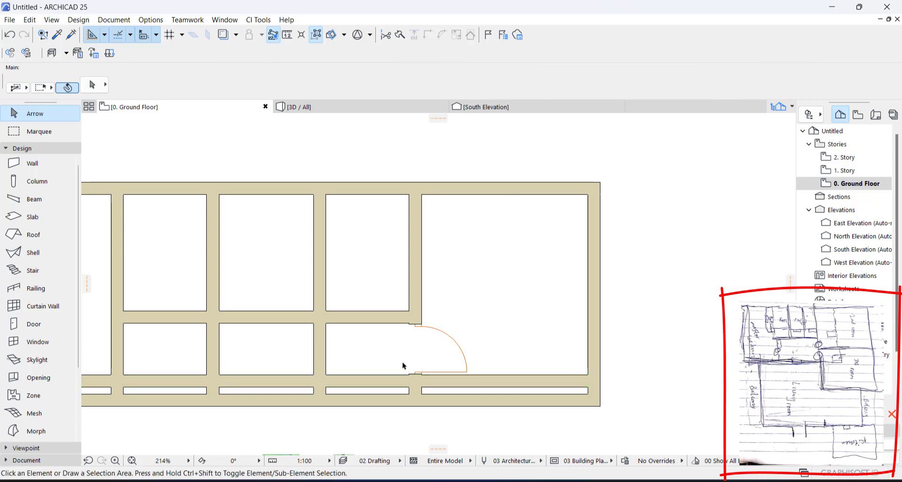
Remove the inner lower horizontal wall from the left exterior wall up to the wall containing the door.
{"action": "scroll", "coordinate": [413, 397], "scroll_direction": "up", "scroll_amount": 4}
{"action": "scroll", "coordinate": [517, 296], "scroll_direction": "down", "scroll_amount": 4}
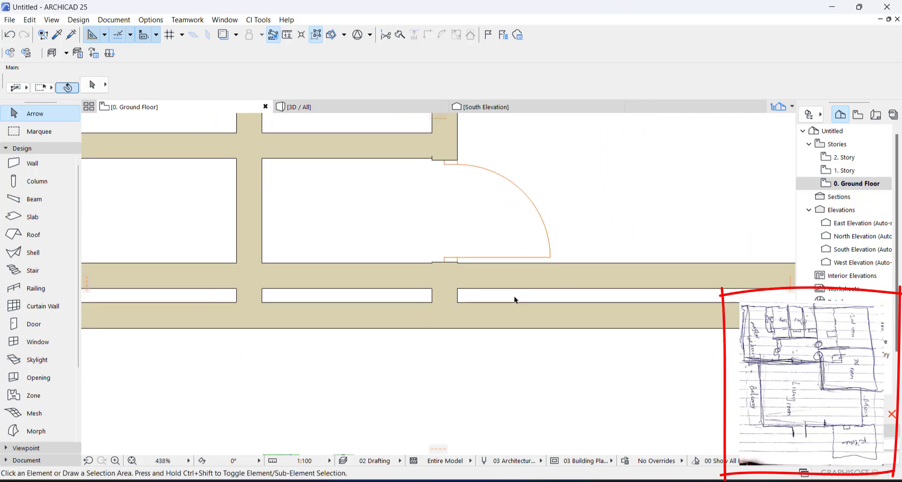
{"action": "mouse_move", "coordinate": [430, 292]}
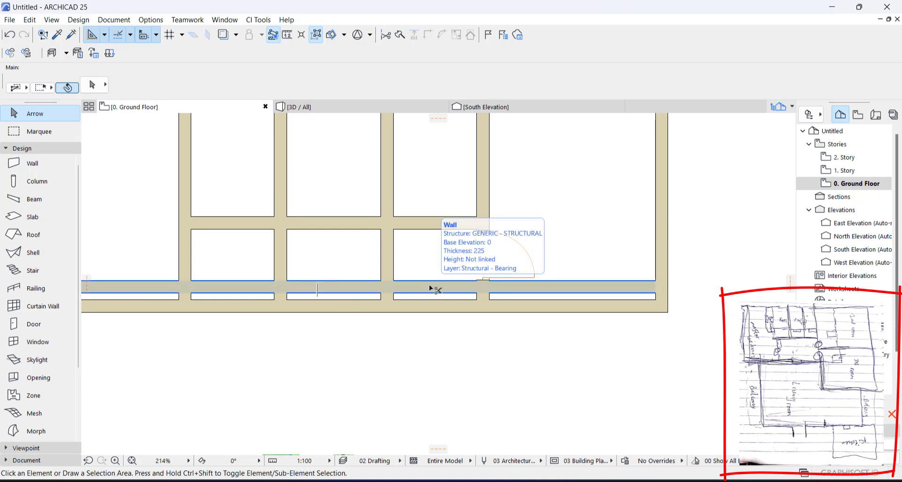
{"action": "middle_click_drag", "start_coordinate": [327, 266], "coordinate": [471, 295]}
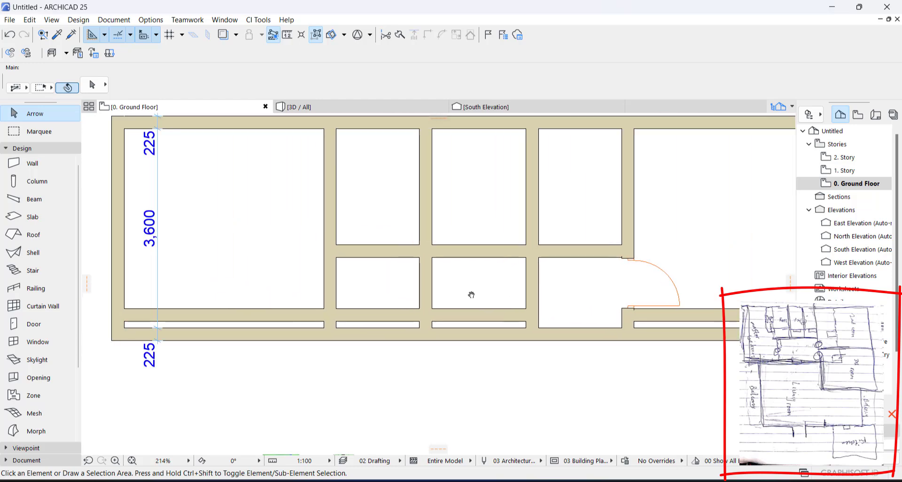
{"action": "left_click", "coordinate": [451, 313]}
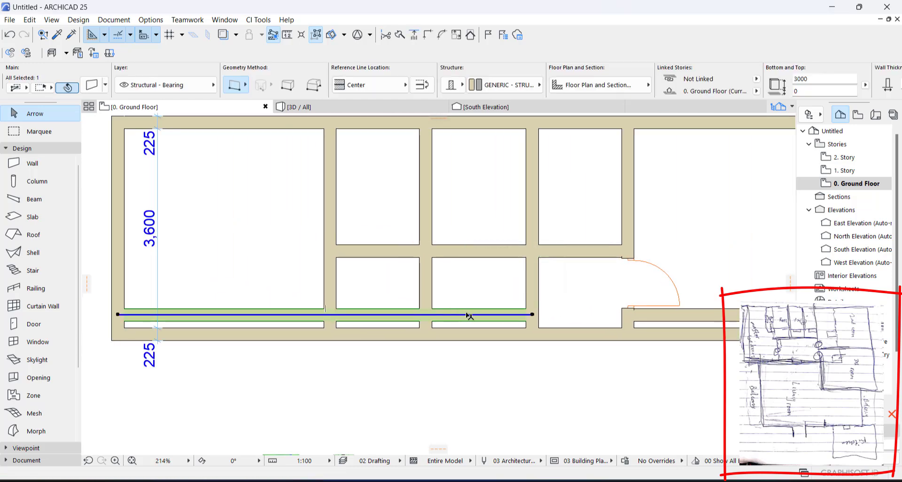
{"action": "key", "text": "Delete"}
{"action": "scroll", "coordinate": [323, 311], "scroll_direction": "down", "scroll_amount": 3}
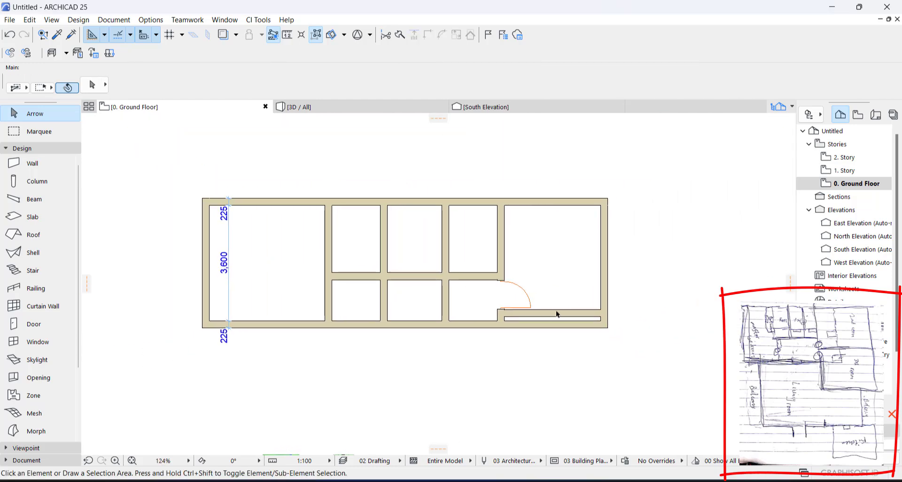
Copy the short horizontal wall below the door room 3225 mm straight down.
{"action": "scroll", "coordinate": [524, 296], "scroll_direction": "up", "scroll_amount": 5}
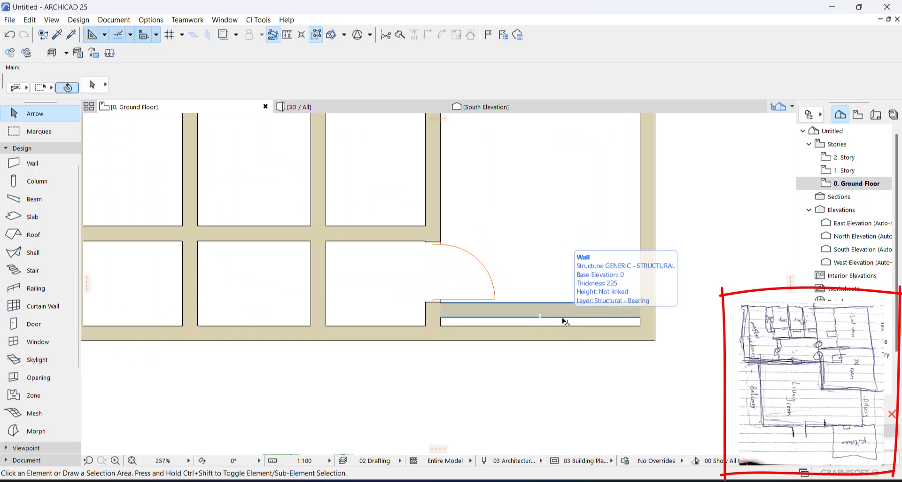
{"action": "scroll", "coordinate": [564, 320], "scroll_direction": "down", "scroll_amount": 3}
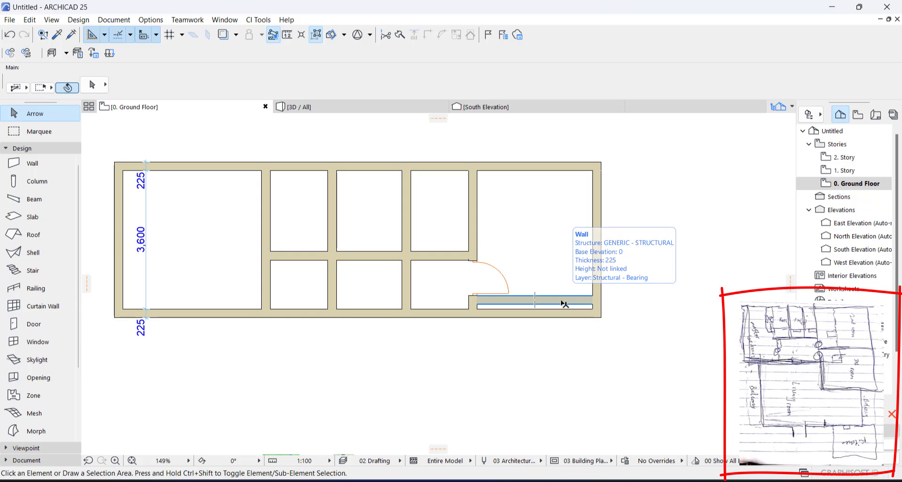
{"action": "scroll", "coordinate": [564, 304], "scroll_direction": "up", "scroll_amount": 3}
{"action": "left_click", "coordinate": [523, 266]}
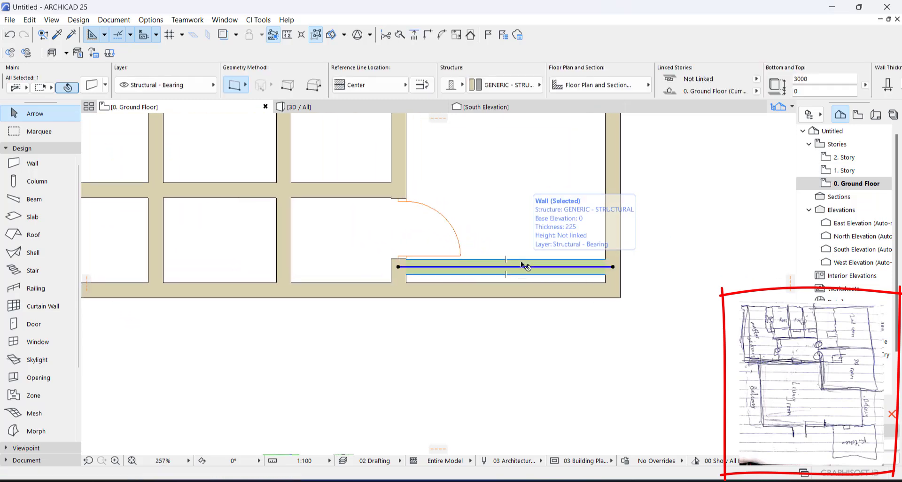
{"action": "scroll", "coordinate": [525, 266], "scroll_direction": "down", "scroll_amount": 3}
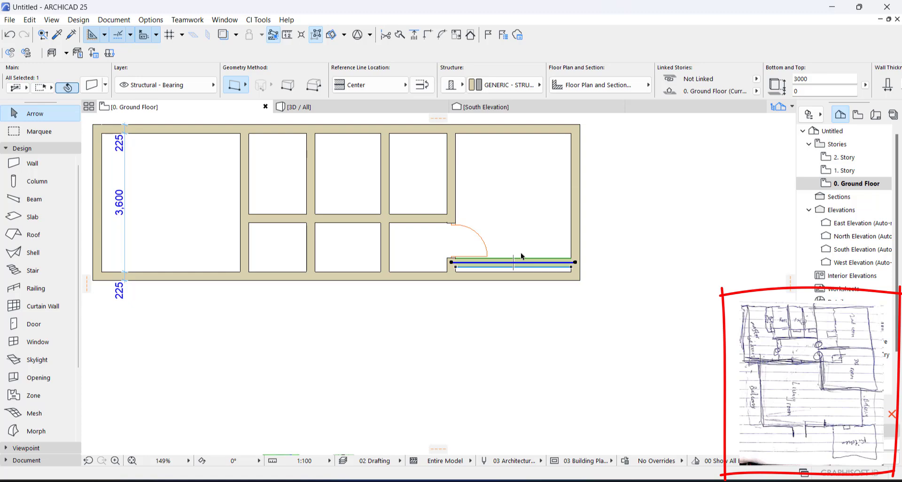
{"action": "key", "text": "ctrl+d"}
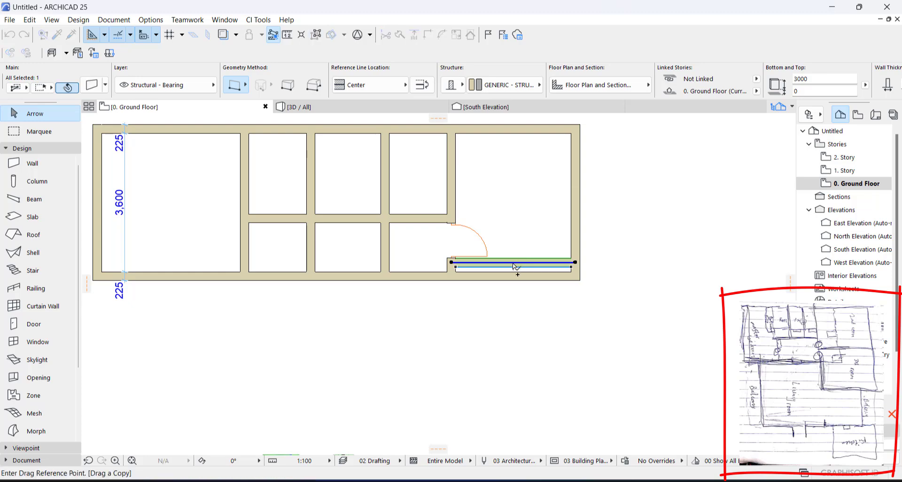
{"action": "left_click", "coordinate": [512, 263]}
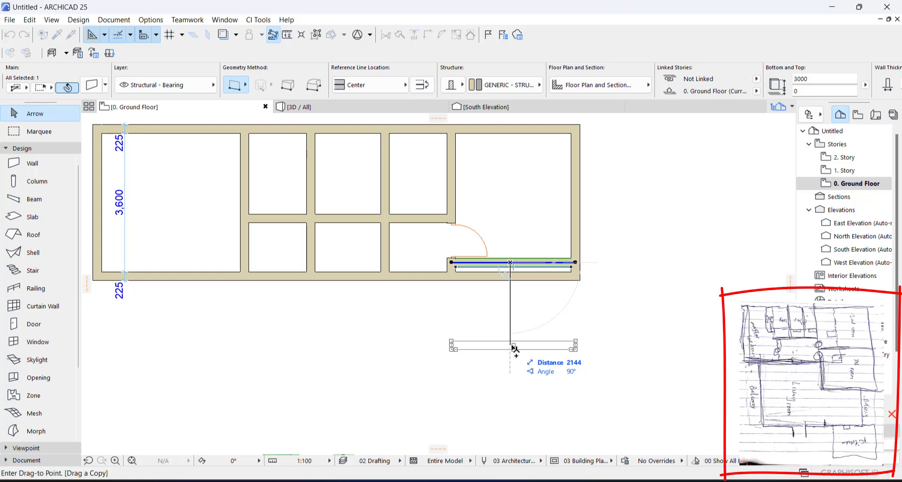
{"action": "type", "text": "3225"}
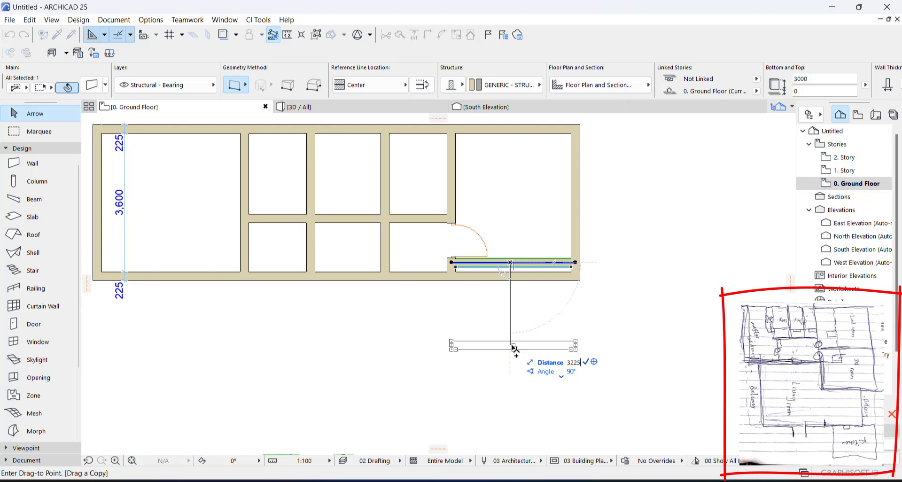
{"action": "key", "text": "Return"}
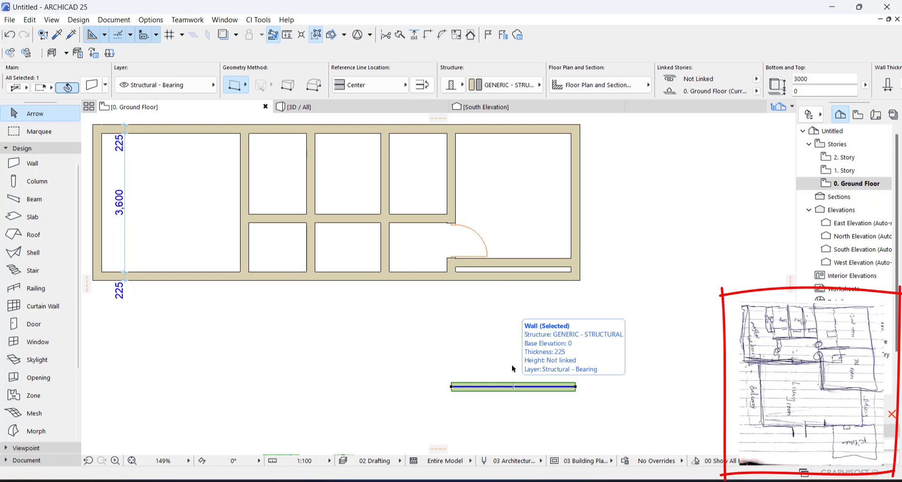
{"action": "key", "text": "Escape"}
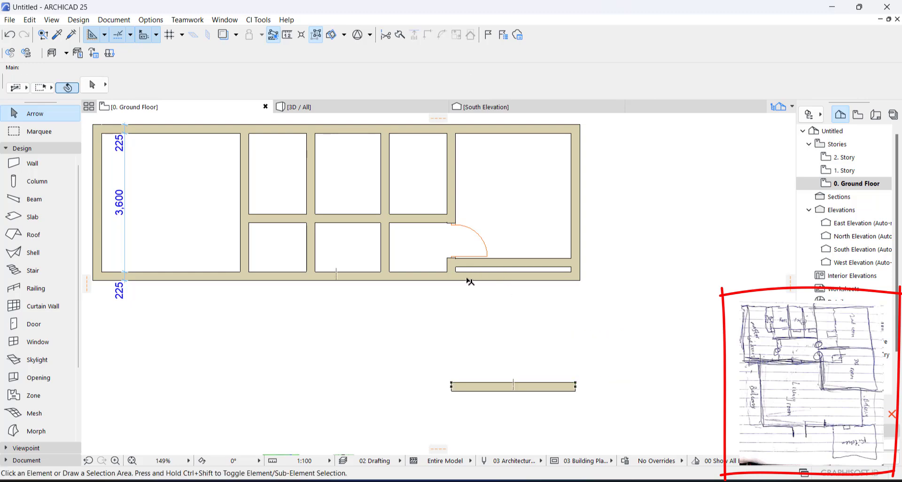
Remove the outer wall segment just below the door room and intersect the right exterior wall with the copied lower wall.
{"action": "left_click", "coordinate": [473, 279]}
{"action": "key", "text": "Delete"}
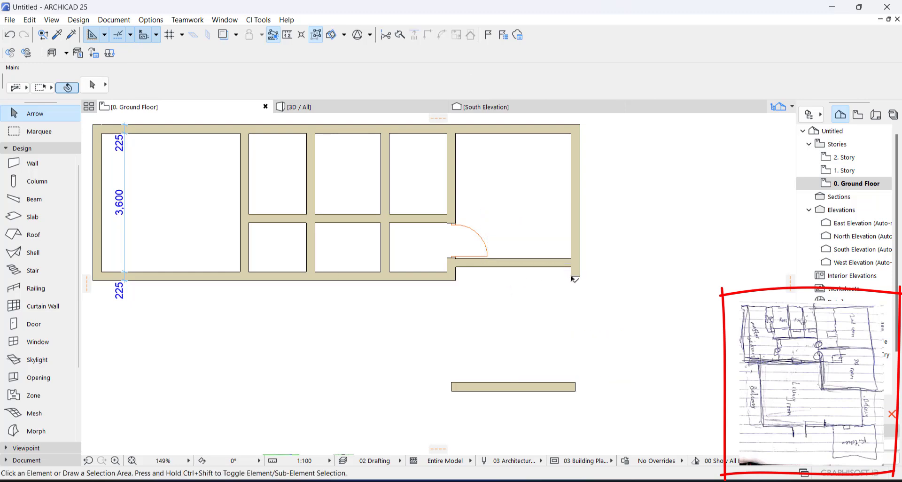
{"action": "left_click", "coordinate": [578, 237]}
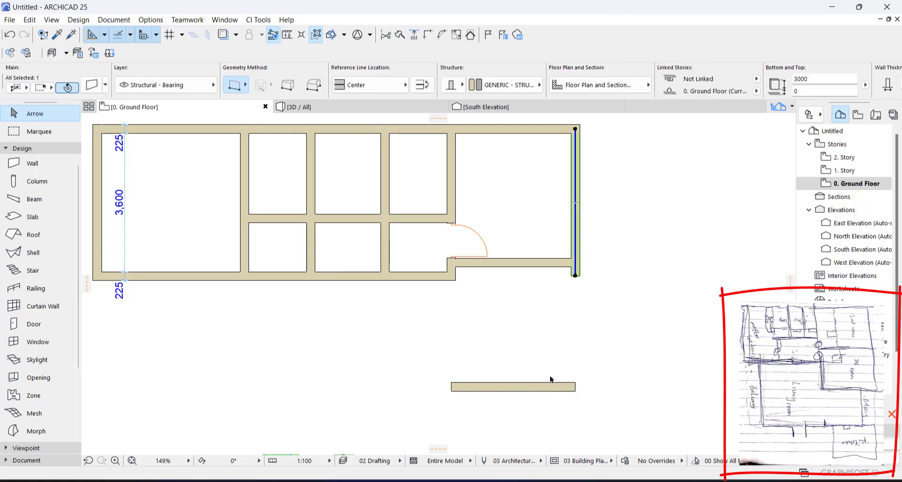
{"action": "left_click", "coordinate": [537, 389], "text": "shift"}
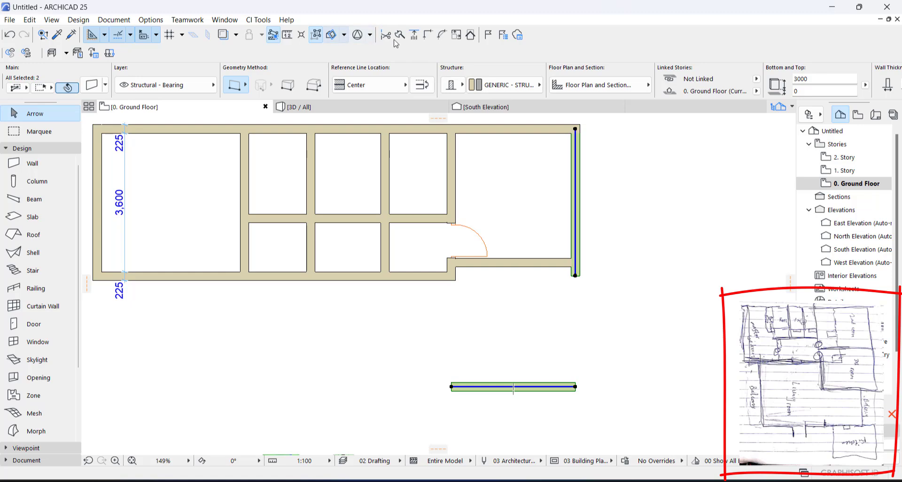
{"action": "left_click", "coordinate": [427, 34]}
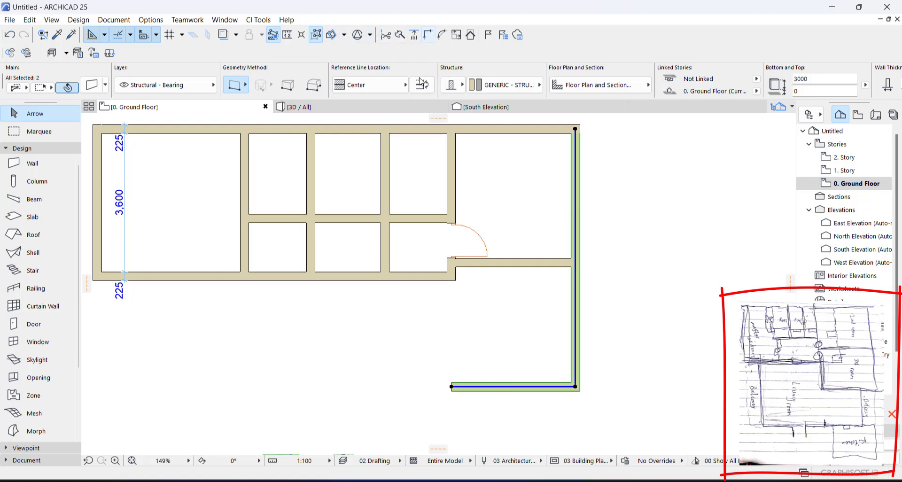
{"action": "left_click", "coordinate": [509, 142]}
{"action": "scroll", "coordinate": [509, 142], "scroll_direction": "down", "scroll_amount": 5}
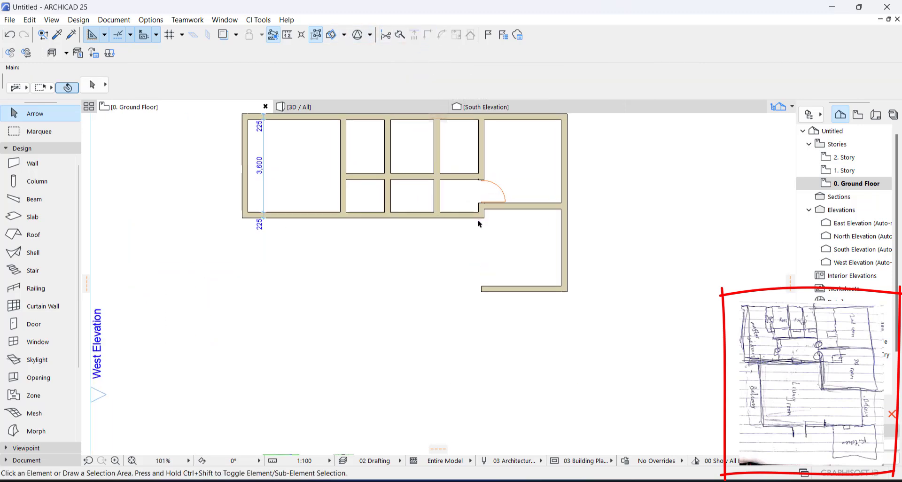
Intersect the vertical wall containing the door with the copied lower wall to close the new room's lower-left corner.
{"action": "scroll", "coordinate": [483, 212], "scroll_direction": "up", "scroll_amount": 5}
{"action": "left_click", "coordinate": [484, 202]}
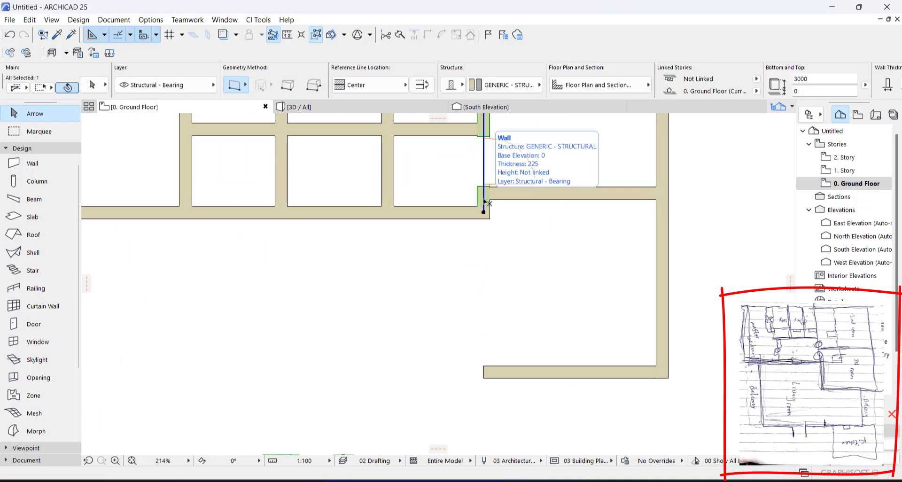
{"action": "left_click", "coordinate": [524, 377], "text": "shift"}
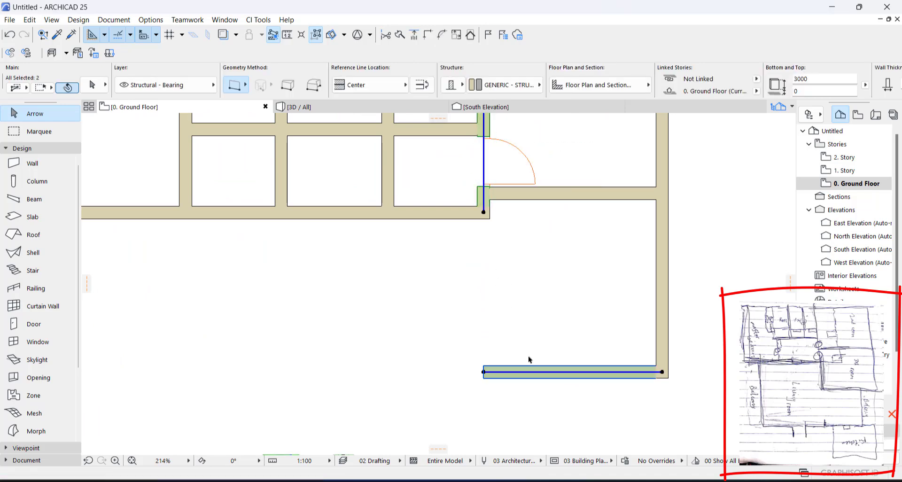
{"action": "left_click", "coordinate": [427, 34]}
{"action": "left_click", "coordinate": [504, 252]}
{"action": "scroll", "coordinate": [505, 252], "scroll_direction": "down", "scroll_amount": 3}
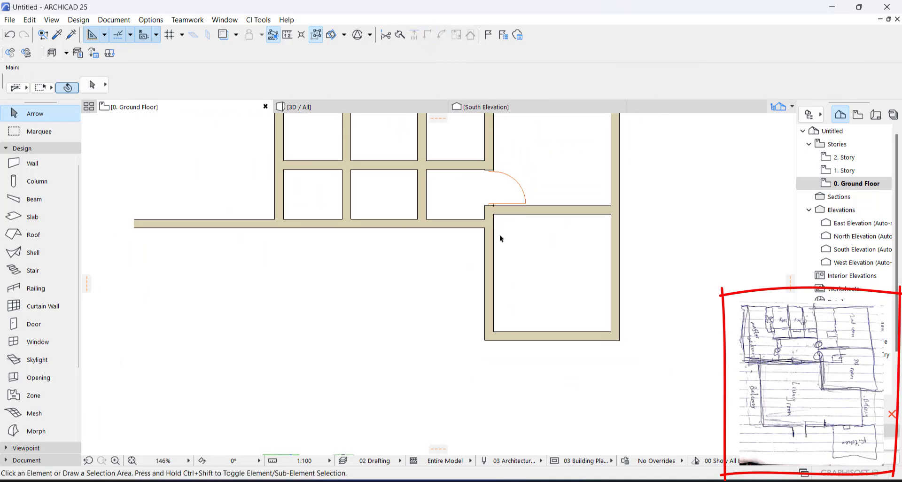
{"action": "scroll", "coordinate": [552, 227], "scroll_direction": "down", "scroll_amount": 3}
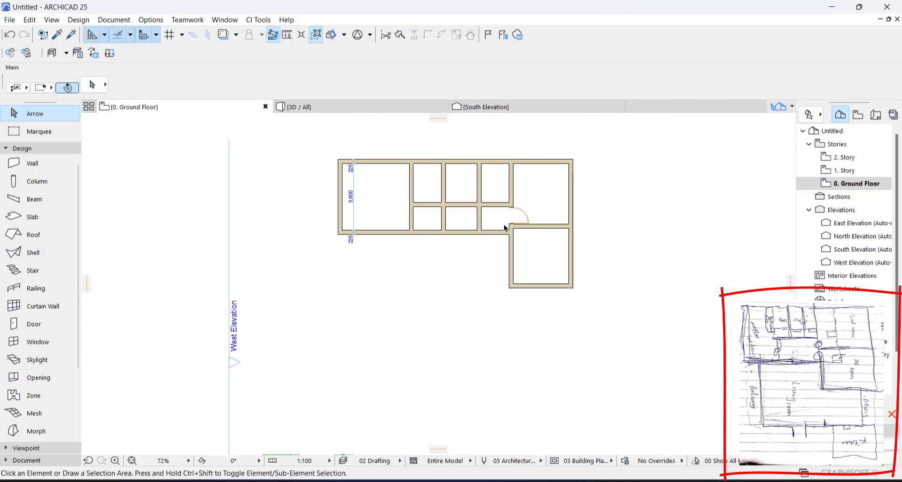
{"action": "scroll", "coordinate": [562, 151], "scroll_direction": "up", "scroll_amount": 2}
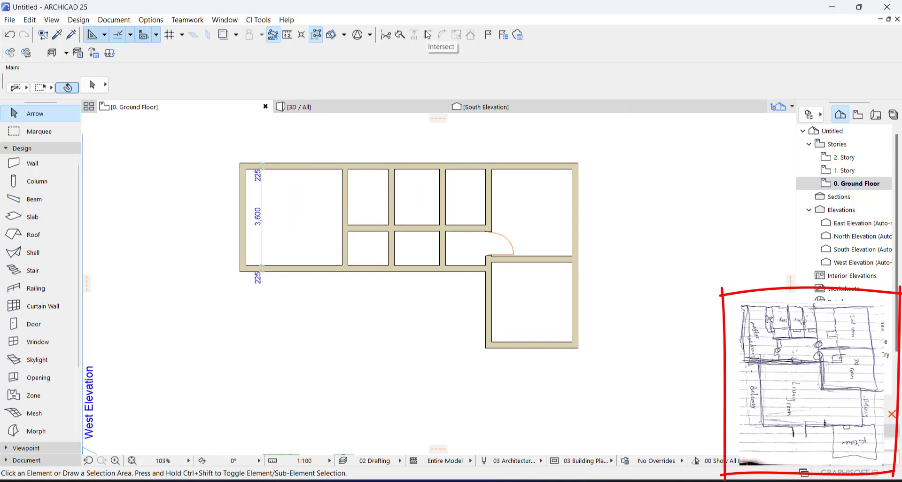
Try a 1200 mm radius fillet on the upper-right exterior wall corner and undo it.
{"action": "scroll", "coordinate": [625, 188], "scroll_direction": "up", "scroll_amount": 2}
{"action": "scroll", "coordinate": [507, 215], "scroll_direction": "up", "scroll_amount": 1}
{"action": "left_click", "coordinate": [524, 215]}
{"action": "left_click", "coordinate": [548, 240], "text": "shift"}
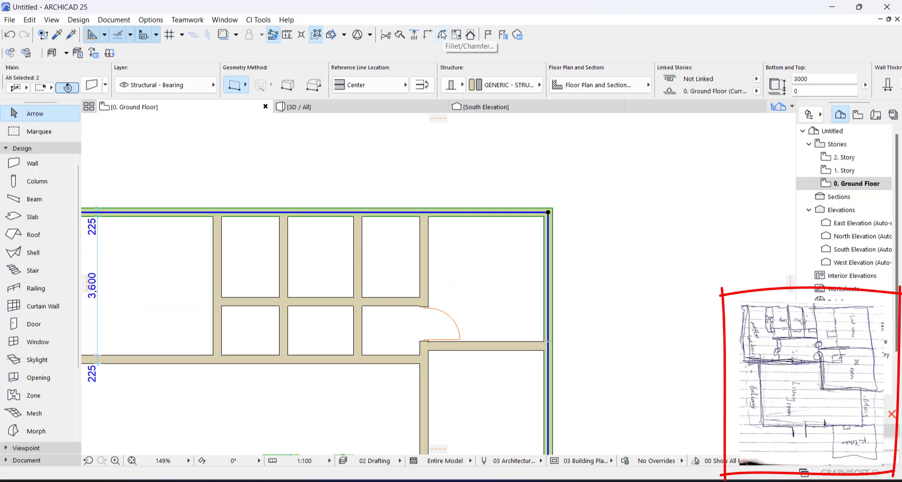
{"action": "left_click", "coordinate": [443, 35]}
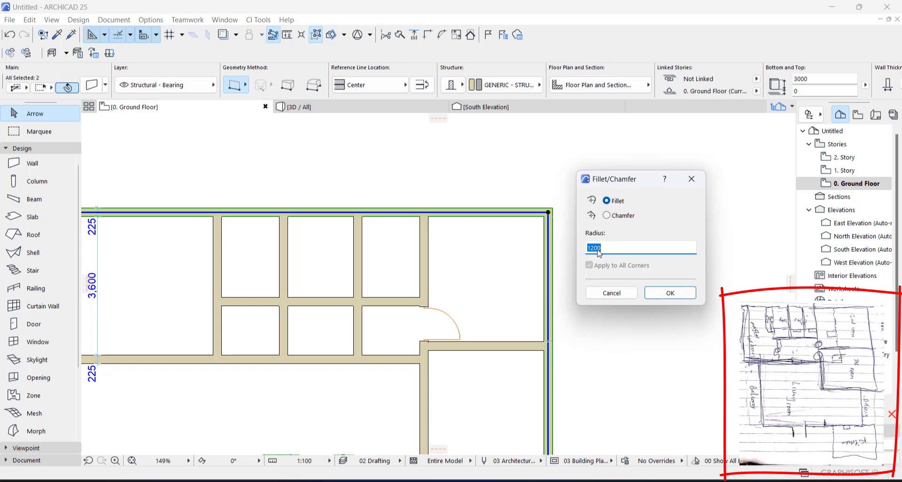
{"action": "left_click", "coordinate": [667, 294]}
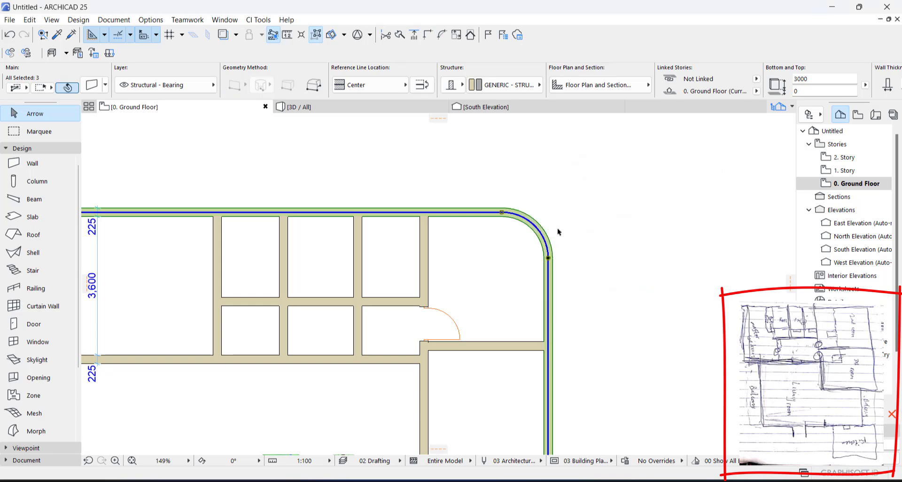
{"action": "key", "text": "ctrl+z"}
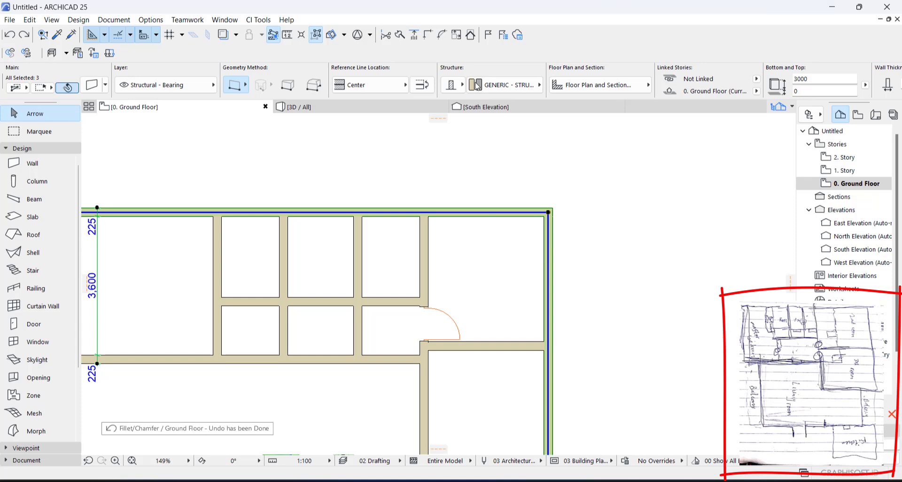
Chamfer the upper-right corner between the two selected exterior walls using a value of 1200 mm.
{"action": "left_click", "coordinate": [442, 35]}
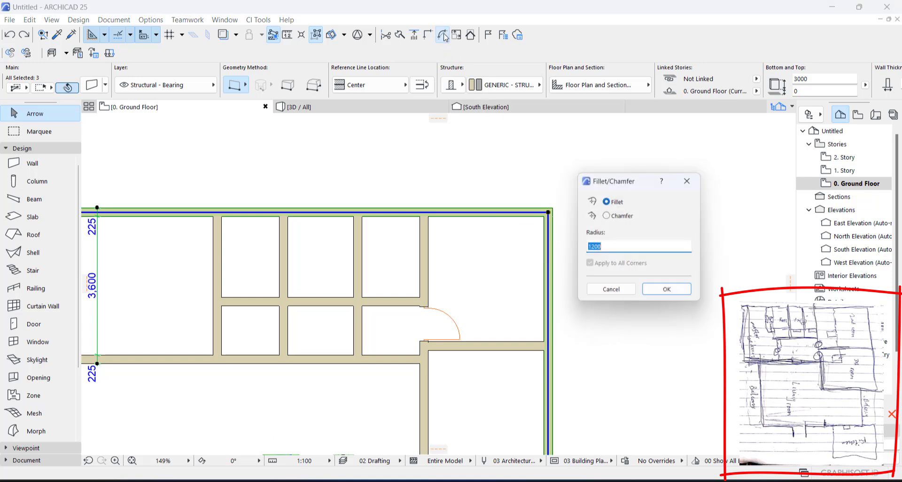
{"action": "left_click", "coordinate": [607, 215]}
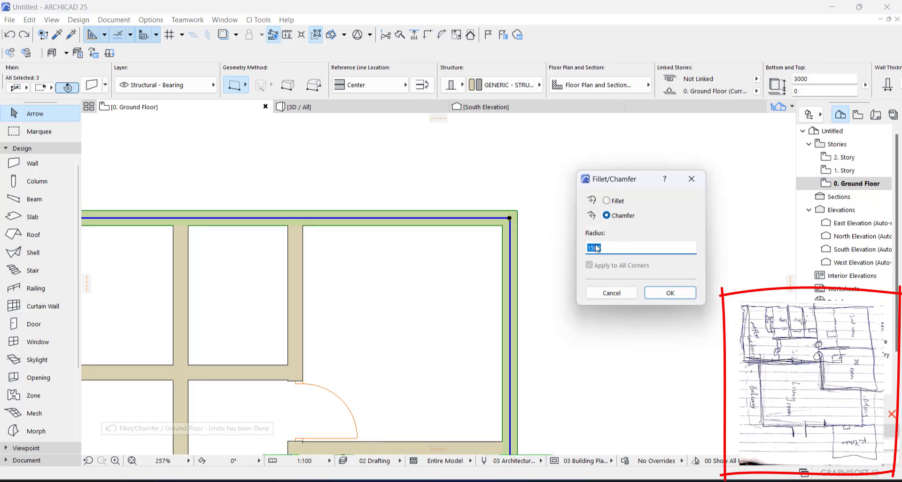
{"action": "left_click", "coordinate": [662, 295]}
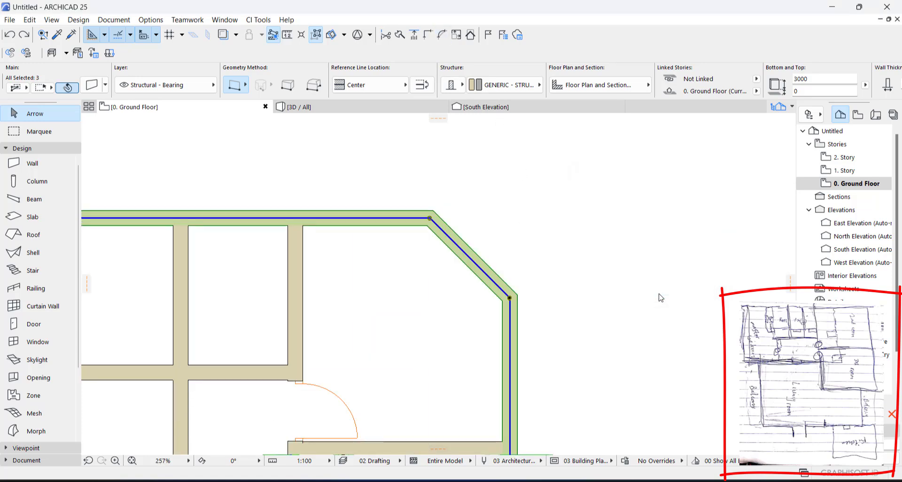
Undo the chamfer to restore the square upper-right exterior wall corner and clear the wall selection.
{"action": "key", "text": "Escape"}
{"action": "scroll", "coordinate": [509, 239], "scroll_direction": "down", "scroll_amount": 5}
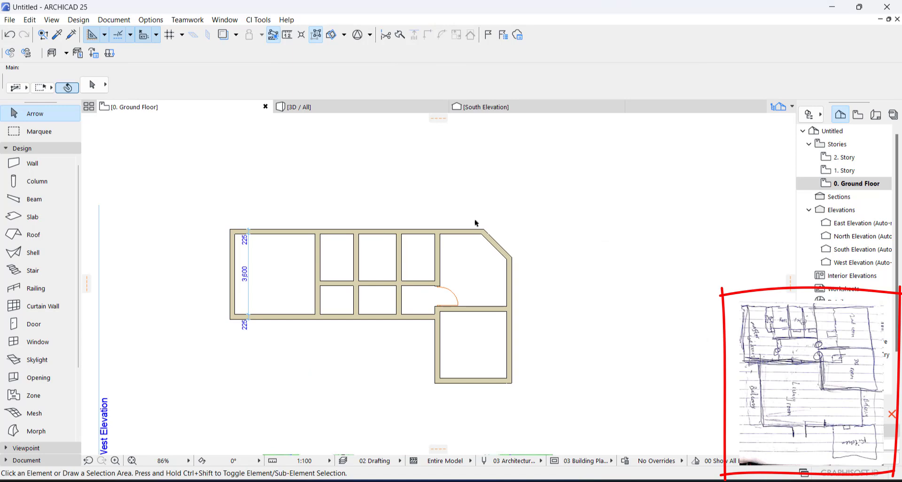
{"action": "key", "text": "ctrl+z"}
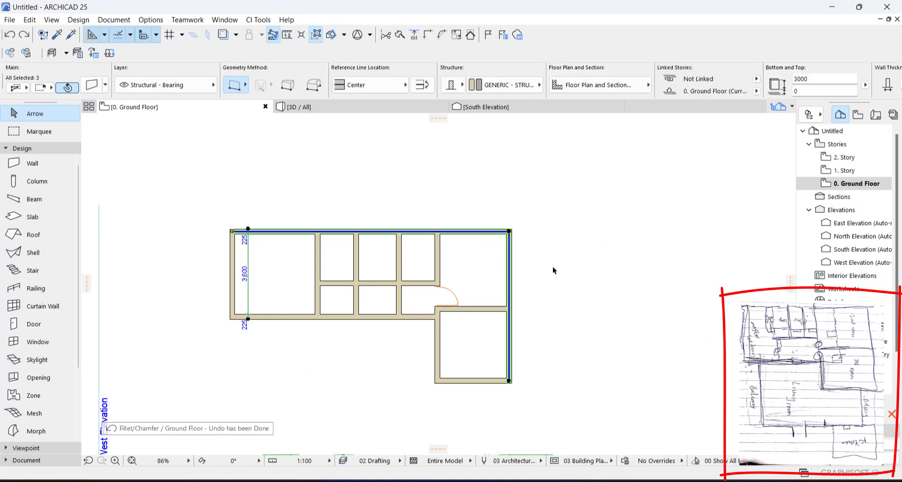
{"action": "key", "text": "Escape"}
{"action": "scroll", "coordinate": [470, 329], "scroll_direction": "up", "scroll_amount": 2}
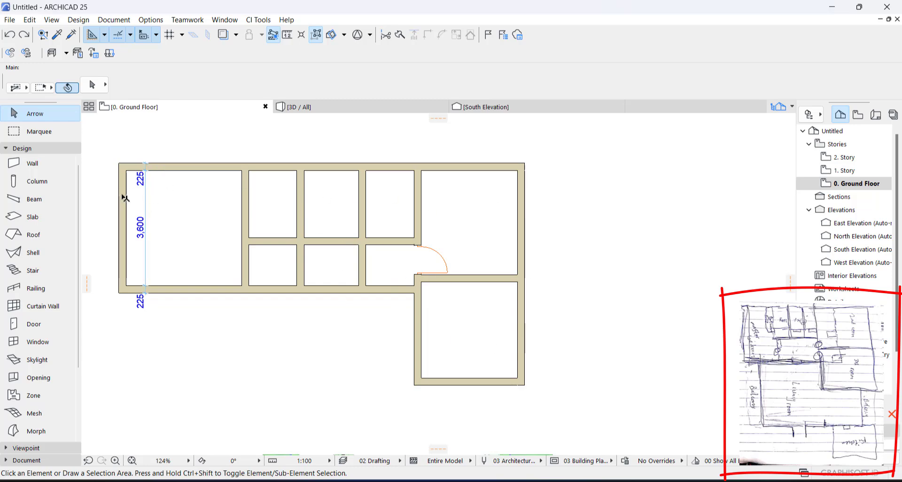
{"action": "left_click", "coordinate": [146, 198]}
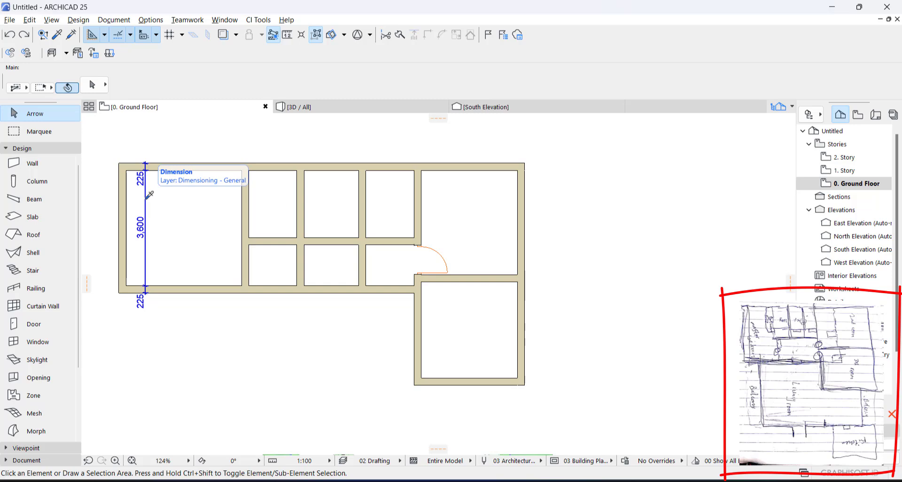
{"action": "left_click", "coordinate": [149, 195], "text": "alt"}
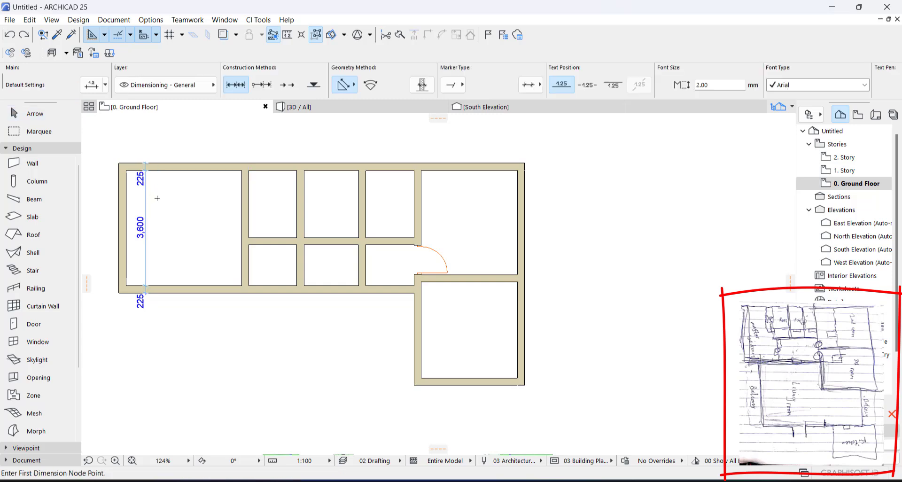
{"action": "scroll", "coordinate": [148, 194], "scroll_direction": "up", "scroll_amount": 3}
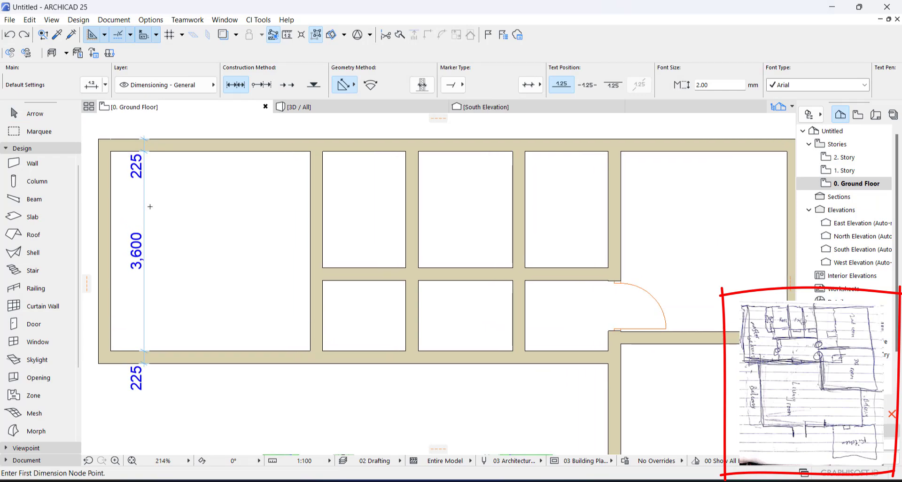
{"action": "scroll", "coordinate": [223, 218], "scroll_direction": "down", "scroll_amount": 2}
{"action": "scroll", "coordinate": [223, 219], "scroll_direction": "down", "scroll_amount": 2}
{"action": "key", "text": "Escape"}
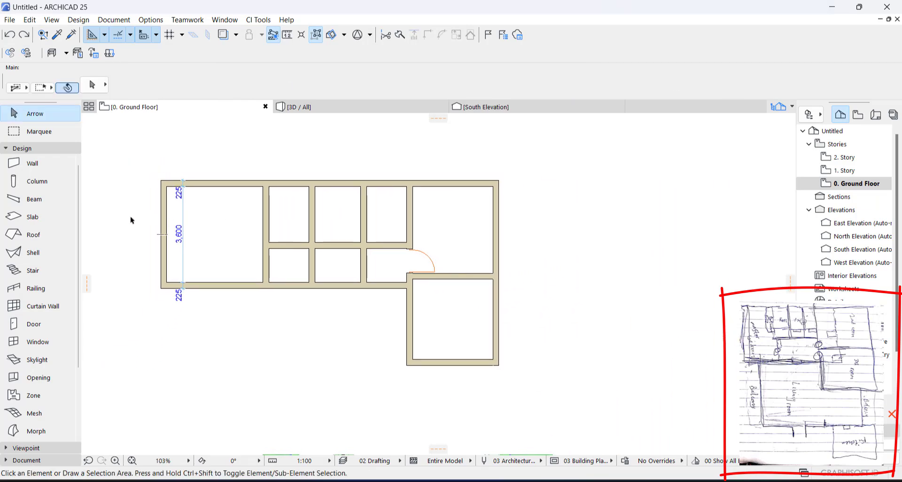
{"action": "left_click", "coordinate": [32, 150]}
{"action": "left_click", "coordinate": [28, 174]}
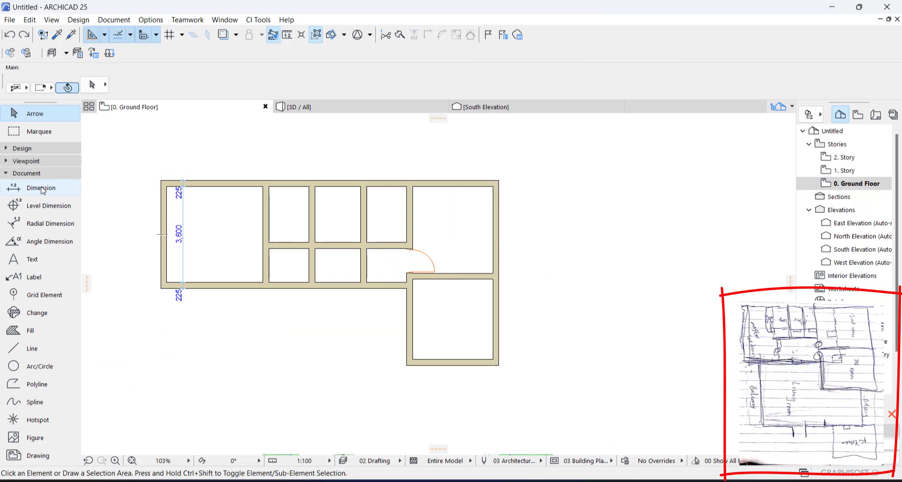
{"action": "left_click", "coordinate": [46, 190]}
{"action": "scroll", "coordinate": [235, 233], "scroll_direction": "up", "scroll_amount": 3}
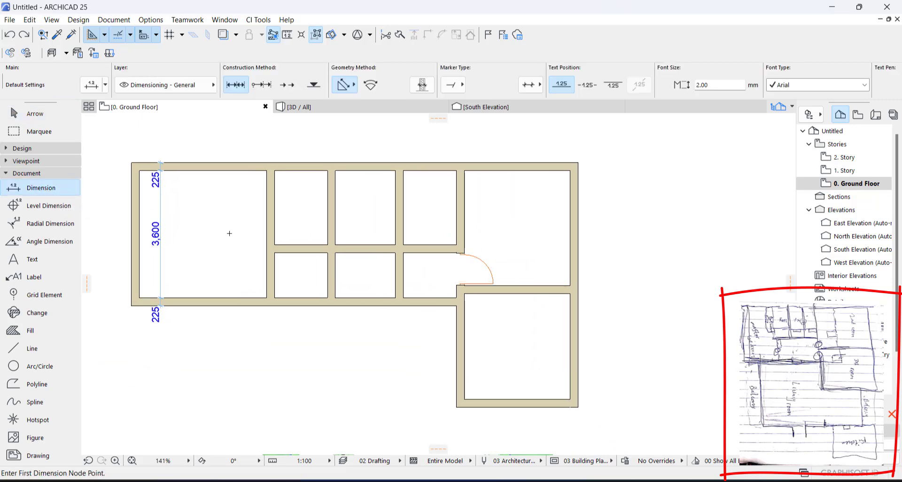
{"action": "middle_click_drag", "start_coordinate": [227, 230], "coordinate": [335, 257]}
{"action": "scroll", "coordinate": [254, 234], "scroll_direction": "up", "scroll_amount": 2}
{"action": "key", "text": "Escape"}
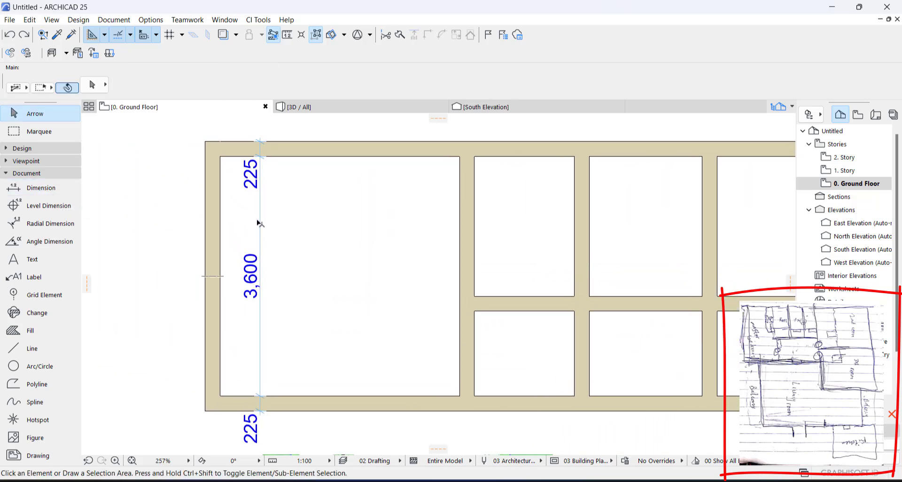
Set the vertical dimension's text in the leftmost room to the Stylus BT font, 1.50 mm size and black pen 1.
{"action": "left_click", "coordinate": [261, 219]}
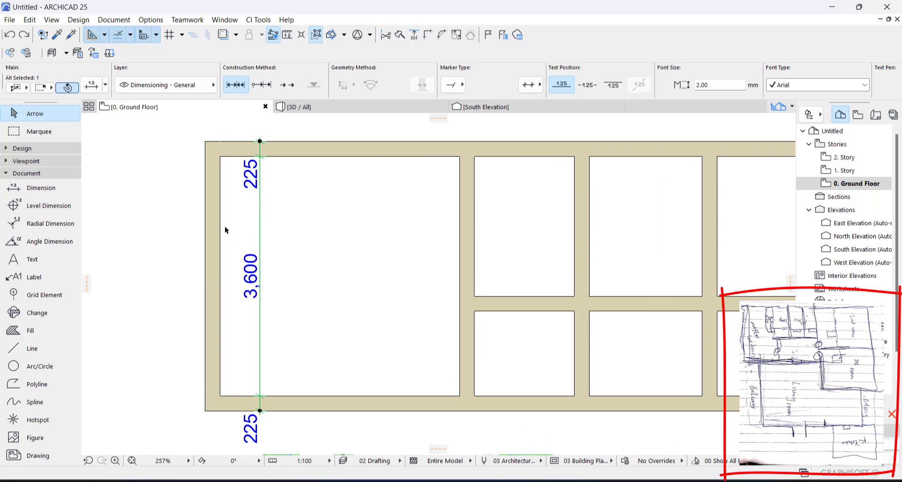
{"action": "left_click", "coordinate": [91, 85]}
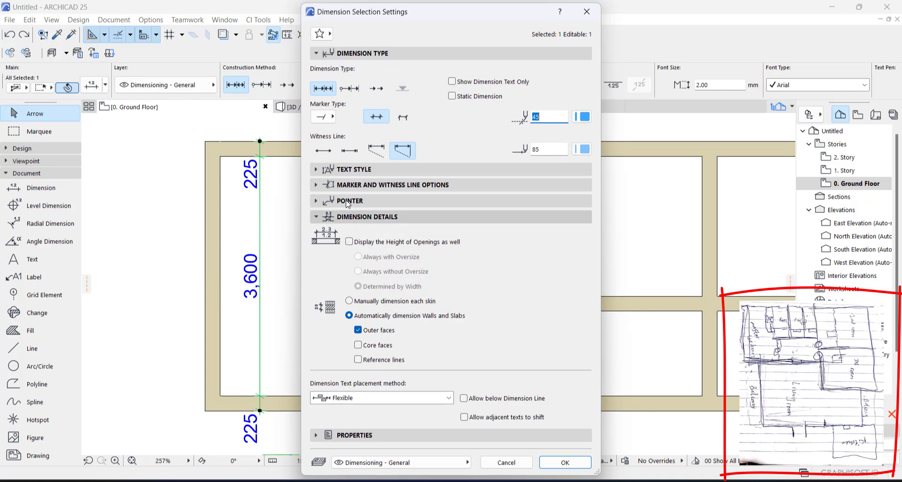
{"action": "left_click", "coordinate": [356, 170]}
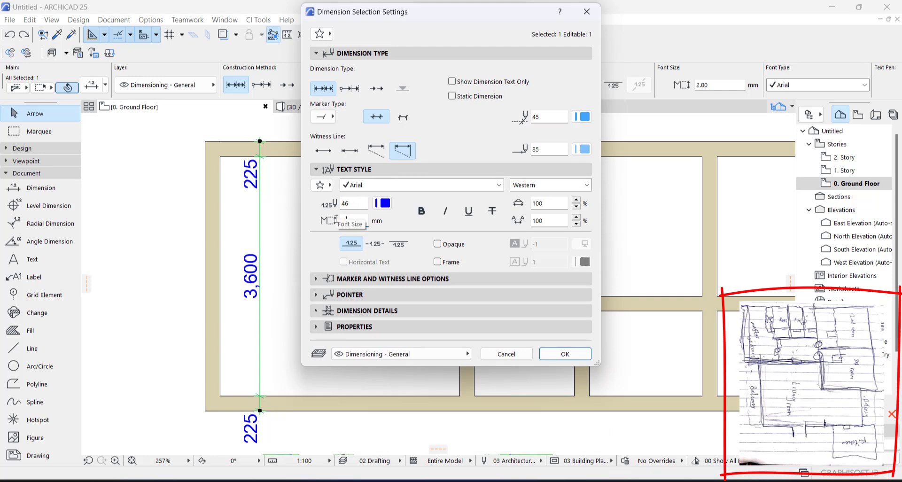
{"action": "type", "text": "1.50"}
{"action": "left_click", "coordinate": [361, 185]}
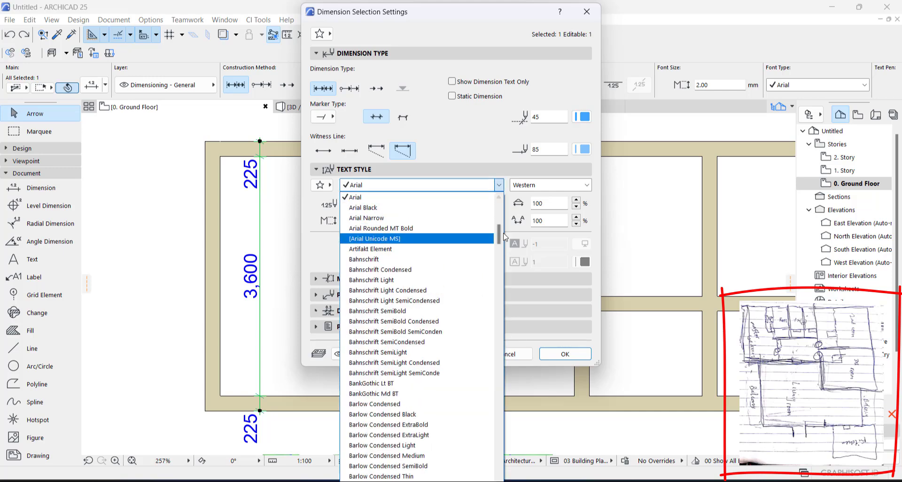
{"action": "left_click", "coordinate": [500, 205]}
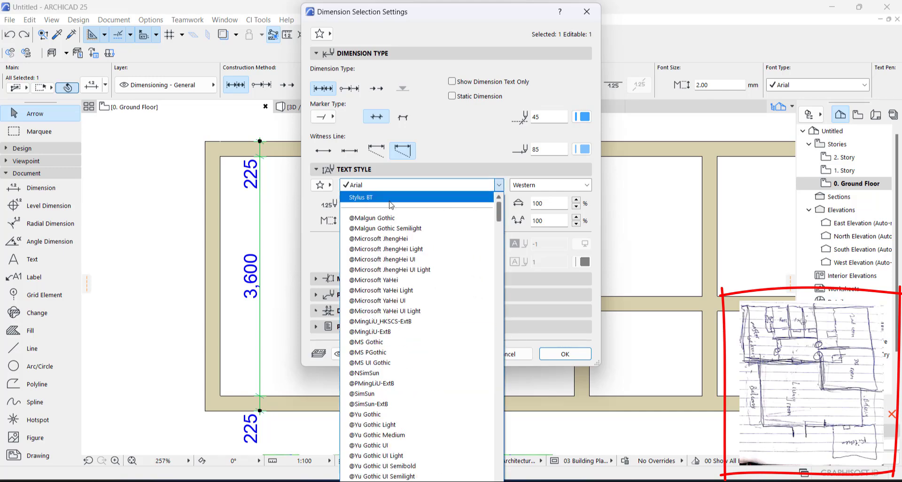
{"action": "left_click", "coordinate": [354, 198]}
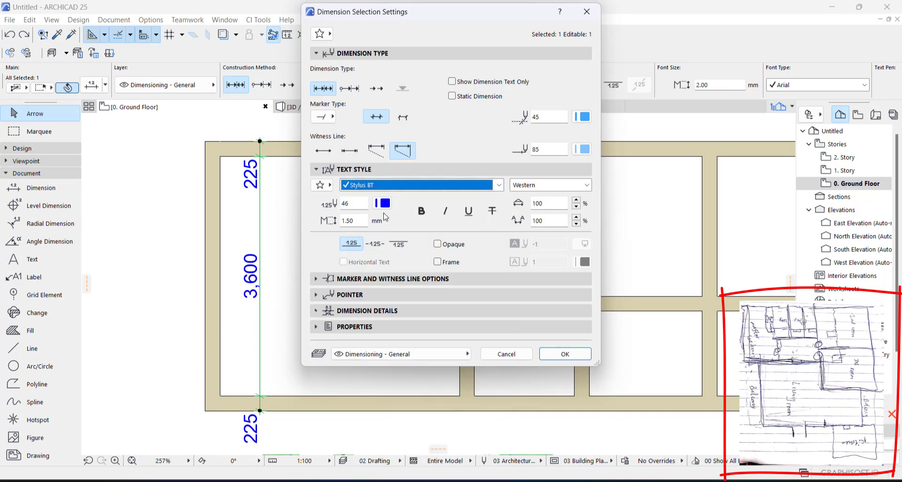
{"action": "left_click", "coordinate": [383, 203]}
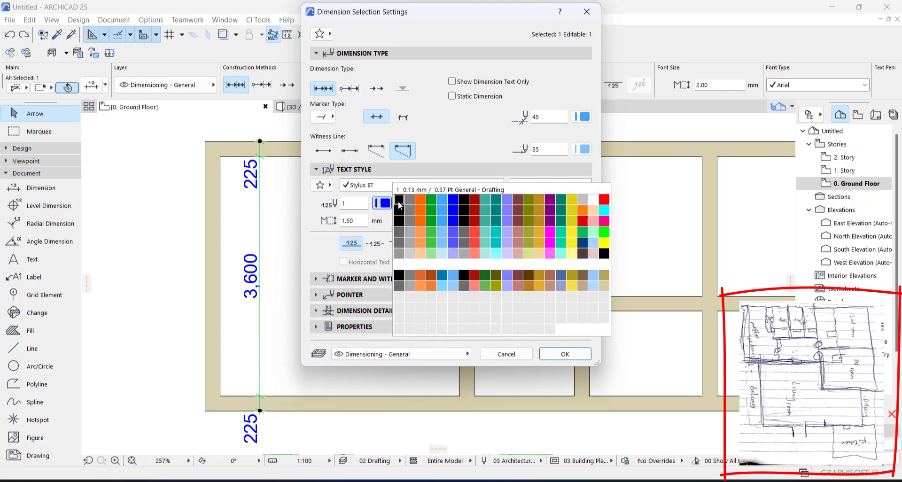
{"action": "left_click", "coordinate": [398, 203]}
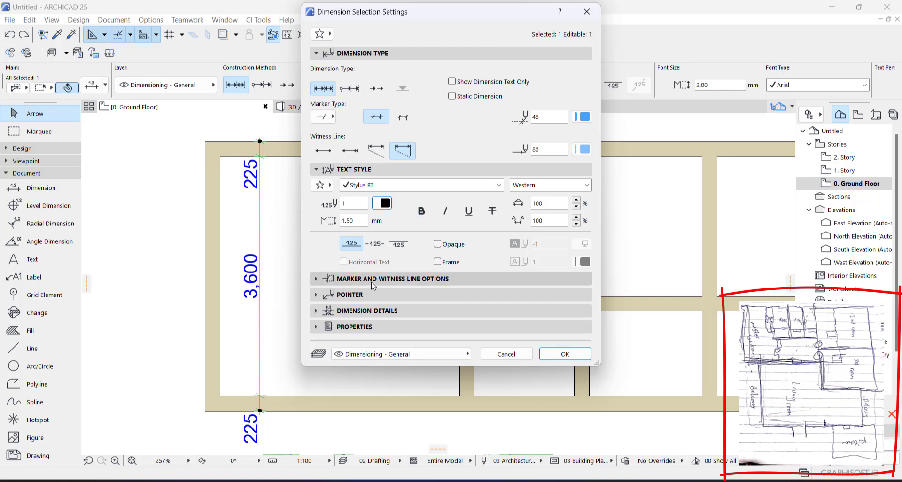
Set the vertical dimension's text placement method to Centered and apply the dimension settings.
{"action": "left_click", "coordinate": [350, 170]}
{"action": "left_click", "coordinate": [349, 217]}
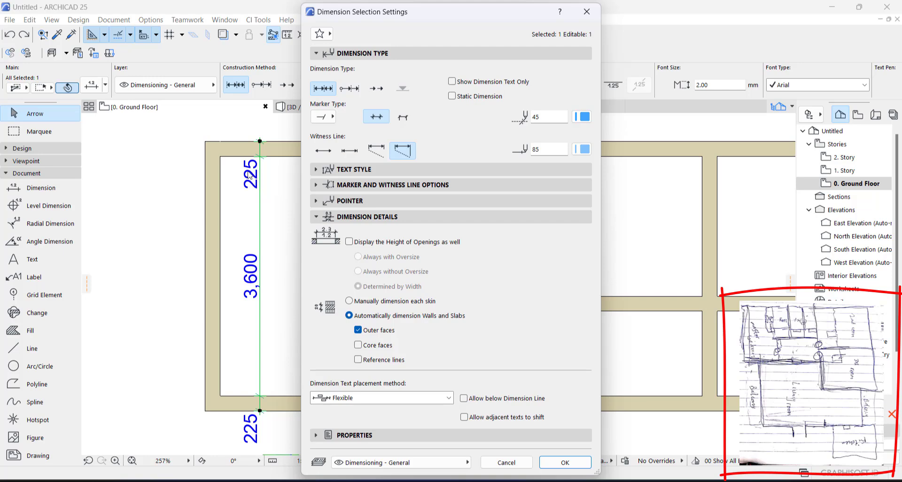
{"action": "left_click", "coordinate": [374, 398]}
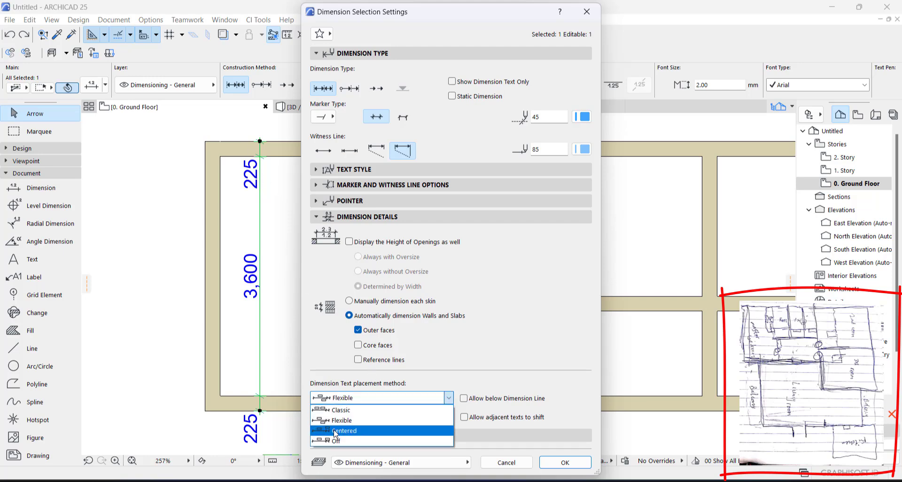
{"action": "left_click", "coordinate": [341, 431]}
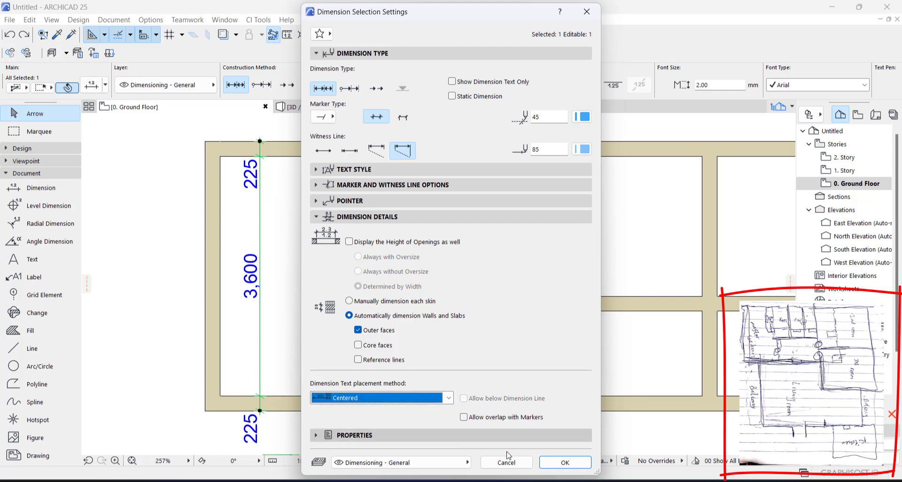
{"action": "left_click", "coordinate": [550, 462]}
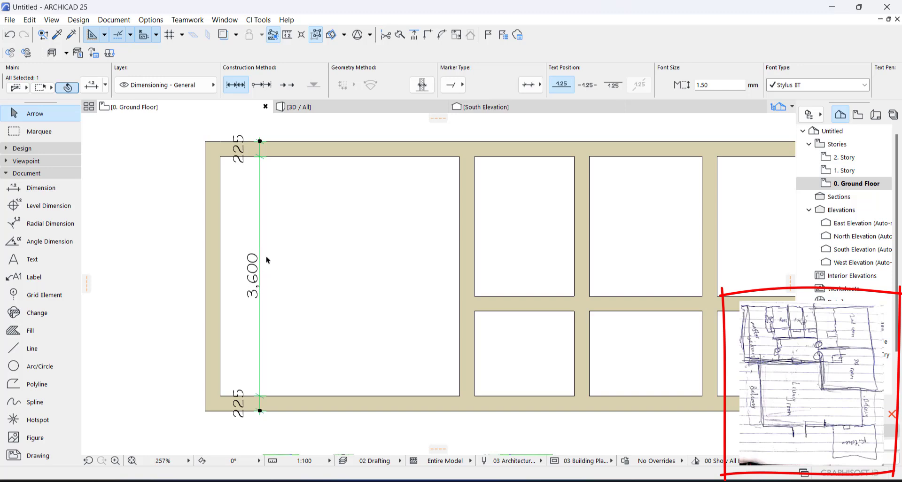
Switch the vertical dimension's text placement method to Off, apply it and deselect the dimension.
{"action": "left_click", "coordinate": [93, 85]}
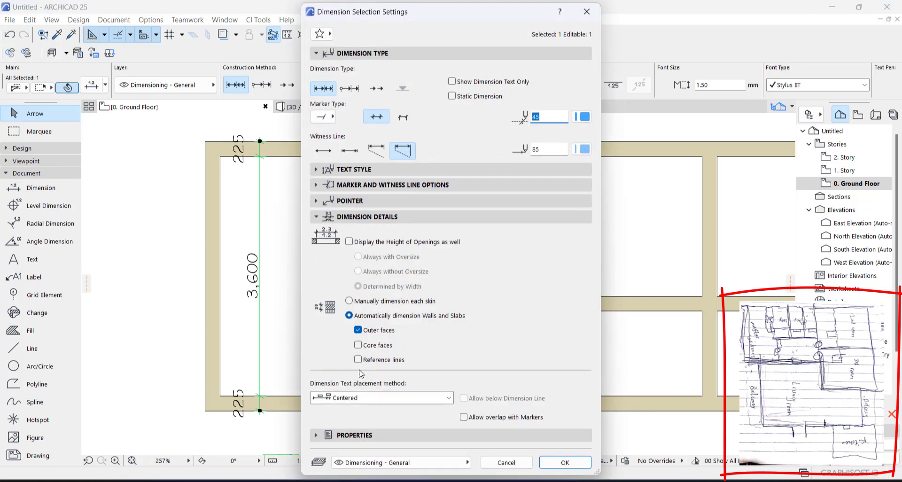
{"action": "left_click", "coordinate": [350, 397]}
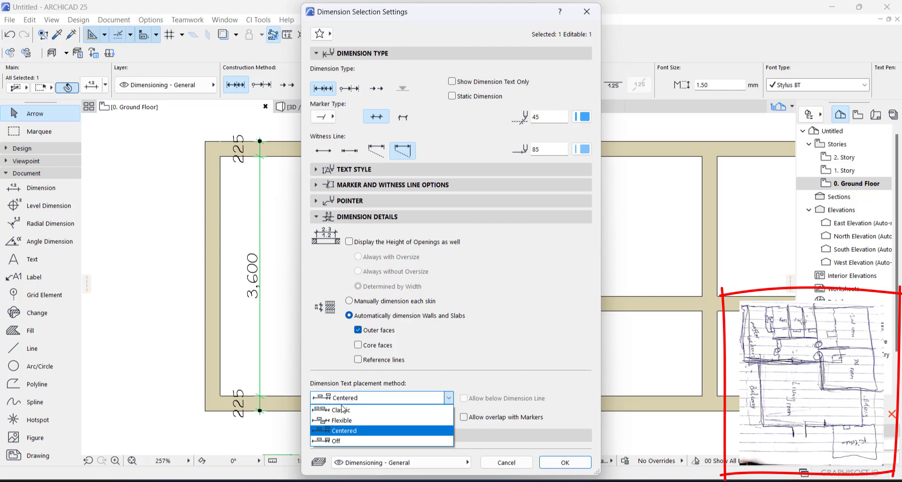
{"action": "left_click", "coordinate": [331, 441]}
{"action": "left_click", "coordinate": [565, 463]}
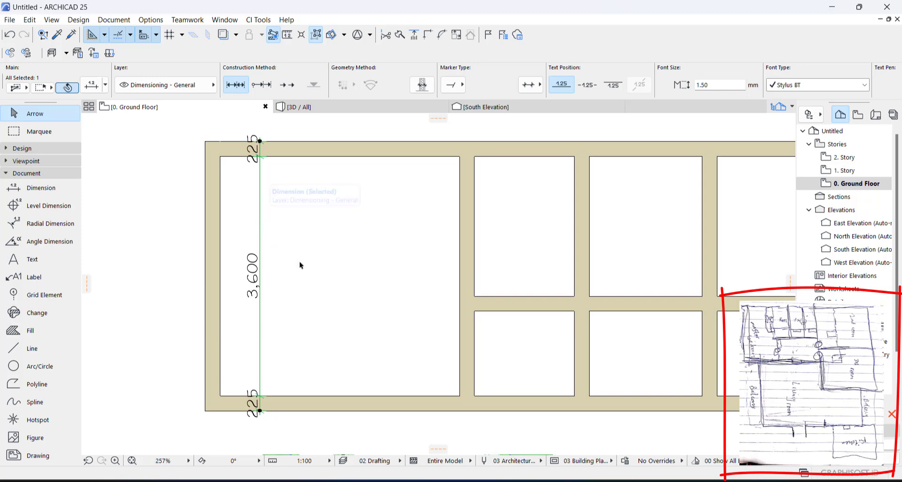
{"action": "left_click", "coordinate": [266, 255]}
Try a horizontal dimension across the leftmost room from the exterior wall to the first partition, and delete it.
{"action": "left_click", "coordinate": [52, 188]}
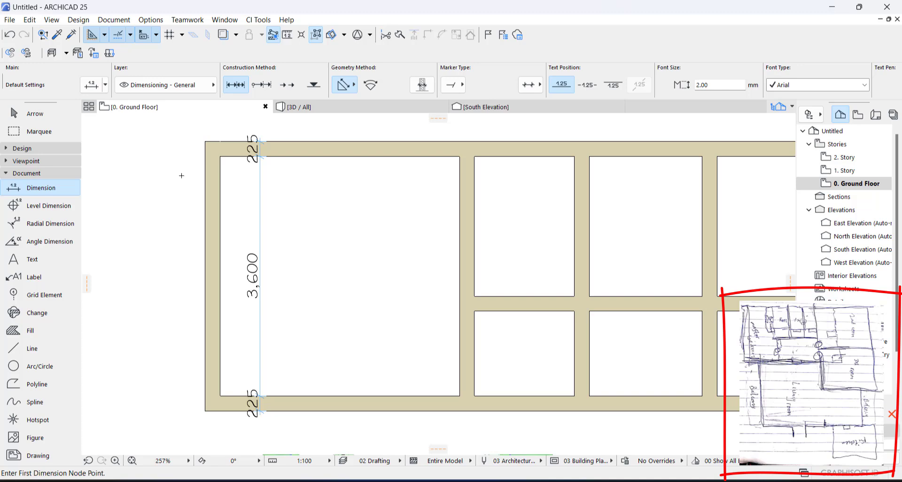
{"action": "left_click", "coordinate": [213, 206]}
{"action": "left_click", "coordinate": [474, 222]}
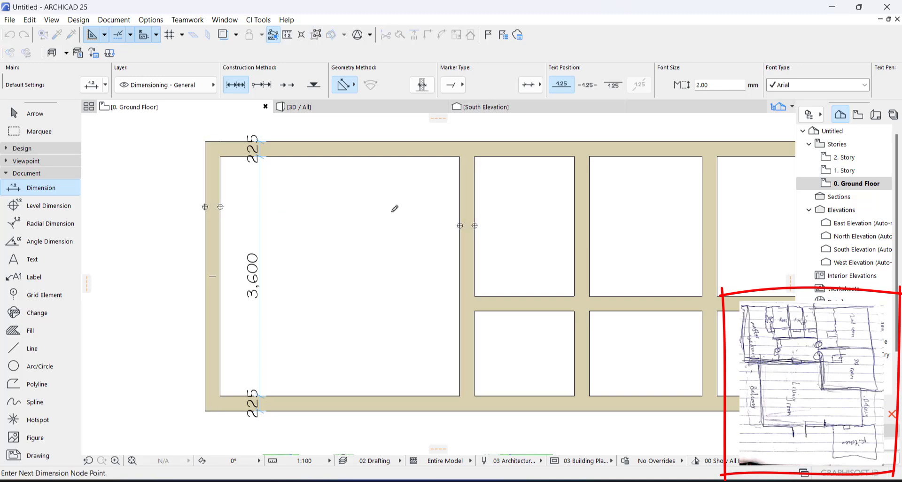
{"action": "right_click", "coordinate": [394, 212]}
{"action": "left_click", "coordinate": [405, 282]}
{"action": "left_click", "coordinate": [389, 225]}
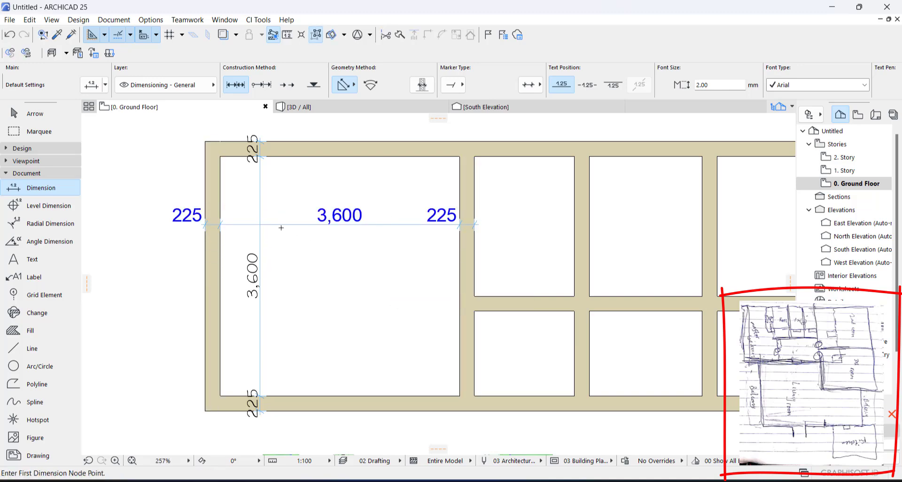
{"action": "key", "text": "Escape"}
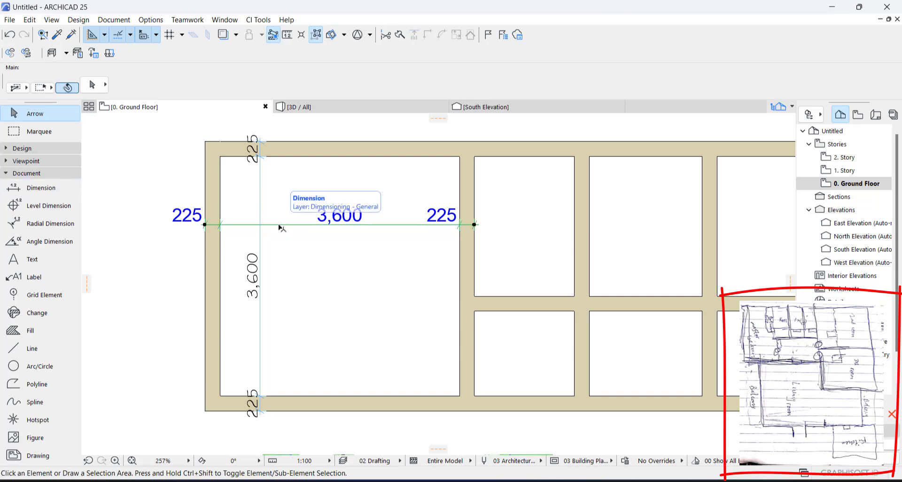
{"action": "left_click", "coordinate": [322, 225]}
{"action": "key", "text": "Delete"}
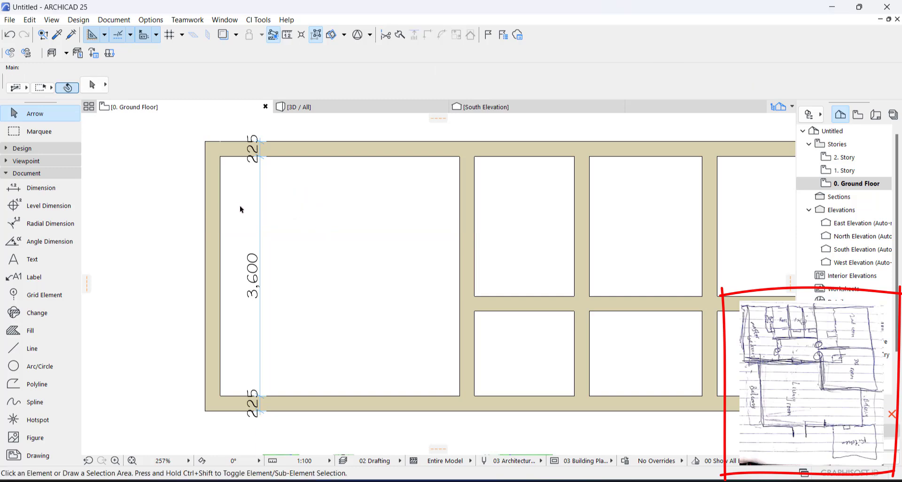
Pick up the restyled vertical dimension's settings as the Dimension tool's defaults.
{"action": "left_click", "coordinate": [262, 192], "text": "alt"}
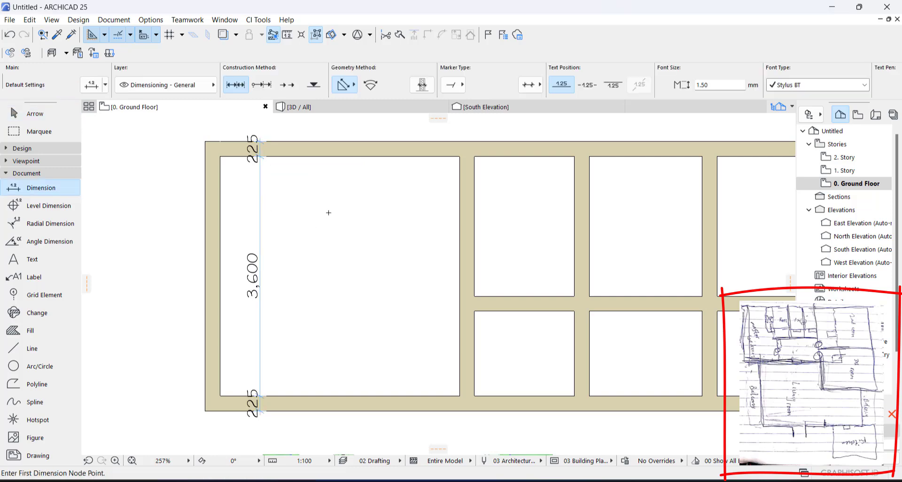
{"action": "key", "text": "Escape"}
{"action": "left_click", "coordinate": [329, 151]}
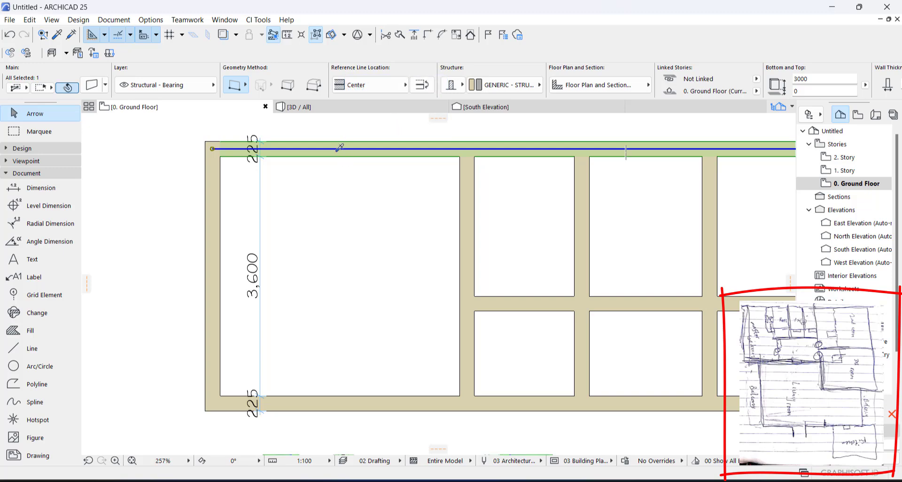
{"action": "left_click", "coordinate": [336, 152], "text": "alt"}
{"action": "left_click", "coordinate": [309, 225]}
{"action": "key", "text": "Escape"}
{"action": "key", "text": "Escape"}
Inspect the upper exterior wall and the Wall tool's default settings.
{"action": "scroll", "coordinate": [250, 243], "scroll_direction": "down", "scroll_amount": 3}
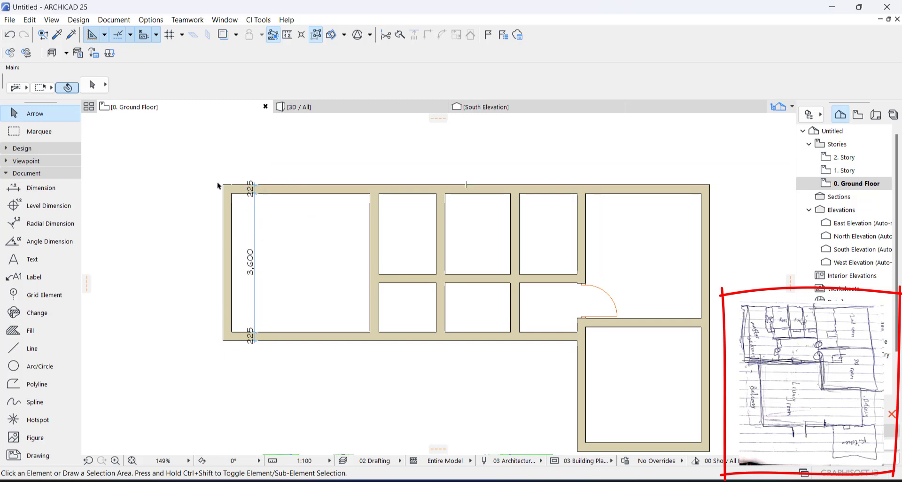
{"action": "scroll", "coordinate": [266, 223], "scroll_direction": "up", "scroll_amount": 2}
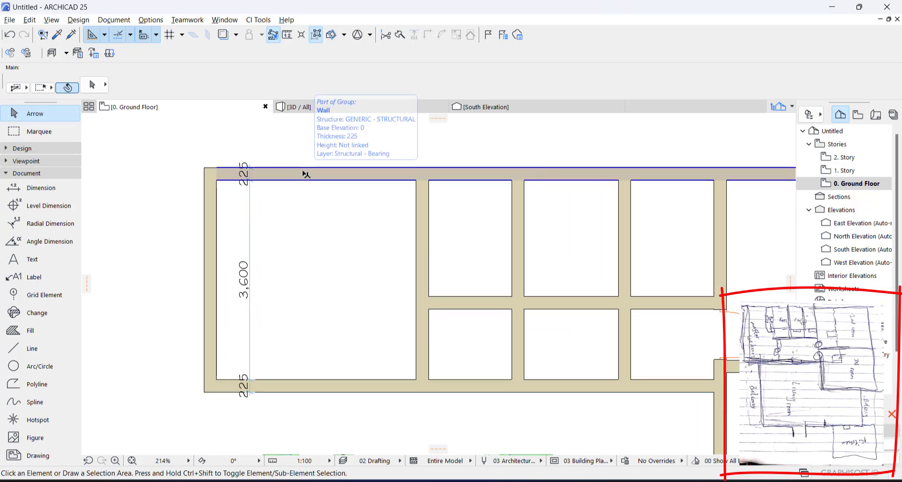
{"action": "left_click", "coordinate": [303, 174]}
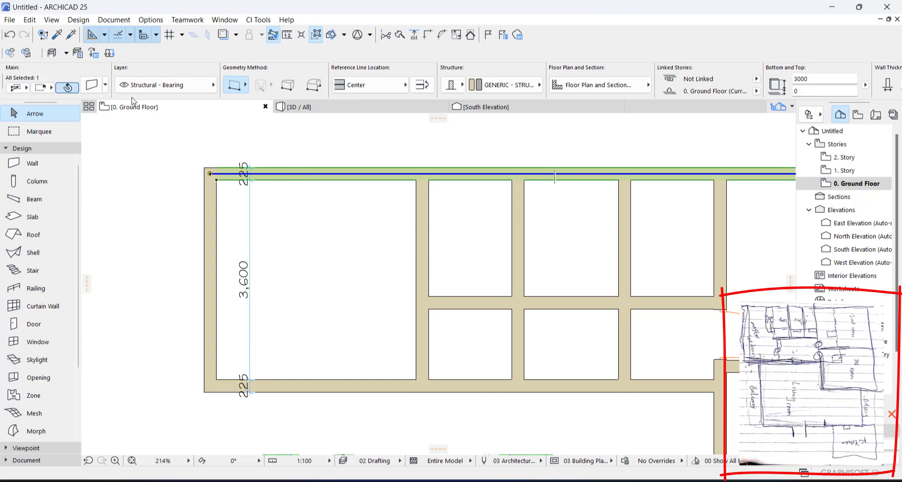
{"action": "left_click", "coordinate": [168, 152]}
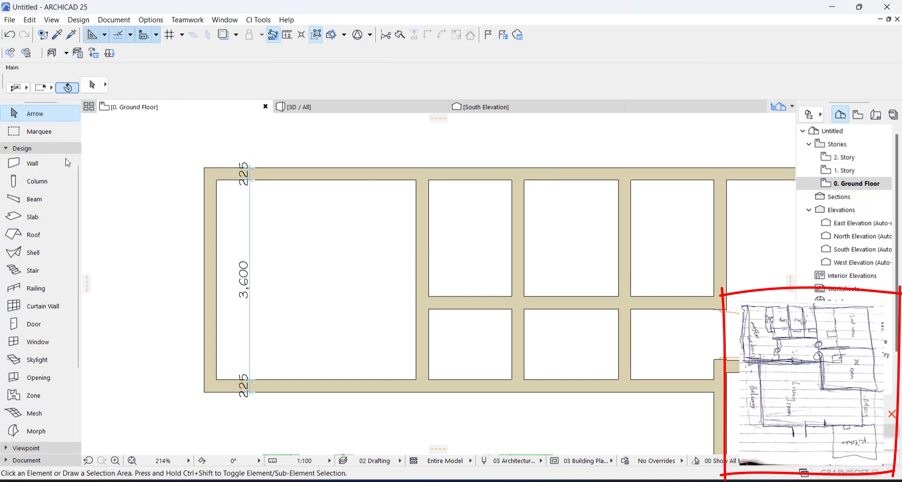
{"action": "left_click", "coordinate": [44, 165]}
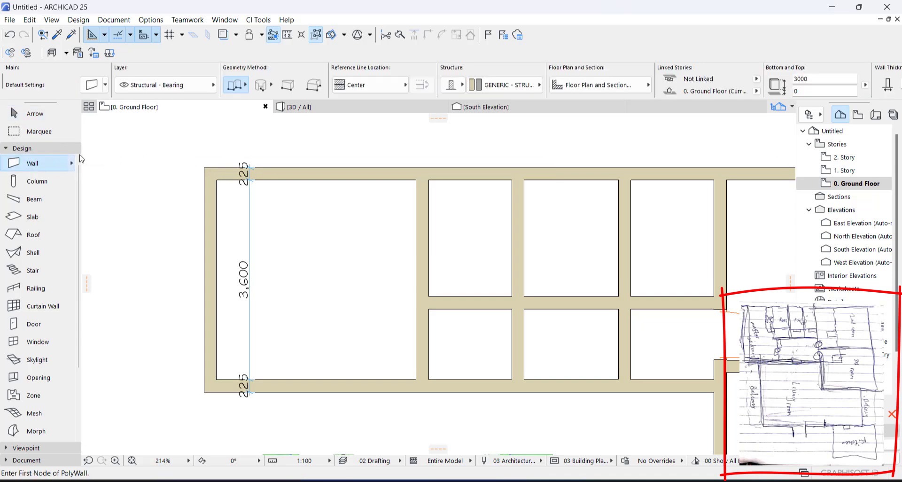
{"action": "left_click", "coordinate": [93, 85]}
{"action": "left_click", "coordinate": [412, 62]}
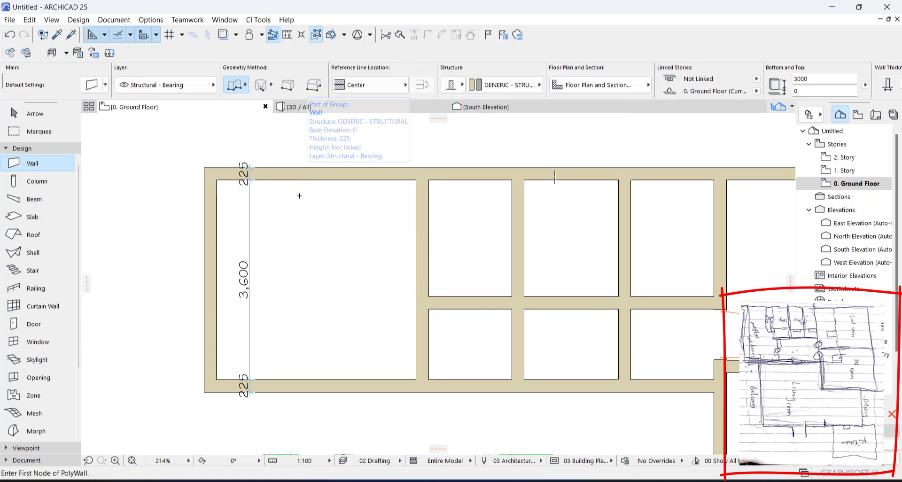
{"action": "left_click", "coordinate": [251, 215], "text": "alt"}
{"action": "left_click", "coordinate": [304, 251]}
{"action": "left_click", "coordinate": [398, 238]}
{"action": "left_click", "coordinate": [449, 236]}
{"action": "key", "text": "Escape"}
{"action": "key", "text": "Escape"}
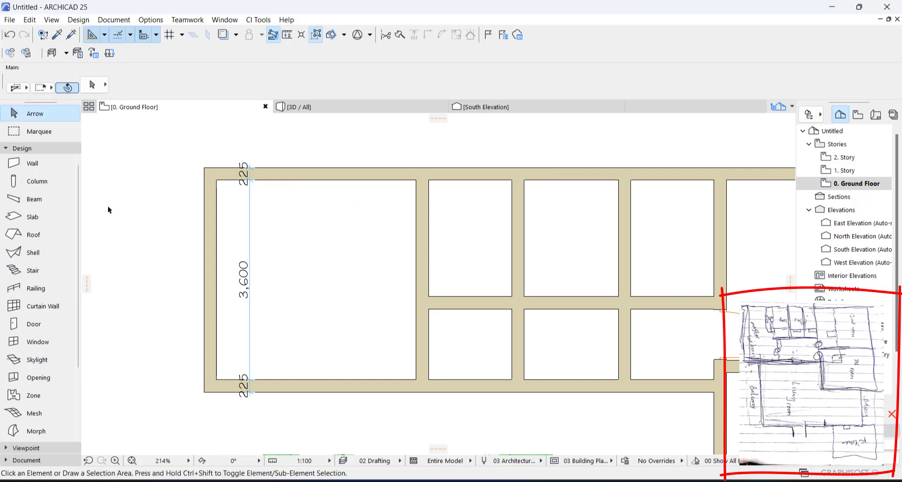
Review the Dimension tool's default settings and close them without applying changes.
{"action": "left_click", "coordinate": [26, 148]}
{"action": "left_click", "coordinate": [27, 173]}
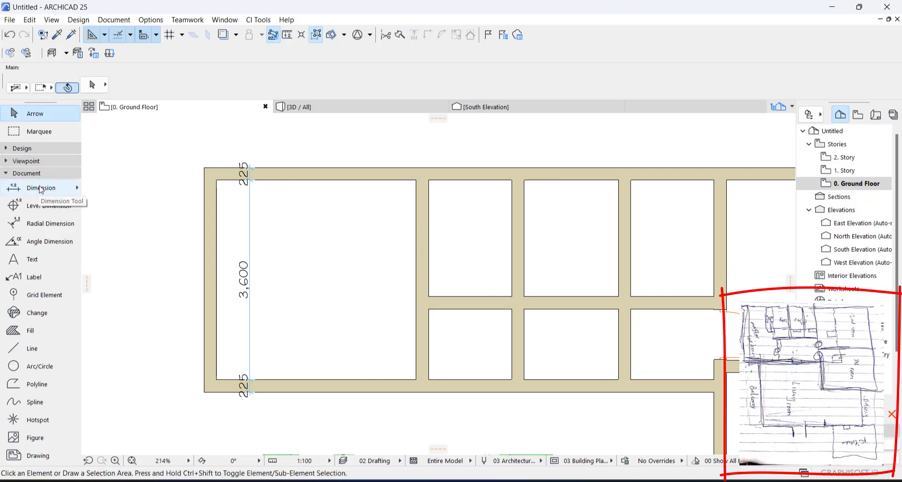
{"action": "left_click", "coordinate": [41, 188]}
{"action": "left_click", "coordinate": [92, 84]}
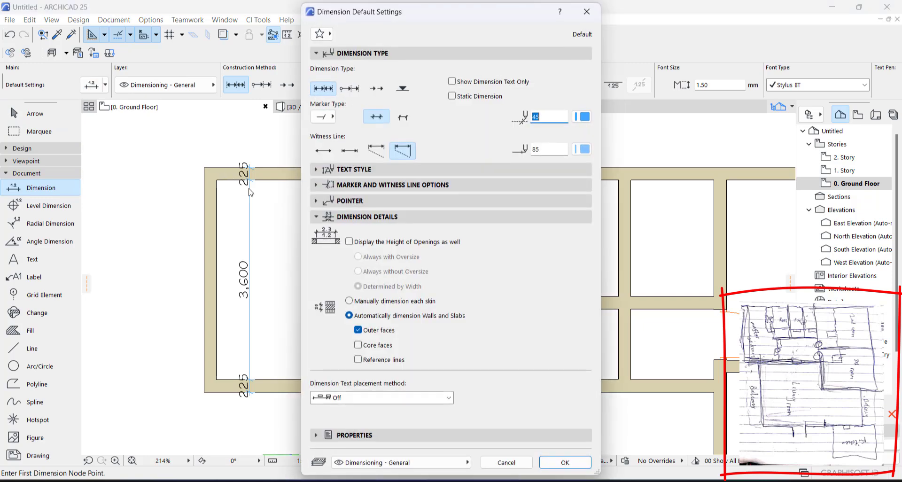
{"action": "left_click", "coordinate": [506, 464]}
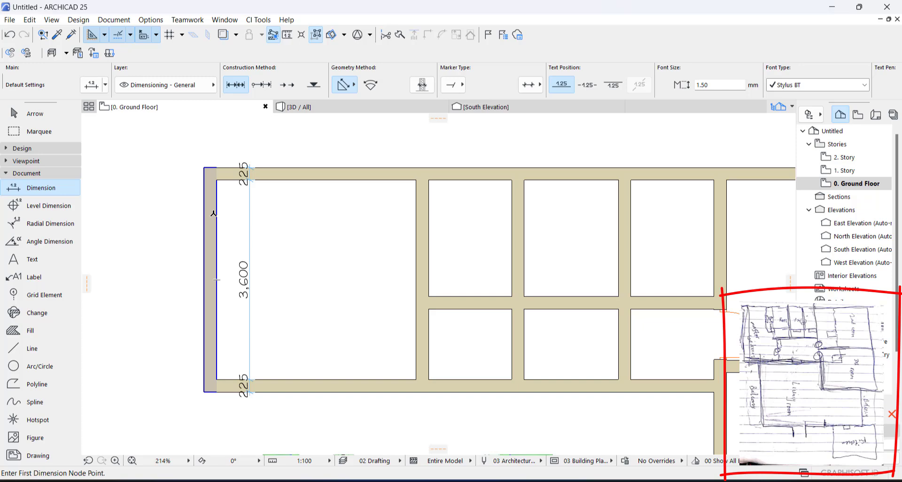
Try a horizontal dimension chain from the left exterior wall across the first two partitions, and delete it.
{"action": "left_click", "coordinate": [214, 214]}
{"action": "left_click", "coordinate": [422, 225]}
{"action": "left_click", "coordinate": [518, 226]}
{"action": "right_click", "coordinate": [475, 209]}
{"action": "left_click", "coordinate": [493, 285]}
{"action": "left_click", "coordinate": [473, 234]}
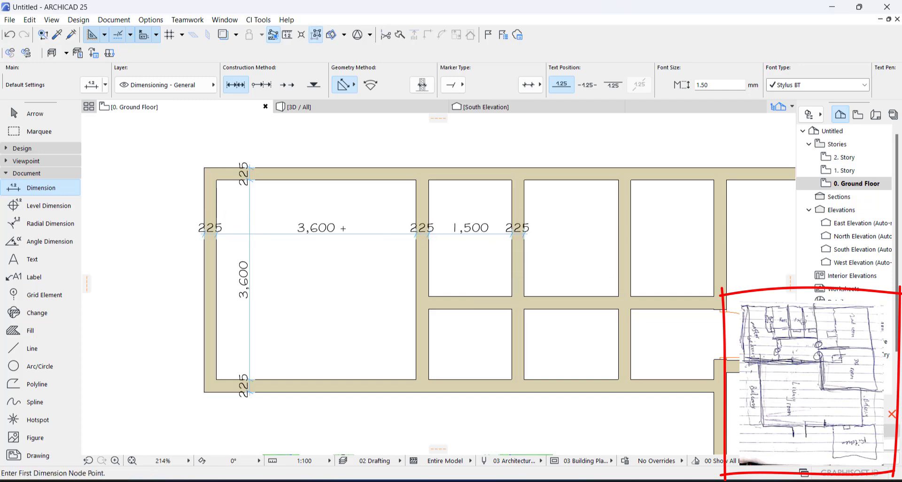
{"action": "key", "text": "Escape"}
{"action": "left_click", "coordinate": [353, 234]}
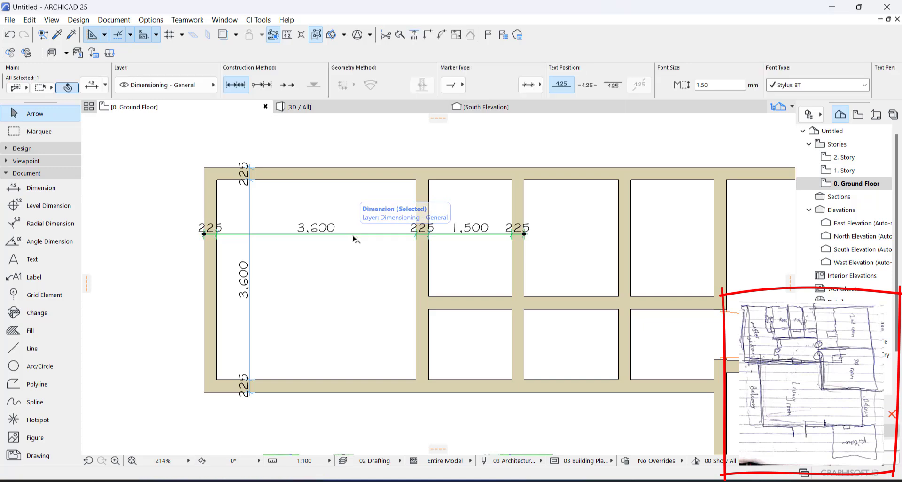
{"action": "key", "text": "Delete"}
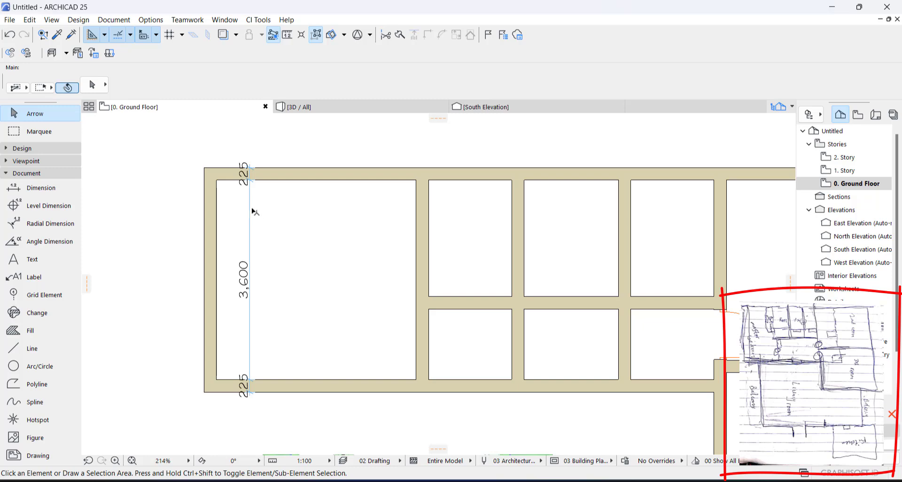
Copy the vertical dimension's settings to the Dimension tool for new dimensions.
{"action": "middle_click_drag", "start_coordinate": [422, 273], "coordinate": [334, 266]}
{"action": "scroll", "coordinate": [335, 266], "scroll_direction": "down", "scroll_amount": 1}
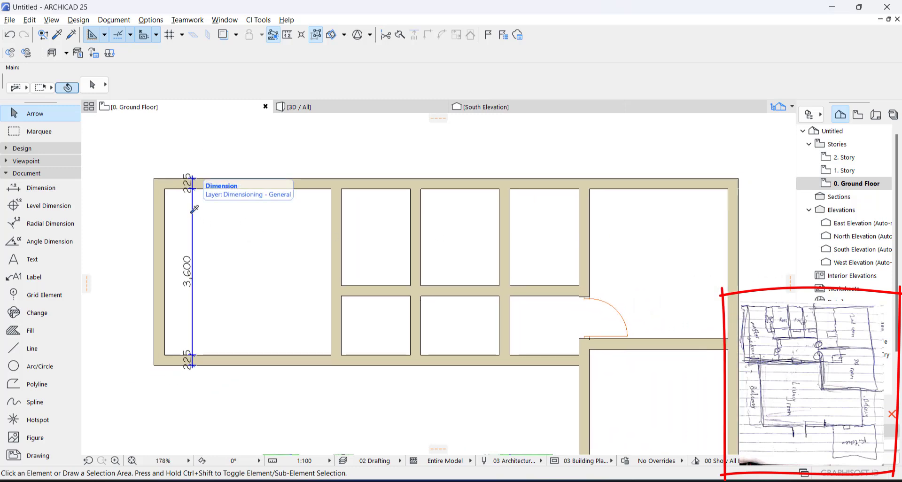
{"action": "left_click", "coordinate": [193, 209], "text": "alt"}
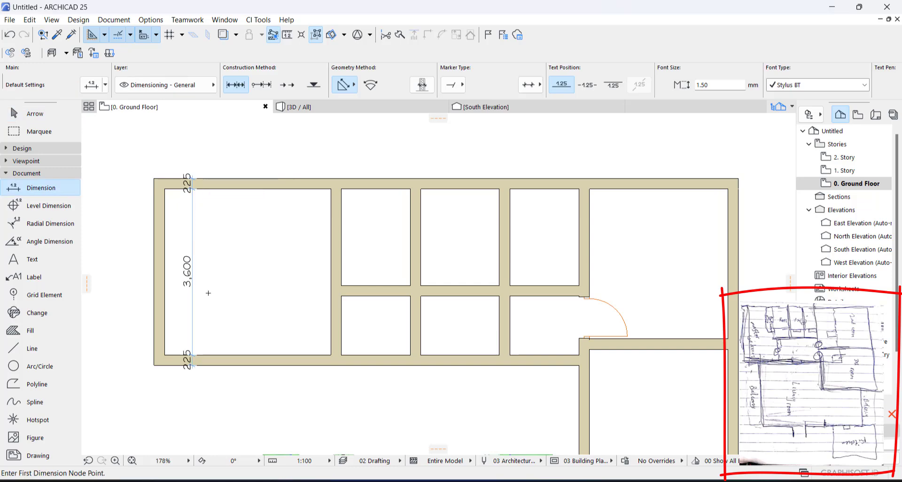
{"action": "left_click", "coordinate": [58, 35]}
{"action": "left_click", "coordinate": [193, 216]}
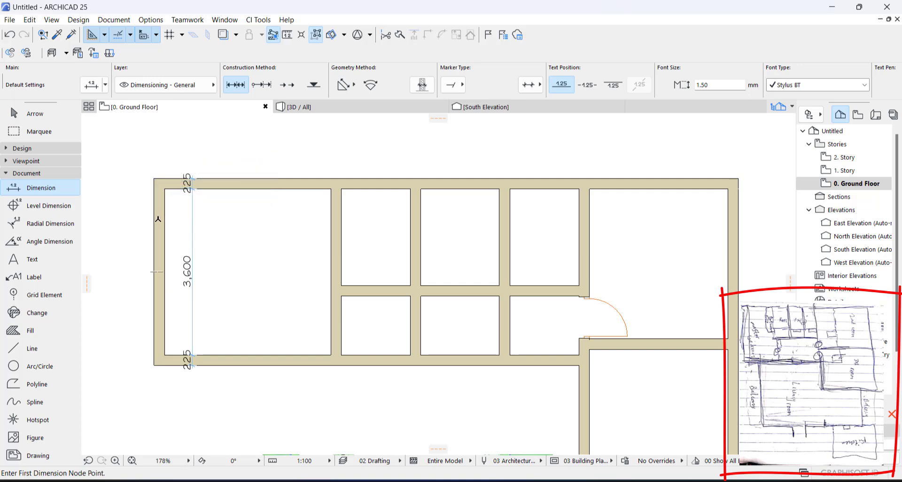
Place a horizontal dimension chain across the upper row of rooms, from the left exterior wall through the four partitions to the right exterior wall.
{"action": "left_click", "coordinate": [160, 217]}
{"action": "left_click", "coordinate": [337, 227]}
{"action": "left_click", "coordinate": [416, 223]}
{"action": "left_click", "coordinate": [504, 228]}
{"action": "left_click", "coordinate": [585, 235]}
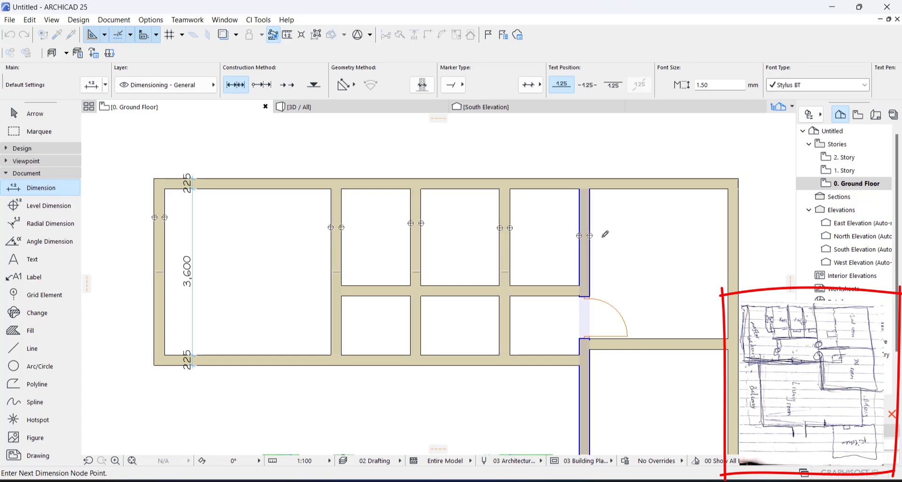
{"action": "right_click", "coordinate": [684, 217]}
{"action": "left_click", "coordinate": [711, 290]}
{"action": "left_click", "coordinate": [681, 212]}
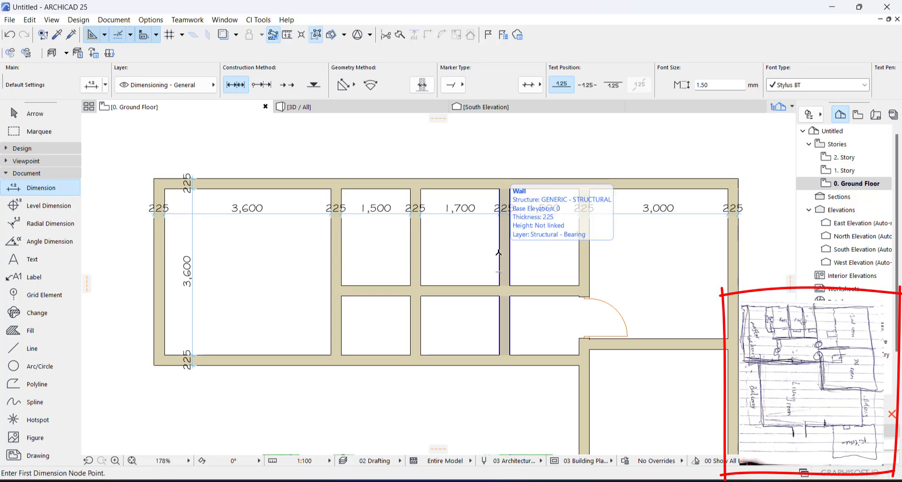
{"action": "key", "text": "Escape"}
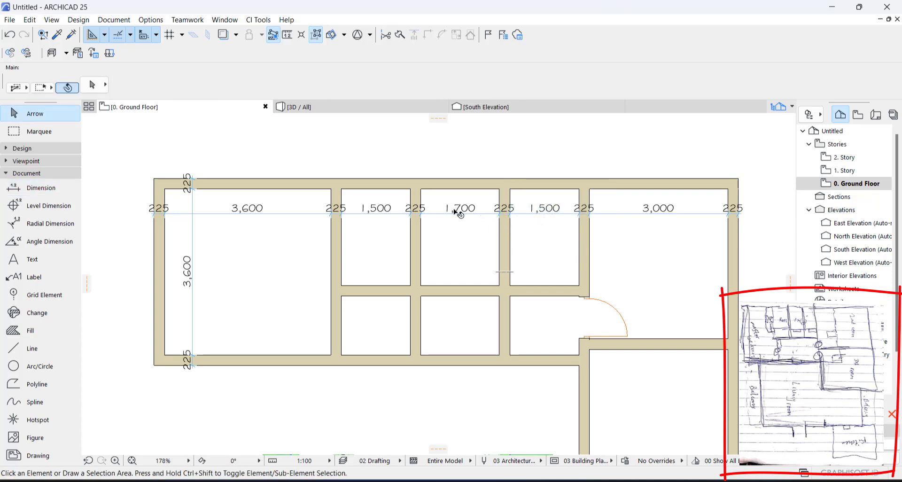
{"action": "left_click", "coordinate": [506, 247]}
{"action": "left_click", "coordinate": [585, 251], "text": "shift"}
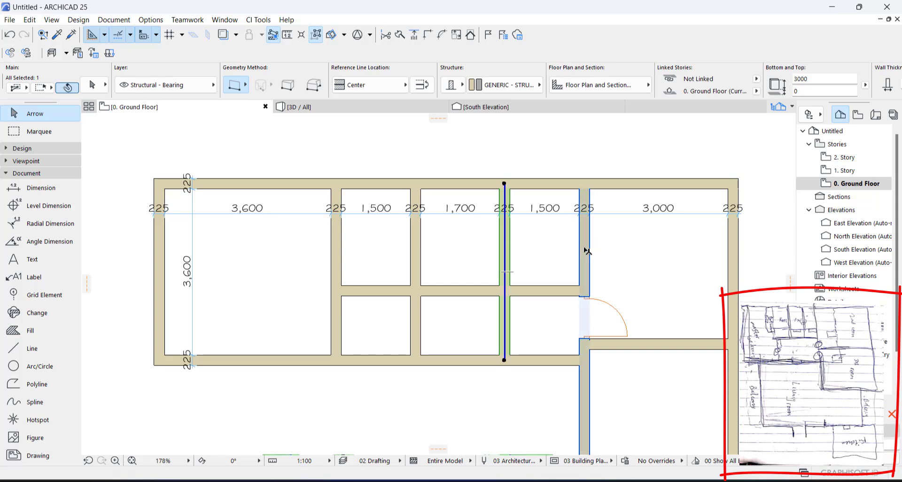
{"action": "left_click", "coordinate": [730, 271], "text": "shift"}
{"action": "middle_click_drag", "start_coordinate": [694, 244], "coordinate": [598, 245]}
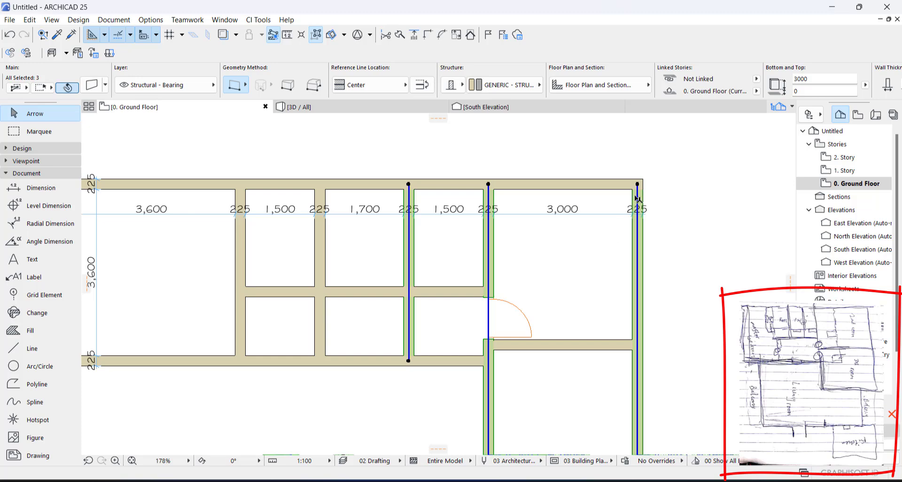
{"action": "middle_click_drag", "start_coordinate": [637, 188], "coordinate": [659, 184]}
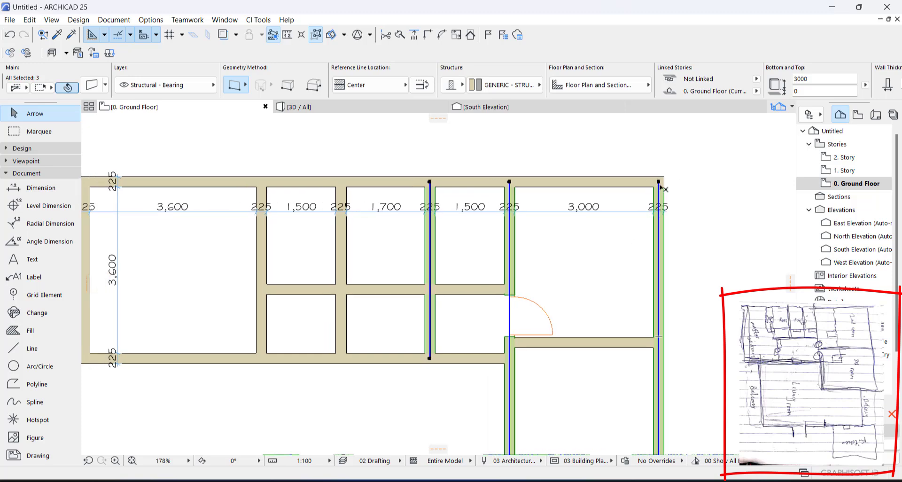
{"action": "scroll", "coordinate": [658, 183], "scroll_direction": "up", "scroll_amount": 1}
{"action": "key", "text": "Escape"}
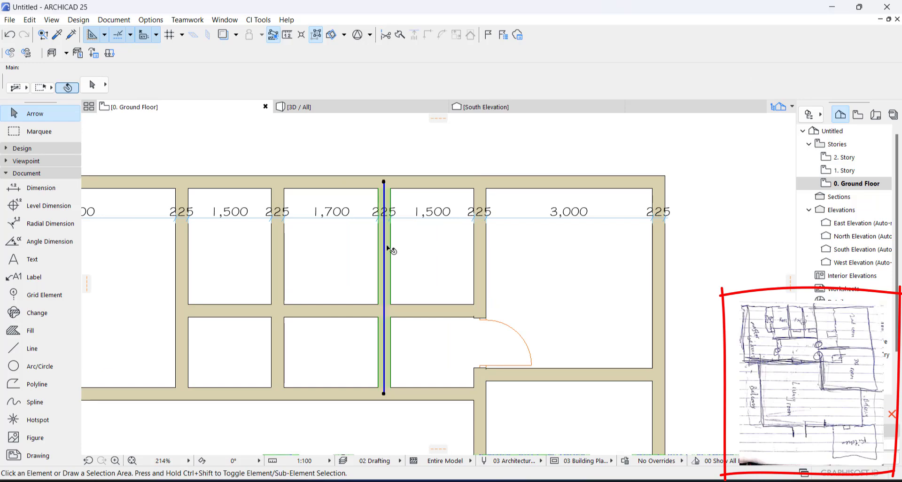
Try moving the third vertical partition, left of the door wall, 200 mm to the left.
{"action": "left_click", "coordinate": [391, 248]}
{"action": "key", "text": "ctrl+d"}
{"action": "left_click", "coordinate": [385, 240]}
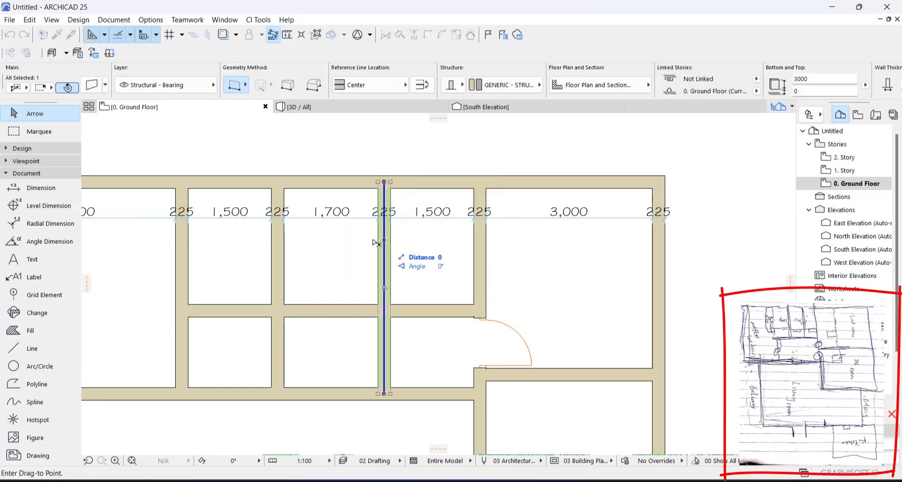
{"action": "type", "text": "200"}
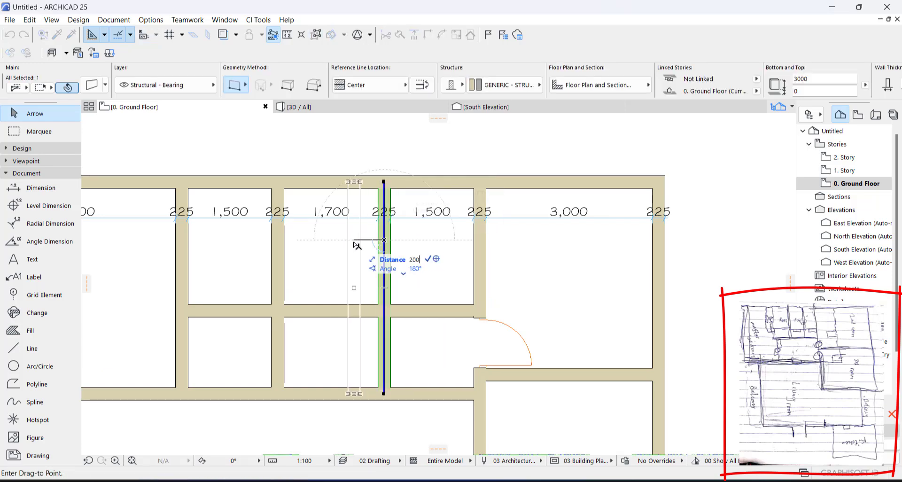
{"action": "key", "text": "Return"}
Try moving the vertical partition that holds the door 200 mm to the left.
{"action": "left_click", "coordinate": [480, 246]}
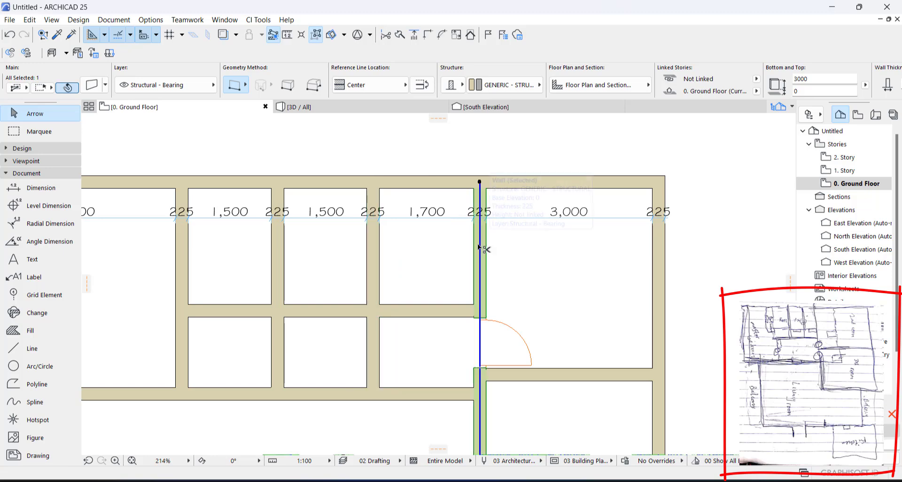
{"action": "key", "text": "ctrl+d"}
{"action": "left_click", "coordinate": [479, 245]}
{"action": "type", "text": "200"}
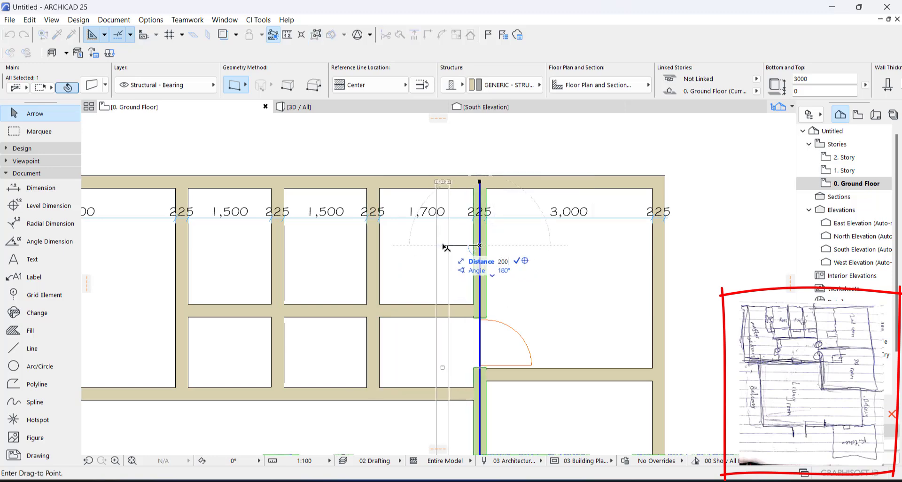
{"action": "key", "text": "Return"}
Try moving the right exterior wall 200 mm to the left and deselect it.
{"action": "left_click", "coordinate": [659, 256]}
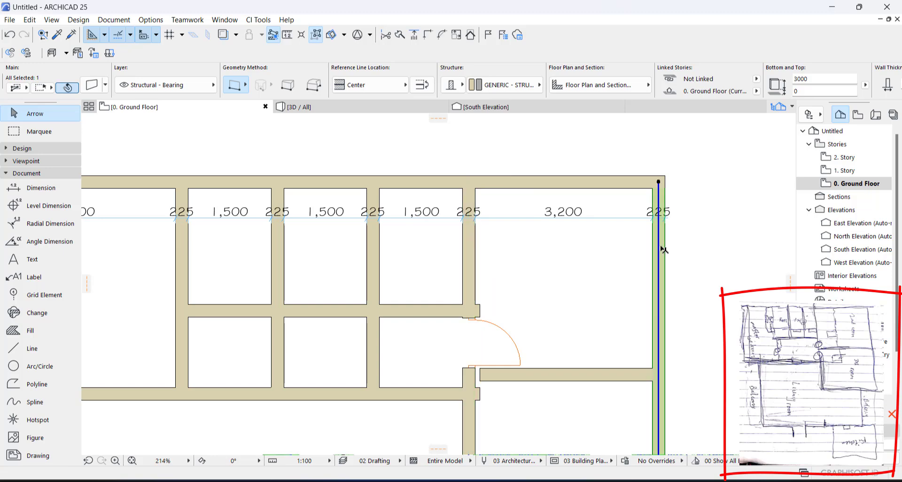
{"action": "key", "text": "ctrl+d"}
{"action": "left_click", "coordinate": [659, 246]}
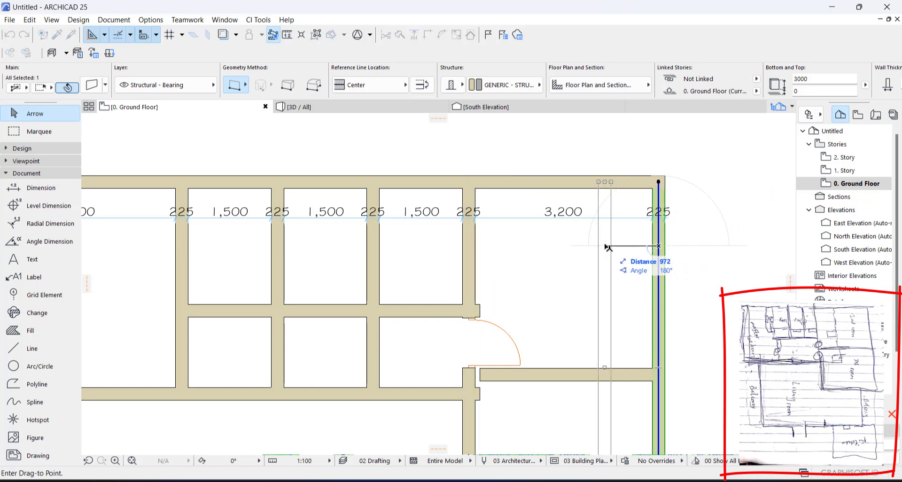
{"action": "type", "text": "200"}
{"action": "key", "text": "Return"}
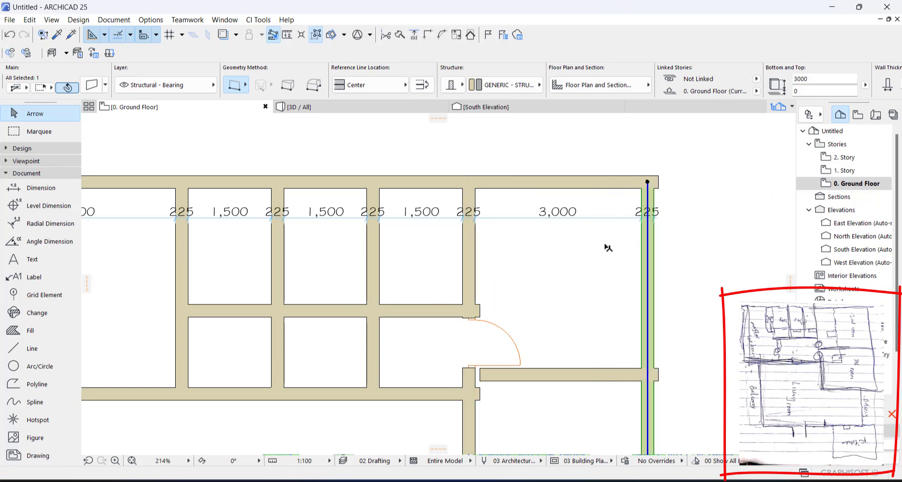
{"action": "key", "text": "Escape"}
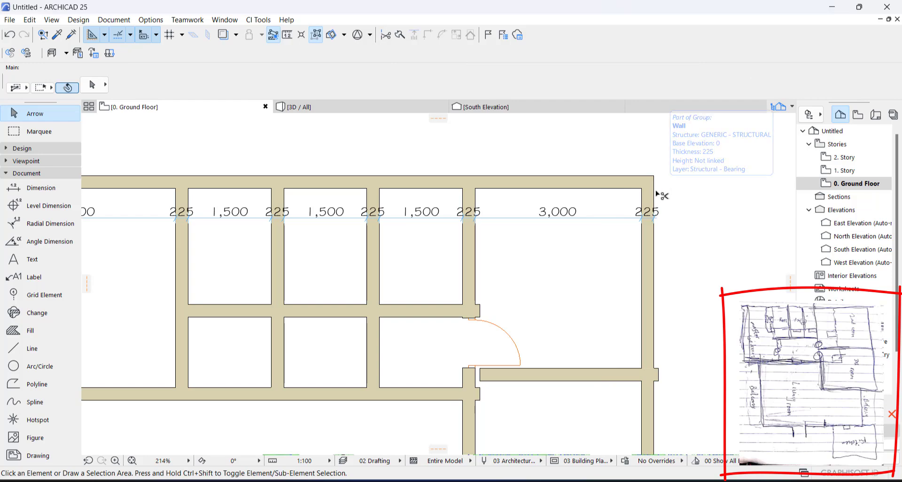
Try extending the horizontal wall below the door to the reference line of the shifted door partition.
{"action": "left_click", "coordinate": [538, 375]}
{"action": "left_click", "coordinate": [478, 373]}
{"action": "left_click", "coordinate": [469, 374]}
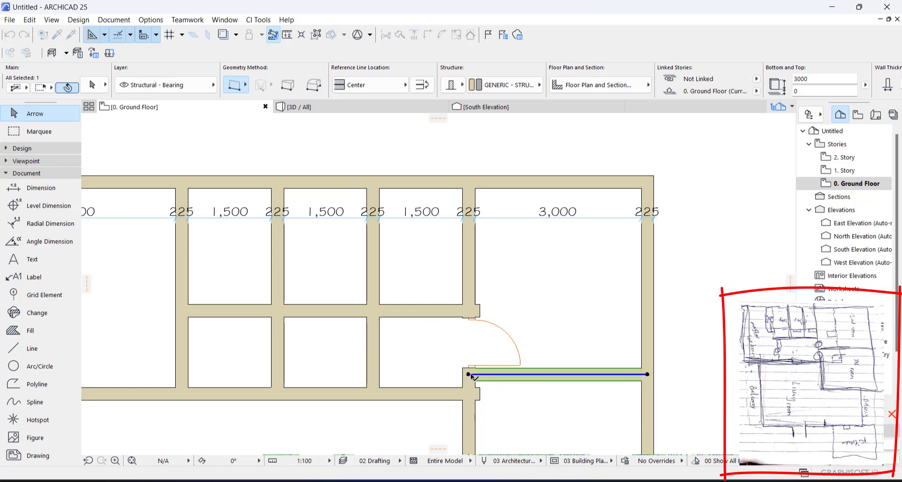
{"action": "key", "text": "Escape"}
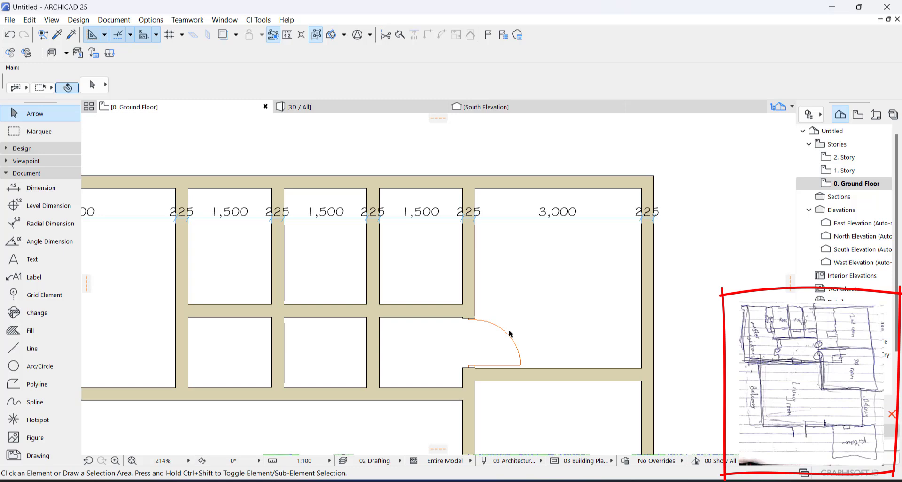
Undo the horizontal wall trims and the 200 mm moves of the two partitions and the right exterior wall.
{"action": "key", "text": "ctrl+z"}
{"action": "key", "text": "ctrl+z"}
{"action": "key", "text": "ctrl+z"}
{"action": "key", "text": "ctrl+z"}
{"action": "key", "text": "ctrl+z"}
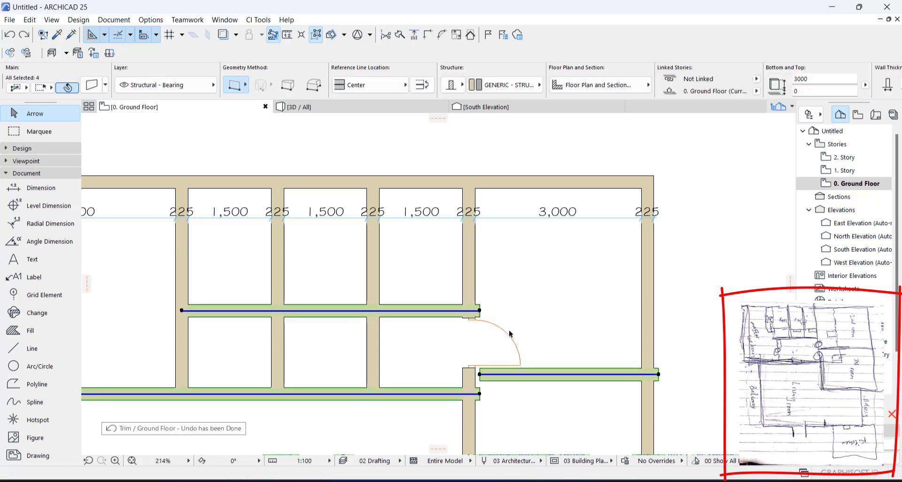
{"action": "key", "text": "ctrl+z"}
{"action": "key", "text": "ctrl+z"}
{"action": "key", "text": "ctrl+z"}
{"action": "key", "text": "ctrl+z"}
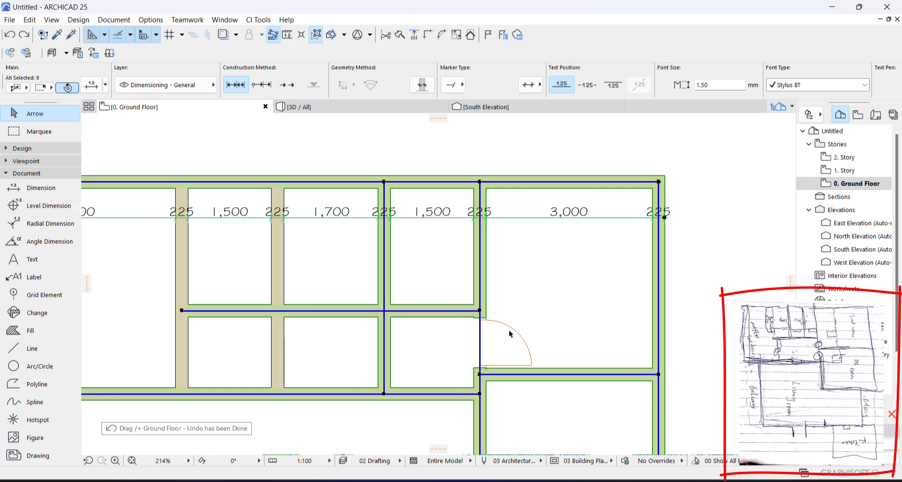
Deselect everything and enclose the right part of the plan in a single-storey marquee whose left edge cuts through the 1,700 mm room.
{"action": "key", "text": "Escape"}
{"action": "scroll", "coordinate": [514, 280], "scroll_direction": "down", "scroll_amount": 3}
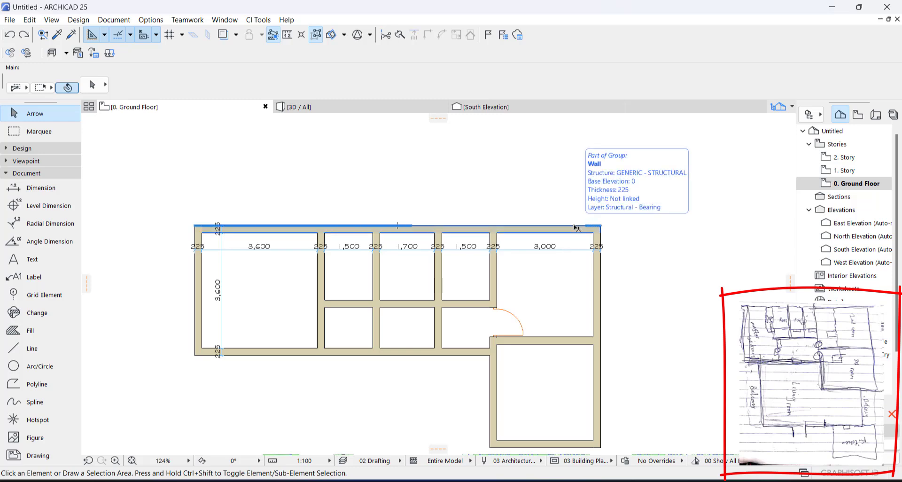
{"action": "left_click", "coordinate": [33, 133]}
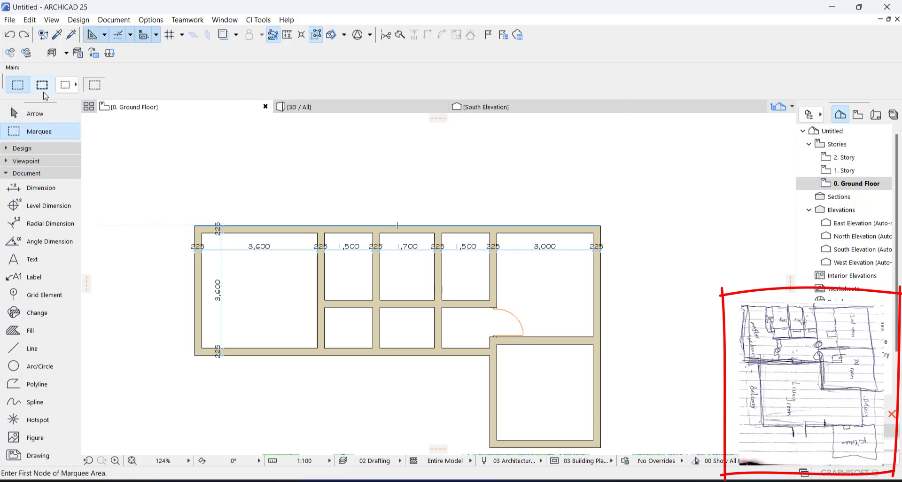
{"action": "scroll", "coordinate": [551, 232], "scroll_direction": "down", "scroll_amount": 3}
{"action": "left_click", "coordinate": [615, 211]}
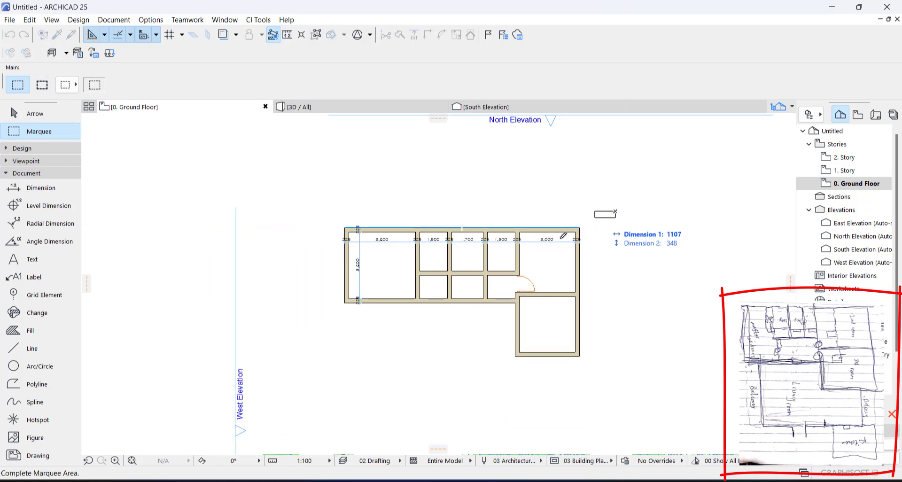
{"action": "left_click", "coordinate": [467, 387]}
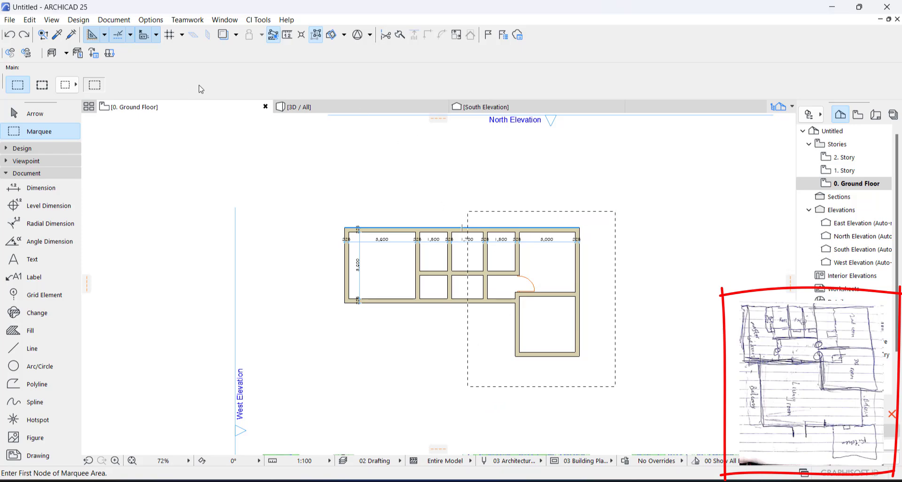
{"action": "left_click", "coordinate": [42, 84]}
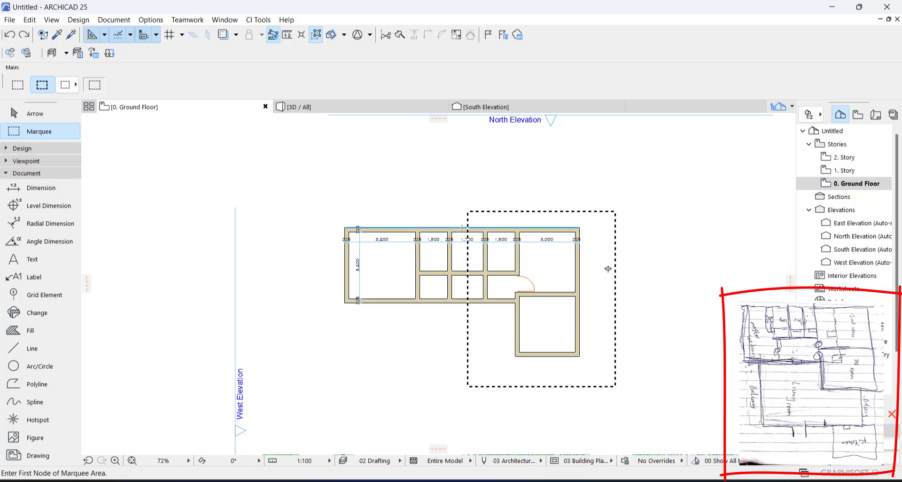
{"action": "left_click", "coordinate": [18, 86]}
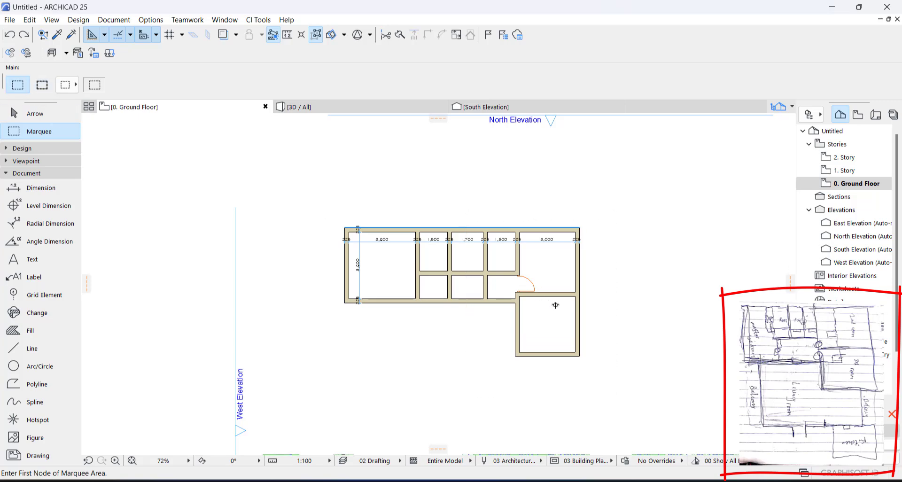
{"action": "scroll", "coordinate": [556, 306], "scroll_direction": "up", "scroll_amount": 3}
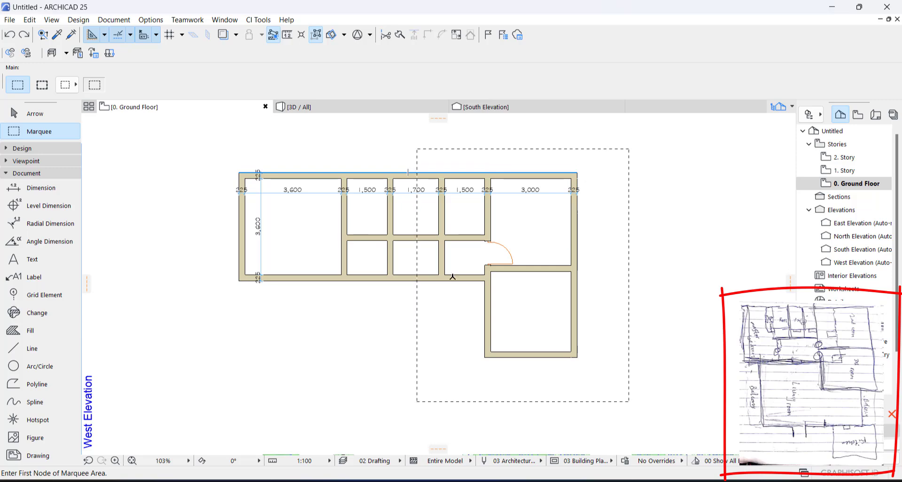
{"action": "scroll", "coordinate": [430, 166], "scroll_direction": "up", "scroll_amount": 2}
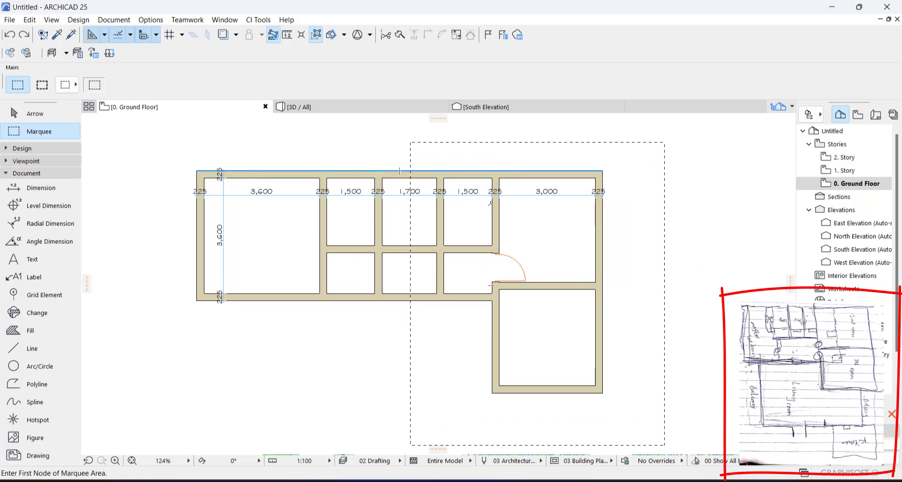
{"action": "left_click", "coordinate": [317, 41]}
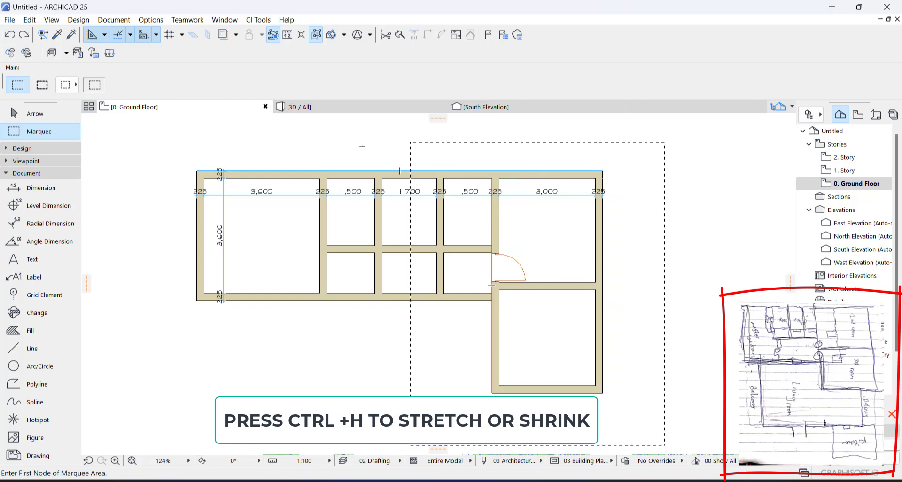
{"action": "left_click", "coordinate": [30, 20]}
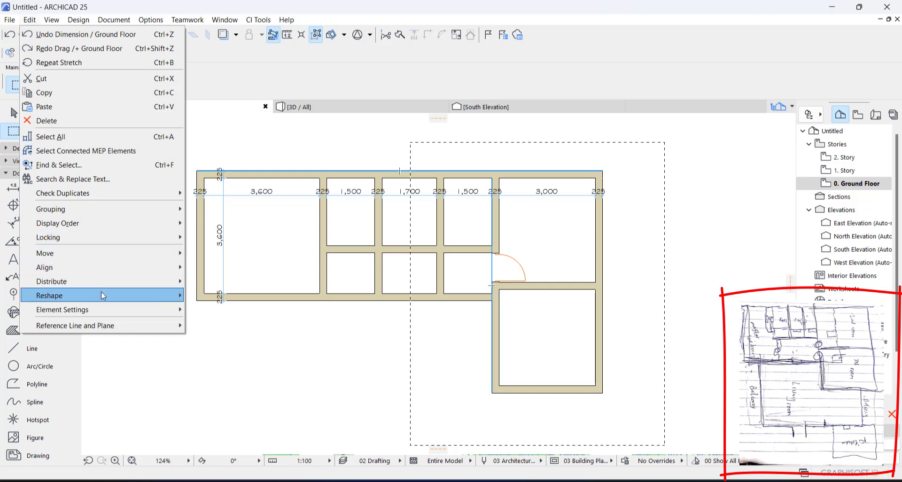
{"action": "mouse_move", "coordinate": [101, 294]}
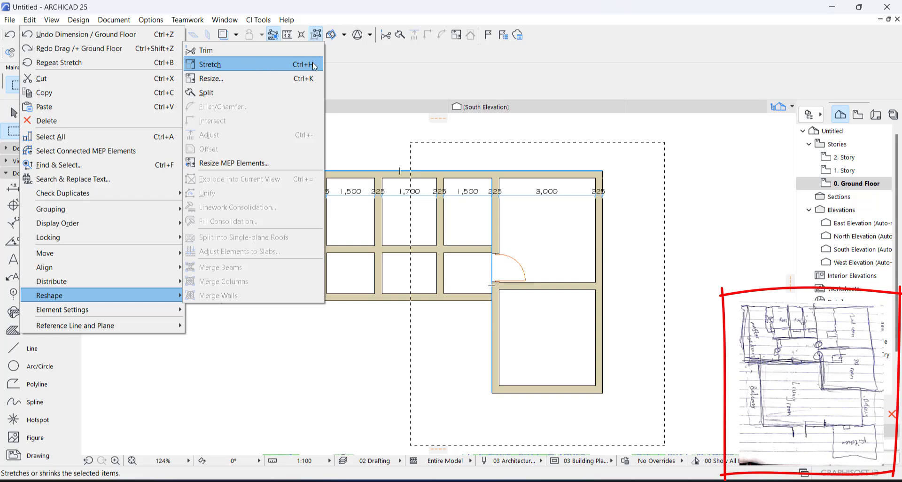
{"action": "key", "text": "Escape"}
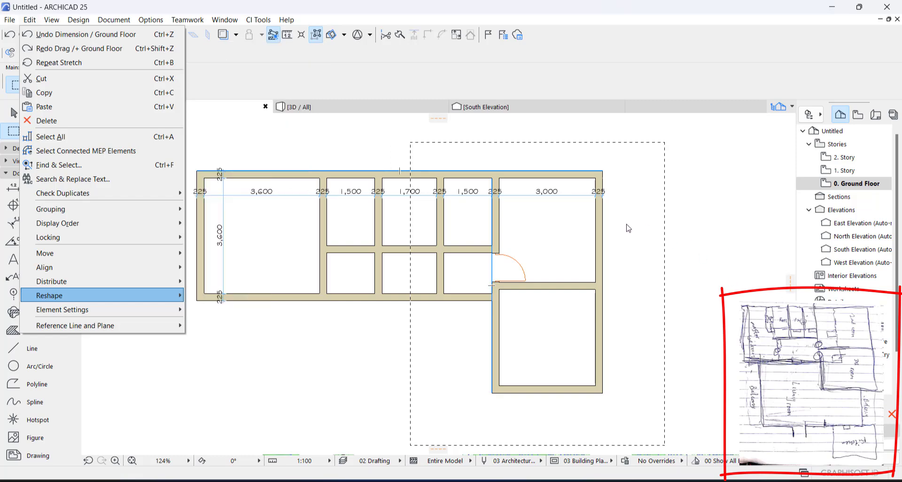
{"action": "key", "text": "Escape"}
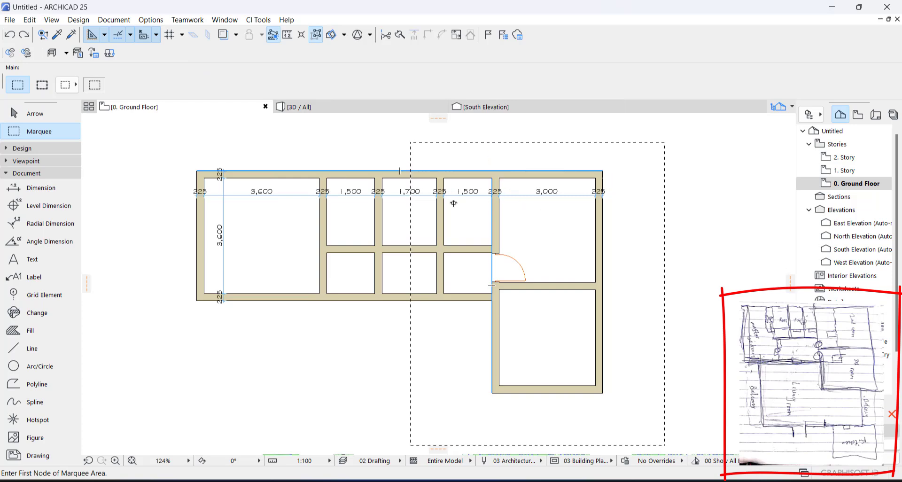
Stretch the walls, door and dimensions inside the marquee 200 mm to the left and leave the marquee.
{"action": "scroll", "coordinate": [454, 203], "scroll_direction": "up", "scroll_amount": 3}
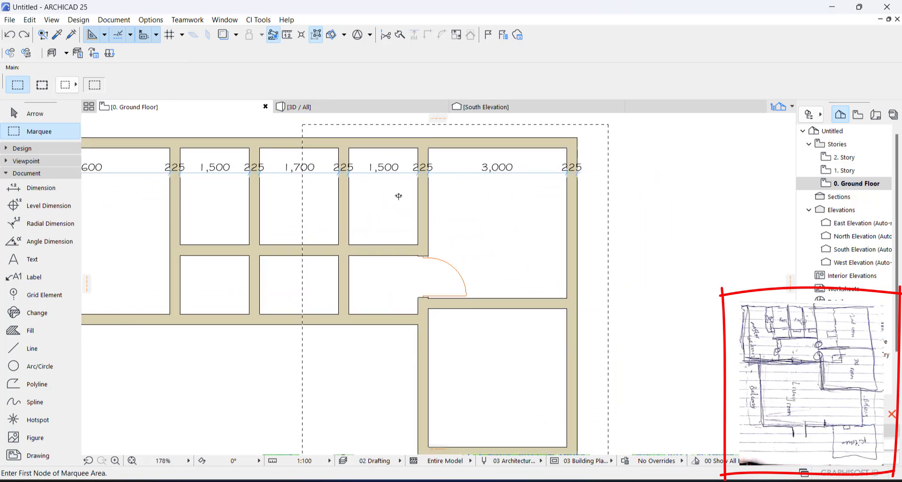
{"action": "key", "text": "ctrl+h"}
{"action": "left_click", "coordinate": [393, 209]}
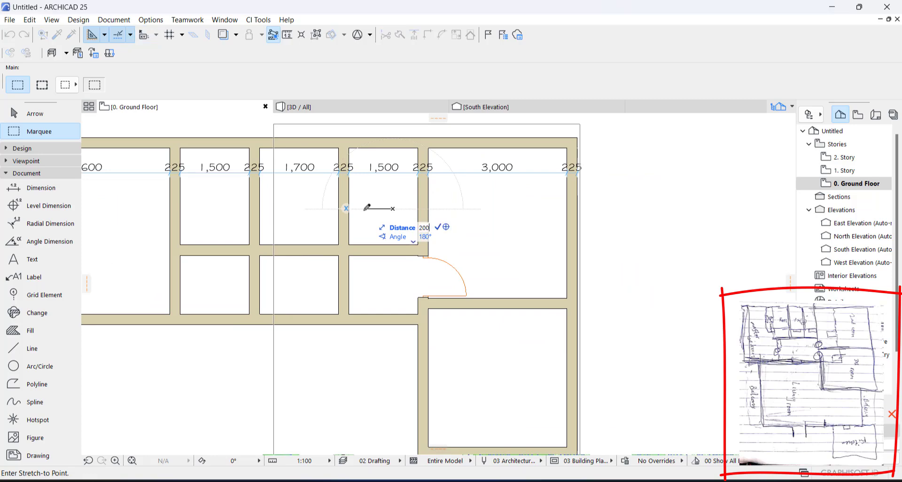
{"action": "key", "text": "Return"}
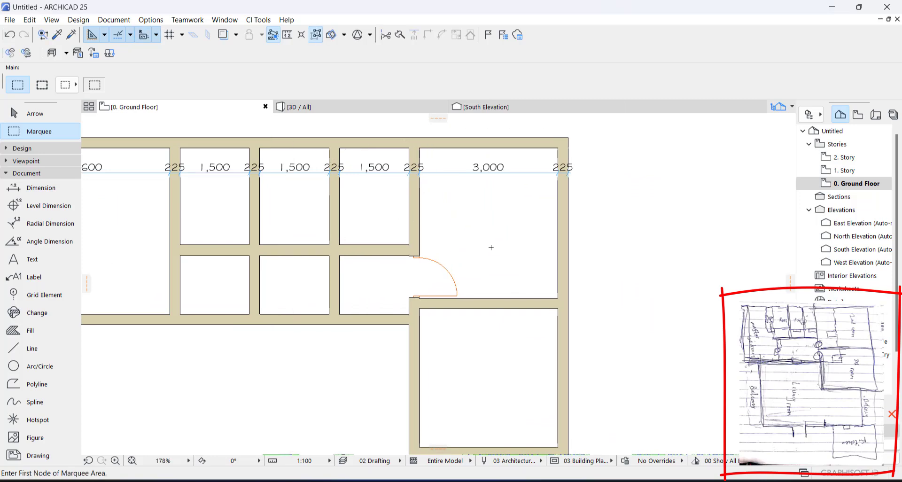
{"action": "key", "text": "Escape"}
Inspect the room widths and wall junctions across the stretched floor plan.
{"action": "scroll", "coordinate": [503, 237], "scroll_direction": "down", "scroll_amount": 4}
{"action": "scroll", "coordinate": [423, 196], "scroll_direction": "up", "scroll_amount": 2}
{"action": "scroll", "coordinate": [416, 209], "scroll_direction": "up", "scroll_amount": 1}
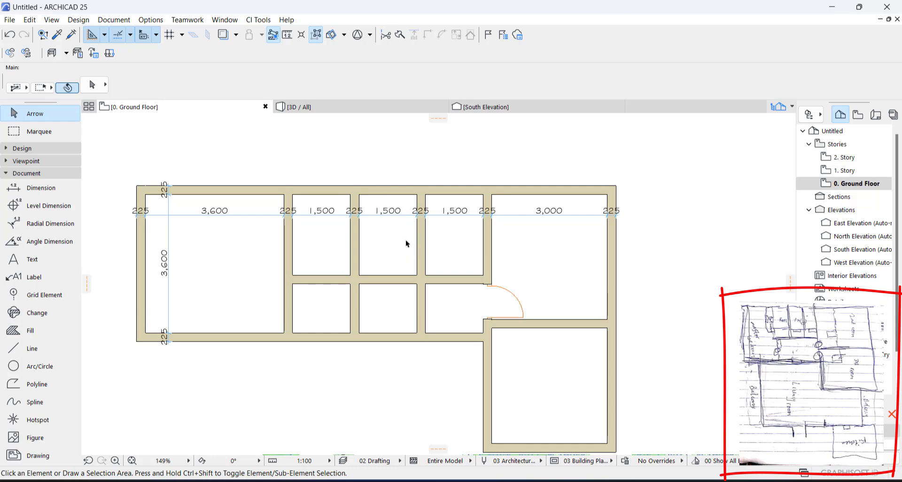
{"action": "scroll", "coordinate": [407, 246], "scroll_direction": "down", "scroll_amount": 1}
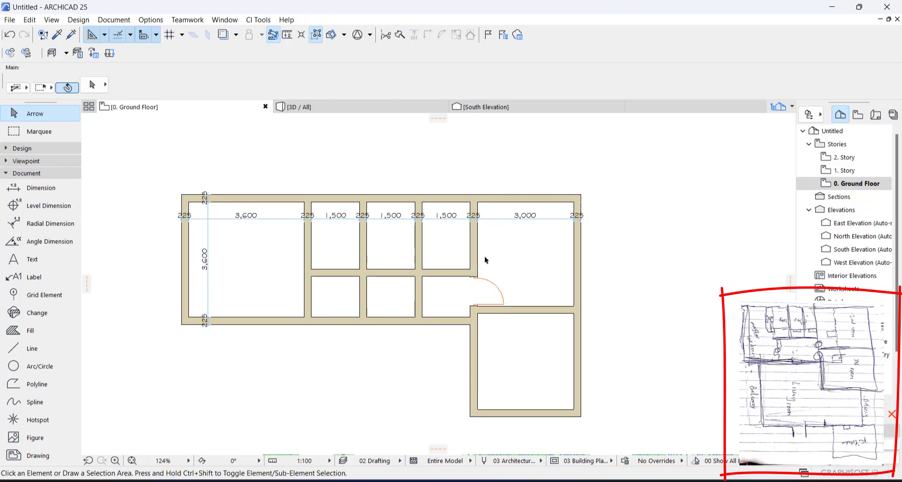
{"action": "scroll", "coordinate": [479, 267], "scroll_direction": "up", "scroll_amount": 3}
{"action": "scroll", "coordinate": [489, 270], "scroll_direction": "down", "scroll_amount": 3}
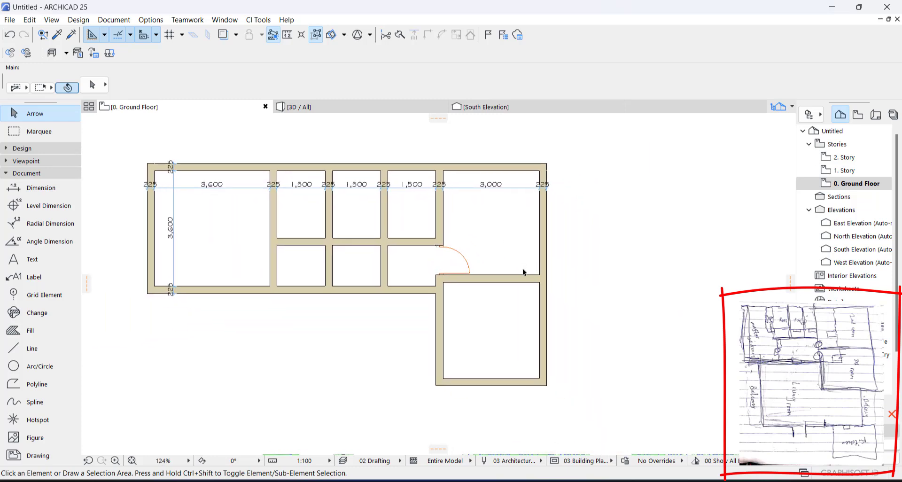
{"action": "middle_click_drag", "start_coordinate": [522, 269], "coordinate": [500, 230]}
{"action": "middle_click_drag", "start_coordinate": [369, 276], "coordinate": [525, 278]}
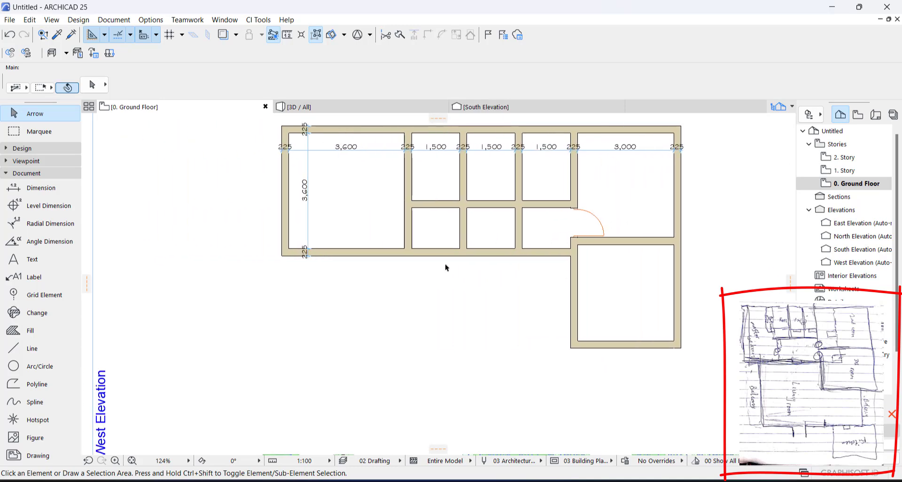
Place a second 900 x 2100 Door 25 with the existing door's settings directly below the dividing wall, opening into the lower right room.
{"action": "scroll", "coordinate": [582, 230], "scroll_direction": "up", "scroll_amount": 2}
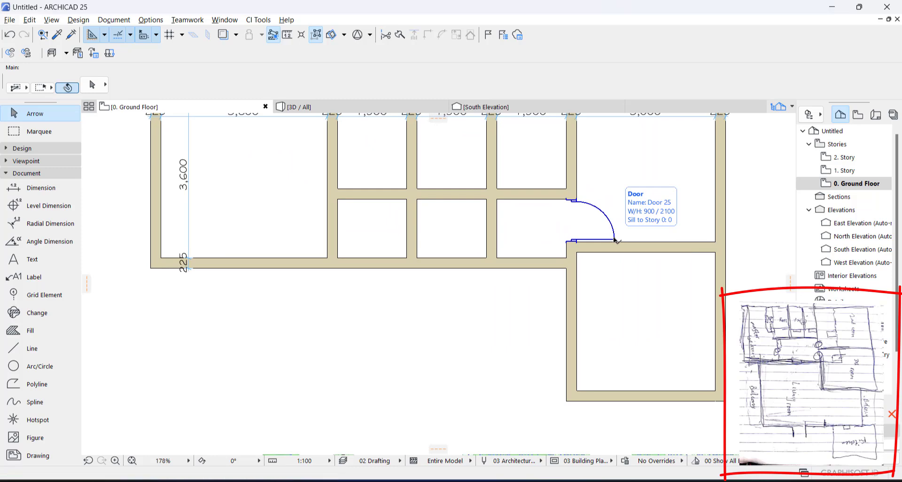
{"action": "scroll", "coordinate": [615, 238], "scroll_direction": "up", "scroll_amount": 3}
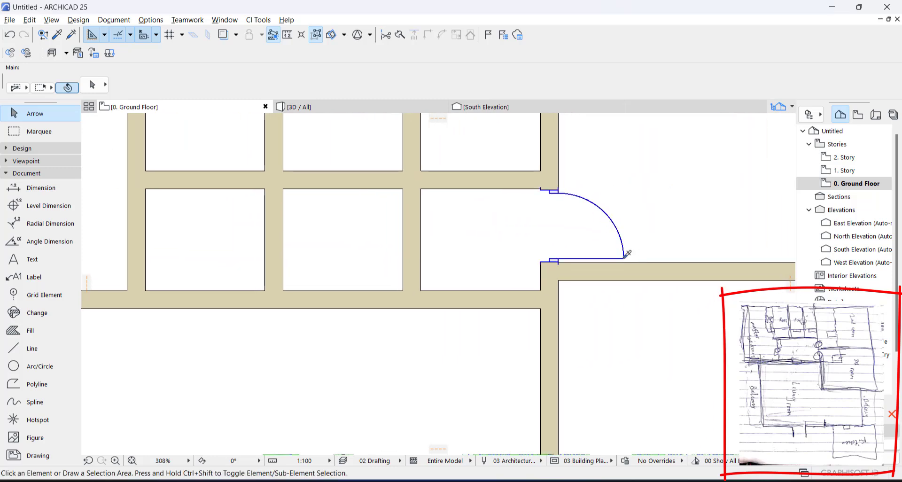
{"action": "left_click", "coordinate": [628, 253], "text": "alt"}
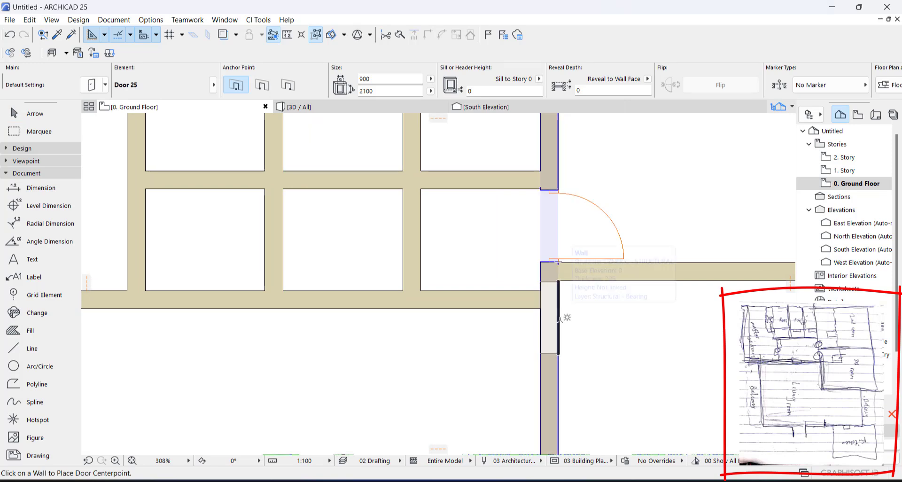
{"action": "left_click", "coordinate": [561, 319]}
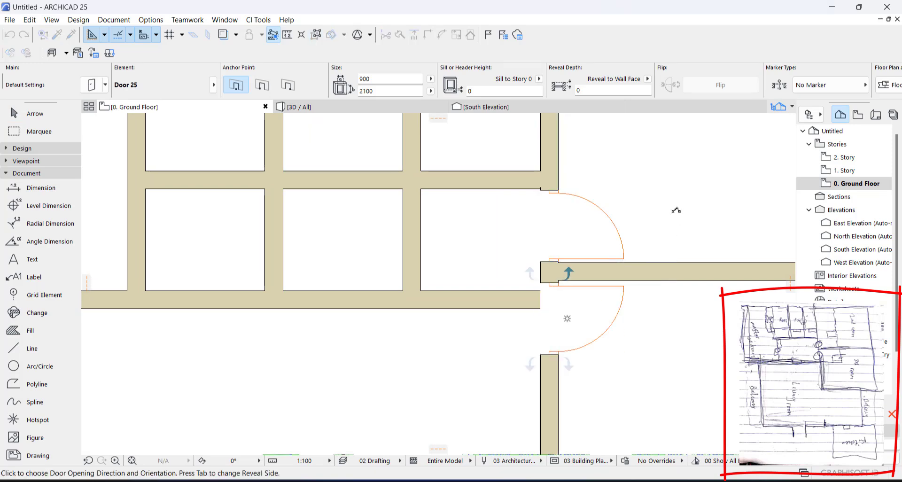
{"action": "left_click", "coordinate": [625, 268]}
{"action": "key", "text": "Escape"}
Move the long lower horizontal wall down past the new door opening, about 4,475 mm clear of the top wall, and deselect it.
{"action": "scroll", "coordinate": [466, 267], "scroll_direction": "down", "scroll_amount": 1}
{"action": "scroll", "coordinate": [466, 266], "scroll_direction": "down", "scroll_amount": 10}
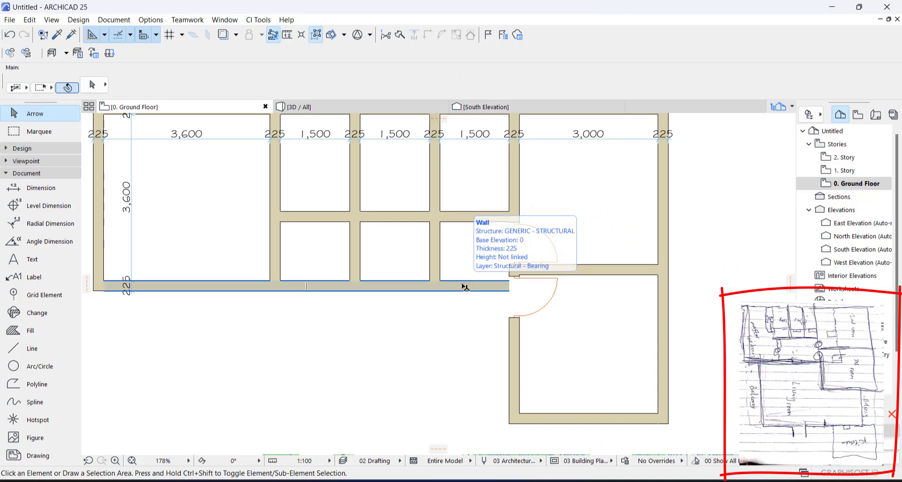
{"action": "left_click", "coordinate": [517, 285]}
{"action": "scroll", "coordinate": [521, 290], "scroll_direction": "up", "scroll_amount": 1}
{"action": "scroll", "coordinate": [520, 289], "scroll_direction": "up", "scroll_amount": 6}
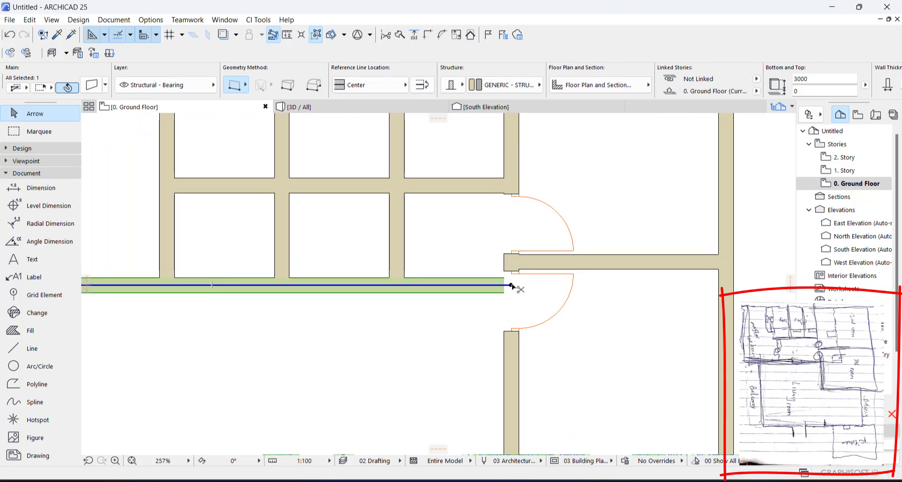
{"action": "key", "text": "ctrl+d"}
{"action": "left_click", "coordinate": [512, 285]}
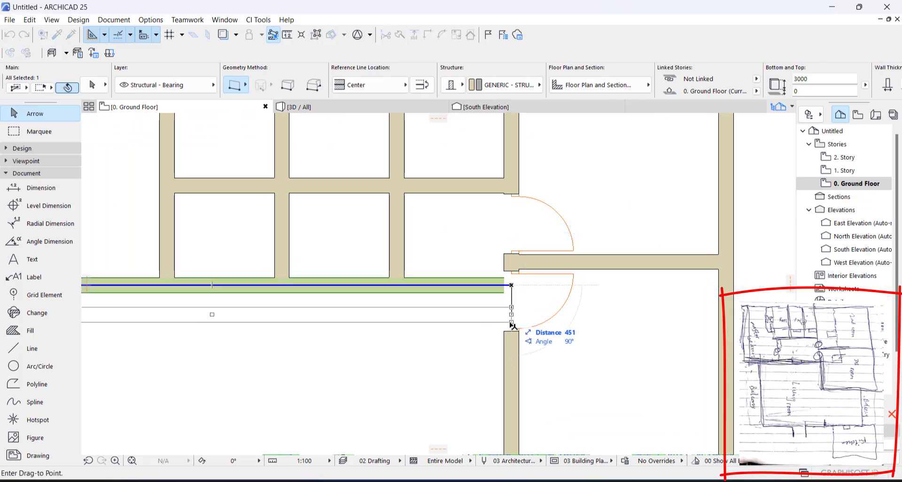
{"action": "left_click", "coordinate": [512, 347]}
{"action": "left_click", "coordinate": [564, 298]}
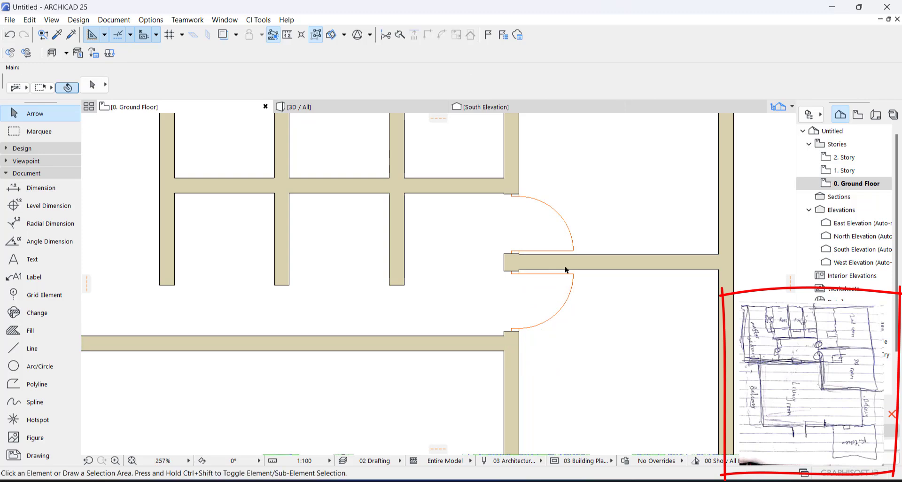
Trim away the loose lower ends of the two middle partitions below the horizontal wall of the small rooms.
{"action": "scroll", "coordinate": [568, 275], "scroll_direction": "down", "scroll_amount": 15}
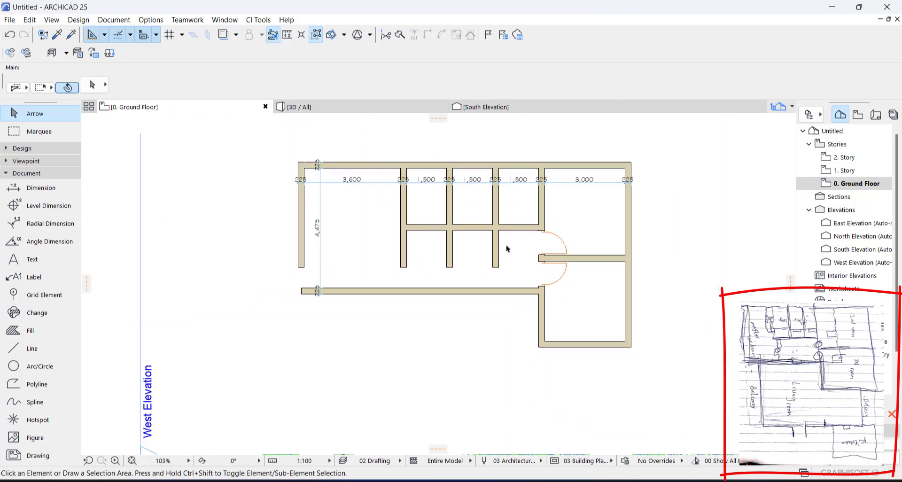
{"action": "scroll", "coordinate": [508, 249], "scroll_direction": "up", "scroll_amount": 3}
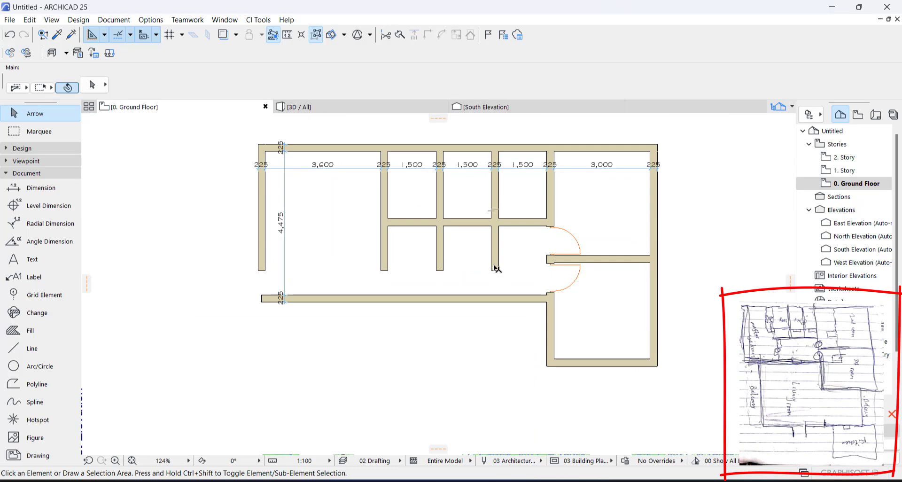
{"action": "scroll", "coordinate": [496, 268], "scroll_direction": "up", "scroll_amount": 2}
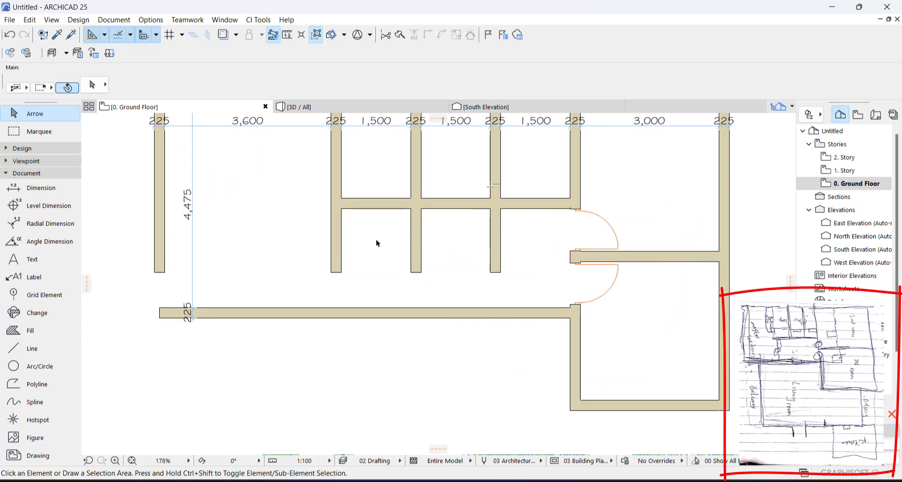
{"action": "left_click", "coordinate": [497, 229], "text": "ctrl"}
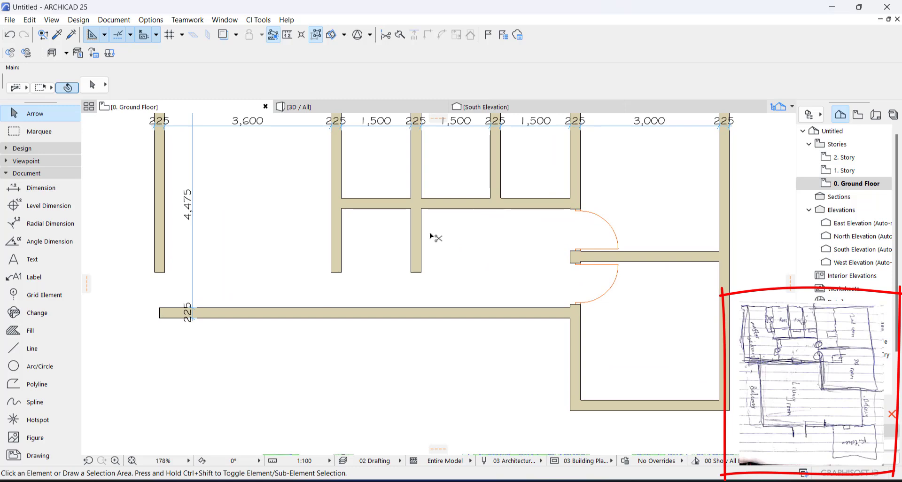
{"action": "left_click", "coordinate": [419, 232], "text": "ctrl"}
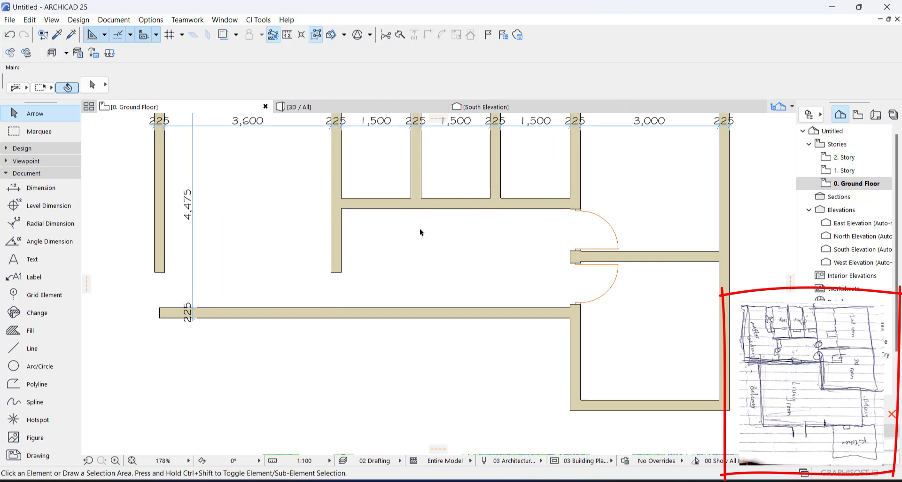
Stretch the loose lower end of the partition beside the 3,600 mm room down to the long horizontal wall.
{"action": "scroll", "coordinate": [370, 231], "scroll_direction": "down", "scroll_amount": 2}
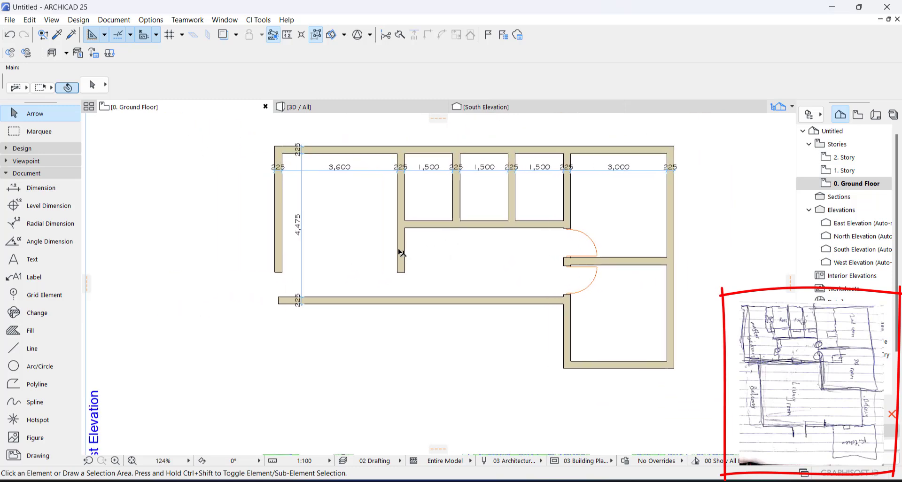
{"action": "left_click", "coordinate": [402, 256]}
{"action": "left_click", "coordinate": [401, 272]}
{"action": "left_click", "coordinate": [402, 296]}
Intersect the left outer wall with the long lower horizontal wall to close their corner, and deselect both walls.
{"action": "left_click", "coordinate": [279, 262]}
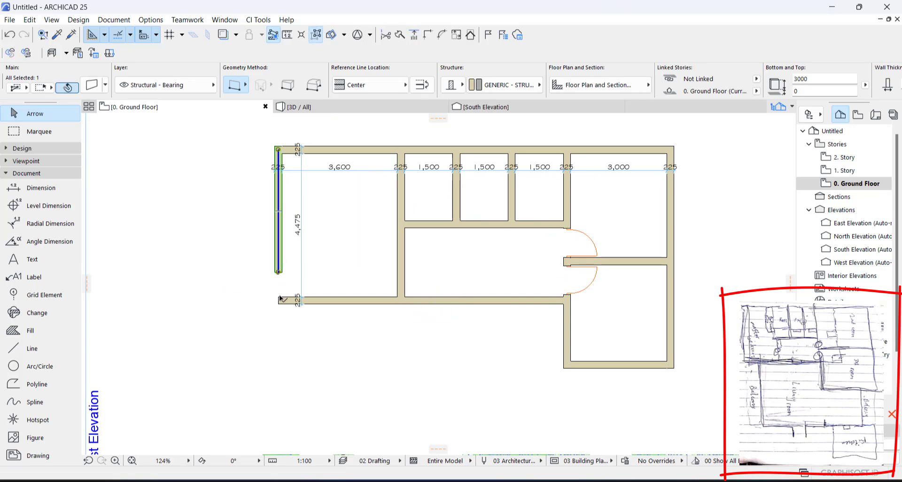
{"action": "left_click", "coordinate": [278, 271]}
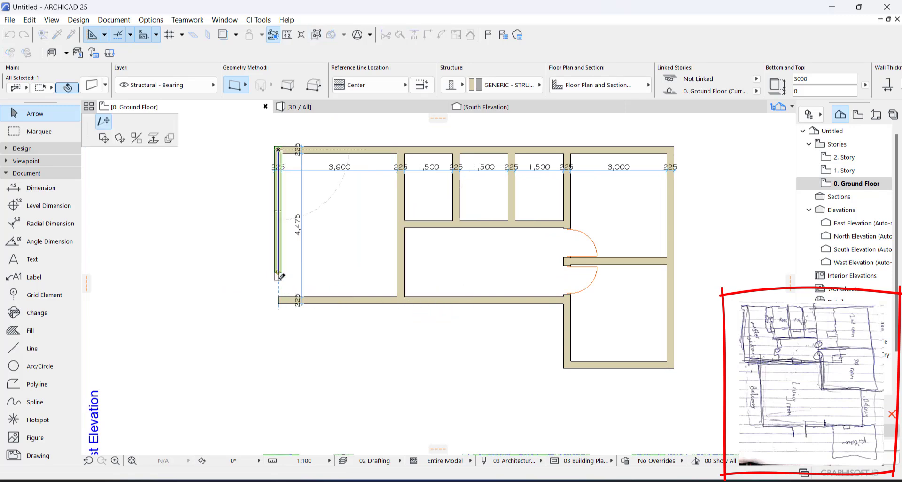
{"action": "key", "text": "Escape"}
{"action": "left_click", "coordinate": [342, 301], "text": "shift"}
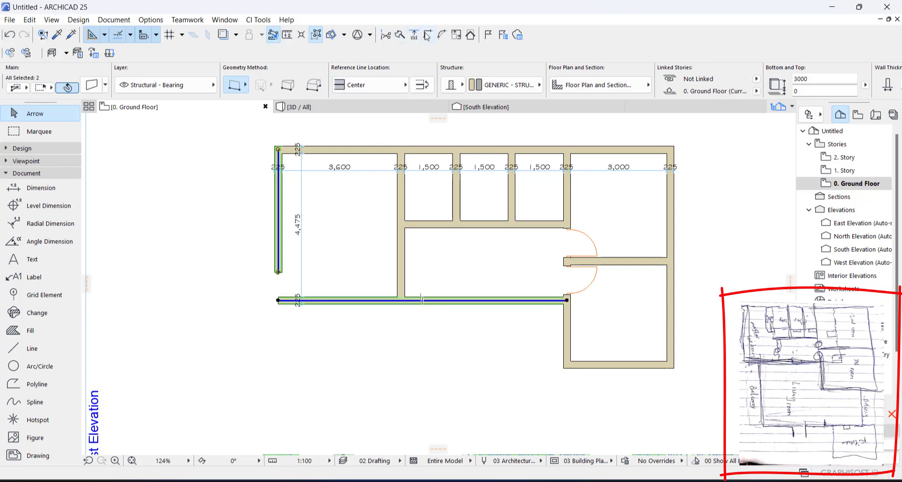
{"action": "left_click", "coordinate": [481, 264]}
{"action": "middle_click_drag", "start_coordinate": [480, 262], "coordinate": [430, 266]}
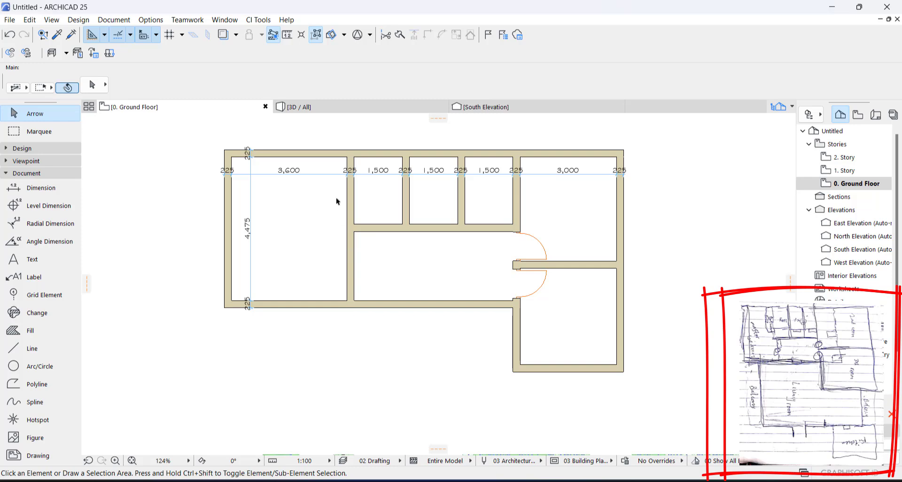
Drag a copy of the lower right room's bottom wall 3225 mm straight down and deselect it.
{"action": "middle_click_drag", "start_coordinate": [449, 303], "coordinate": [419, 263]}
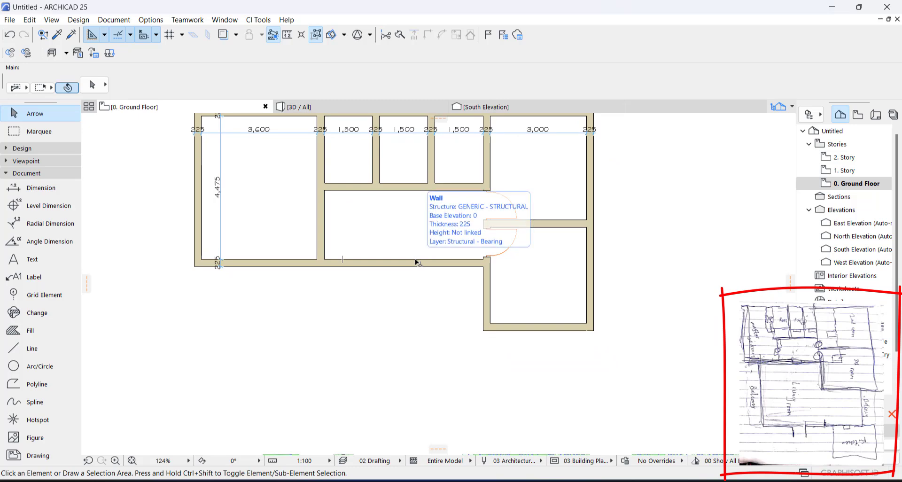
{"action": "middle_click_drag", "start_coordinate": [529, 306], "coordinate": [453, 252]}
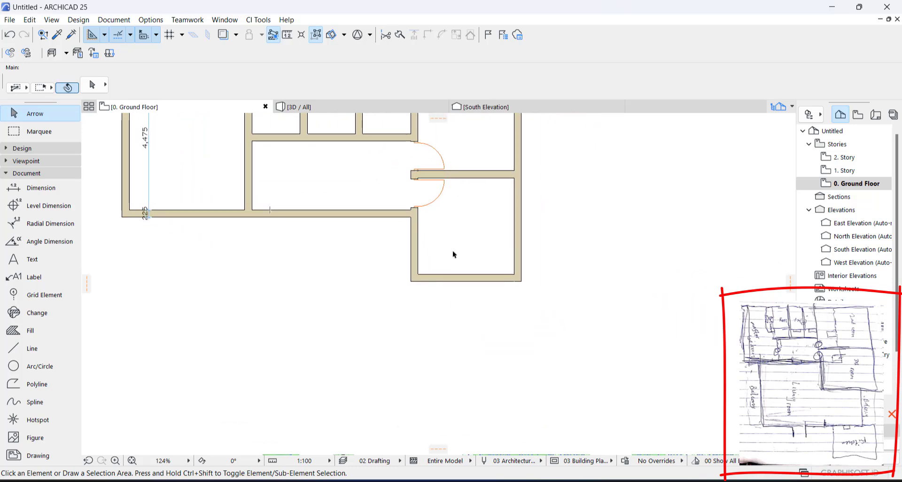
{"action": "left_click", "coordinate": [467, 278]}
{"action": "key", "text": "ctrl+d"}
{"action": "key", "text": "ctrl"}
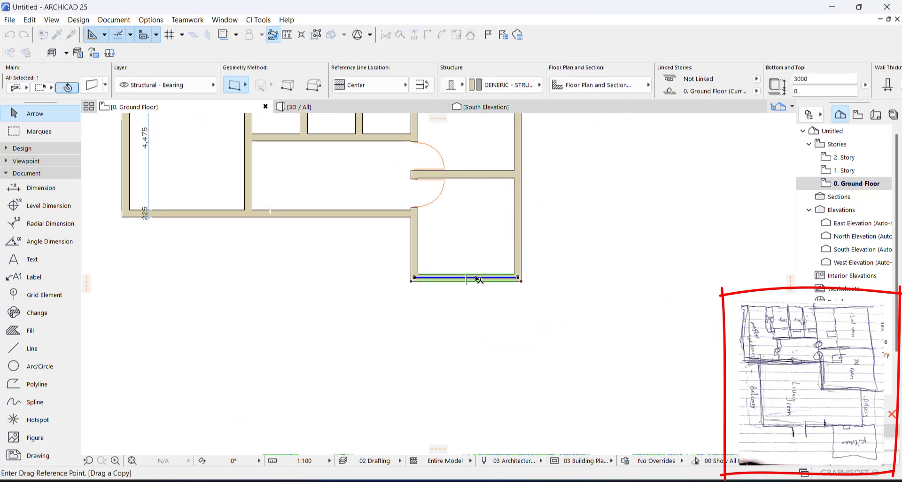
{"action": "left_click", "coordinate": [476, 278]}
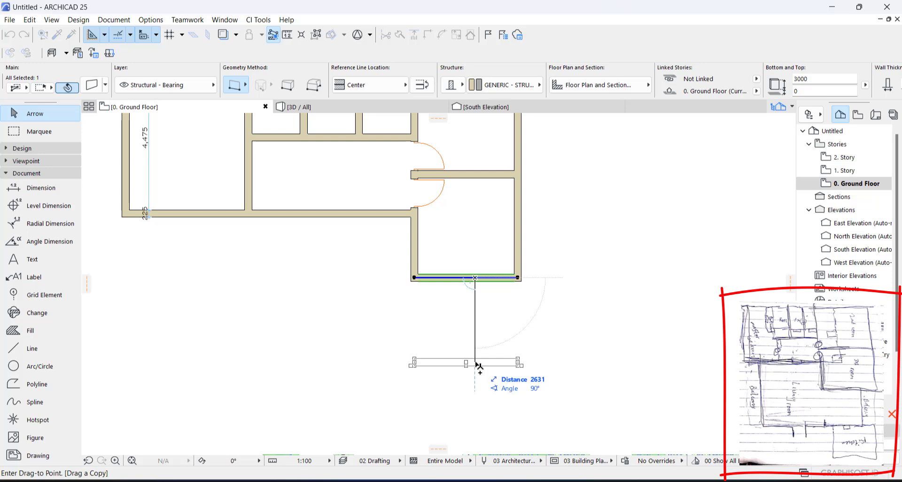
{"action": "type", "text": "3"}
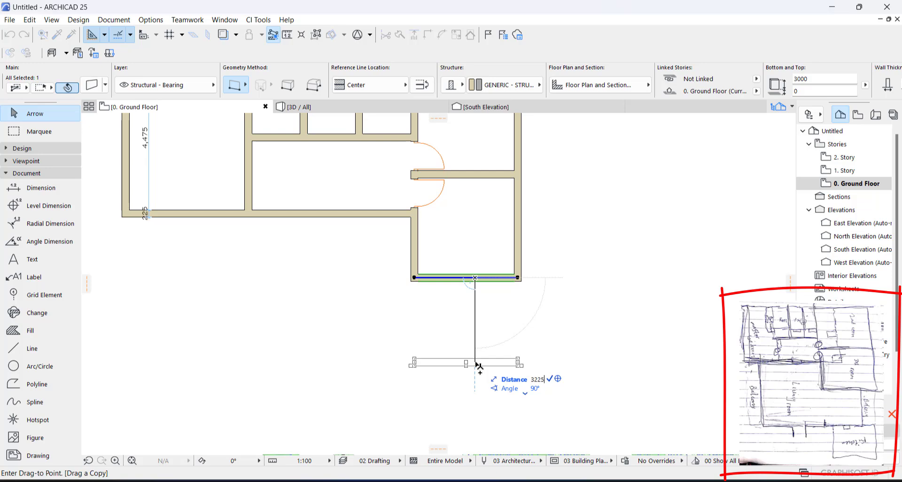
{"action": "type", "text": "225"}
{"action": "key", "text": "Return"}
{"action": "scroll", "coordinate": [503, 358], "scroll_direction": "down", "scroll_amount": 2}
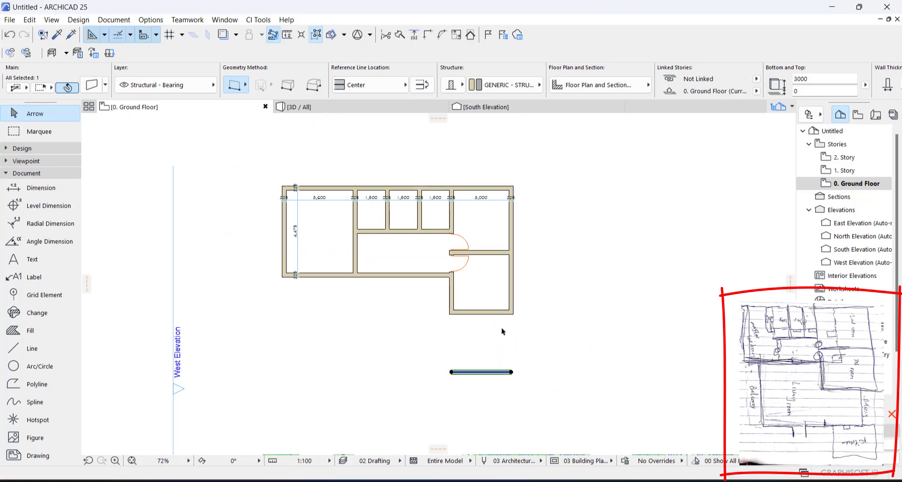
{"action": "key", "text": "Escape"}
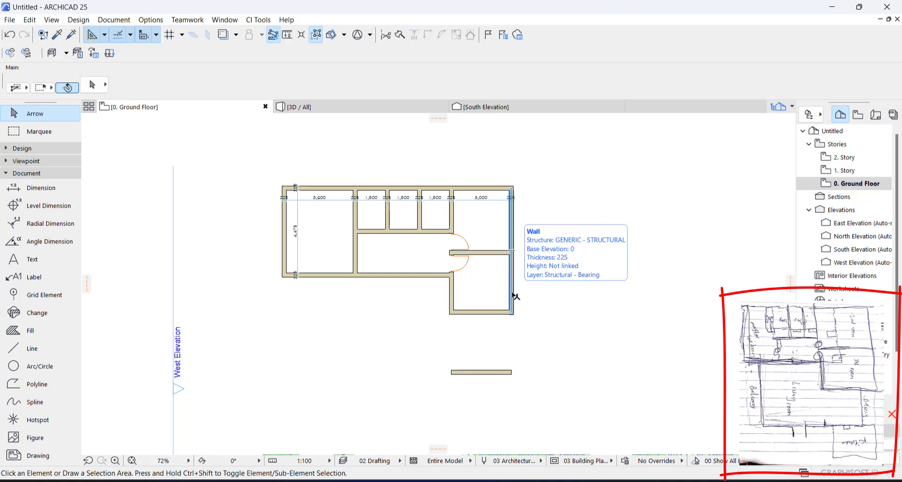
Extend the right outer wall down to the copied wall, and intersect the copied wall with the left outer wall to enclose the large room.
{"action": "left_click", "coordinate": [516, 297]}
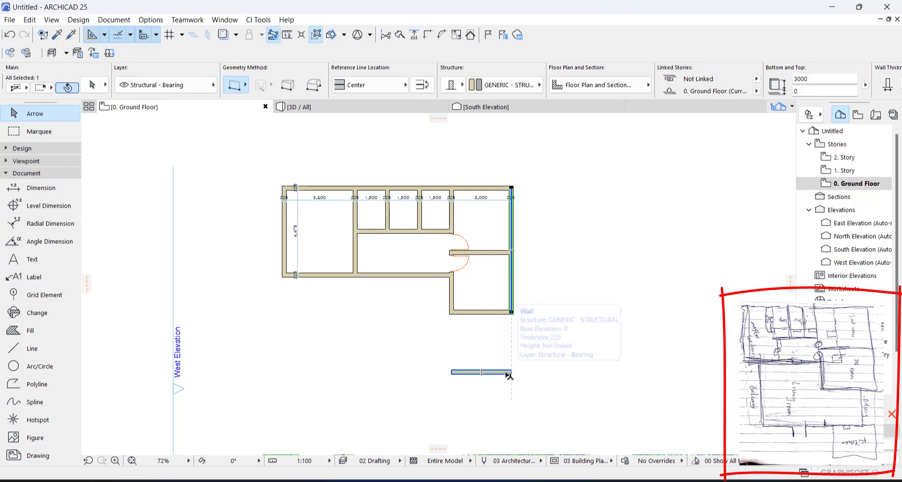
{"action": "key", "text": "Escape"}
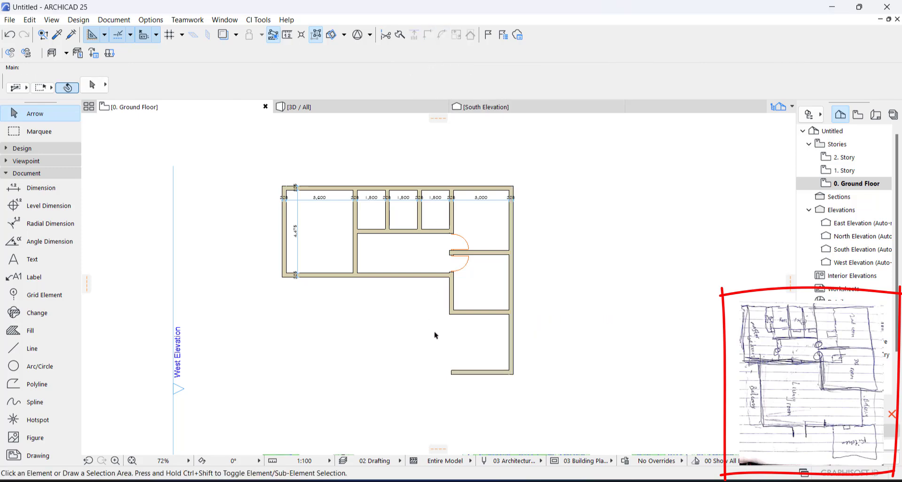
{"action": "left_click", "coordinate": [464, 373]}
{"action": "left_click", "coordinate": [286, 280], "text": "shift"}
{"action": "left_click", "coordinate": [427, 34]}
{"action": "key", "text": "Escape"}
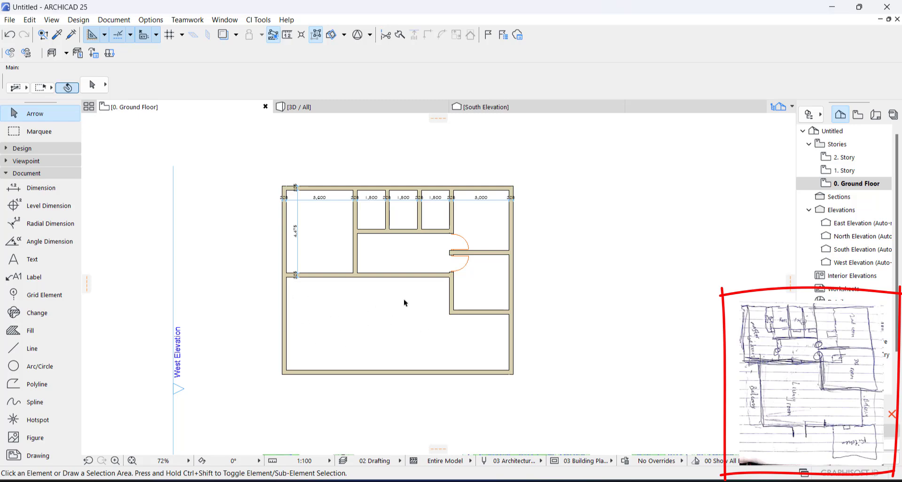
Drag a copy of the large room's bottom wall straight down by the same distance as the previous wall copy.
{"action": "scroll", "coordinate": [449, 350], "scroll_direction": "up", "scroll_amount": 3}
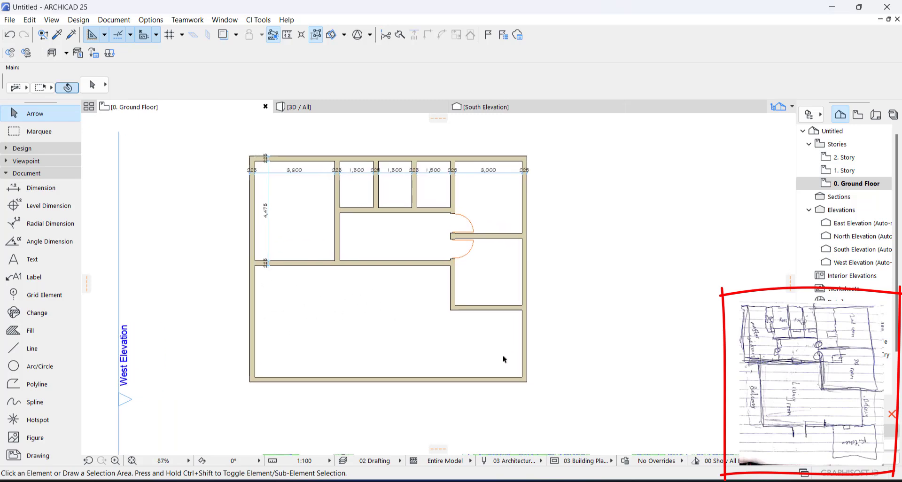
{"action": "left_click", "coordinate": [468, 311]}
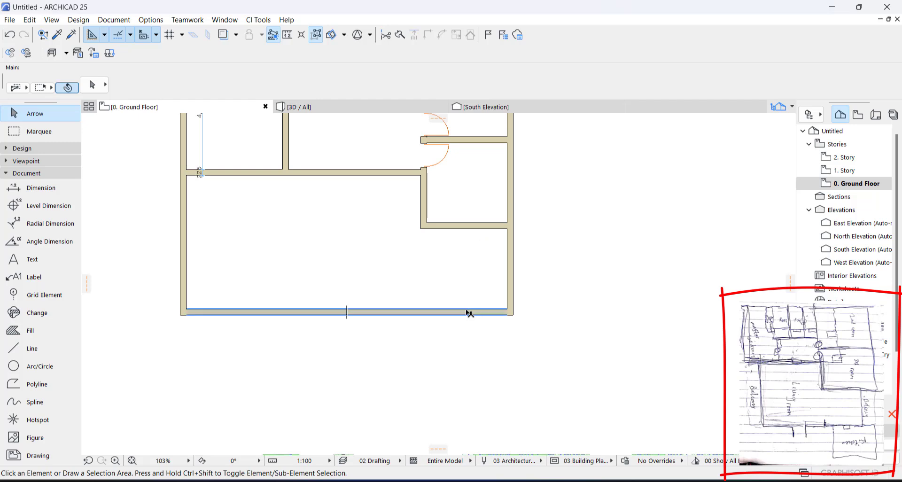
{"action": "scroll", "coordinate": [469, 314], "scroll_direction": "up", "scroll_amount": 3}
{"action": "key", "text": "ctrl+d"}
{"action": "left_click", "coordinate": [469, 314]}
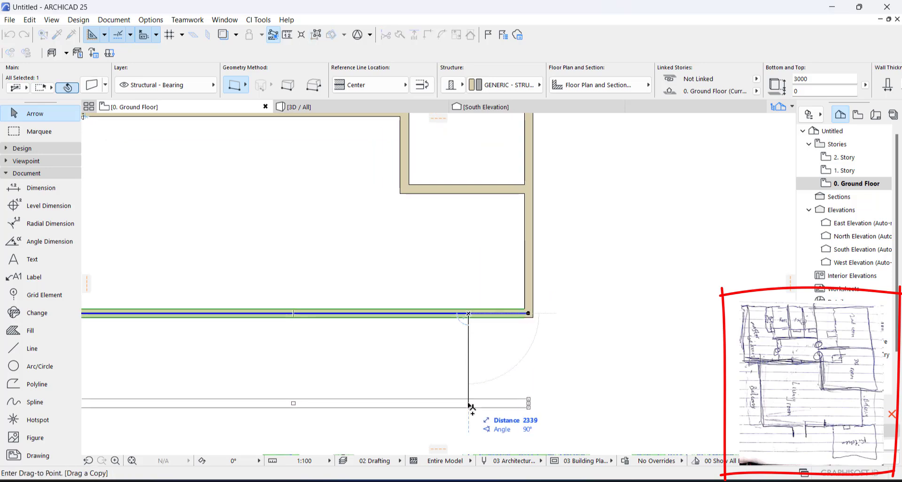
{"action": "type", "text": "3"}
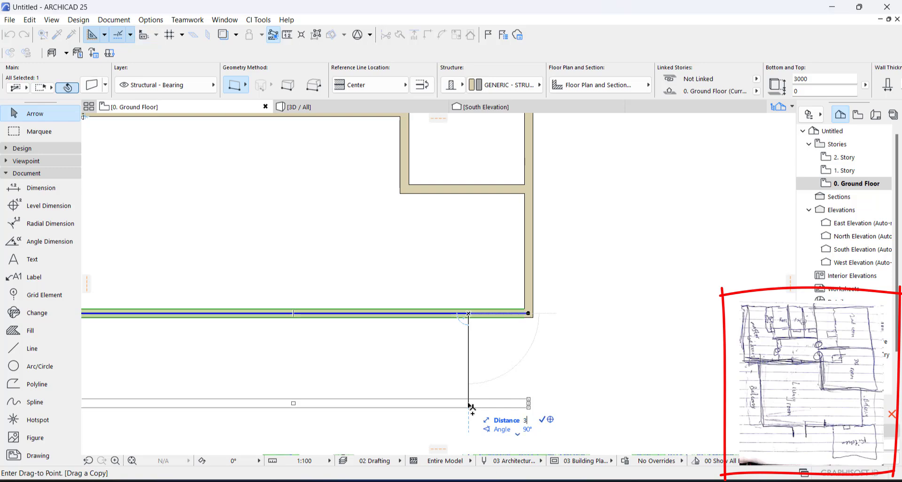
{"action": "key", "text": "Return"}
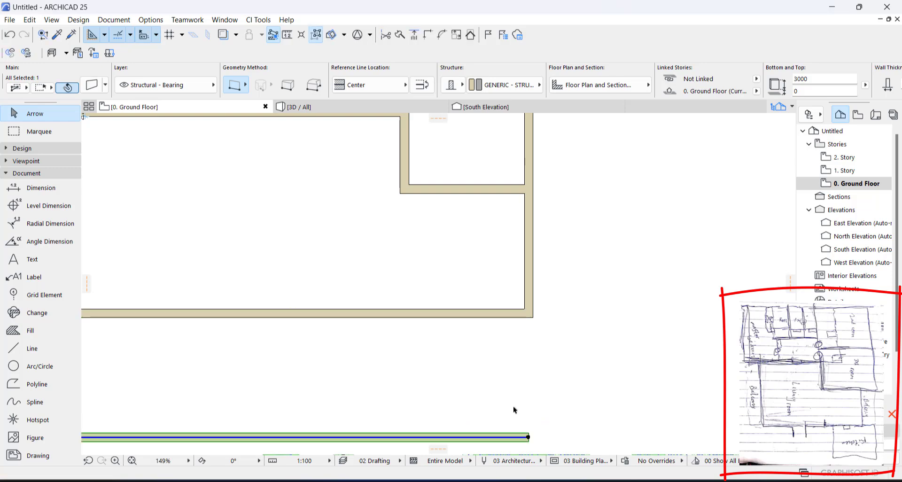
Intersect the new lowest wall with the right outer wall to form their corner, and deselect both walls.
{"action": "scroll", "coordinate": [551, 300], "scroll_direction": "down", "scroll_amount": 5}
{"action": "left_click", "coordinate": [494, 287], "text": "shift"}
{"action": "left_click", "coordinate": [427, 34]}
{"action": "key", "text": "Escape"}
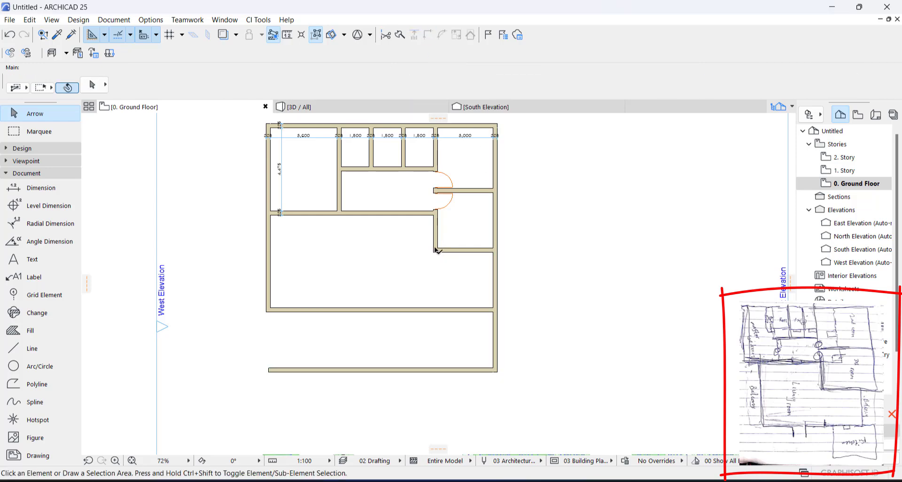
Stretch the wall holding the two doors down to the lowest wall and trim away its segment crossing the large room.
{"action": "left_click", "coordinate": [436, 249]}
{"action": "scroll", "coordinate": [435, 250], "scroll_direction": "up", "scroll_amount": 2}
{"action": "left_click", "coordinate": [435, 249]}
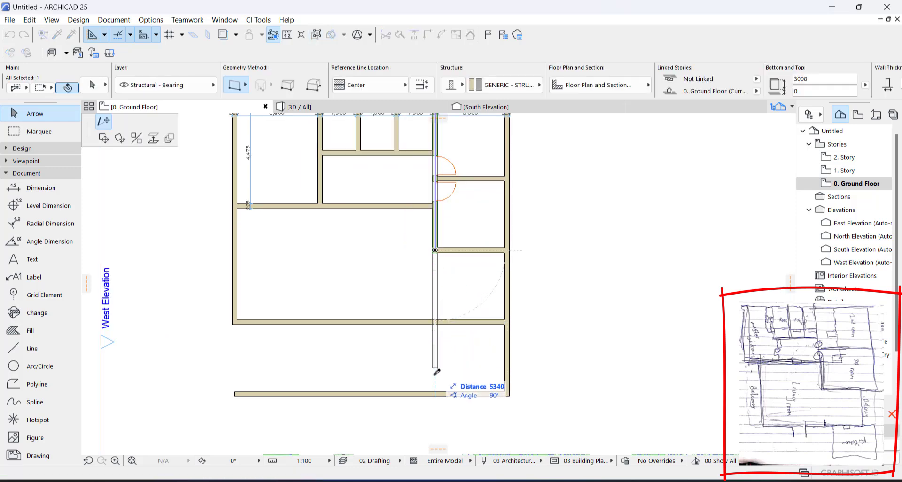
{"action": "left_click", "coordinate": [435, 394]}
{"action": "key", "text": "Escape"}
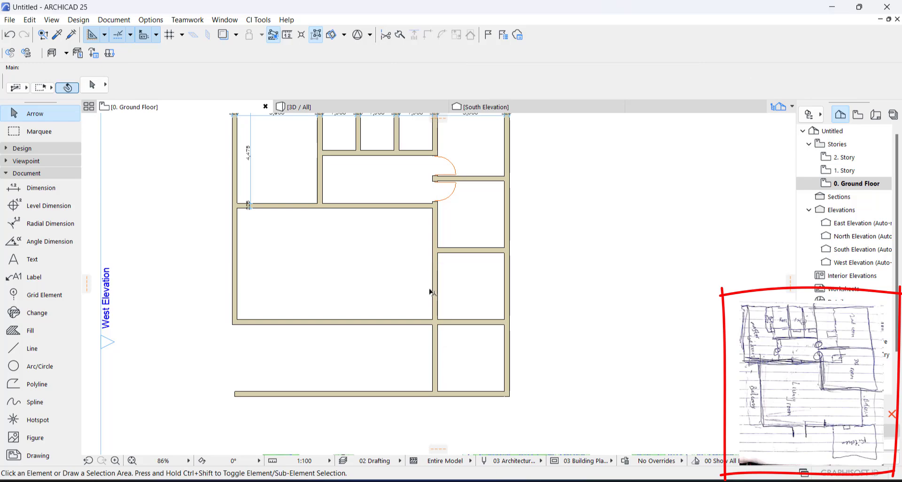
{"action": "scroll", "coordinate": [440, 277], "scroll_direction": "up", "scroll_amount": 3}
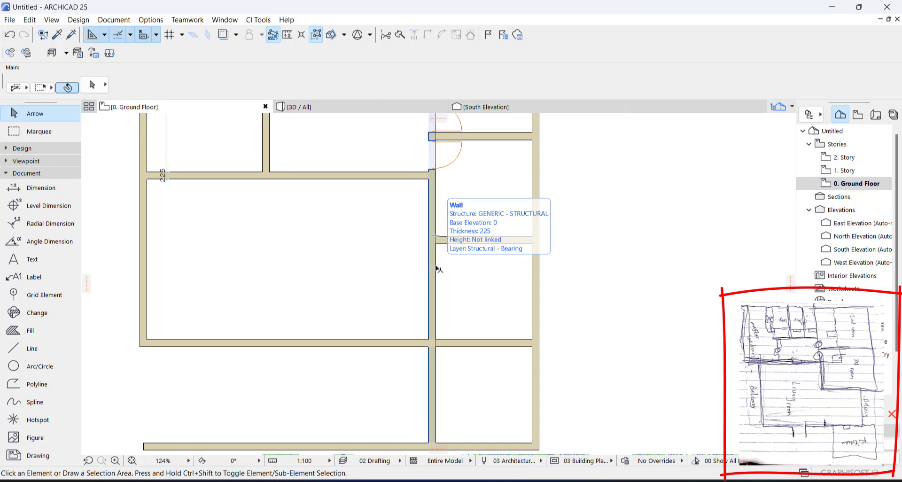
{"action": "left_click", "coordinate": [436, 268], "text": "ctrl"}
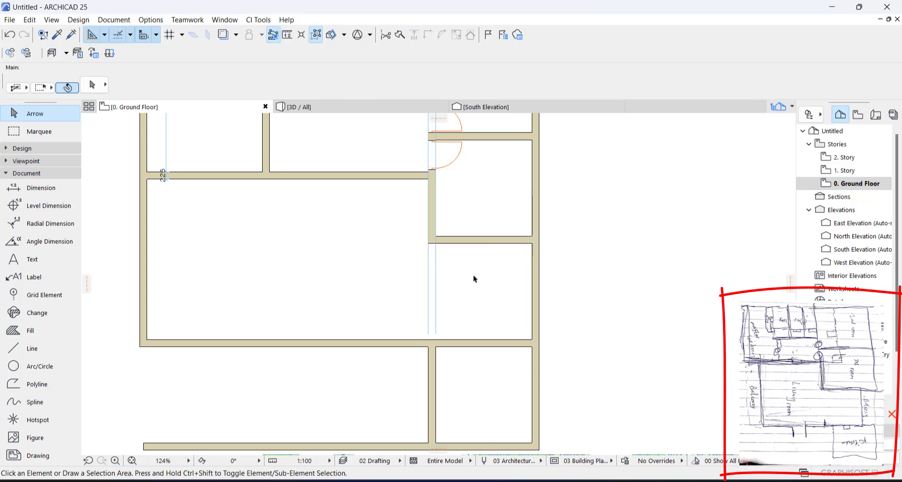
Shorten the witness lines of the horizontal dimension chain so they end just below the dimension line.
{"action": "middle_click_drag", "start_coordinate": [447, 265], "coordinate": [422, 382]}
{"action": "scroll", "coordinate": [435, 308], "scroll_direction": "down", "scroll_amount": 1}
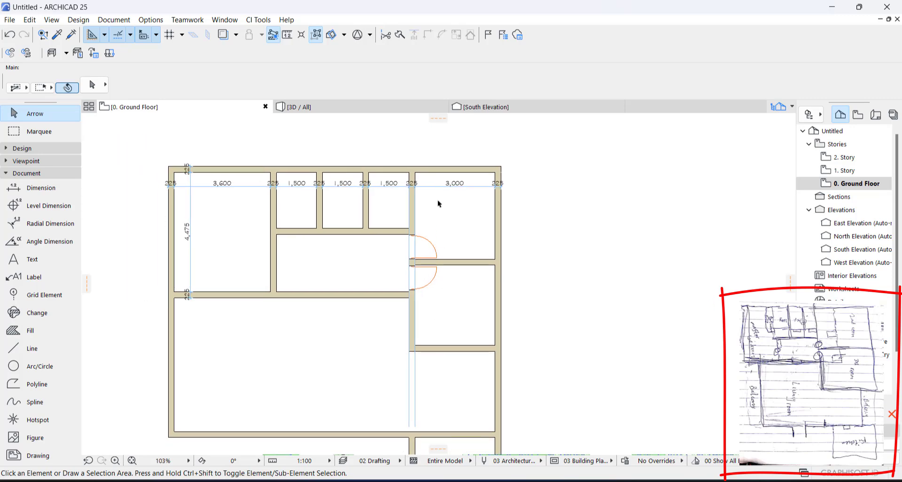
{"action": "left_click", "coordinate": [432, 187]}
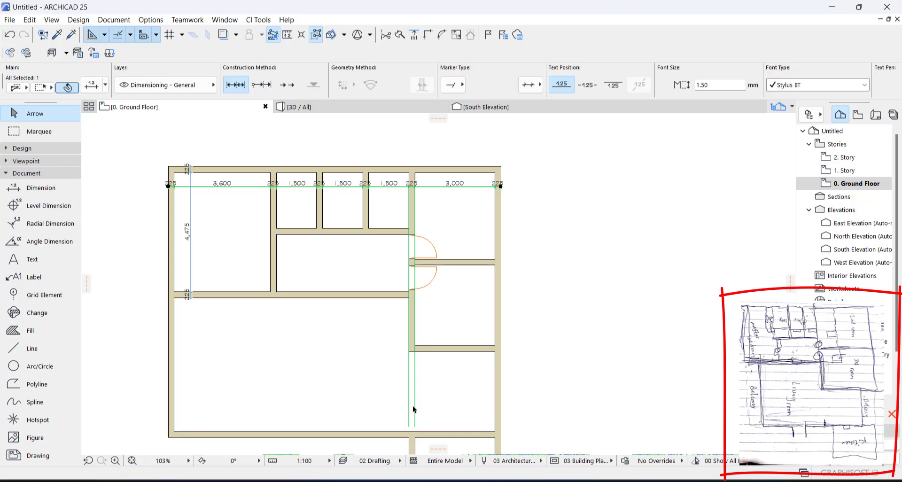
{"action": "left_click", "coordinate": [426, 187]}
{"action": "left_click", "coordinate": [466, 258]}
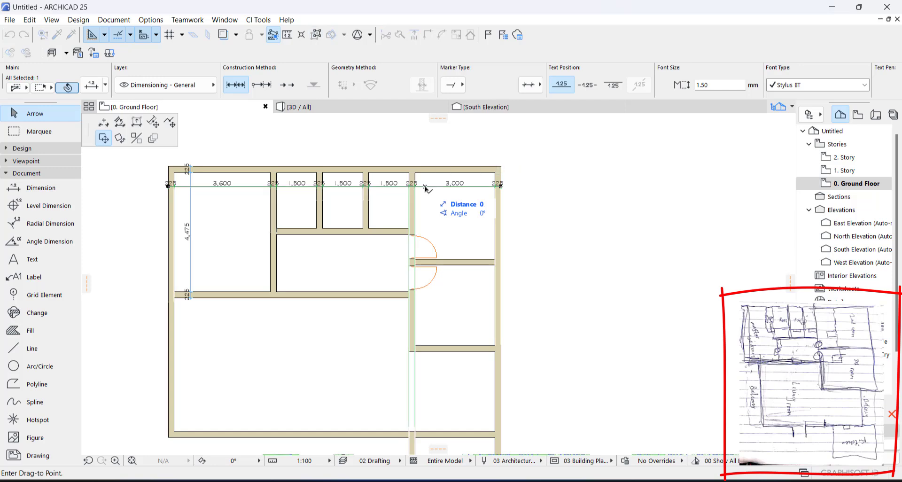
{"action": "left_click", "coordinate": [137, 121]}
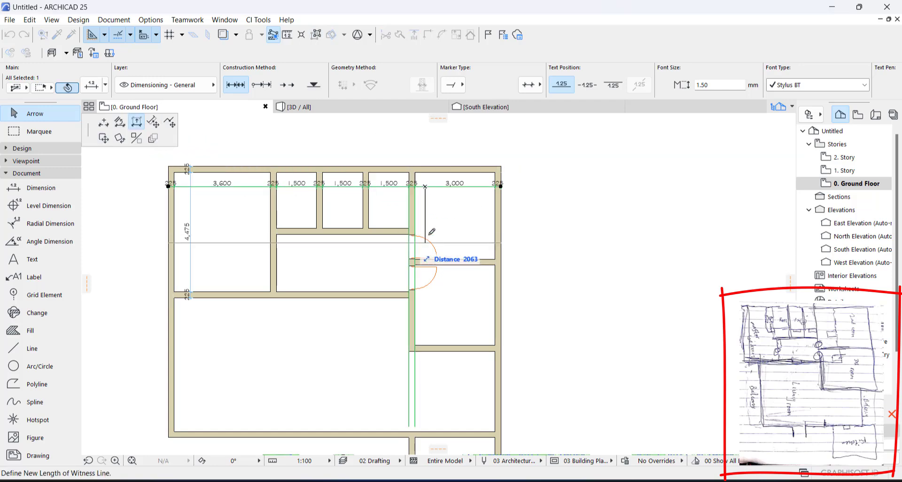
{"action": "left_click", "coordinate": [425, 194]}
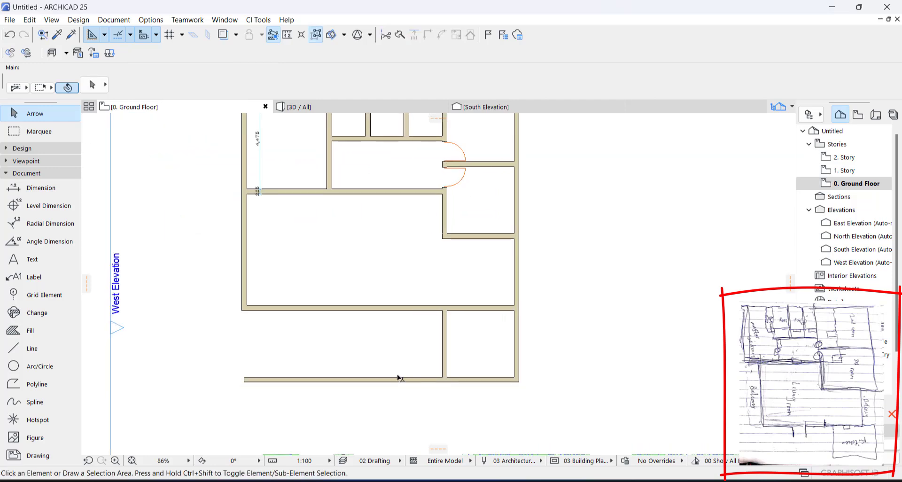
Trim away the loose part of the lowest wall outside the small room below the large room.
{"action": "left_click", "coordinate": [393, 380], "text": "ctrl"}
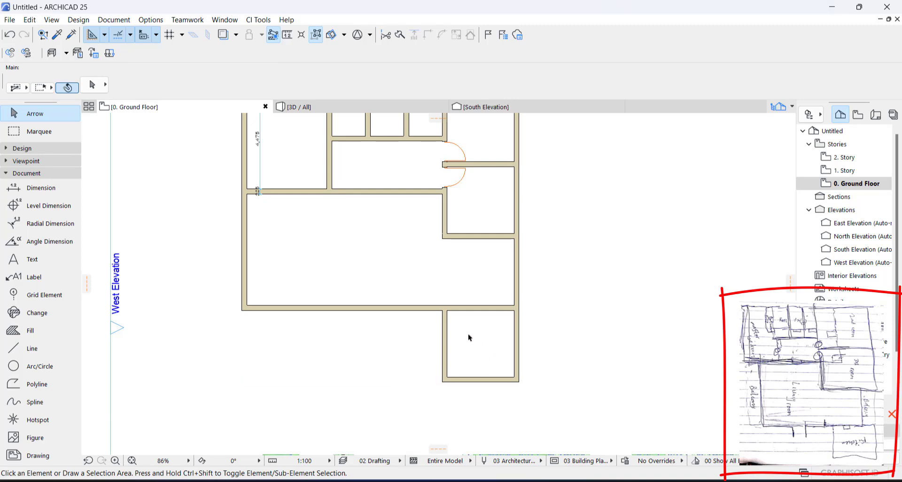
{"action": "middle_click_drag", "start_coordinate": [478, 332], "coordinate": [443, 363]}
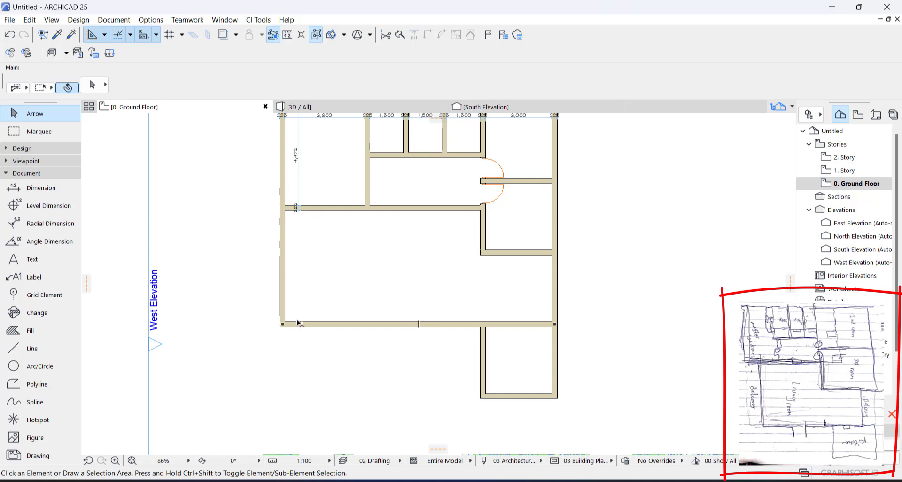
Add the large room's lower wall to the vertical dimension chain beside the left outer wall.
{"action": "scroll", "coordinate": [299, 197], "scroll_direction": "up", "scroll_amount": 1}
{"action": "scroll", "coordinate": [299, 188], "scroll_direction": "up", "scroll_amount": 1}
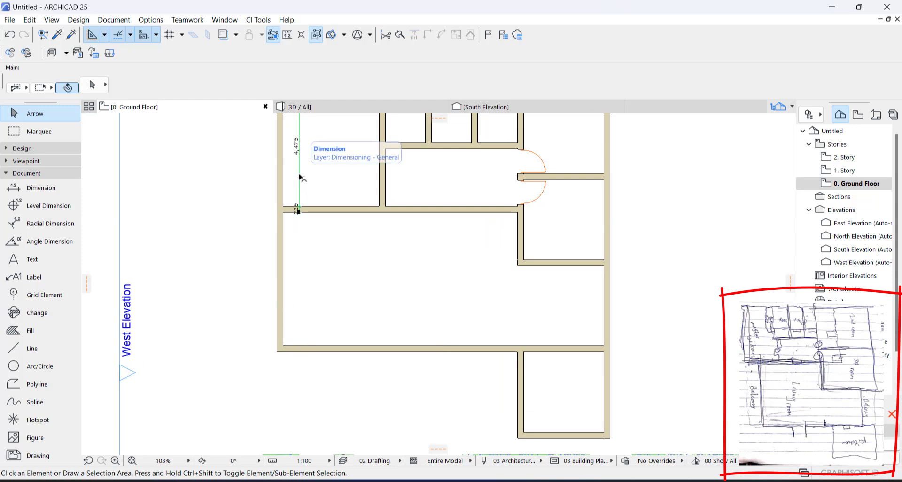
{"action": "left_click", "coordinate": [300, 177]}
{"action": "left_click", "coordinate": [300, 177]}
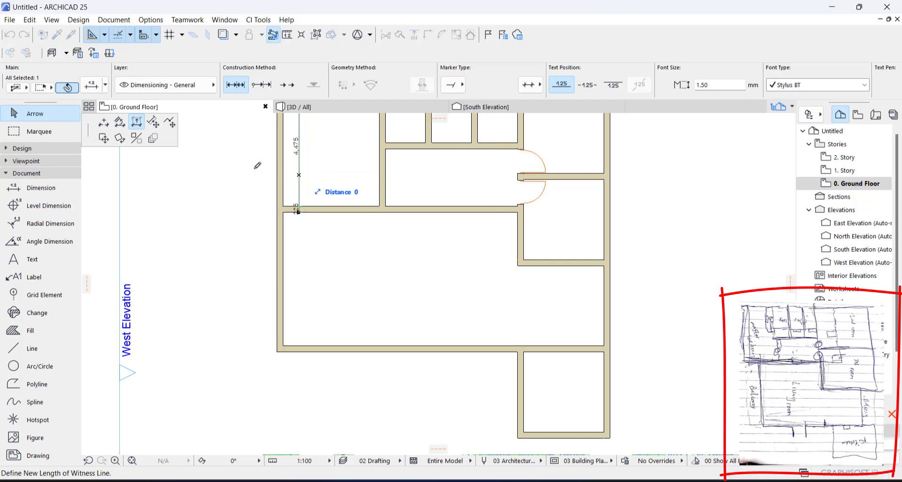
{"action": "left_click", "coordinate": [102, 125]}
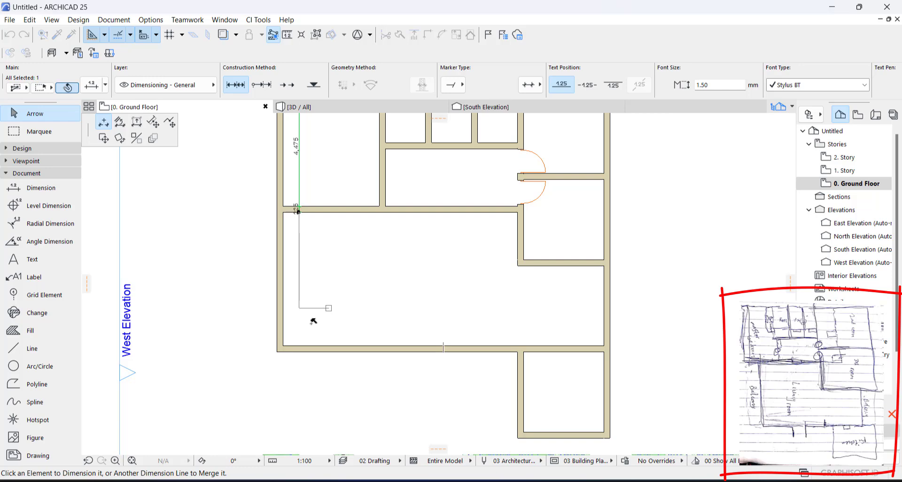
{"action": "left_click", "coordinate": [296, 348]}
{"action": "left_click", "coordinate": [398, 261]}
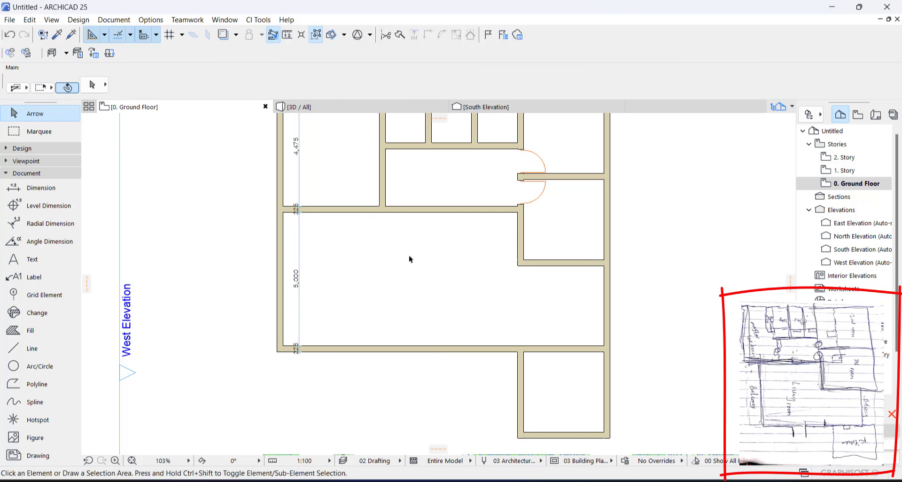
Dimension the horizontal walls of the right-hand rooms in one vertical chain, from the uppermost wall to the small lower room's bottom wall.
{"action": "middle_click_drag", "start_coordinate": [409, 255], "coordinate": [376, 327]}
{"action": "scroll", "coordinate": [453, 187], "scroll_direction": "down", "scroll_amount": 2}
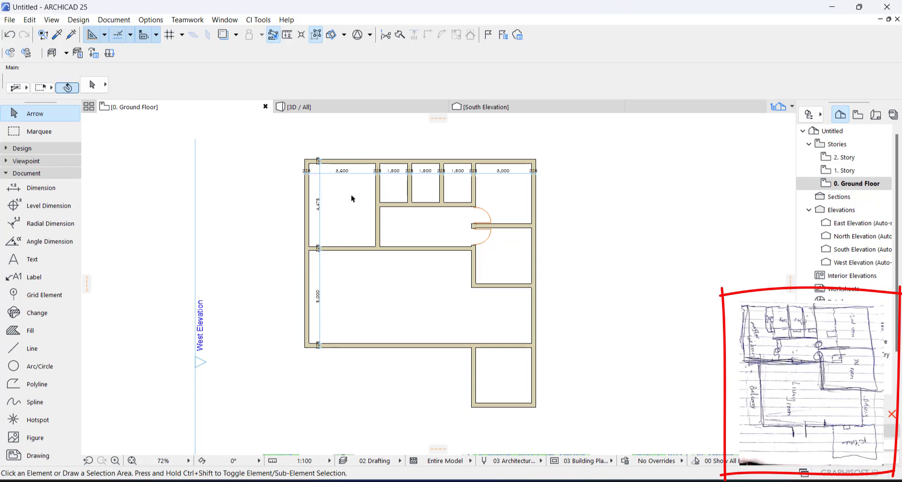
{"action": "scroll", "coordinate": [346, 205], "scroll_direction": "up", "scroll_amount": 2}
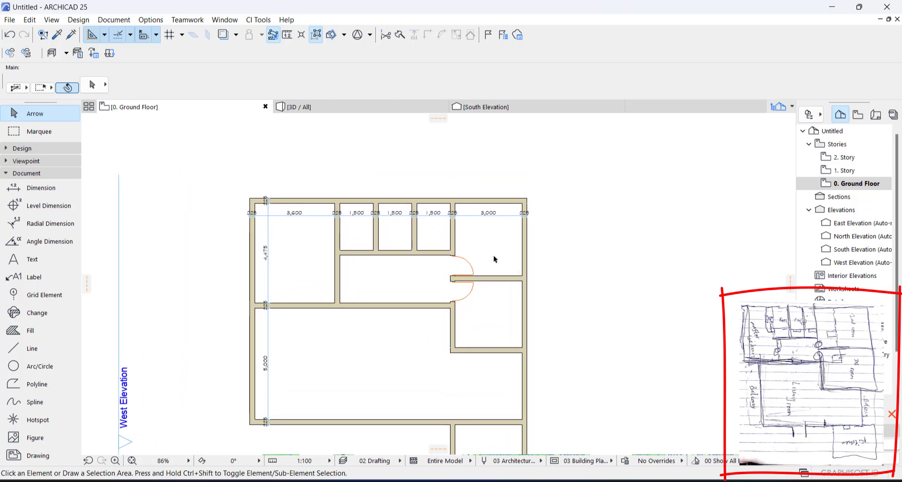
{"action": "scroll", "coordinate": [517, 219], "scroll_direction": "up", "scroll_amount": 3}
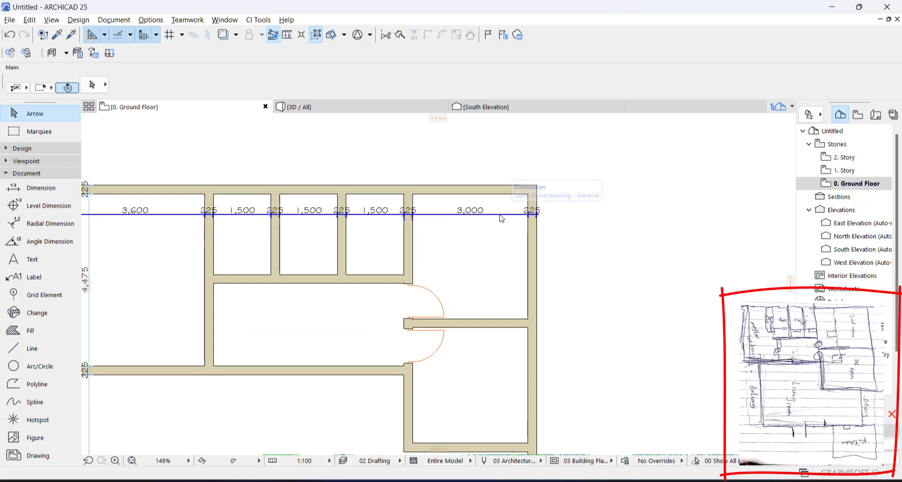
{"action": "left_click", "coordinate": [504, 214], "text": "alt"}
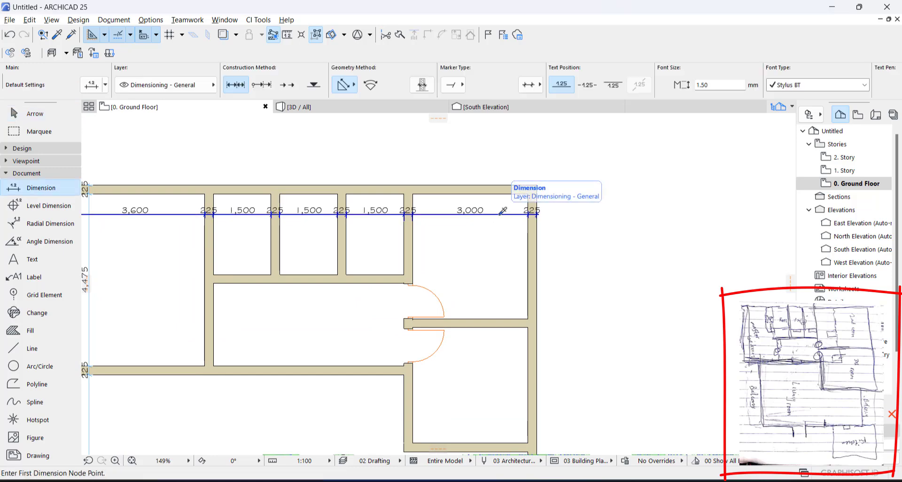
{"action": "left_click", "coordinate": [510, 195]}
{"action": "left_click", "coordinate": [513, 320]}
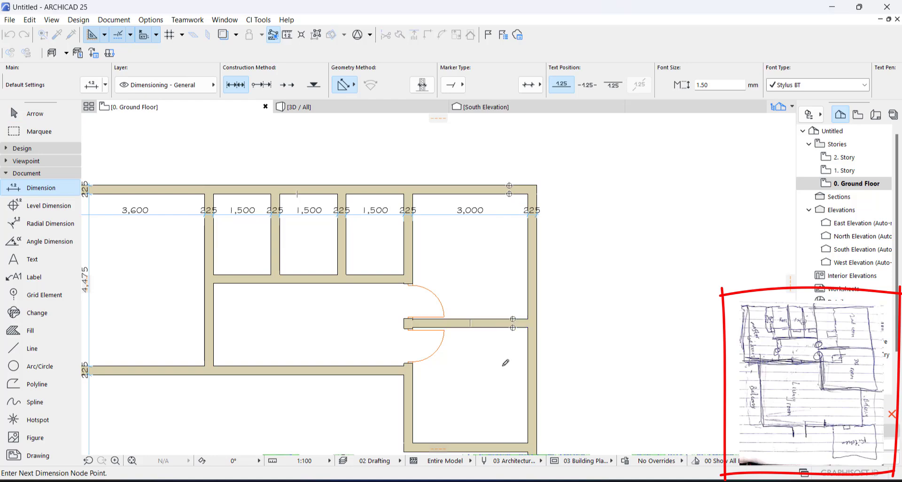
{"action": "middle_click_drag", "start_coordinate": [494, 408], "coordinate": [526, 239]}
{"action": "left_click", "coordinate": [530, 275]}
{"action": "scroll", "coordinate": [458, 207], "scroll_direction": "down", "scroll_amount": 3}
{"action": "left_click", "coordinate": [503, 319]}
{"action": "right_click", "coordinate": [499, 388]}
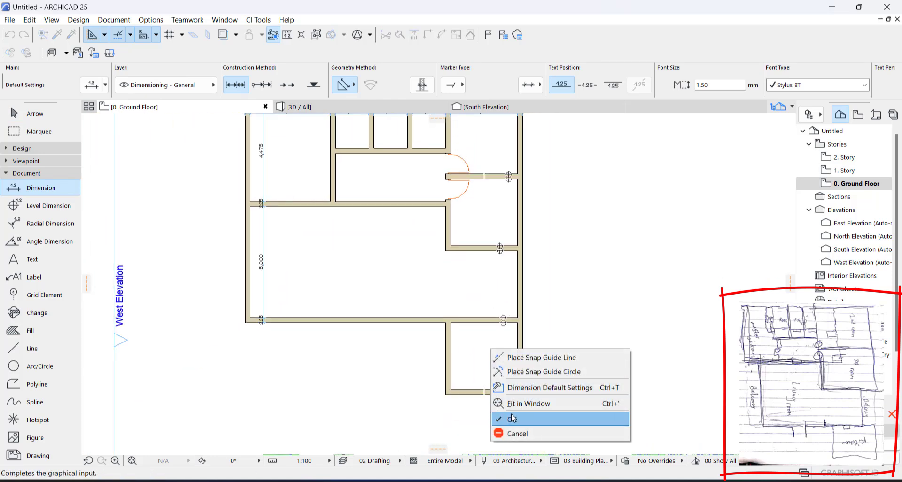
{"action": "left_click", "coordinate": [506, 415]}
{"action": "left_click", "coordinate": [508, 365]}
Dimension the large room's full width between the two outer walls, placing the dimension line just above its lower wall.
{"action": "scroll", "coordinate": [503, 328], "scroll_direction": "down", "scroll_amount": 2}
{"action": "middle_click_drag", "start_coordinate": [499, 264], "coordinate": [499, 304]}
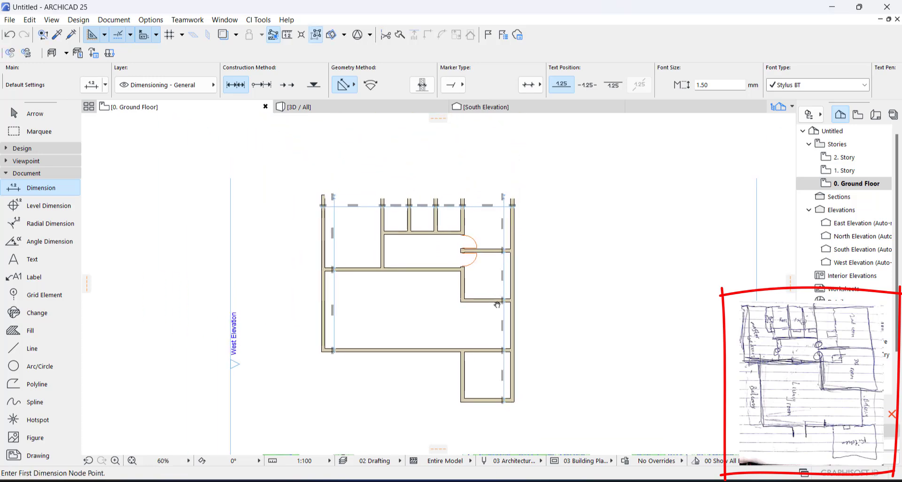
{"action": "scroll", "coordinate": [497, 307], "scroll_direction": "up", "scroll_amount": 3}
{"action": "left_click", "coordinate": [523, 359]}
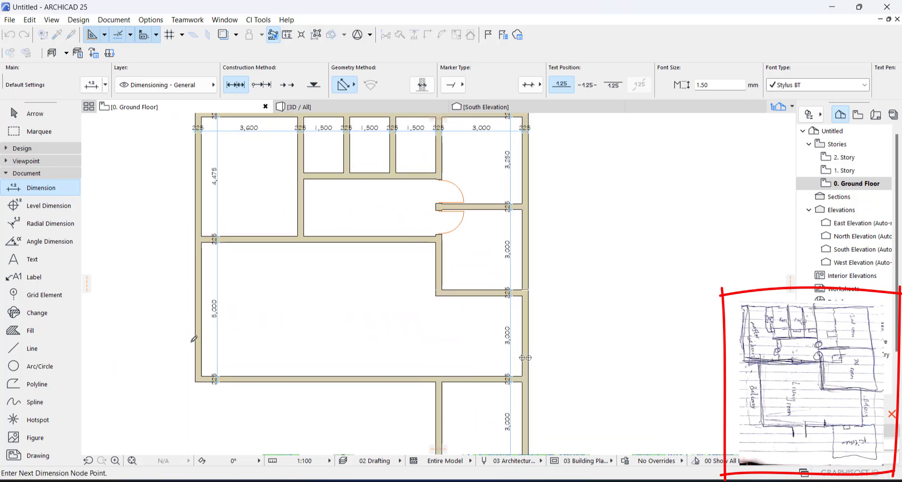
{"action": "right_click", "coordinate": [316, 326]}
{"action": "left_click", "coordinate": [324, 377]}
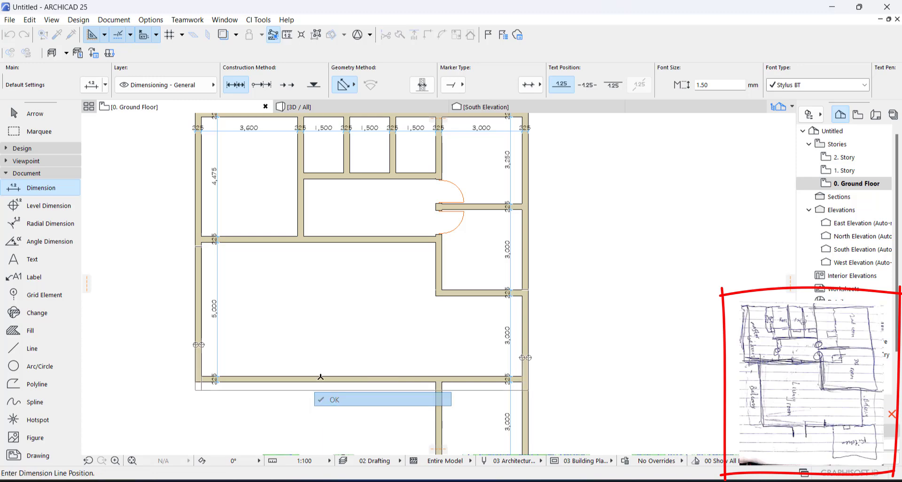
{"action": "left_click", "coordinate": [316, 361]}
Dimension the upper part of the large room and the adjoining right-hand room in one horizontal chain below the corridor.
{"action": "left_click", "coordinate": [525, 263]}
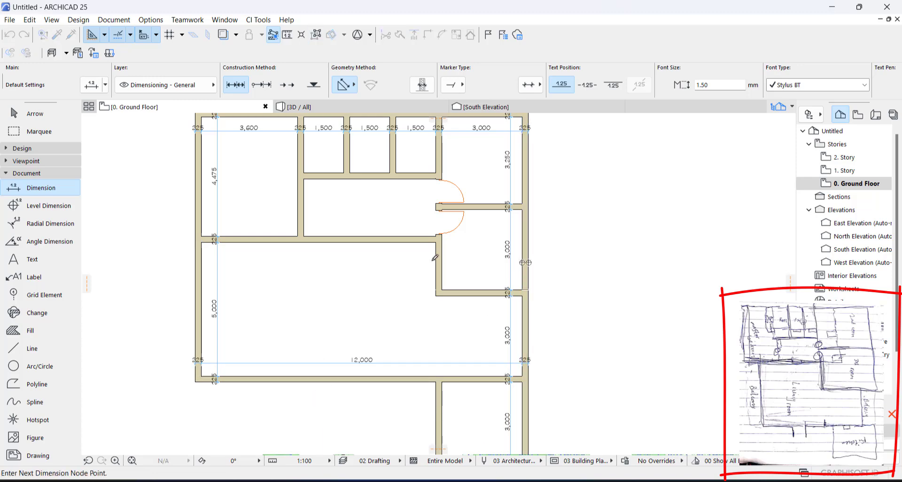
{"action": "left_click", "coordinate": [439, 259]}
{"action": "left_click", "coordinate": [195, 261]}
{"action": "right_click", "coordinate": [276, 252]}
{"action": "left_click", "coordinate": [296, 328]}
{"action": "left_click", "coordinate": [342, 264]}
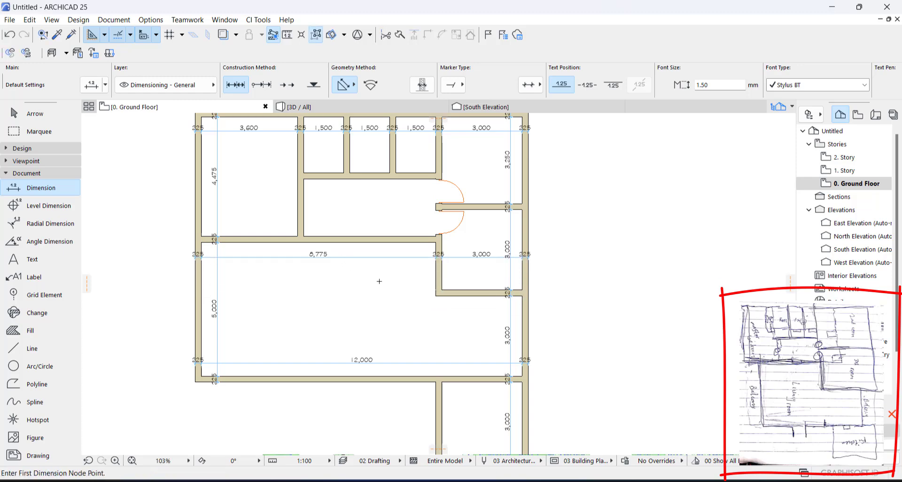
Dimension the left room, corridor and upper right room in one horizontal chain between the outer walls, placed across the upper corridor.
{"action": "scroll", "coordinate": [520, 282], "scroll_direction": "up", "scroll_amount": 2}
{"action": "scroll", "coordinate": [520, 251], "scroll_direction": "up", "scroll_amount": 2}
{"action": "left_click", "coordinate": [521, 251]}
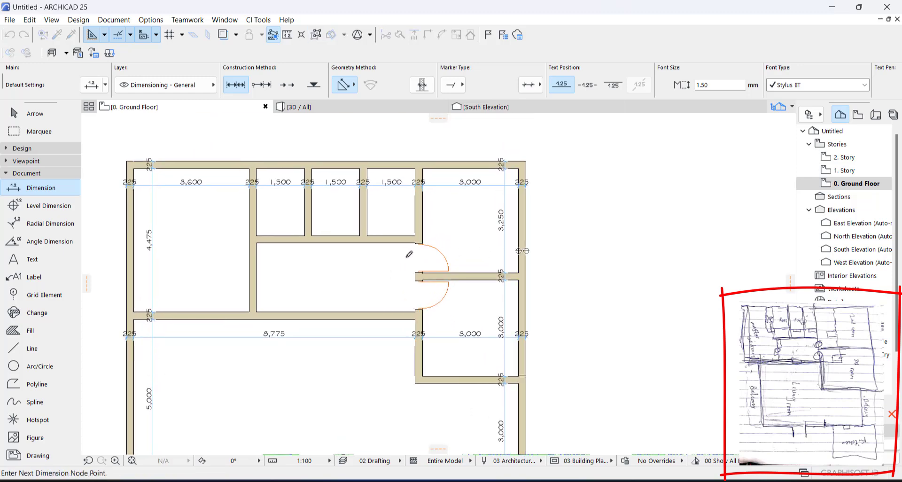
{"action": "left_click", "coordinate": [419, 219]}
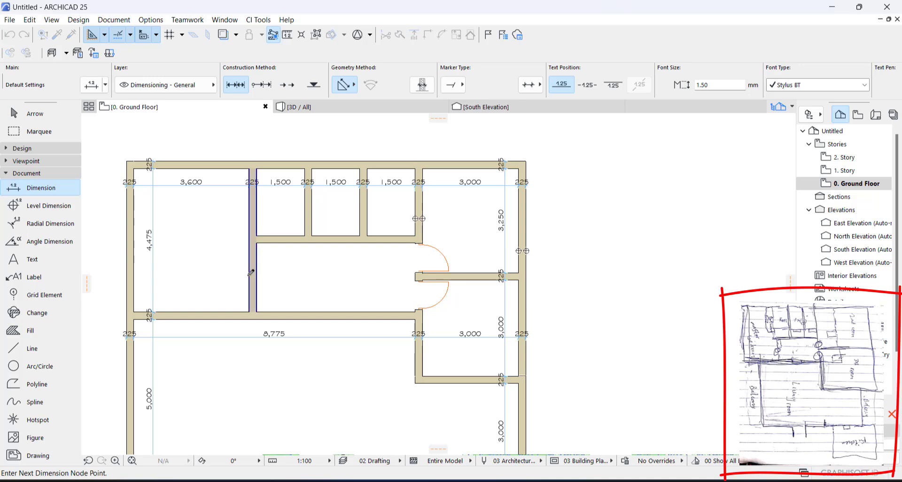
{"action": "left_click", "coordinate": [250, 275]}
{"action": "left_click", "coordinate": [131, 280]}
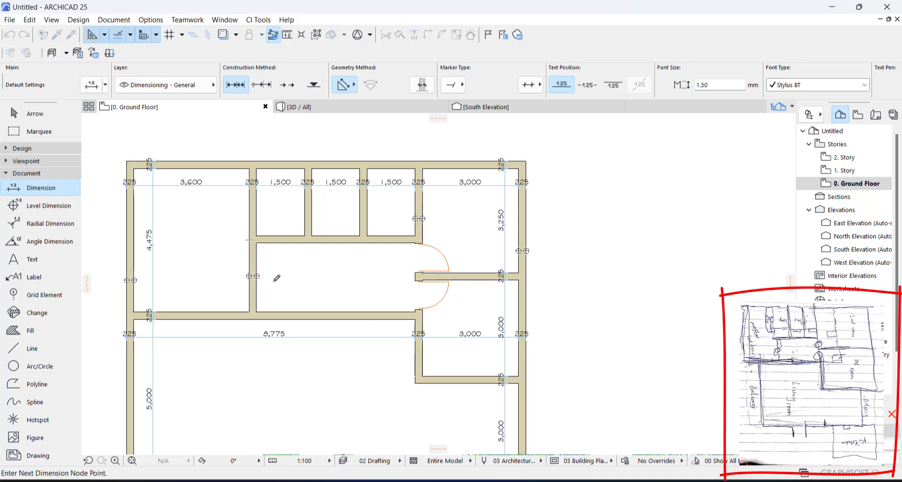
{"action": "right_click", "coordinate": [318, 270]}
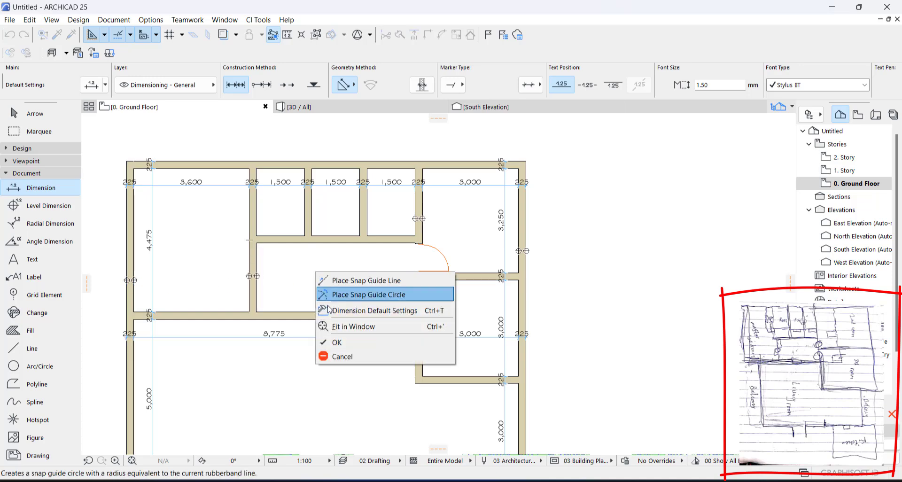
{"action": "left_click", "coordinate": [329, 344]}
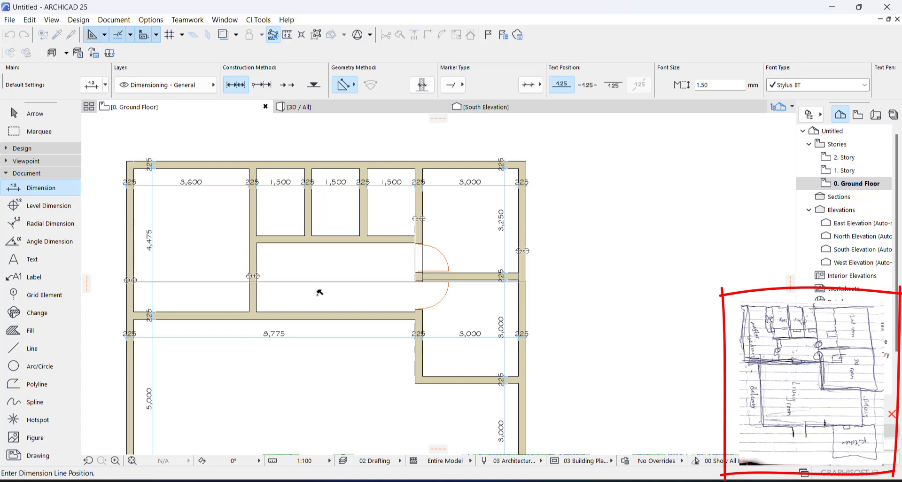
{"action": "left_click", "coordinate": [325, 255]}
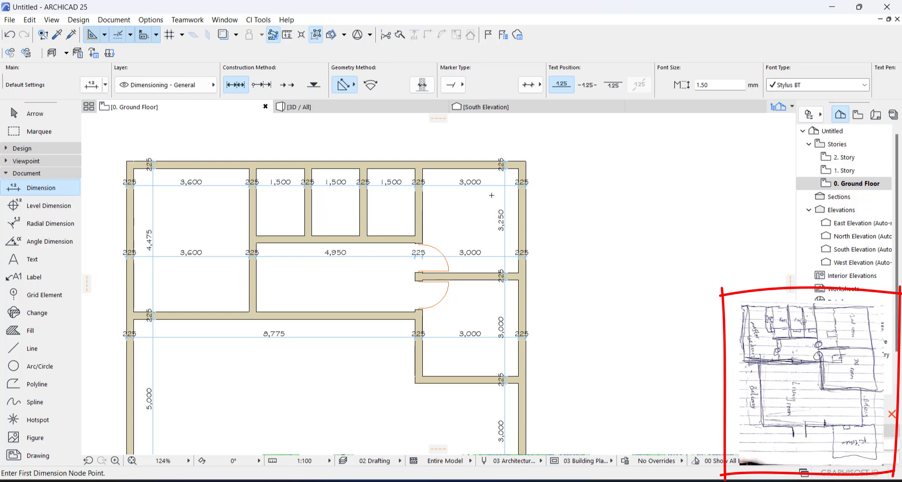
Dimension the depths of the small upper rooms and the corridor in a vertical chain near the corridor's left end.
{"action": "scroll", "coordinate": [491, 195], "scroll_direction": "up", "scroll_amount": 1}
{"action": "scroll", "coordinate": [393, 222], "scroll_direction": "down", "scroll_amount": 4}
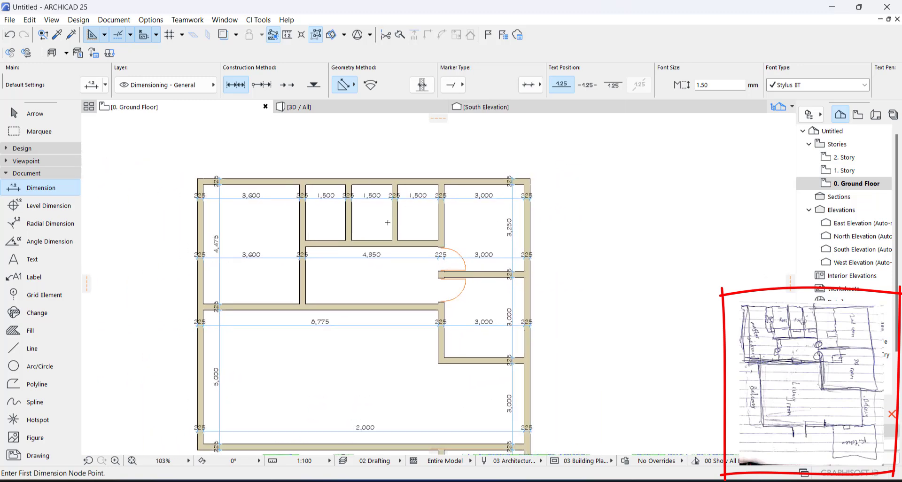
{"action": "scroll", "coordinate": [322, 195], "scroll_direction": "up", "scroll_amount": 2}
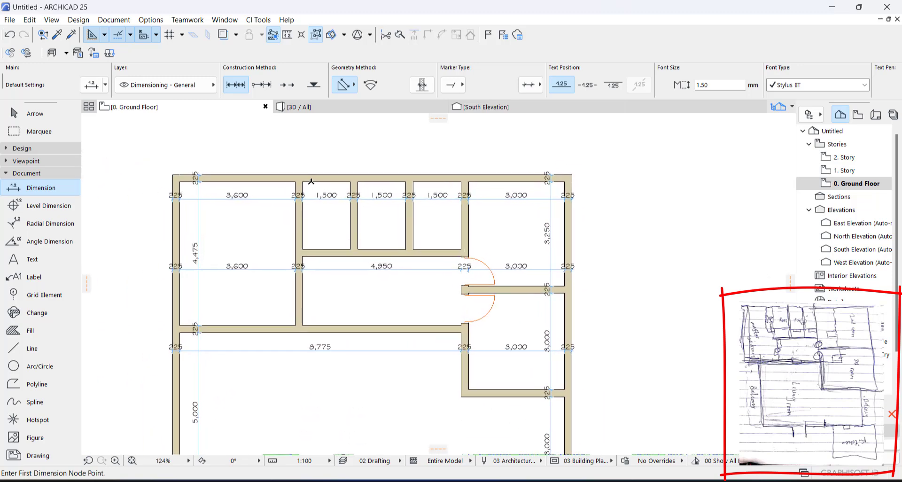
{"action": "left_click", "coordinate": [312, 182]}
{"action": "left_click", "coordinate": [316, 253]}
{"action": "left_click", "coordinate": [318, 326]}
{"action": "scroll", "coordinate": [339, 343], "scroll_direction": "down", "scroll_amount": 2}
{"action": "scroll", "coordinate": [398, 239], "scroll_direction": "up", "scroll_amount": 2}
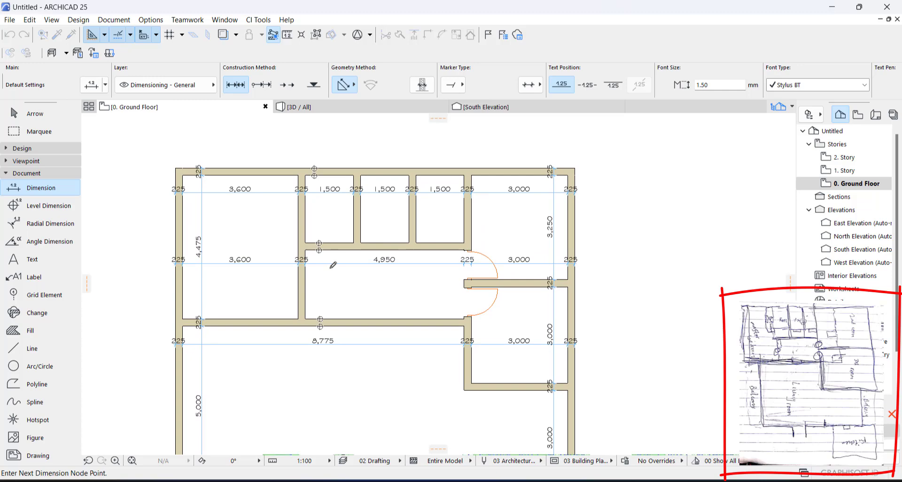
{"action": "right_click", "coordinate": [316, 292]}
{"action": "left_click", "coordinate": [337, 363]}
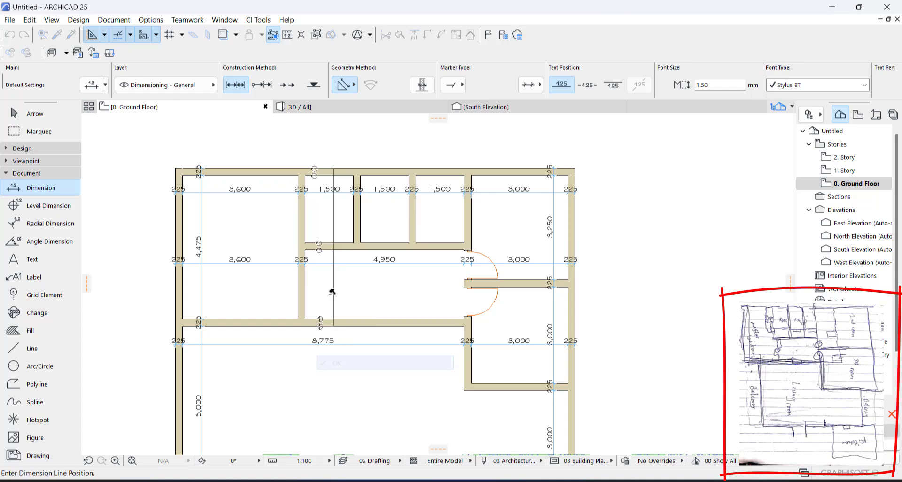
{"action": "left_click", "coordinate": [314, 277]}
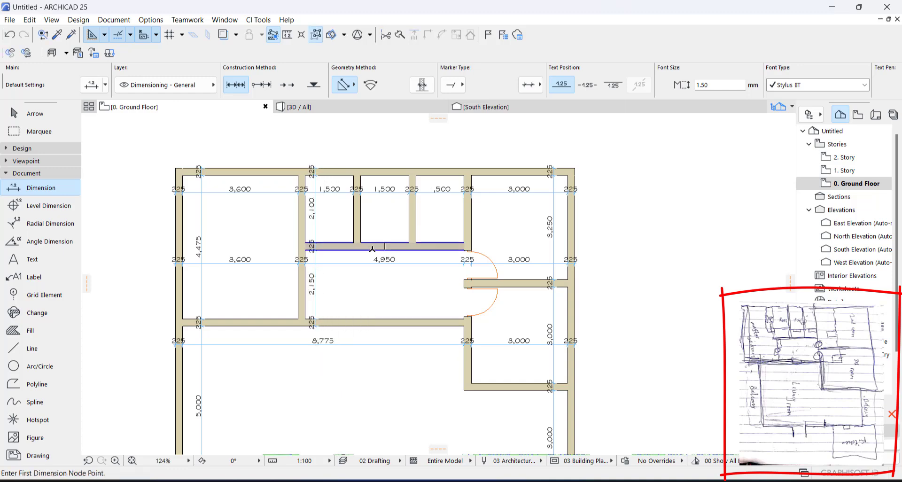
Leave dimensioning and review the dimensioned plan, from the small lower room up to the corridor doors.
{"action": "scroll", "coordinate": [413, 224], "scroll_direction": "down", "scroll_amount": 1}
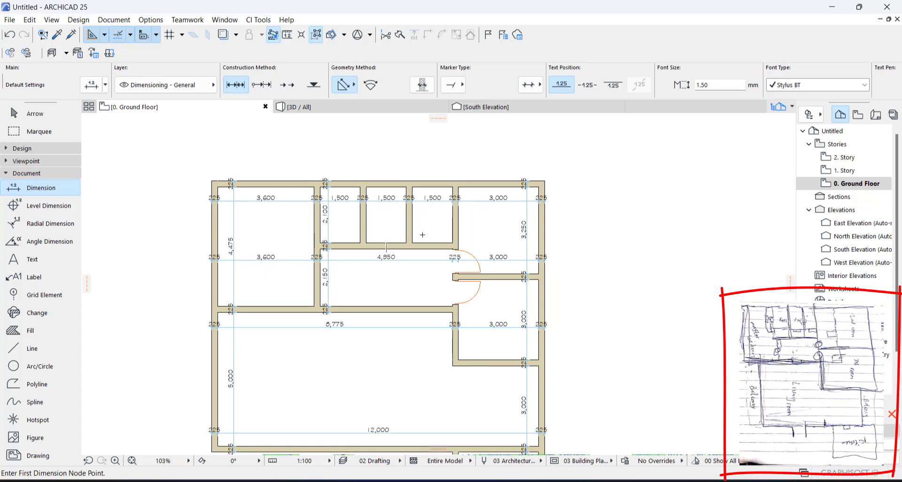
{"action": "scroll", "coordinate": [423, 230], "scroll_direction": "down", "scroll_amount": 3}
{"action": "key", "text": "Escape"}
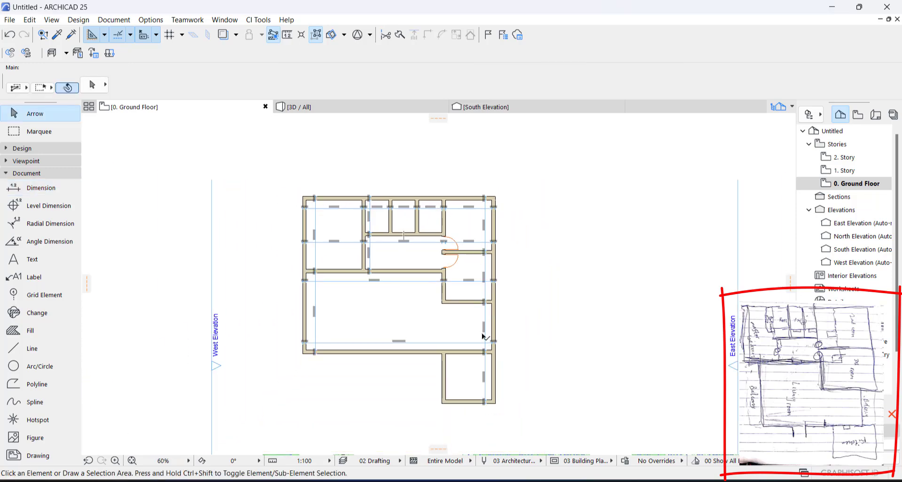
{"action": "scroll", "coordinate": [385, 381], "scroll_direction": "up", "scroll_amount": 3}
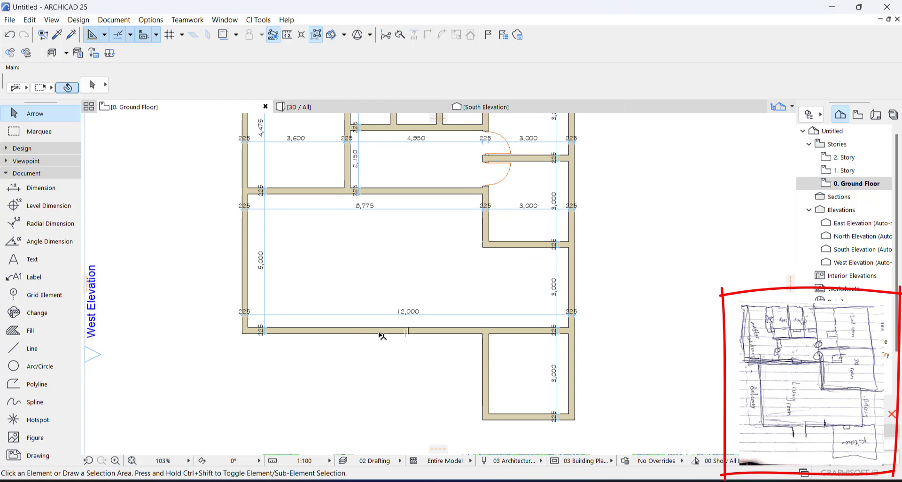
{"action": "scroll", "coordinate": [429, 239], "scroll_direction": "down", "scroll_amount": 2}
{"action": "middle_click_drag", "start_coordinate": [543, 196], "coordinate": [574, 250]}
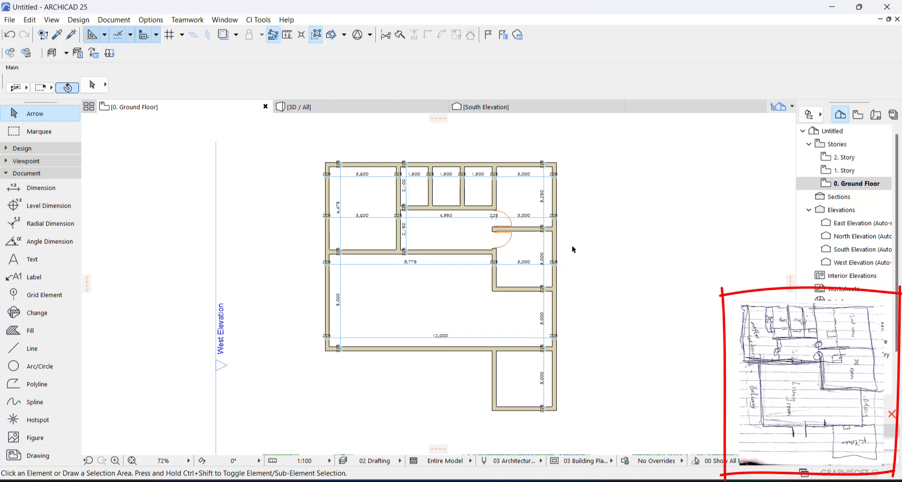
{"action": "scroll", "coordinate": [470, 197], "scroll_direction": "up", "scroll_amount": 3}
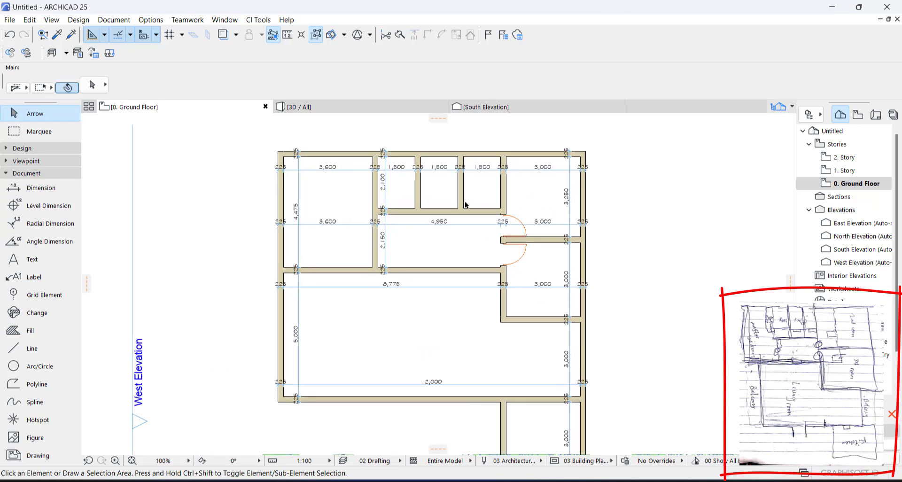
{"action": "scroll", "coordinate": [482, 220], "scroll_direction": "up", "scroll_amount": 5}
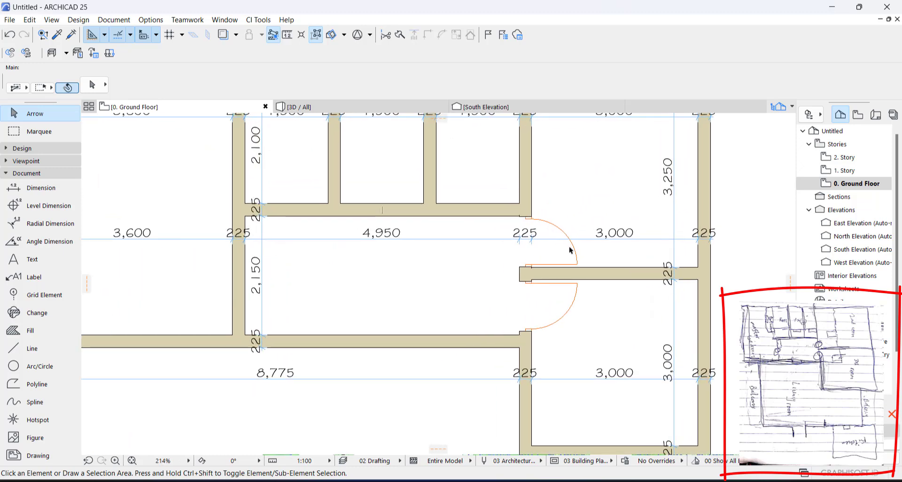
Select the upper corridor door and pick up its settings for placing another door.
{"action": "scroll", "coordinate": [611, 314], "scroll_direction": "up", "scroll_amount": 1}
{"action": "left_click", "coordinate": [611, 314]}
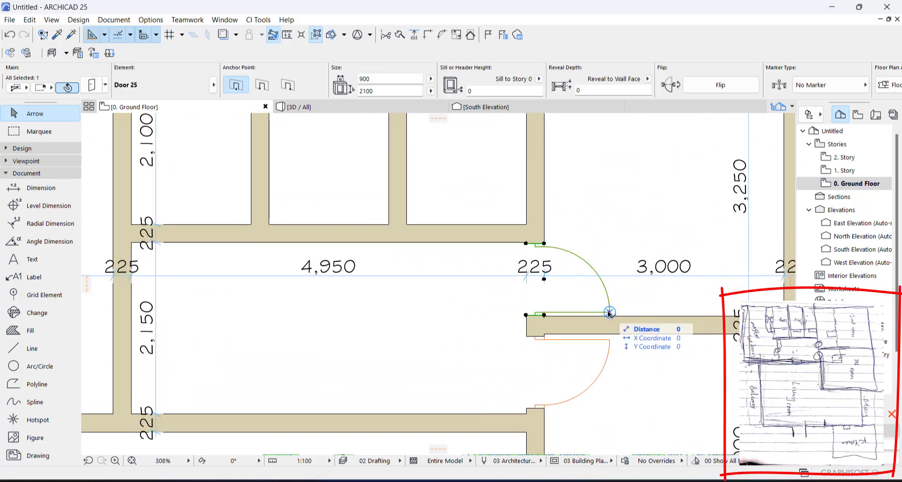
{"action": "left_click", "coordinate": [78, 54]}
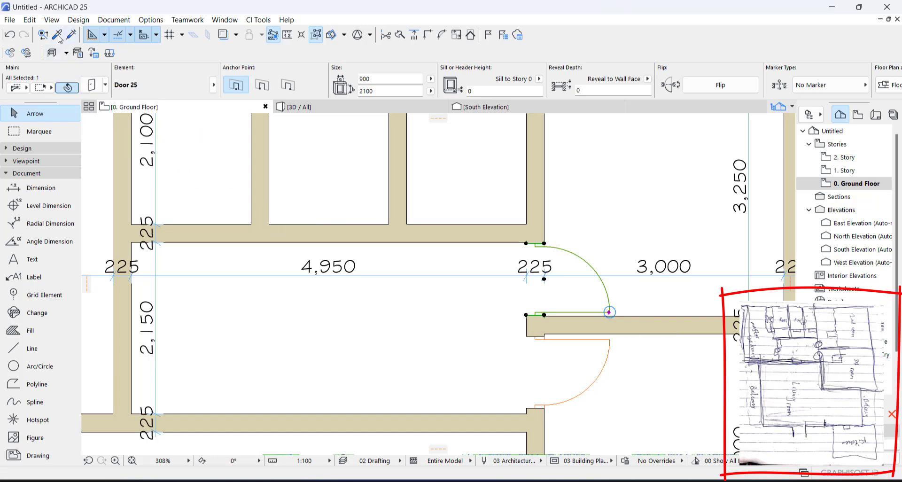
{"action": "left_click", "coordinate": [611, 311]}
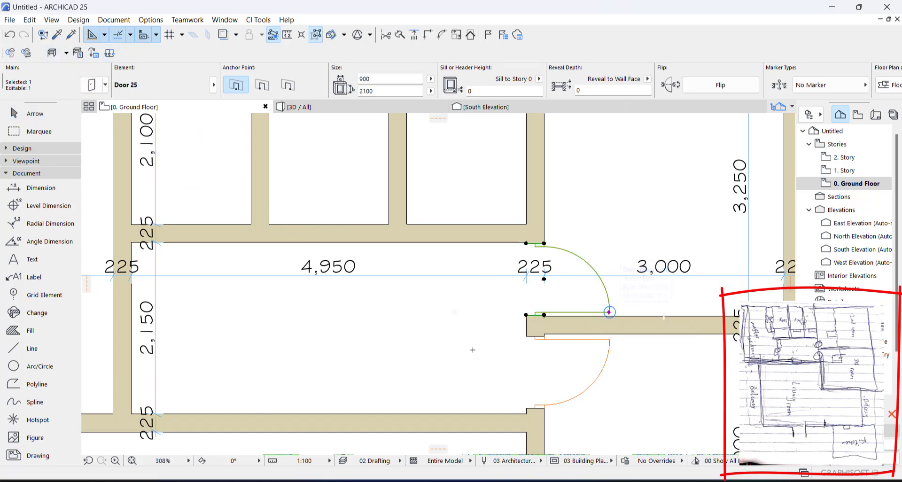
Place 900 × 2100 doors in the corridor wall for the right and middle small upper rooms, both swinging into the rooms.
{"action": "scroll", "coordinate": [429, 311], "scroll_direction": "down", "scroll_amount": 3}
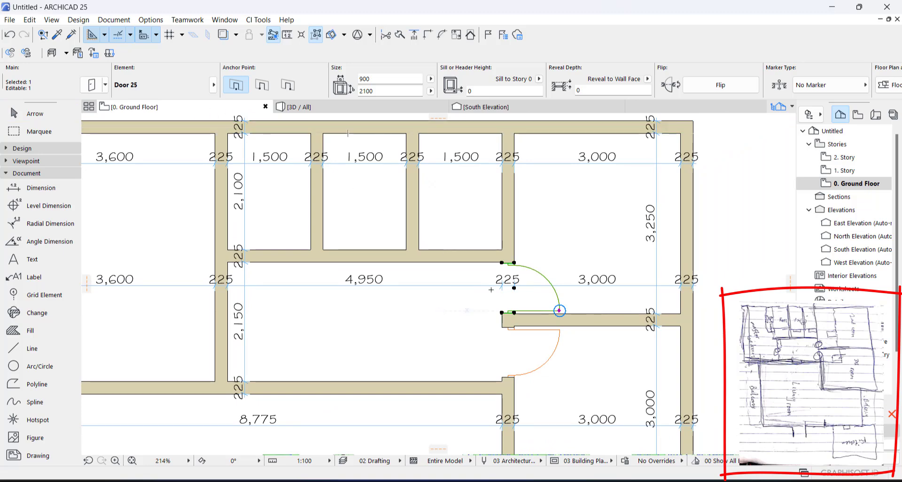
{"action": "left_click", "coordinate": [440, 253]}
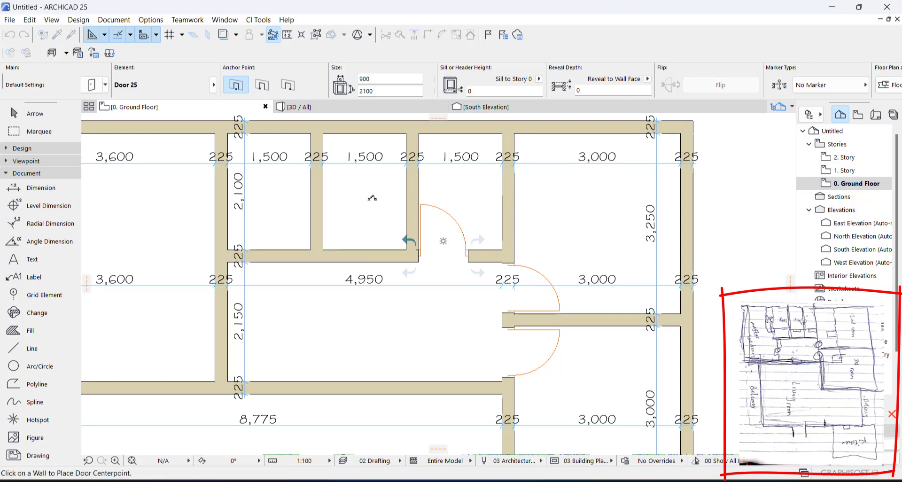
{"action": "left_click", "coordinate": [373, 192]}
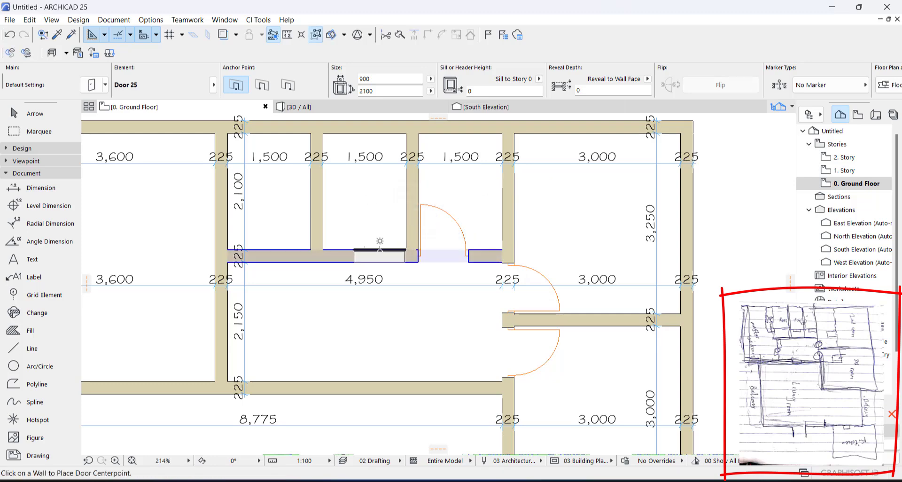
{"action": "left_click", "coordinate": [379, 254]}
{"action": "left_click", "coordinate": [325, 212]}
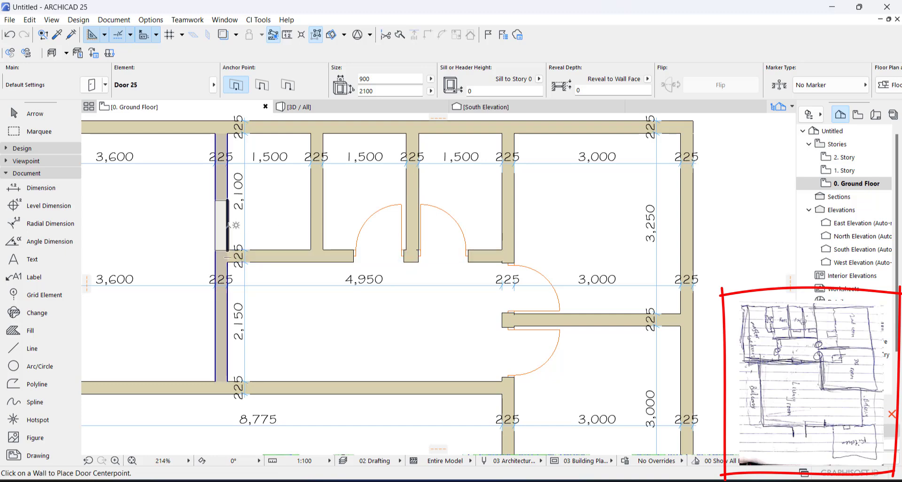
Place two doors in the left room's inner wall, one swinging into the leftmost small room and one from the corridor into the left room.
{"action": "left_click", "coordinate": [228, 224]}
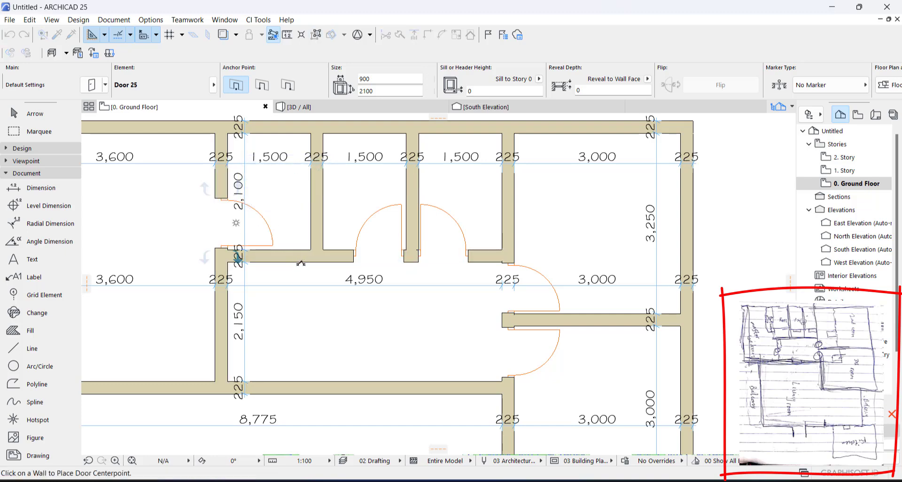
{"action": "left_click", "coordinate": [301, 263]}
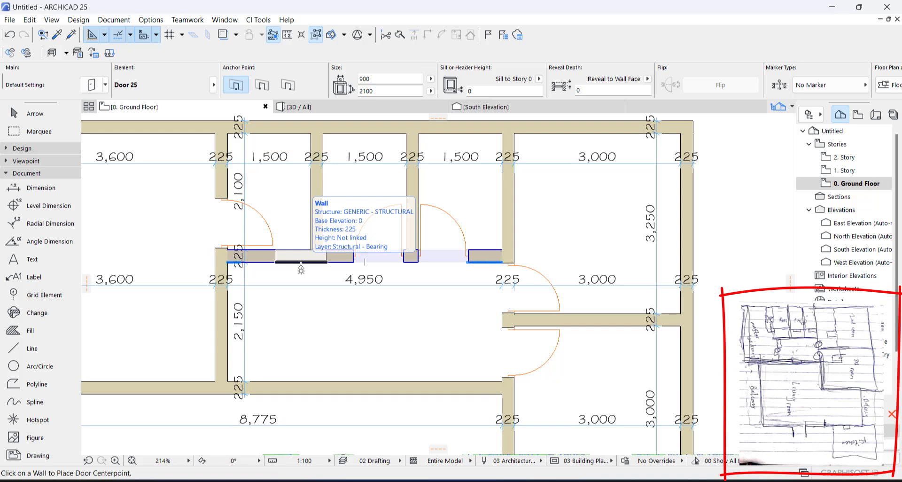
{"action": "scroll", "coordinate": [446, 196], "scroll_direction": "down", "scroll_amount": 2}
{"action": "scroll", "coordinate": [287, 323], "scroll_direction": "up", "scroll_amount": 1}
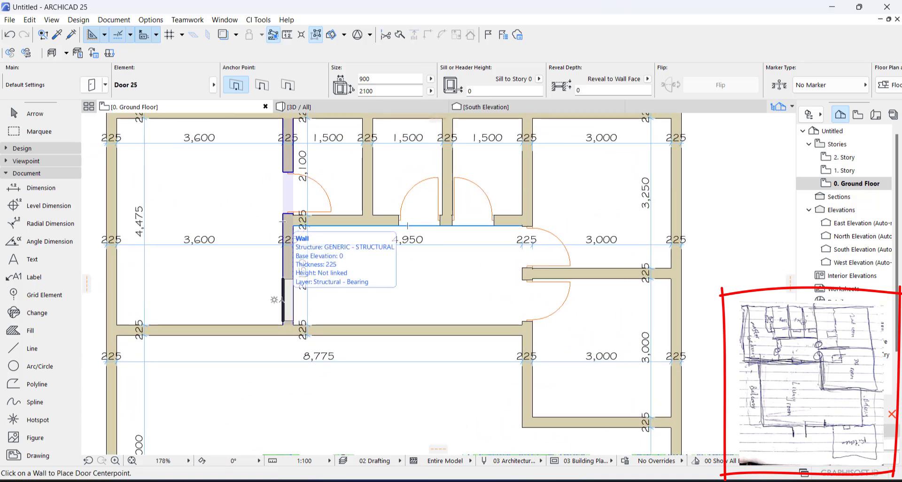
{"action": "left_click", "coordinate": [284, 300]}
{"action": "left_click", "coordinate": [265, 307]}
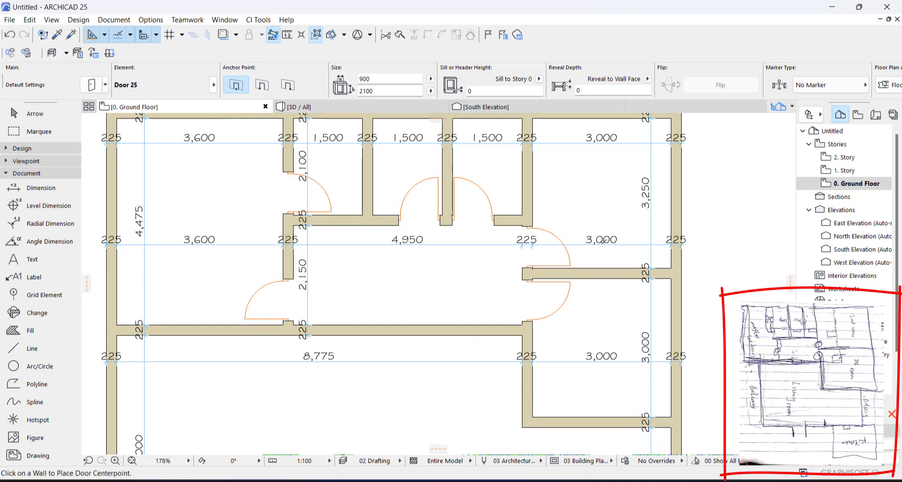
{"action": "scroll", "coordinate": [605, 254], "scroll_direction": "down", "scroll_amount": 3}
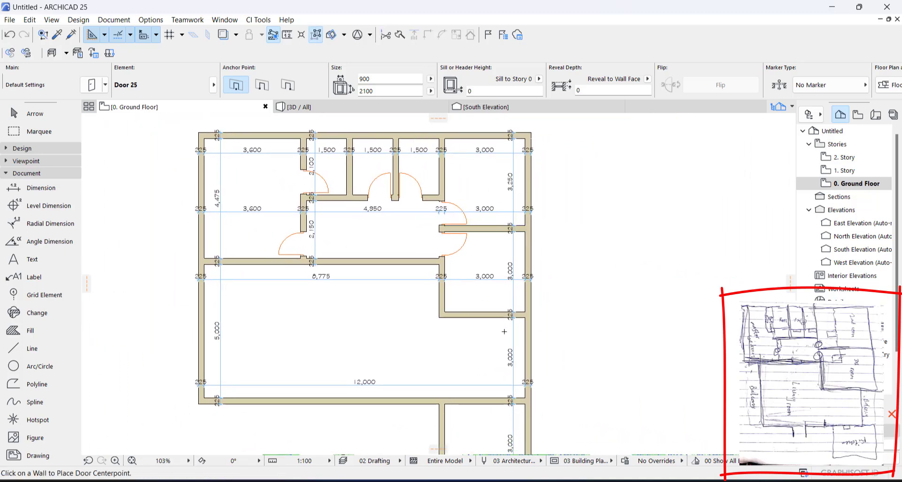
Place two doors in the living room's lower wall, one opening into the lower right room and one swinging inward near the wall's middle.
{"action": "scroll", "coordinate": [465, 344], "scroll_direction": "up", "scroll_amount": 2}
{"action": "scroll", "coordinate": [485, 196], "scroll_direction": "down", "scroll_amount": 2}
{"action": "left_click", "coordinate": [465, 355]}
{"action": "scroll", "coordinate": [466, 367], "scroll_direction": "up", "scroll_amount": 2}
{"action": "left_click", "coordinate": [464, 356]}
{"action": "left_click", "coordinate": [368, 389]}
{"action": "scroll", "coordinate": [479, 260], "scroll_direction": "down", "scroll_amount": 2}
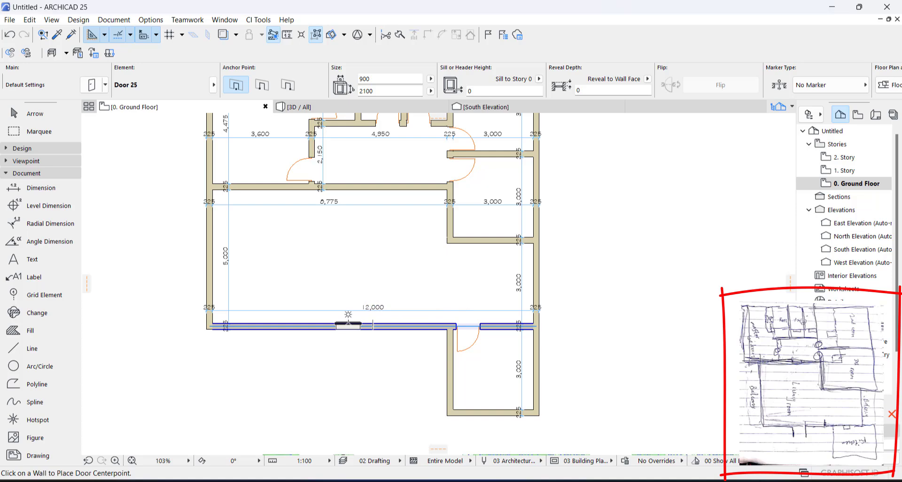
{"action": "left_click", "coordinate": [352, 324]}
{"action": "left_click", "coordinate": [287, 277]}
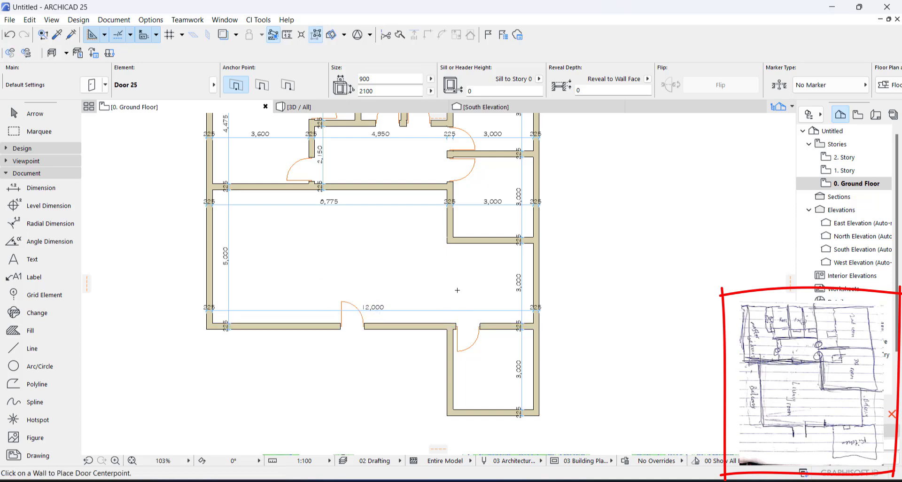
{"action": "key", "text": "Escape"}
Change the living room's entrance door to the hinged type Door with Sidelight on Side 2 25.
{"action": "scroll", "coordinate": [365, 327], "scroll_direction": "up", "scroll_amount": 4}
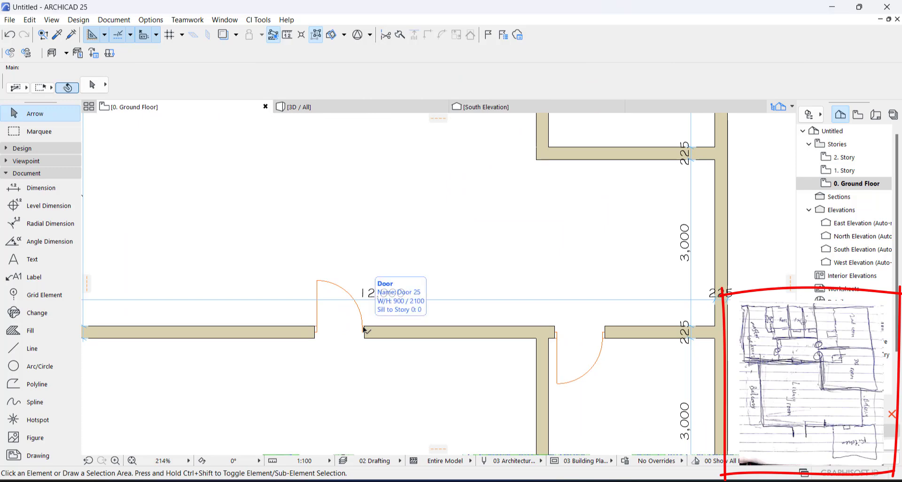
{"action": "left_click", "coordinate": [364, 329]}
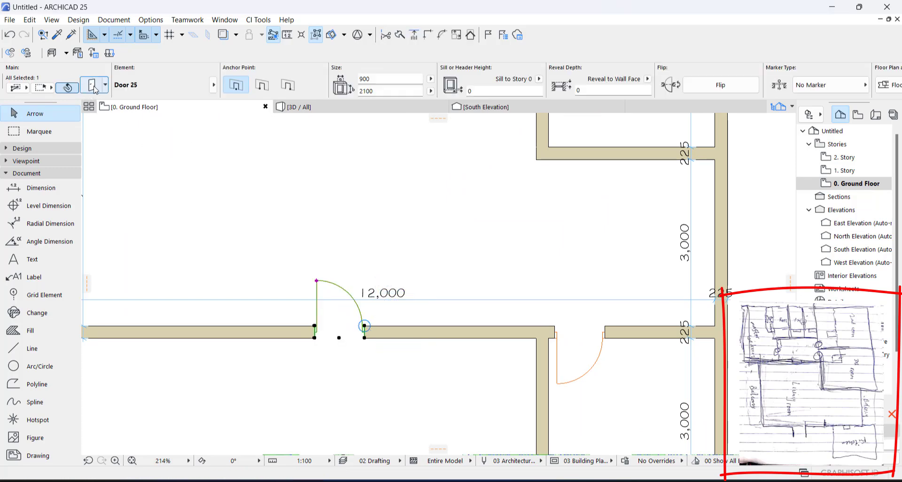
{"action": "key", "text": "ctrl+t"}
{"action": "scroll", "coordinate": [270, 321], "scroll_direction": "down", "scroll_amount": 3}
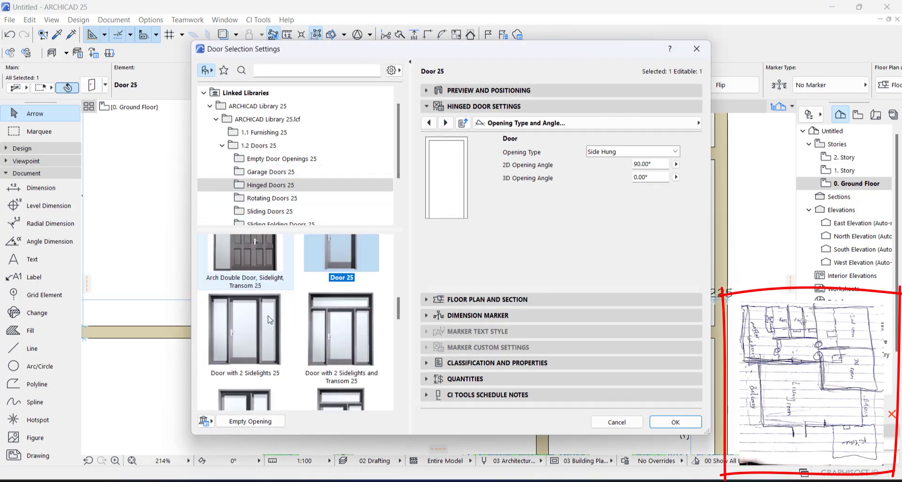
{"action": "scroll", "coordinate": [268, 316], "scroll_direction": "down", "scroll_amount": 3}
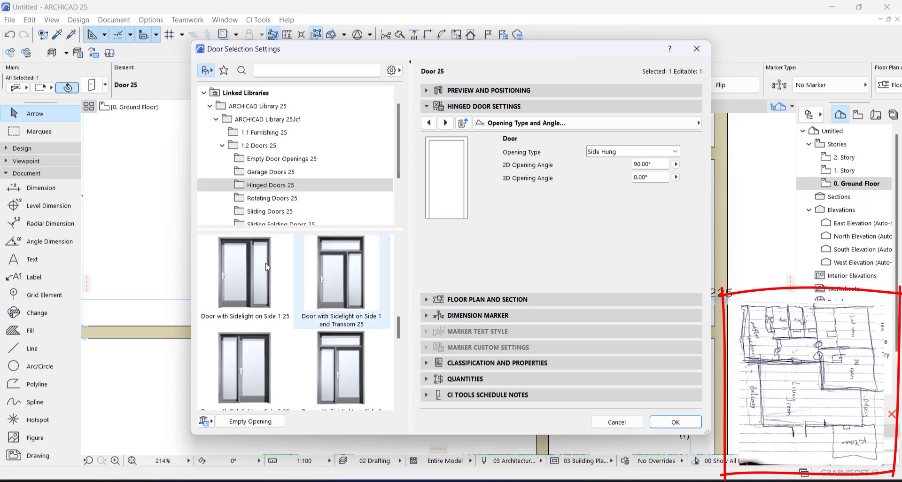
{"action": "left_click", "coordinate": [245, 278]}
{"action": "left_click", "coordinate": [630, 91]}
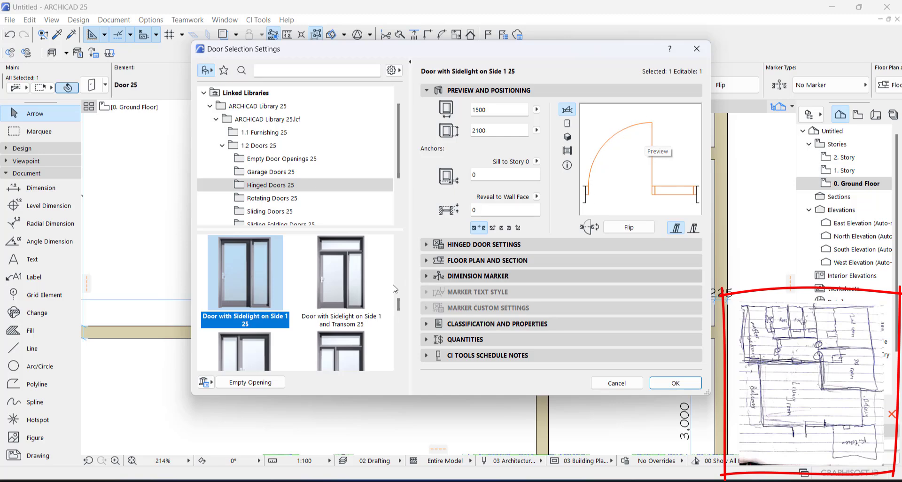
{"action": "scroll", "coordinate": [329, 306], "scroll_direction": "down", "scroll_amount": 2}
{"action": "left_click", "coordinate": [261, 322]}
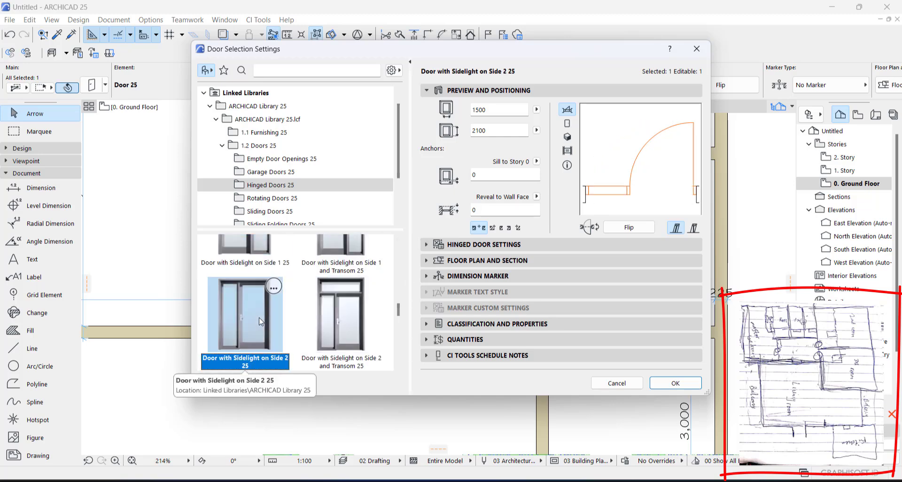
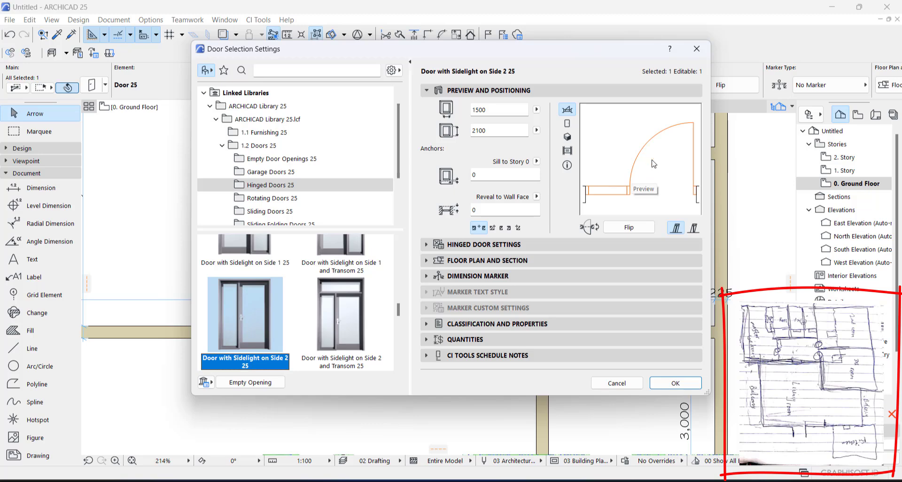
Set the entrance door's leaf to Style 8 and its handle to Handle 7.
{"action": "left_click", "coordinate": [482, 248]}
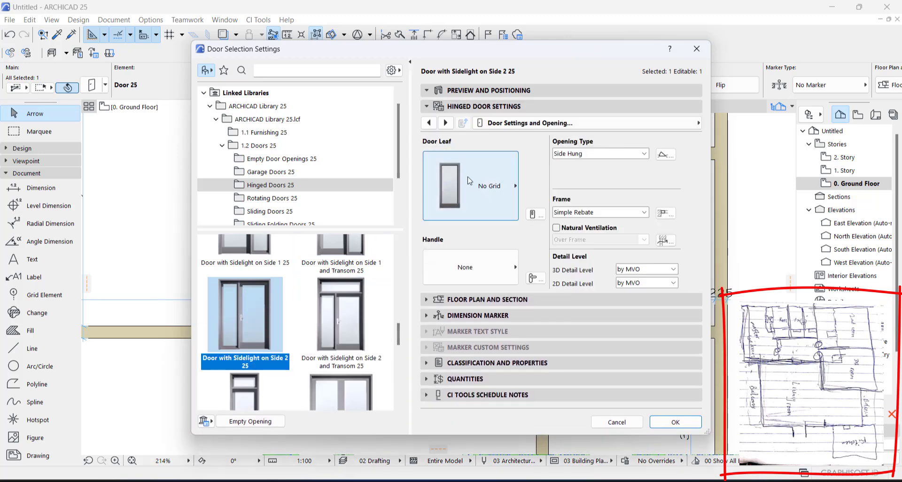
{"action": "left_click", "coordinate": [482, 187]}
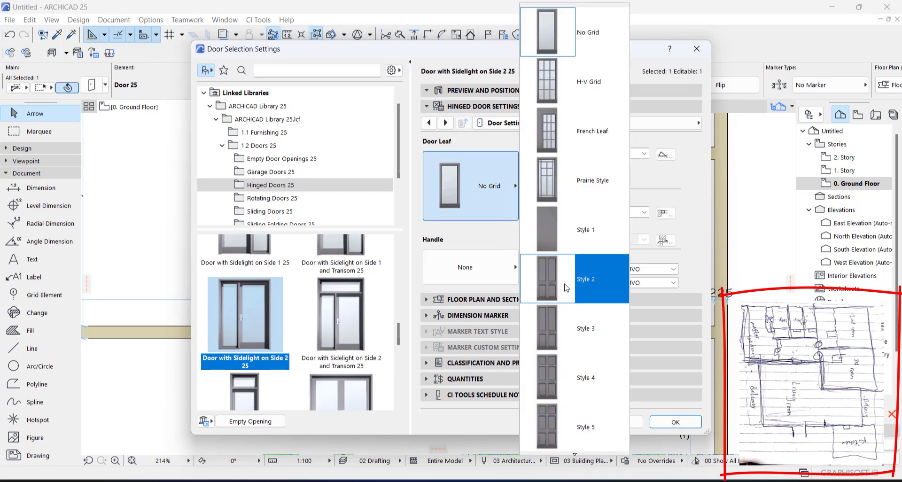
{"action": "scroll", "coordinate": [558, 330], "scroll_direction": "down", "scroll_amount": 4}
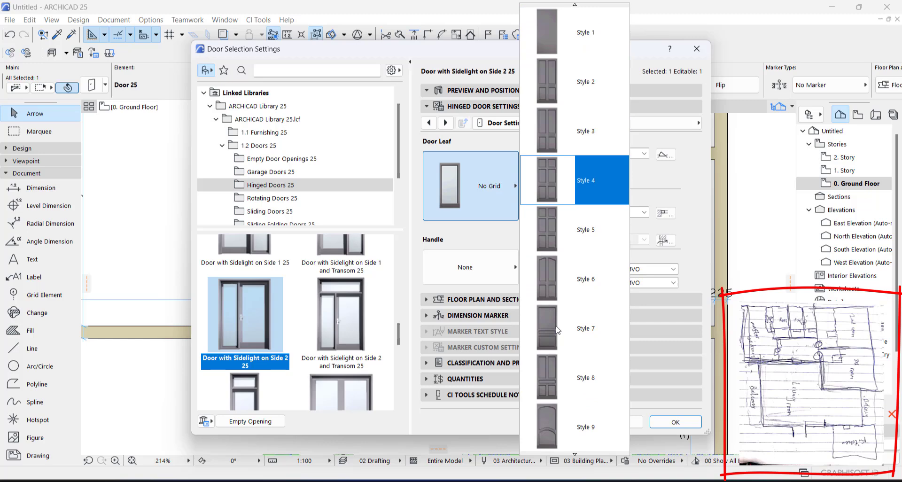
{"action": "left_click", "coordinate": [549, 373]}
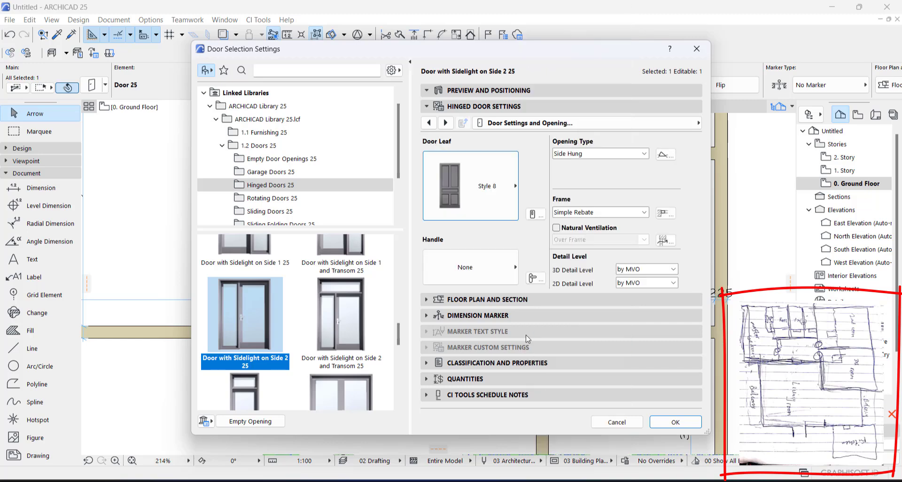
{"action": "left_click", "coordinate": [472, 268]}
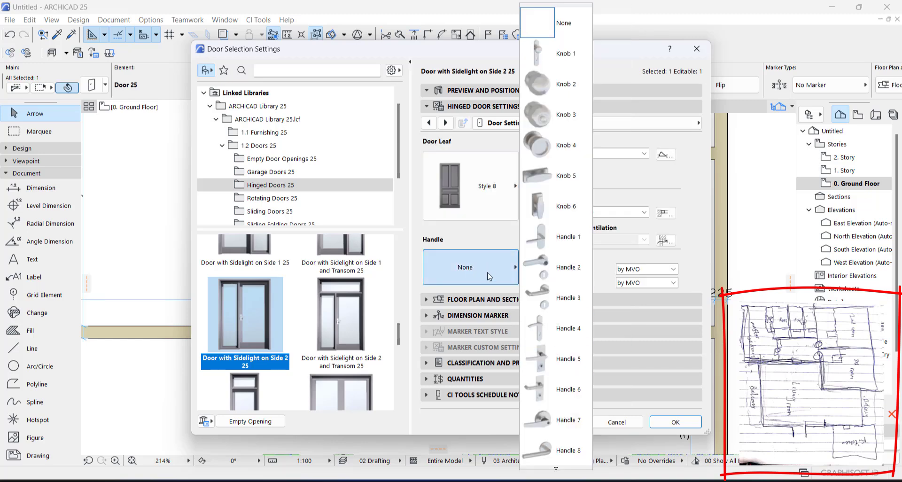
{"action": "left_click", "coordinate": [545, 419]}
Set the entrance door's sidelight sash type to H-V Grid and show the door in the 3D preview.
{"action": "left_click", "coordinate": [446, 123]}
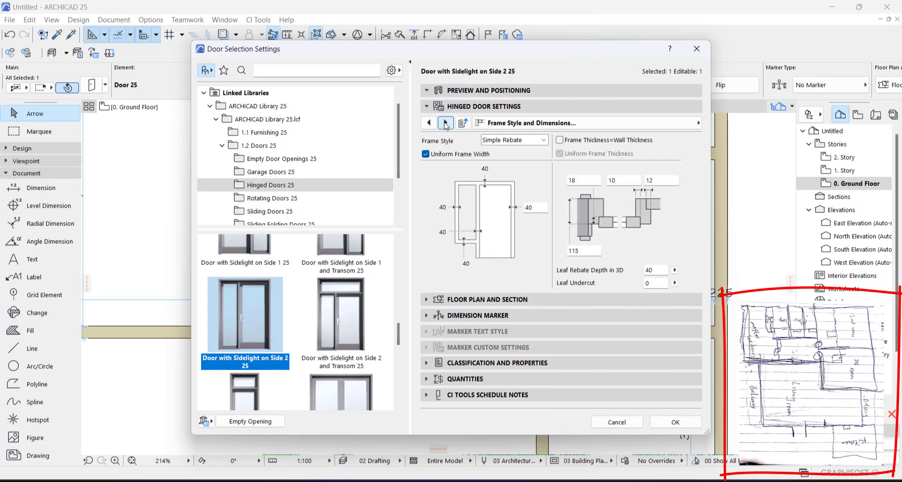
{"action": "left_click", "coordinate": [446, 122]}
{"action": "left_click", "coordinate": [445, 122]}
{"action": "left_click", "coordinate": [445, 123]}
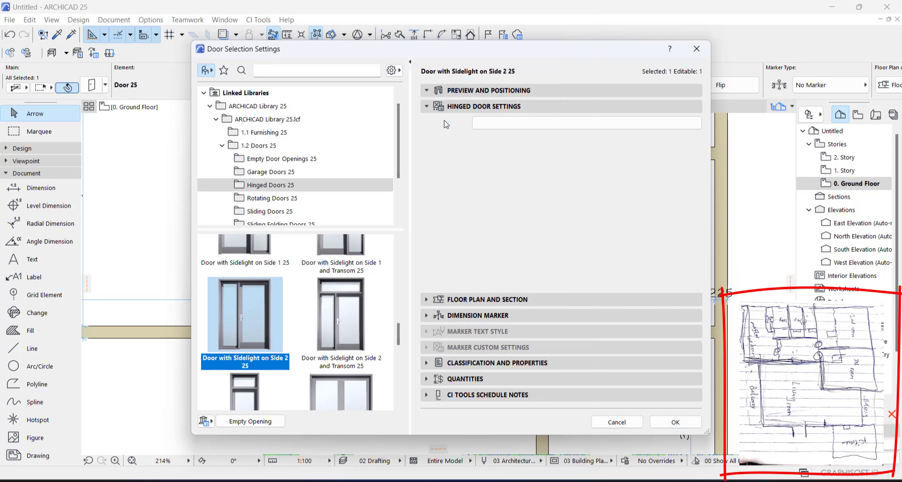
{"action": "left_click", "coordinate": [445, 122]}
{"action": "left_click", "coordinate": [445, 122]}
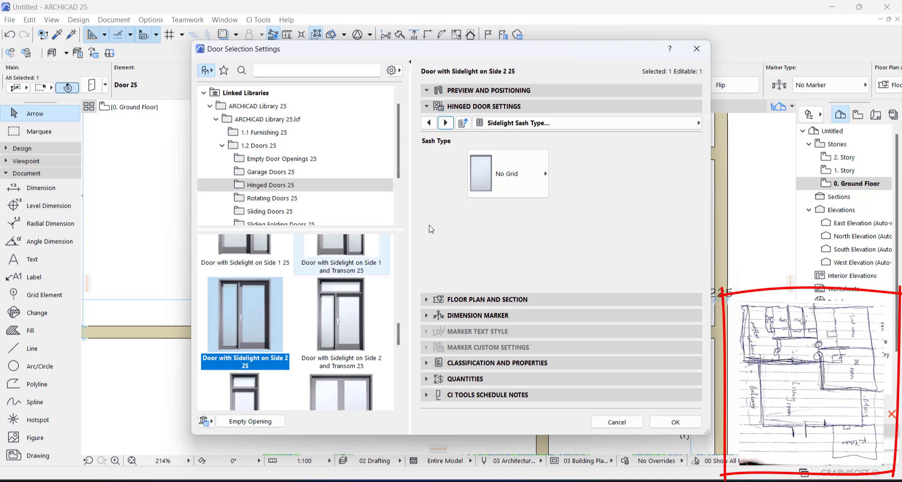
{"action": "left_click", "coordinate": [516, 167]}
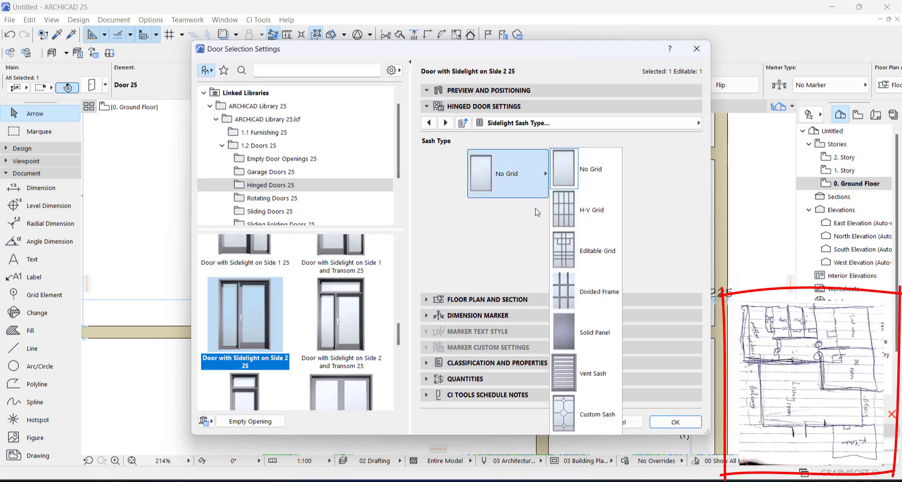
{"action": "left_click", "coordinate": [585, 332]}
{"action": "left_click", "coordinate": [525, 178]}
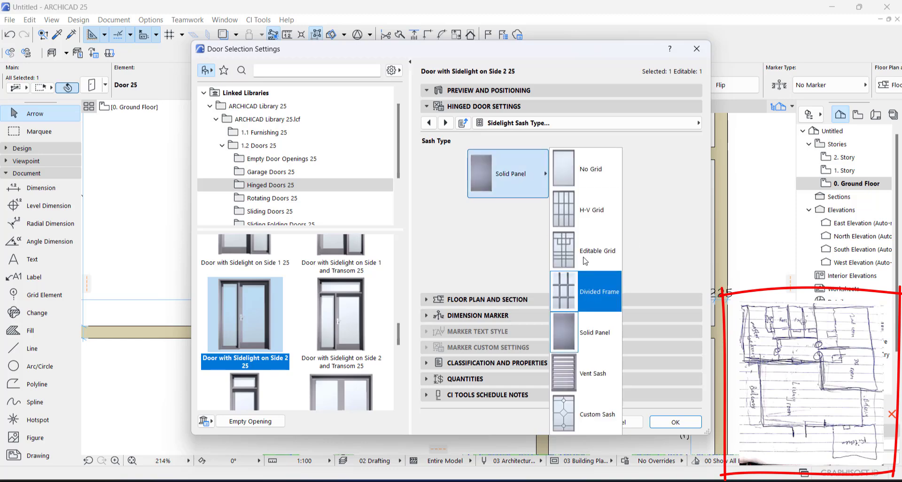
{"action": "left_click", "coordinate": [588, 206]}
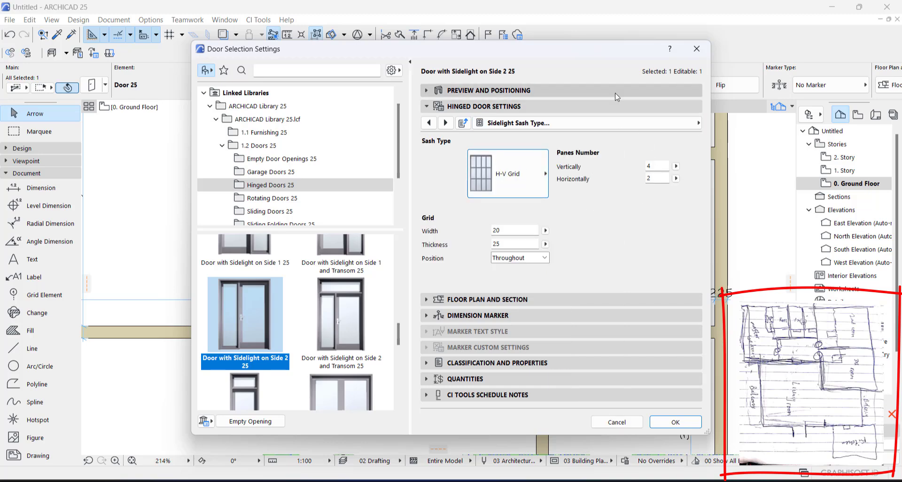
{"action": "left_click", "coordinate": [617, 93]}
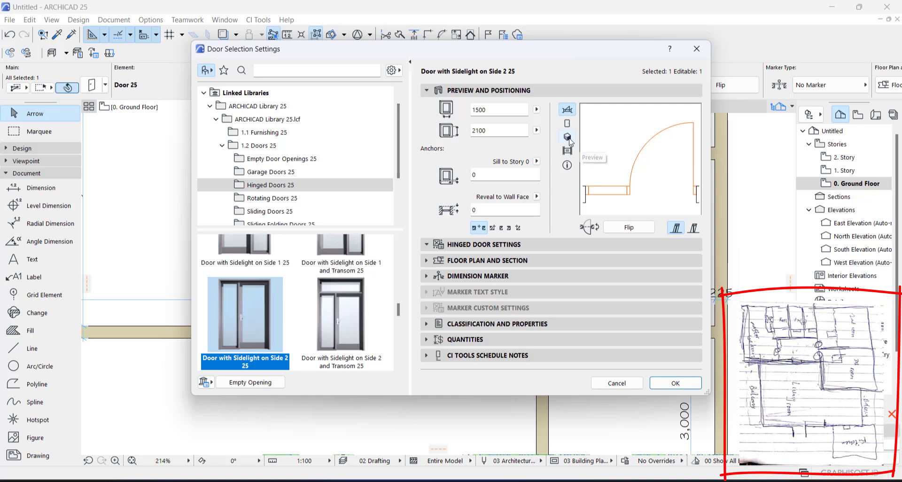
{"action": "left_click", "coordinate": [568, 138]}
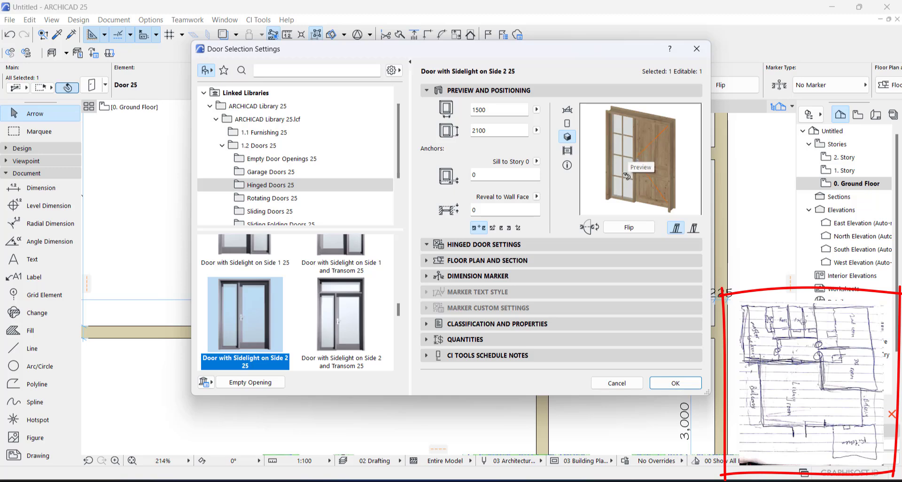
Try out vertical pane counts for the sidelight grid, including 6, and check each in the 3D preview.
{"action": "left_click", "coordinate": [562, 250]}
{"action": "double_click", "coordinate": [649, 166]}
{"action": "type", "text": "2"}
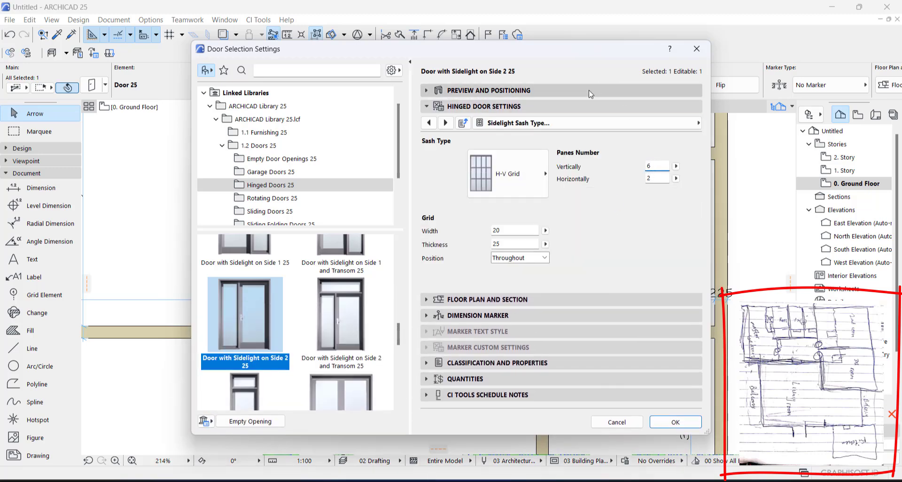
{"action": "left_click", "coordinate": [590, 90]}
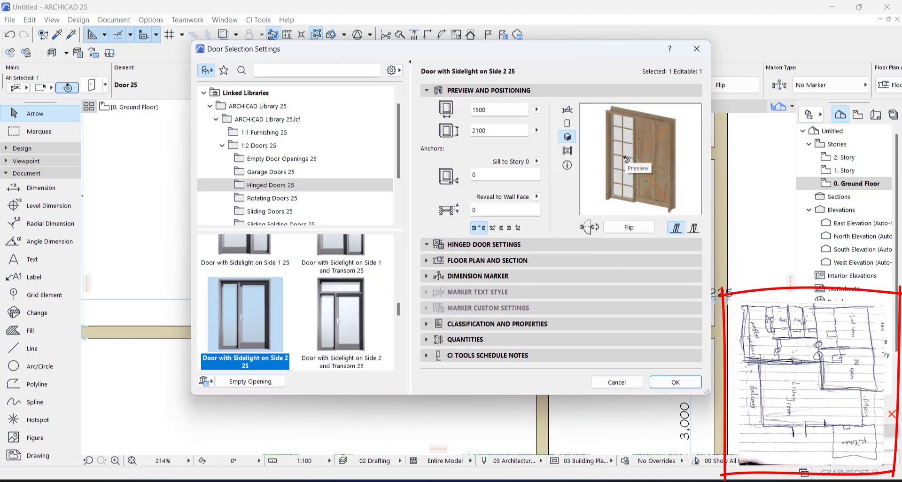
{"action": "left_click", "coordinate": [593, 244]}
{"action": "double_click", "coordinate": [651, 165]}
{"action": "type", "text": "6"}
{"action": "left_click", "coordinate": [613, 90]}
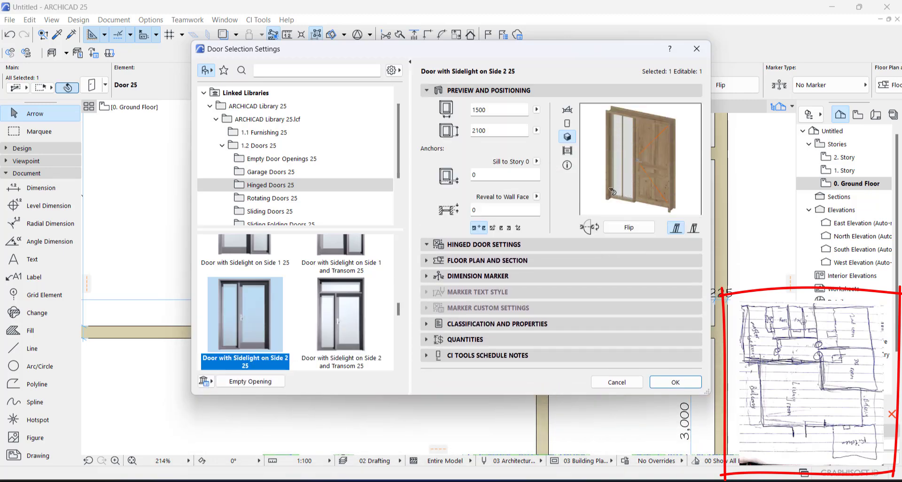
Set the sidelight grid's vertical pane number to 5.
{"action": "left_click", "coordinate": [558, 245]}
{"action": "double_click", "coordinate": [655, 165]}
{"action": "type", "text": "5"}
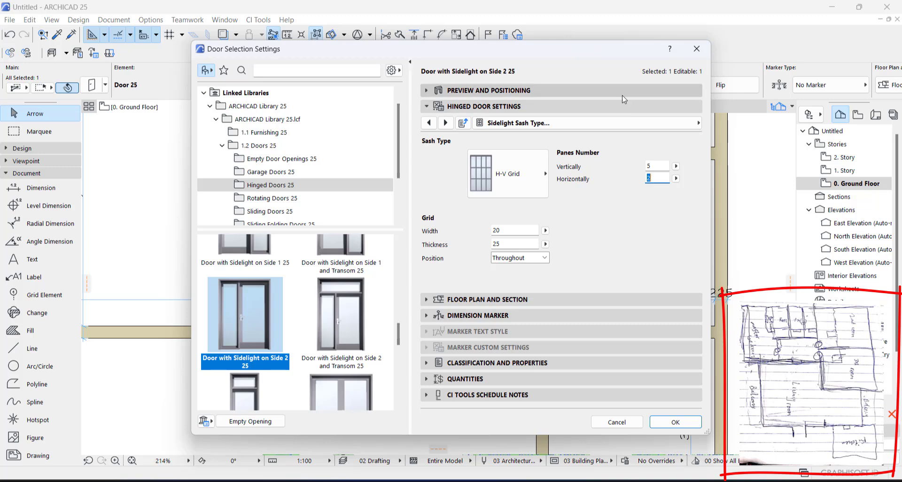
Try the Divided Frame sash type for the entrance door's sidelight and check it in the 3D preview.
{"action": "left_click", "coordinate": [621, 90]}
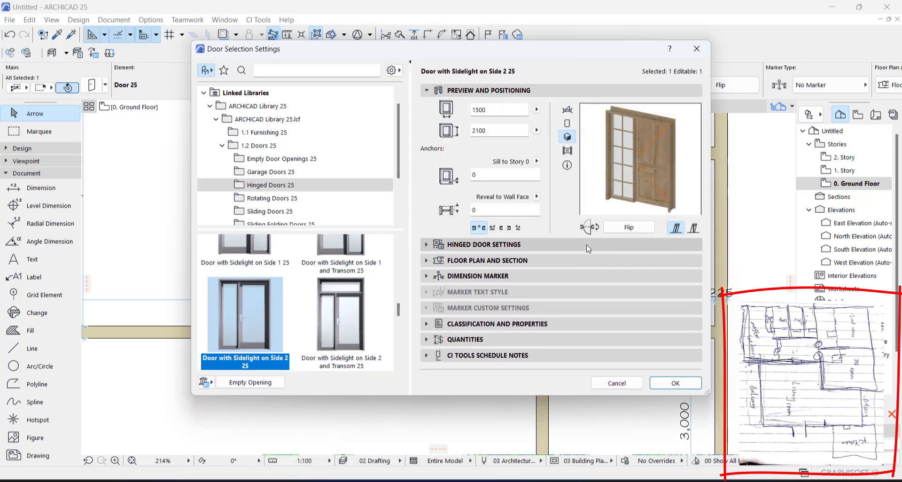
{"action": "left_click", "coordinate": [593, 245]}
{"action": "left_click", "coordinate": [531, 178]}
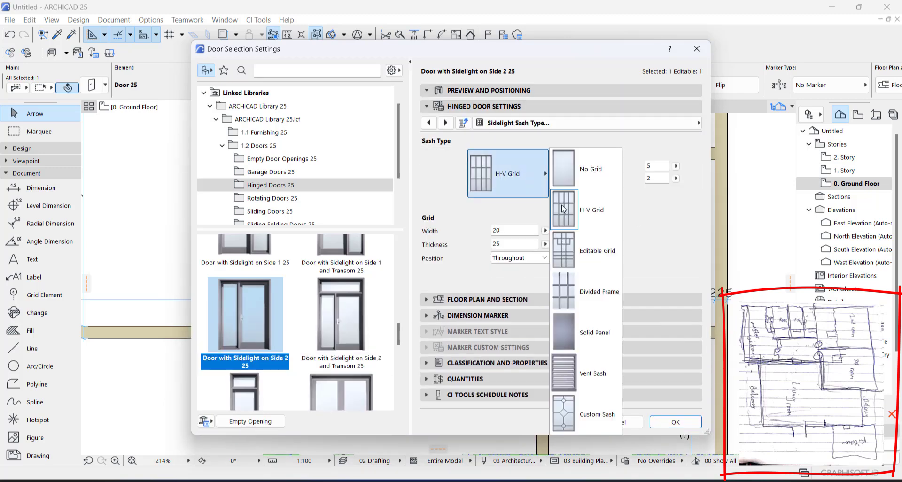
{"action": "left_click", "coordinate": [572, 288]}
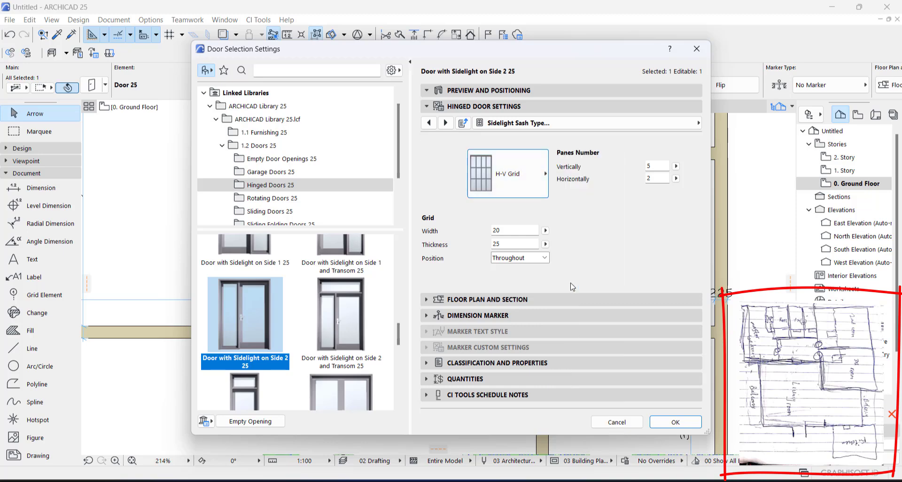
{"action": "left_click", "coordinate": [568, 91]}
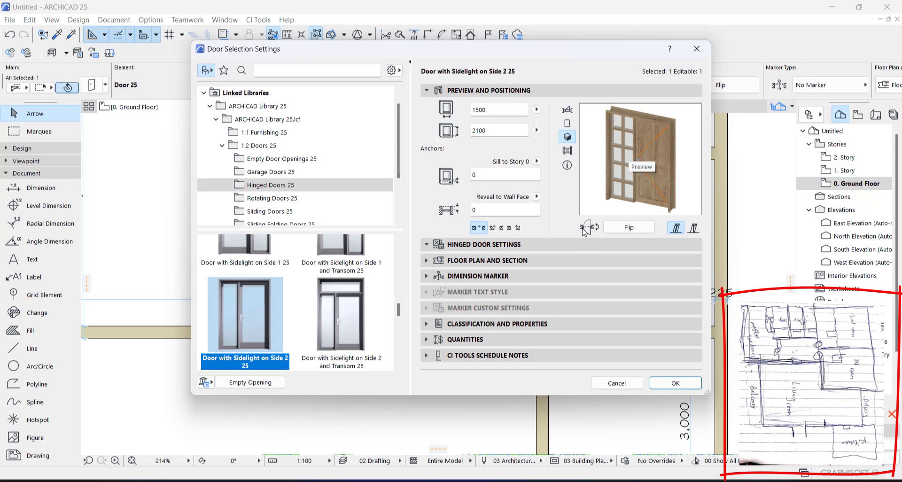
Try a horizontal pane number of 1 for the sidelight's Divided Frame and check it in the 3D preview.
{"action": "left_click", "coordinate": [595, 244]}
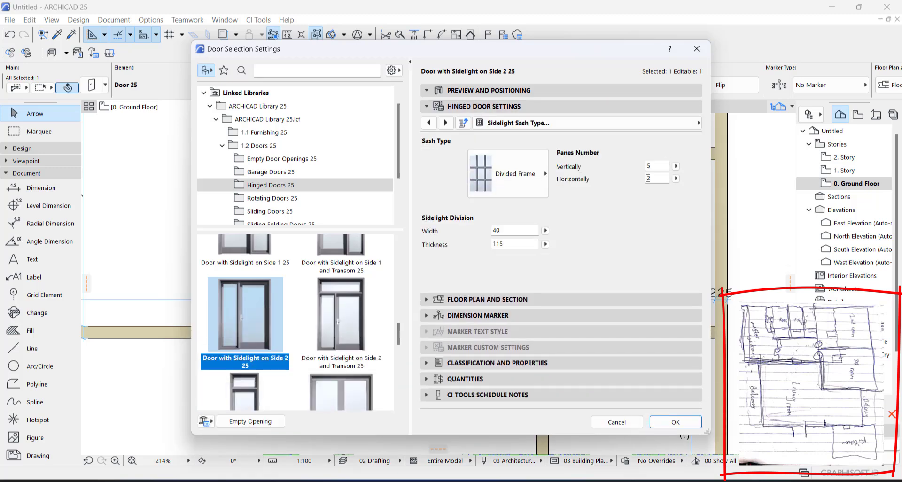
{"action": "left_click", "coordinate": [653, 179]}
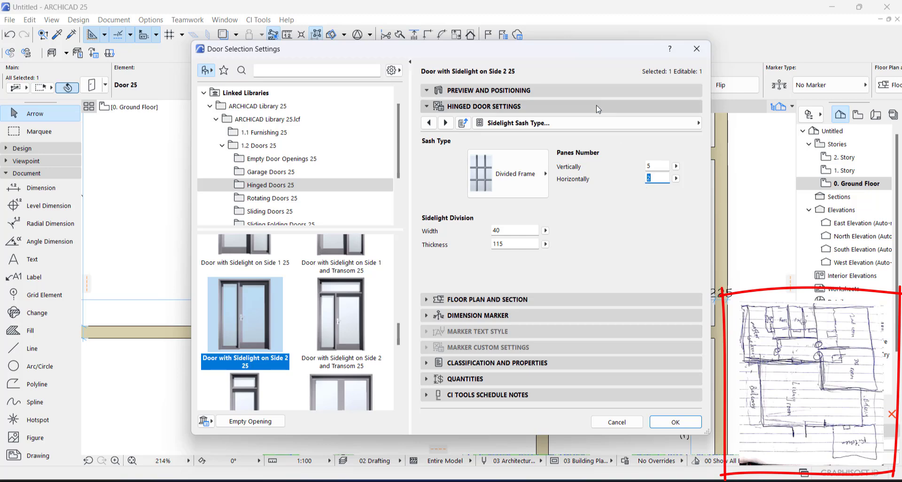
{"action": "left_click", "coordinate": [599, 92]}
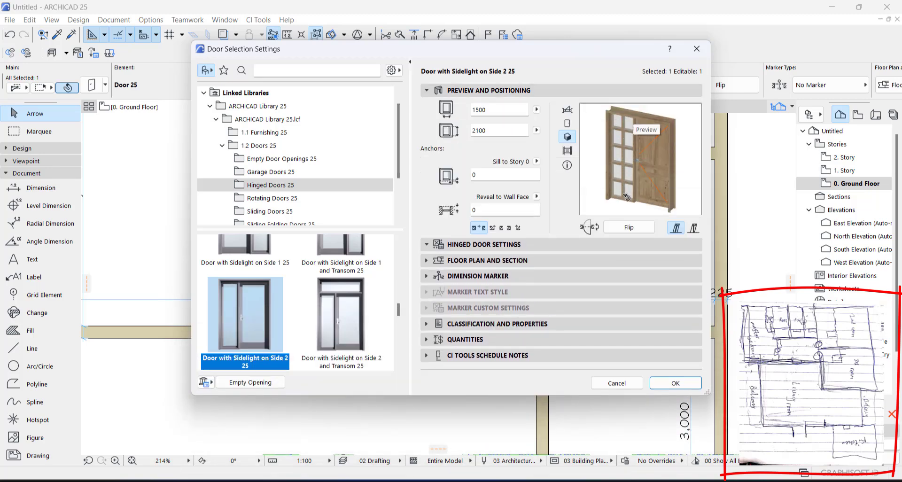
{"action": "left_click", "coordinate": [489, 244]}
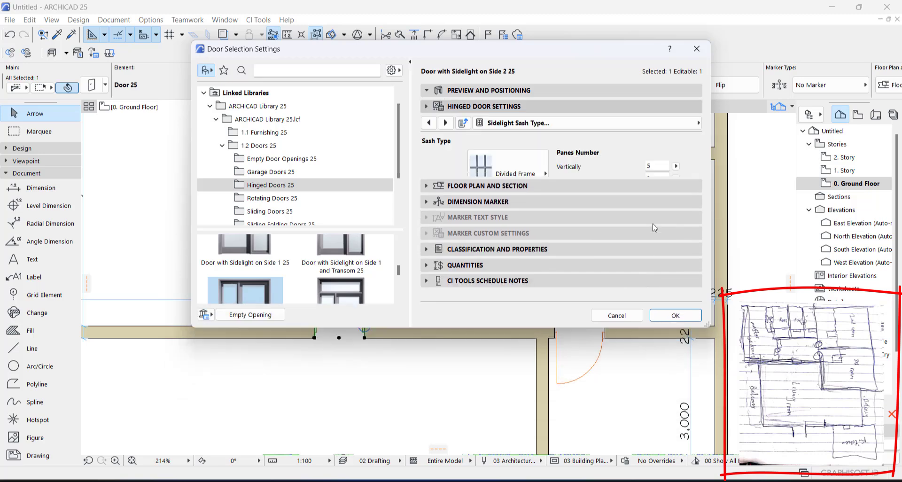
{"action": "left_click", "coordinate": [621, 94]}
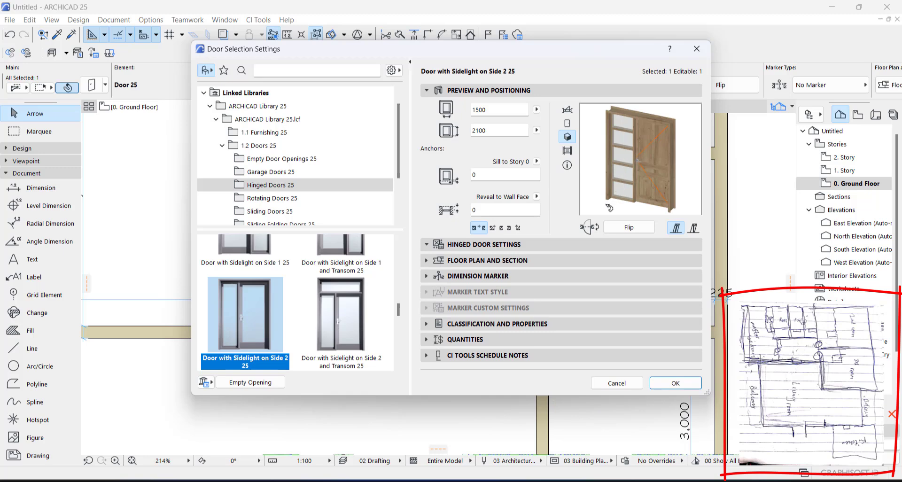
{"action": "left_click", "coordinate": [582, 244]}
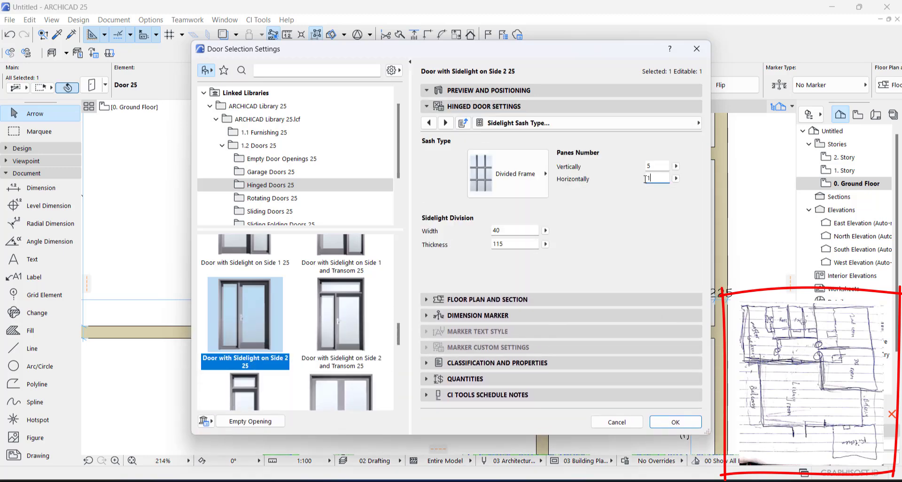
{"action": "left_click", "coordinate": [621, 91]}
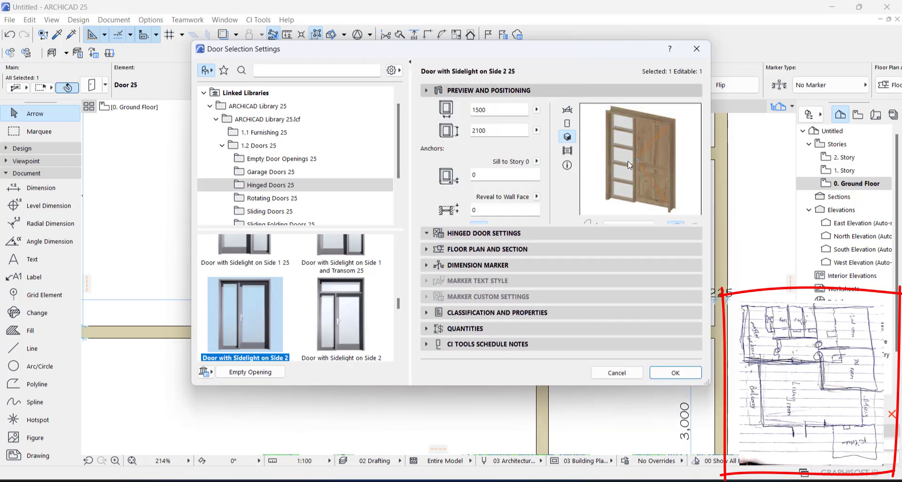
Set the horizontal pane number of the sidelight's Divided Frame back to 2.
{"action": "left_click", "coordinate": [605, 243]}
{"action": "left_click_drag", "start_coordinate": [653, 178], "coordinate": [625, 183]}
{"action": "type", "text": "40"}
{"action": "left_click", "coordinate": [655, 166]}
Try the Solid Panel and Vent Sash types for the sidelight and check each in the 3D preview.
{"action": "left_click", "coordinate": [540, 173]}
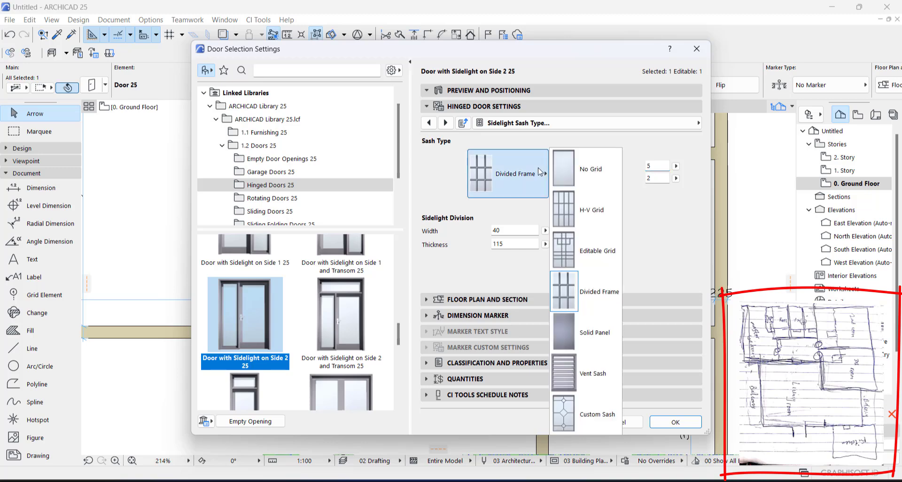
{"action": "left_click", "coordinate": [569, 329]}
{"action": "left_click", "coordinate": [586, 94]}
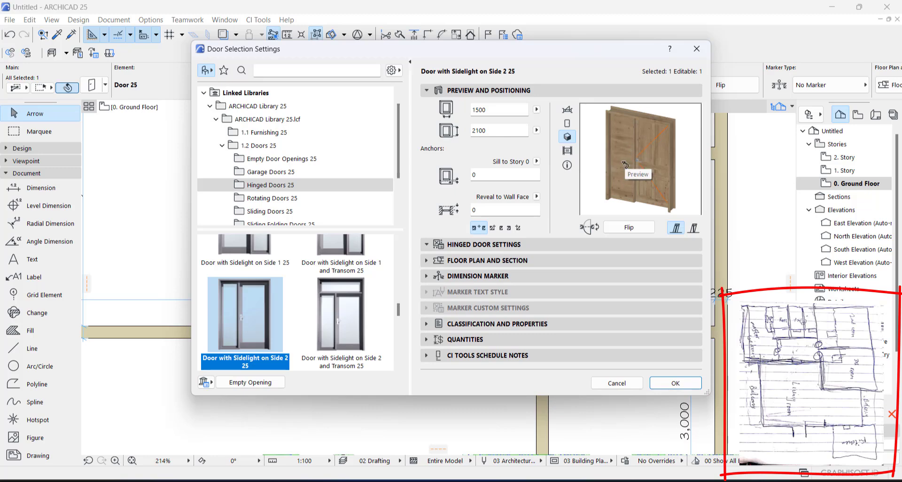
{"action": "left_click", "coordinate": [541, 244]}
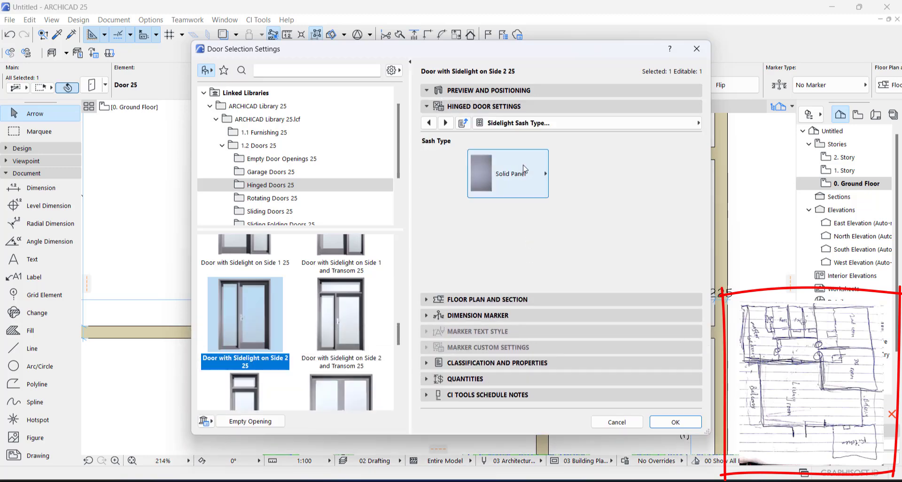
{"action": "left_click", "coordinate": [508, 174]}
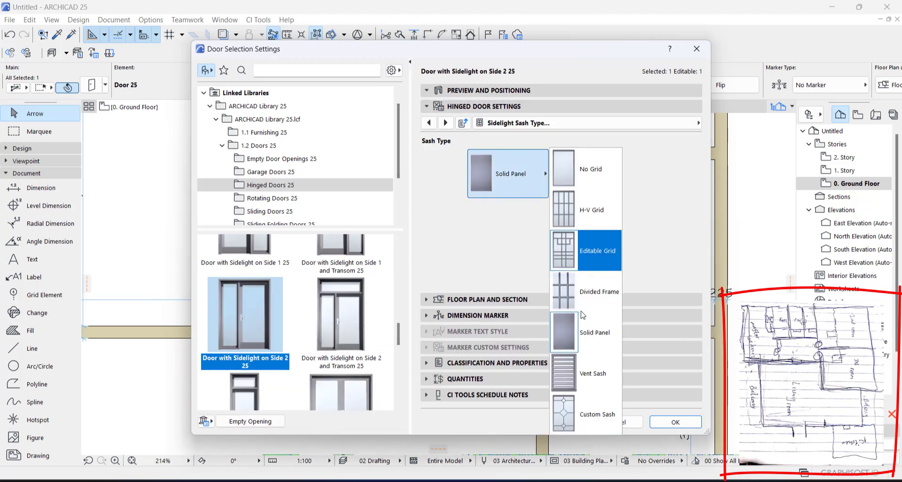
{"action": "left_click", "coordinate": [585, 375]}
{"action": "left_click", "coordinate": [539, 91]}
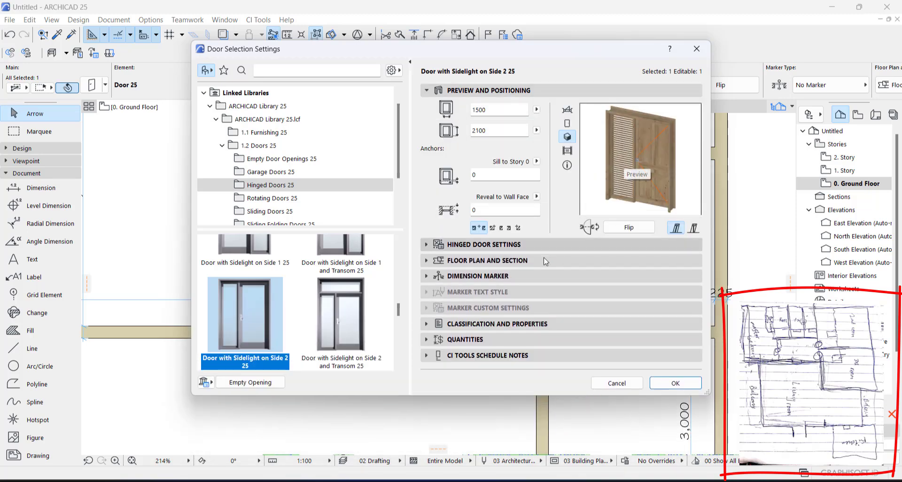
Set the entrance door's sidelight sash type to Solid Panel, apply the door settings and deselect the door.
{"action": "left_click", "coordinate": [536, 245]}
{"action": "left_click", "coordinate": [519, 175]}
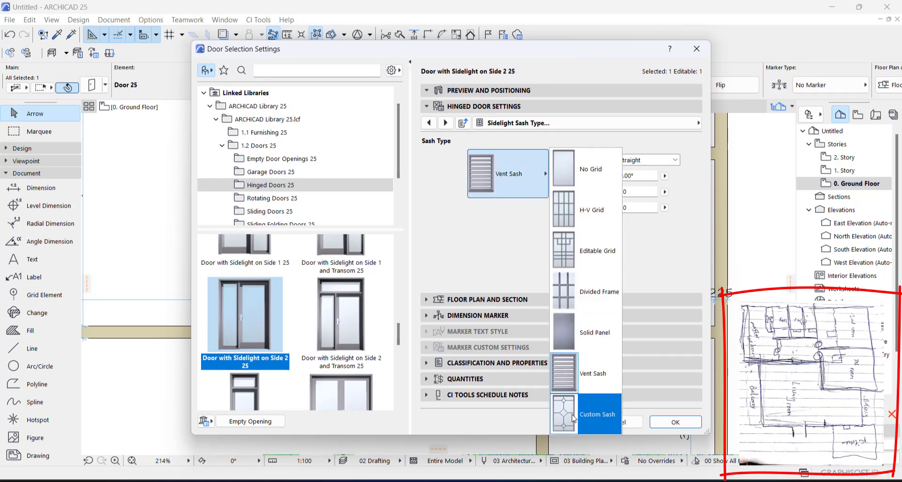
{"action": "left_click", "coordinate": [586, 334]}
{"action": "left_click", "coordinate": [675, 422]}
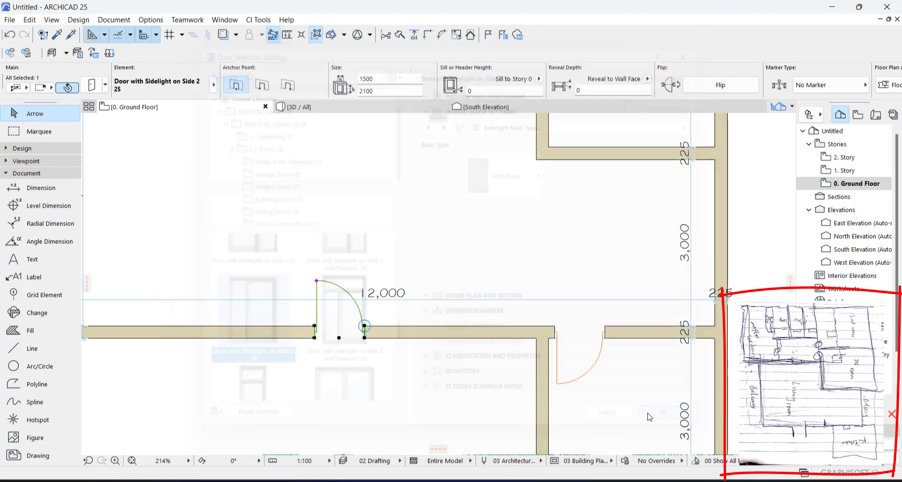
{"action": "scroll", "coordinate": [502, 351], "scroll_direction": "down", "scroll_amount": 6}
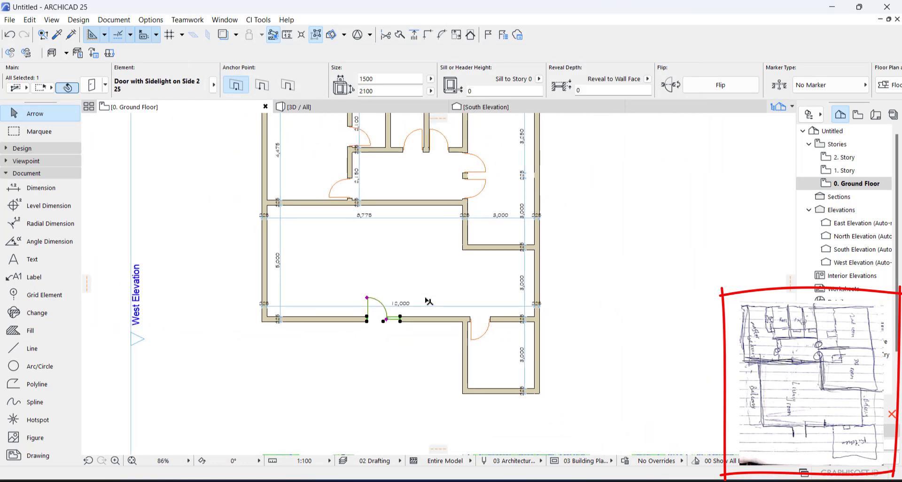
{"action": "scroll", "coordinate": [519, 288], "scroll_direction": "down", "scroll_amount": 1}
{"action": "left_click", "coordinate": [596, 250]}
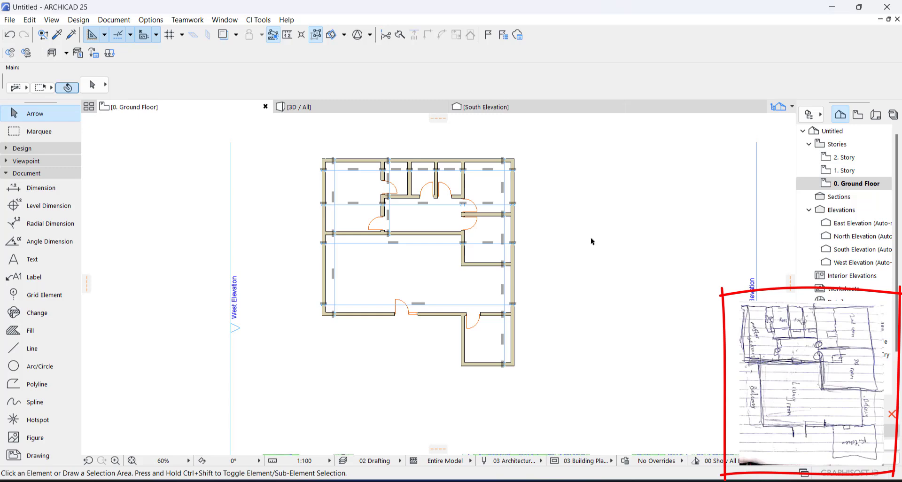
Examine the entrance door and the interior doors in the 3D view, and return to the ground floor plan.
{"action": "left_click", "coordinate": [53, 131]}
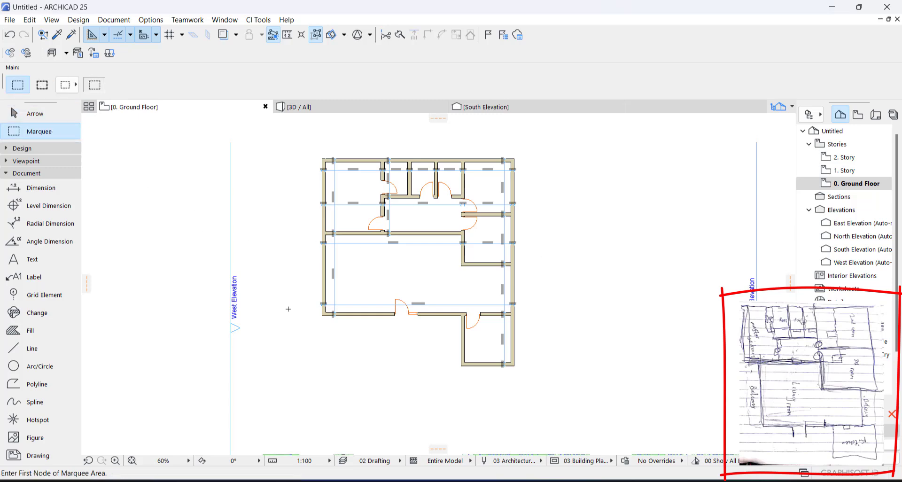
{"action": "key", "text": "Escape"}
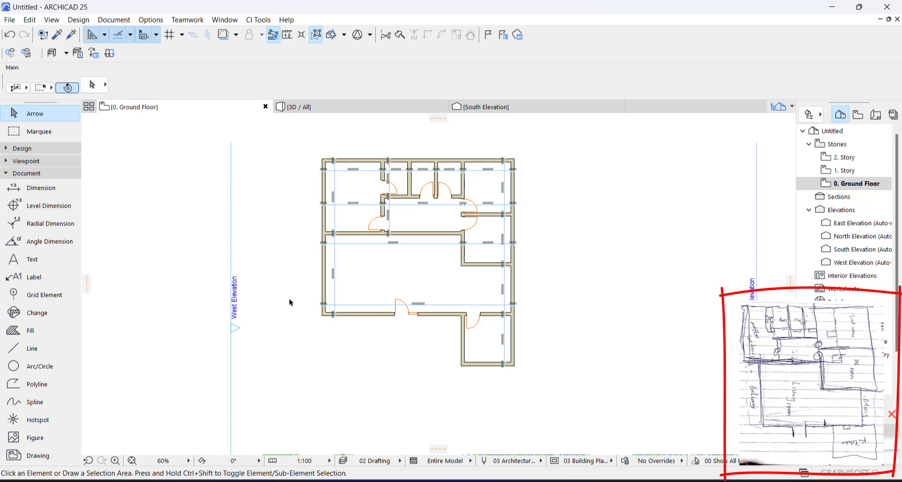
{"action": "key", "text": "F3"}
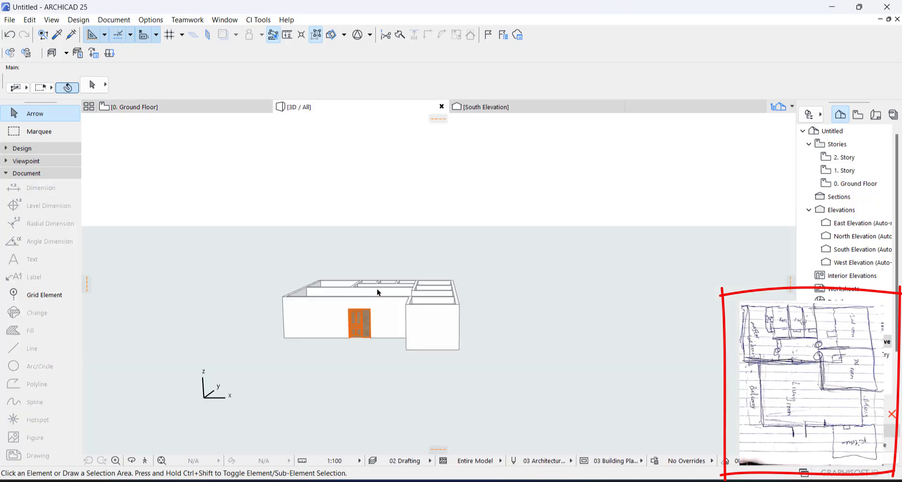
{"action": "middle_click_drag", "start_coordinate": [374, 342], "coordinate": [360, 392], "text": "shift"}
{"action": "left_click_drag", "start_coordinate": [313, 327], "coordinate": [488, 240]}
{"action": "scroll", "coordinate": [487, 241], "scroll_direction": "up", "scroll_amount": 5}
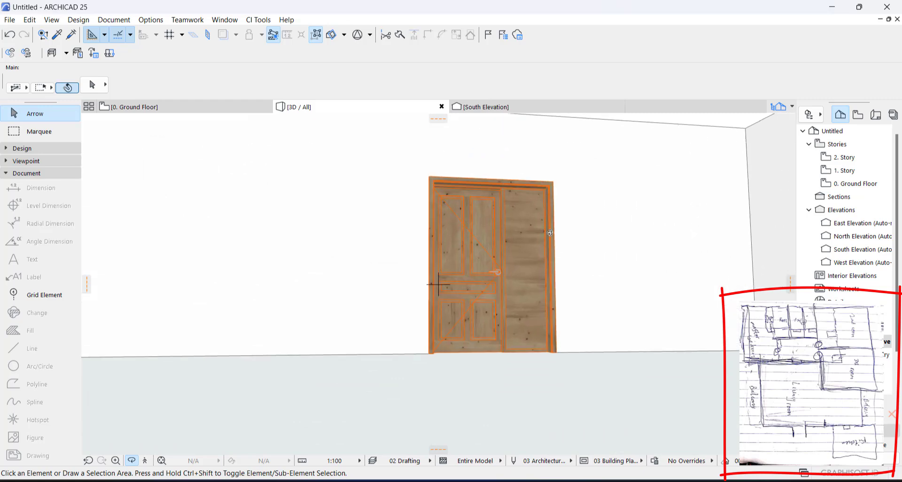
{"action": "left_click_drag", "start_coordinate": [478, 241], "coordinate": [394, 319]}
{"action": "scroll", "coordinate": [435, 288], "scroll_direction": "down", "scroll_amount": 8}
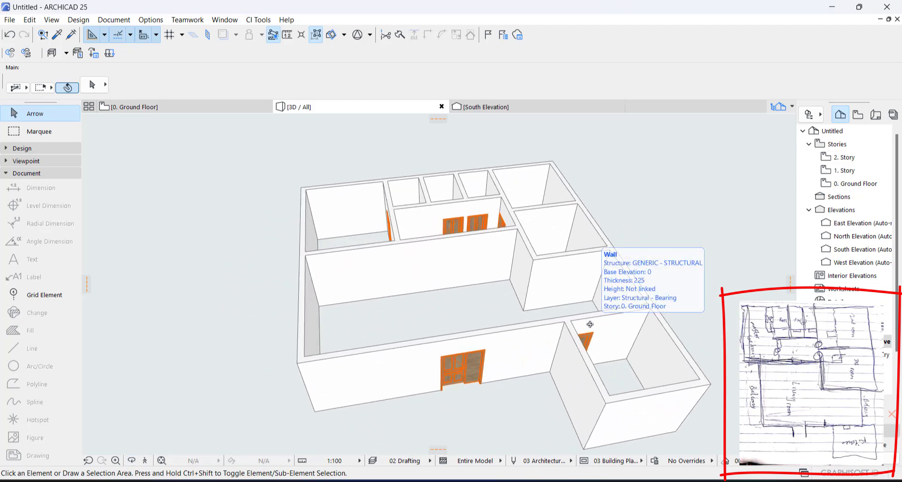
{"action": "key", "text": "F2"}
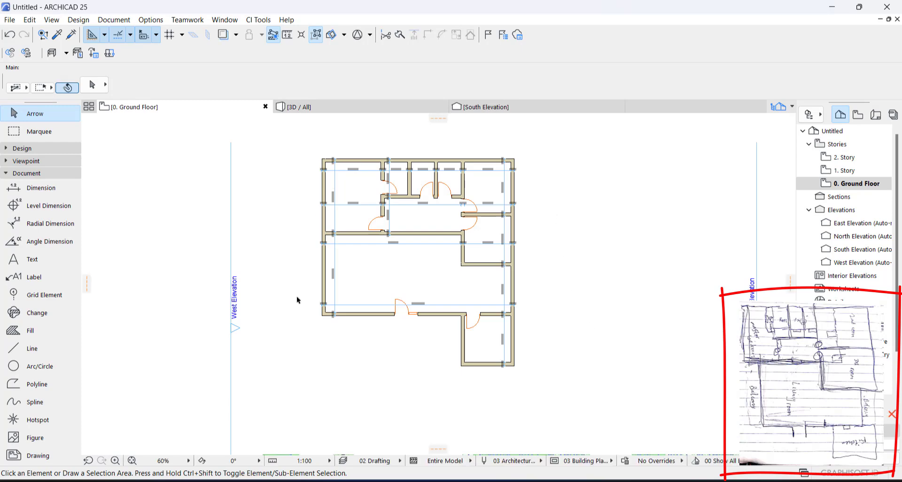
Select all eight doors on the ground floor plan, including the entrance door, and clear the selection.
{"action": "scroll", "coordinate": [468, 212], "scroll_direction": "up", "scroll_amount": 3}
{"action": "left_click", "coordinate": [474, 211]}
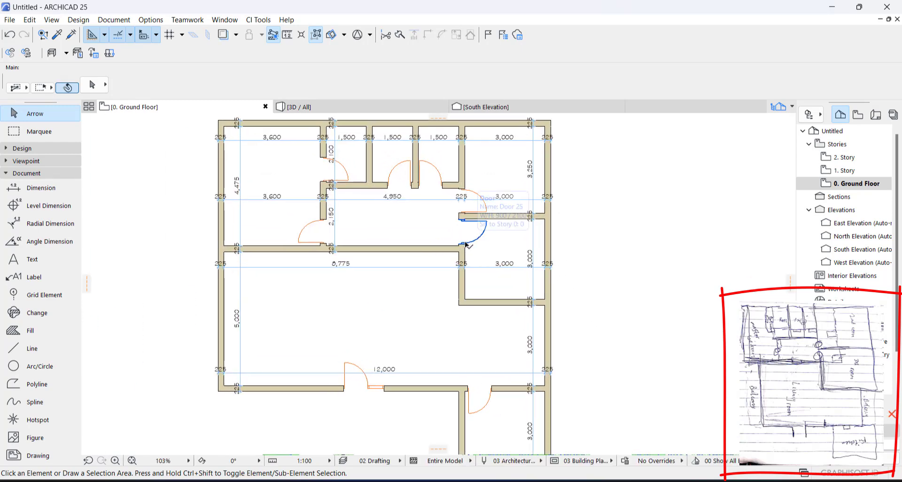
{"action": "left_click", "coordinate": [486, 209], "text": "shift"}
{"action": "left_click", "coordinate": [442, 186], "text": "shift"}
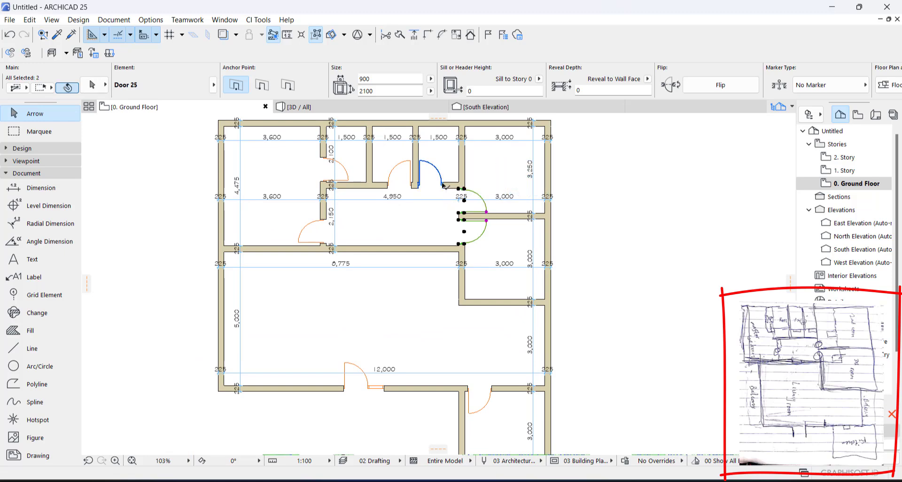
{"action": "left_click", "coordinate": [411, 182], "text": "shift"}
{"action": "left_click", "coordinate": [322, 160], "text": "shift"}
{"action": "left_click", "coordinate": [326, 220], "text": "shift"}
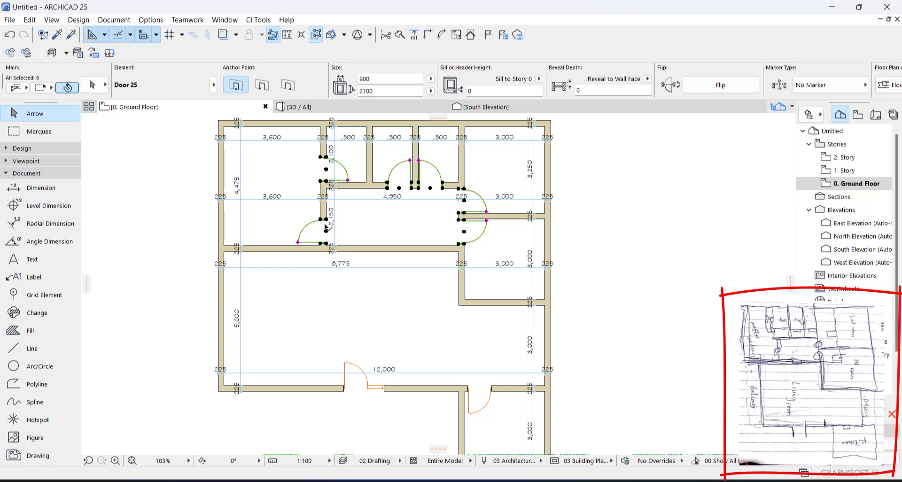
{"action": "left_click", "coordinate": [366, 390], "text": "shift"}
{"action": "left_click", "coordinate": [487, 397], "text": "shift"}
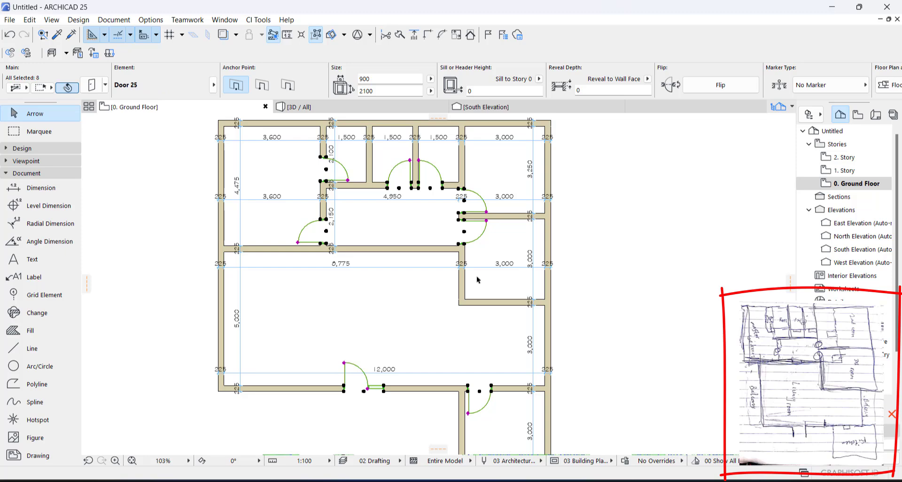
{"action": "left_click", "coordinate": [603, 236]}
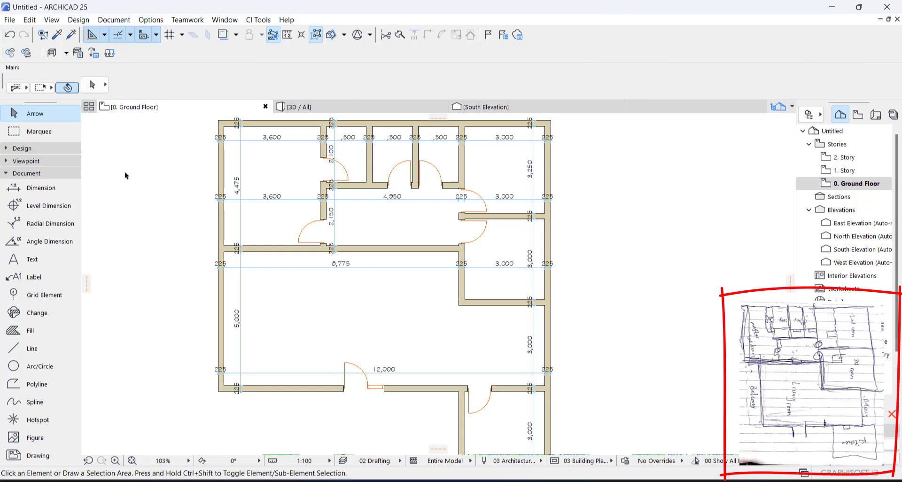
Activate the Door tool, select all doors on the floor plan in one go, and clear the selection.
{"action": "left_click", "coordinate": [22, 149]}
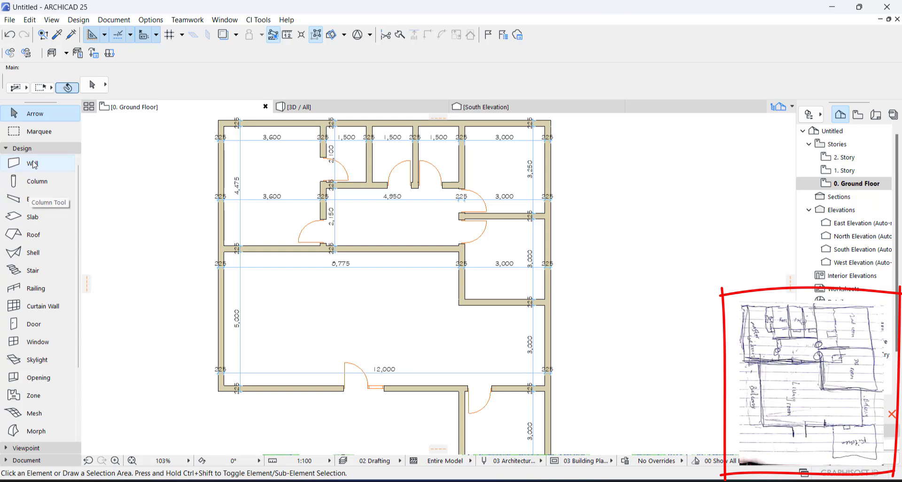
{"action": "left_click", "coordinate": [32, 327]}
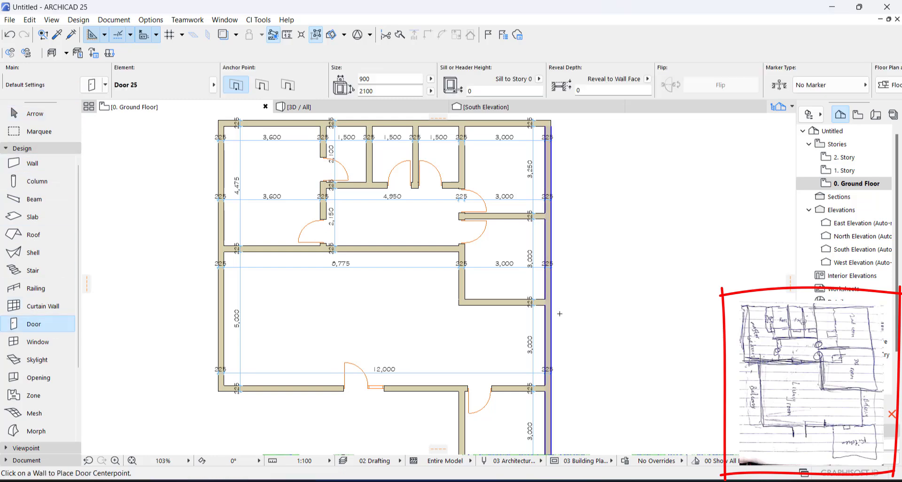
{"action": "scroll", "coordinate": [493, 300], "scroll_direction": "down", "scroll_amount": 1}
{"action": "scroll", "coordinate": [493, 301], "scroll_direction": "down", "scroll_amount": 1}
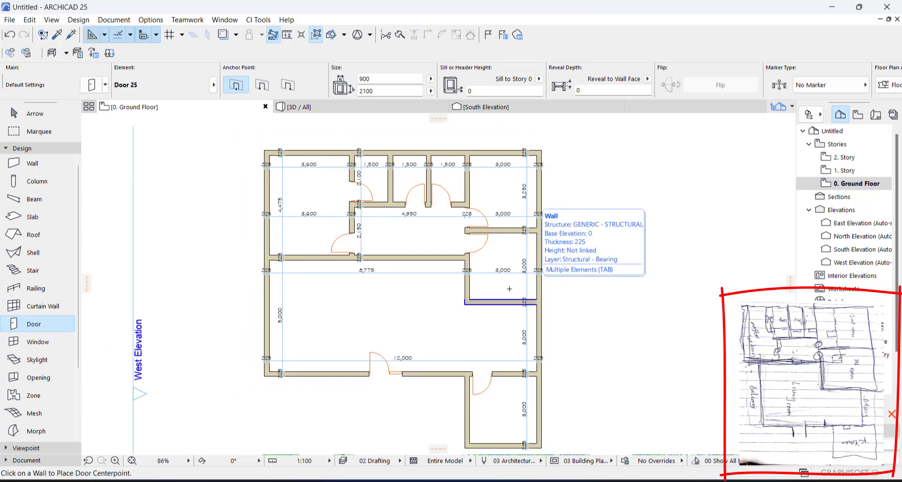
{"action": "scroll", "coordinate": [516, 288], "scroll_direction": "down", "scroll_amount": 2}
{"action": "scroll", "coordinate": [427, 272], "scroll_direction": "down", "scroll_amount": 15}
{"action": "scroll", "coordinate": [426, 272], "scroll_direction": "down", "scroll_amount": 10}
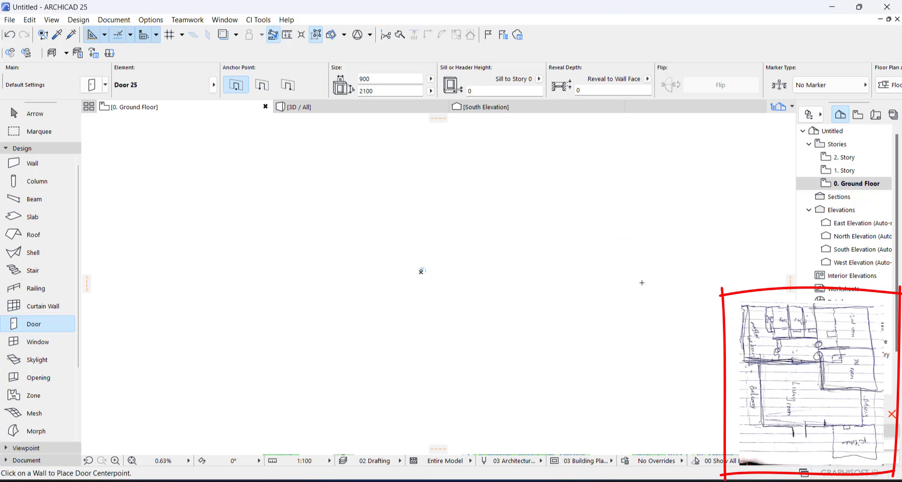
{"action": "scroll", "coordinate": [431, 276], "scroll_direction": "up", "scroll_amount": 20}
{"action": "scroll", "coordinate": [440, 256], "scroll_direction": "up", "scroll_amount": 1}
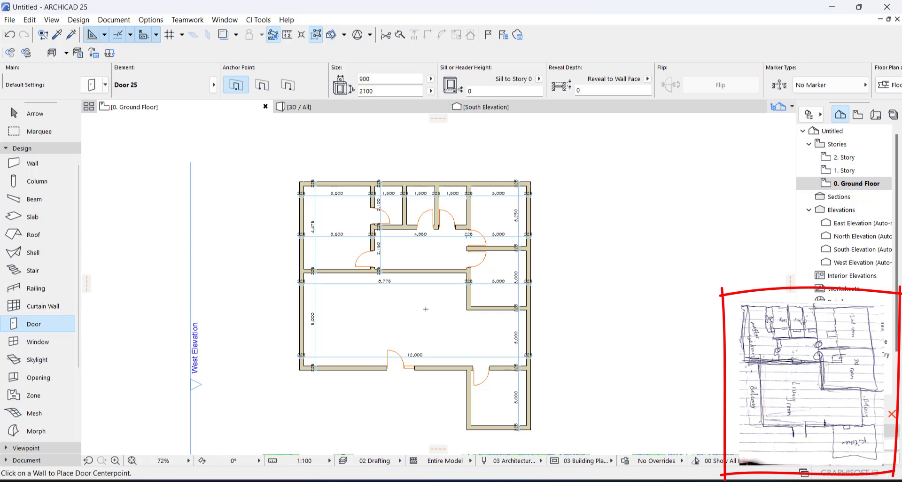
{"action": "key", "text": "ctrl+a"}
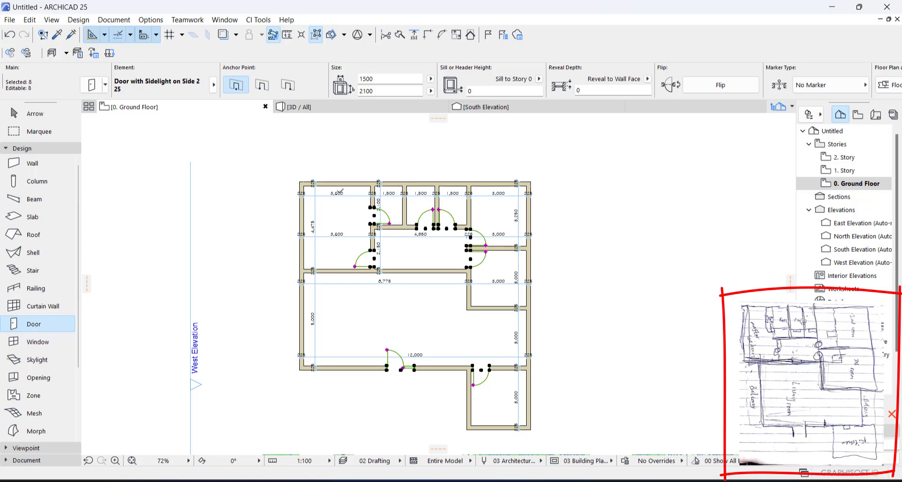
{"action": "key", "text": "Escape"}
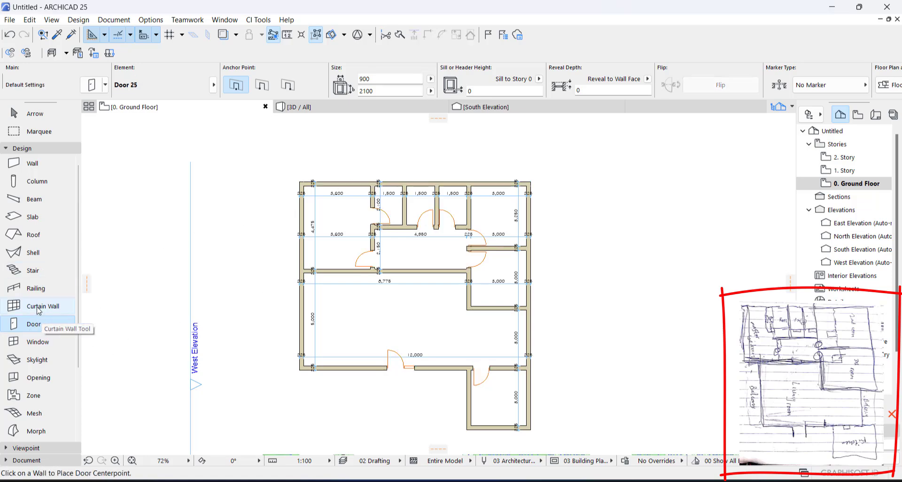
Activate the Wall tool, select all walls on the ground floor plan in one go, and clear the selection.
{"action": "left_click", "coordinate": [41, 343]}
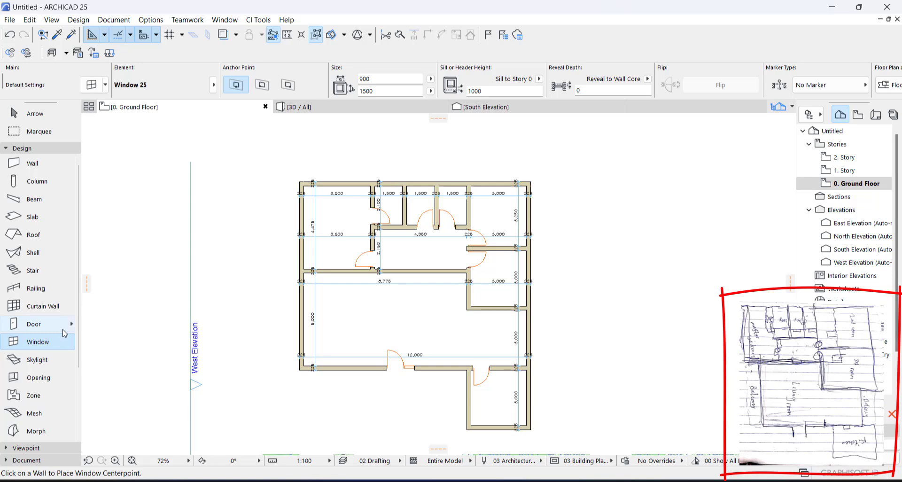
{"action": "key", "text": "Escape"}
{"action": "left_click", "coordinate": [36, 163]}
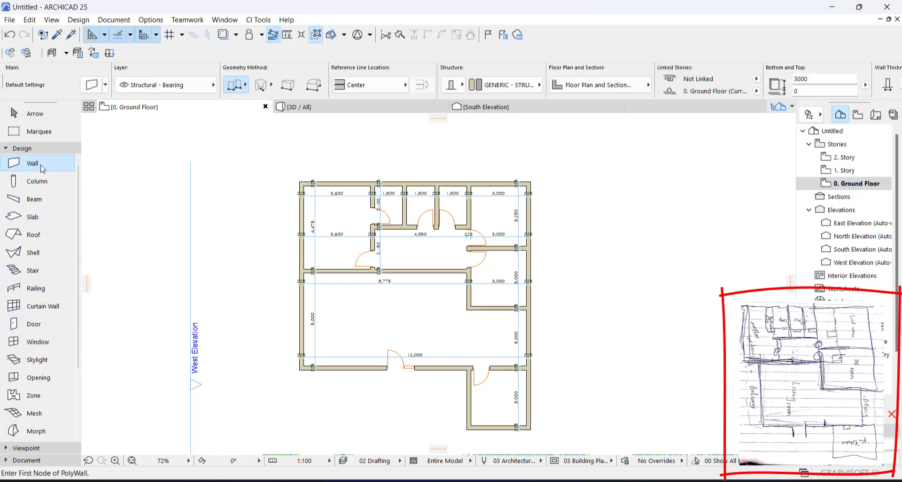
{"action": "key", "text": "ctrl+a"}
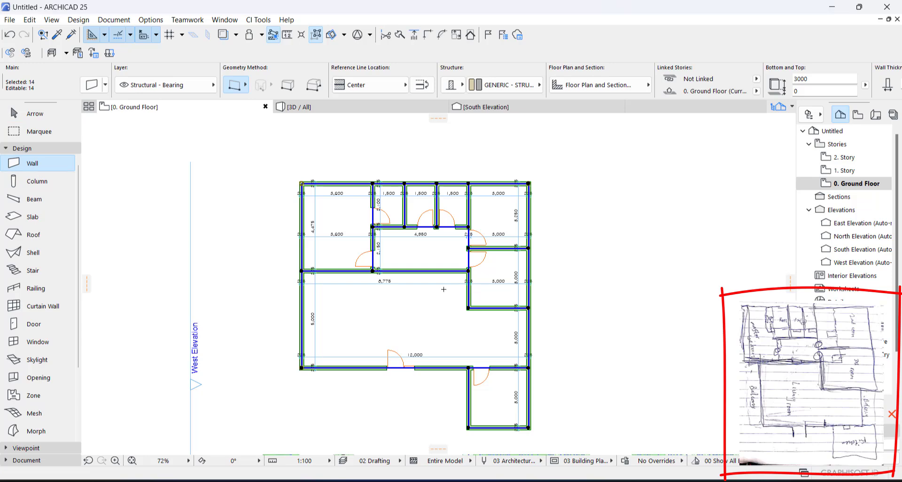
{"action": "key", "text": "Escape"}
Activate the Dimension tool, select all dimension chains on the plan in one go, and clear the selection.
{"action": "left_click", "coordinate": [21, 148]}
{"action": "left_click", "coordinate": [26, 172]}
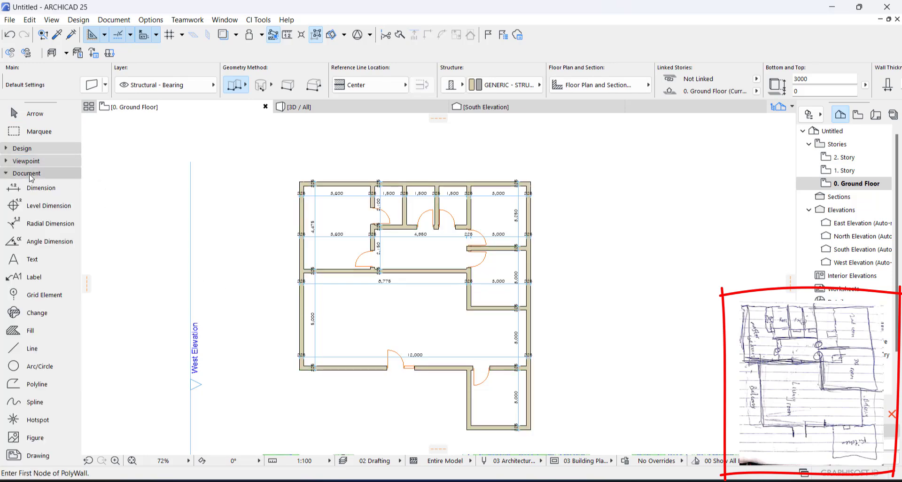
{"action": "key", "text": "Escape"}
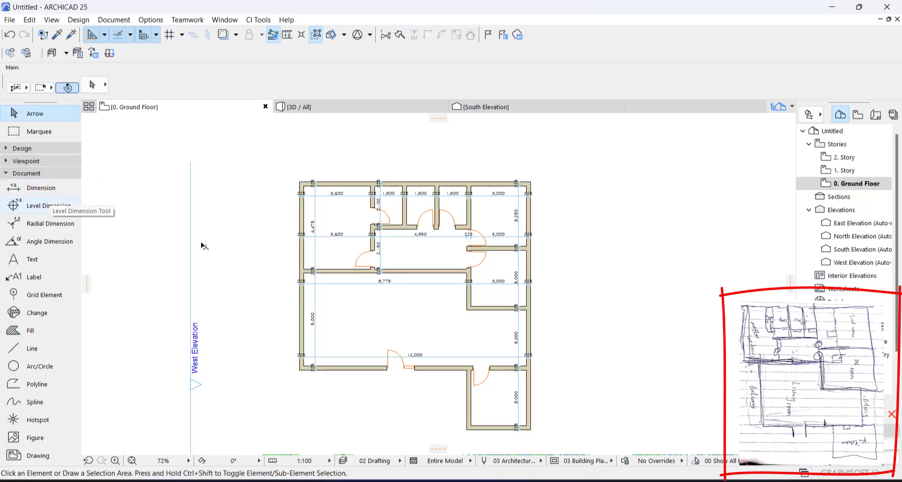
{"action": "left_click", "coordinate": [61, 188]}
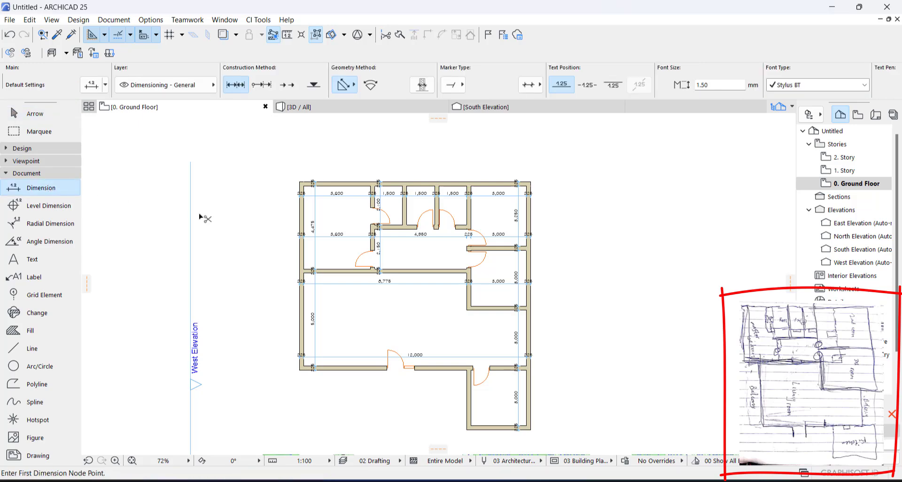
{"action": "key", "text": "ctrl+a"}
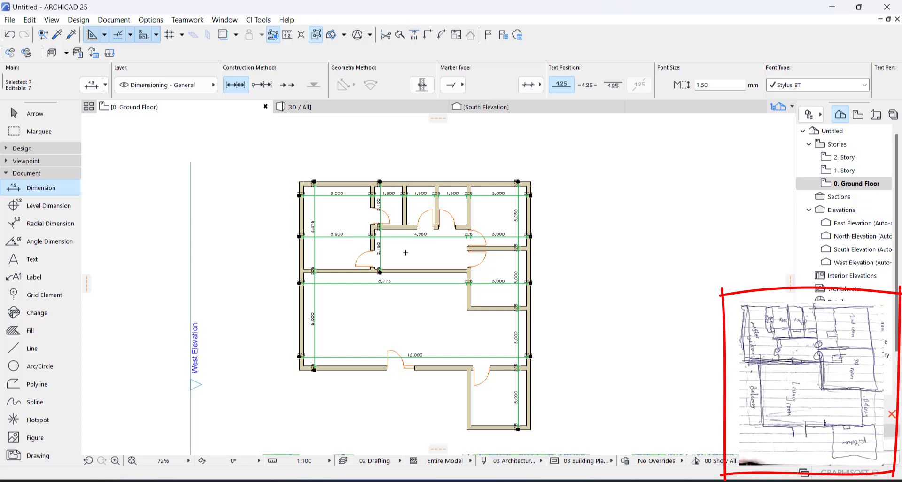
{"action": "key", "text": "Escape"}
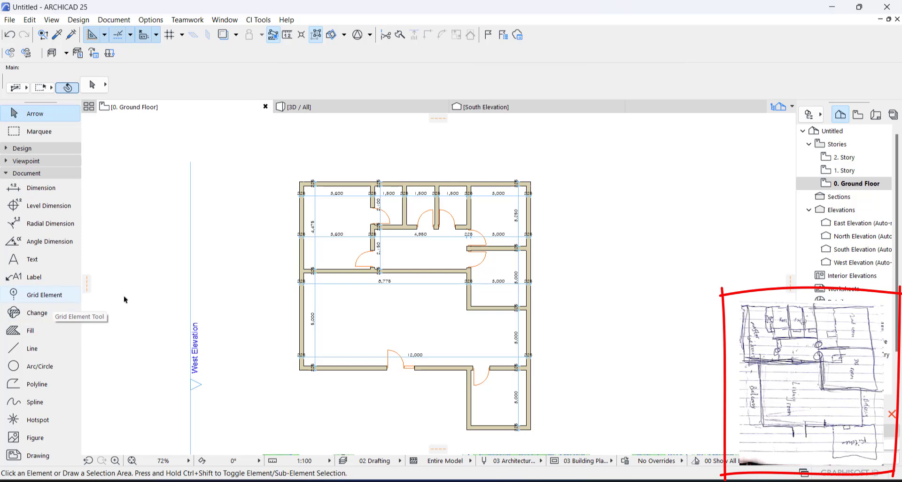
Select all elements on the ground floor plan together, without limiting the selection to one element type.
{"action": "key", "text": "ctrl+a"}
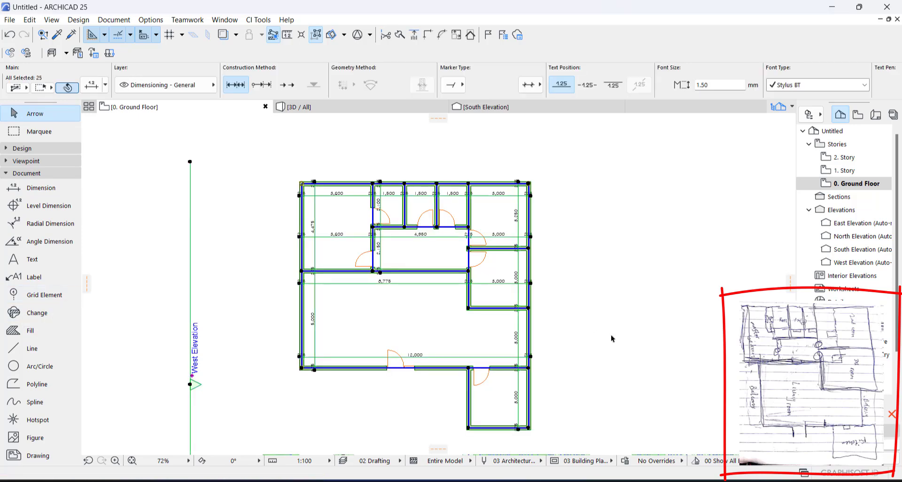
Clear the dimension selection and select all the doors on the ground floor plan.
{"action": "scroll", "coordinate": [417, 320], "scroll_direction": "down", "scroll_amount": 4}
{"action": "key", "text": "Escape"}
{"action": "scroll", "coordinate": [411, 324], "scroll_direction": "up", "scroll_amount": 5}
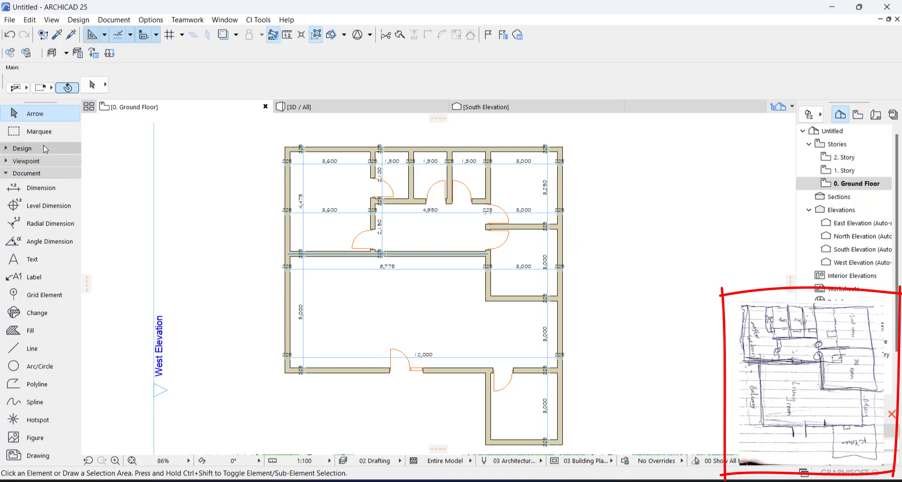
{"action": "left_click", "coordinate": [70, 149]}
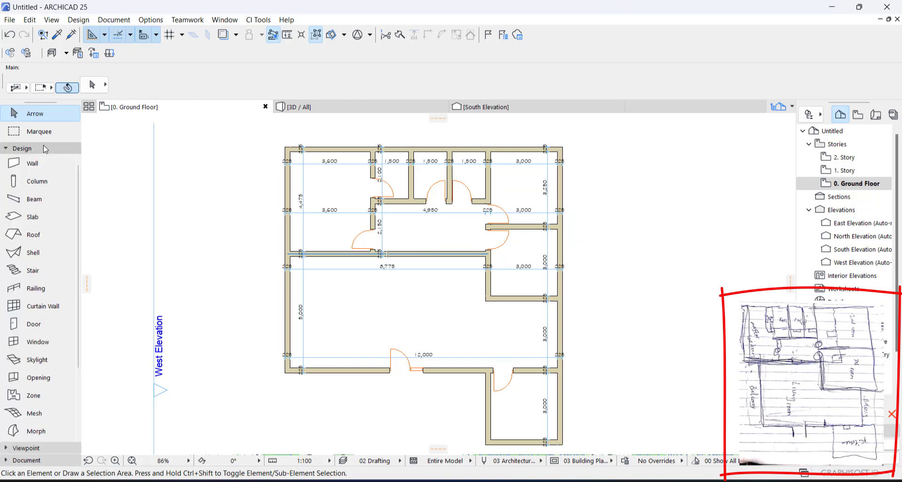
{"action": "left_click", "coordinate": [34, 324]}
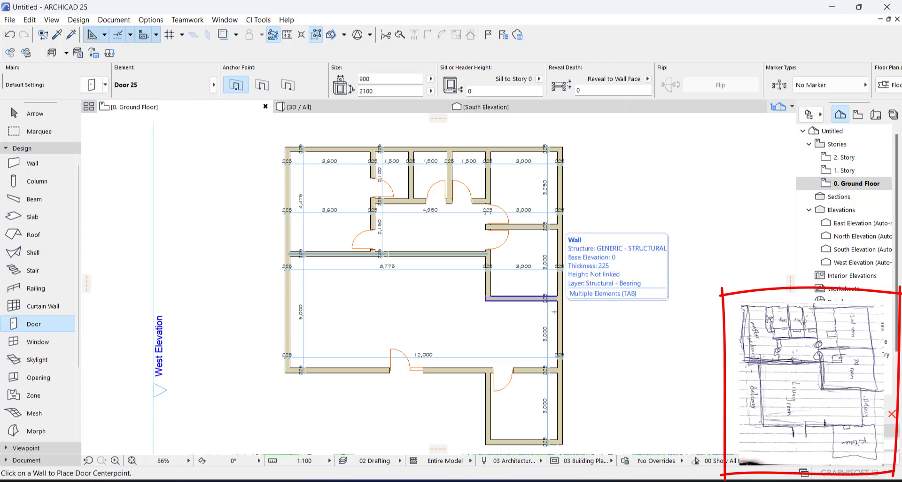
{"action": "key", "text": "ctrl+a"}
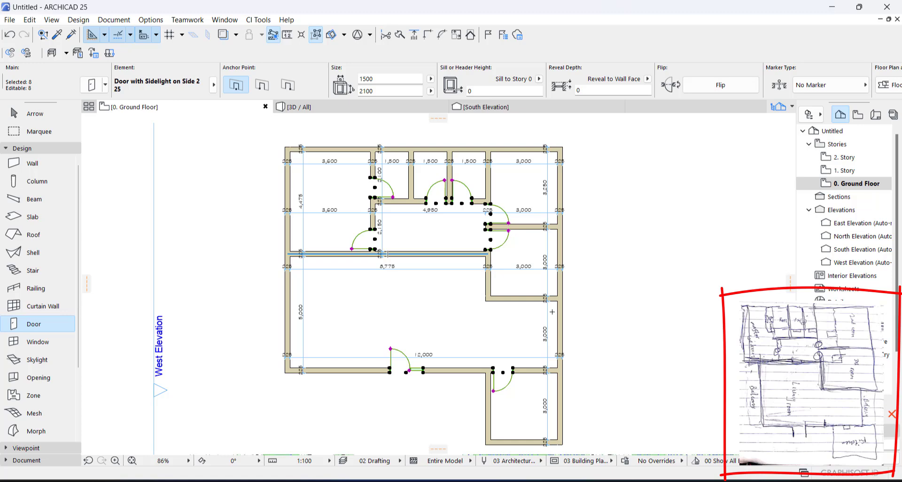
Check the door outlines in 3D, and open the selected doors' model attributes at the frame and leaf 3D pens.
{"action": "key", "text": "F3"}
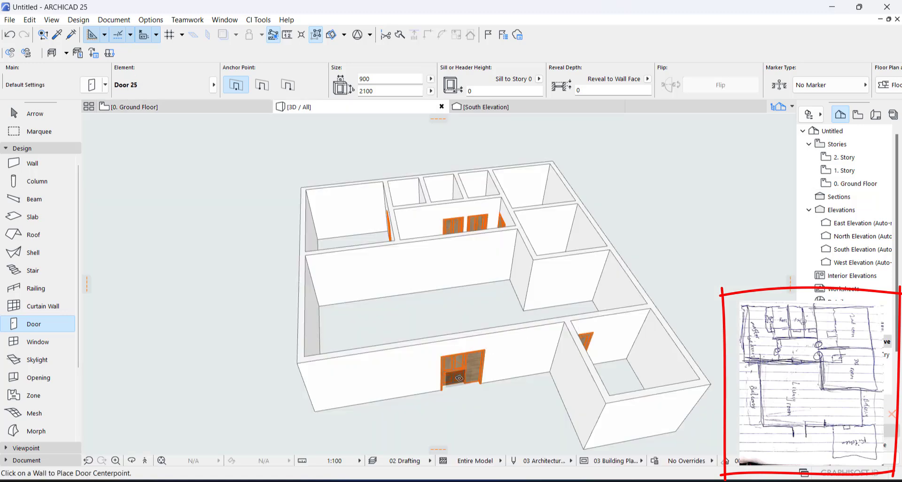
{"action": "scroll", "coordinate": [463, 394], "scroll_direction": "up", "scroll_amount": 1}
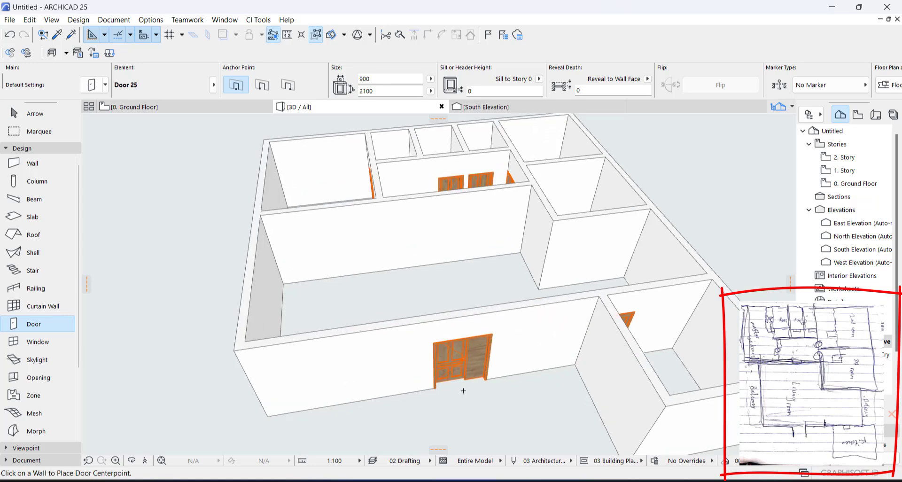
{"action": "scroll", "coordinate": [464, 394], "scroll_direction": "up", "scroll_amount": 10}
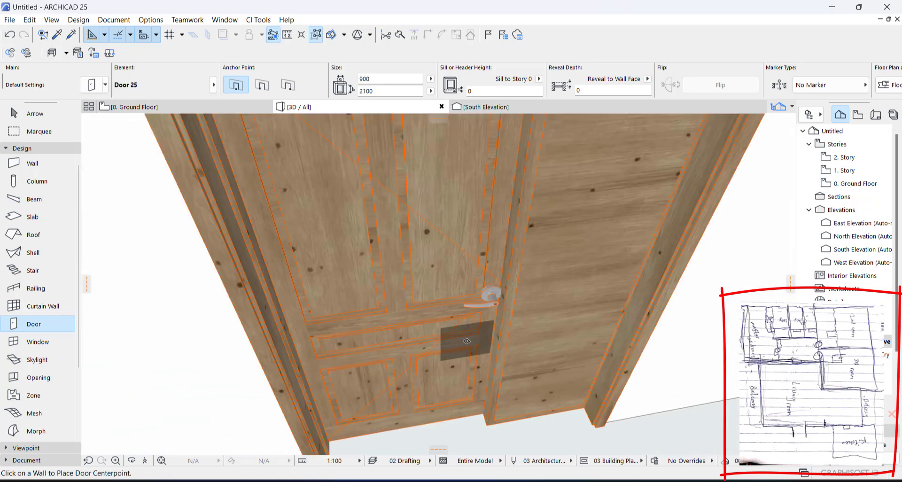
{"action": "key", "text": "F2"}
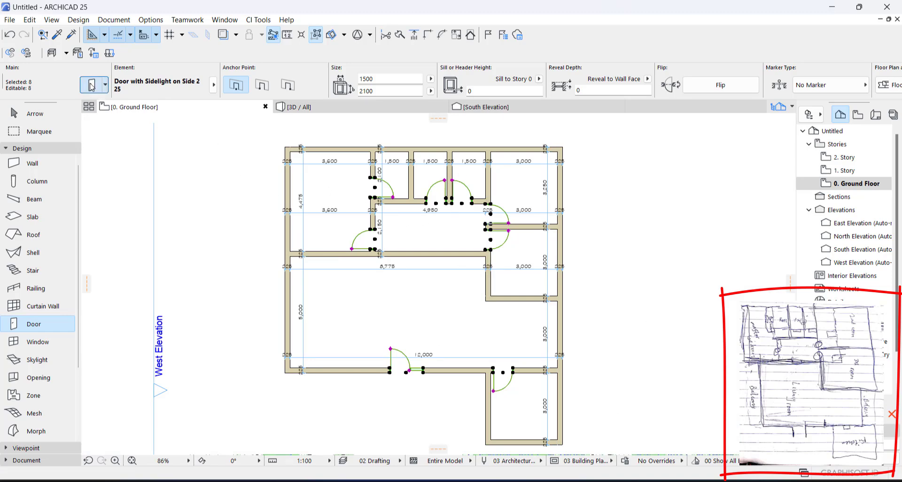
{"action": "key", "text": "ctrl+t"}
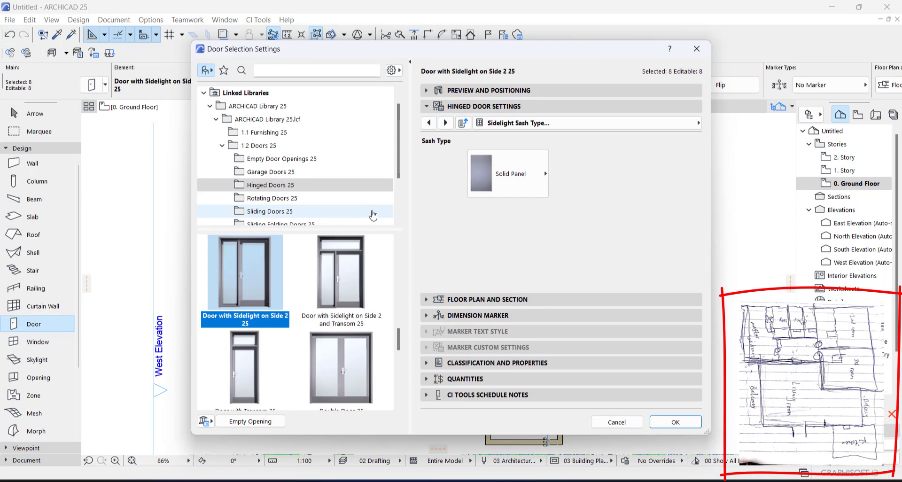
{"action": "left_click", "coordinate": [446, 123]}
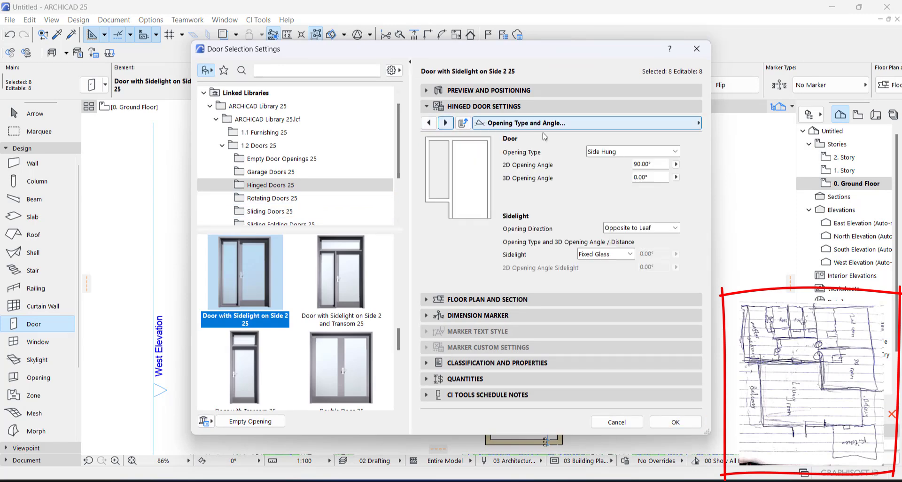
{"action": "left_click", "coordinate": [445, 124]}
{"action": "left_click", "coordinate": [444, 123]}
{"action": "left_click", "coordinate": [443, 123]}
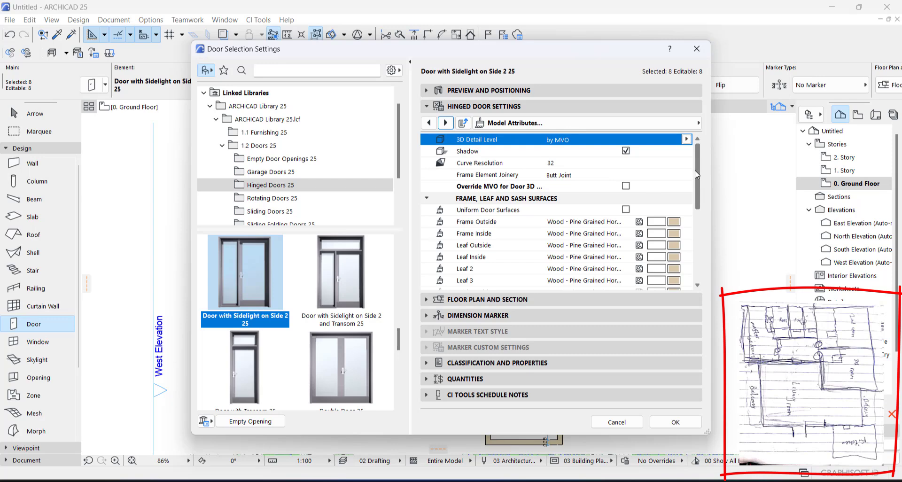
{"action": "left_click_drag", "start_coordinate": [697, 175], "coordinate": [696, 263]}
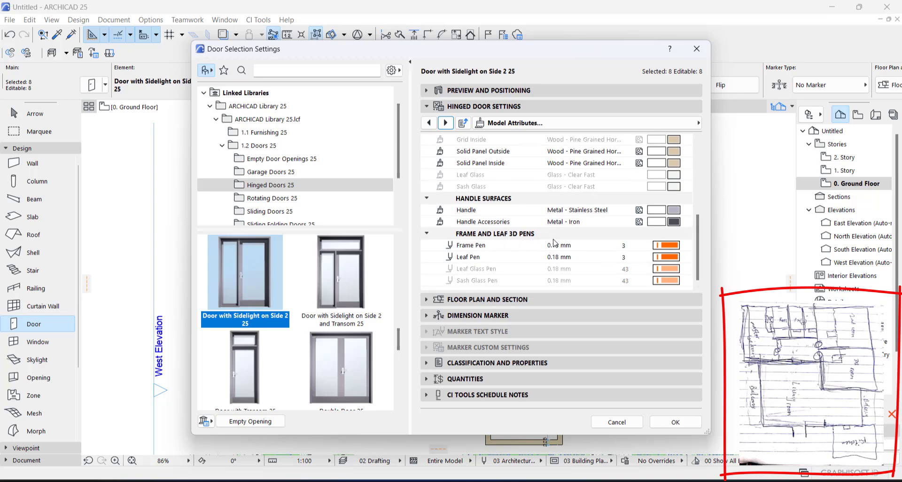
Set the Frame Pen and Leaf Pen of the selected doors to black pen 1, 0.13 mm.
{"action": "left_click", "coordinate": [674, 250]}
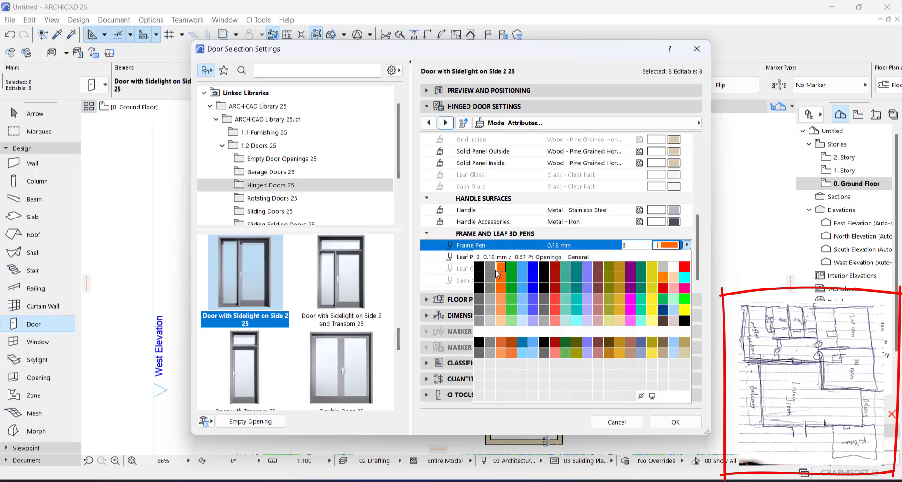
{"action": "left_click", "coordinate": [643, 264]}
{"action": "left_click", "coordinate": [667, 257]}
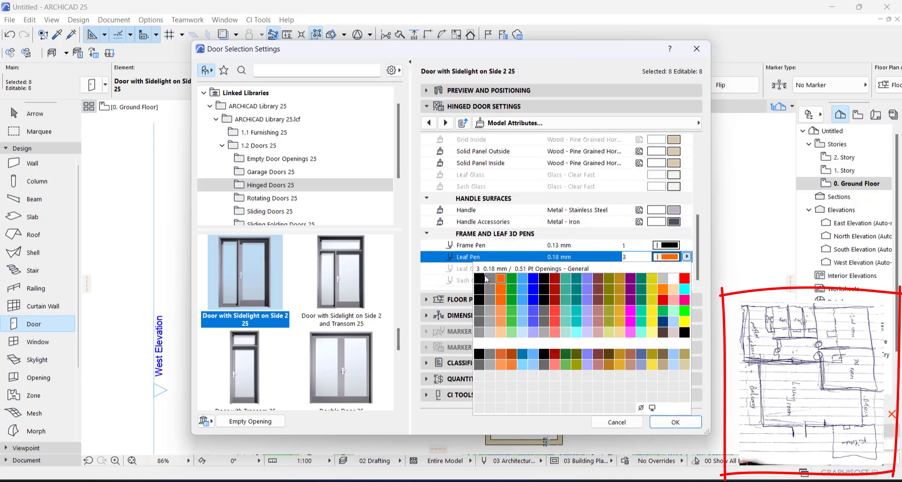
{"action": "left_click", "coordinate": [666, 331]}
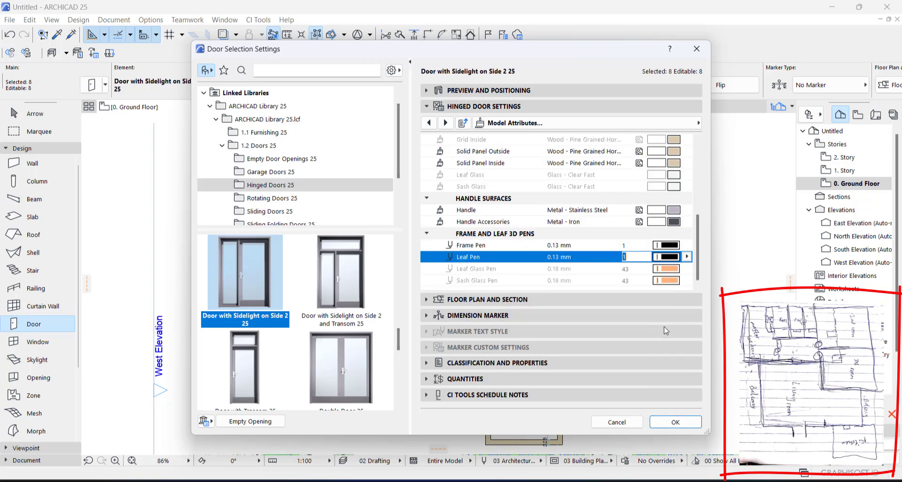
{"action": "left_click", "coordinate": [673, 424]}
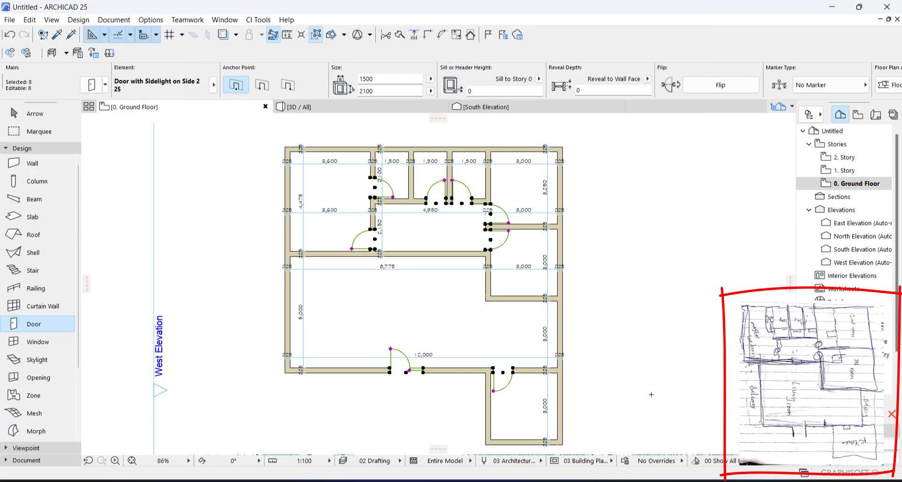
Deselect the doors and examine the front entrance door and its wall in the 3D view, before returning to the floor plan.
{"action": "key", "text": "F3"}
{"action": "scroll", "coordinate": [518, 303], "scroll_direction": "down", "scroll_amount": 5}
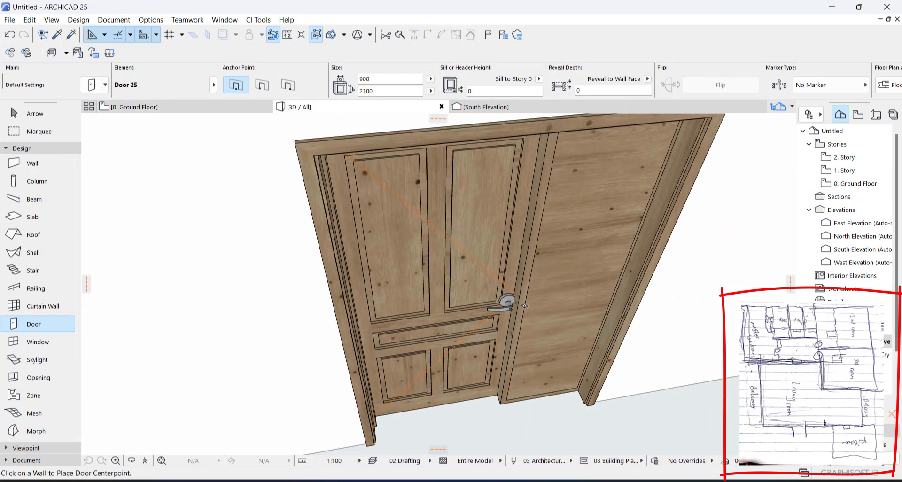
{"action": "key", "text": "Escape"}
{"action": "middle_click_drag", "start_coordinate": [484, 332], "coordinate": [469, 271], "text": "shift"}
{"action": "middle_click_drag", "start_coordinate": [482, 262], "coordinate": [466, 350], "text": "shift"}
{"action": "scroll", "coordinate": [487, 278], "scroll_direction": "down", "scroll_amount": 3}
{"action": "middle_click_drag", "start_coordinate": [487, 276], "coordinate": [481, 322]}
{"action": "key", "text": "F2"}
{"action": "key", "text": "F3"}
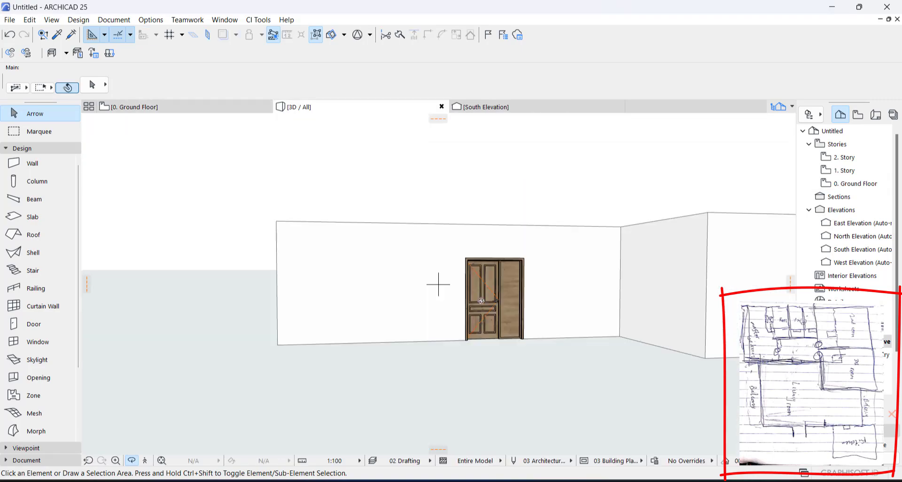
{"action": "left_click", "coordinate": [484, 303]}
{"action": "left_click", "coordinate": [482, 308]}
{"action": "key", "text": "Escape"}
{"action": "key", "text": "Escape"}
{"action": "middle_click_drag", "start_coordinate": [481, 304], "coordinate": [464, 343], "text": "shift"}
{"action": "key", "text": "F2"}
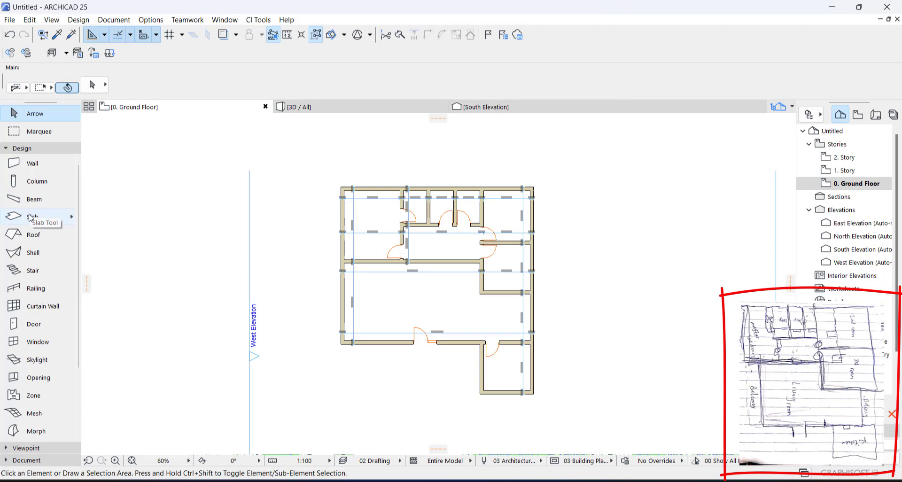
Set the default slab to a basic structure with a thickness of 150 mm.
{"action": "scroll", "coordinate": [405, 293], "scroll_direction": "up", "scroll_amount": 6}
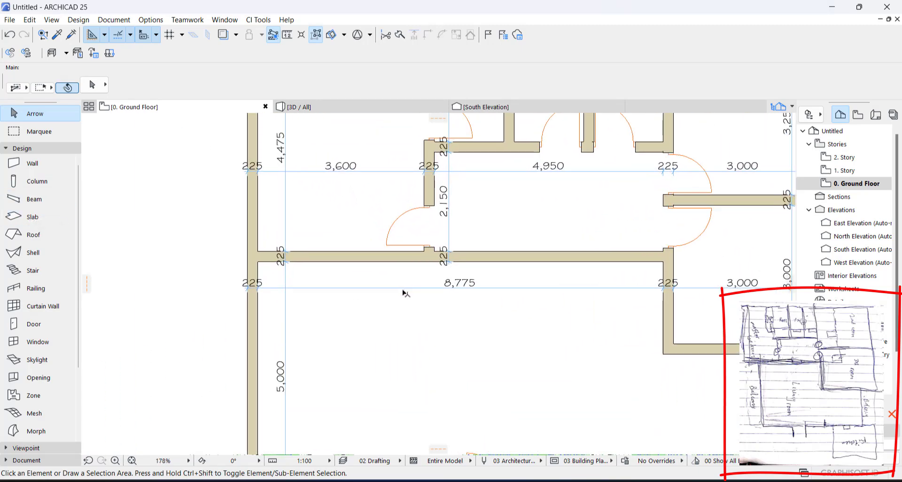
{"action": "left_click", "coordinate": [403, 289]}
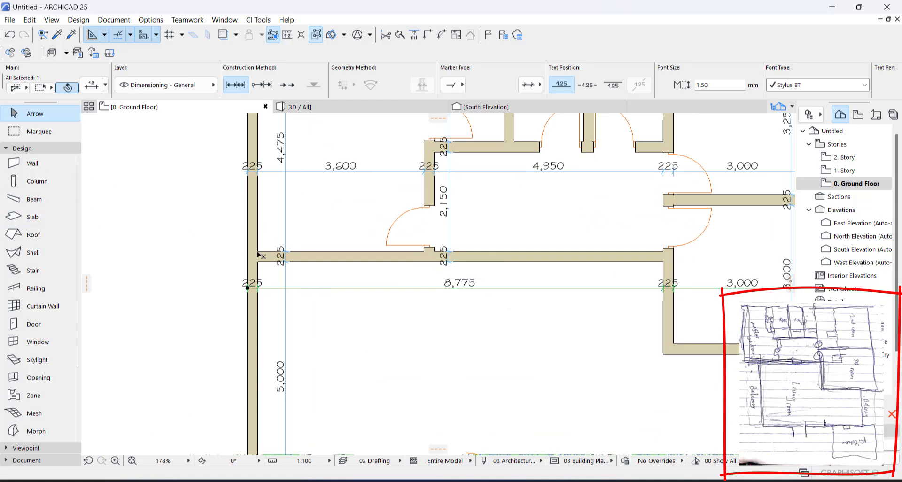
{"action": "left_click", "coordinate": [37, 217]}
{"action": "scroll", "coordinate": [176, 285], "scroll_direction": "down", "scroll_amount": 6}
{"action": "scroll", "coordinate": [233, 376], "scroll_direction": "up", "scroll_amount": 7}
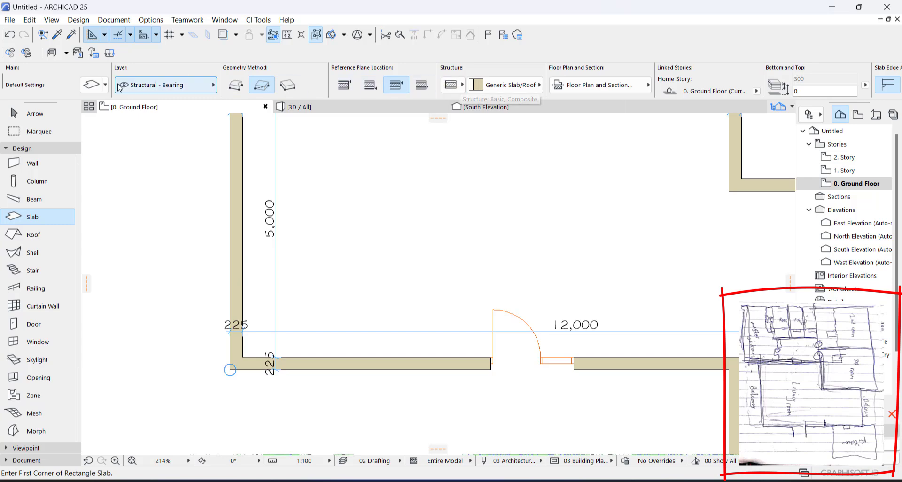
{"action": "left_click", "coordinate": [94, 85]}
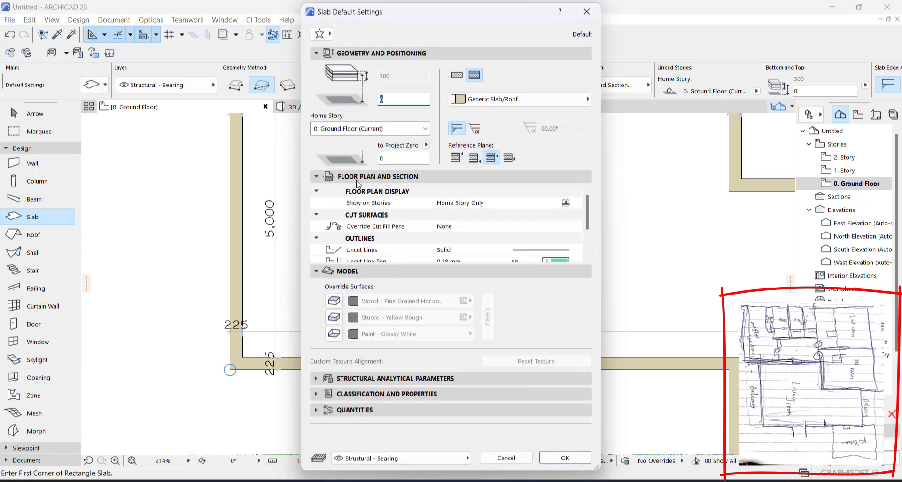
{"action": "left_click", "coordinate": [456, 75]}
{"action": "left_click", "coordinate": [382, 76]}
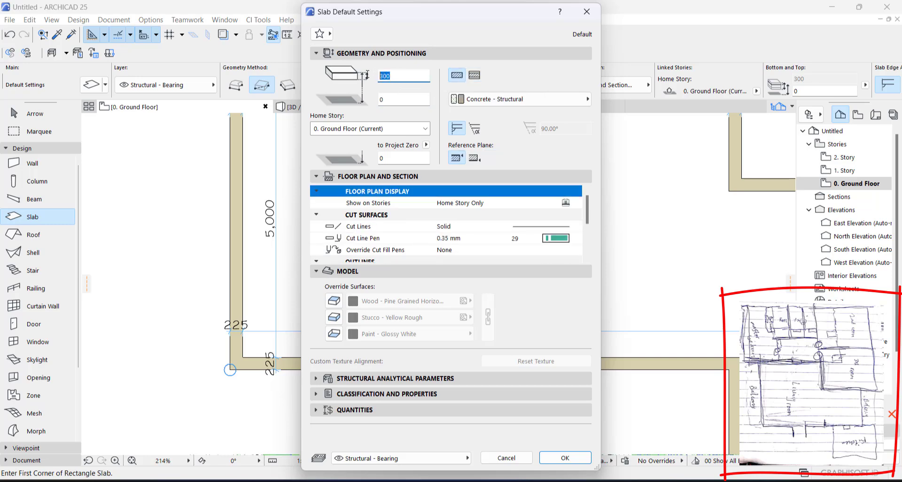
{"action": "type", "text": "150"}
Override the slab's top, edge and bottom surfaces, and set the top surface to Stone - Marble Carrara White.
{"action": "left_click", "coordinate": [334, 301]}
{"action": "left_click", "coordinate": [334, 317]}
{"action": "left_click", "coordinate": [334, 334]}
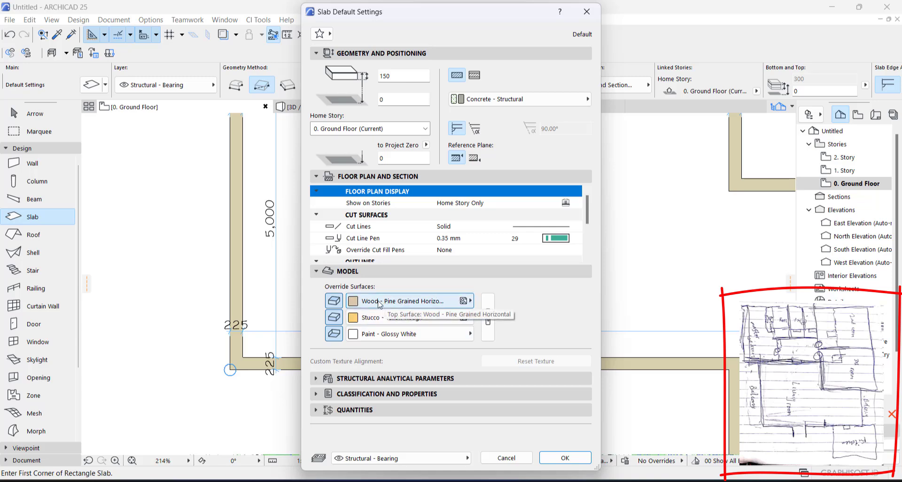
{"action": "left_click", "coordinate": [454, 306]}
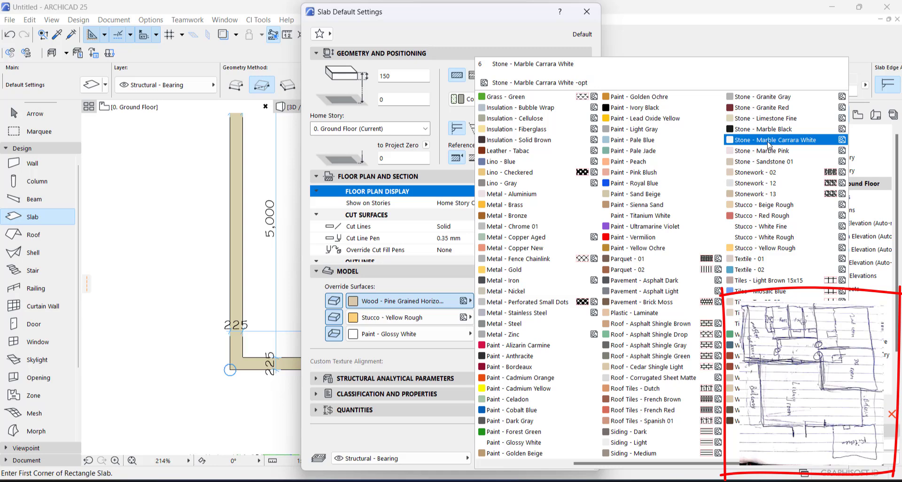
{"action": "left_click", "coordinate": [799, 140]}
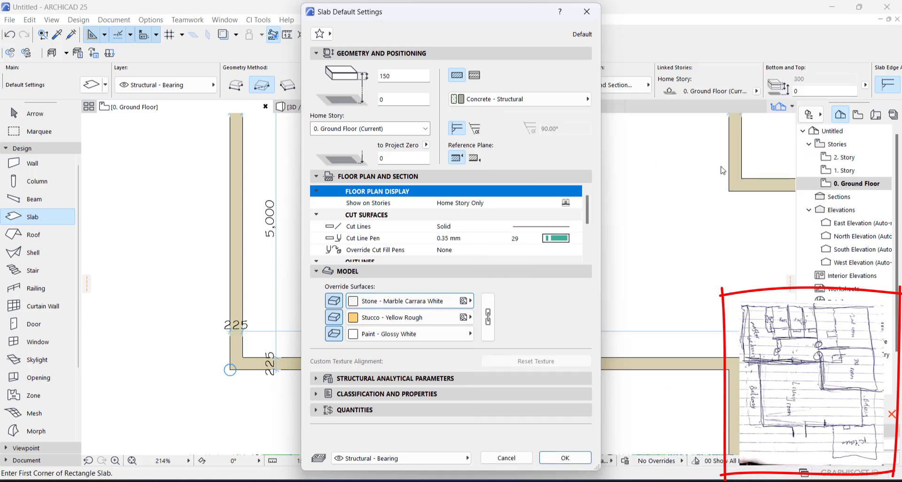
Set the slab's edge surface to Paint - Titanium White and accept the slab defaults.
{"action": "left_click", "coordinate": [421, 319]}
{"action": "left_click", "coordinate": [643, 206]}
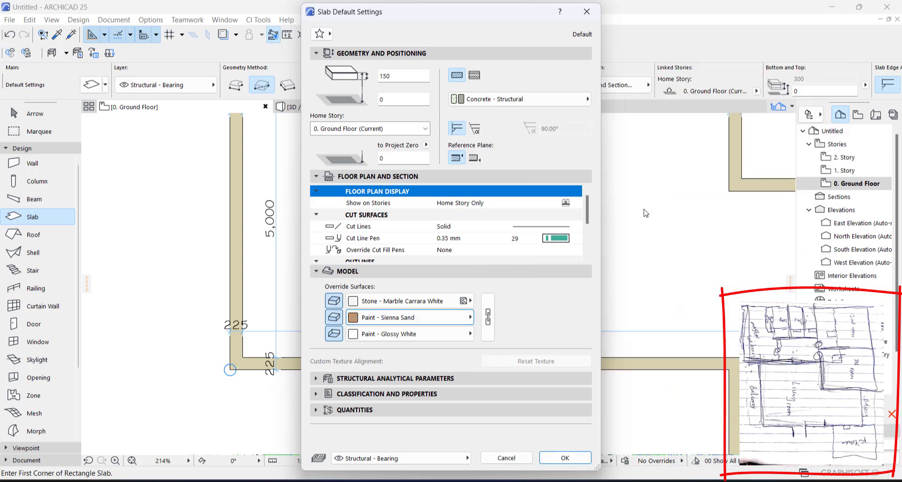
{"action": "left_click", "coordinate": [451, 315]}
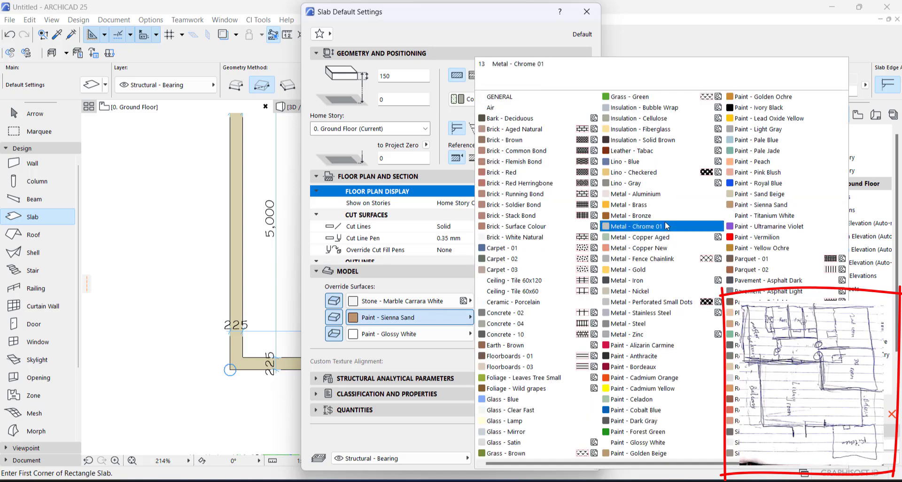
{"action": "left_click", "coordinate": [759, 217]}
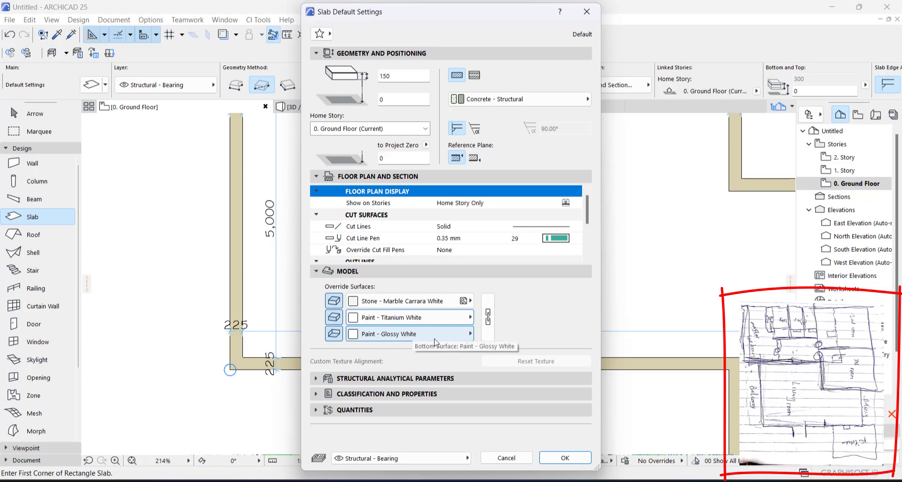
{"action": "left_click", "coordinate": [566, 458]}
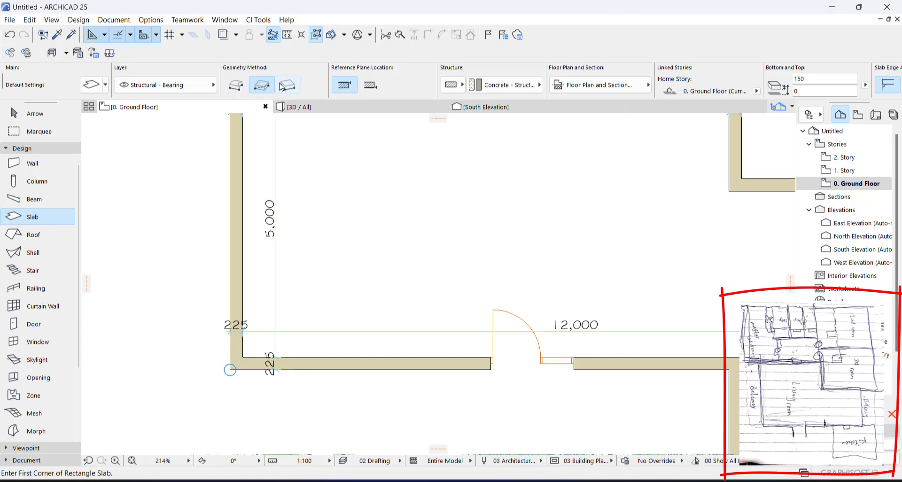
Start a polygonal slab at the main block's southwest outer wall corner and trace it through the northwest and northeast corners.
{"action": "left_click", "coordinate": [231, 86]}
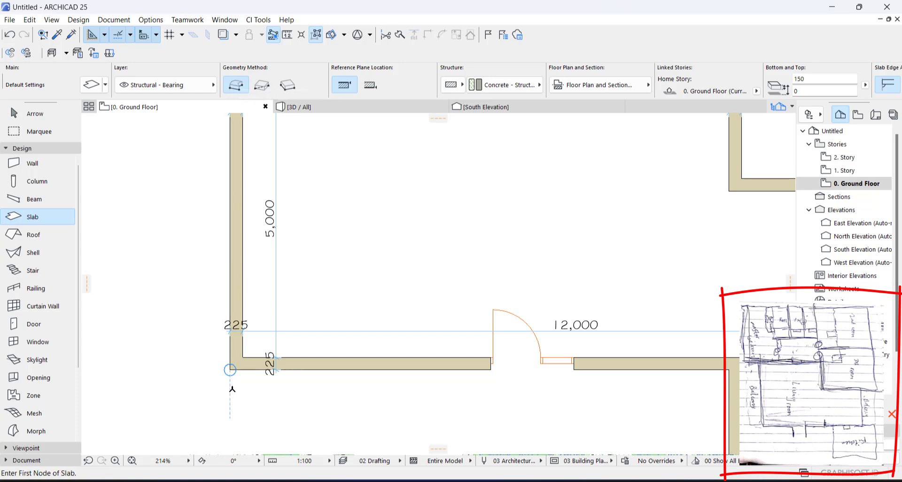
{"action": "scroll", "coordinate": [230, 369], "scroll_direction": "down", "scroll_amount": 4}
{"action": "scroll", "coordinate": [232, 379], "scroll_direction": "up", "scroll_amount": 3}
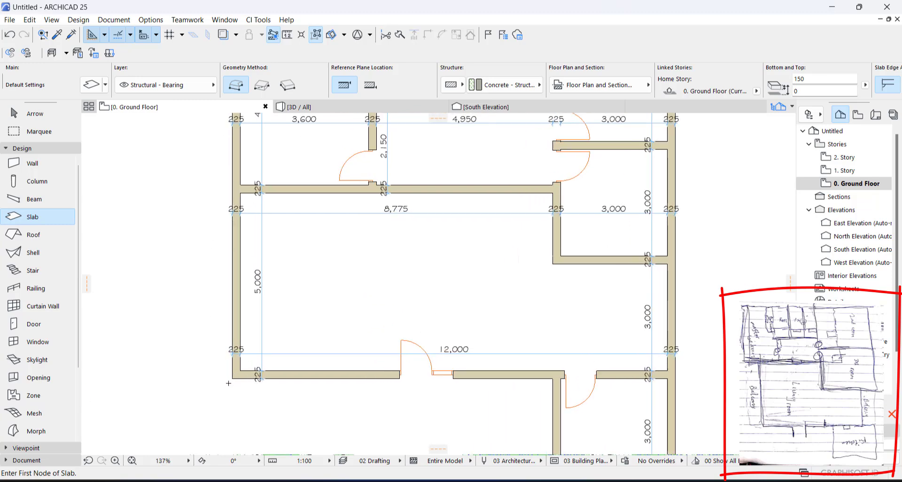
{"action": "left_click", "coordinate": [234, 377]}
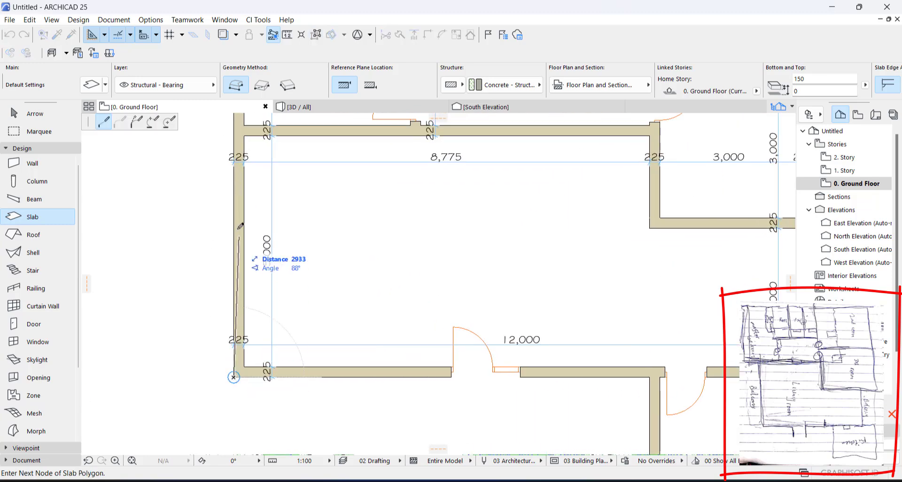
{"action": "scroll", "coordinate": [233, 376], "scroll_direction": "up", "scroll_amount": 5, "text": "shift"}
{"action": "middle_click_drag", "start_coordinate": [227, 451], "coordinate": [223, 477]}
{"action": "left_click", "coordinate": [213, 279]}
{"action": "scroll", "coordinate": [207, 283], "scroll_direction": "down", "scroll_amount": 4}
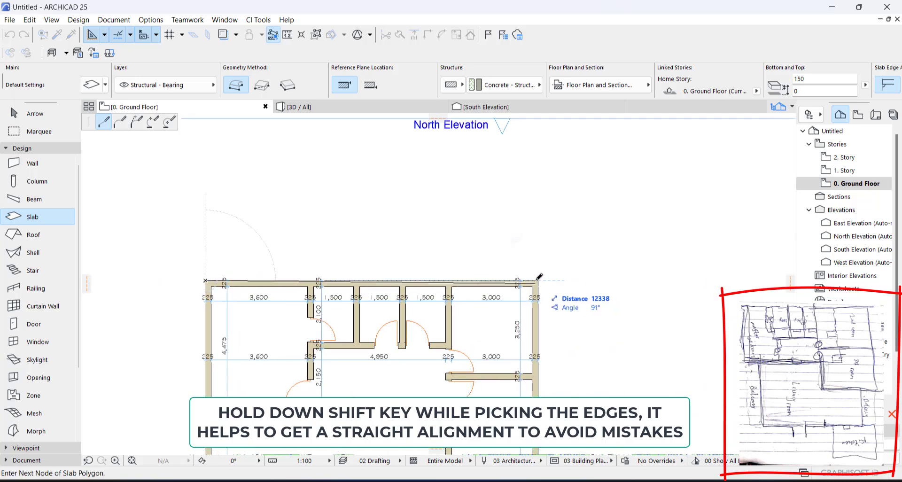
{"action": "left_click", "coordinate": [539, 281], "text": "shift"}
Trace the slab outline around the protruding southeast room's outer corners and close it at the main block's southwest corner.
{"action": "scroll", "coordinate": [529, 274], "scroll_direction": "down", "scroll_amount": 4}
{"action": "scroll", "coordinate": [533, 447], "scroll_direction": "up", "scroll_amount": 4}
{"action": "middle_click_drag", "start_coordinate": [534, 448], "coordinate": [535, 358]}
{"action": "scroll", "coordinate": [542, 361], "scroll_direction": "up", "scroll_amount": 3}
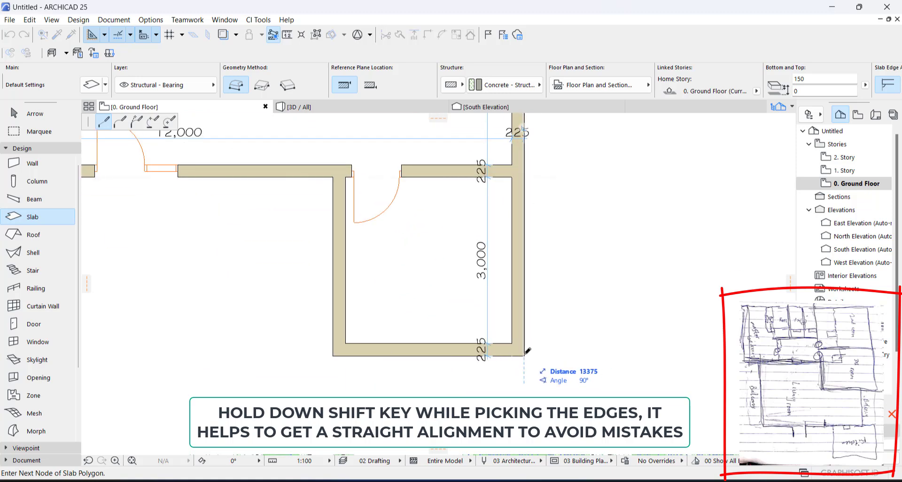
{"action": "left_click", "coordinate": [532, 356], "text": "shift"}
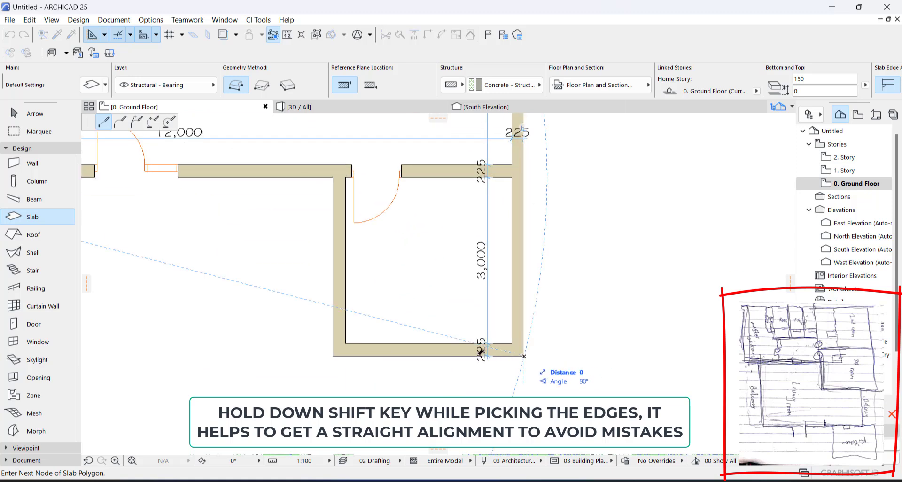
{"action": "left_click", "coordinate": [333, 356], "text": "shift"}
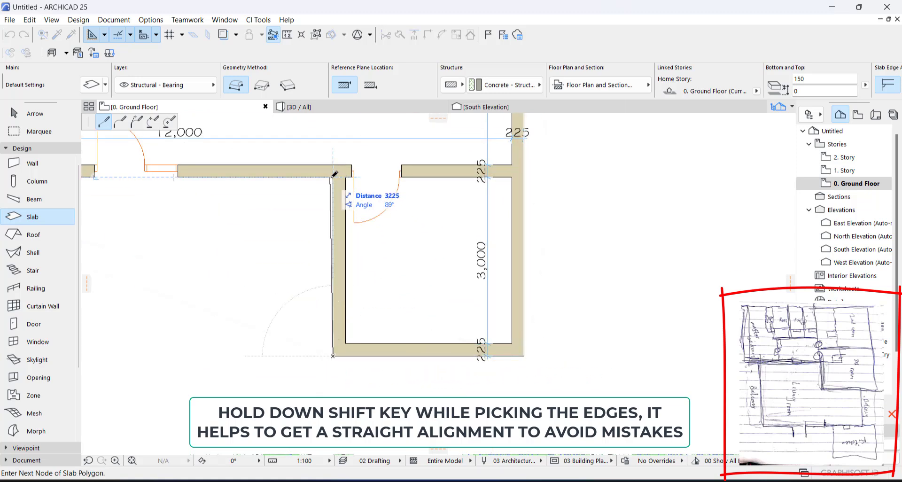
{"action": "middle_click_drag", "start_coordinate": [314, 276], "coordinate": [668, 334]}
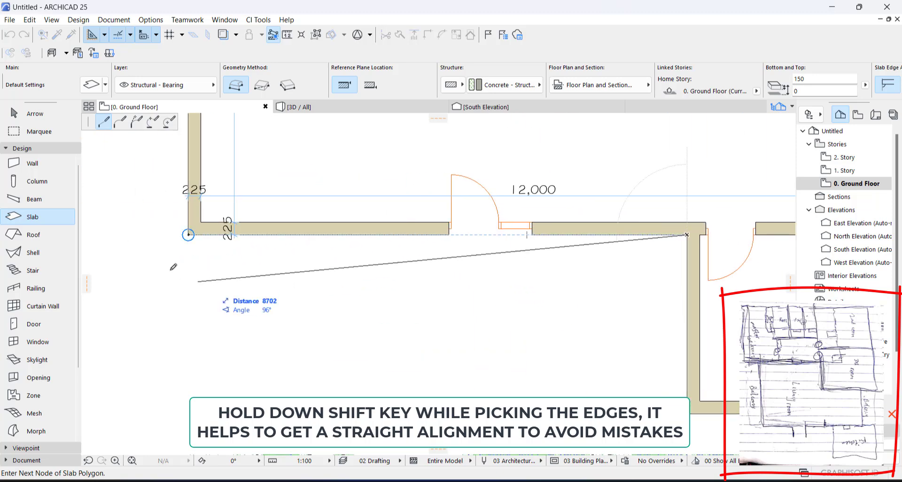
{"action": "left_click", "coordinate": [189, 235]}
{"action": "scroll", "coordinate": [219, 291], "scroll_direction": "down", "scroll_amount": 3}
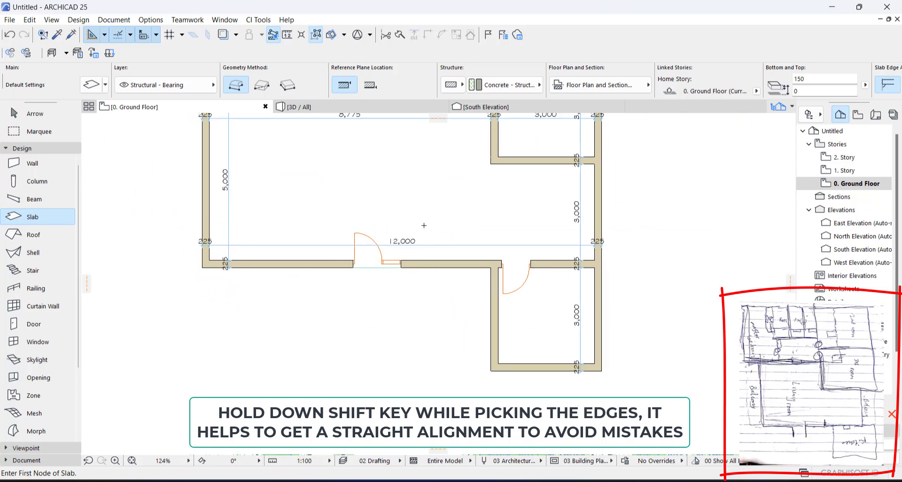
{"action": "key", "text": "Escape"}
Move the polygonal slab out of the house plan to the clear area east of it and deselect it.
{"action": "scroll", "coordinate": [424, 228], "scroll_direction": "down", "scroll_amount": 3}
{"action": "middle_click_drag", "start_coordinate": [424, 227], "coordinate": [430, 345]}
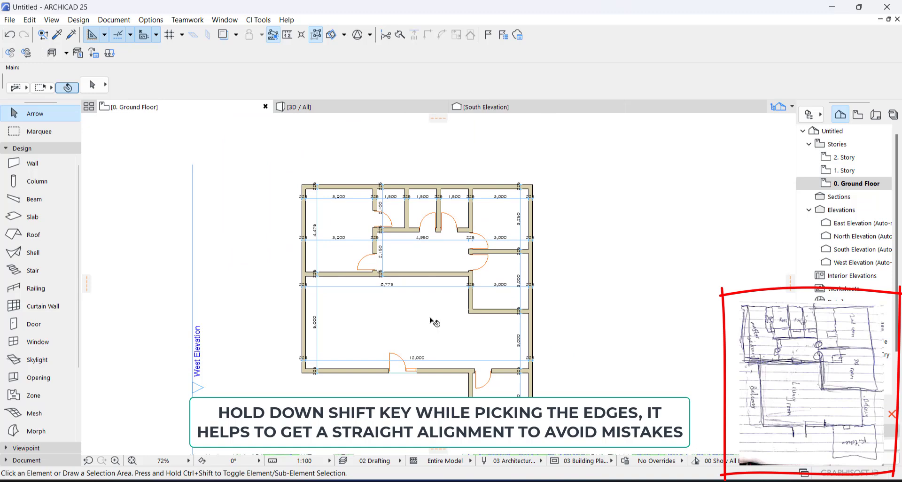
{"action": "left_click", "coordinate": [430, 323]}
{"action": "left_click_drag", "start_coordinate": [372, 325], "coordinate": [671, 327]}
{"action": "key", "text": "Escape"}
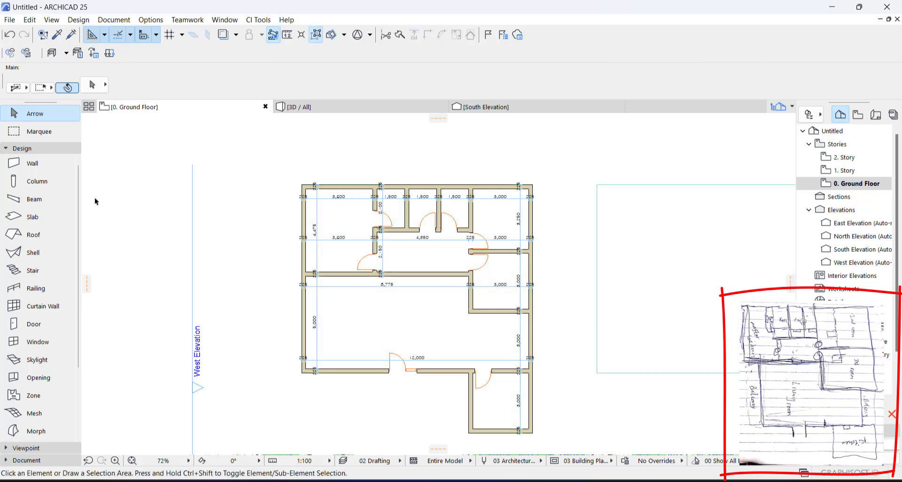
Reuse the moved slab's settings for a rectangular slab over the main block, from its southwest to its northeast outer corner.
{"action": "key", "text": "alt"}
{"action": "left_click", "coordinate": [625, 221], "text": "alt"}
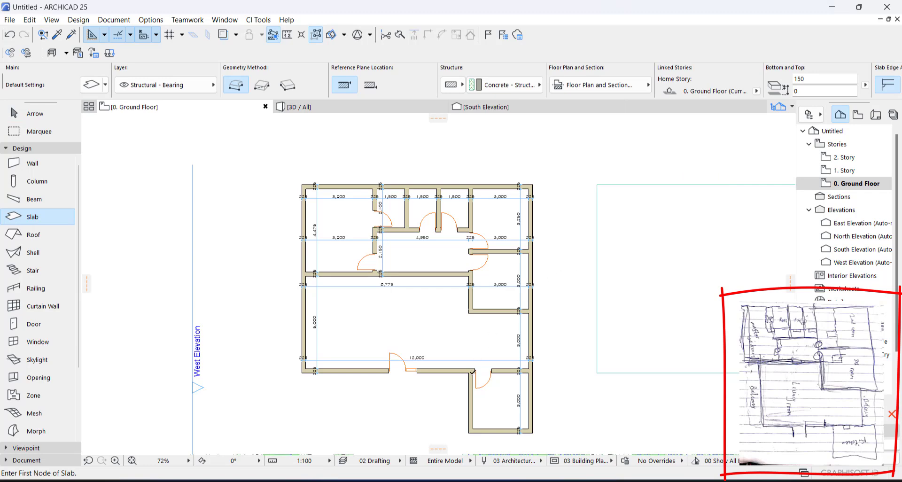
{"action": "scroll", "coordinate": [323, 370], "scroll_direction": "up", "scroll_amount": 2}
{"action": "left_click", "coordinate": [261, 85]}
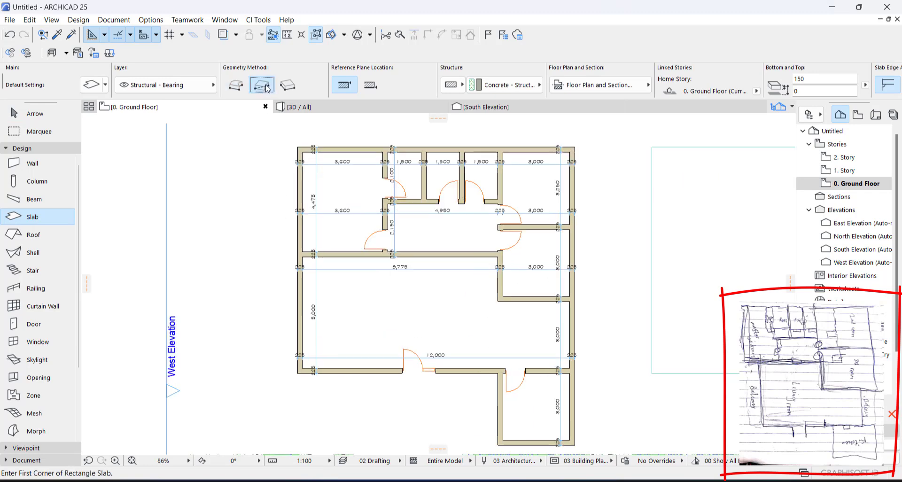
{"action": "scroll", "coordinate": [297, 355], "scroll_direction": "up", "scroll_amount": 3}
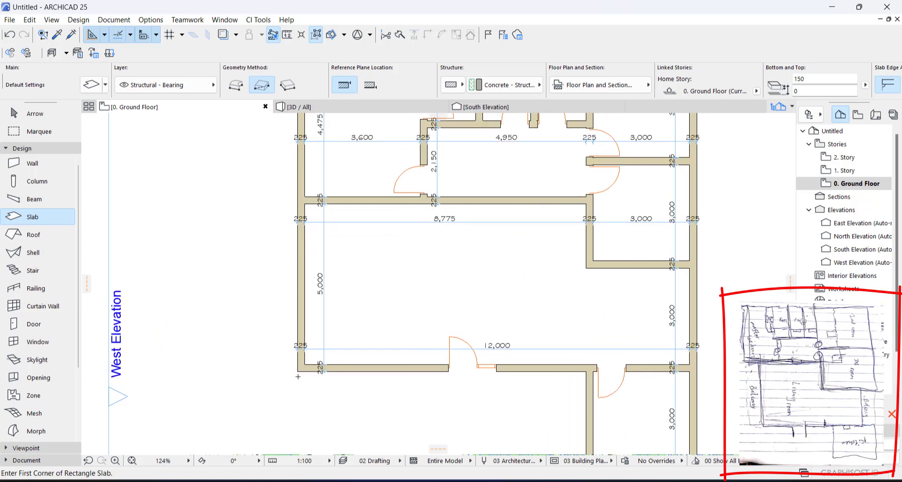
{"action": "left_click", "coordinate": [297, 368]}
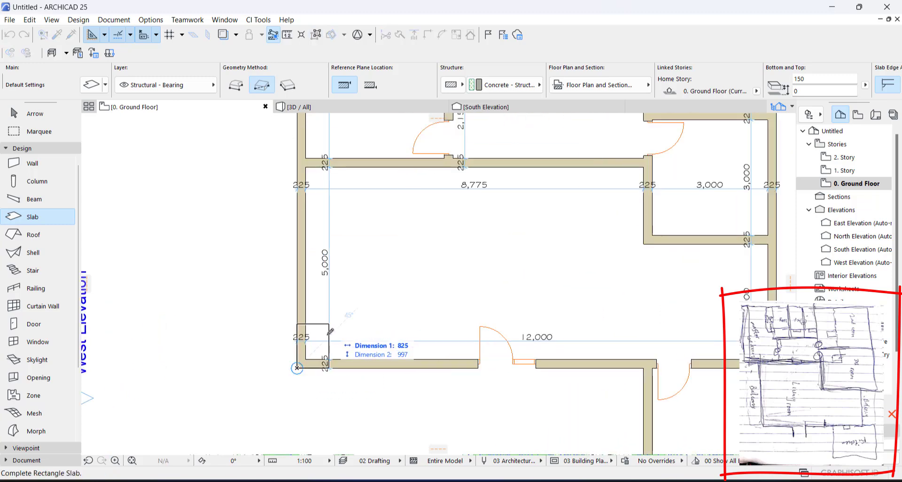
{"action": "scroll", "coordinate": [298, 364], "scroll_direction": "down", "scroll_amount": 4}
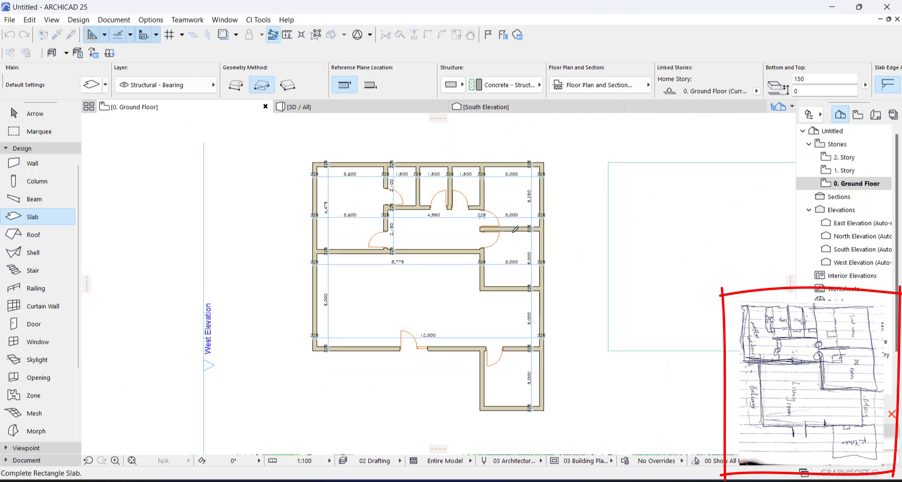
{"action": "left_click", "coordinate": [545, 162]}
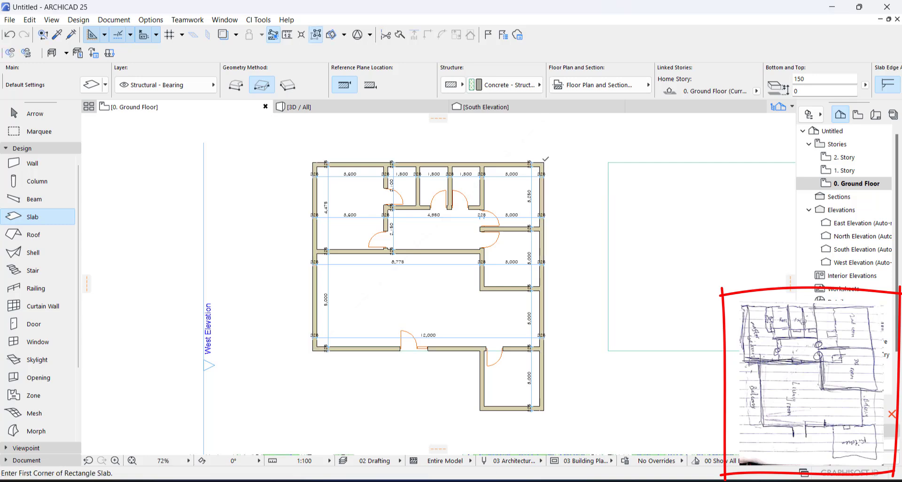
{"action": "key", "text": "Escape"}
Extend the rectangular slab over the protruding southeast room by adding a rectangle from the main block's southeast corner to the room's southwest corner.
{"action": "left_click", "coordinate": [357, 308]}
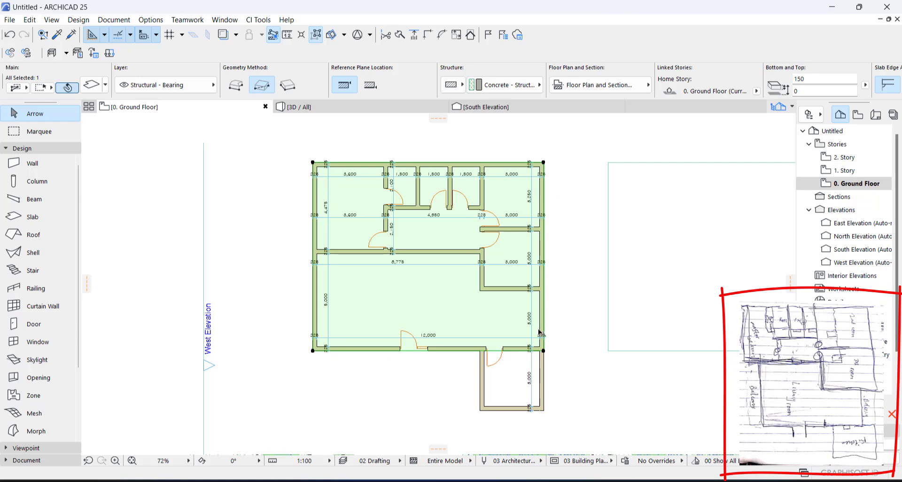
{"action": "scroll", "coordinate": [540, 333], "scroll_direction": "up", "scroll_amount": 2}
{"action": "scroll", "coordinate": [545, 378], "scroll_direction": "up", "scroll_amount": 2}
{"action": "scroll", "coordinate": [560, 324], "scroll_direction": "up", "scroll_amount": 2}
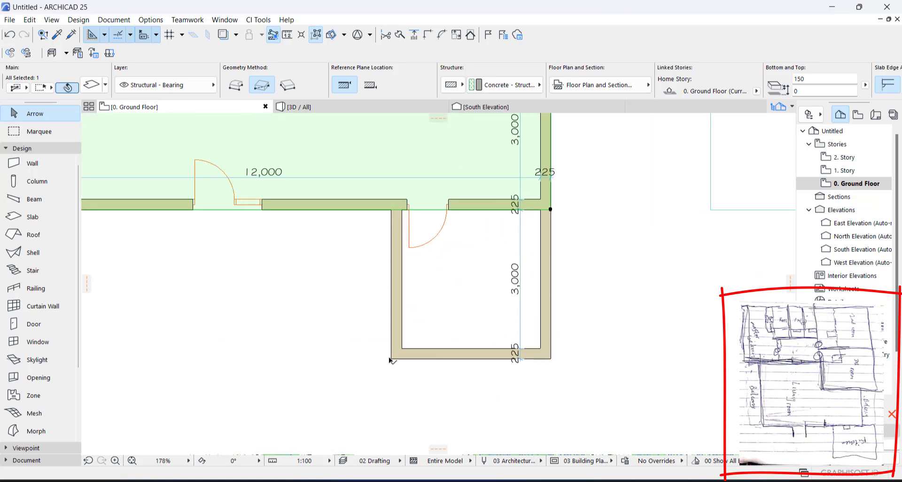
{"action": "left_click", "coordinate": [367, 347]}
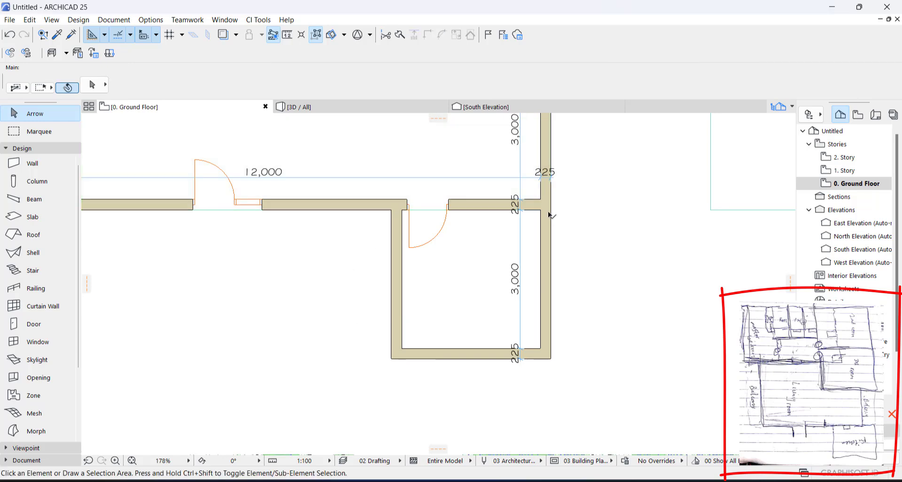
{"action": "left_click", "coordinate": [460, 159]}
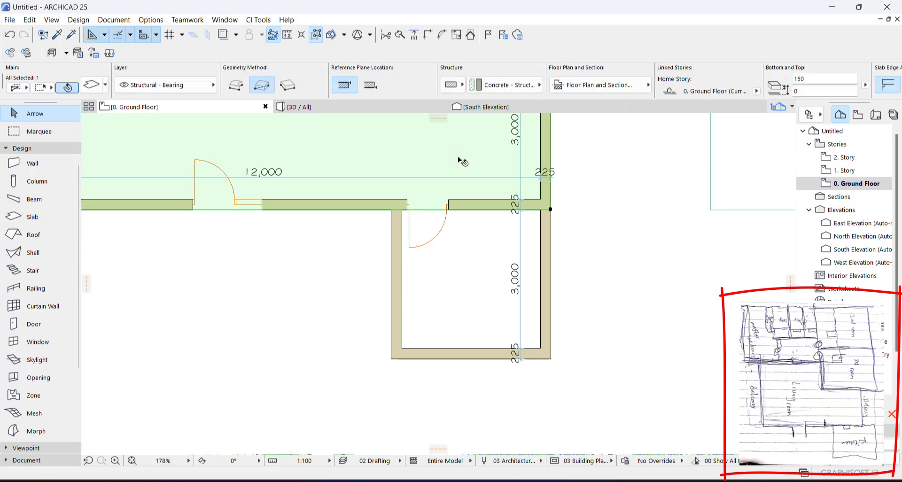
{"action": "left_click", "coordinate": [551, 209]}
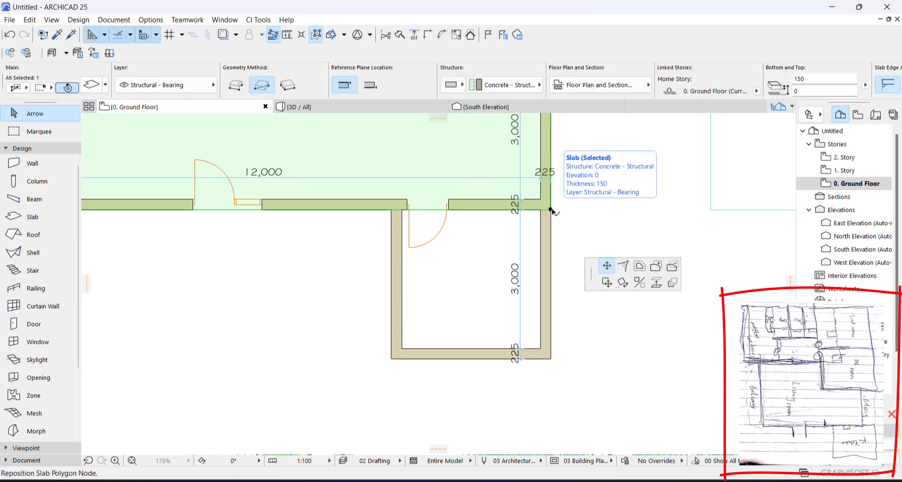
{"action": "left_click", "coordinate": [607, 265]}
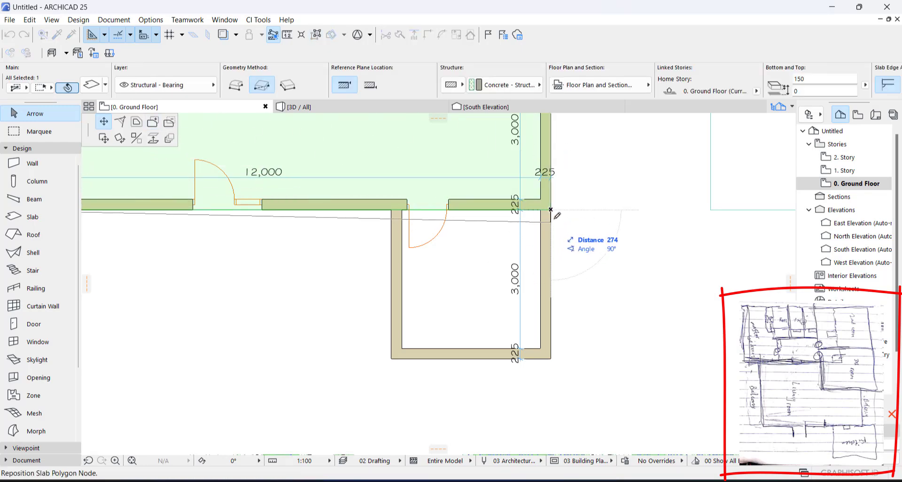
{"action": "left_click", "coordinate": [152, 123]}
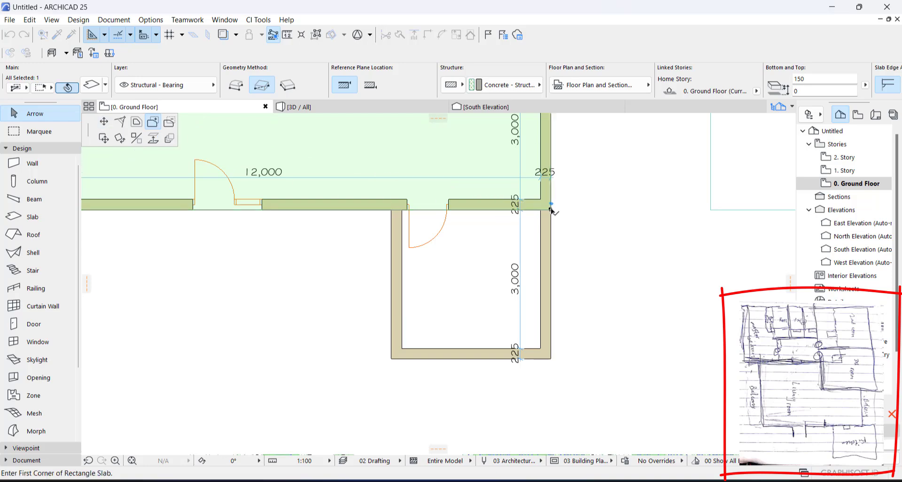
{"action": "left_click", "coordinate": [550, 210]}
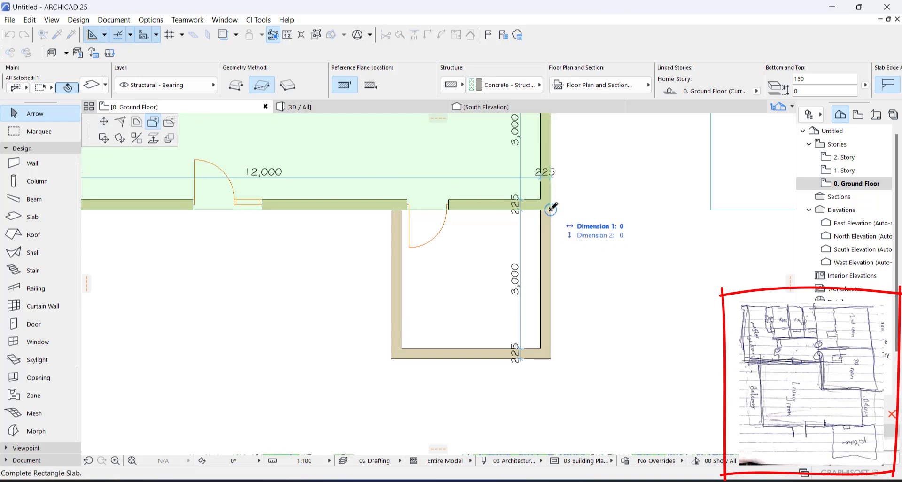
{"action": "left_click", "coordinate": [399, 356]}
{"action": "left_click", "coordinate": [626, 308]}
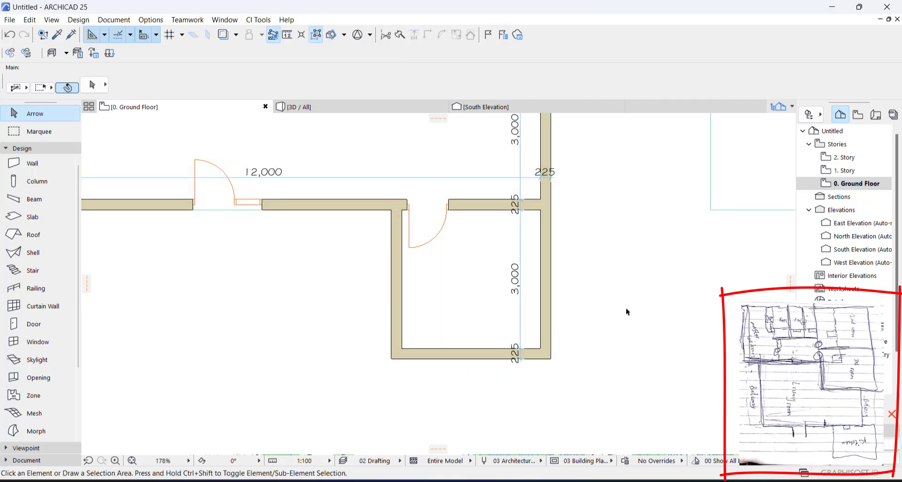
Select the extended slab to examine its coverage of the floor plan and compare it with the separate slab outline east of the house.
{"action": "scroll", "coordinate": [557, 400], "scroll_direction": "down", "scroll_amount": 5}
{"action": "left_click", "coordinate": [487, 275]}
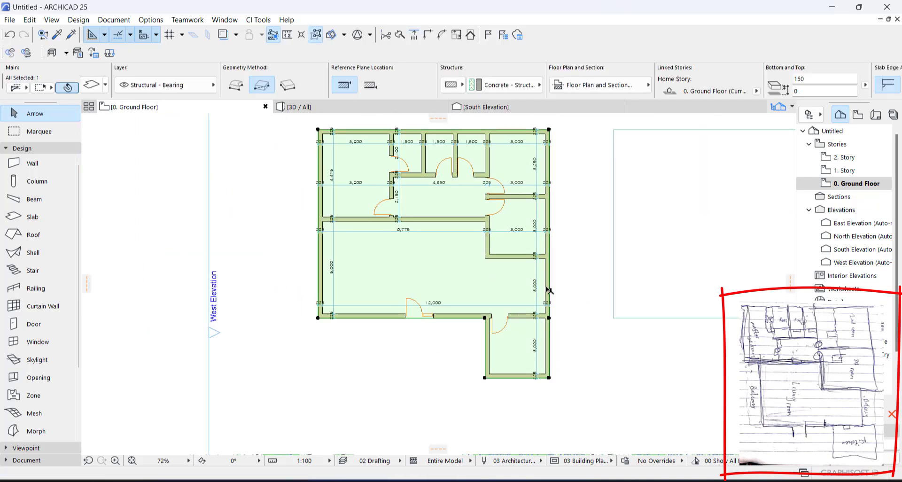
{"action": "middle_click_drag", "start_coordinate": [620, 347], "coordinate": [477, 383]}
{"action": "left_click", "coordinate": [584, 302]}
{"action": "left_click", "coordinate": [288, 318]}
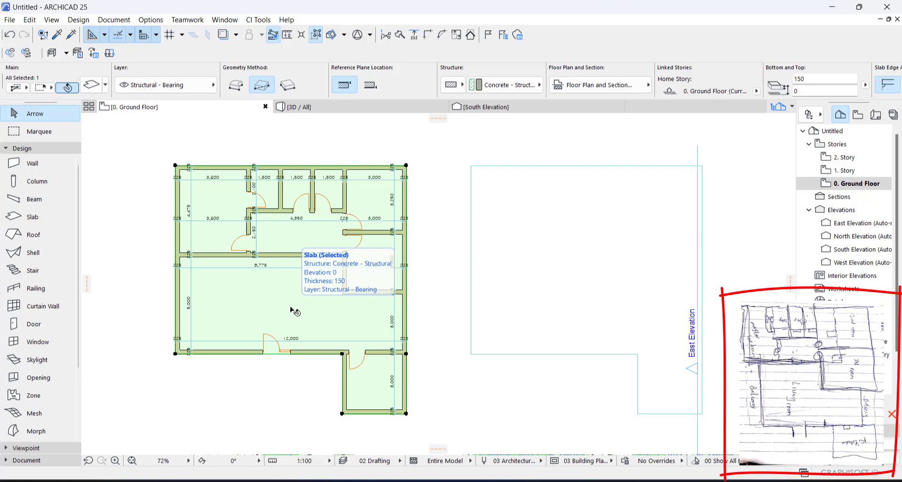
{"action": "left_click", "coordinate": [453, 281]}
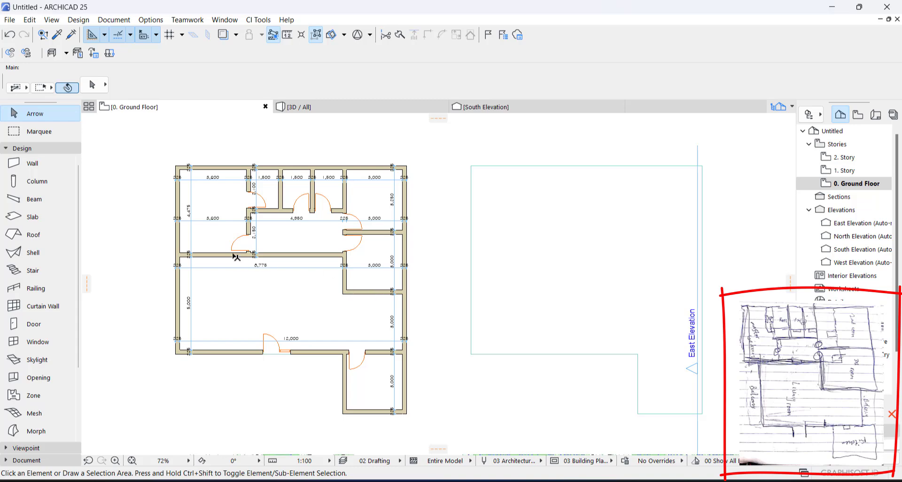
{"action": "middle_click_drag", "start_coordinate": [214, 252], "coordinate": [352, 248]}
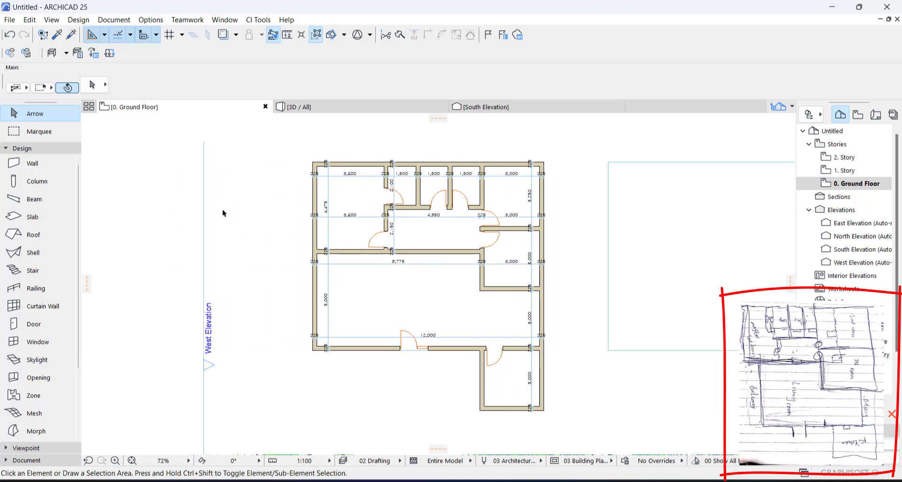
Open the default window settings and browse the window library categories, from Basic Windows through Storefronts.
{"action": "left_click", "coordinate": [36, 342]}
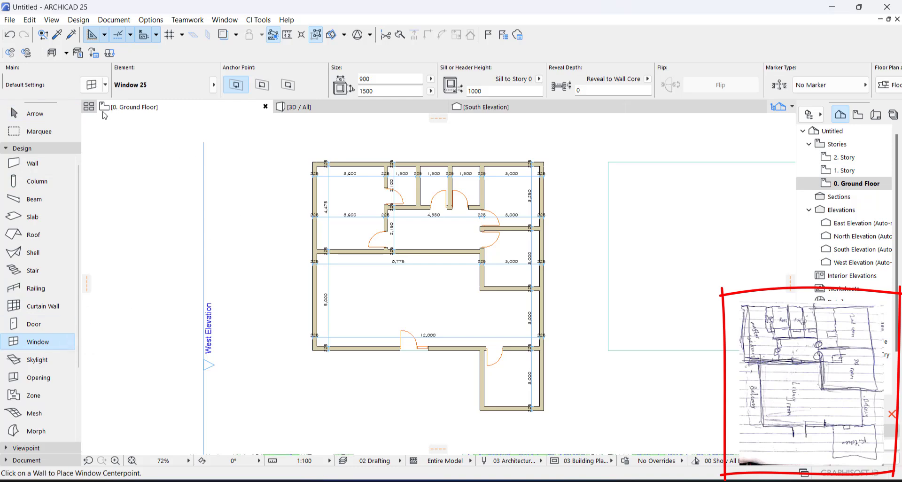
{"action": "left_click", "coordinate": [92, 85]}
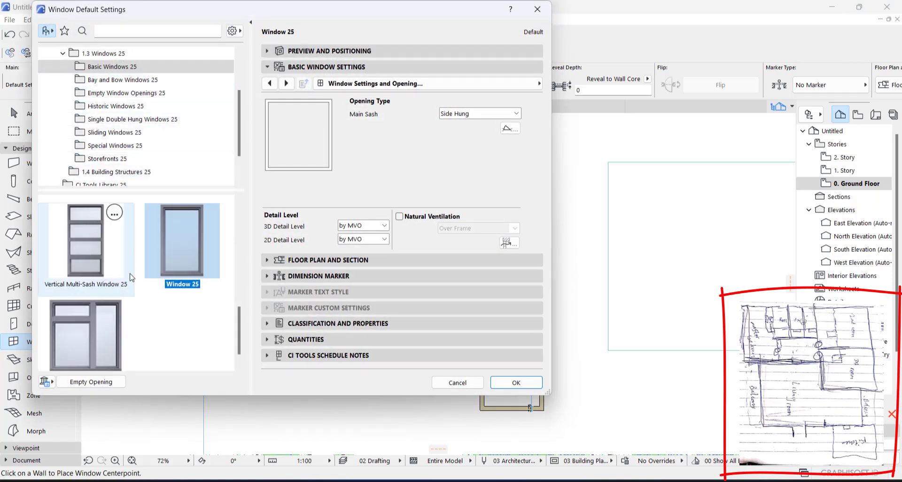
{"action": "left_click", "coordinate": [104, 80]}
{"action": "left_click", "coordinate": [103, 92]}
{"action": "left_click", "coordinate": [102, 105]}
{"action": "left_click", "coordinate": [100, 119]}
{"action": "left_click", "coordinate": [99, 133]}
{"action": "left_click", "coordinate": [98, 145]}
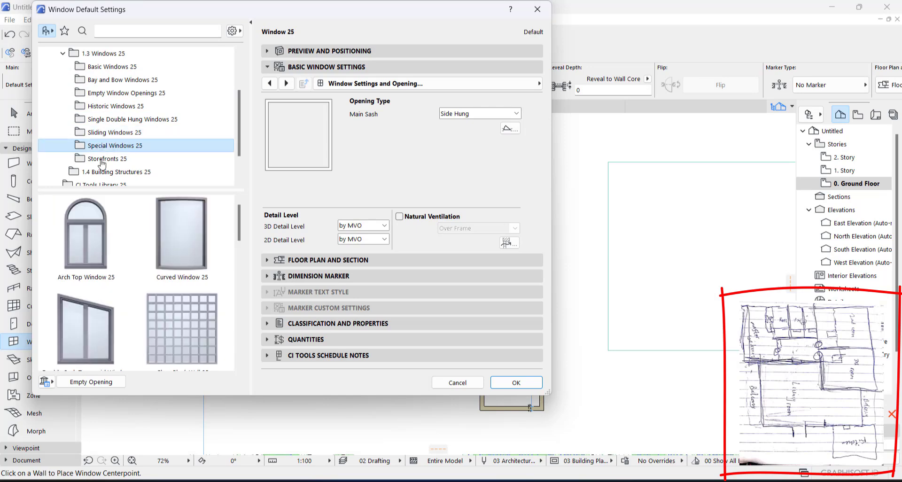
{"action": "left_click", "coordinate": [97, 159]}
{"action": "left_click", "coordinate": [104, 67]}
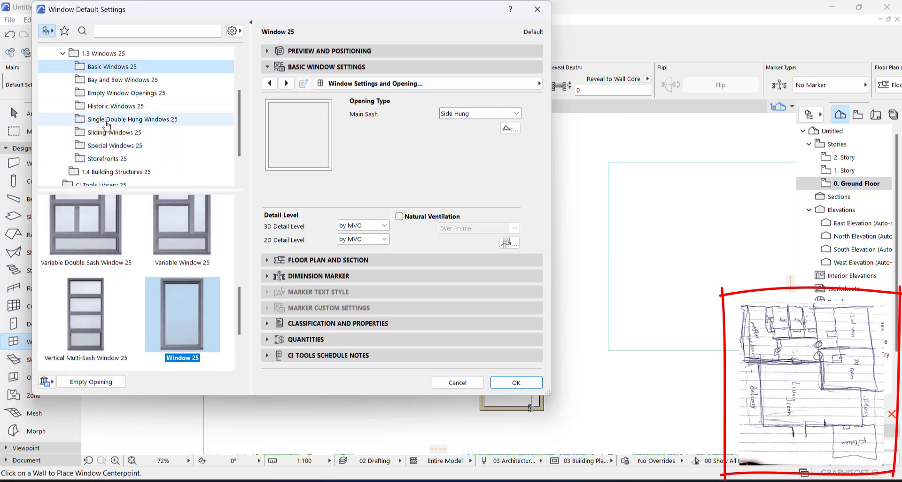
{"action": "left_click_drag", "start_coordinate": [255, 10], "coordinate": [330, 33]}
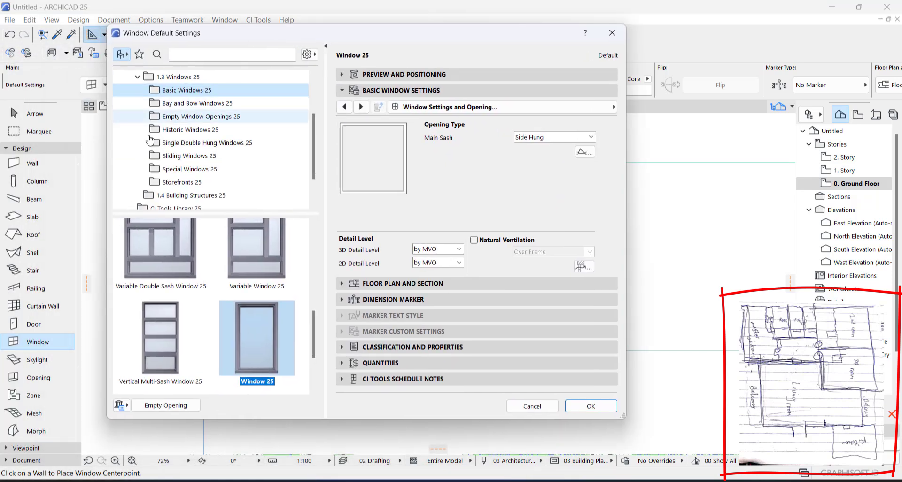
{"action": "left_click", "coordinate": [182, 104]}
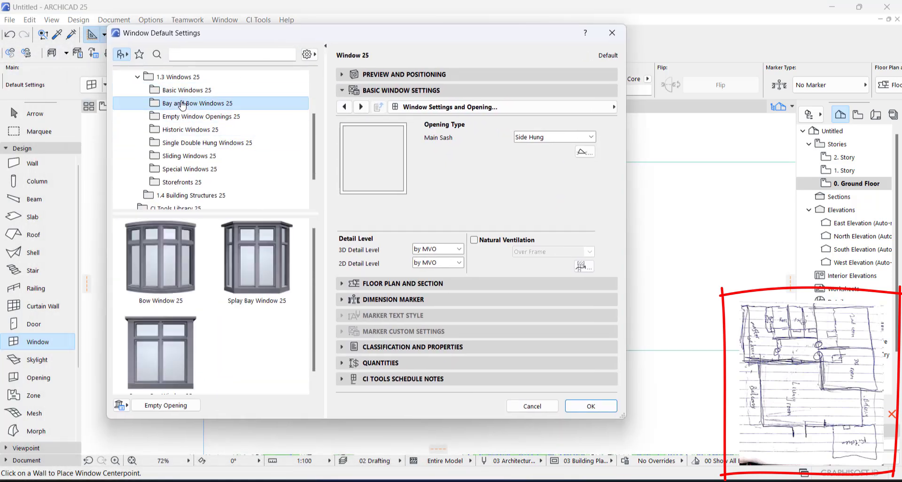
Choose Window 25 from the Basic Windows category as the window type.
{"action": "left_click", "coordinate": [158, 91]}
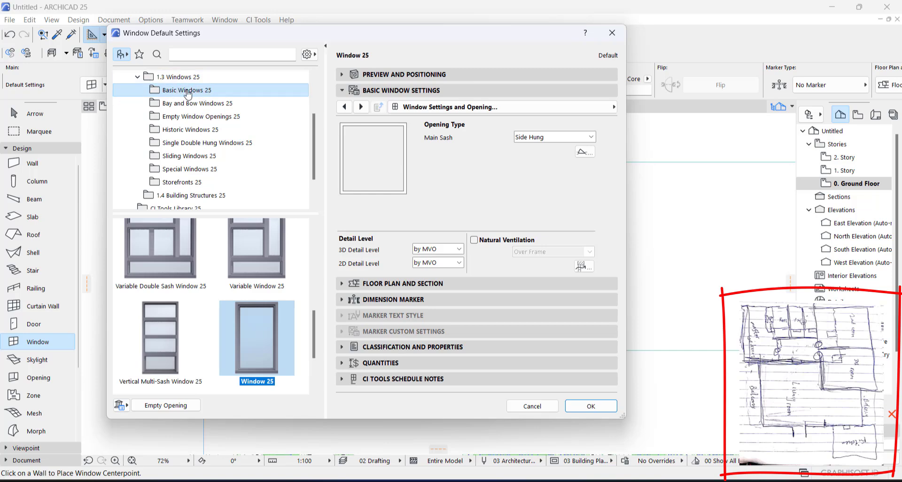
{"action": "scroll", "coordinate": [258, 354], "scroll_direction": "down", "scroll_amount": 2}
{"action": "scroll", "coordinate": [252, 329], "scroll_direction": "up", "scroll_amount": 6}
{"action": "scroll", "coordinate": [245, 303], "scroll_direction": "down", "scroll_amount": 5}
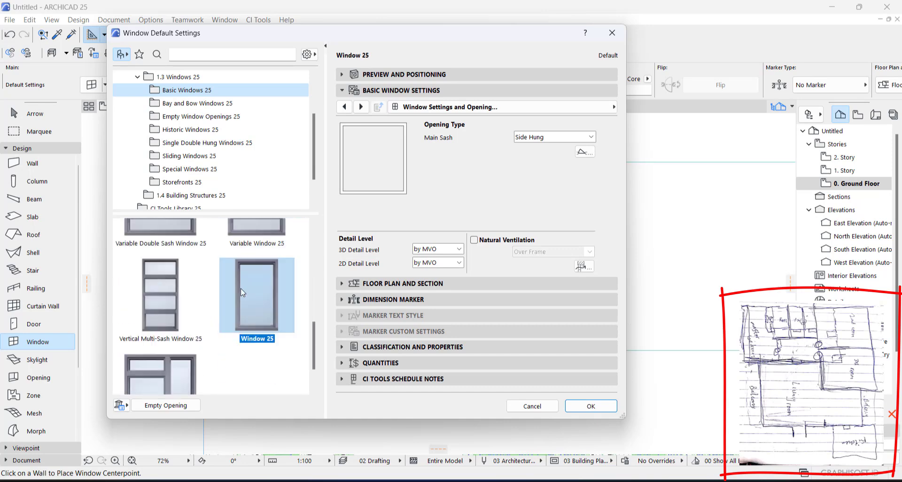
{"action": "scroll", "coordinate": [261, 312], "scroll_direction": "up", "scroll_amount": 2}
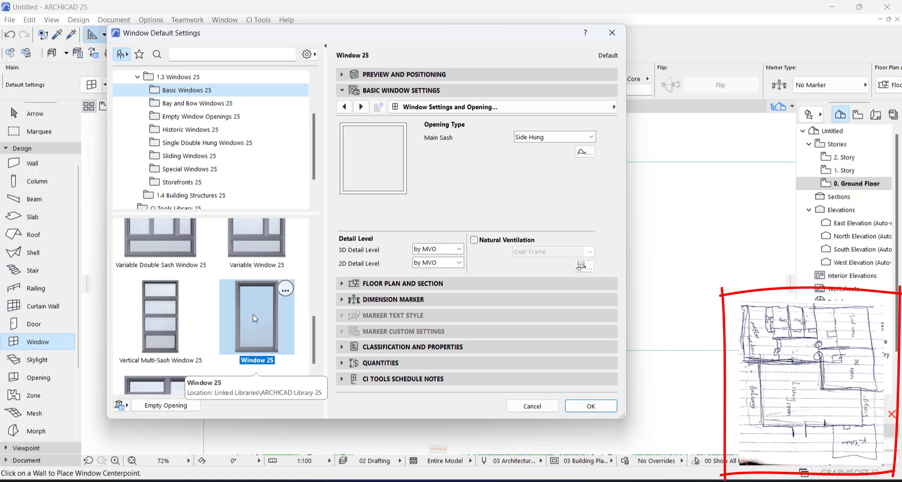
{"action": "left_click", "coordinate": [253, 318]}
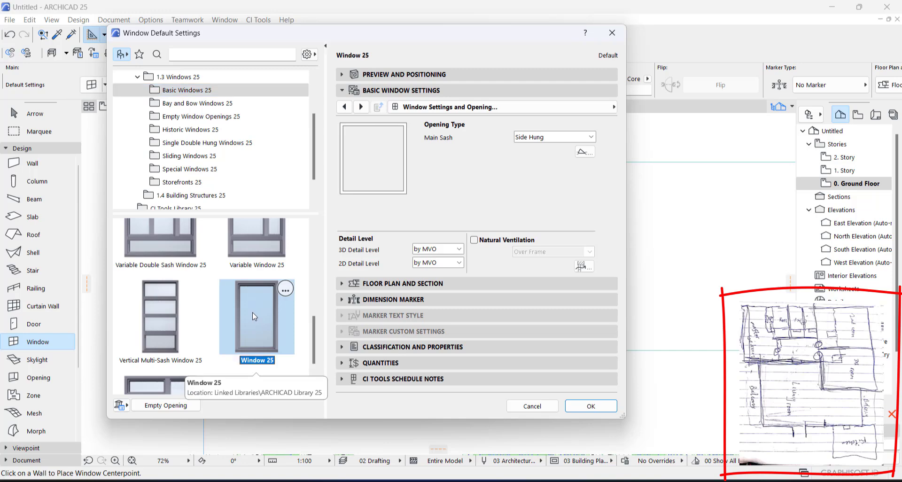
Set the window's width to 1500, its height to 1200 and its sill height to 900 mm.
{"action": "left_click", "coordinate": [407, 88]}
{"action": "left_click", "coordinate": [405, 75]}
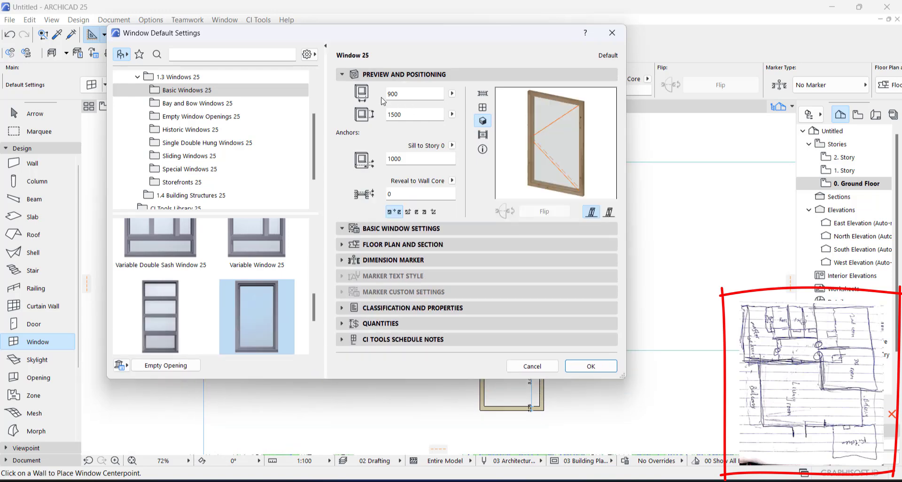
{"action": "left_click_drag", "start_coordinate": [404, 93], "coordinate": [371, 94]}
{"action": "type", "text": "1500"}
{"action": "left_click", "coordinate": [406, 114]}
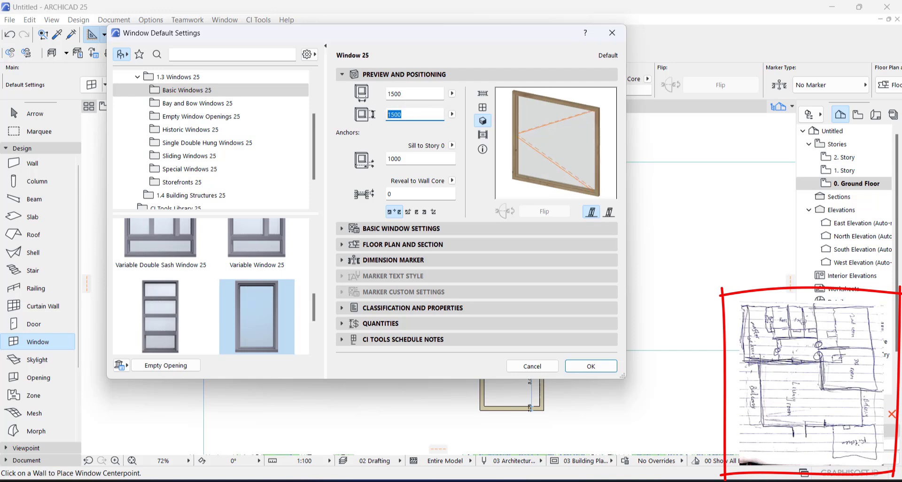
{"action": "type", "text": "1200"}
{"action": "left_click", "coordinate": [409, 160]}
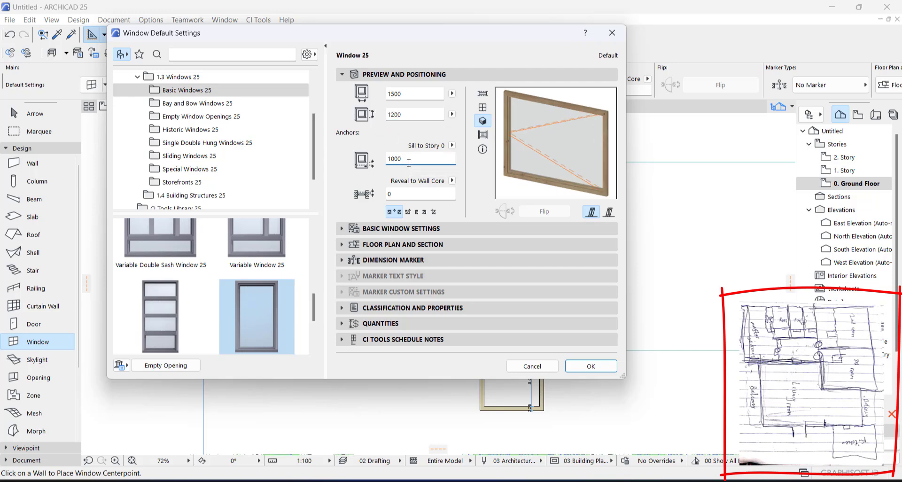
{"action": "left_click_drag", "start_coordinate": [409, 163], "coordinate": [376, 161]}
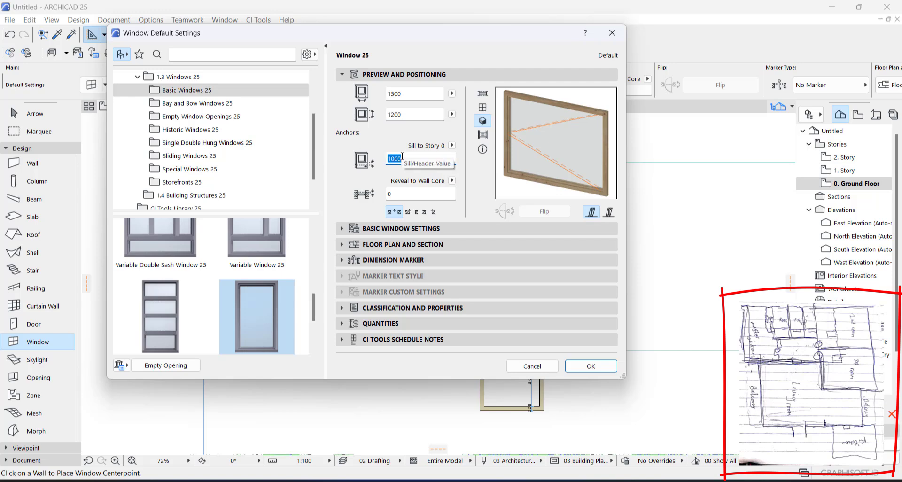
{"action": "type", "text": "9"}
{"action": "left_click", "coordinate": [400, 197]}
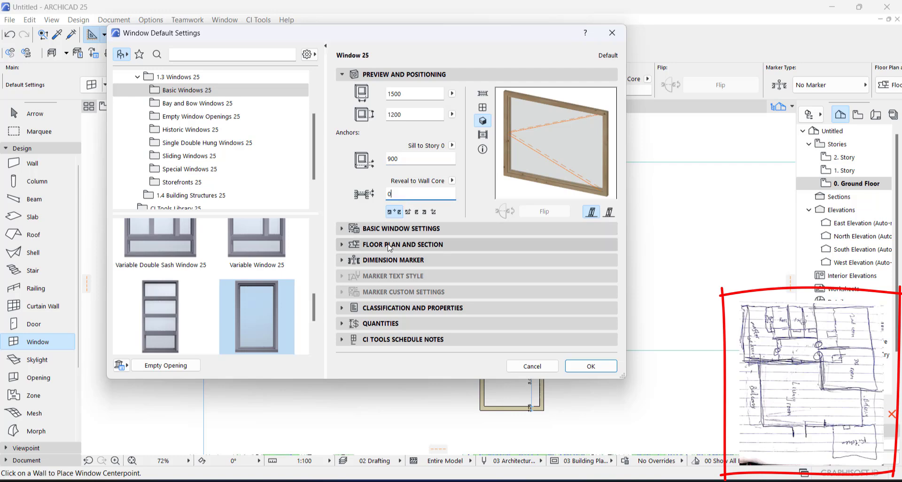
Try an upper transom in the window's shape settings, with the transom height set to 850 mm.
{"action": "left_click", "coordinate": [384, 231]}
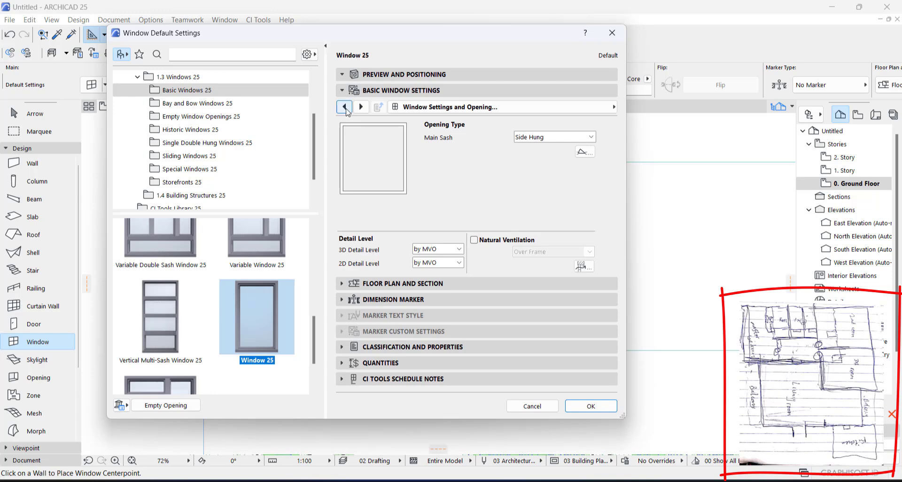
{"action": "left_click", "coordinate": [361, 109]}
{"action": "left_click", "coordinate": [361, 108]}
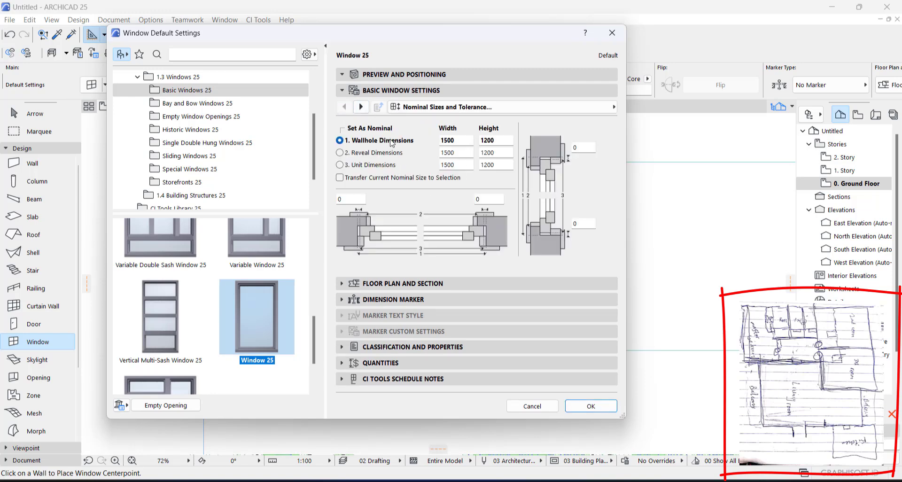
{"action": "left_click", "coordinate": [361, 107]}
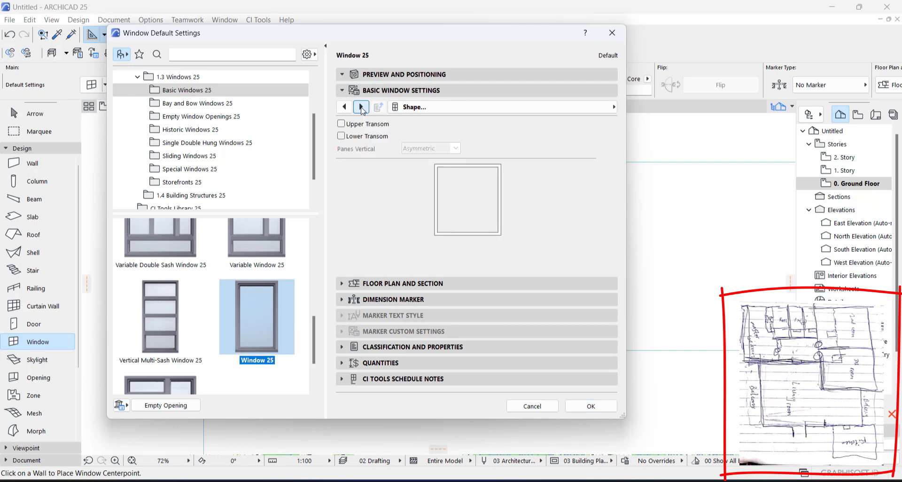
{"action": "left_click", "coordinate": [361, 107]}
{"action": "left_click", "coordinate": [345, 107]}
{"action": "left_click", "coordinate": [342, 124]}
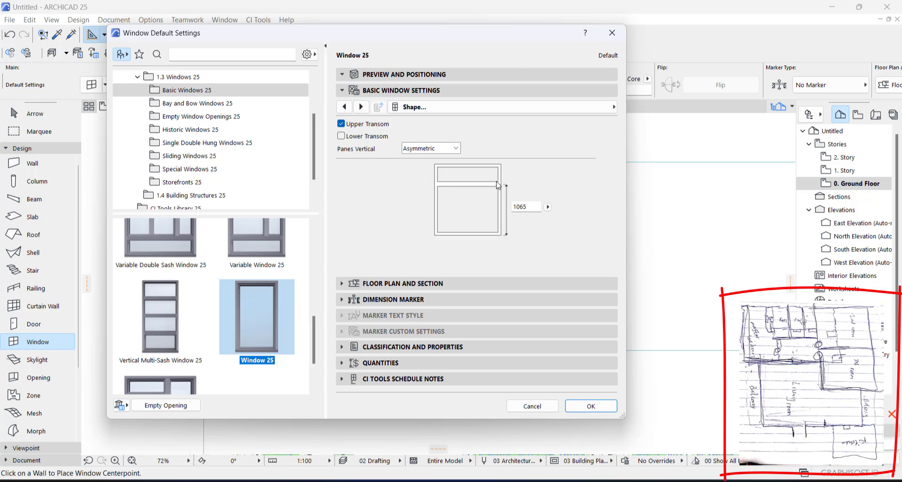
{"action": "left_click", "coordinate": [444, 75]}
{"action": "left_click", "coordinate": [510, 228]}
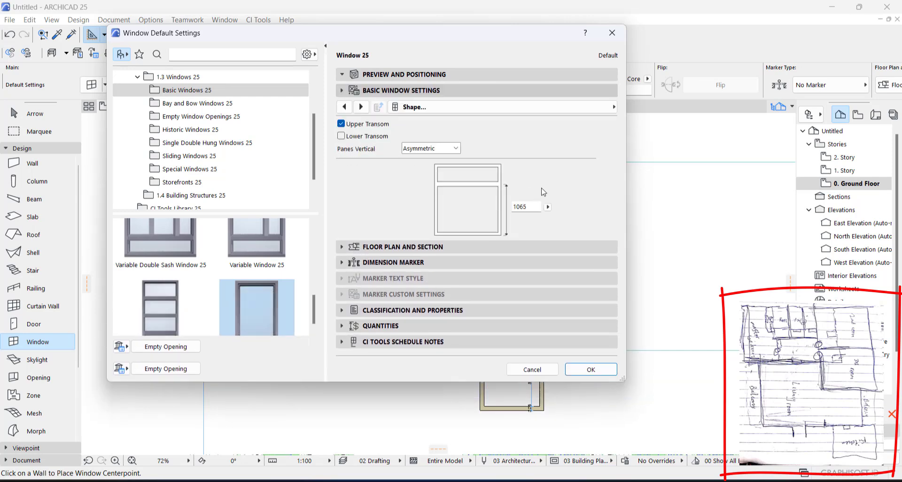
{"action": "left_click_drag", "start_coordinate": [531, 207], "coordinate": [505, 207]}
{"action": "type", "text": "850"}
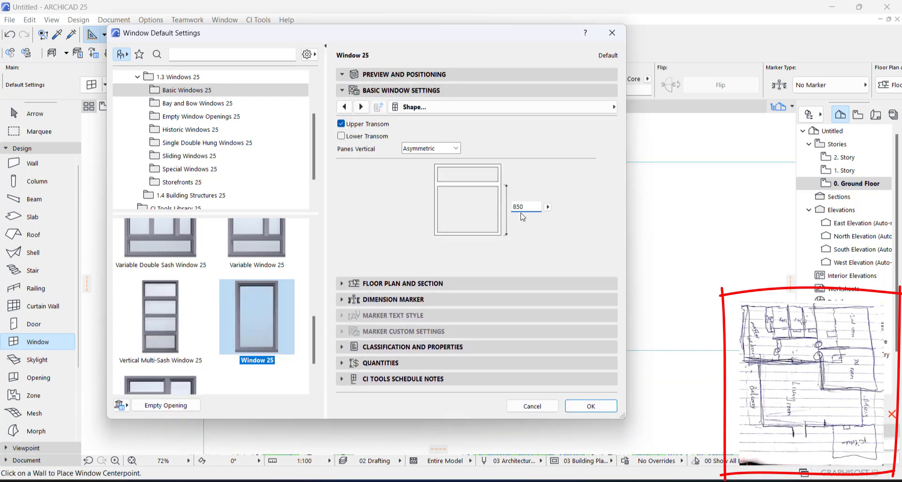
Try adding a lower transom, check the window preview, and remove both the lower and upper transoms.
{"action": "left_click", "coordinate": [341, 135]}
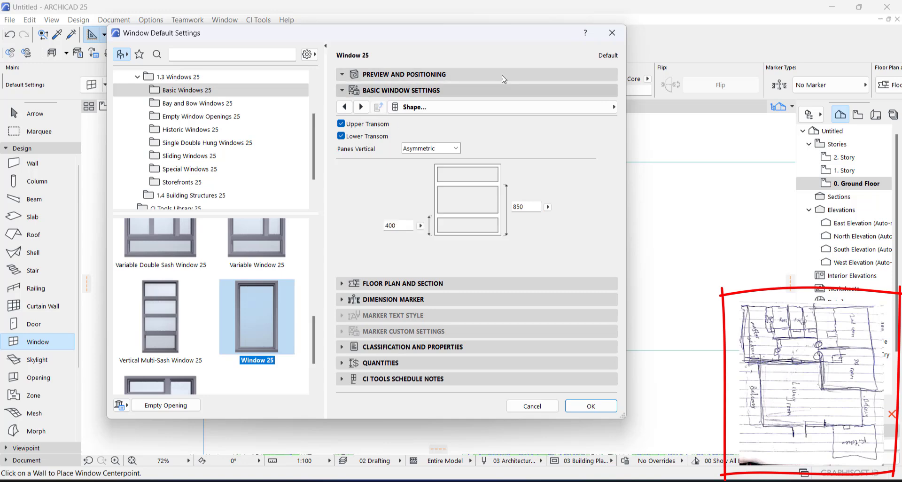
{"action": "left_click", "coordinate": [486, 74]}
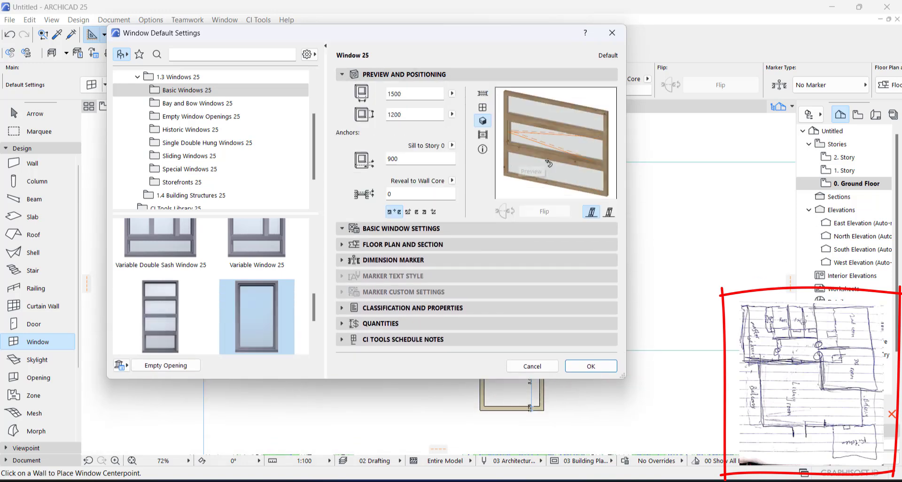
{"action": "left_click", "coordinate": [380, 228]}
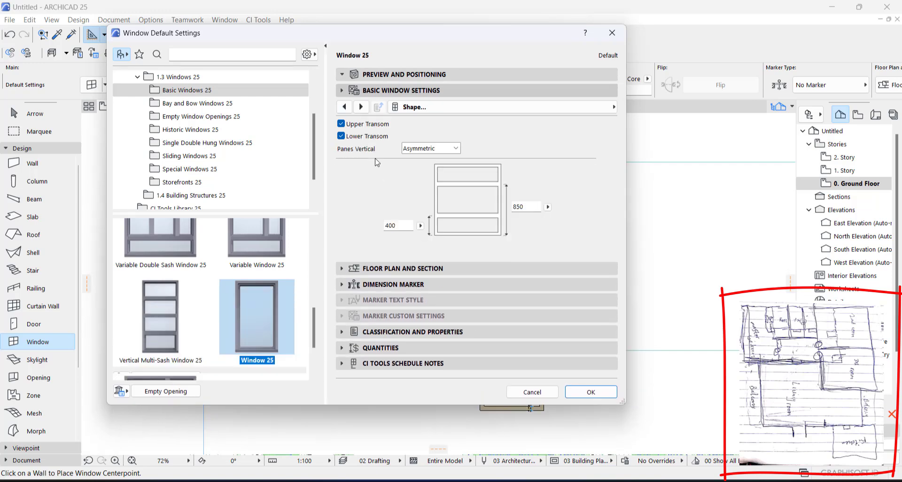
{"action": "left_click", "coordinate": [342, 135]}
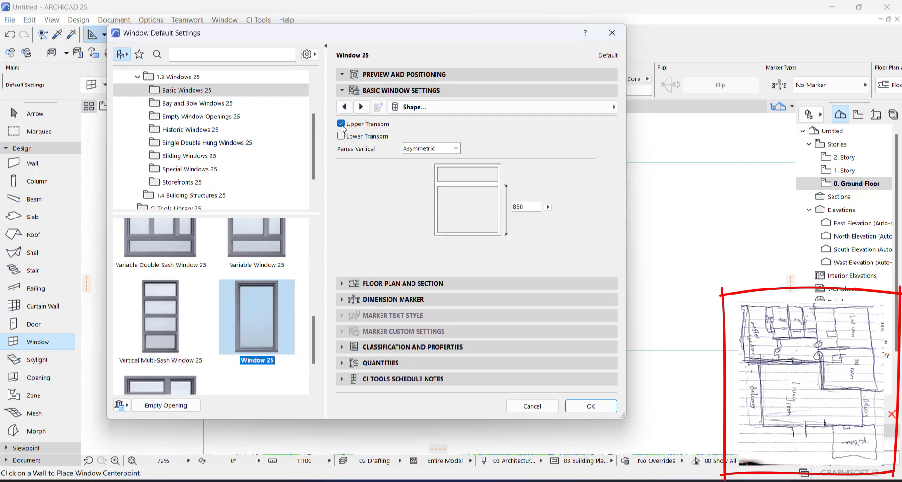
{"action": "left_click", "coordinate": [342, 124]}
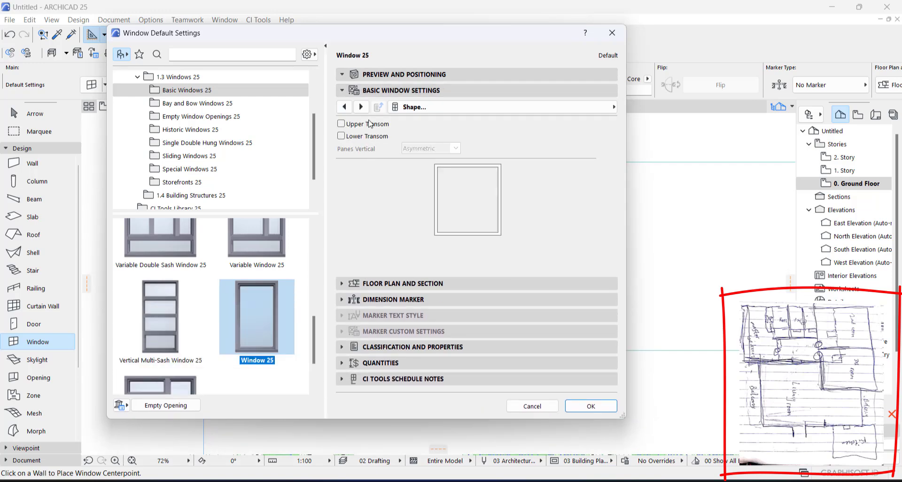
Try Bottom Hung as the main sash's opening type and check it in the window preview.
{"action": "left_click", "coordinate": [362, 108]}
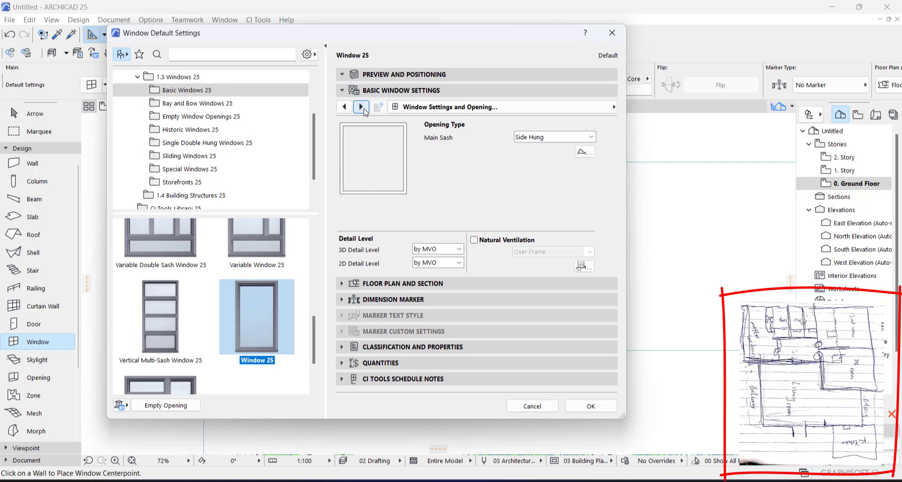
{"action": "left_click", "coordinate": [541, 138]}
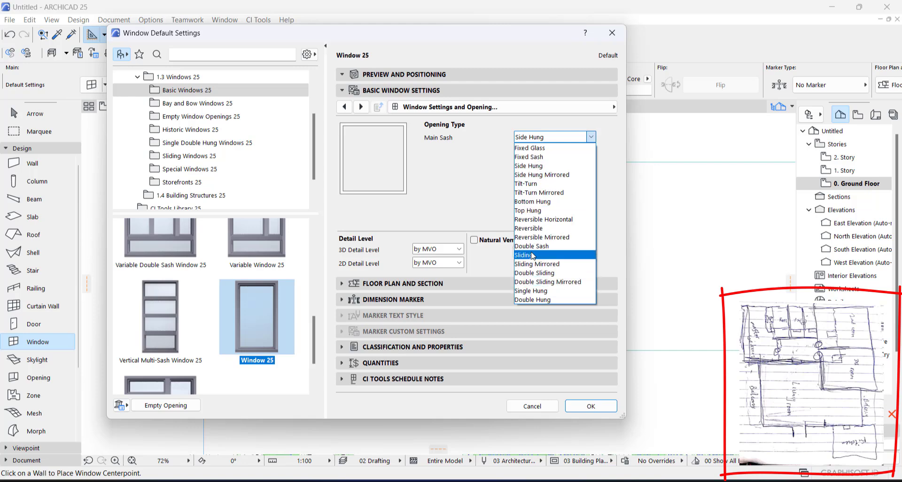
{"action": "left_click", "coordinate": [535, 202]}
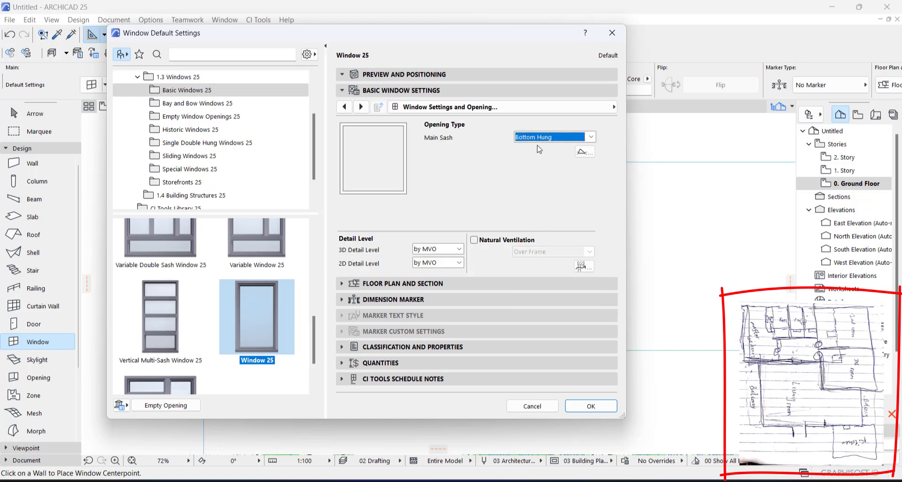
{"action": "left_click", "coordinate": [529, 74]}
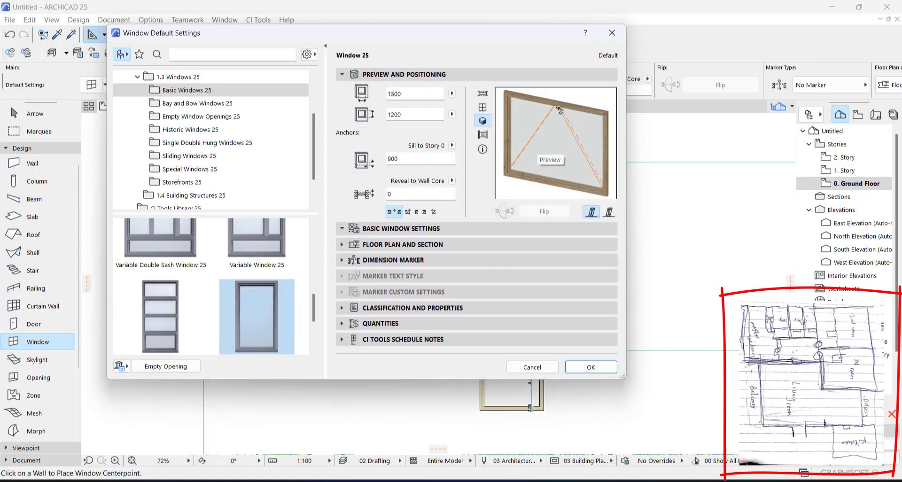
Set the main sash's opening type to Double Sliding and check it in the window preview.
{"action": "left_click", "coordinate": [447, 228]}
{"action": "left_click", "coordinate": [543, 136]}
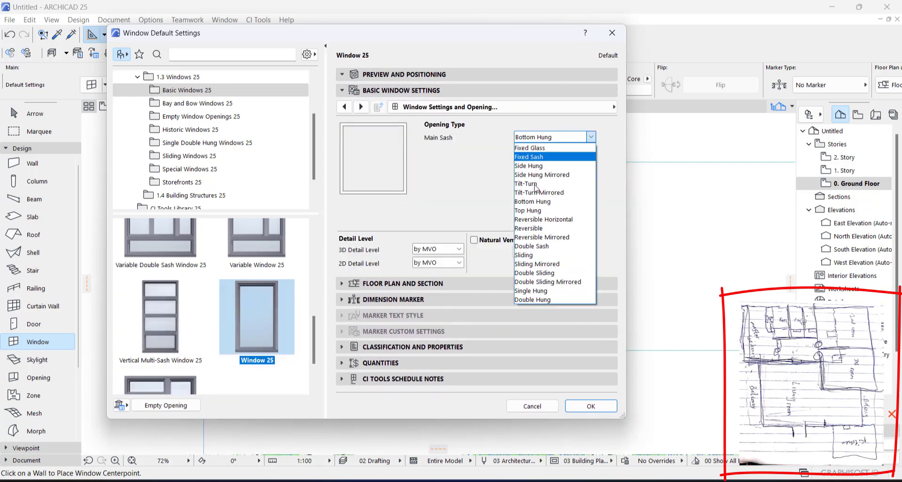
{"action": "left_click", "coordinate": [534, 274]}
{"action": "left_click", "coordinate": [541, 75]}
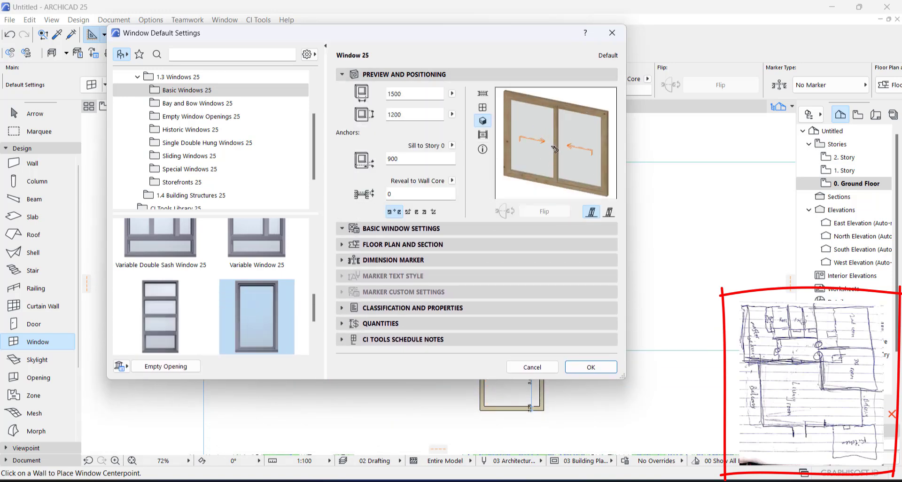
{"action": "left_click", "coordinate": [482, 229]}
{"action": "left_click", "coordinate": [543, 140]}
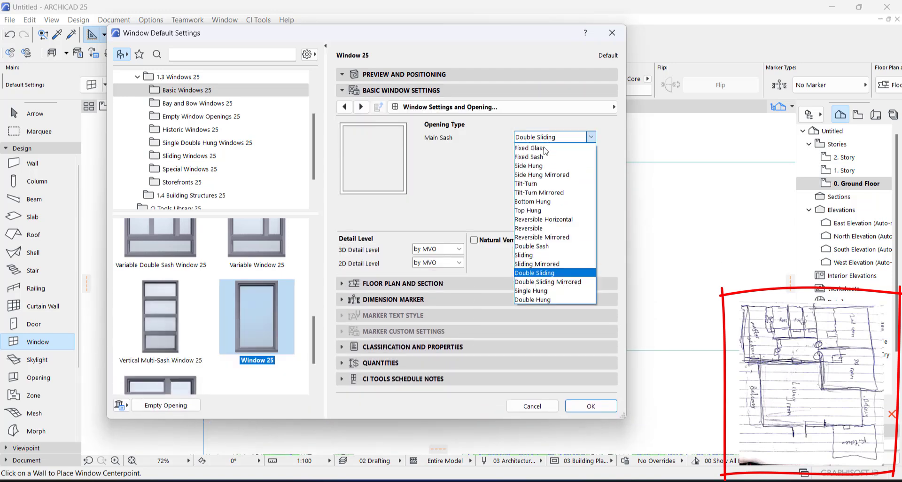
{"action": "left_click", "coordinate": [541, 275]}
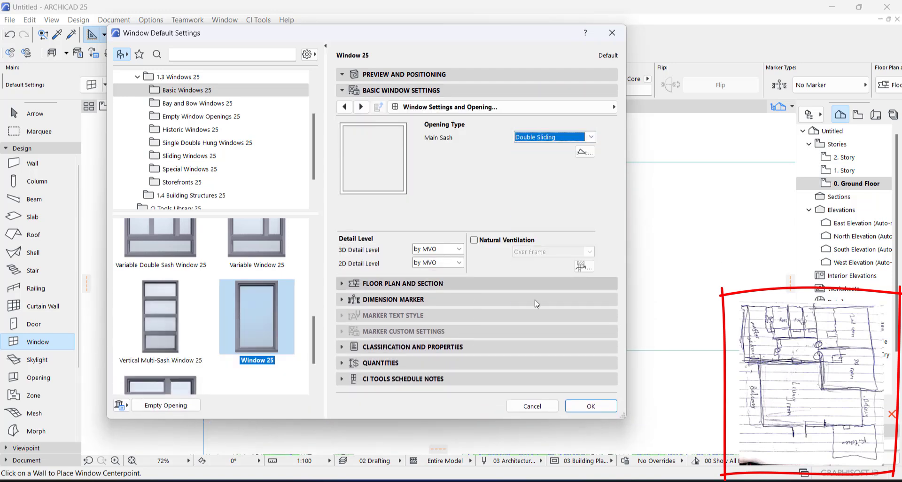
Look through the window's sash, handle, ventilation and opening line settings, and check the window preview.
{"action": "left_click", "coordinate": [361, 107]}
{"action": "left_click", "coordinate": [361, 107]}
{"action": "left_click", "coordinate": [361, 108]}
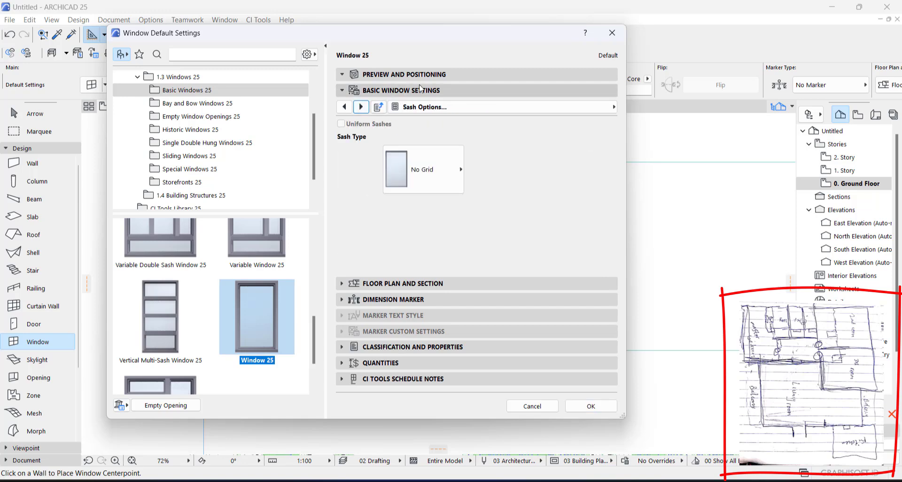
{"action": "left_click", "coordinate": [451, 75]}
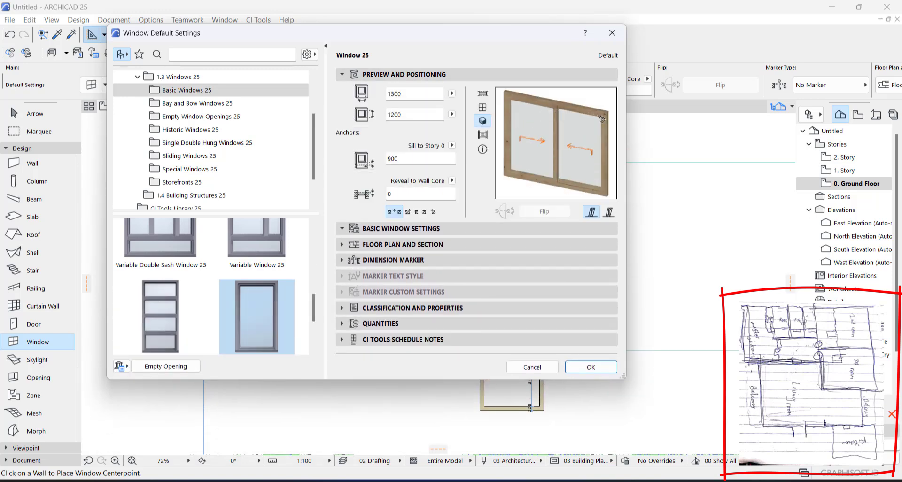
{"action": "left_click", "coordinate": [423, 230]}
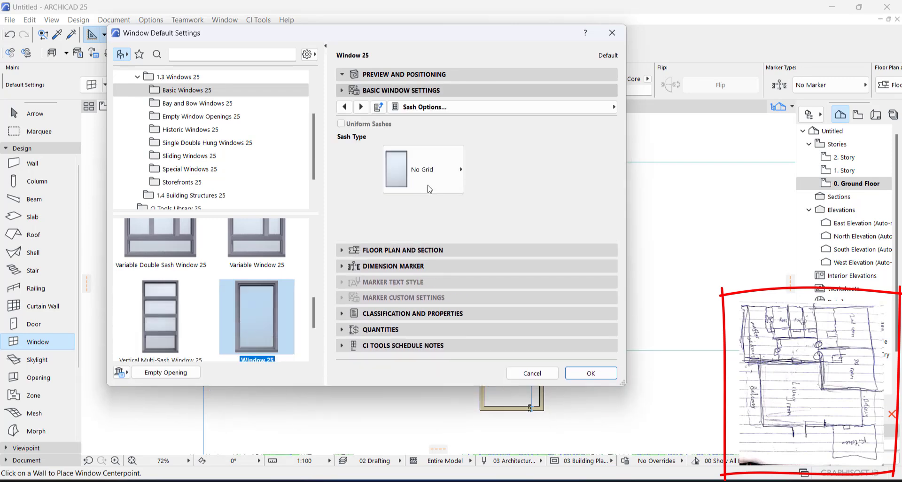
{"action": "left_click", "coordinate": [361, 107]}
{"action": "left_click", "coordinate": [361, 108]}
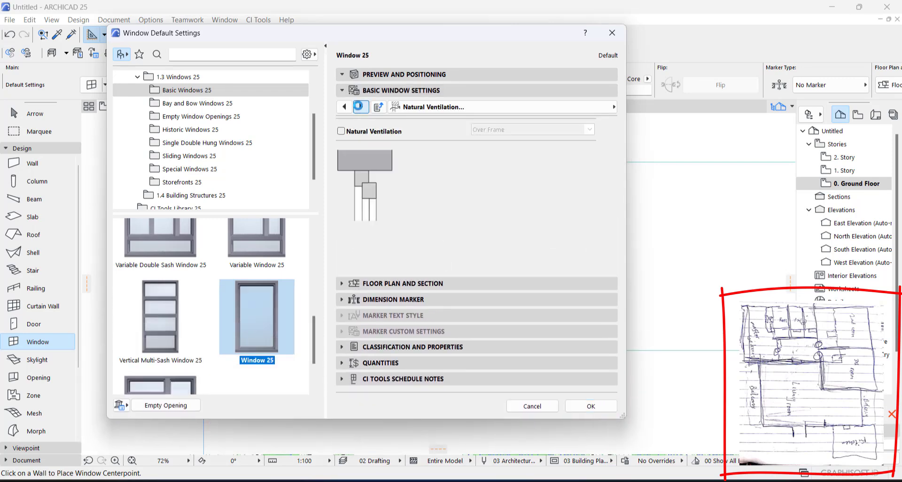
{"action": "left_click", "coordinate": [361, 107]}
{"action": "left_click", "coordinate": [361, 107]}
{"action": "left_click", "coordinate": [360, 107]}
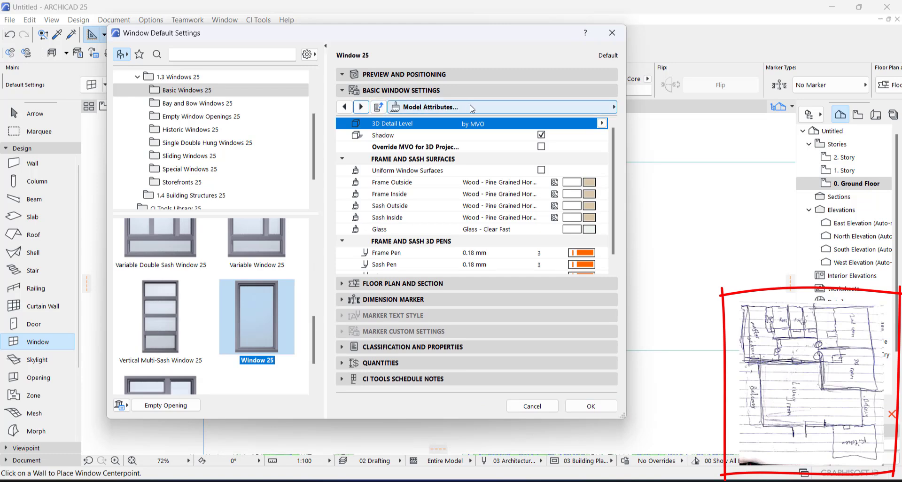
Set the window's outside frame surface to Paint - Ivory Black and apply uniform surfaces to the whole frame and sash.
{"action": "left_click", "coordinate": [523, 108]}
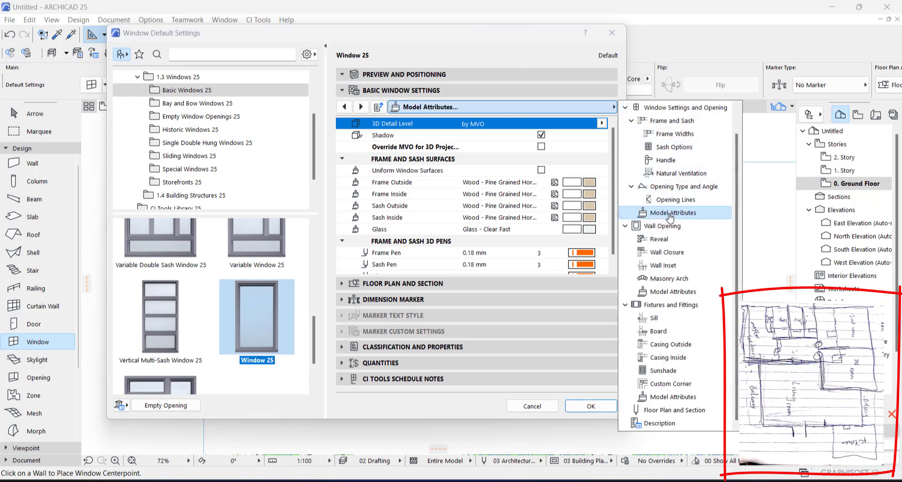
{"action": "left_click", "coordinate": [676, 293]}
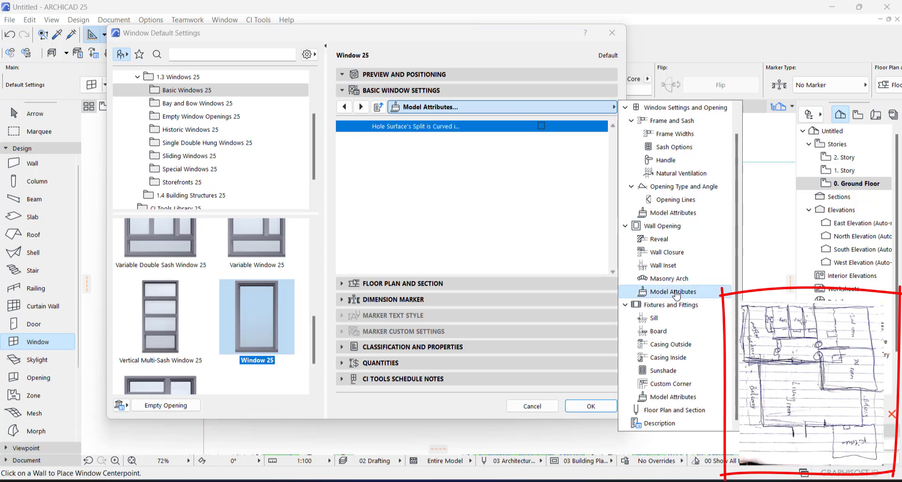
{"action": "left_click", "coordinate": [674, 213]}
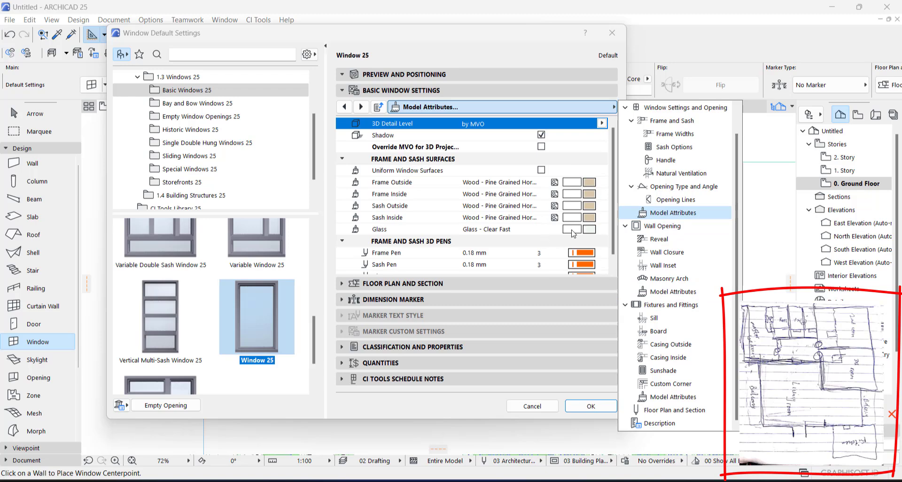
{"action": "left_click", "coordinate": [590, 184]}
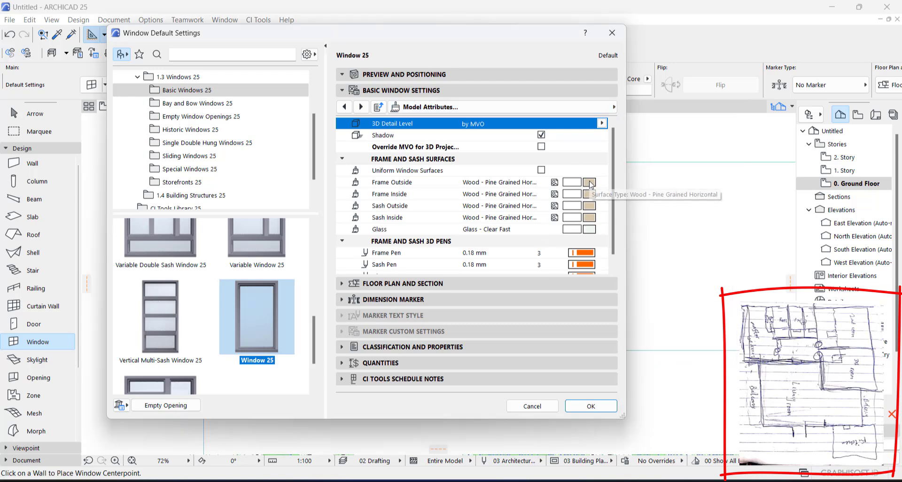
{"action": "left_click", "coordinate": [590, 183]}
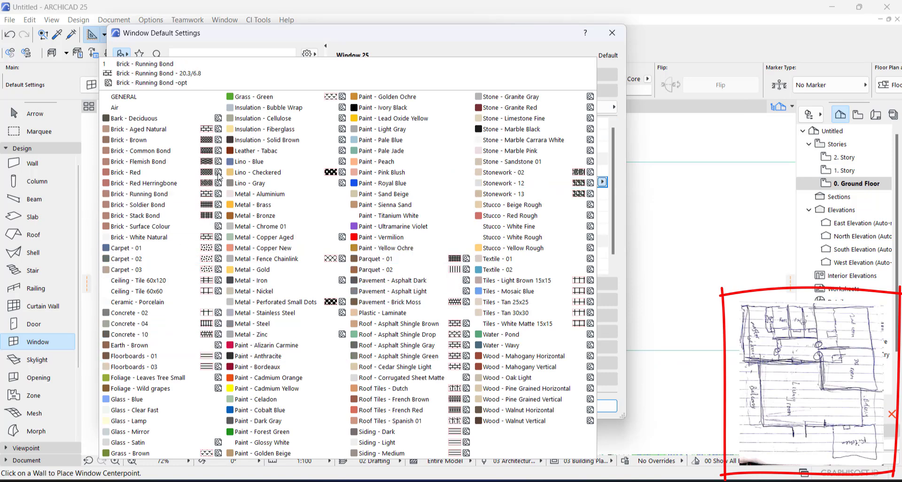
{"action": "left_click", "coordinate": [386, 108]}
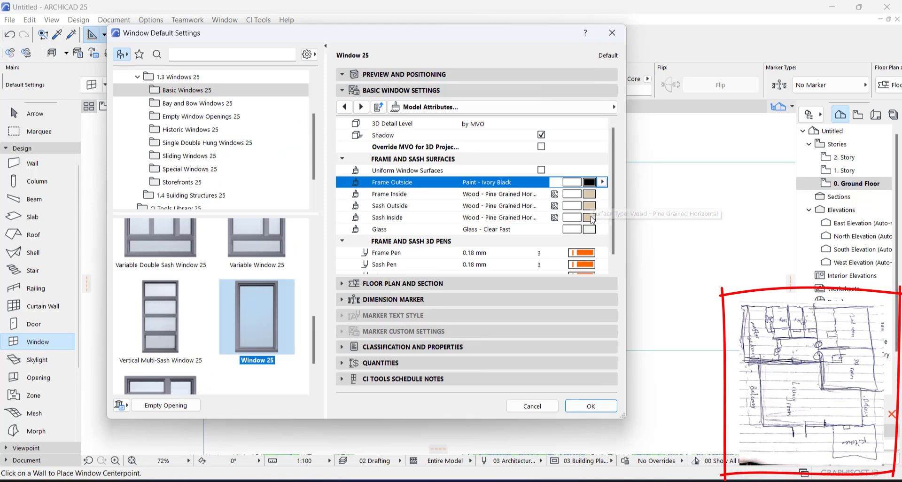
{"action": "left_click", "coordinate": [542, 171]}
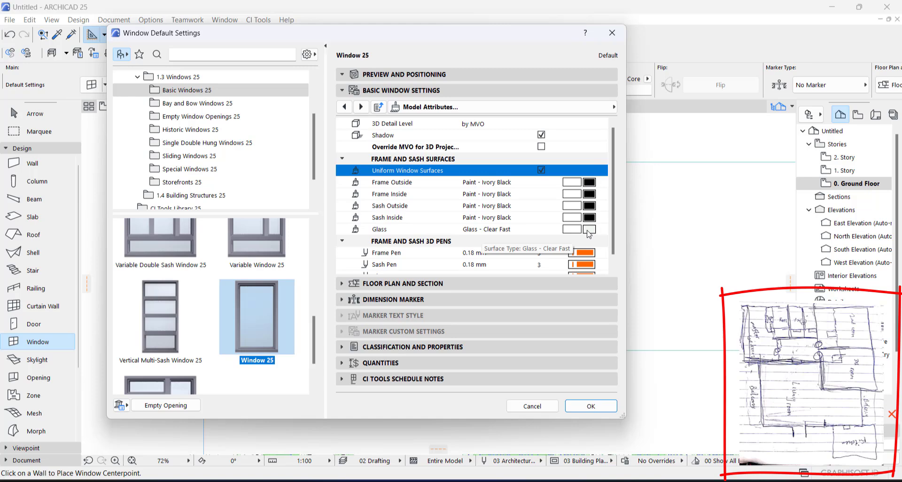
Set the window's frame, sash and glass 3D pens to pen 1 and accept the default window settings.
{"action": "scroll", "coordinate": [388, 235], "scroll_direction": "down", "scroll_amount": 1}
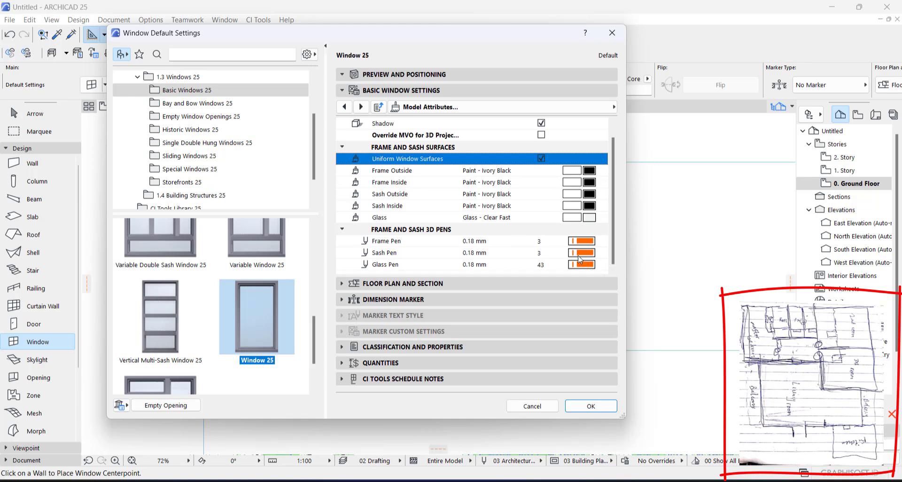
{"action": "left_click", "coordinate": [529, 79]}
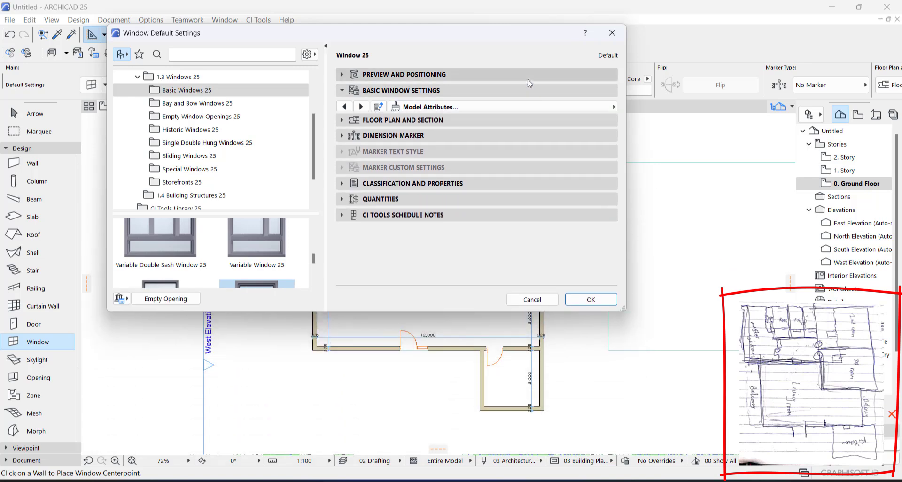
{"action": "left_click", "coordinate": [429, 243]}
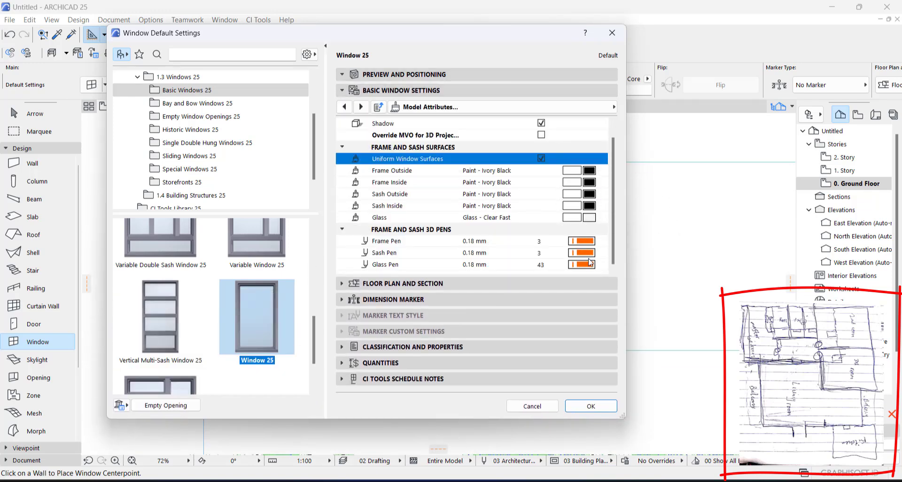
{"action": "left_click", "coordinate": [584, 243]}
{"action": "left_click", "coordinate": [584, 243]}
{"action": "left_click", "coordinate": [610, 238]}
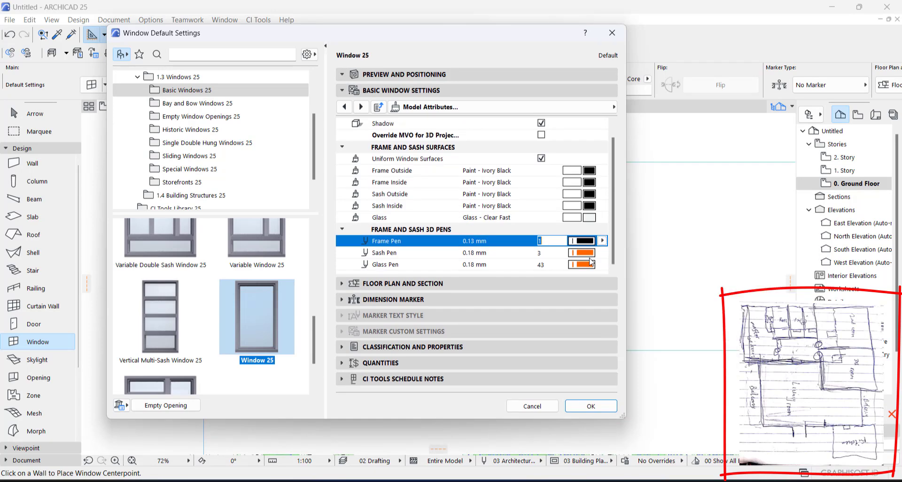
{"action": "left_click", "coordinate": [584, 253]}
{"action": "left_click", "coordinate": [584, 252]}
{"action": "left_click", "coordinate": [614, 251]}
{"action": "left_click", "coordinate": [585, 264]}
{"action": "left_click", "coordinate": [603, 264]}
{"action": "left_click", "coordinate": [614, 263]}
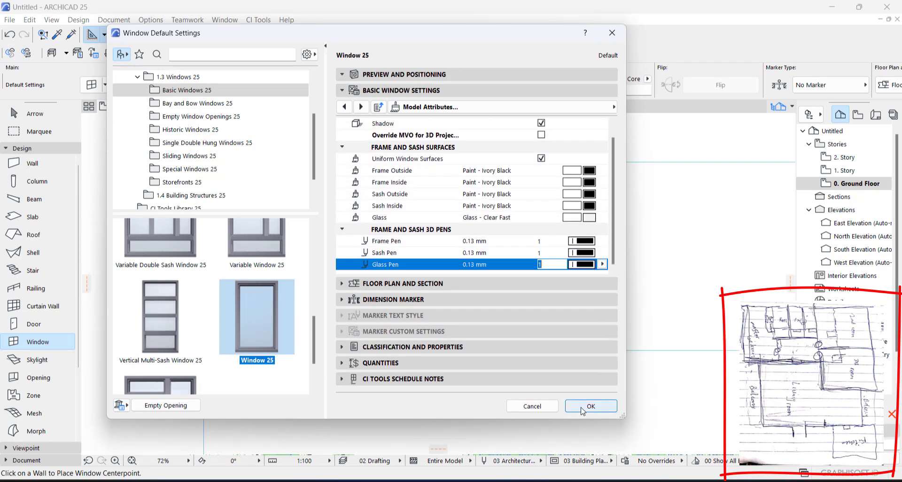
{"action": "left_click", "coordinate": [582, 407]}
Place windows in the north and west exterior walls of the northwest bedroom, facing outward.
{"action": "scroll", "coordinate": [338, 158], "scroll_direction": "up", "scroll_amount": 4}
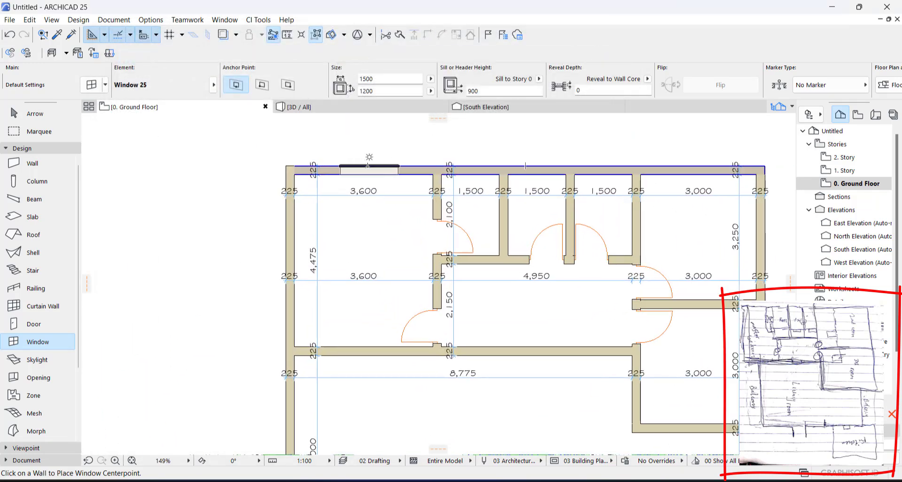
{"action": "left_click", "coordinate": [367, 165]}
{"action": "left_click", "coordinate": [376, 155]}
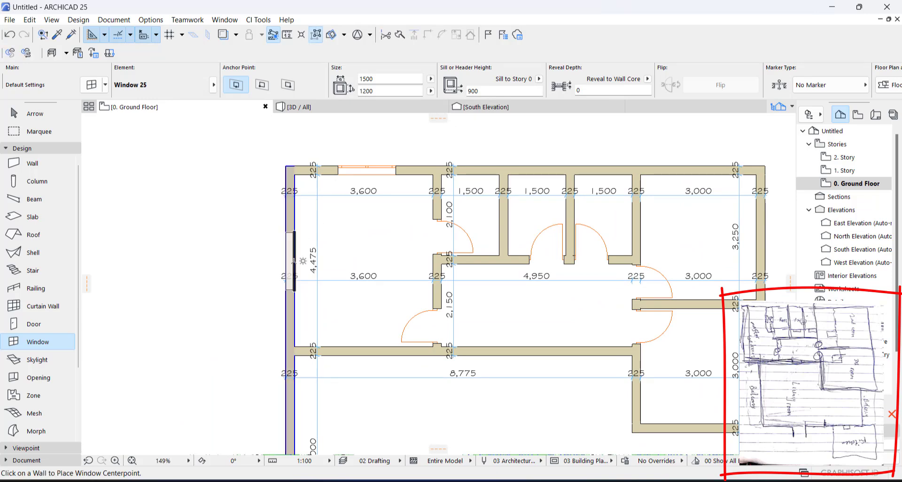
{"action": "left_click", "coordinate": [285, 261]}
{"action": "left_click", "coordinate": [272, 261]}
Place windows in the east and north exterior walls of the northeast bedroom, facing outward.
{"action": "middle_click_drag", "start_coordinate": [466, 255], "coordinate": [203, 306]}
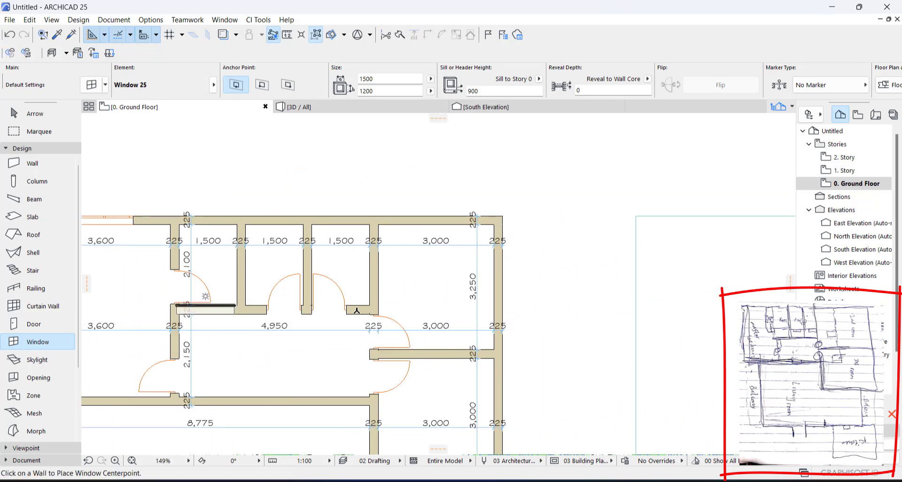
{"action": "left_click", "coordinate": [502, 287]}
{"action": "left_click", "coordinate": [518, 258]}
{"action": "left_click", "coordinate": [434, 217]}
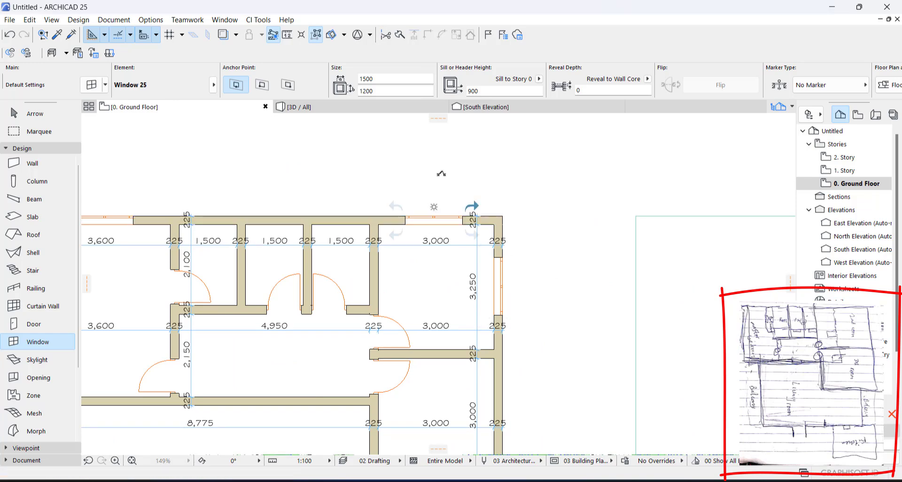
{"action": "left_click", "coordinate": [441, 174]}
Place windows in the east exterior wall, one for the second east bedroom and one for the kitchen.
{"action": "scroll", "coordinate": [442, 175], "scroll_direction": "down", "scroll_amount": 3}
{"action": "middle_click_drag", "start_coordinate": [474, 313], "coordinate": [436, 235]}
{"action": "scroll", "coordinate": [437, 235], "scroll_direction": "up", "scroll_amount": 2}
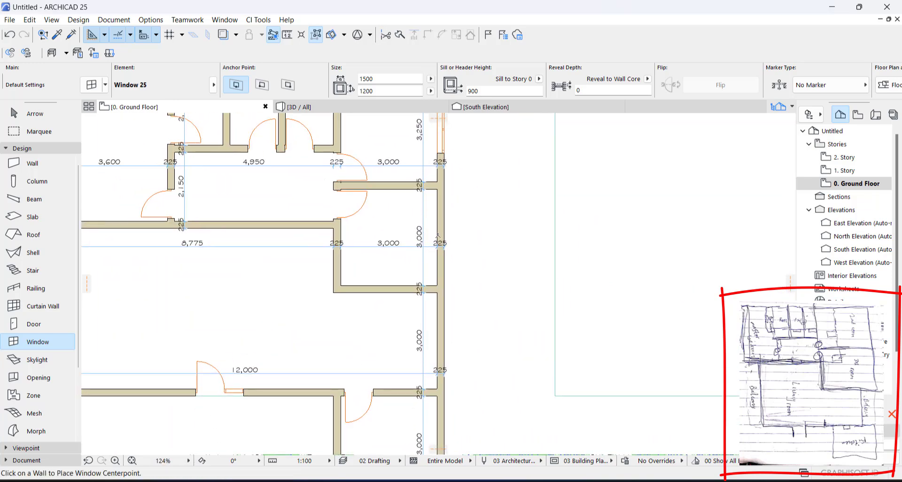
{"action": "middle_click_drag", "start_coordinate": [458, 313], "coordinate": [421, 232]}
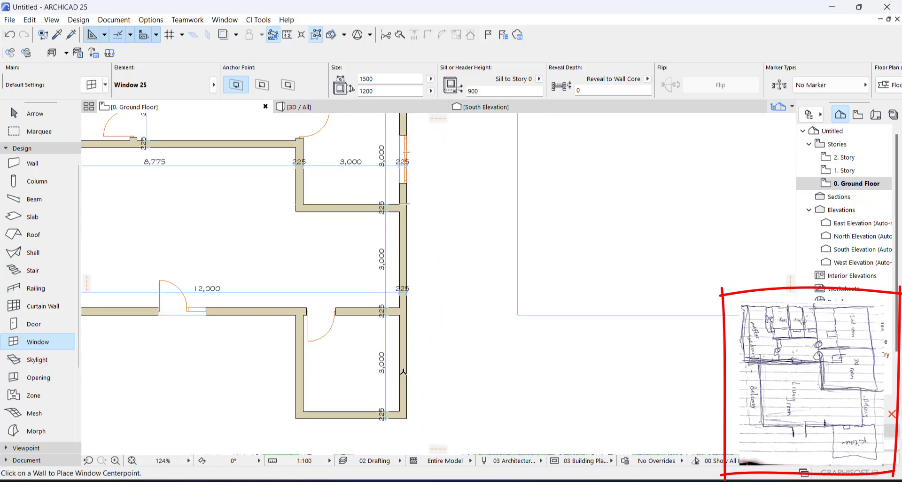
{"action": "left_click", "coordinate": [403, 361]}
{"action": "left_click", "coordinate": [510, 379]}
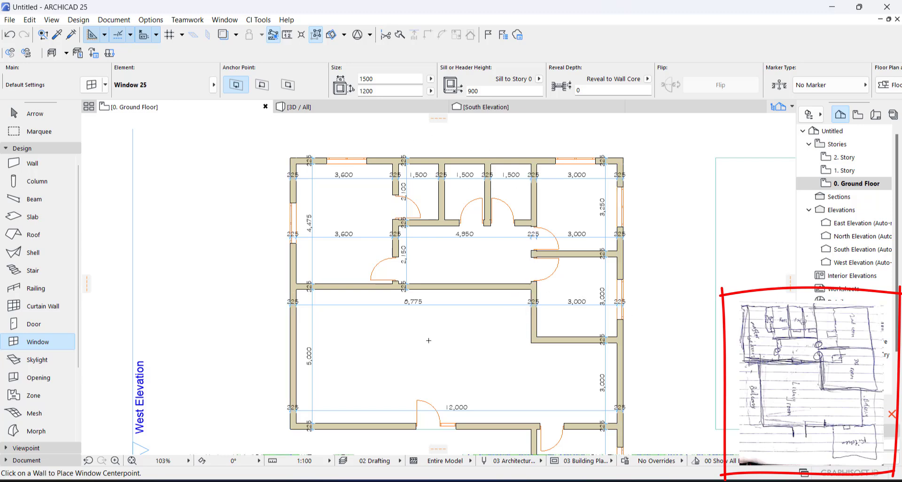
Copy the east exterior wall 1200 mm to the west, into the living room.
{"action": "scroll", "coordinate": [510, 305], "scroll_direction": "up", "scroll_amount": 5}
{"action": "key", "text": "Escape"}
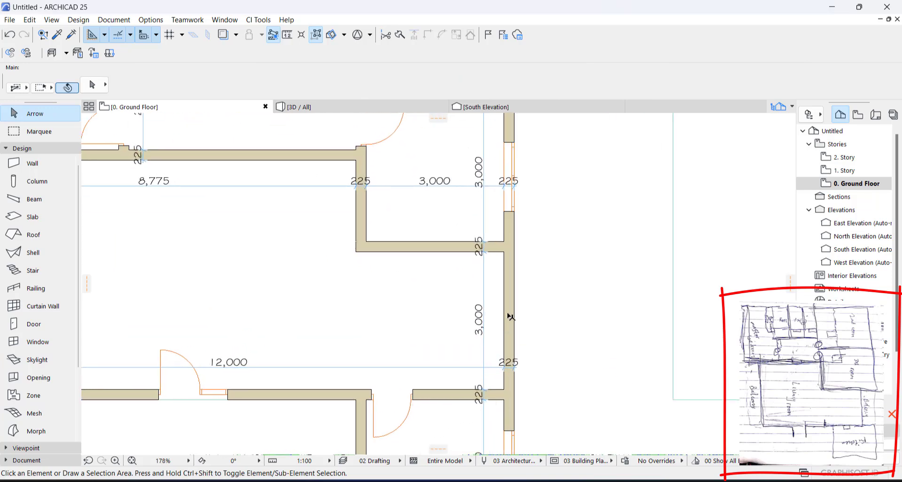
{"action": "left_click", "coordinate": [511, 294]}
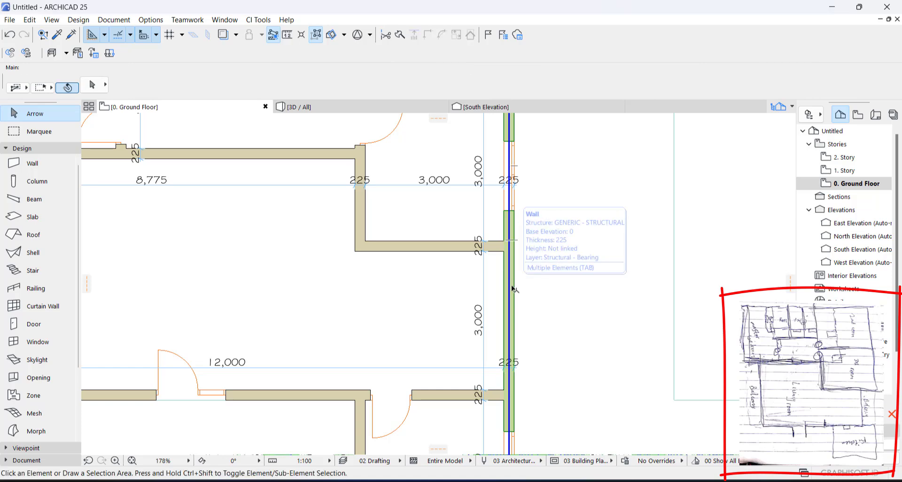
{"action": "key", "text": "ctrl+shift+d"}
{"action": "left_click", "coordinate": [510, 290]}
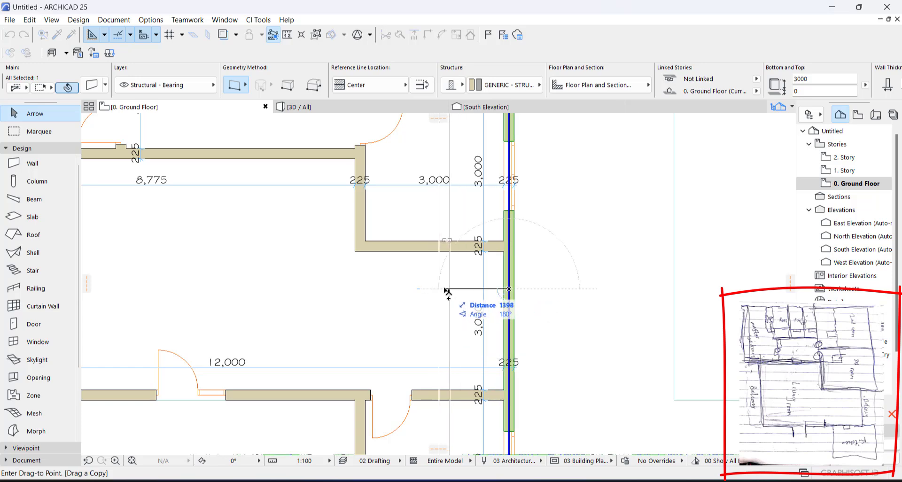
{"action": "type", "text": "1"}
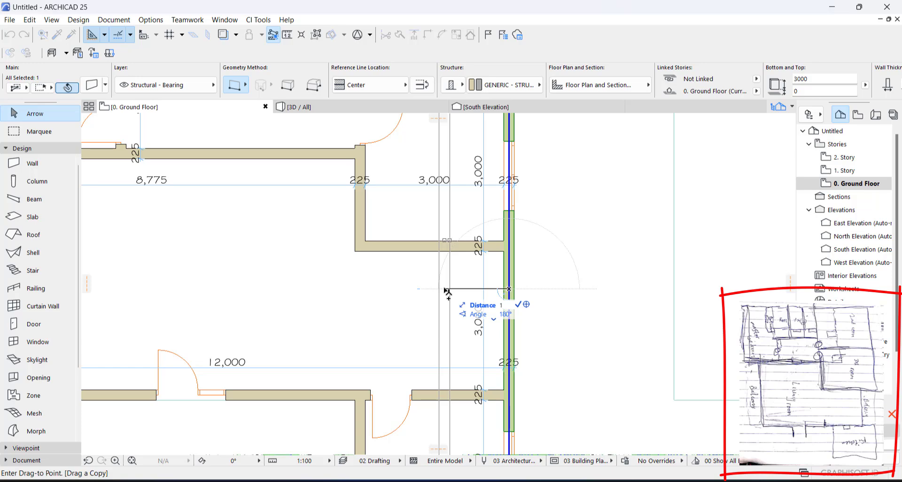
{"action": "type", "text": "2,00"}
{"action": "key", "text": "Return"}
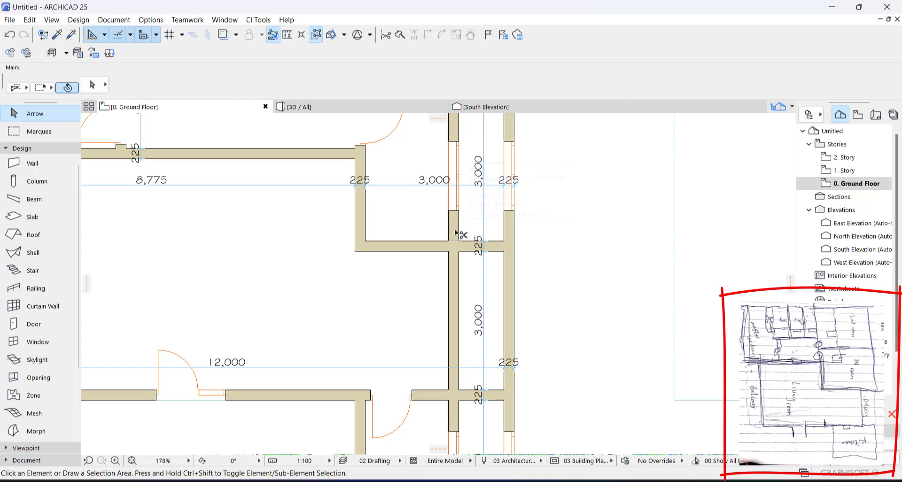
Remove the copied wall's parts inside the two east bedrooms and the kitchen, keeping only the part beside the living room.
{"action": "scroll", "coordinate": [463, 264], "scroll_direction": "down", "scroll_amount": 3}
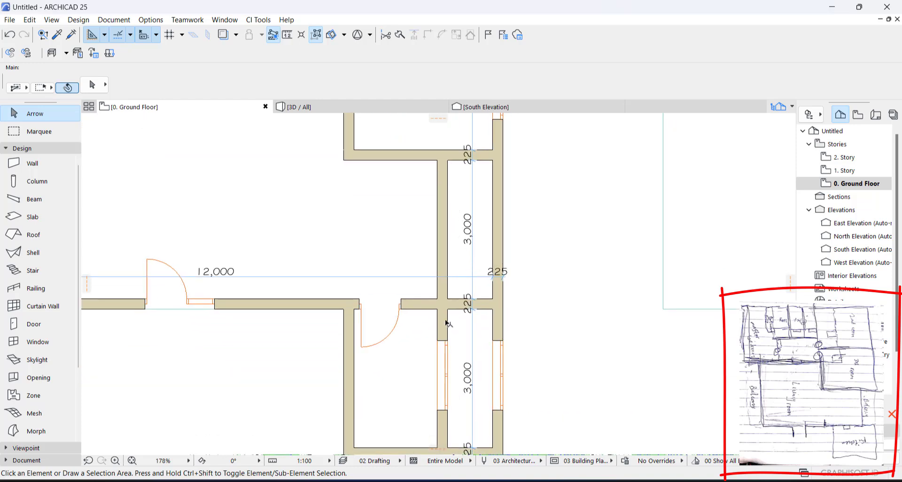
{"action": "scroll", "coordinate": [449, 305], "scroll_direction": "down", "scroll_amount": 5}
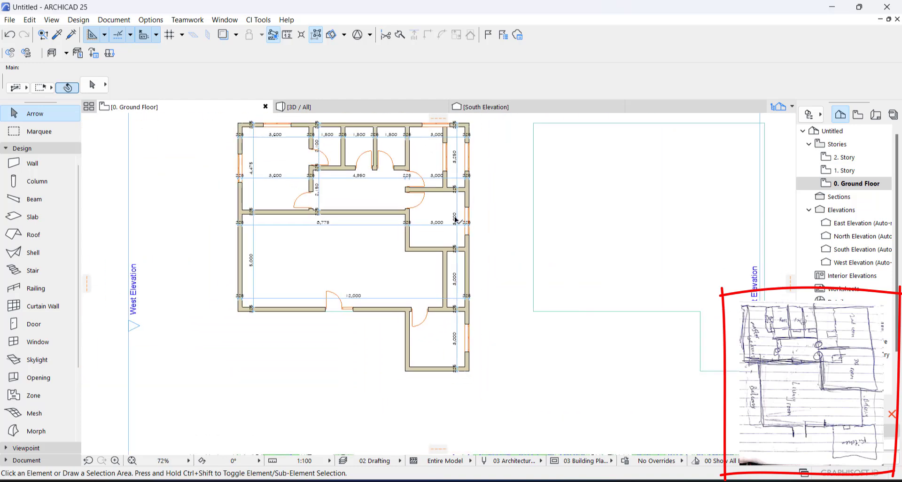
{"action": "scroll", "coordinate": [450, 255], "scroll_direction": "up", "scroll_amount": 3}
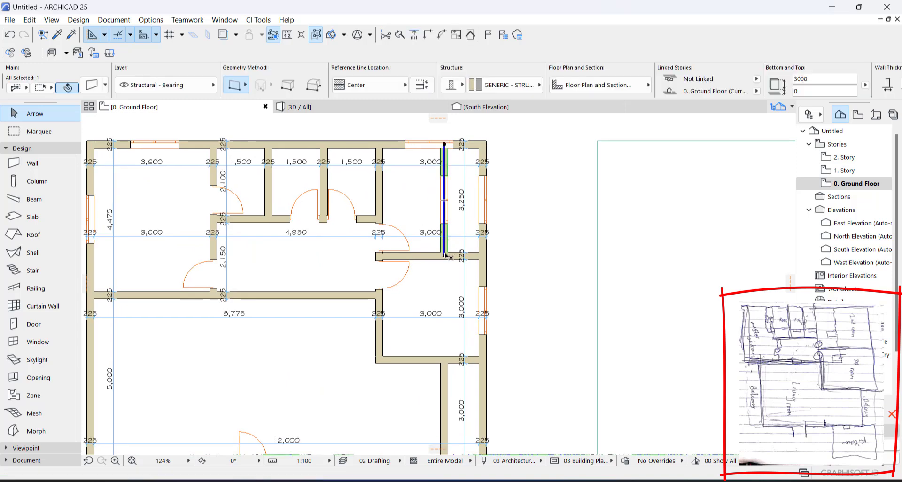
{"action": "scroll", "coordinate": [517, 212], "scroll_direction": "down", "scroll_amount": 2}
{"action": "scroll", "coordinate": [497, 282], "scroll_direction": "up", "scroll_amount": 4}
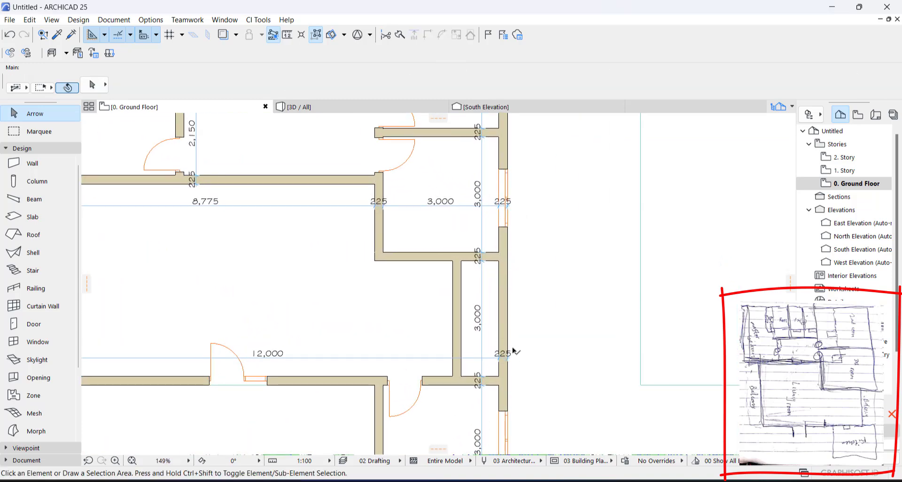
Copy the west exterior wall 1200 mm to the east, into the living room.
{"action": "scroll", "coordinate": [580, 297], "scroll_direction": "down", "scroll_amount": 2}
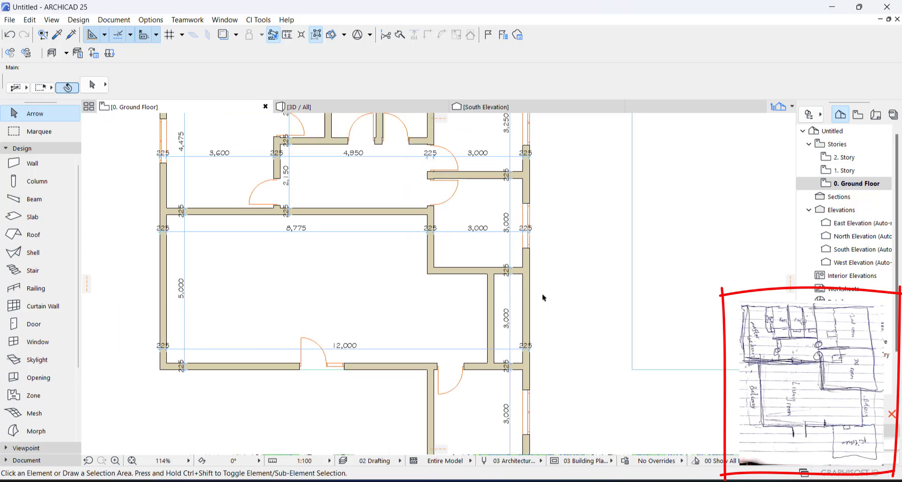
{"action": "scroll", "coordinate": [205, 285], "scroll_direction": "up", "scroll_amount": 2}
{"action": "left_click", "coordinate": [208, 281]}
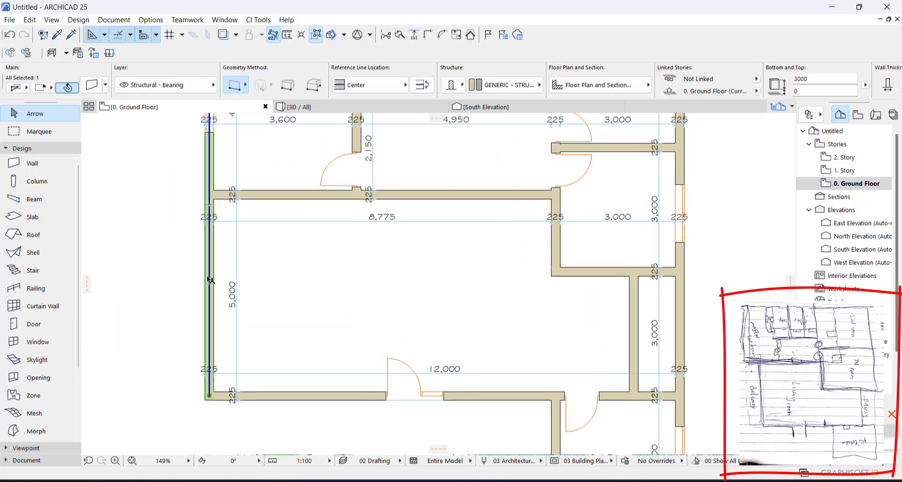
{"action": "key", "text": "ctrl+d"}
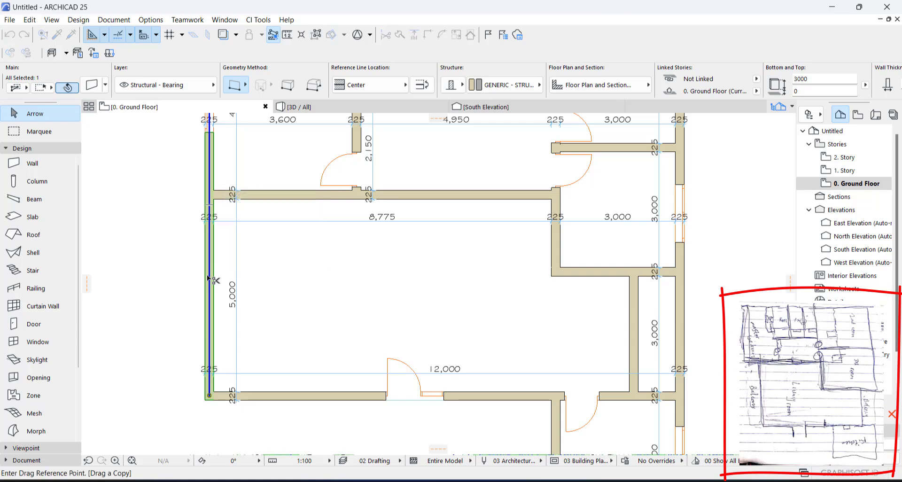
{"action": "left_click", "coordinate": [209, 274]}
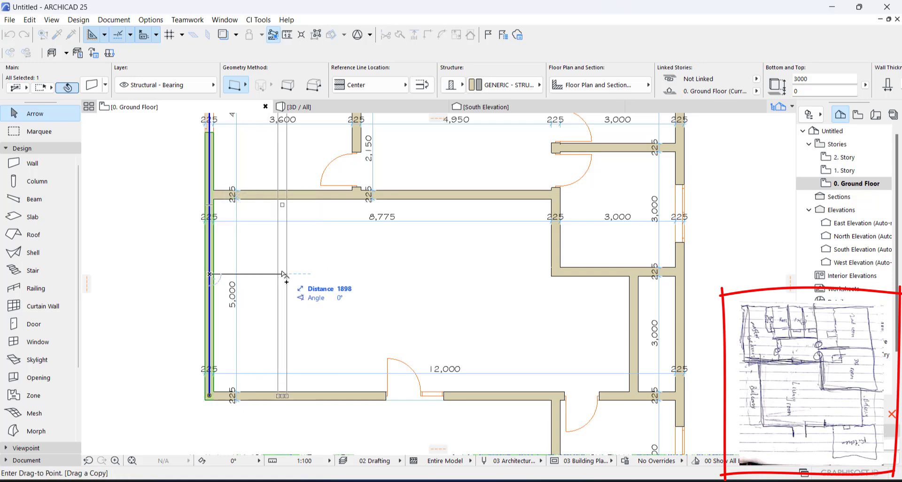
{"action": "type", "text": "12"}
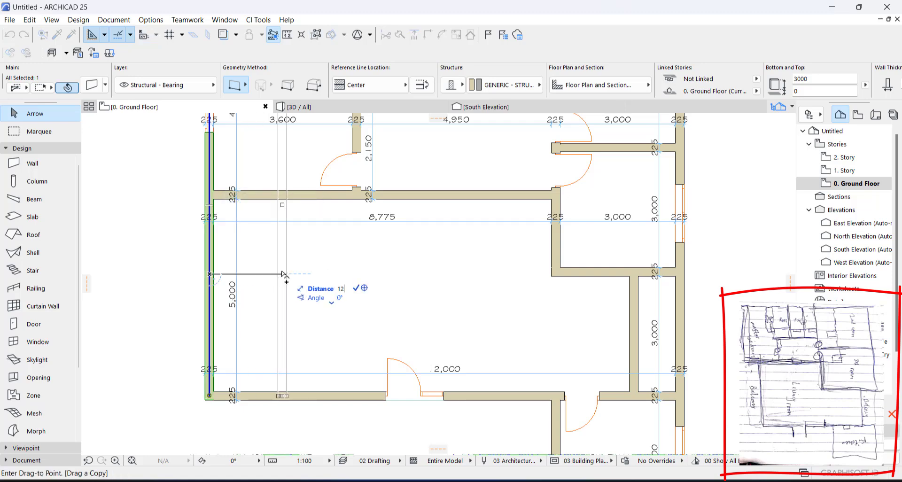
{"action": "key", "text": "Return"}
Trim away the copied wall's part inside the northwest bedroom, keeping only the part beside the living room.
{"action": "key", "text": "Escape"}
{"action": "left_click", "coordinate": [256, 178], "text": "ctrl"}
{"action": "scroll", "coordinate": [272, 273], "scroll_direction": "down", "scroll_amount": 1}
{"action": "scroll", "coordinate": [273, 273], "scroll_direction": "down", "scroll_amount": 4}
{"action": "middle_click_drag", "start_coordinate": [287, 270], "coordinate": [300, 288]}
{"action": "scroll", "coordinate": [278, 324], "scroll_direction": "up", "scroll_amount": 4}
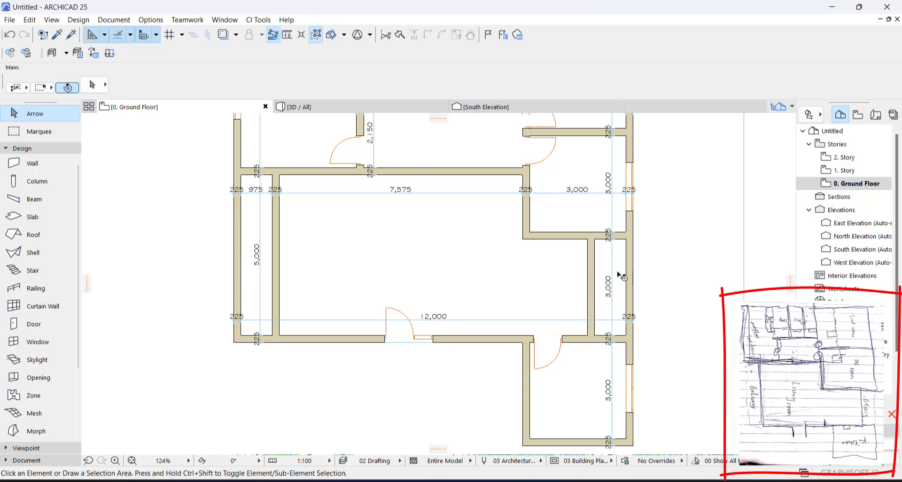
Place a 1500 × 1200 mm window matching the kitchen's at the north end of the east balcony wall.
{"action": "left_click", "coordinate": [635, 369]}
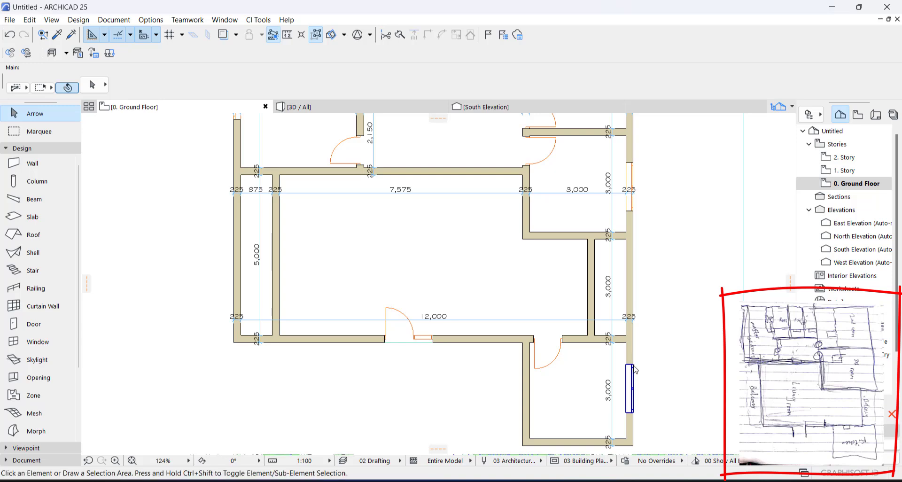
{"action": "left_click", "coordinate": [634, 366], "text": "alt"}
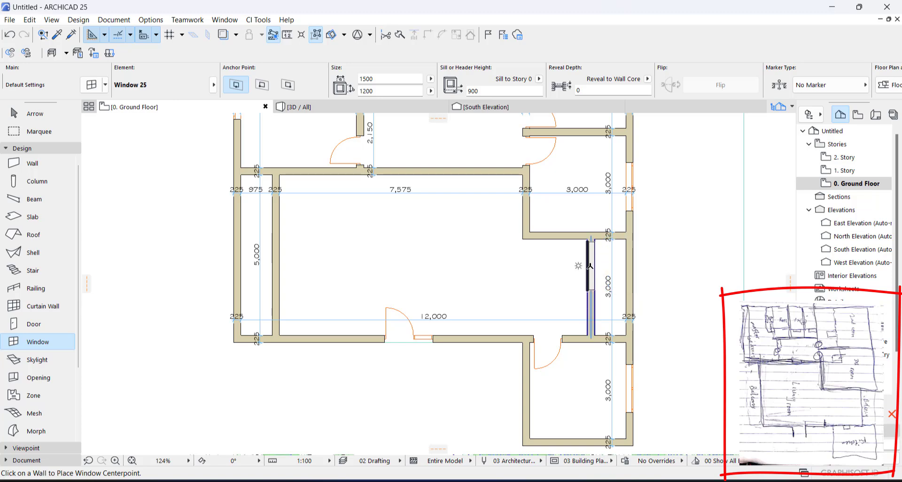
{"action": "left_click", "coordinate": [591, 266]}
{"action": "left_click", "coordinate": [582, 266]}
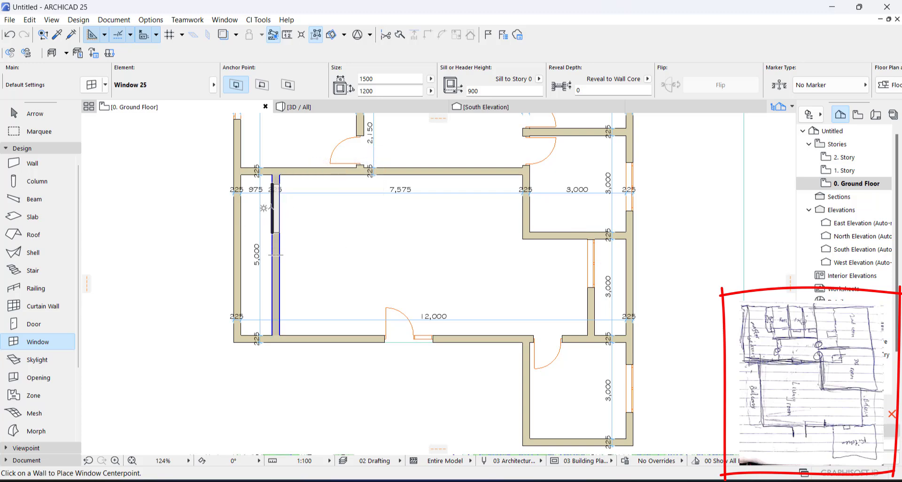
Place two 1500 × 1200 mm windows in the west balcony wall, one at its north end and one near its middle.
{"action": "left_click", "coordinate": [271, 201]}
{"action": "left_click", "coordinate": [290, 269]}
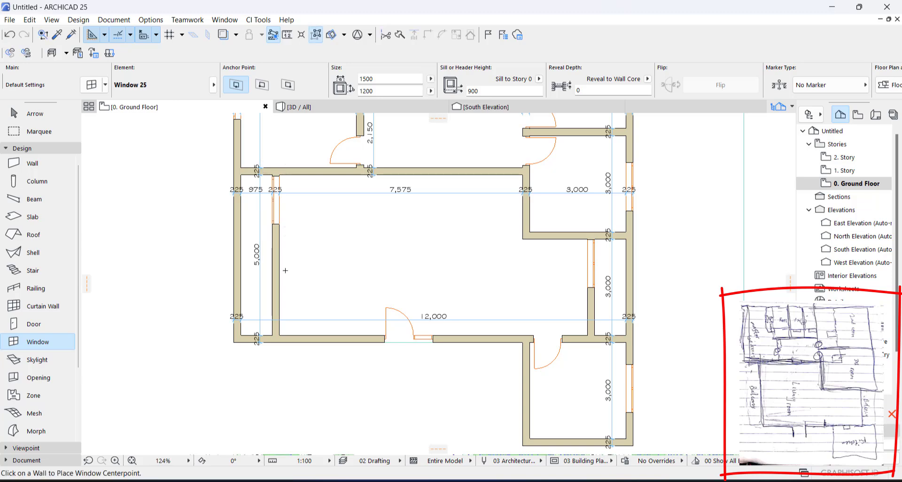
{"action": "left_click", "coordinate": [268, 268]}
{"action": "left_click", "coordinate": [238, 324]}
{"action": "key", "text": "Escape"}
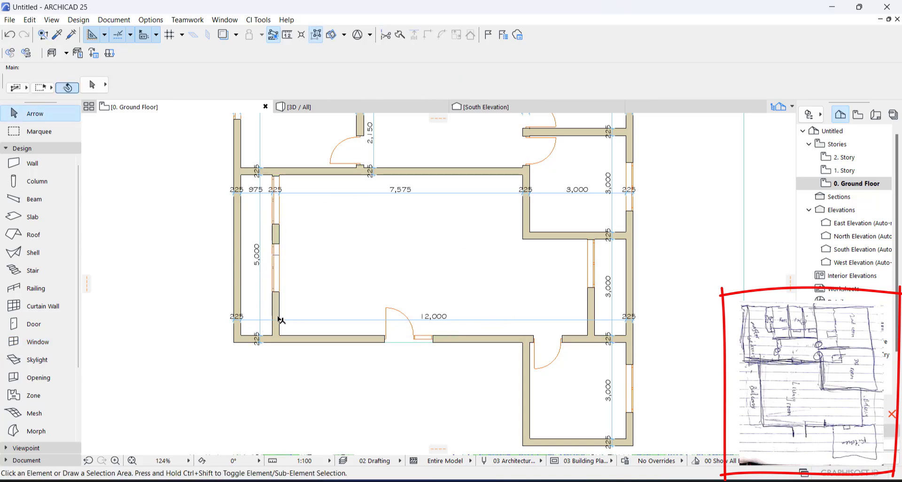
Place a 900 × 2100 mm door matching the bedroom's at the south end of the west balcony wall, opening into the living room.
{"action": "left_click", "coordinate": [331, 162], "text": "alt"}
{"action": "scroll", "coordinate": [282, 319], "scroll_direction": "up", "scroll_amount": 2}
{"action": "middle_click_drag", "start_coordinate": [282, 319], "coordinate": [290, 375]}
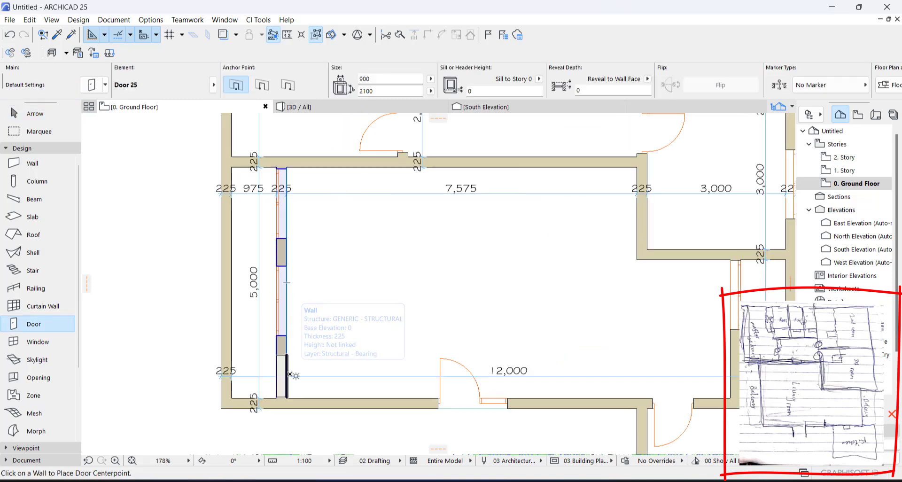
{"action": "left_click", "coordinate": [288, 376]}
{"action": "left_click", "coordinate": [352, 407]}
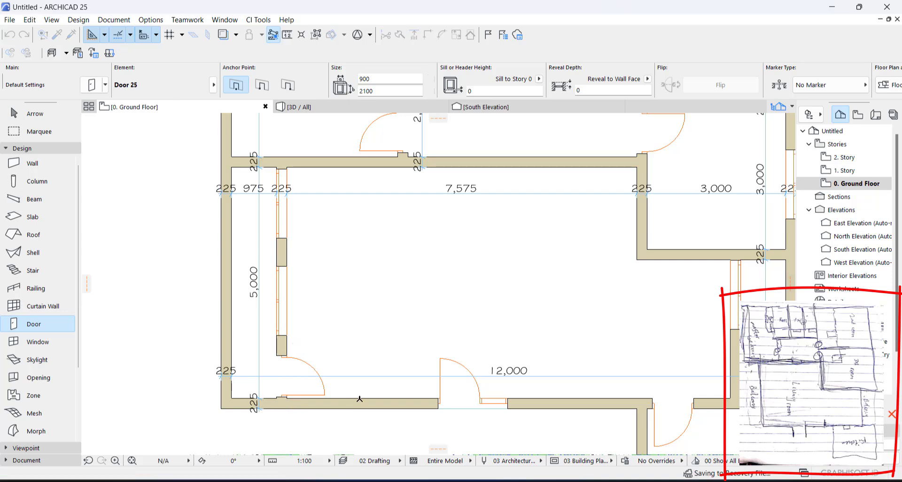
{"action": "key", "text": "Escape"}
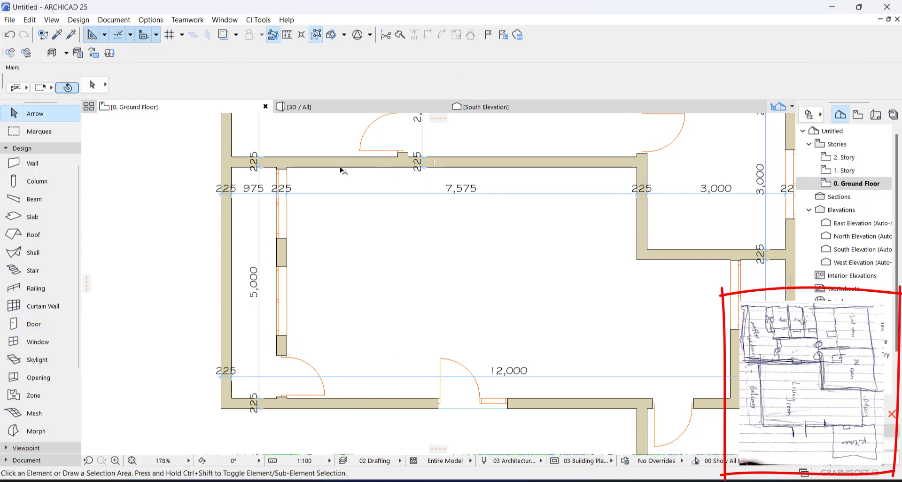
Place a matching 900 × 2100 mm door at the south end of the east balcony wall, opening into the living room.
{"action": "scroll", "coordinate": [417, 234], "scroll_direction": "down", "scroll_amount": 3}
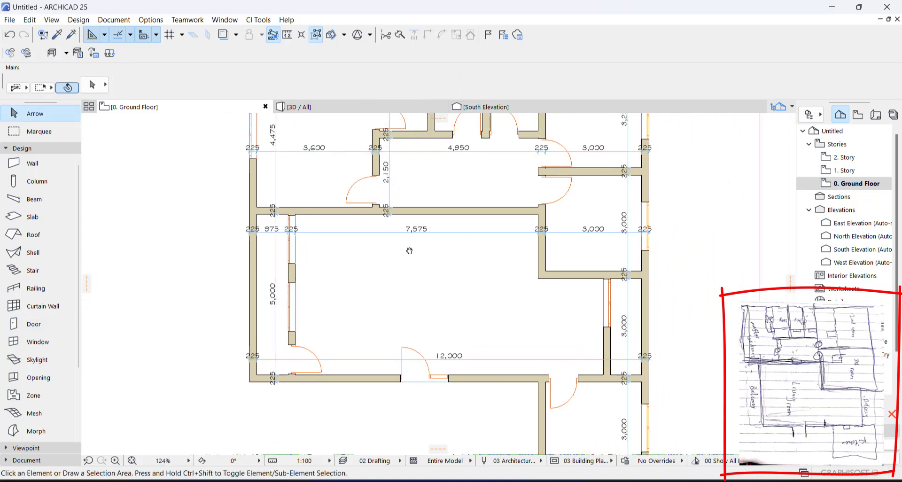
{"action": "scroll", "coordinate": [423, 258], "scroll_direction": "down", "scroll_amount": 3}
{"action": "scroll", "coordinate": [242, 353], "scroll_direction": "up", "scroll_amount": 5}
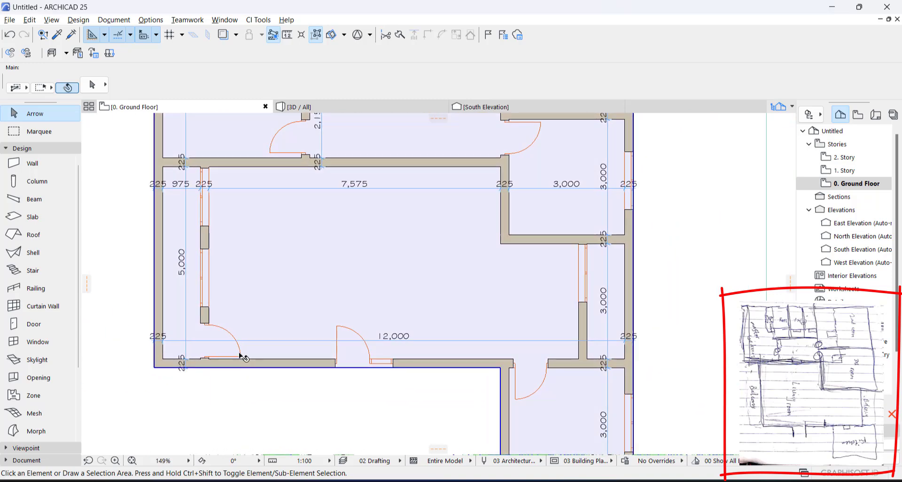
{"action": "left_click", "coordinate": [239, 353], "text": "alt"}
{"action": "left_click", "coordinate": [583, 341]}
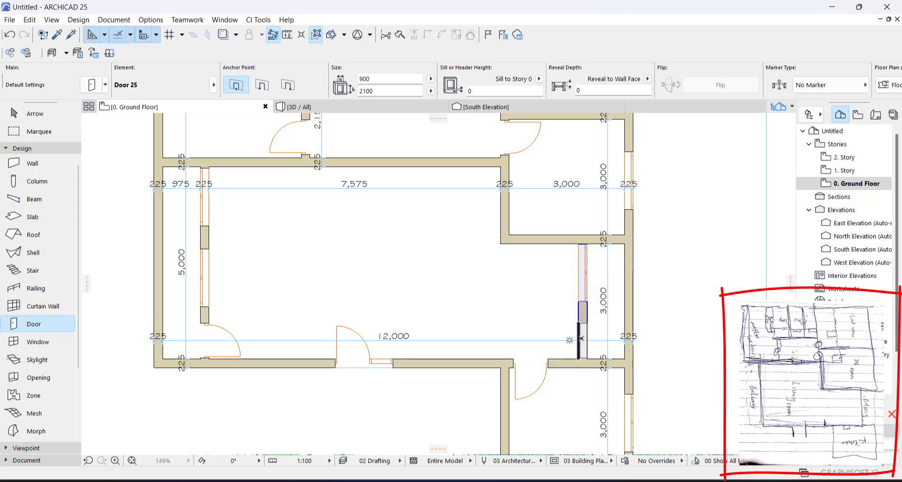
{"action": "left_click", "coordinate": [570, 340]}
{"action": "key", "text": "Escape"}
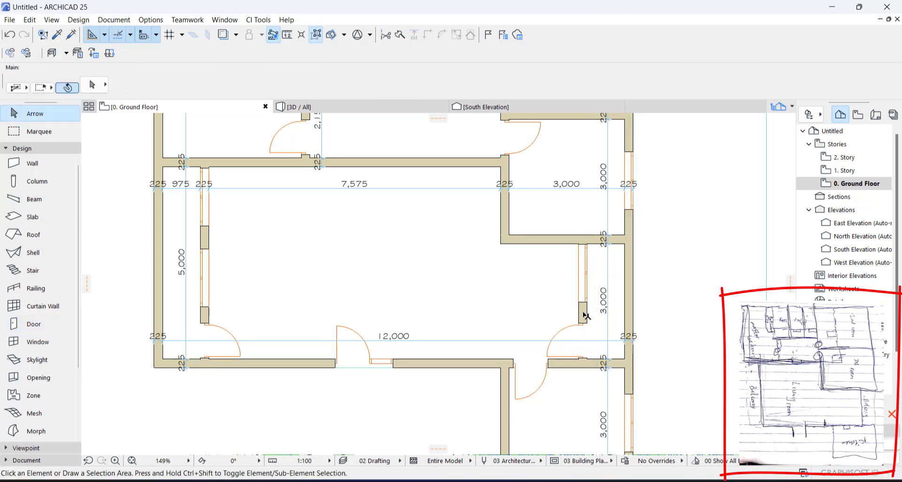
Change the default window type to Rectangular Window Opening 25 from the Empty Window Openings 25 library folder.
{"action": "scroll", "coordinate": [584, 313], "scroll_direction": "down", "scroll_amount": 3}
{"action": "middle_click_drag", "start_coordinate": [512, 274], "coordinate": [386, 305]}
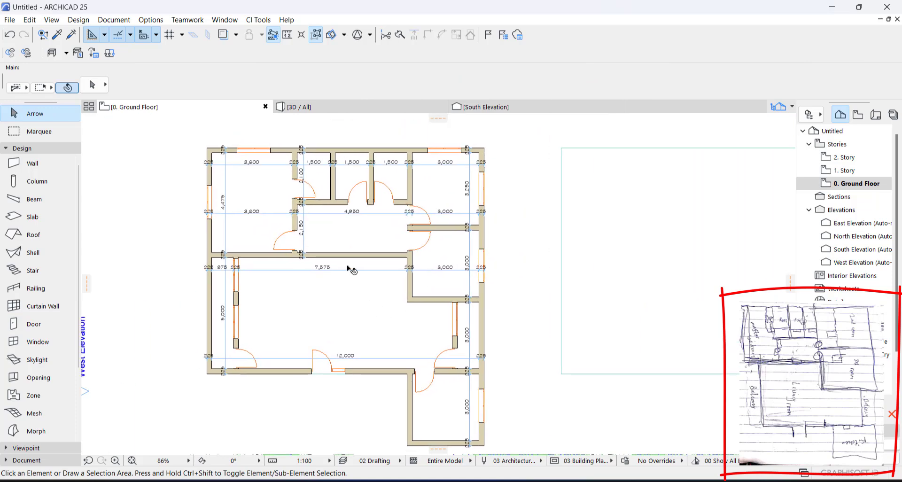
{"action": "scroll", "coordinate": [472, 382], "scroll_direction": "up", "scroll_amount": 2}
{"action": "scroll", "coordinate": [552, 312], "scroll_direction": "down", "scroll_amount": 2}
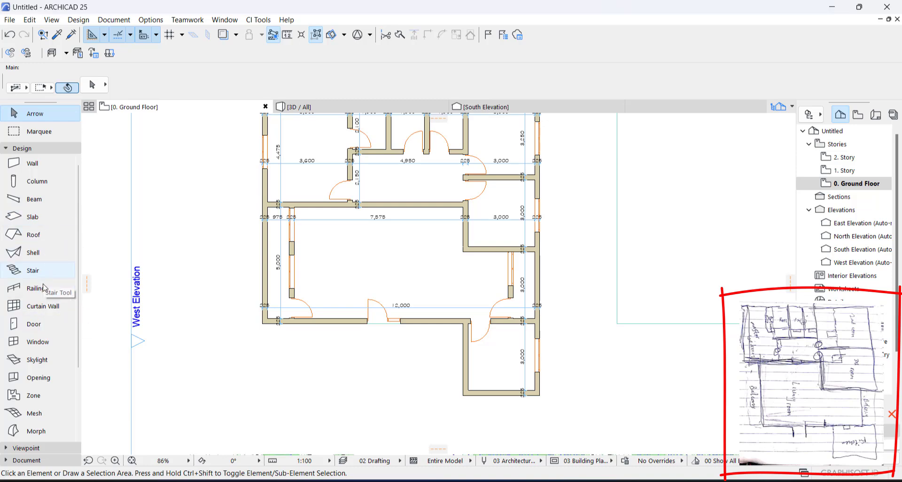
{"action": "left_click", "coordinate": [39, 345]}
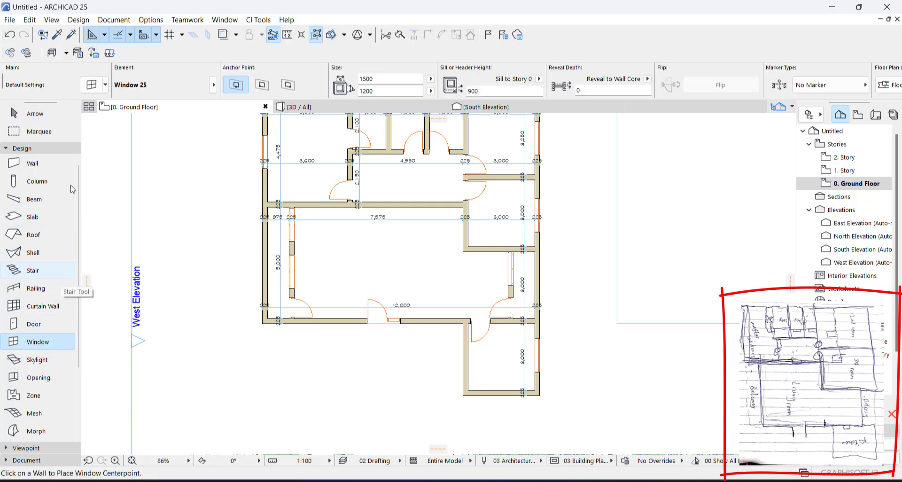
{"action": "left_click", "coordinate": [91, 85]}
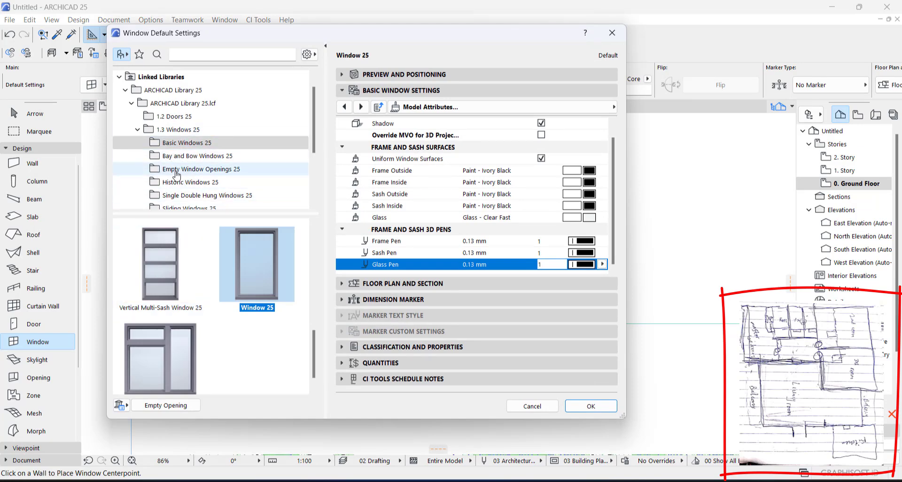
{"action": "left_click", "coordinate": [226, 173]}
{"action": "scroll", "coordinate": [247, 316], "scroll_direction": "down", "scroll_amount": 4}
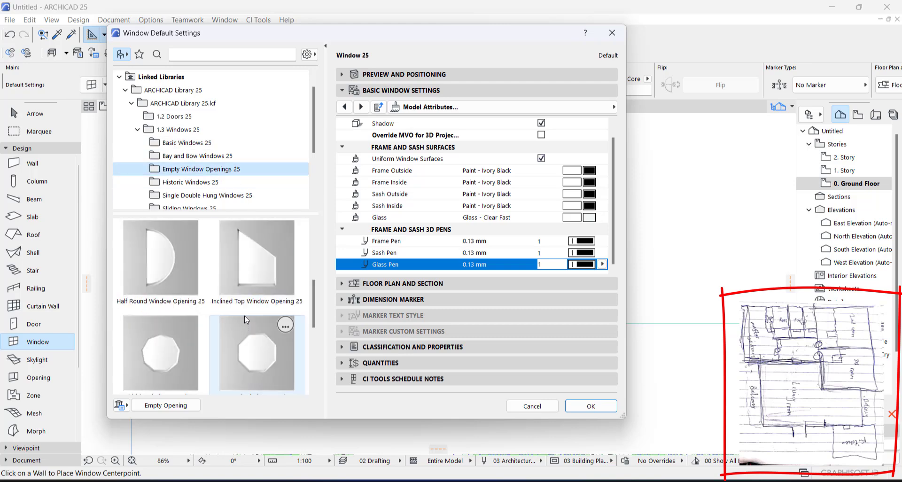
{"action": "scroll", "coordinate": [247, 315], "scroll_direction": "down", "scroll_amount": 5}
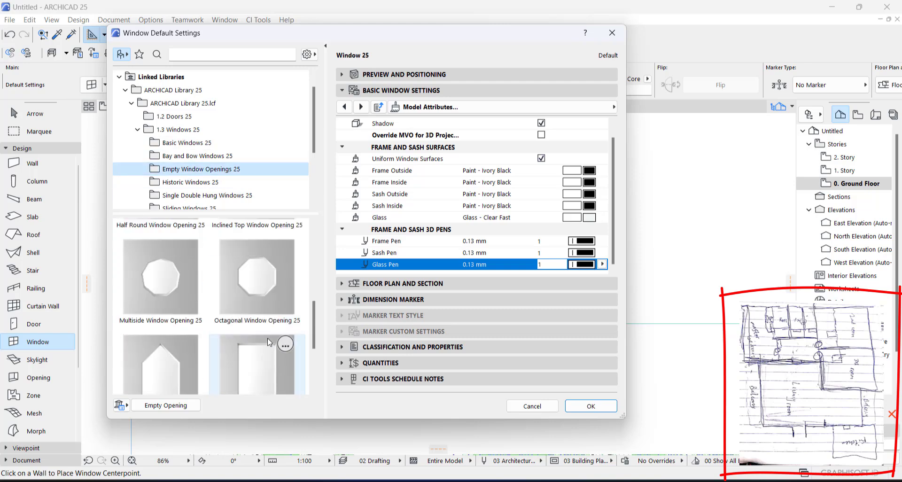
{"action": "scroll", "coordinate": [256, 294], "scroll_direction": "up", "scroll_amount": 4}
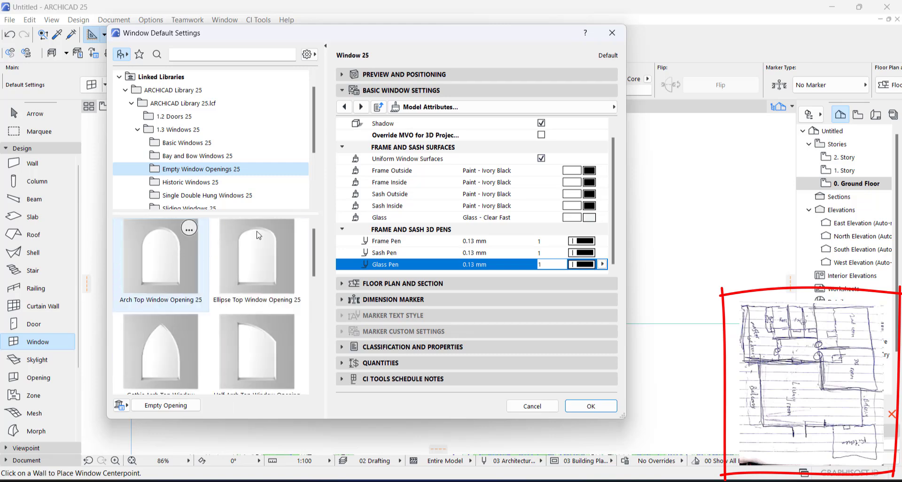
{"action": "scroll", "coordinate": [244, 296], "scroll_direction": "down", "scroll_amount": 4}
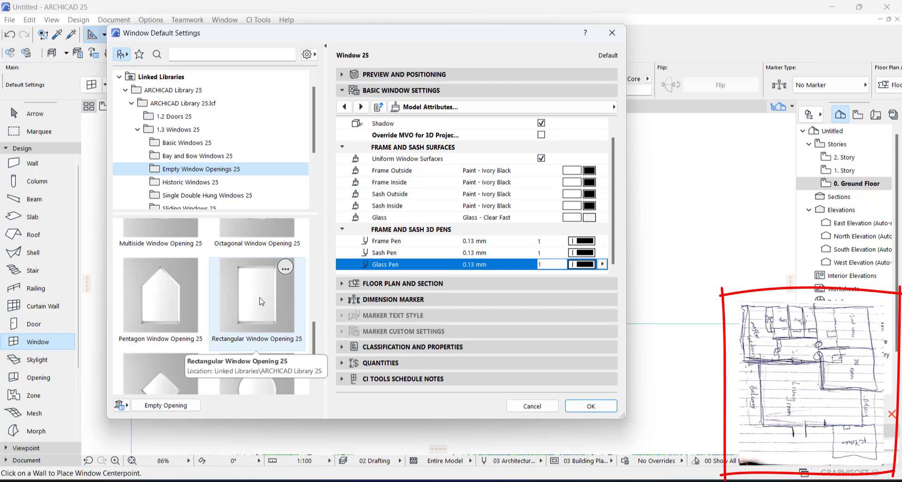
{"action": "scroll", "coordinate": [261, 301], "scroll_direction": "down", "scroll_amount": 1}
{"action": "scroll", "coordinate": [256, 315], "scroll_direction": "up", "scroll_amount": 2}
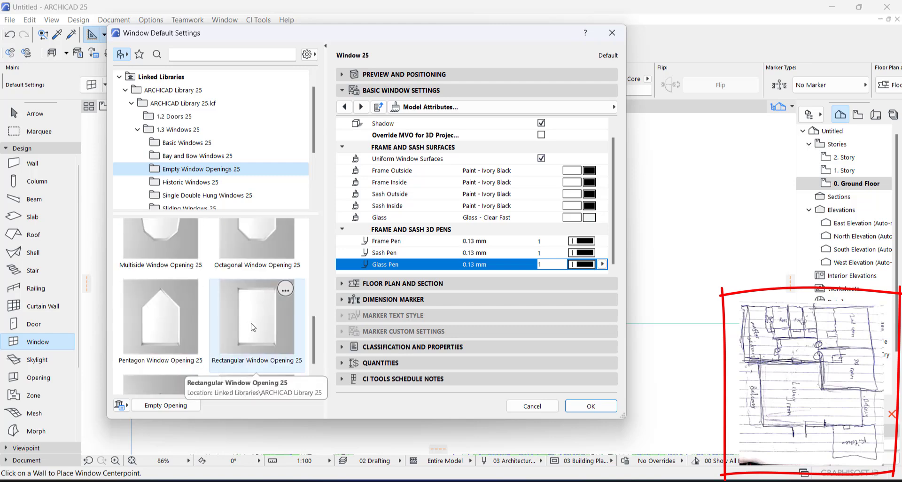
{"action": "scroll", "coordinate": [258, 307], "scroll_direction": "up", "scroll_amount": 2}
{"action": "scroll", "coordinate": [257, 279], "scroll_direction": "up", "scroll_amount": 4}
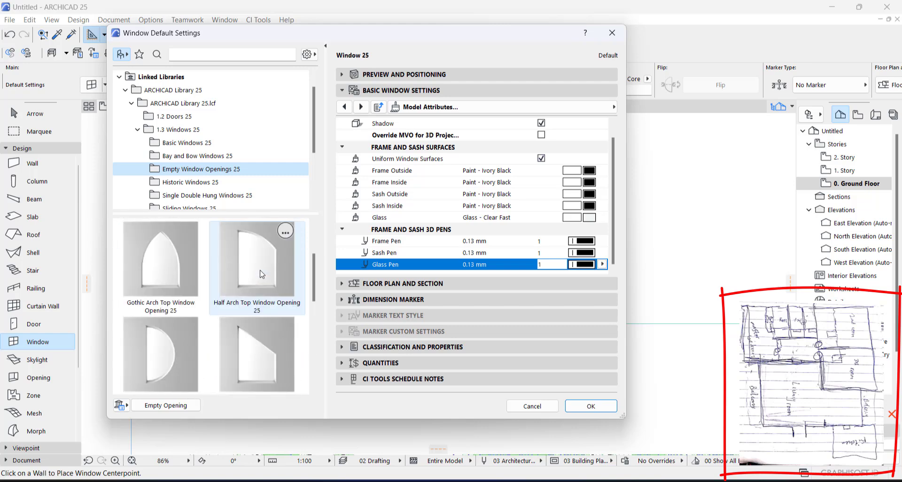
{"action": "scroll", "coordinate": [258, 287], "scroll_direction": "up", "scroll_amount": 1}
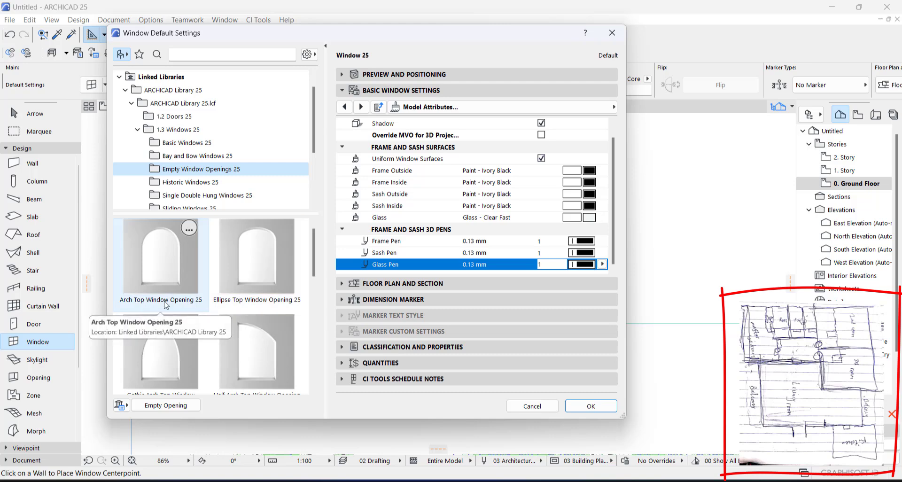
{"action": "scroll", "coordinate": [244, 306], "scroll_direction": "down", "scroll_amount": 5}
{"action": "scroll", "coordinate": [250, 315], "scroll_direction": "down", "scroll_amount": 2}
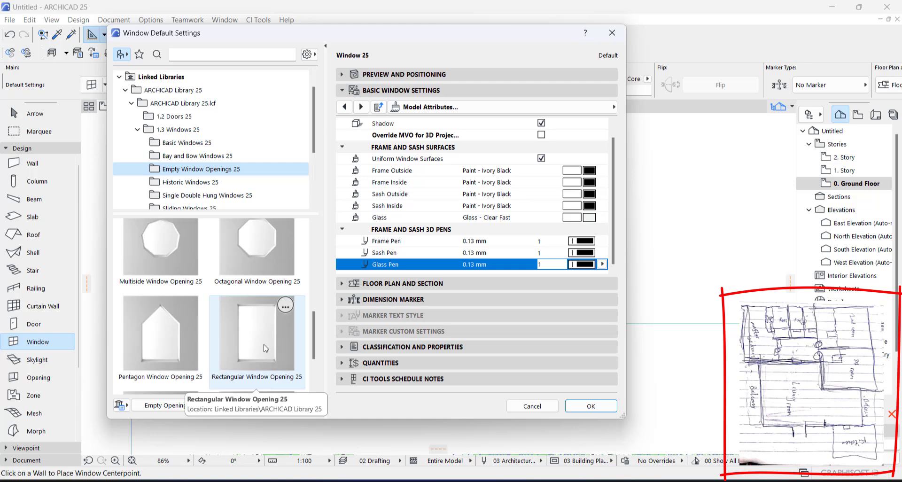
{"action": "left_click", "coordinate": [266, 336]}
Set the default rectangular window opening's sill height to 0 and its height to 2400 mm.
{"action": "left_click", "coordinate": [407, 76]}
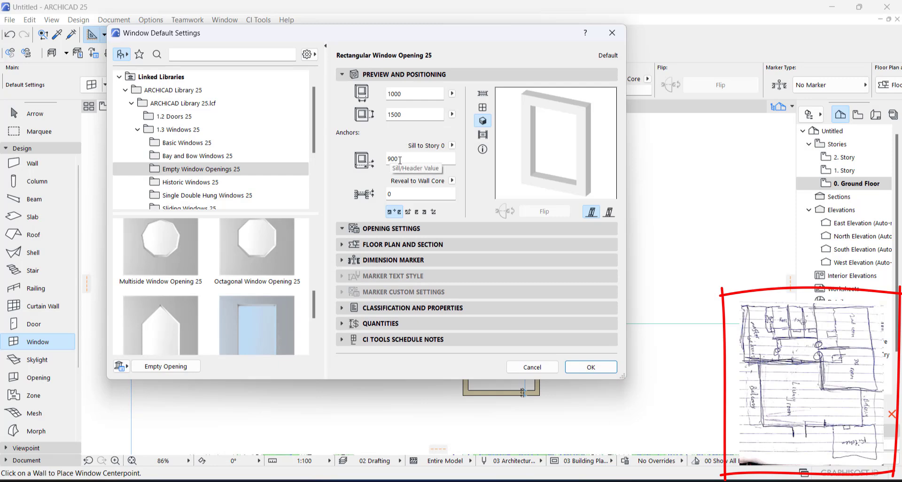
{"action": "left_click", "coordinate": [405, 159]}
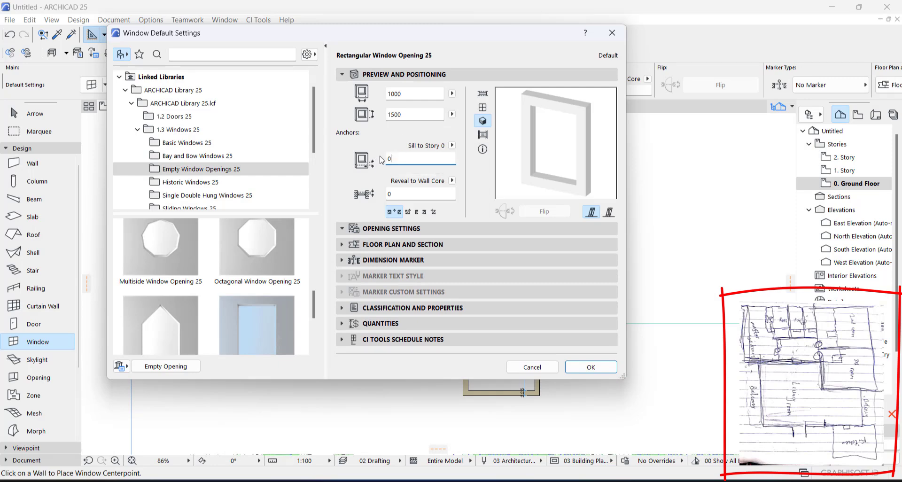
{"action": "left_click", "coordinate": [413, 113]}
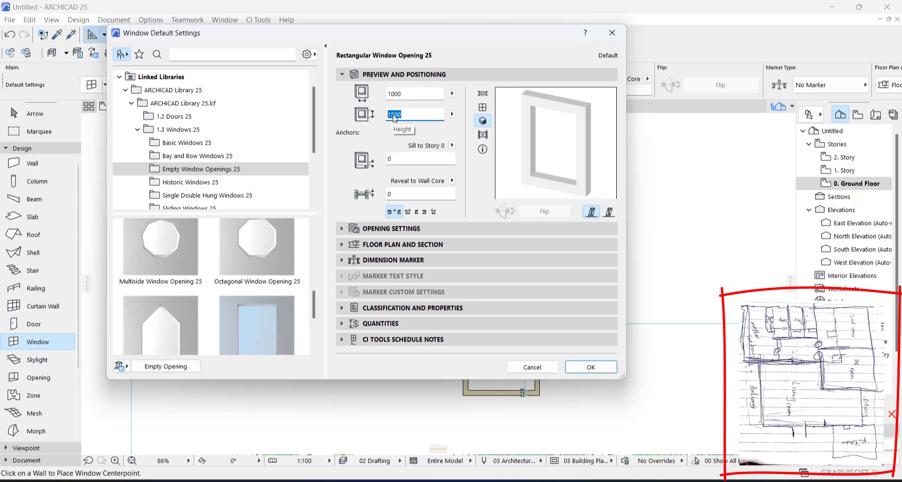
{"action": "type", "text": "24"}
{"action": "left_click", "coordinate": [418, 92]}
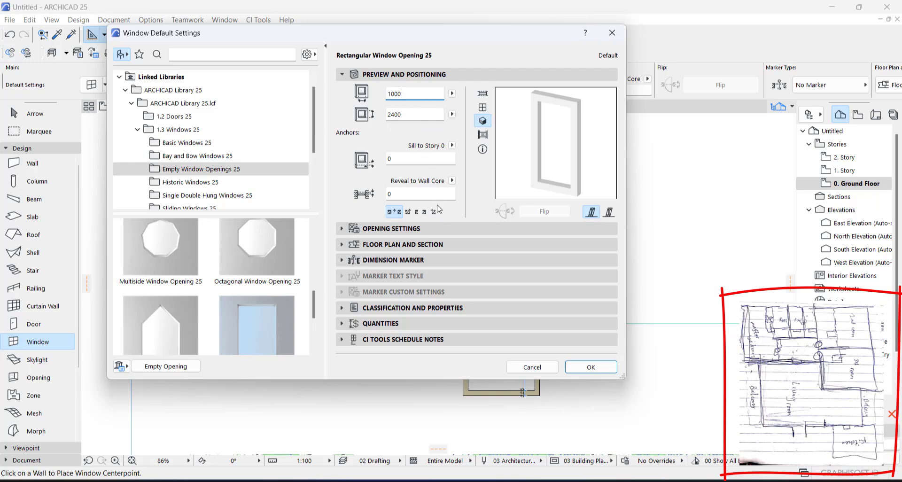
Review the opening's reveal, wall closure and masonry arch options, its floor plan display attributes and its dimension marker setting.
{"action": "left_click", "coordinate": [421, 231]}
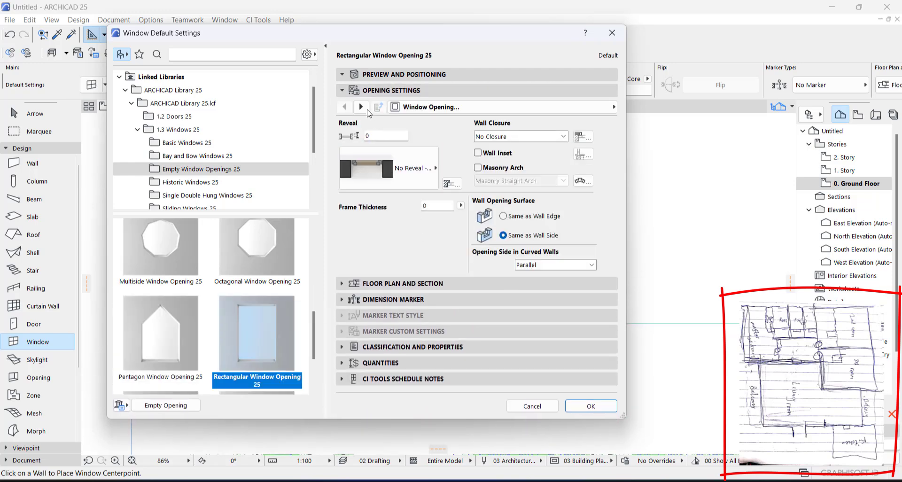
{"action": "left_click", "coordinate": [368, 110]}
{"action": "left_click", "coordinate": [368, 109]}
{"action": "left_click", "coordinate": [368, 109]}
{"action": "left_click", "coordinate": [368, 109]}
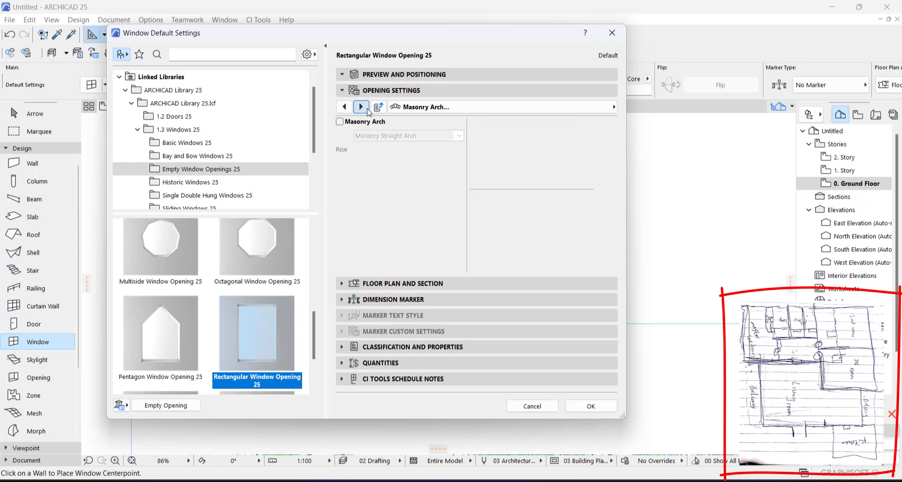
{"action": "left_click", "coordinate": [447, 282]}
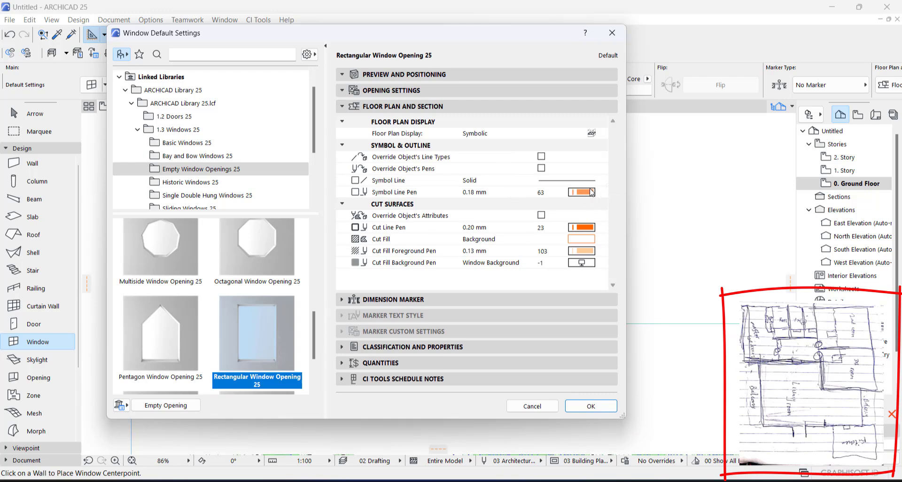
{"action": "left_click", "coordinate": [399, 302]}
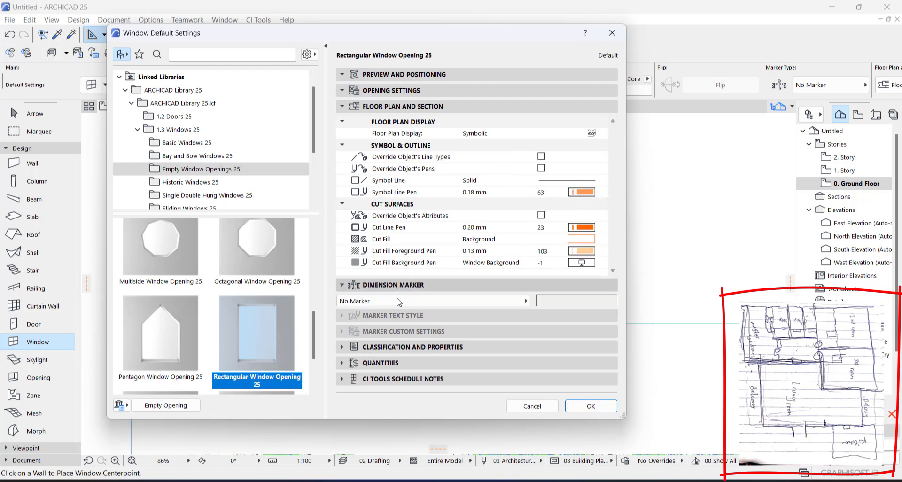
{"action": "left_click", "coordinate": [398, 256]}
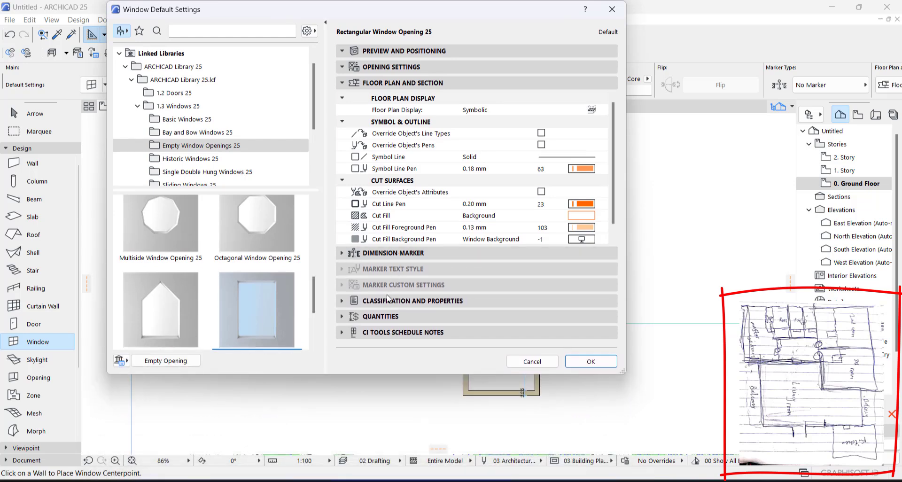
Set the opening's symbol line to Dashed, enable overriding the object's line types and pens, and accept the defaults.
{"action": "left_click", "coordinate": [552, 162]}
{"action": "left_click", "coordinate": [552, 162]}
{"action": "left_click", "coordinate": [553, 162]}
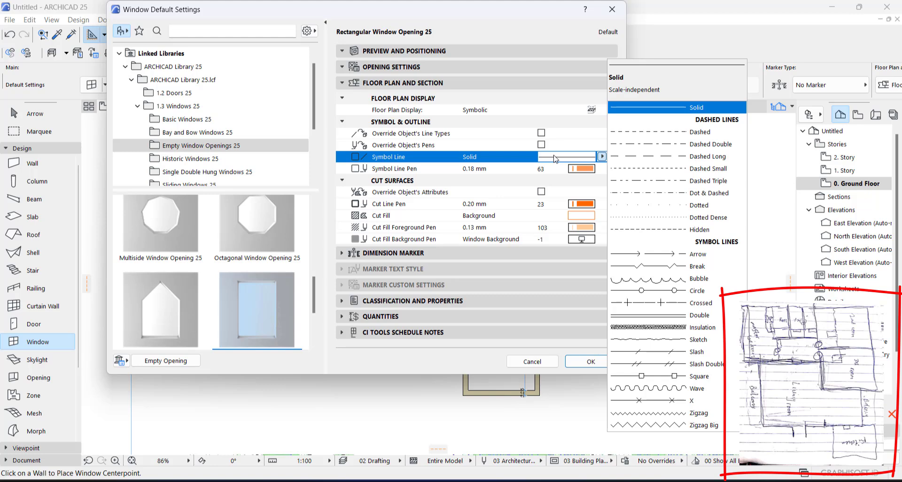
{"action": "key", "text": "Down"}
{"action": "key", "text": "Down"}
{"action": "key", "text": "Up"}
{"action": "key", "text": "Return"}
{"action": "left_click", "coordinate": [542, 145]}
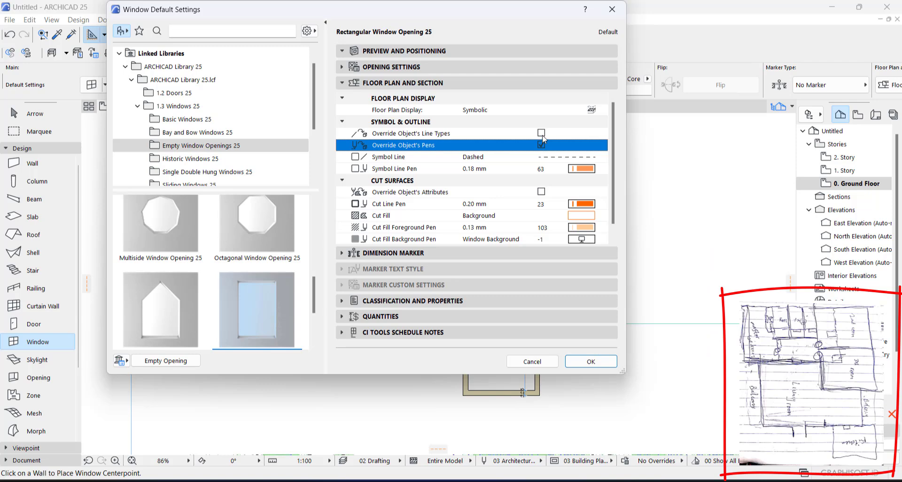
{"action": "left_click", "coordinate": [541, 134]}
{"action": "left_click", "coordinate": [591, 362]}
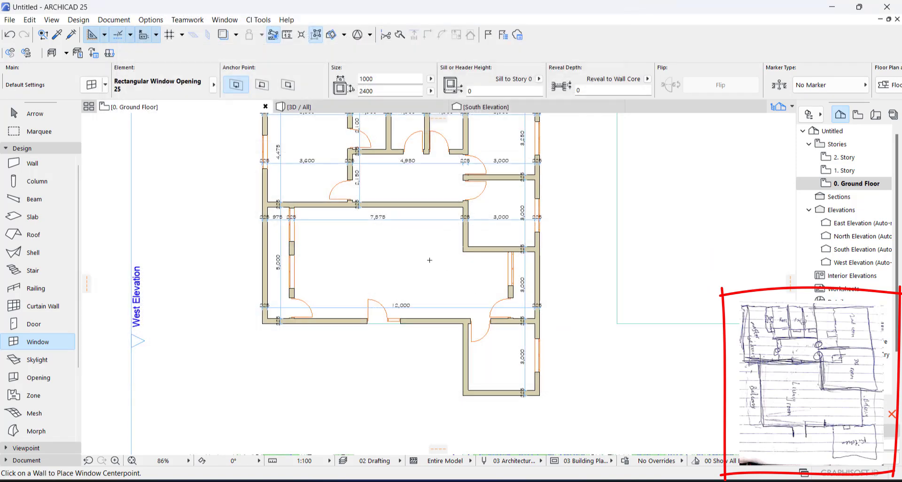
Place a 1000 × 2400 mm empty opening midway along the outer wall of the west balcony.
{"action": "scroll", "coordinate": [258, 241], "scroll_direction": "up", "scroll_amount": 3}
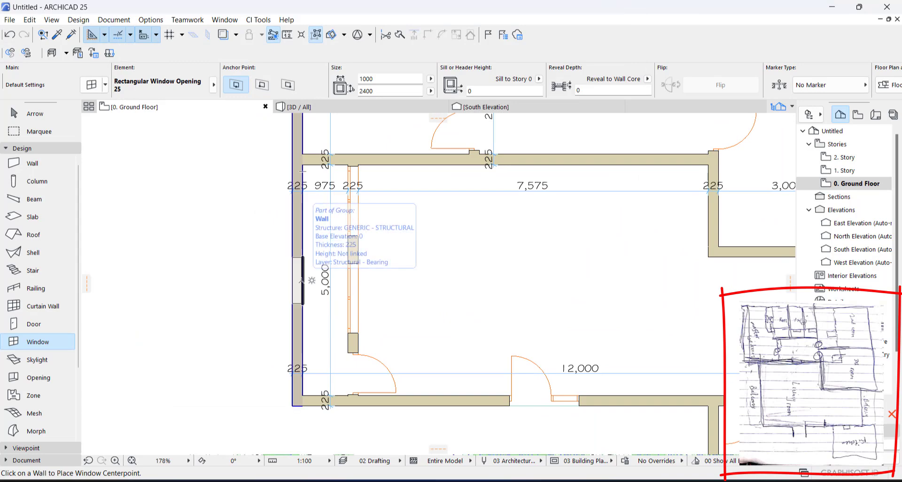
{"action": "left_click", "coordinate": [297, 281]}
{"action": "left_click", "coordinate": [255, 282]}
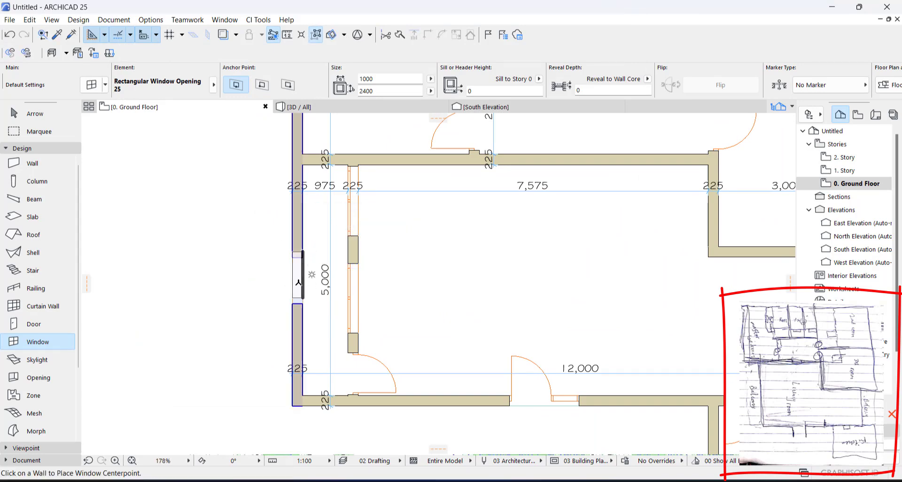
{"action": "key", "text": "Escape"}
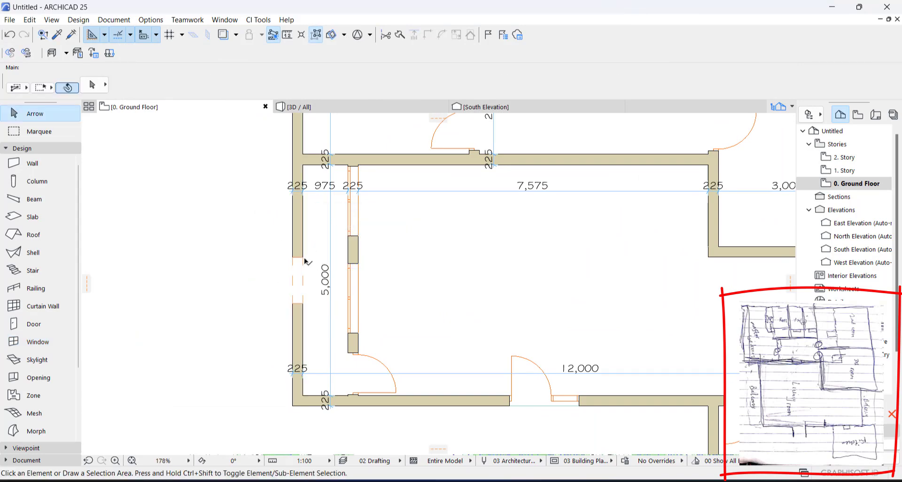
Stretch both ends of the west balcony's outer opening to the inner faces of the adjoining north and south walls.
{"action": "left_click", "coordinate": [303, 259]}
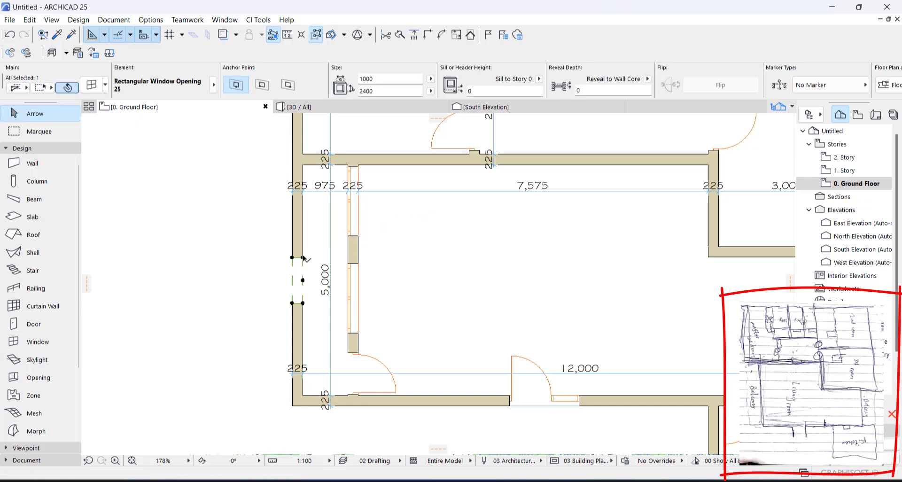
{"action": "left_click", "coordinate": [303, 259]}
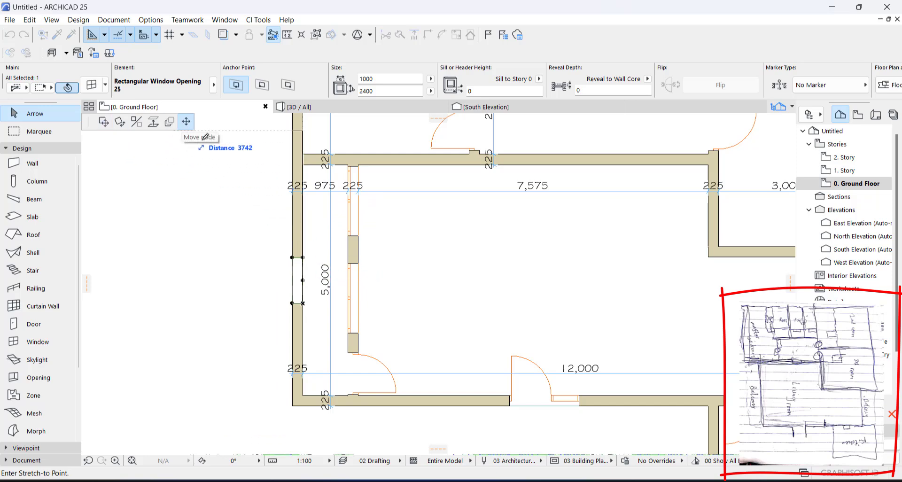
{"action": "left_click", "coordinate": [292, 165]}
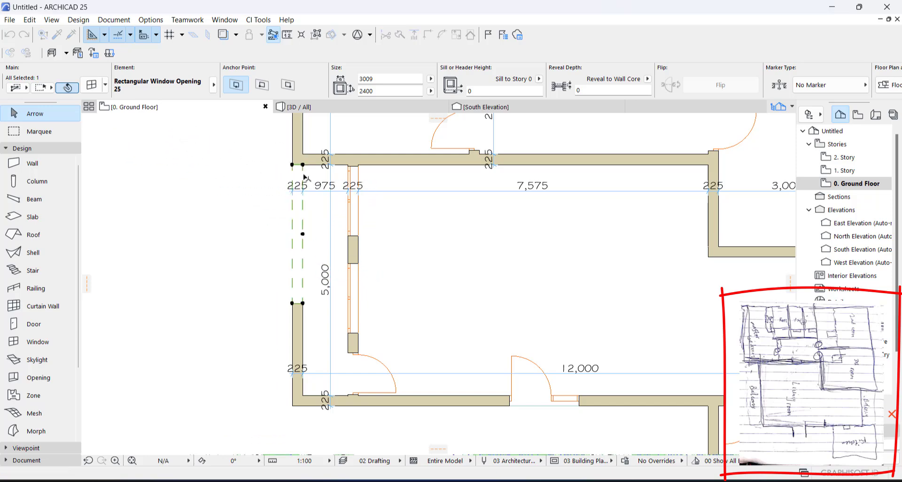
{"action": "left_click", "coordinate": [292, 396]}
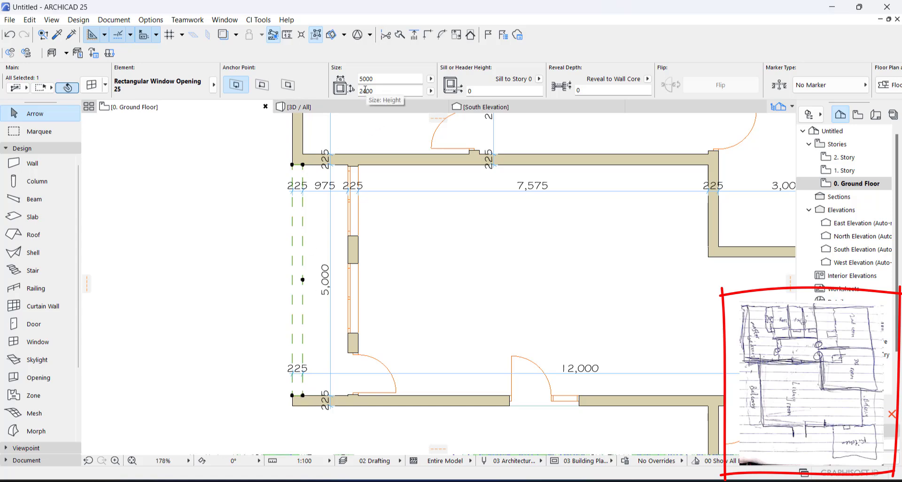
Set the west balcony's outer opening width to 4500 mm and deselect it.
{"action": "mouse_move", "coordinate": [366, 89]}
{"action": "left_mouse_down"}
{"action": "mouse_move", "coordinate": [378, 89]}
{"action": "mouse_move", "coordinate": [360, 84]}
{"action": "left_mouse_up"}
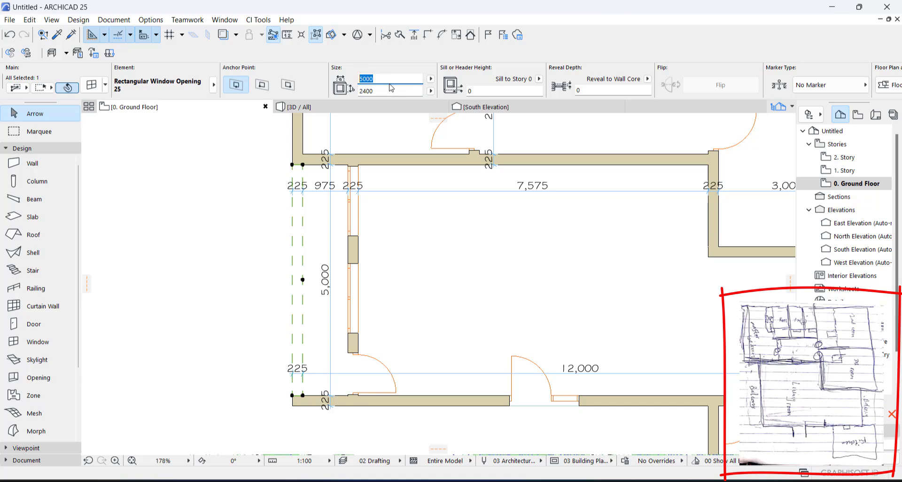
{"action": "type", "text": "45"}
{"action": "left_click", "coordinate": [380, 88]}
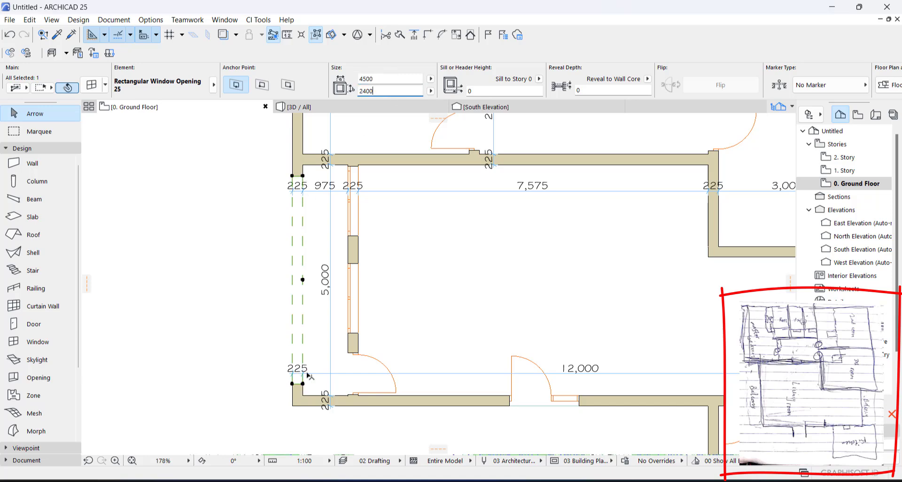
{"action": "scroll", "coordinate": [253, 332], "scroll_direction": "down", "scroll_amount": 3}
{"action": "left_click", "coordinate": [461, 298]}
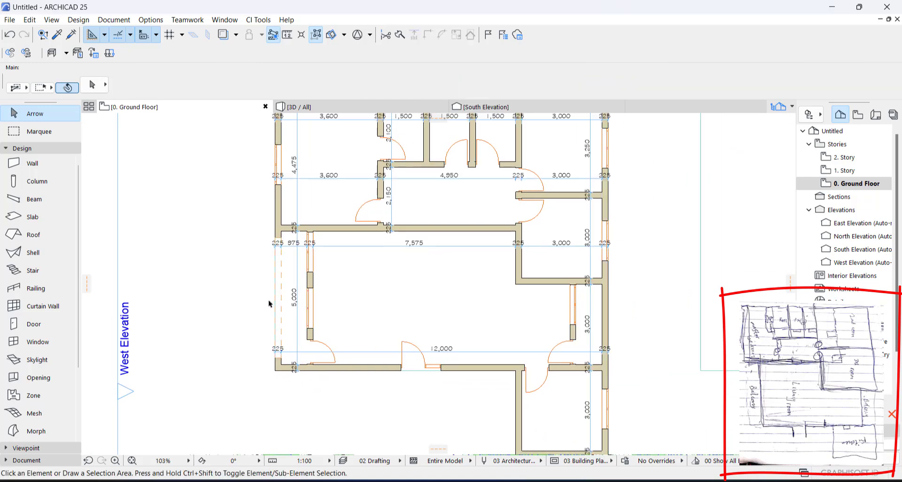
Place a matching 4500 × 2400 mm empty opening in the outer wall of the east balcony, using the west opening's settings.
{"action": "scroll", "coordinate": [272, 302], "scroll_direction": "up", "scroll_amount": 3}
{"action": "scroll", "coordinate": [279, 325], "scroll_direction": "up", "scroll_amount": 3}
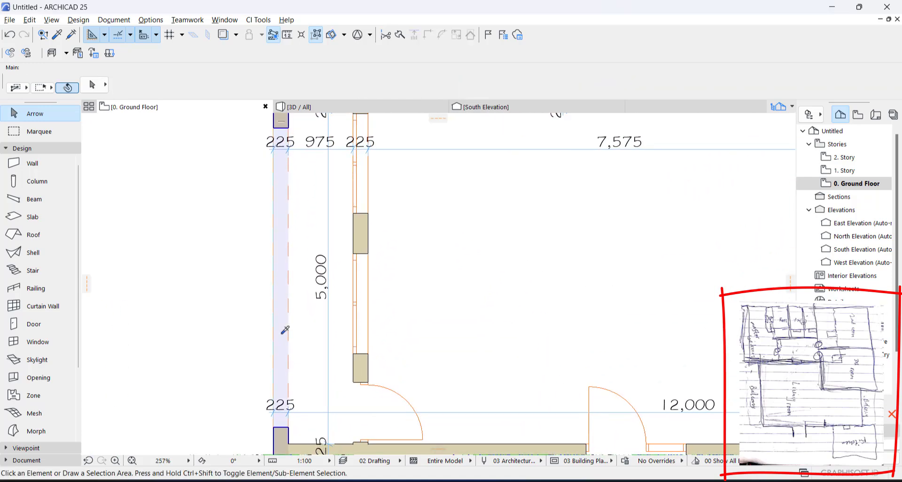
{"action": "left_click", "coordinate": [292, 424], "text": "alt"}
{"action": "scroll", "coordinate": [240, 373], "scroll_direction": "down", "scroll_amount": 5}
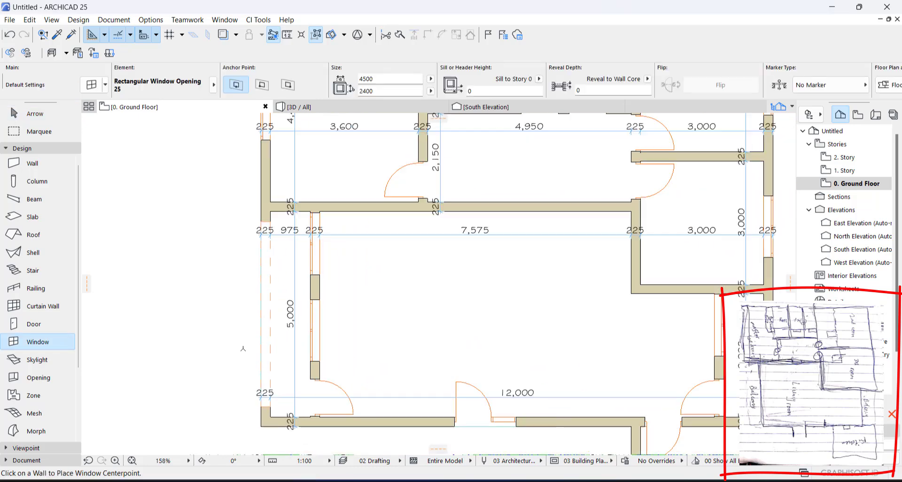
{"action": "middle_click_drag", "start_coordinate": [633, 359], "coordinate": [503, 349]}
{"action": "left_click", "coordinate": [520, 352]}
{"action": "left_click", "coordinate": [543, 351]}
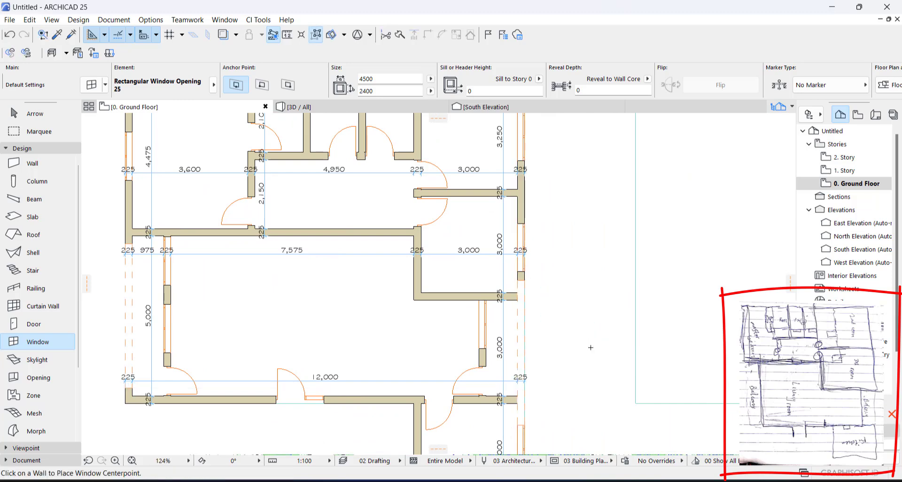
{"action": "scroll", "coordinate": [530, 416], "scroll_direction": "up", "scroll_amount": 4}
{"action": "key", "text": "Escape"}
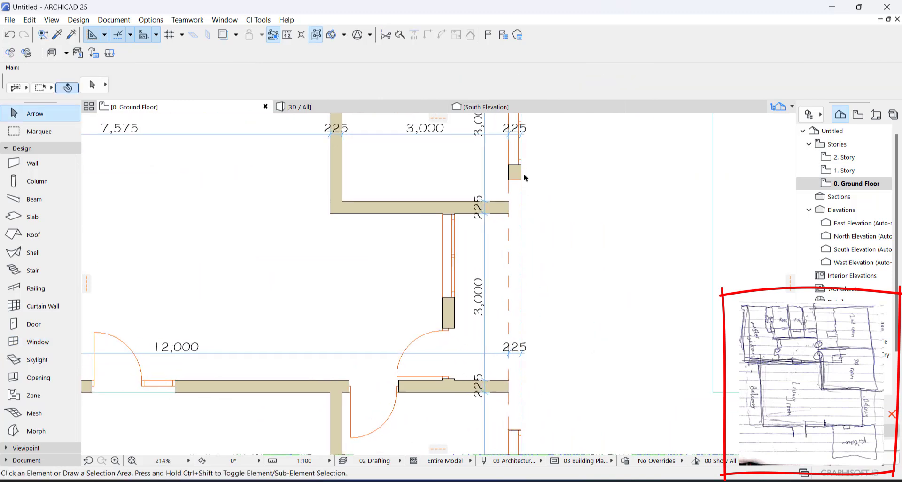
Shorten both ends of the east balcony's outer opening to the adjoining walls' inner faces, making it 3000 mm wide.
{"action": "left_click", "coordinate": [522, 181]}
{"action": "left_click", "coordinate": [522, 181]}
{"action": "left_click", "coordinate": [509, 214]}
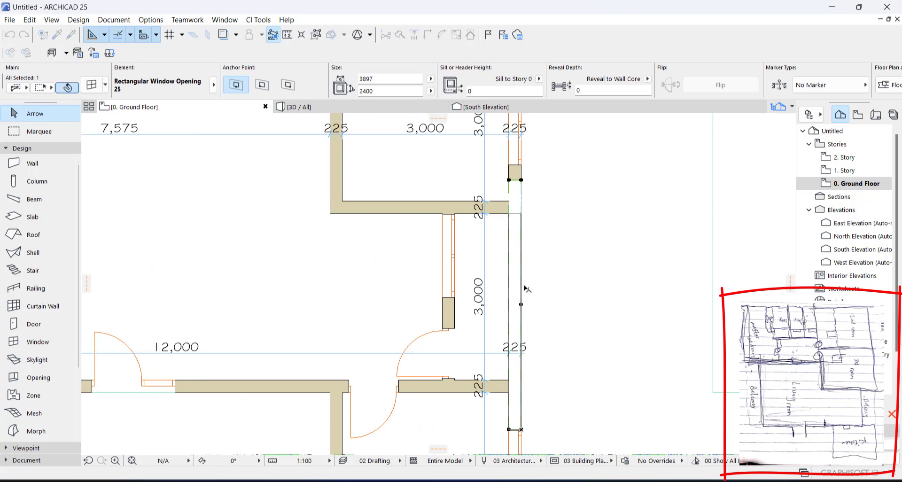
{"action": "left_click", "coordinate": [522, 429]}
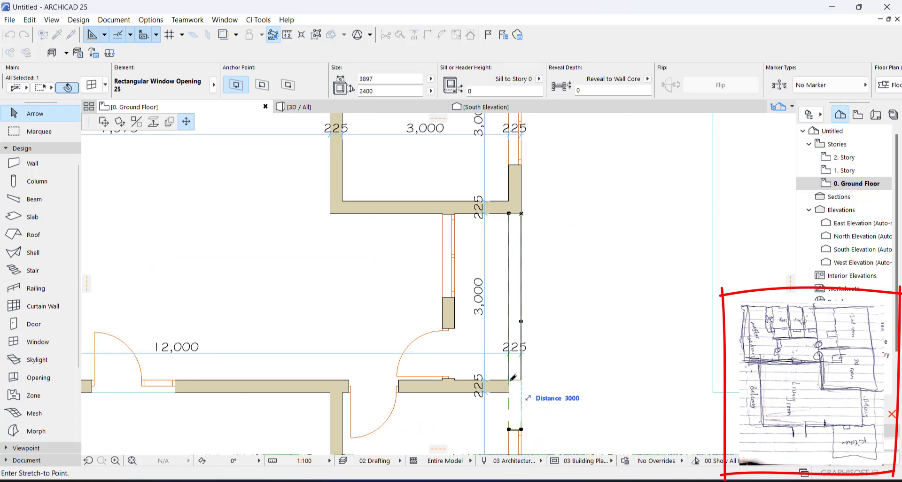
{"action": "left_click", "coordinate": [510, 380]}
{"action": "key", "text": "Escape"}
Place a 3000 × 2400 mm opening matching the east balcony's at the east end of the living room's north wall.
{"action": "scroll", "coordinate": [499, 312], "scroll_direction": "down", "scroll_amount": 2}
{"action": "middle_click_drag", "start_coordinate": [479, 303], "coordinate": [644, 360]}
{"action": "scroll", "coordinate": [645, 361], "scroll_direction": "up", "scroll_amount": 1}
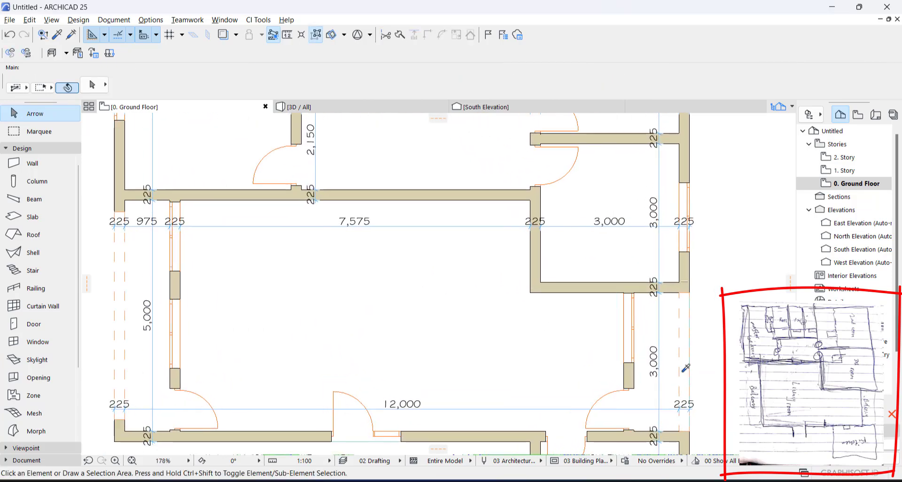
{"action": "left_click", "coordinate": [691, 295], "text": "alt"}
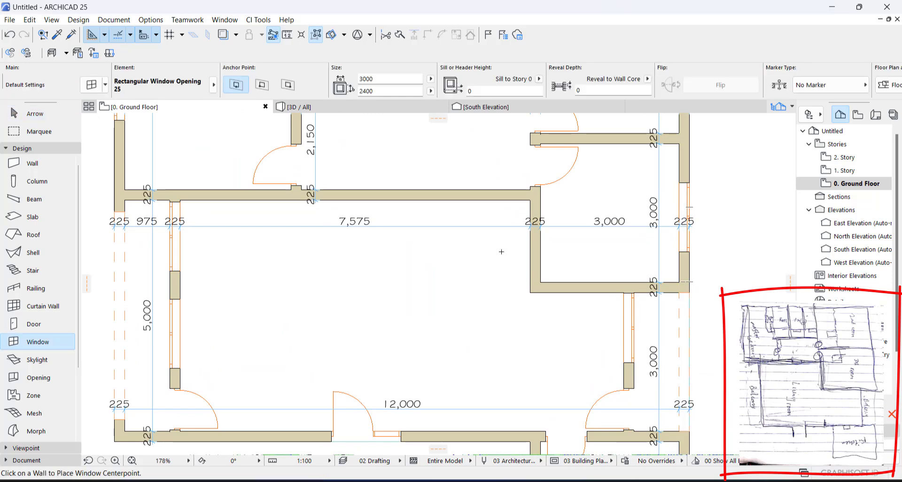
{"action": "scroll", "coordinate": [499, 250], "scroll_direction": "down", "scroll_amount": 1}
{"action": "middle_click_drag", "start_coordinate": [481, 252], "coordinate": [477, 314]}
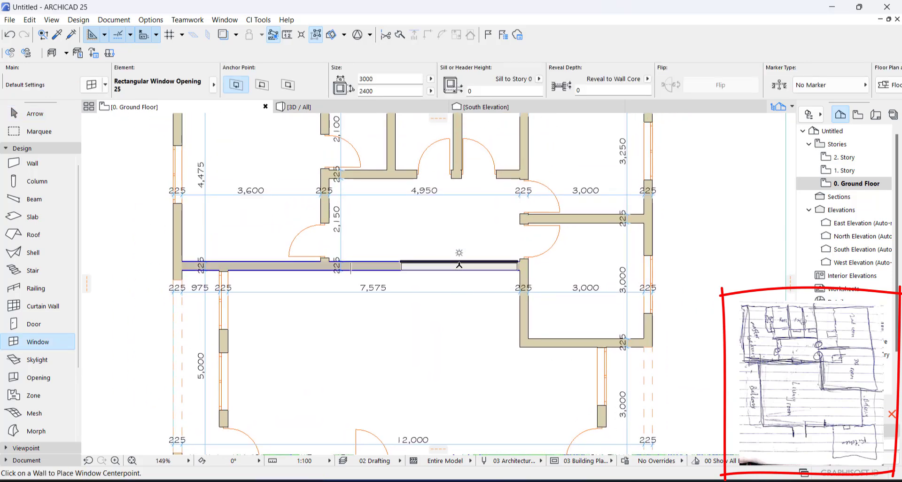
{"action": "left_click", "coordinate": [459, 265]}
{"action": "left_click", "coordinate": [457, 219]}
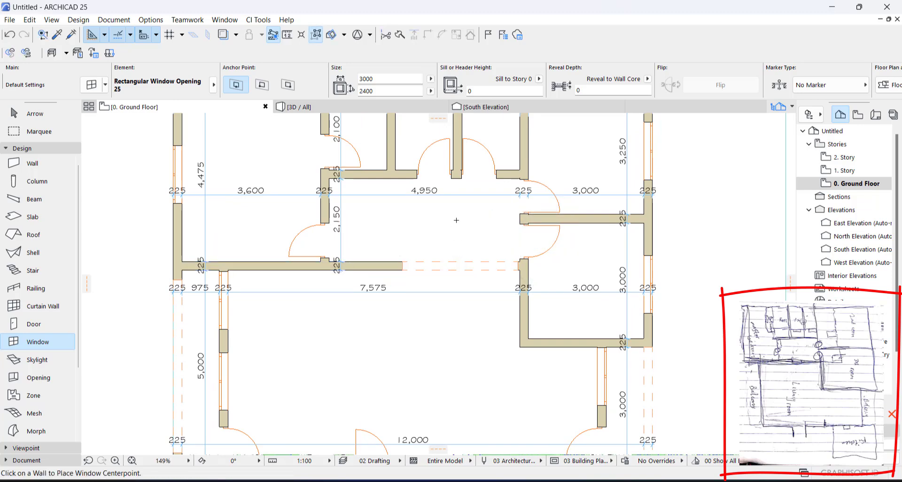
{"action": "key", "text": "Escape"}
Set the width of the opening between the living room and the corridor to 2400 mm.
{"action": "scroll", "coordinate": [398, 275], "scroll_direction": "up", "scroll_amount": 2}
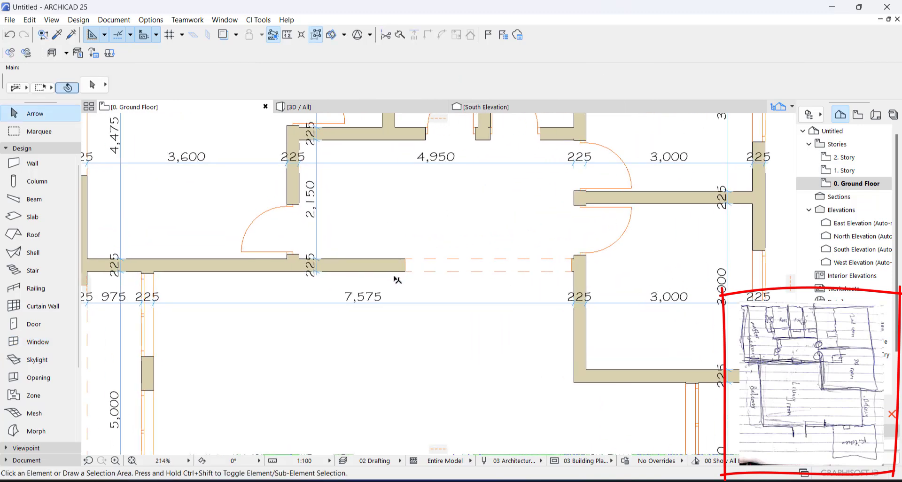
{"action": "left_click", "coordinate": [421, 266]}
{"action": "key", "text": "Escape"}
{"action": "left_click", "coordinate": [408, 259]}
{"action": "double_click", "coordinate": [369, 79]}
{"action": "type", "text": "2400"}
{"action": "left_click", "coordinate": [377, 92]}
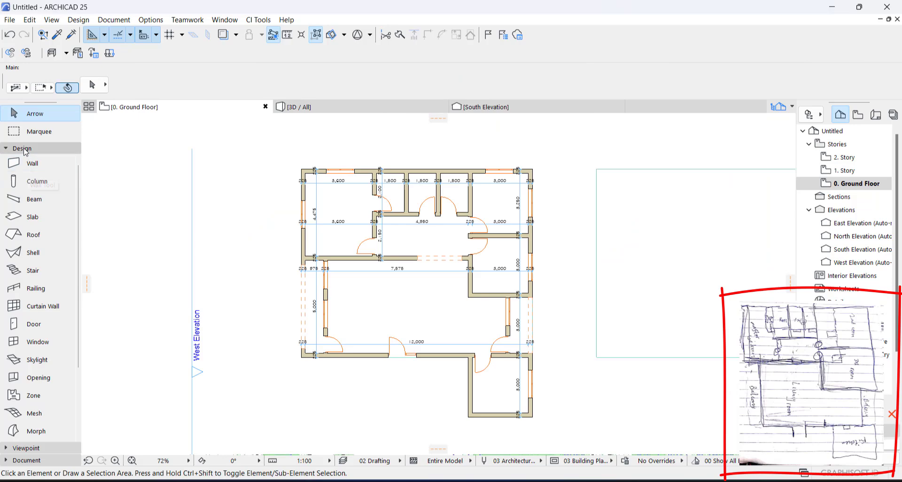
Set the default text style to the Stylus BT font with a 2 mm text height.
{"action": "left_click", "coordinate": [24, 149]}
{"action": "left_click", "coordinate": [25, 174]}
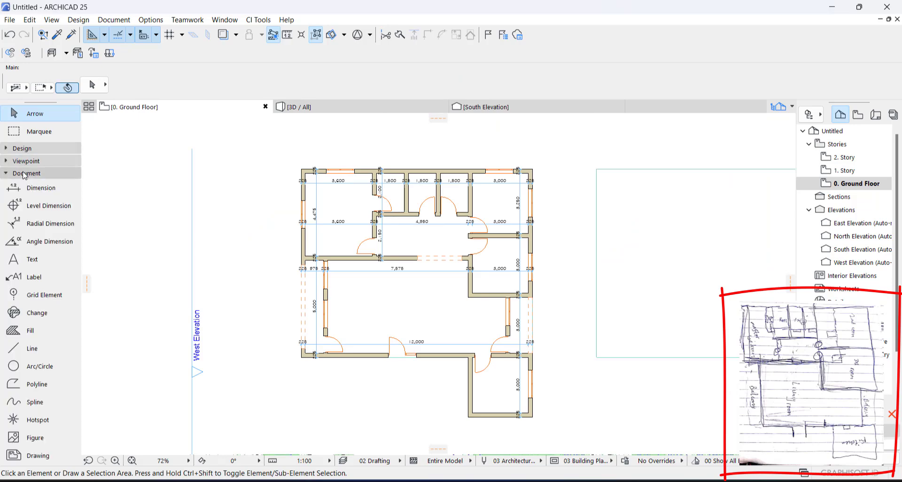
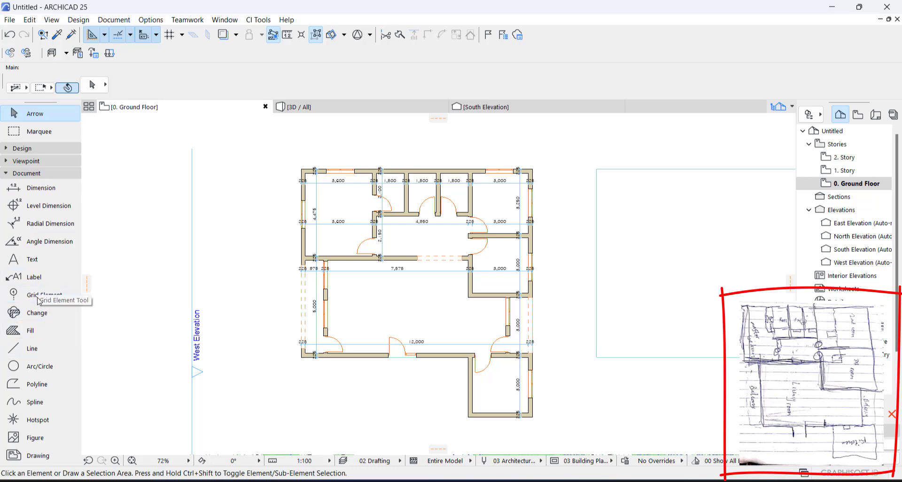
{"action": "left_click", "coordinate": [33, 261]}
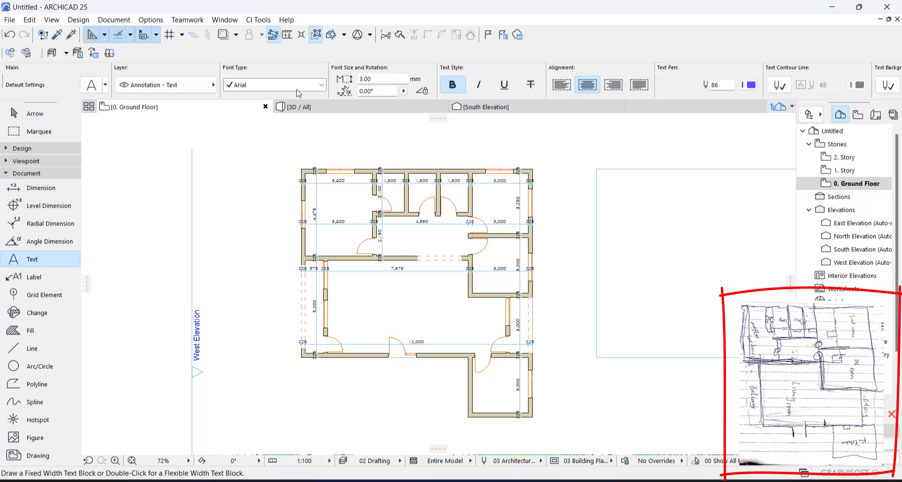
{"action": "left_click", "coordinate": [91, 85]}
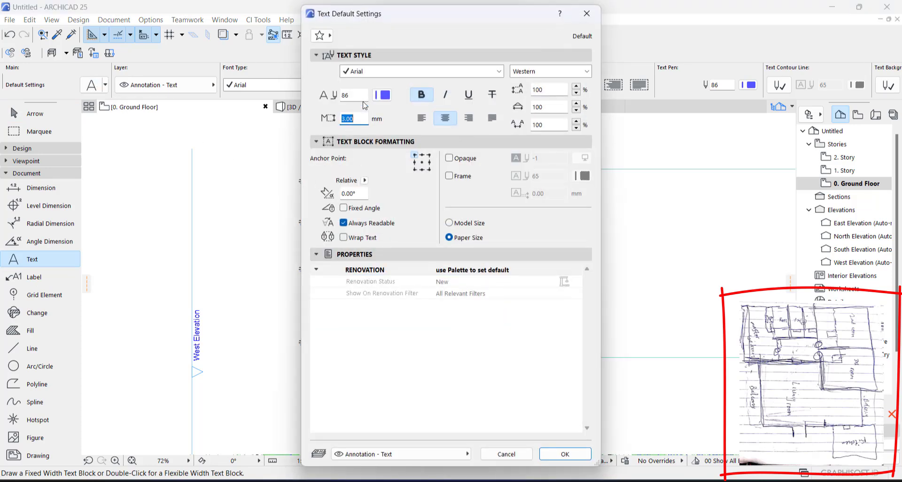
{"action": "left_click", "coordinate": [366, 71]}
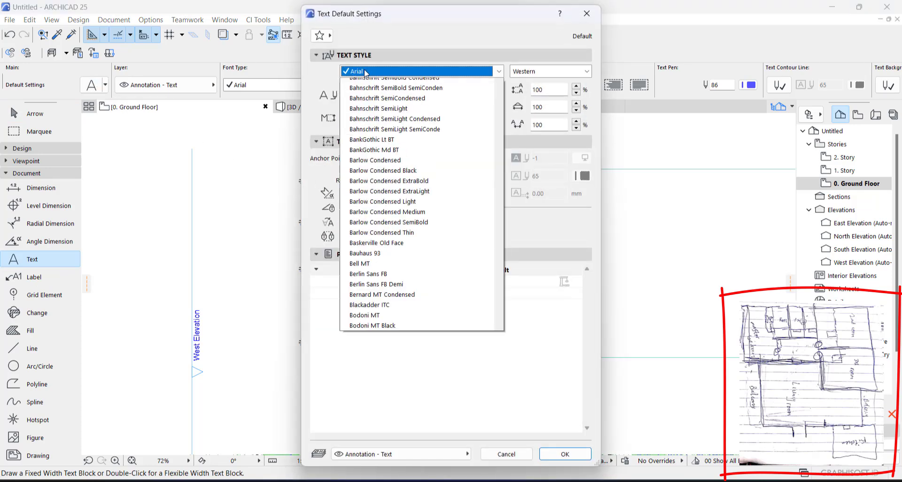
{"action": "left_click_drag", "start_coordinate": [500, 123], "coordinate": [501, 85]}
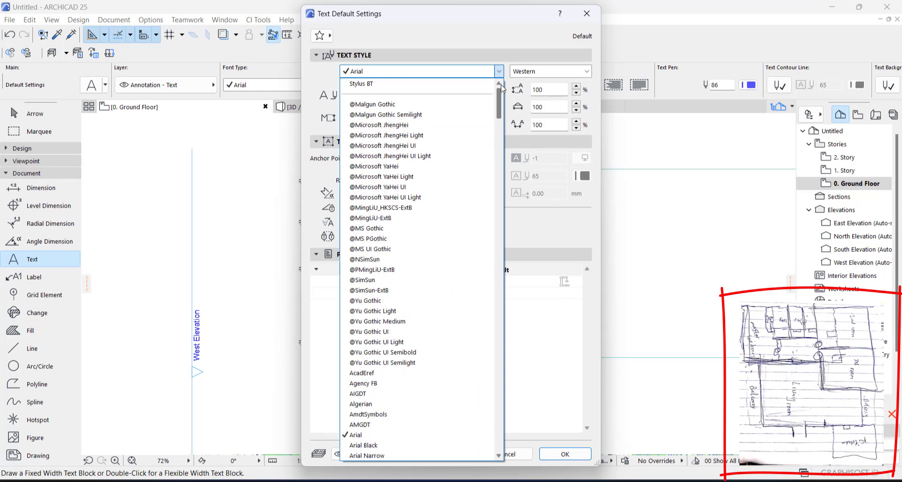
{"action": "left_click", "coordinate": [392, 84]}
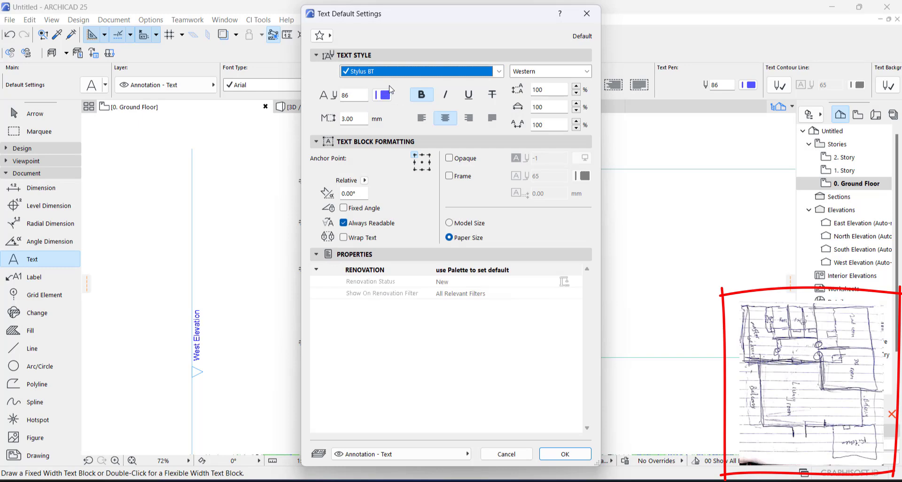
{"action": "left_click", "coordinate": [417, 98]}
{"action": "left_click", "coordinate": [356, 117]}
{"action": "type", "text": "2.00"}
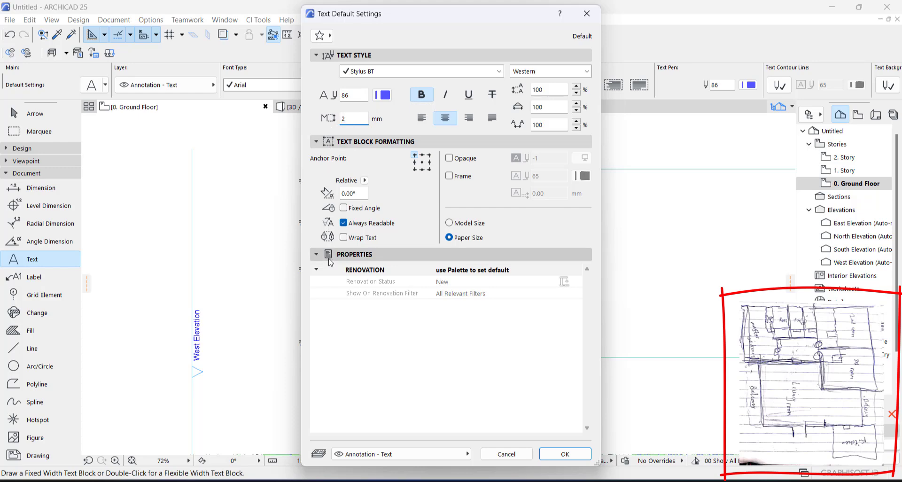
{"action": "left_click", "coordinate": [556, 456]}
Add the room label MASTER'S BEDROOM as a text block in the northwest room, above the 3,600 dimension.
{"action": "scroll", "coordinate": [343, 212], "scroll_direction": "up", "scroll_amount": 5}
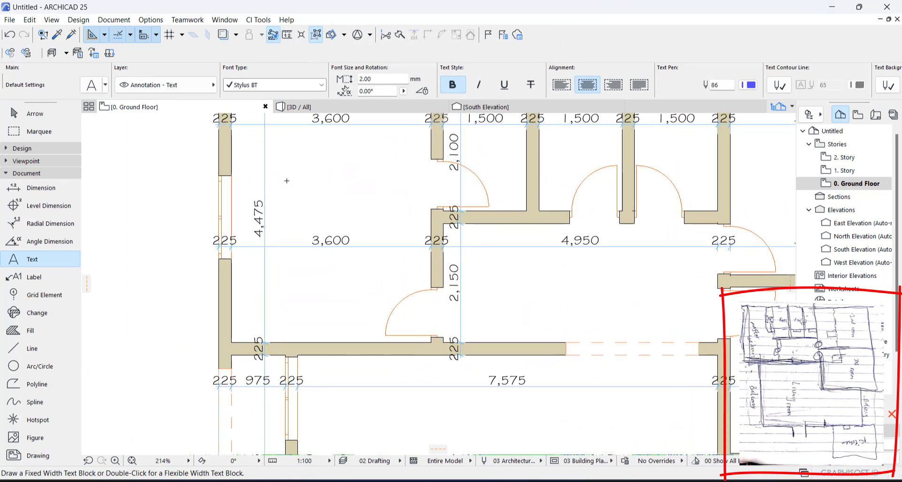
{"action": "left_click", "coordinate": [286, 181]}
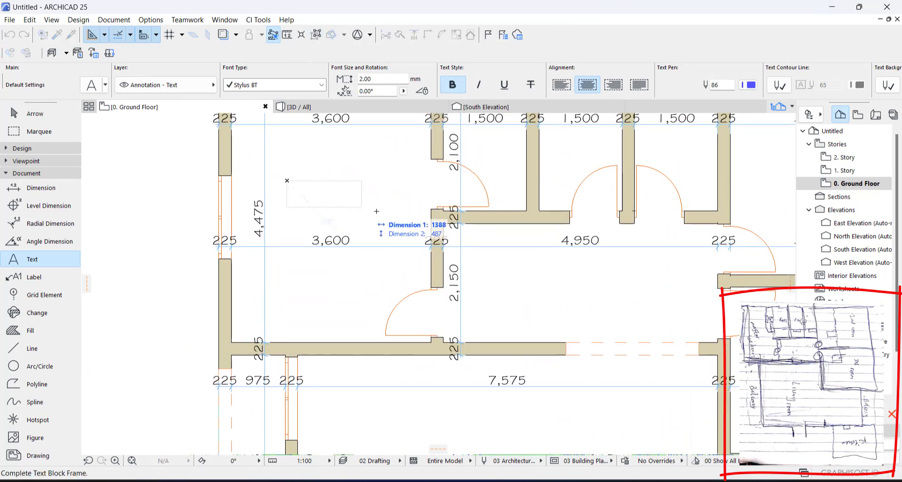
{"action": "left_click", "coordinate": [395, 214]}
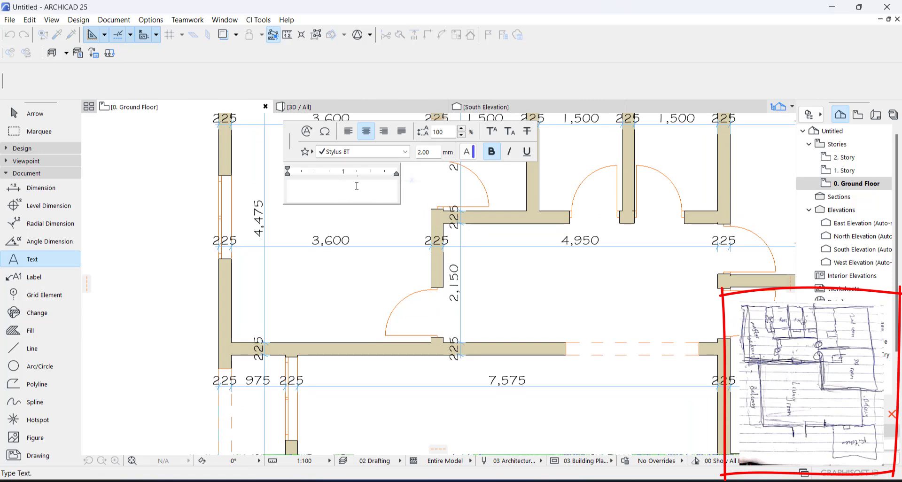
{"action": "type", "text": "MASTER'S BEDOOR"}
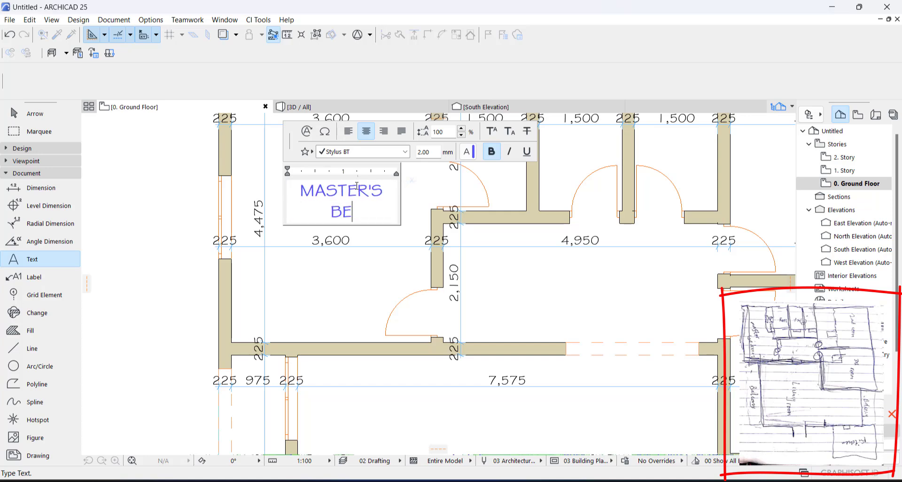
{"action": "key", "text": "BackSpace"}
{"action": "key", "text": "BackSpace"}
{"action": "key", "text": "BackSpace"}
{"action": "type", "text": "ROOM"}
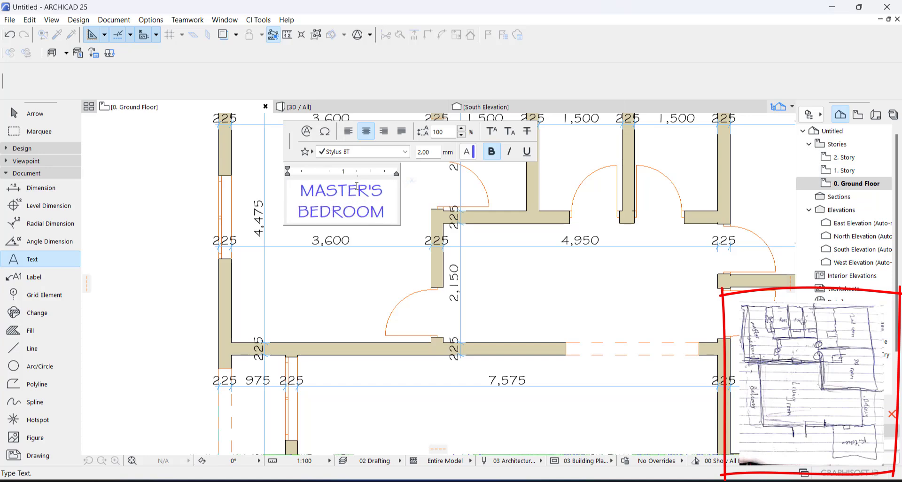
{"action": "left_click", "coordinate": [413, 318]}
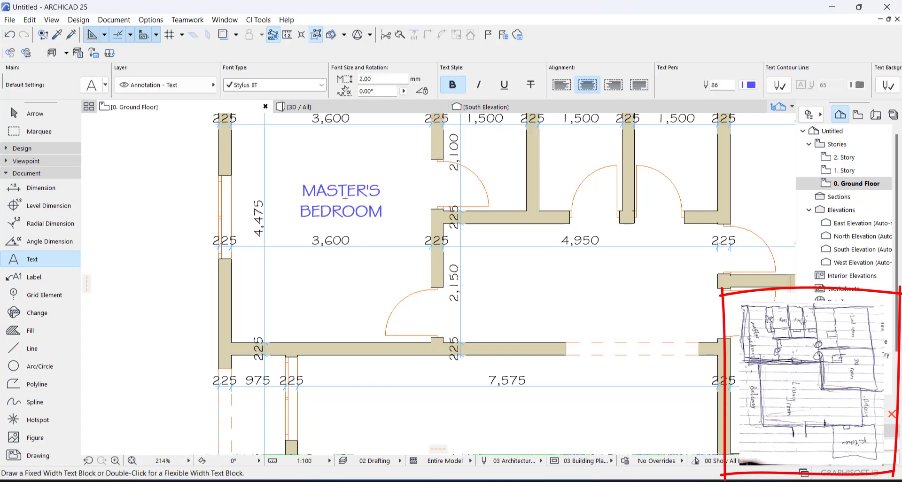
{"action": "key", "text": "Escape"}
Change the MASTER'S BEDROOM label's text pen to black pen 1.
{"action": "scroll", "coordinate": [338, 210], "scroll_direction": "down", "scroll_amount": 3}
{"action": "left_click", "coordinate": [338, 209]}
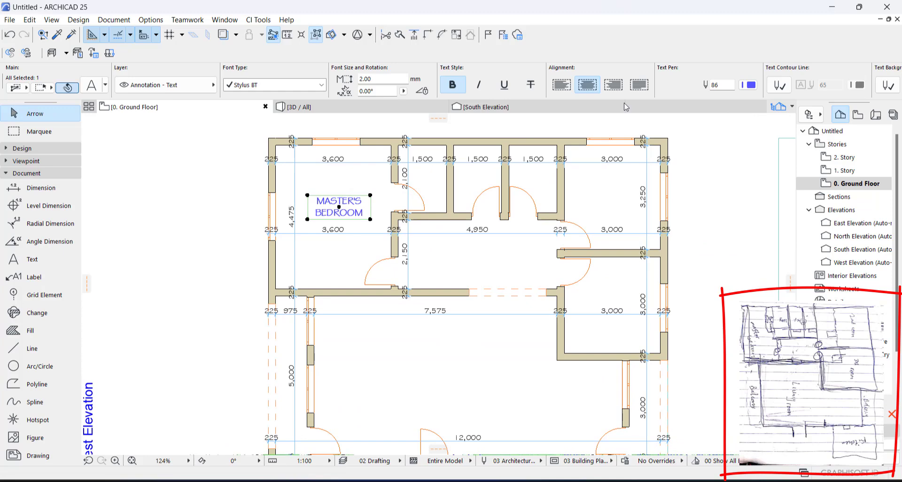
{"action": "left_click", "coordinate": [749, 85]}
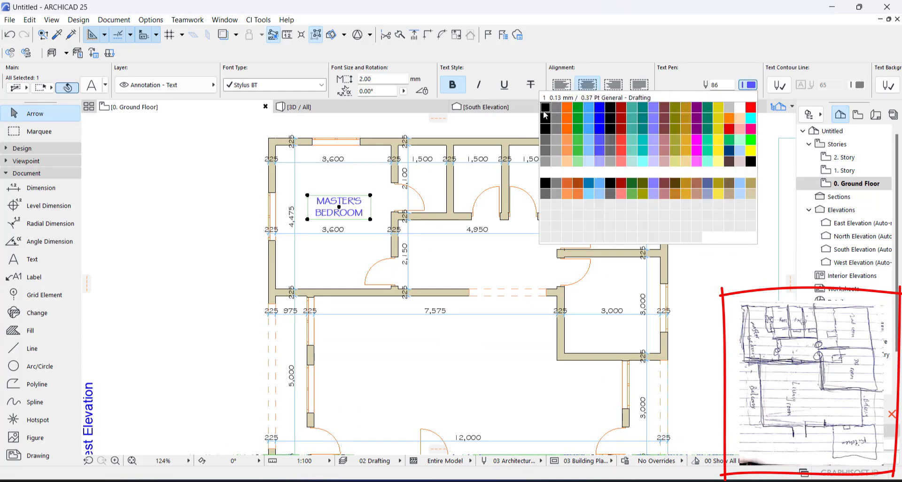
{"action": "left_click", "coordinate": [544, 111]}
{"action": "key", "text": "Escape"}
Place a copy of the MASTER'S BEDROOM label in the northeast bedroom.
{"action": "left_click", "coordinate": [342, 210]}
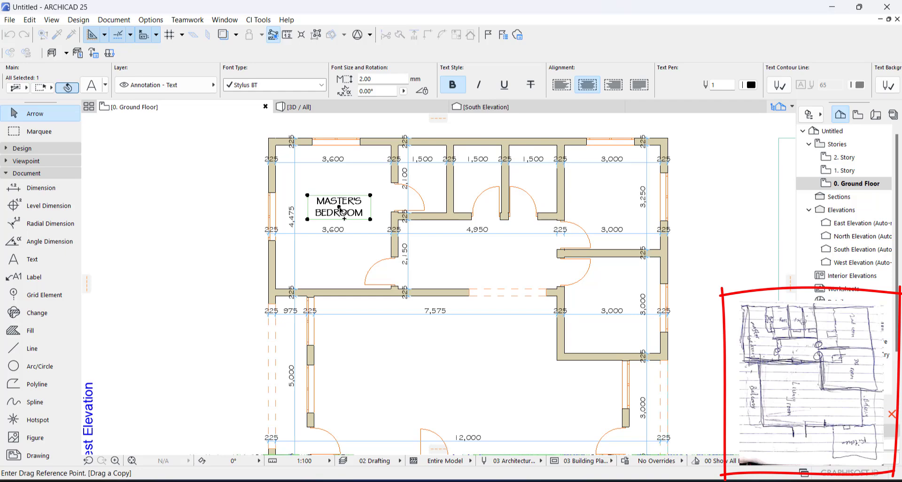
{"action": "middle_click_drag", "start_coordinate": [346, 210], "coordinate": [292, 298]}
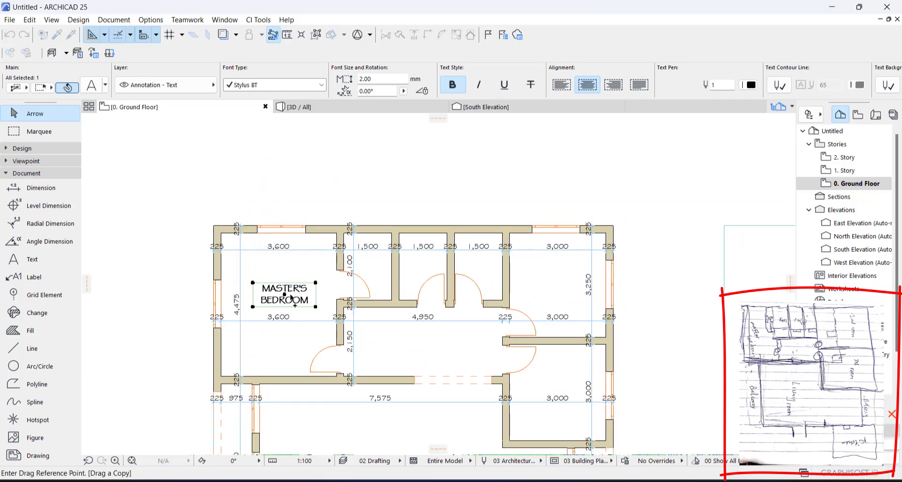
{"action": "left_click", "coordinate": [285, 295]}
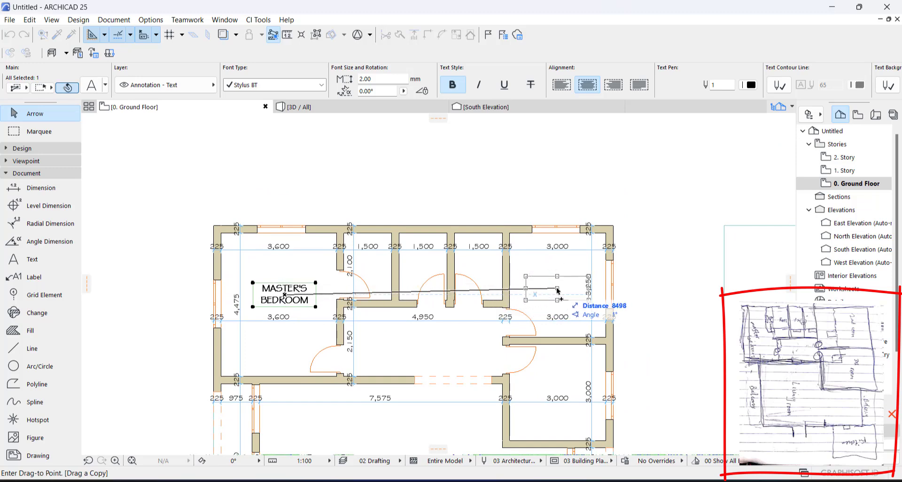
{"action": "key", "text": "Escape"}
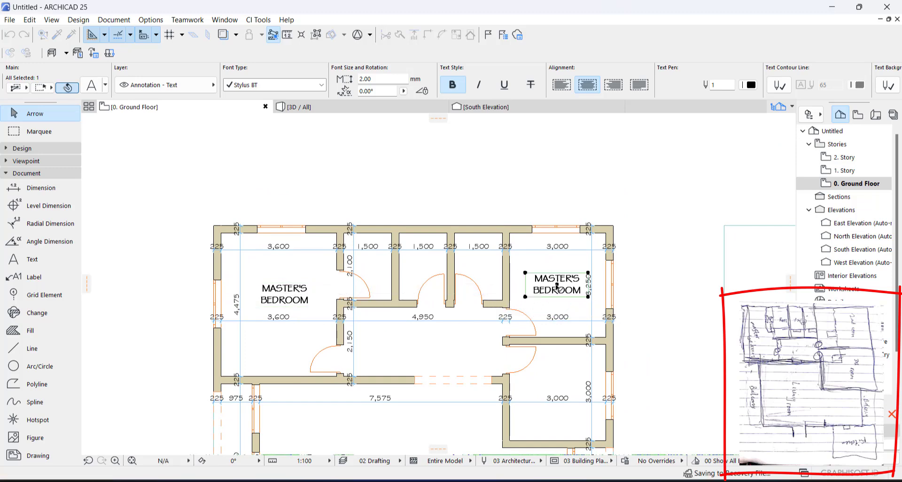
{"action": "left_click", "coordinate": [557, 287]}
Change the northeast bedroom's label text to BEDROOM 1 on a single line.
{"action": "scroll", "coordinate": [570, 286], "scroll_direction": "up", "scroll_amount": 3}
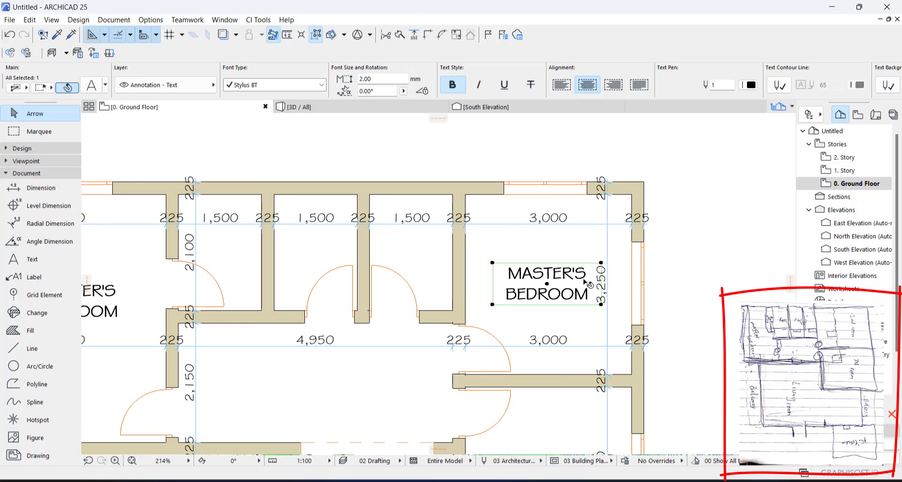
{"action": "double_click", "coordinate": [585, 283]}
{"action": "left_click_drag", "start_coordinate": [591, 273], "coordinate": [466, 277]}
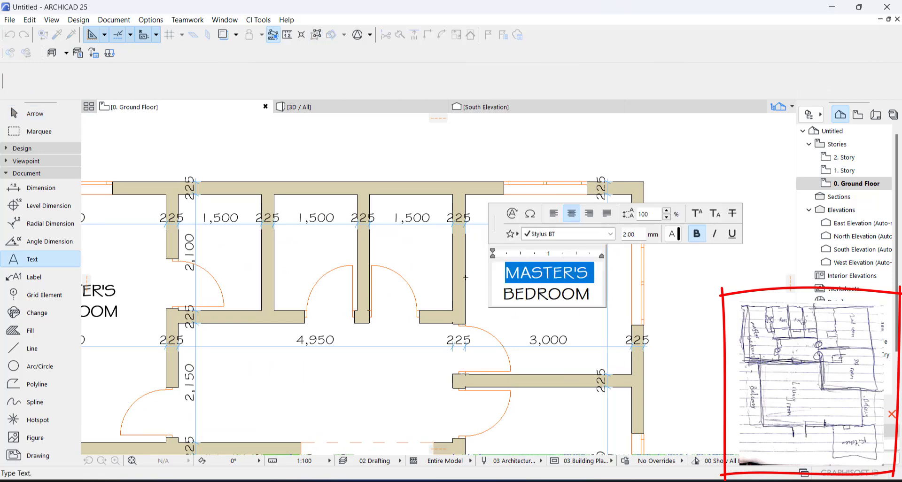
{"action": "key", "text": "Delete"}
{"action": "key", "text": "Delete"}
{"action": "type", "text": "1"}
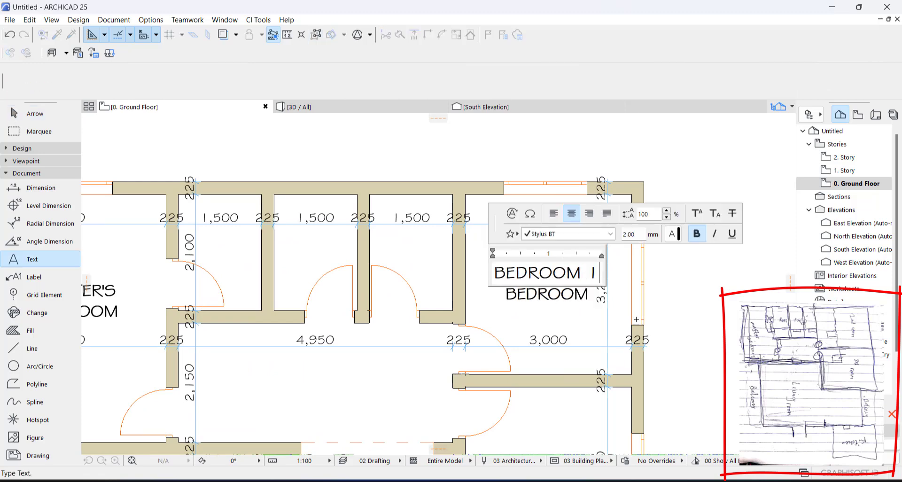
{"action": "key", "text": "Escape"}
Copy the BEDROOM 1 label into the bedroom directly south of it and change the copy to BEDROOM 2.
{"action": "scroll", "coordinate": [545, 295], "scroll_direction": "down", "scroll_amount": 3}
{"action": "key", "text": "ctrl+shift+d"}
{"action": "left_click", "coordinate": [545, 283]}
{"action": "left_click", "coordinate": [548, 390]}
{"action": "scroll", "coordinate": [563, 390], "scroll_direction": "up", "scroll_amount": 3}
{"action": "scroll", "coordinate": [562, 390], "scroll_direction": "up", "scroll_amount": 2}
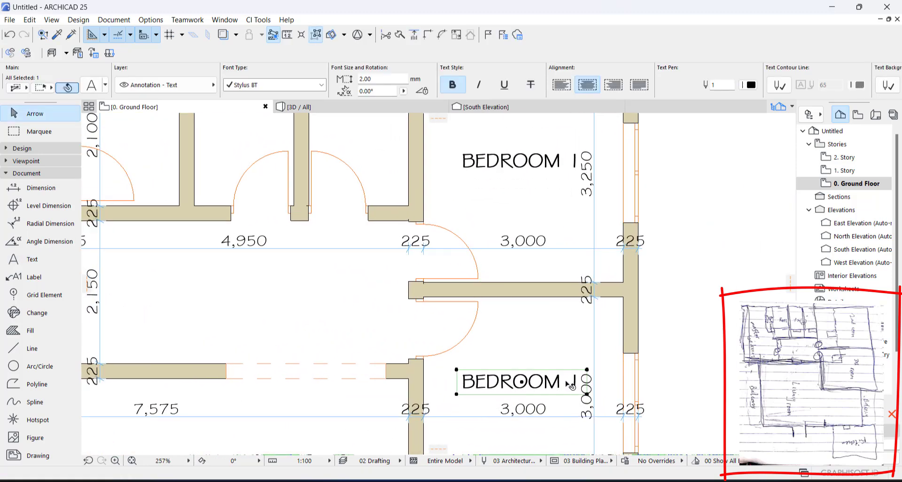
{"action": "double_click", "coordinate": [561, 385]}
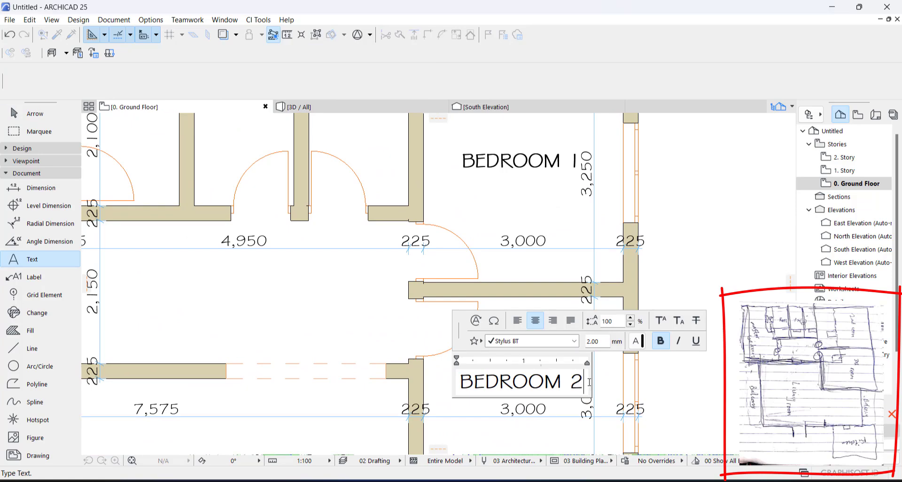
{"action": "type", "text": "2"}
{"action": "left_click", "coordinate": [663, 380]}
Copy the BEDROOM 2 label into the small room beside the master's bedroom and change its text to TOI/BTH.
{"action": "scroll", "coordinate": [631, 368], "scroll_direction": "down", "scroll_amount": 5}
{"action": "left_click", "coordinate": [586, 374]}
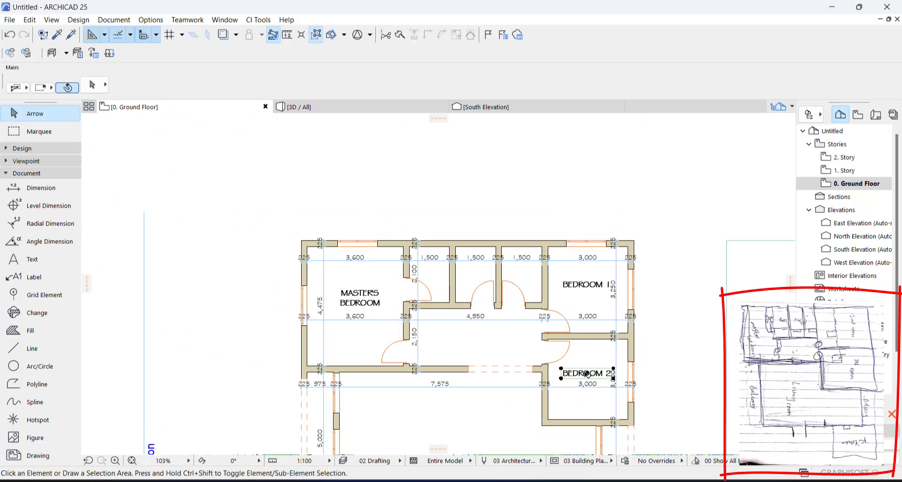
{"action": "key", "text": "ctrl+shift+d"}
{"action": "left_click", "coordinate": [586, 374]}
{"action": "scroll", "coordinate": [448, 284], "scroll_direction": "up", "scroll_amount": 5}
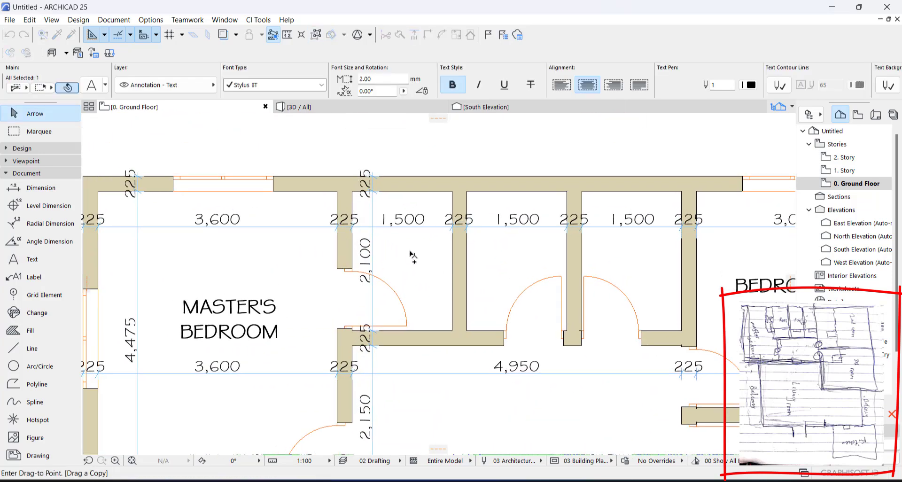
{"action": "left_click", "coordinate": [413, 256]}
{"action": "double_click", "coordinate": [408, 255]}
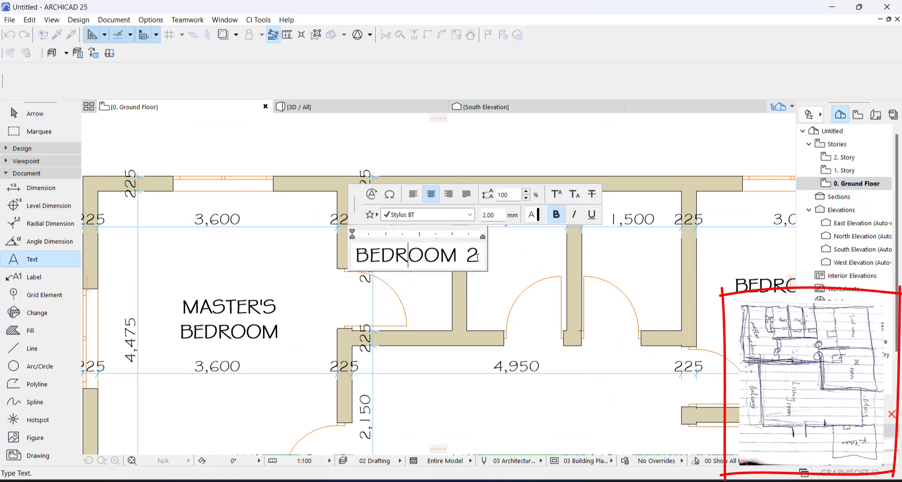
{"action": "key", "text": "ctrl+a"}
{"action": "type", "text": "TOI"}
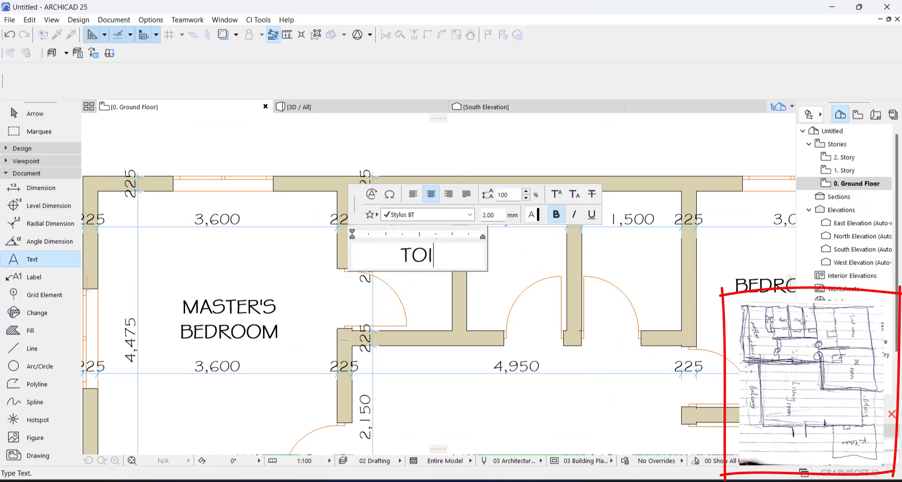
{"action": "type", "text": "/BTH"}
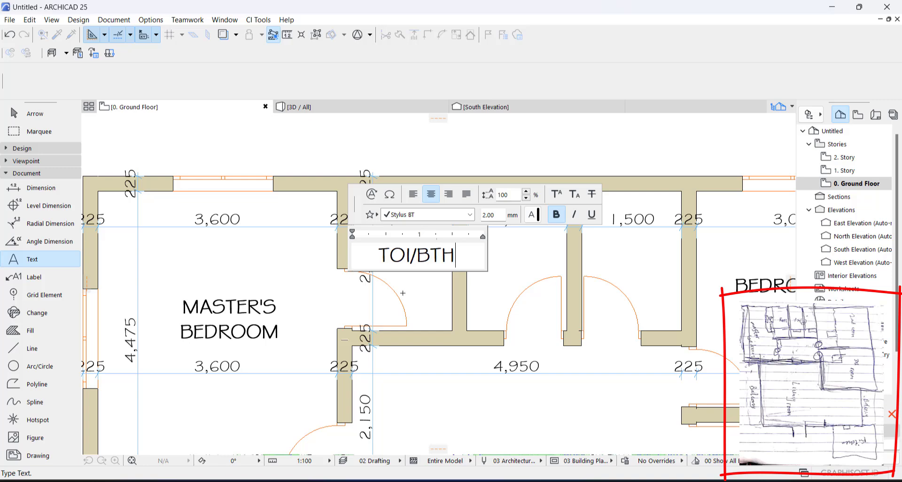
{"action": "left_click", "coordinate": [478, 297]}
Move the TOI/BTH label slightly west within the master's toilet.
{"action": "left_click", "coordinate": [417, 256]}
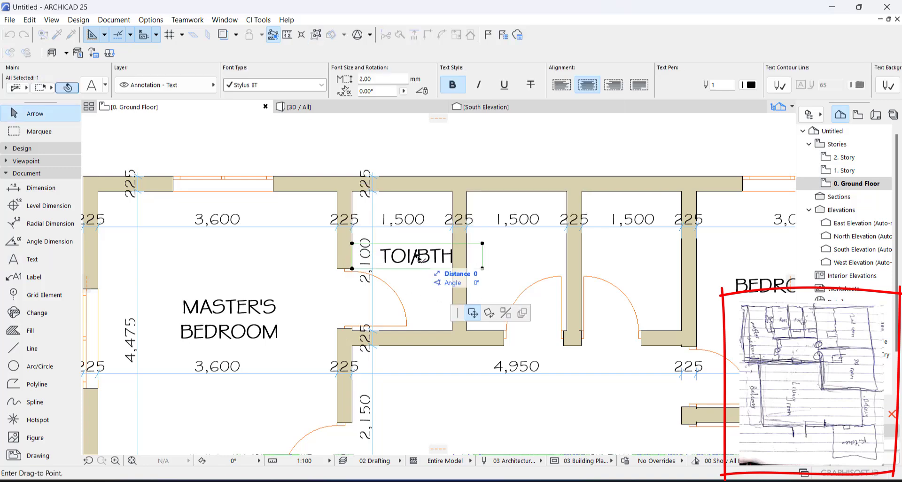
{"action": "left_click", "coordinate": [409, 257]}
{"action": "key", "text": "ctrl+d"}
{"action": "key", "text": "ctrl"}
{"action": "left_click", "coordinate": [409, 256]}
{"action": "key", "text": "Escape"}
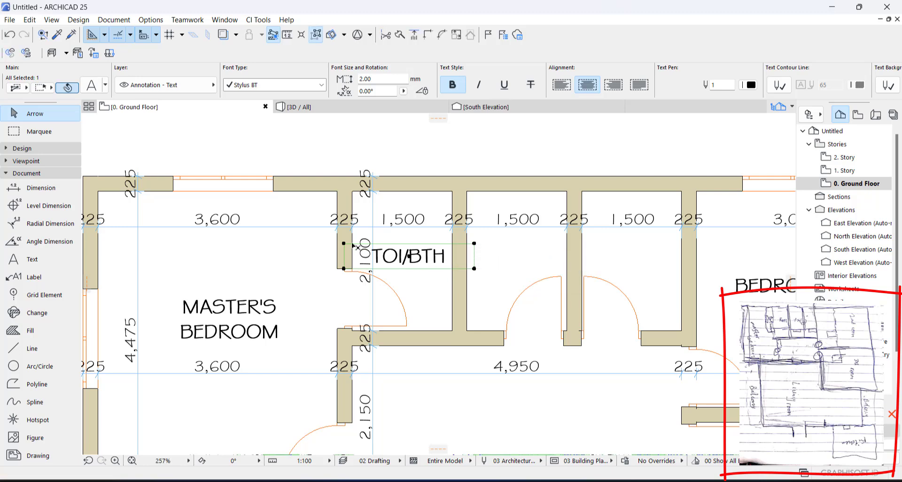
Shrink the TOI/BTH text frame to its text by toggling Wrap Text off and on, and recentre the label between the toilet's walls.
{"action": "scroll", "coordinate": [784, 80], "scroll_direction": "right", "scroll_amount": 5}
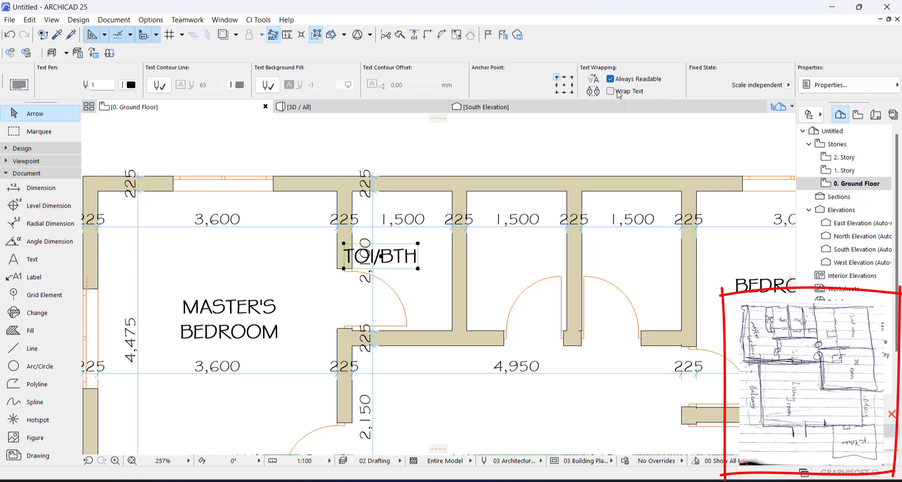
{"action": "left_click_drag", "start_coordinate": [381, 258], "coordinate": [403, 262]}
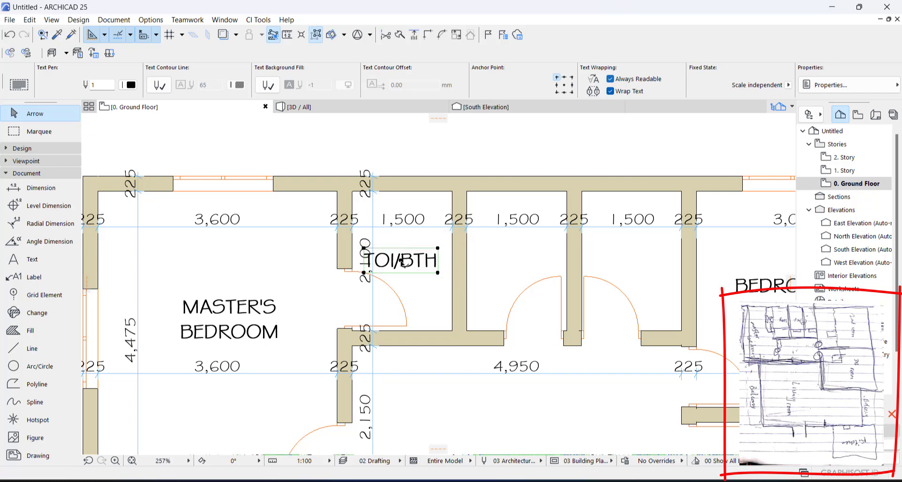
{"action": "key", "text": "Escape"}
{"action": "left_click", "coordinate": [404, 263]}
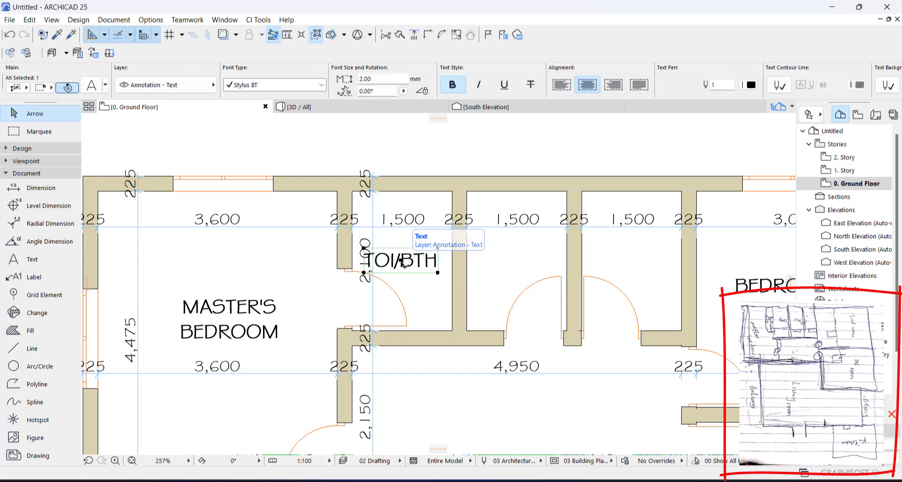
Copy the TOI/BTH label into the small room directly east and change the copy's text to BATH.
{"action": "left_click_drag", "start_coordinate": [403, 262], "coordinate": [521, 262]}
{"action": "double_click", "coordinate": [541, 265]}
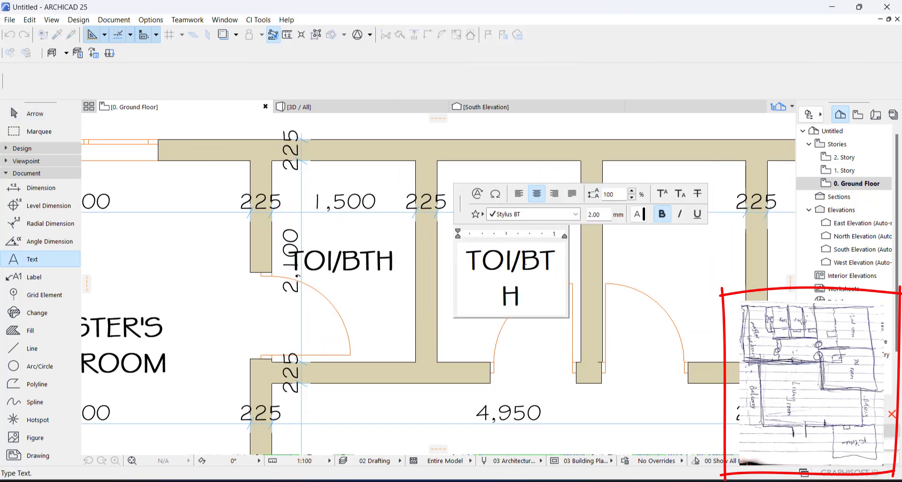
{"action": "key", "text": "ctrl+a"}
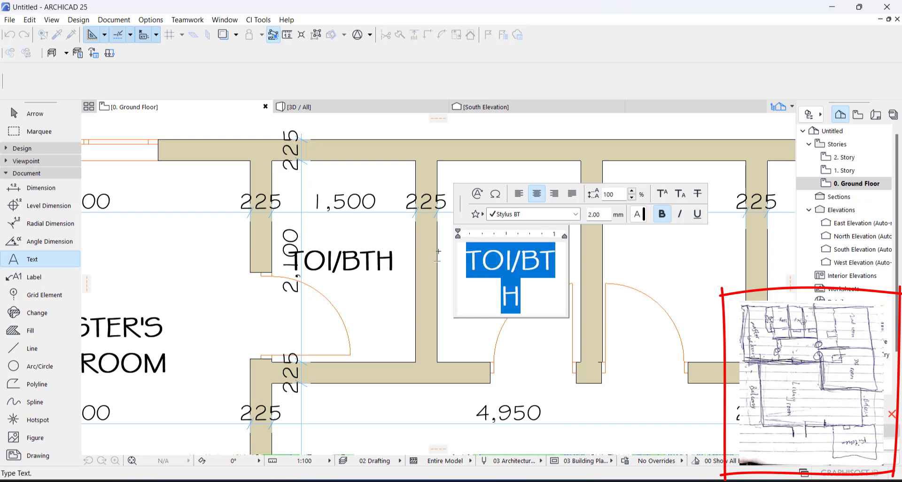
{"action": "type", "text": "BATH"}
{"action": "key", "text": "Escape"}
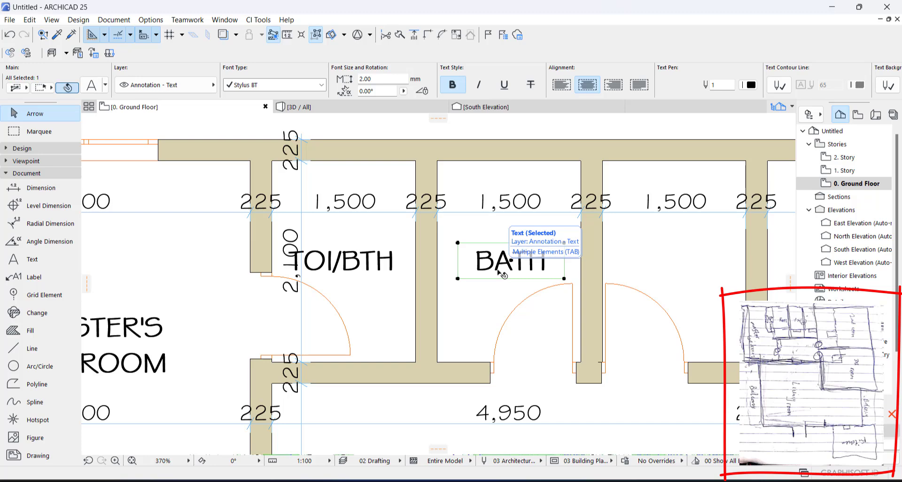
Copy the BATH label into the adjoining small room to the east and change the copy's text to TOILET.
{"action": "left_click_drag", "start_coordinate": [502, 274], "coordinate": [667, 274], "text": "ctrl"}
{"action": "double_click", "coordinate": [695, 265]}
{"action": "key", "text": "ctrl+a"}
{"action": "type", "text": "TOILET"}
{"action": "left_click", "coordinate": [520, 375]}
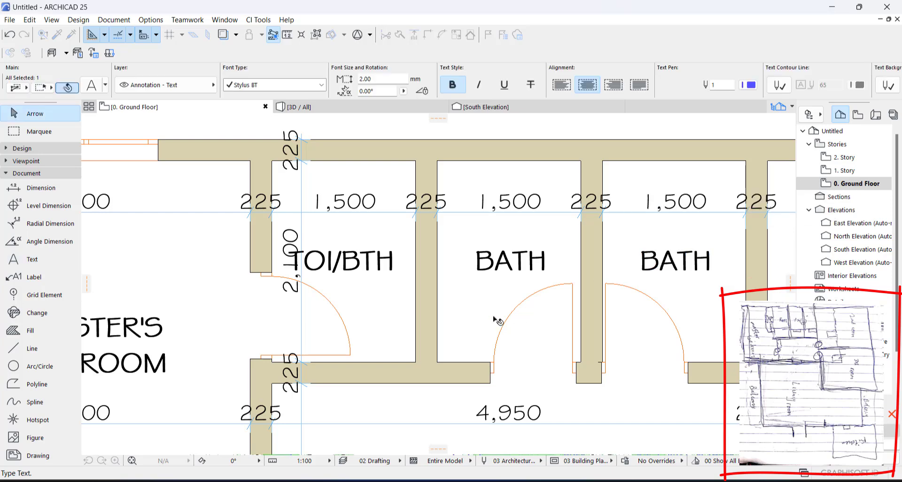
{"action": "scroll", "coordinate": [440, 306], "scroll_direction": "down", "scroll_amount": 4}
{"action": "scroll", "coordinate": [456, 273], "scroll_direction": "down", "scroll_amount": 2}
{"action": "left_click", "coordinate": [509, 219]}
Copy the TOILET label into the open hall south of the bath and toilet, and change the copy's text to LOBBY.
{"action": "scroll", "coordinate": [508, 218], "scroll_direction": "down", "scroll_amount": 3}
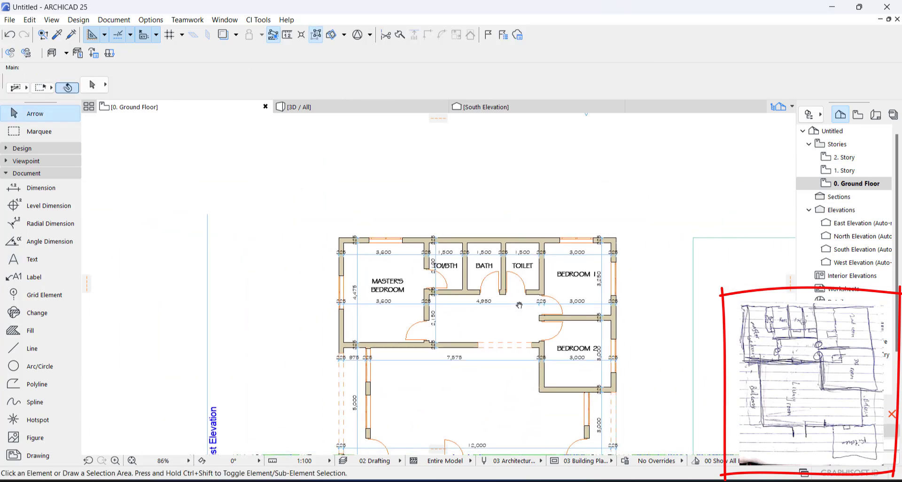
{"action": "middle_click_drag", "start_coordinate": [522, 314], "coordinate": [501, 253]}
{"action": "scroll", "coordinate": [497, 220], "scroll_direction": "up", "scroll_amount": 2}
{"action": "left_click", "coordinate": [509, 195]}
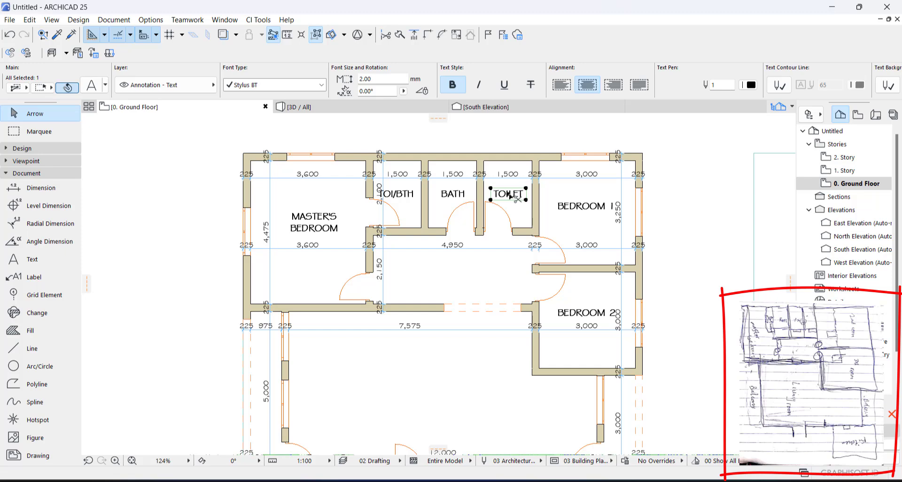
{"action": "key", "text": "ctrl+shift+d"}
{"action": "left_click", "coordinate": [509, 194]}
{"action": "scroll", "coordinate": [465, 279], "scroll_direction": "up", "scroll_amount": 2}
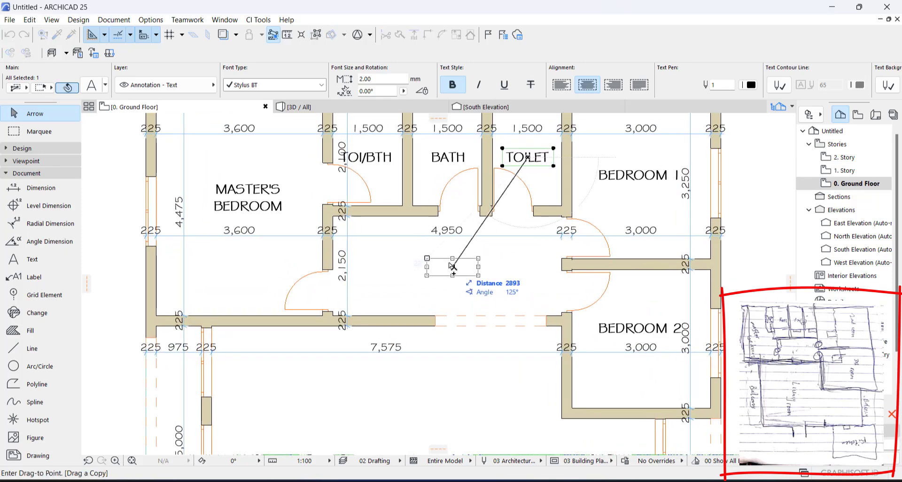
{"action": "left_click", "coordinate": [450, 263]}
{"action": "double_click", "coordinate": [468, 266]}
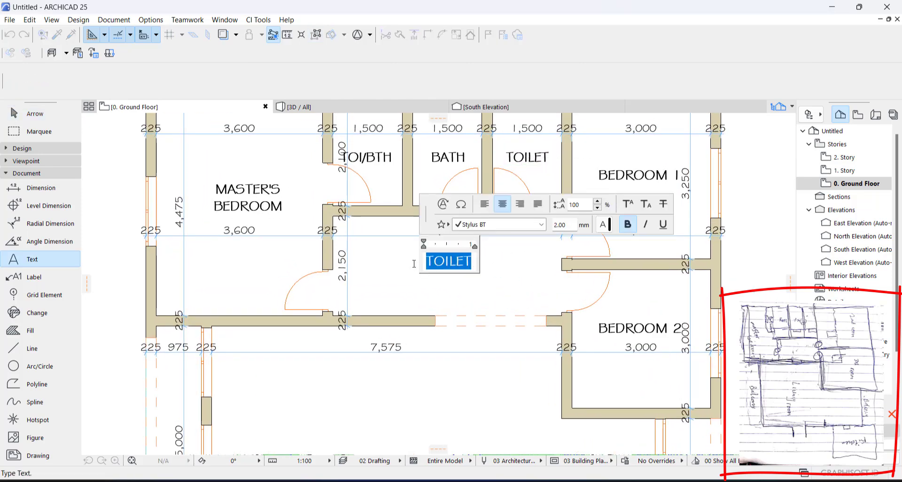
{"action": "type", "text": "LOBBY"}
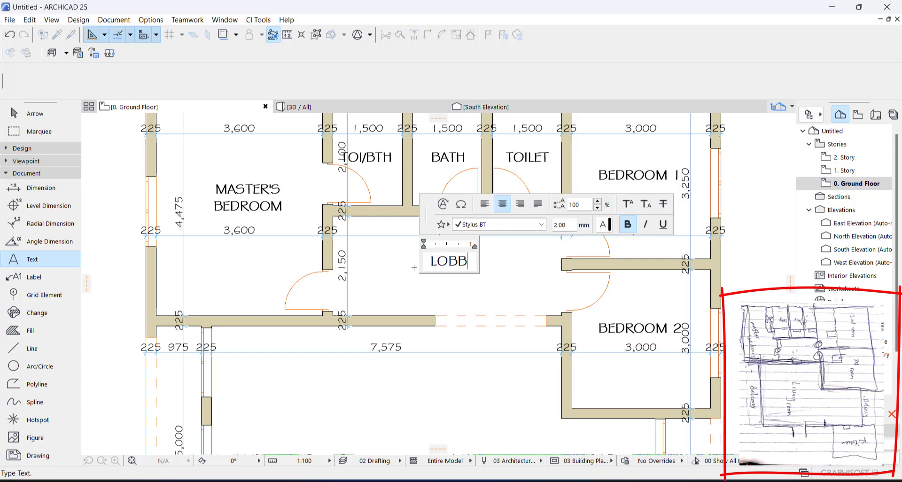
{"action": "key", "text": "Escape"}
Copy the LOBBY label down into the middle of the large living area.
{"action": "scroll", "coordinate": [456, 278], "scroll_direction": "down", "scroll_amount": 2}
{"action": "left_click", "coordinate": [471, 314]}
{"action": "left_click", "coordinate": [454, 271]}
{"action": "key", "text": "ctrl+shift+d"}
{"action": "left_click", "coordinate": [454, 271]}
{"action": "scroll", "coordinate": [438, 361], "scroll_direction": "up", "scroll_amount": 1}
{"action": "scroll", "coordinate": [439, 361], "scroll_direction": "up", "scroll_amount": 2}
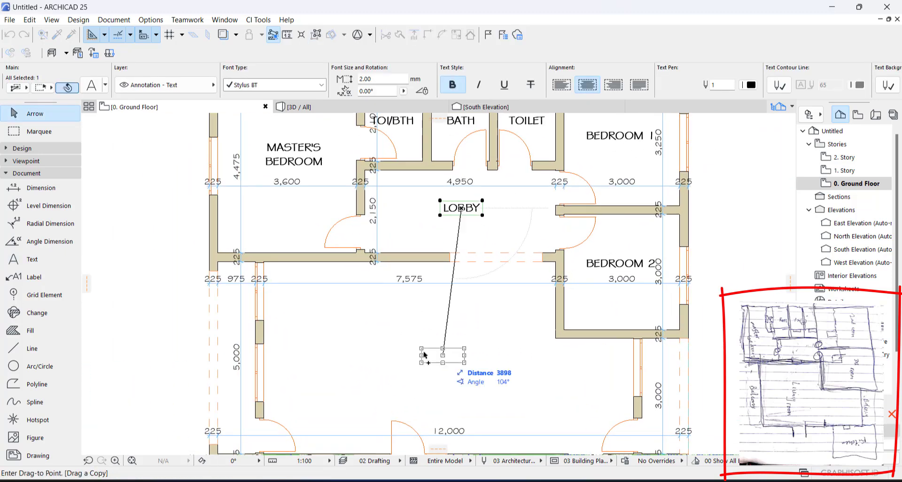
{"action": "left_click", "coordinate": [423, 351]}
{"action": "scroll", "coordinate": [423, 351], "scroll_direction": "up", "scroll_amount": 2}
Change the copied label in the living area to LIVING ROOM/DINING.
{"action": "double_click", "coordinate": [443, 352]}
{"action": "left_click_drag", "start_coordinate": [455, 354], "coordinate": [389, 358]}
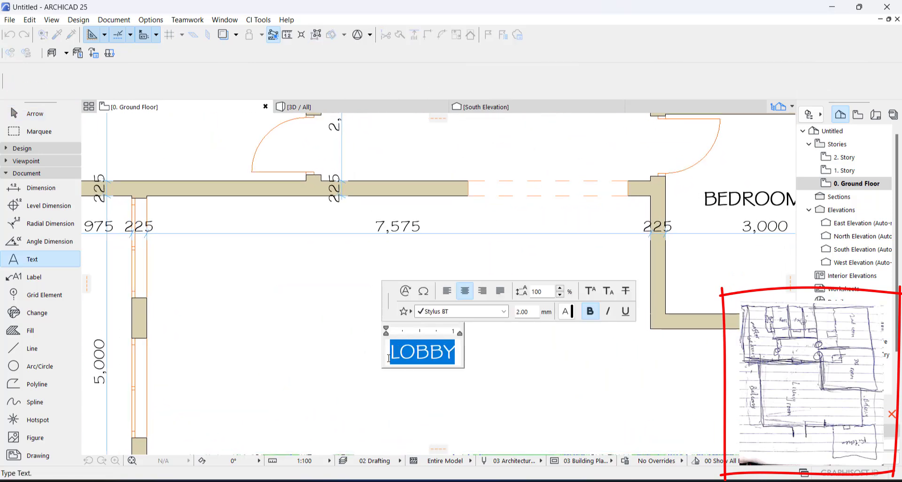
{"action": "type", "text": "LIVING"}
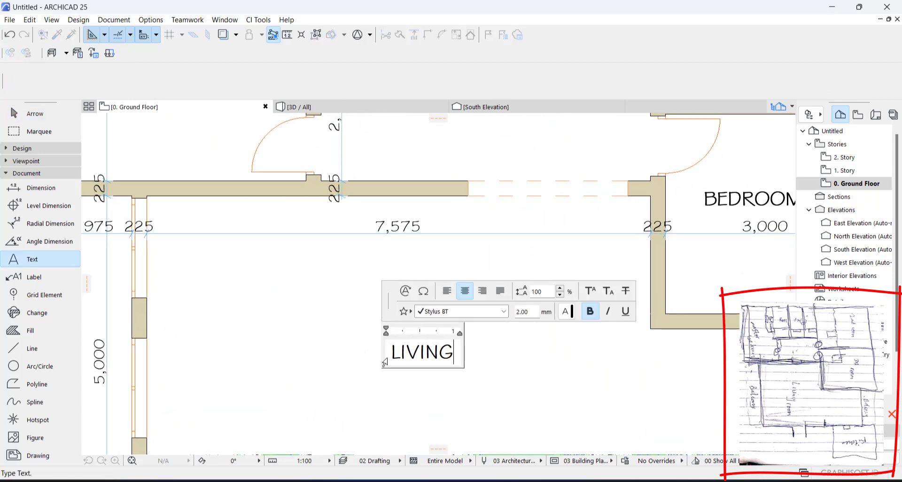
{"action": "key", "text": "Return"}
{"action": "type", "text": "ROOM"}
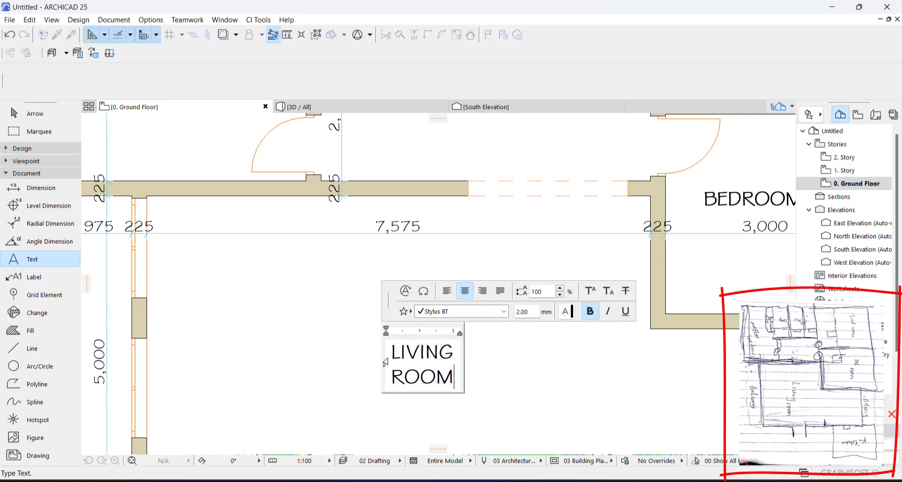
{"action": "type", "text": "/"}
{"action": "key", "text": "Return"}
{"action": "type", "text": "DIN"}
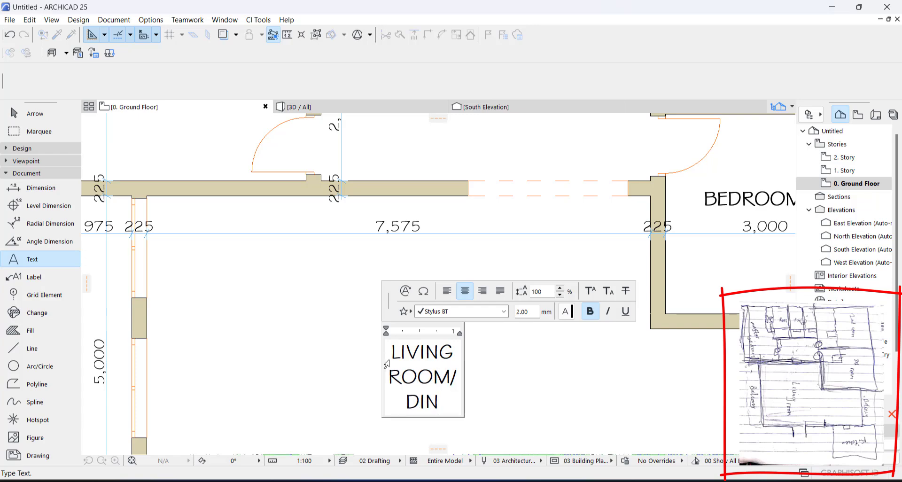
{"action": "type", "text": "ING"}
{"action": "left_click", "coordinate": [356, 340]}
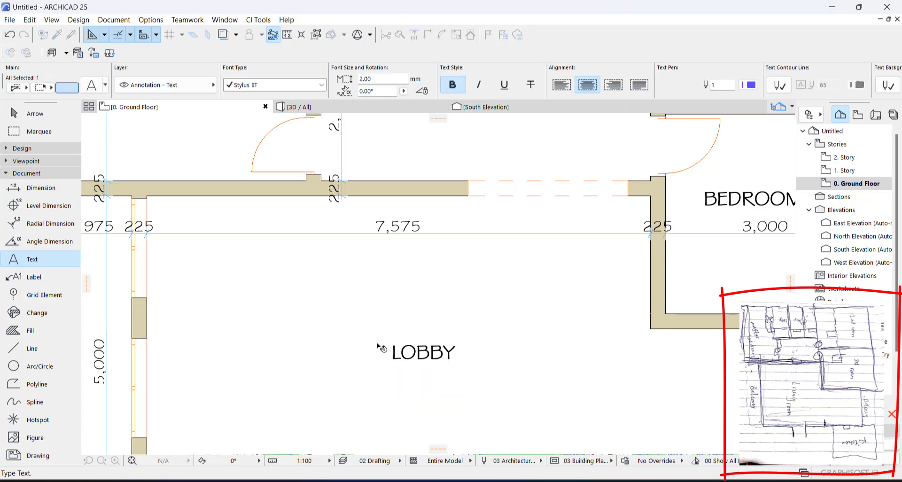
Widen the LIVING ROOM/DINING text frame so the text fits on one line, and recentre the label in the room.
{"action": "left_click_drag", "start_coordinate": [459, 415], "coordinate": [555, 389]}
{"action": "left_click_drag", "start_coordinate": [555, 340], "coordinate": [628, 365]}
{"action": "left_click_drag", "start_coordinate": [507, 378], "coordinate": [428, 377]}
{"action": "scroll", "coordinate": [381, 275], "scroll_direction": "down", "scroll_amount": 4}
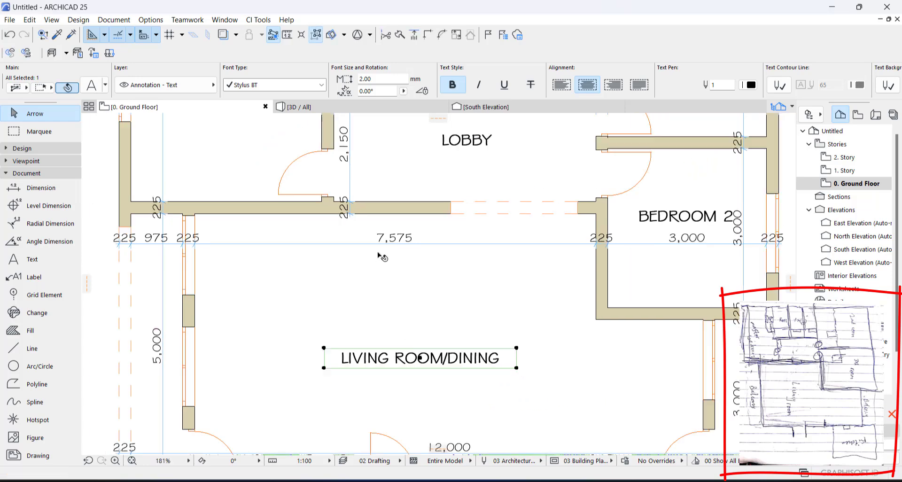
{"action": "key", "text": "Escape"}
Copy the LIVING ROOM/DINING label into the room projecting at the plan's southeast corner and change the copy's text to KITCHEN.
{"action": "left_click", "coordinate": [411, 324]}
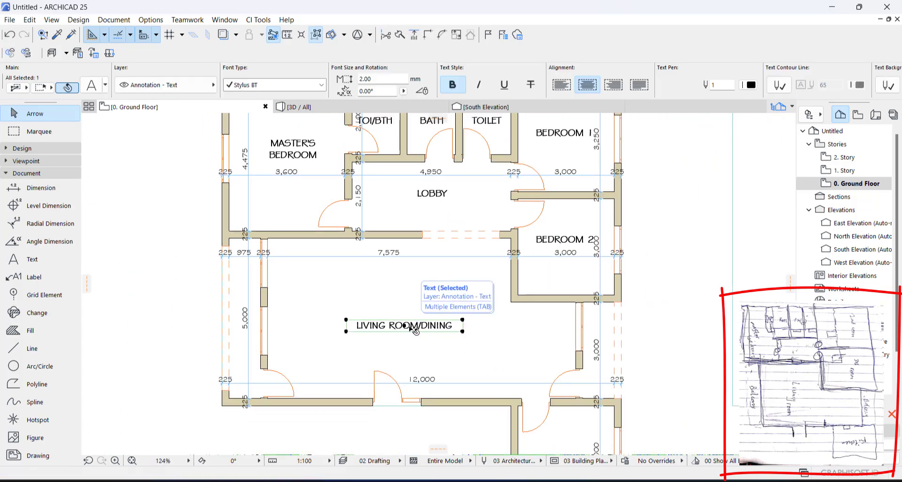
{"action": "key", "text": "ctrl+shift+d"}
{"action": "left_click", "coordinate": [411, 325]}
{"action": "middle_click_drag", "start_coordinate": [376, 273], "coordinate": [278, 148]}
{"action": "scroll", "coordinate": [459, 344], "scroll_direction": "up", "scroll_amount": 3}
{"action": "left_click", "coordinate": [476, 315]}
{"action": "double_click", "coordinate": [495, 319]}
{"action": "left_click_drag", "start_coordinate": [553, 316], "coordinate": [376, 316]}
{"action": "type", "text": "KITCHEN"}
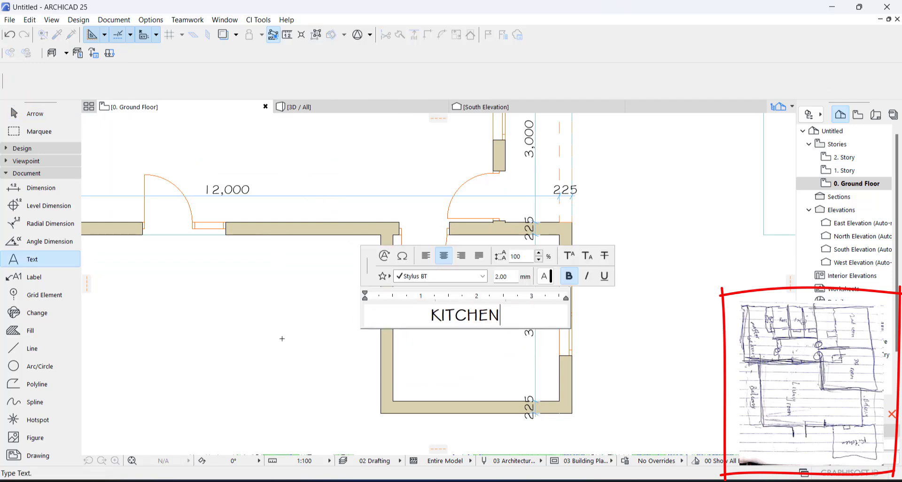
{"action": "left_click", "coordinate": [423, 342]}
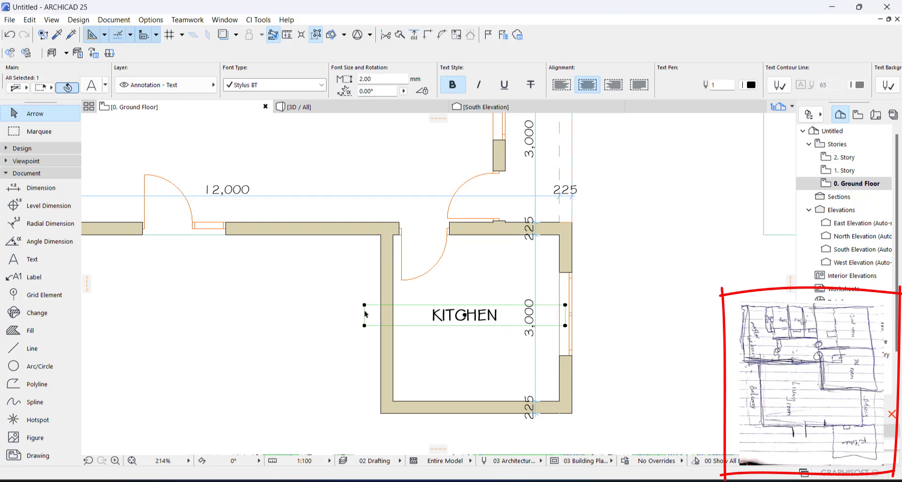
Turn off Wrap Text for the KITCHEN label and move it to the middle of the kitchen.
{"action": "scroll", "coordinate": [752, 91], "scroll_direction": "down", "scroll_amount": 3}
{"action": "left_click", "coordinate": [870, 95]}
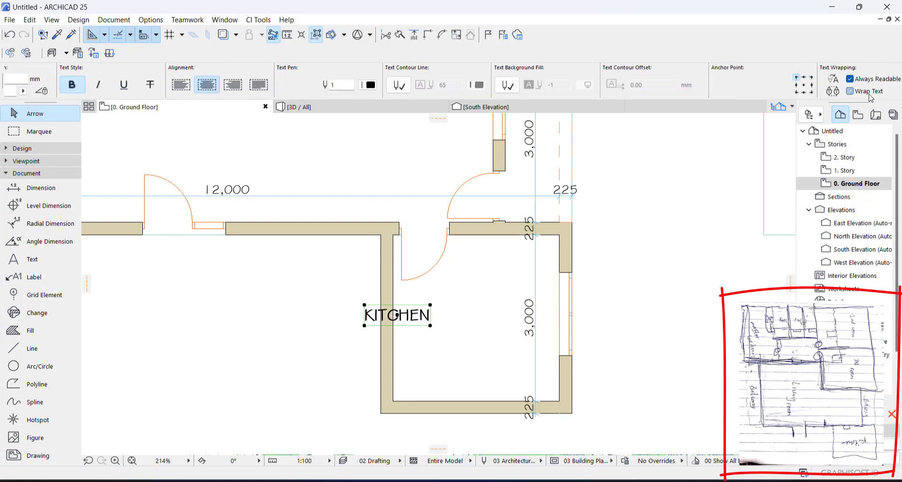
{"action": "left_click", "coordinate": [398, 317]}
{"action": "left_click", "coordinate": [473, 315]}
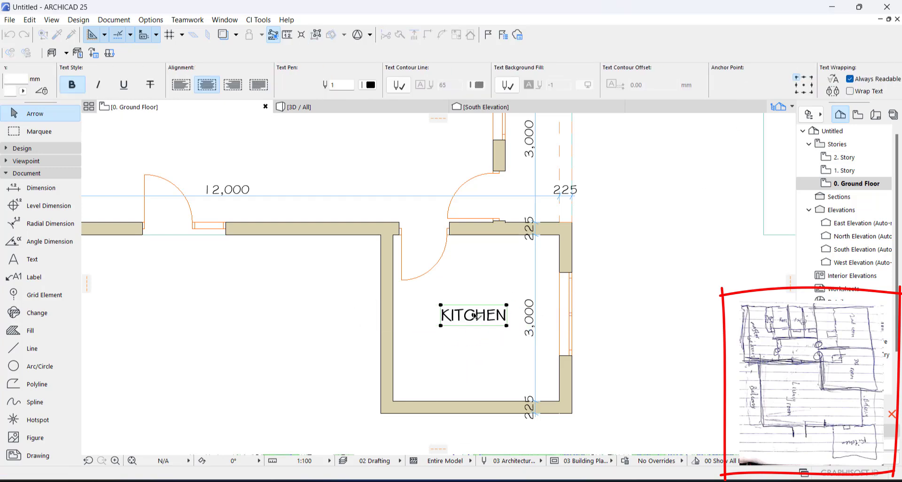
{"action": "key", "text": "Escape"}
Copy the KITCHEN label into the east balcony north of the kitchen and change the copy's text to BALC.
{"action": "scroll", "coordinate": [572, 349], "scroll_direction": "down", "scroll_amount": 5}
{"action": "scroll", "coordinate": [562, 253], "scroll_direction": "up", "scroll_amount": 4}
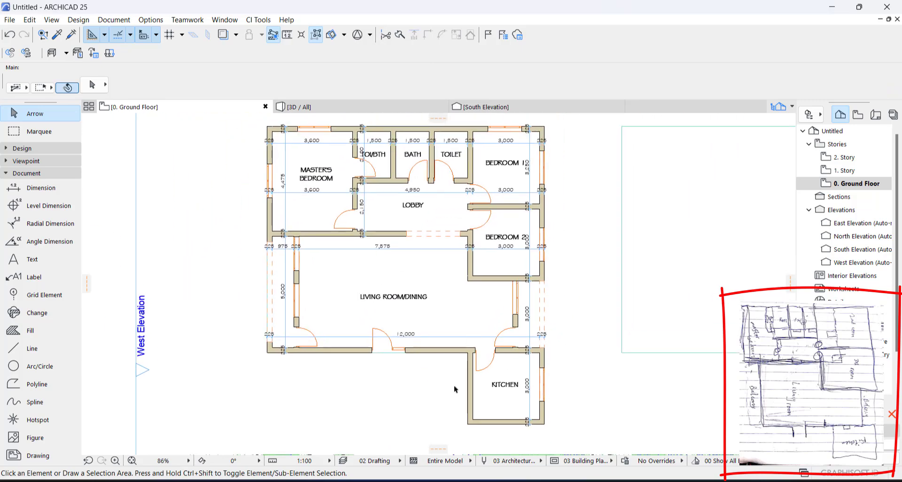
{"action": "left_click", "coordinate": [531, 382]}
{"action": "left_click", "coordinate": [530, 382]}
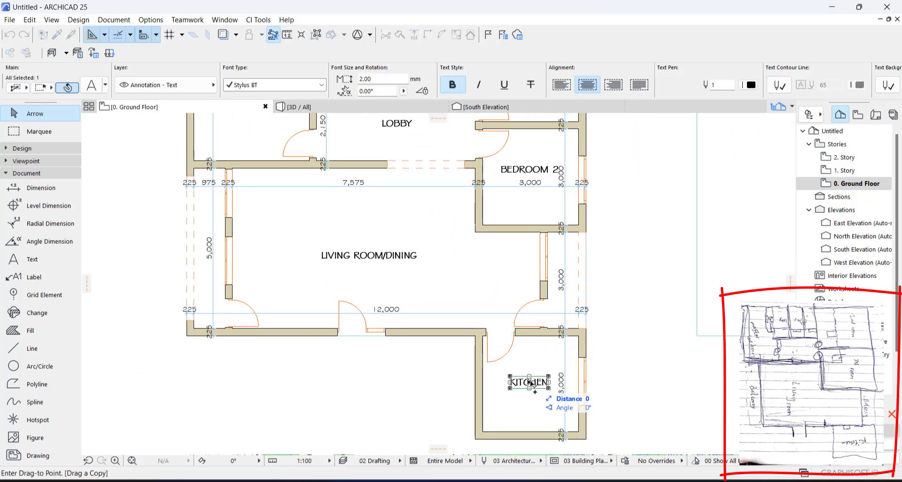
{"action": "scroll", "coordinate": [564, 273], "scroll_direction": "up", "scroll_amount": 5}
{"action": "left_click", "coordinate": [566, 260]}
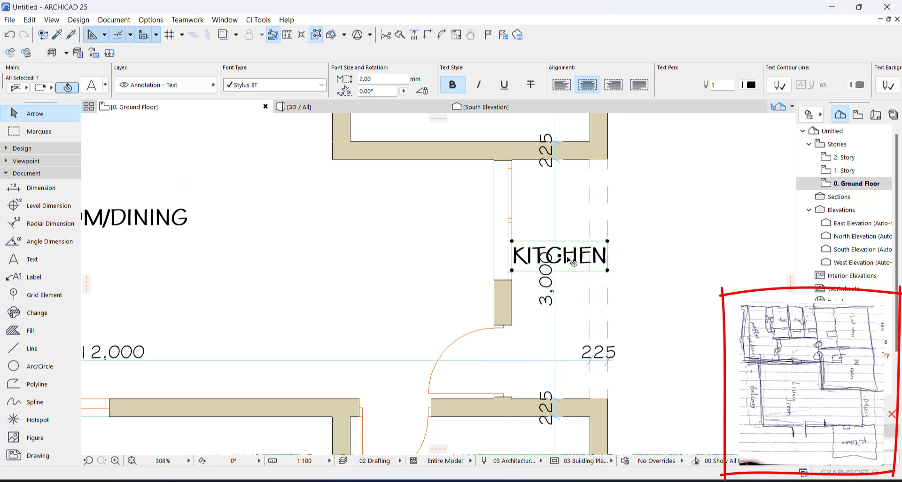
{"action": "double_click", "coordinate": [570, 260]}
{"action": "key", "text": "ctrl+a"}
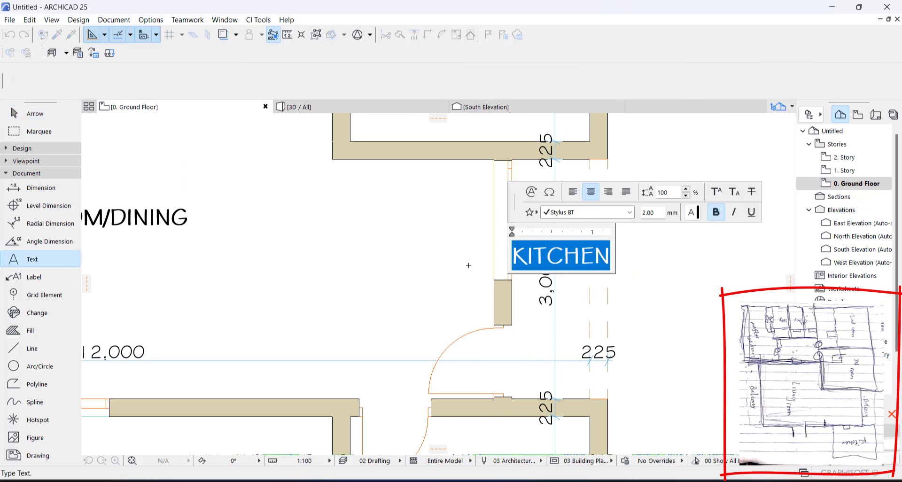
{"action": "type", "text": "BALC."}
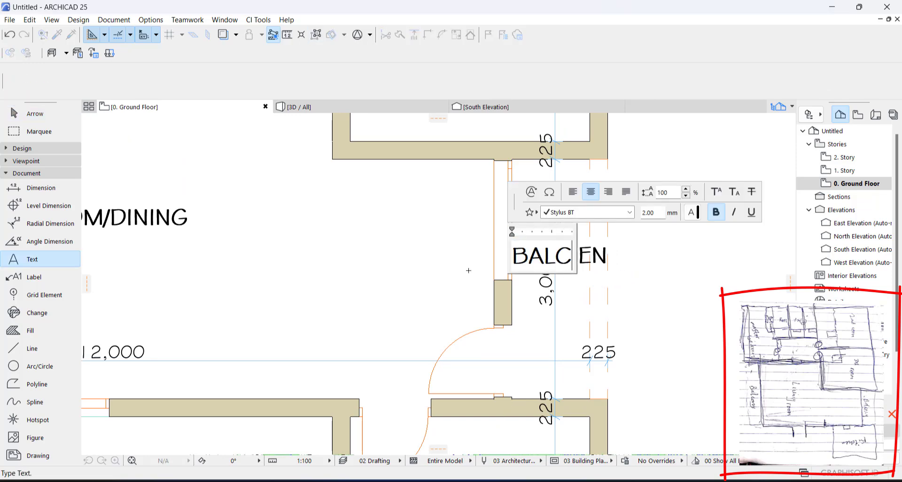
{"action": "left_click", "coordinate": [657, 310]}
Move the BALC. label north, clear of the balcony's 3,000 dimension text, and copy it into the west balcony.
{"action": "left_click", "coordinate": [546, 257]}
{"action": "left_click", "coordinate": [556, 226]}
{"action": "key", "text": "ctrl+shift+d"}
{"action": "left_click", "coordinate": [555, 225]}
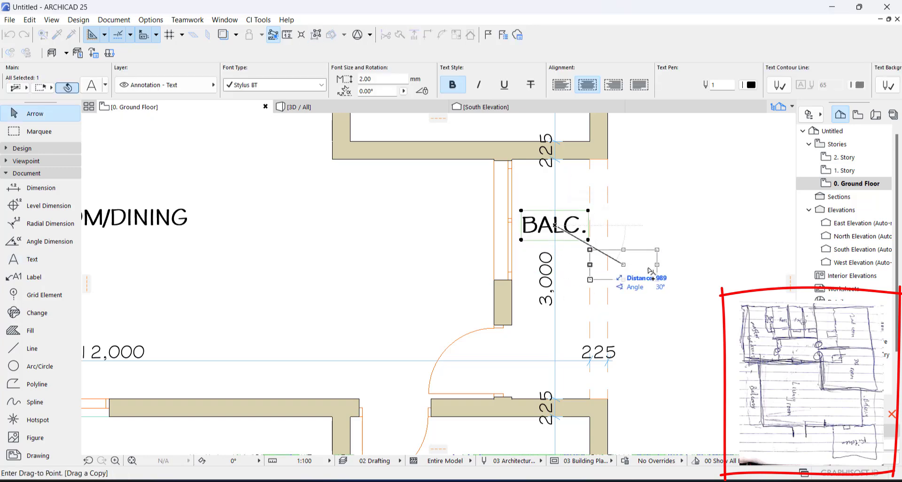
{"action": "scroll", "coordinate": [649, 273], "scroll_direction": "down", "scroll_amount": 4}
{"action": "scroll", "coordinate": [244, 244], "scroll_direction": "up", "scroll_amount": 5}
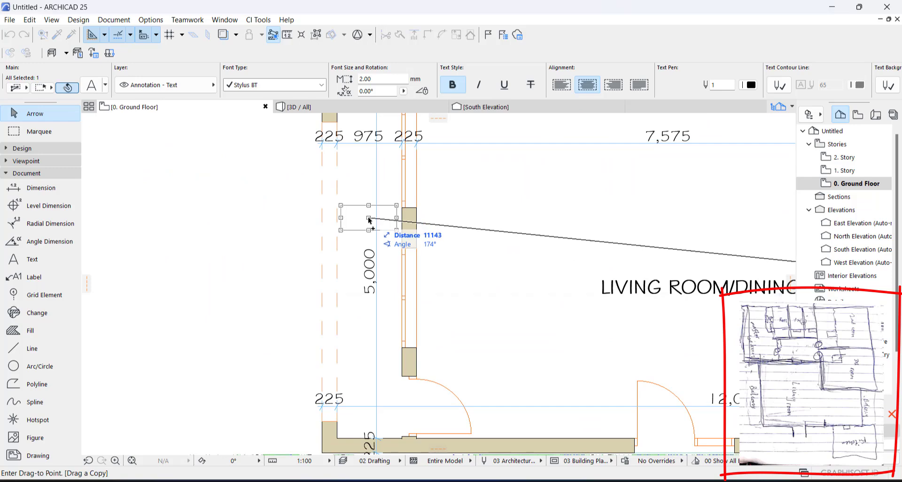
{"action": "left_click", "coordinate": [370, 219]}
{"action": "key", "text": "Escape"}
{"action": "scroll", "coordinate": [377, 252], "scroll_direction": "down", "scroll_amount": 5}
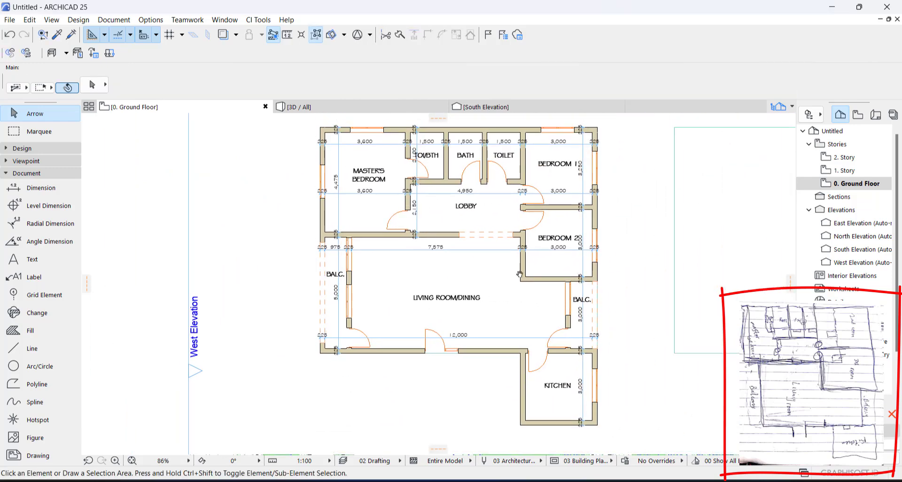
{"action": "middle_click_drag", "start_coordinate": [528, 273], "coordinate": [458, 314]}
{"action": "scroll", "coordinate": [412, 242], "scroll_direction": "down", "scroll_amount": 3}
{"action": "scroll", "coordinate": [458, 277], "scroll_direction": "up", "scroll_amount": 2}
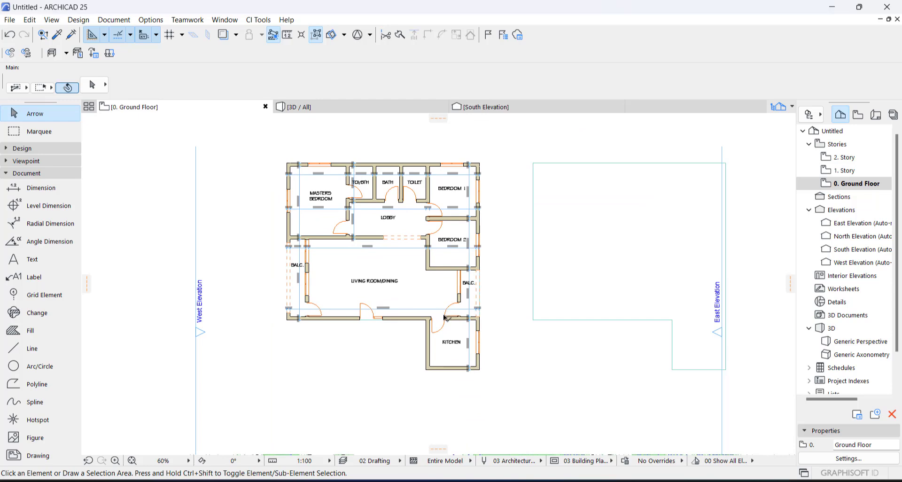
{"action": "scroll", "coordinate": [444, 256], "scroll_direction": "up", "scroll_amount": 3}
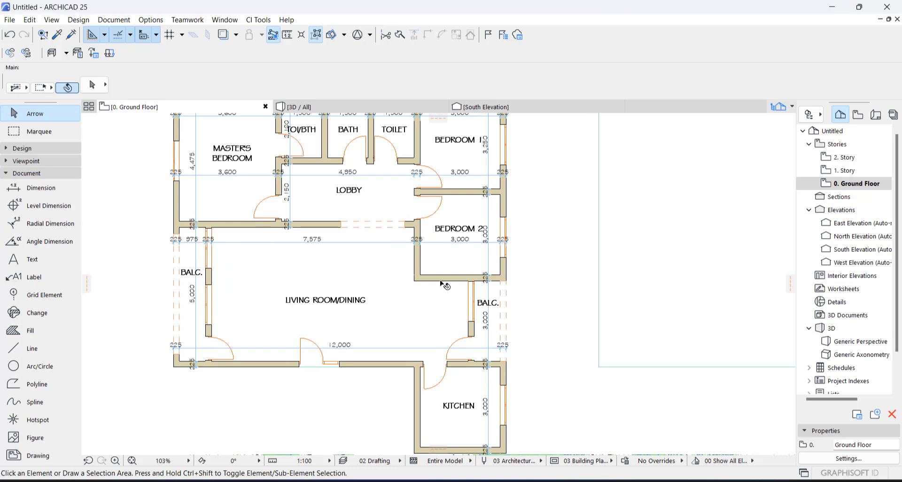
{"action": "left_click", "coordinate": [442, 281]}
{"action": "left_click", "coordinate": [416, 262], "text": "shift"}
{"action": "left_click", "coordinate": [460, 192], "text": "shift"}
{"action": "scroll", "coordinate": [472, 223], "scroll_direction": "down", "scroll_amount": 4}
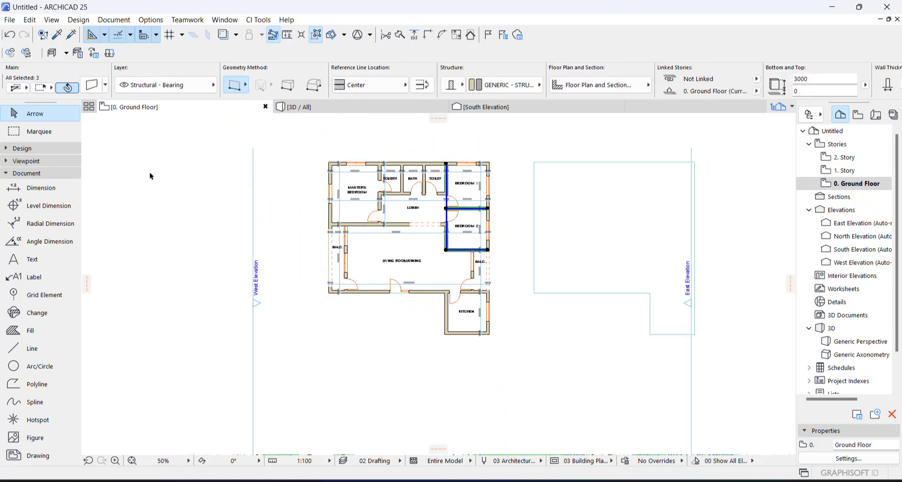
{"action": "key", "text": "Escape"}
Select all the walls on the ground floor and set their building material to Brick - Finish.
{"action": "left_click", "coordinate": [25, 148]}
{"action": "left_click", "coordinate": [31, 162]}
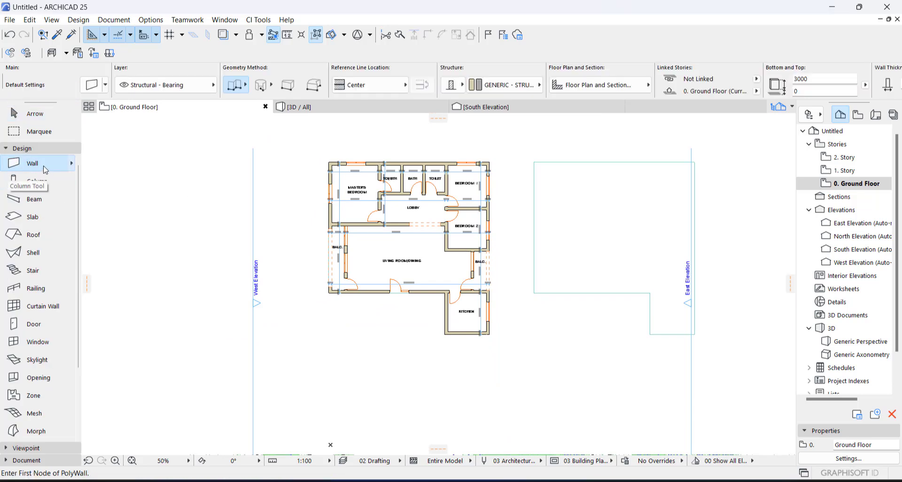
{"action": "key", "text": "ctrl+a"}
{"action": "left_click", "coordinate": [505, 85]}
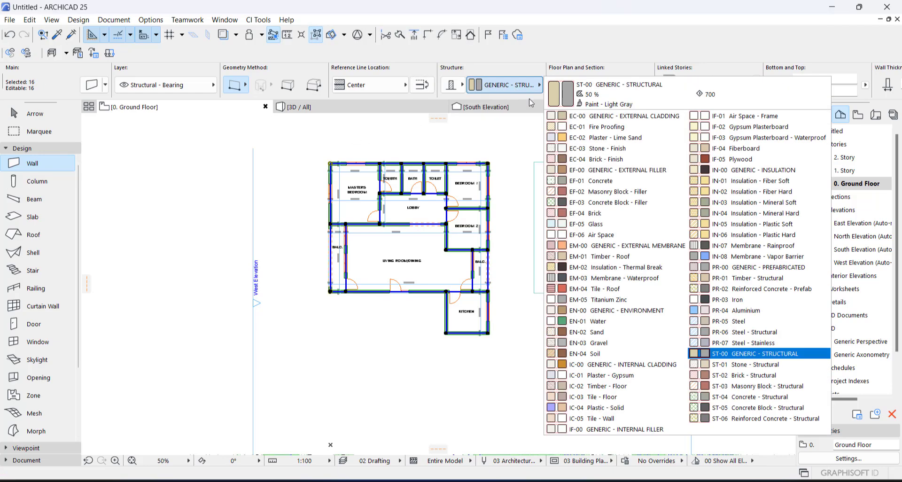
{"action": "left_click", "coordinate": [592, 160]}
{"action": "scroll", "coordinate": [496, 181], "scroll_direction": "up", "scroll_amount": 8}
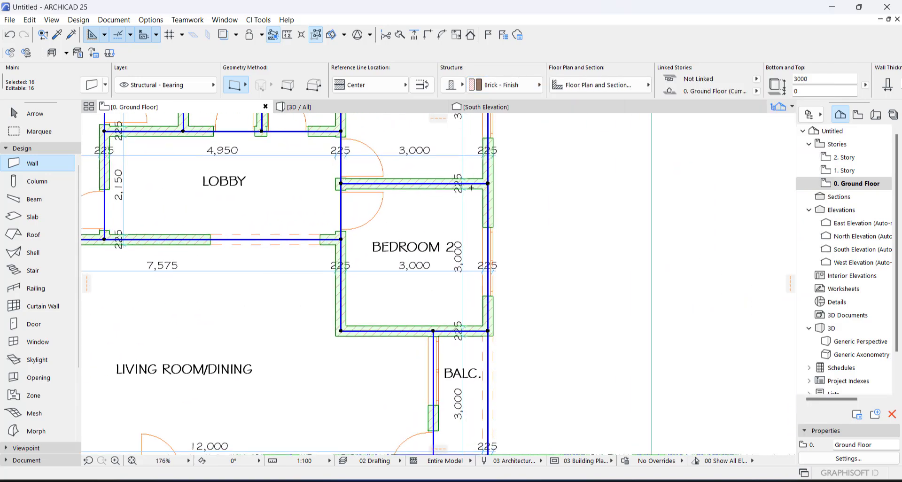
Set the building material of all the selected walls to EF-06 Air Space.
{"action": "left_click", "coordinate": [505, 85]}
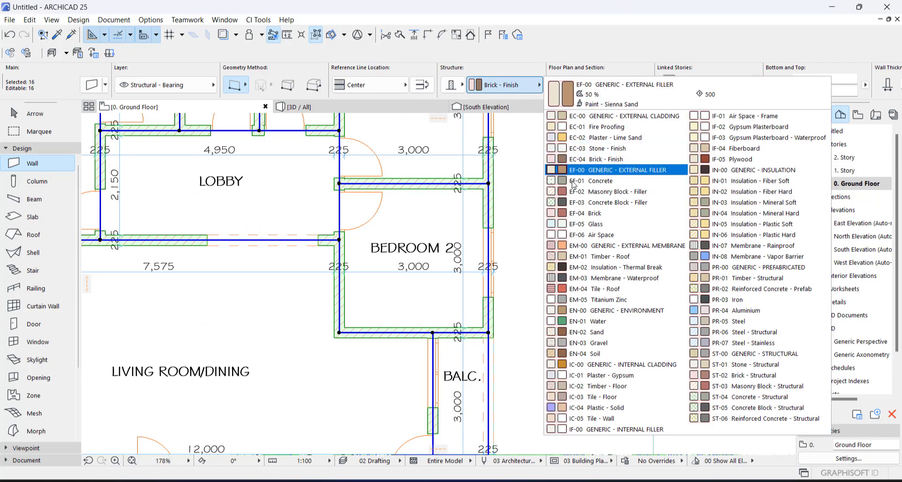
{"action": "left_click", "coordinate": [588, 234]}
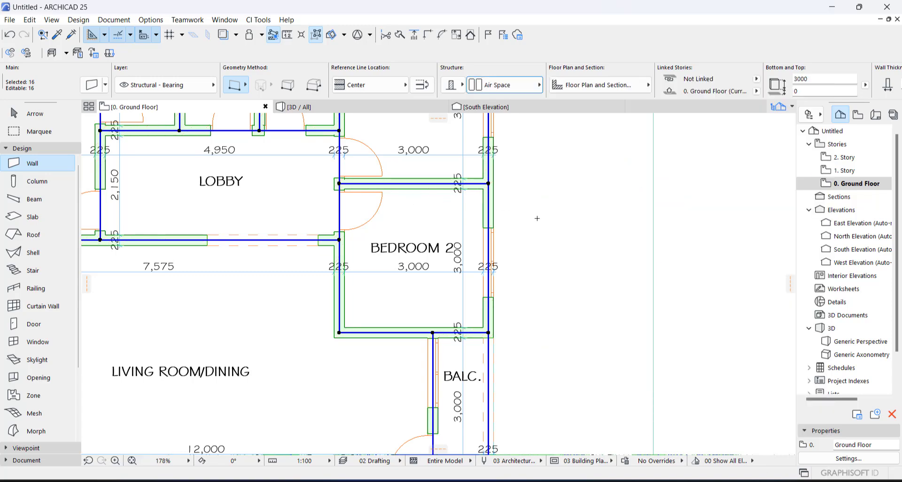
{"action": "scroll", "coordinate": [568, 252], "scroll_direction": "down", "scroll_amount": 3}
{"action": "scroll", "coordinate": [553, 197], "scroll_direction": "up", "scroll_amount": 3}
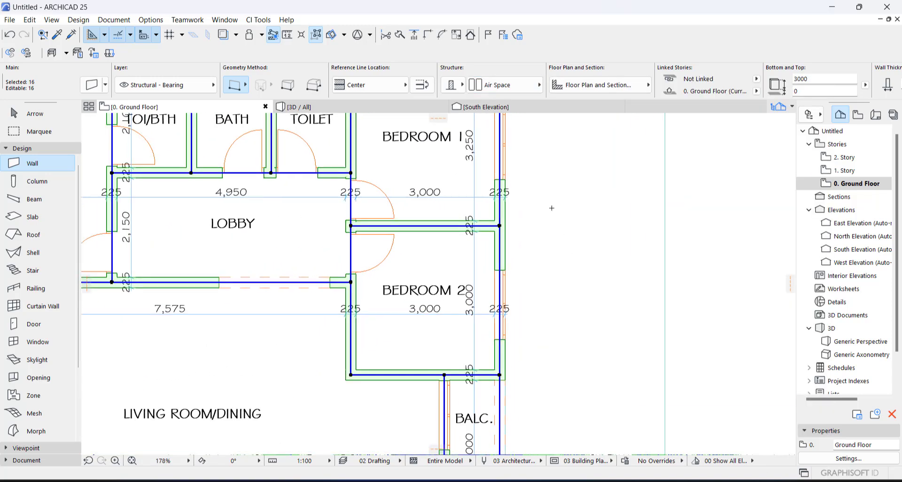
{"action": "key", "text": "Escape"}
{"action": "scroll", "coordinate": [542, 217], "scroll_direction": "down", "scroll_amount": 3}
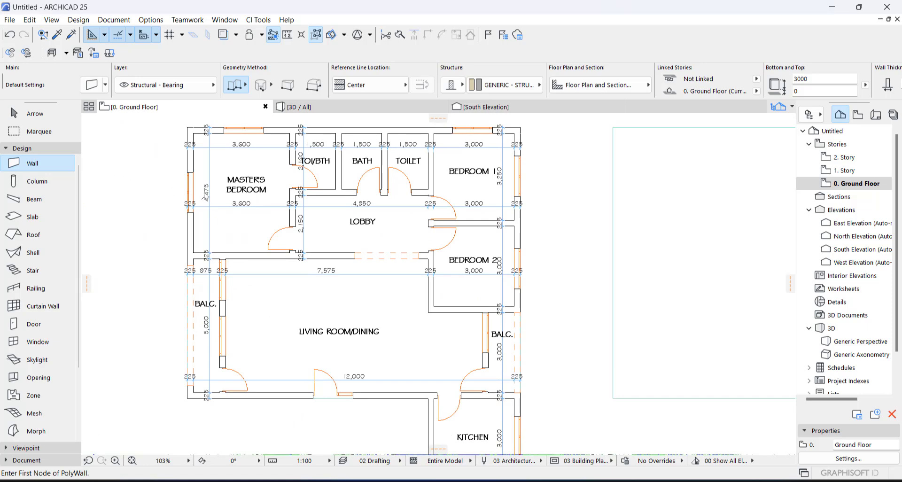
Select all the ground floor walls and set their building material to IC-04 Plastic - Solid.
{"action": "key", "text": "ctrl+a"}
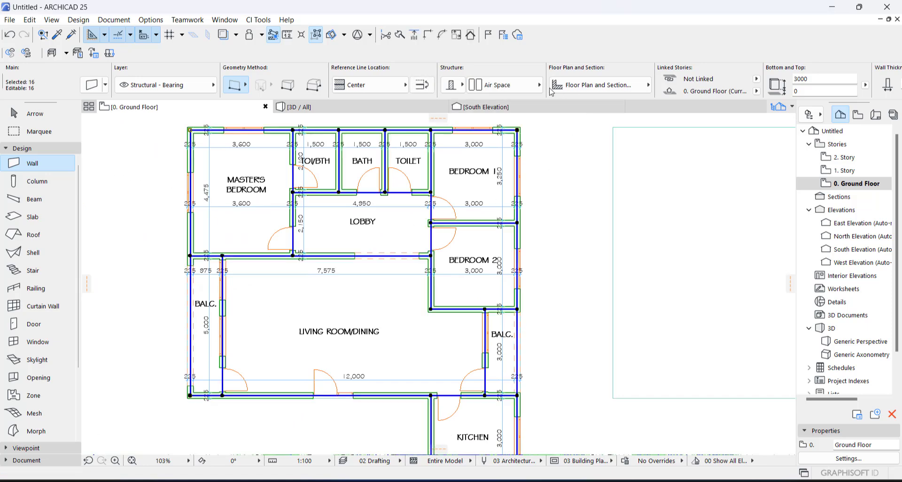
{"action": "left_click", "coordinate": [512, 87]}
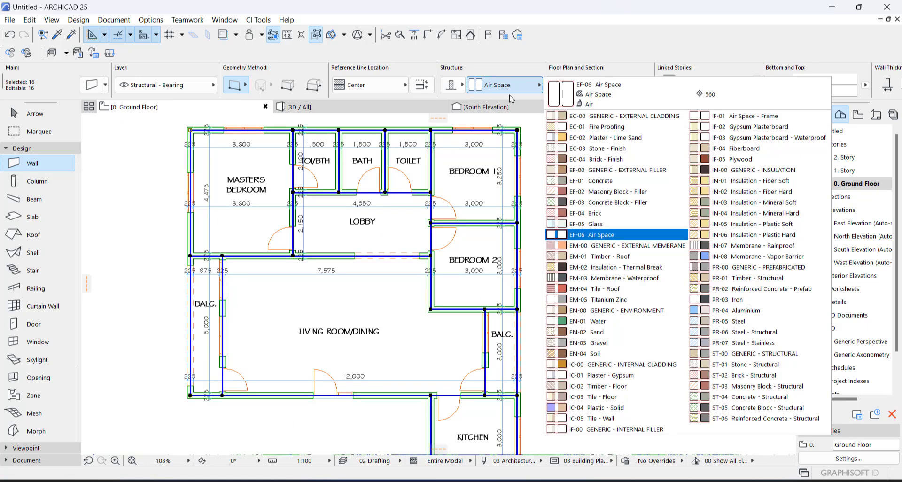
{"action": "left_click", "coordinate": [600, 408]}
{"action": "scroll", "coordinate": [548, 208], "scroll_direction": "up", "scroll_amount": 2}
{"action": "scroll", "coordinate": [545, 157], "scroll_direction": "down", "scroll_amount": 3}
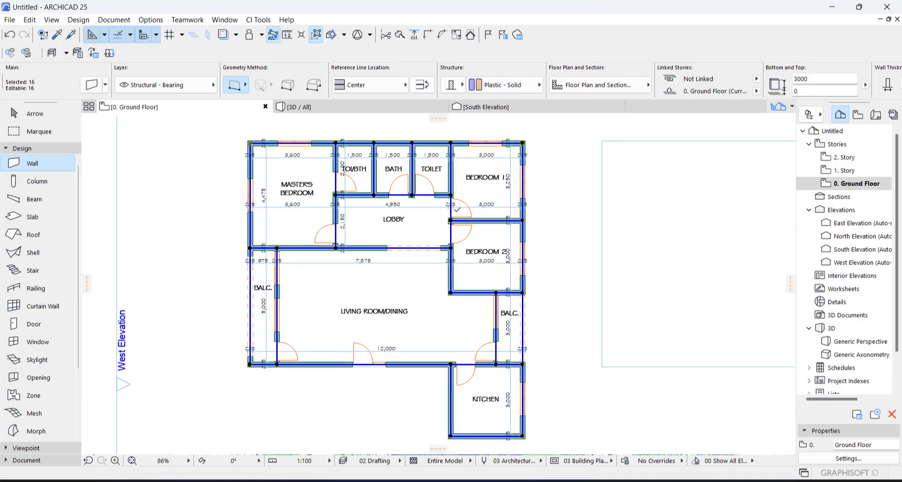
{"action": "scroll", "coordinate": [457, 209], "scroll_direction": "up", "scroll_amount": 2}
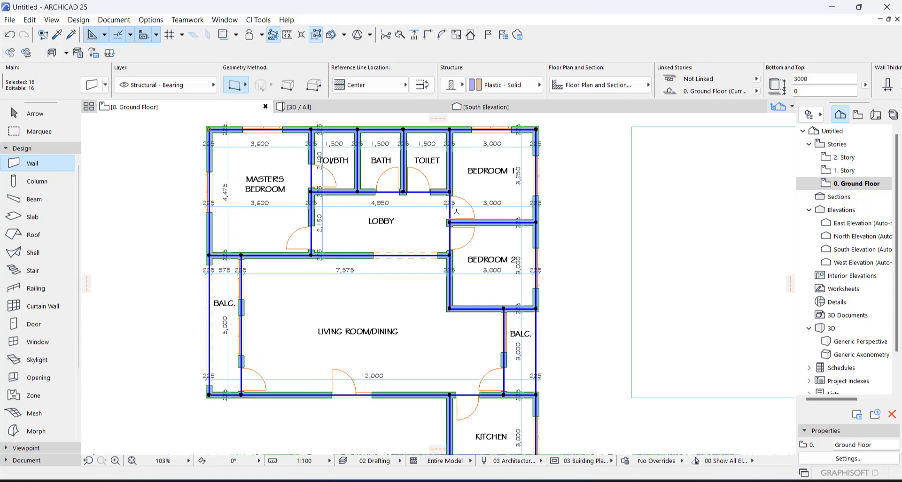
{"action": "key", "text": "Escape"}
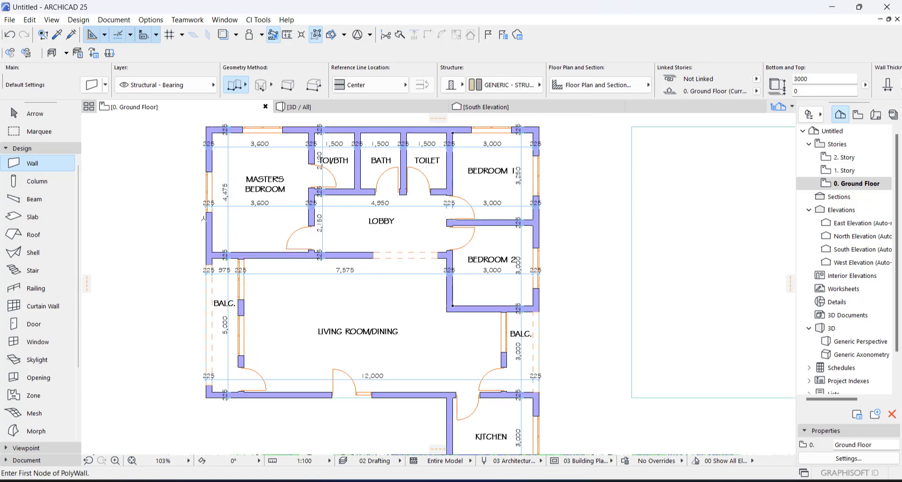
{"action": "scroll", "coordinate": [239, 222], "scroll_direction": "down", "scroll_amount": 2}
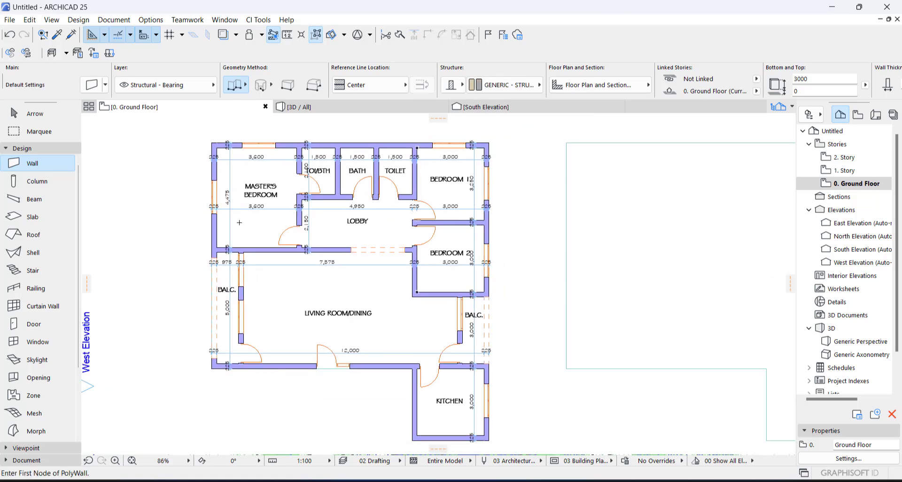
Select all the ground floor walls again and set their building material to EF-04 Brick.
{"action": "key", "text": "ctrl+a"}
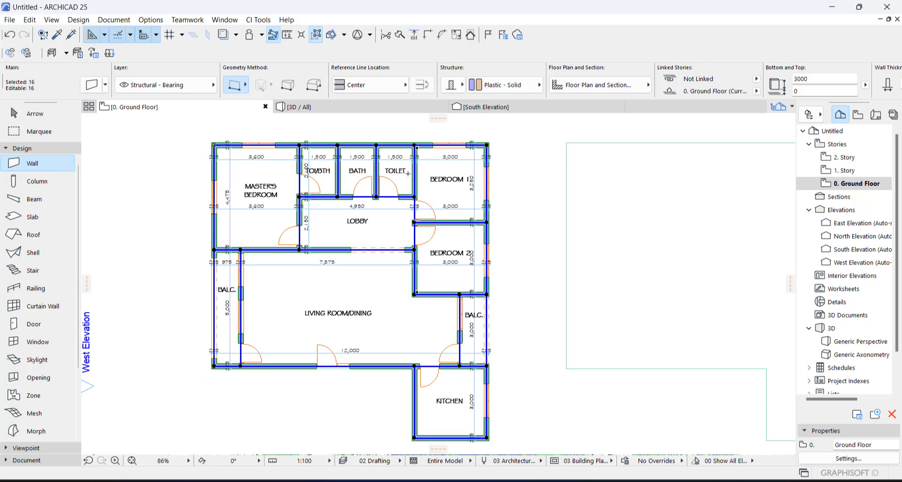
{"action": "left_click", "coordinate": [506, 85]}
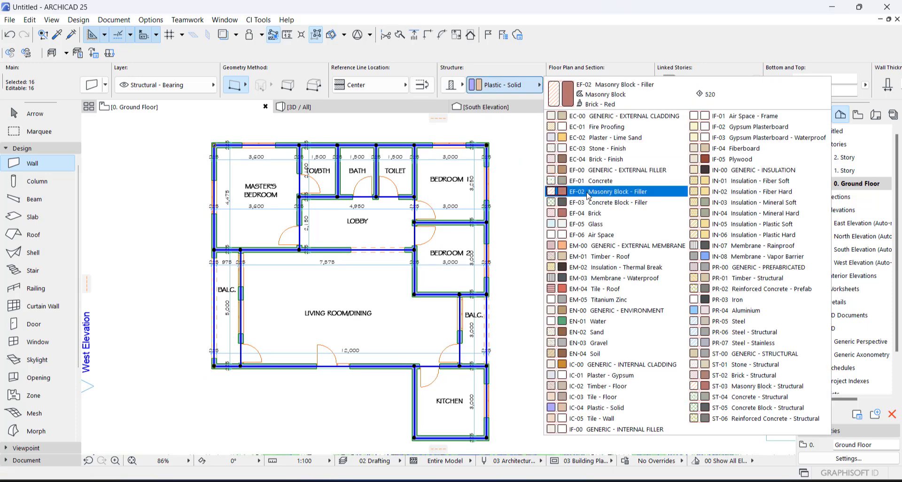
{"action": "left_click", "coordinate": [585, 214]}
{"action": "scroll", "coordinate": [497, 208], "scroll_direction": "up", "scroll_amount": 2}
{"action": "key", "text": "Escape"}
{"action": "scroll", "coordinate": [498, 209], "scroll_direction": "down", "scroll_amount": 3}
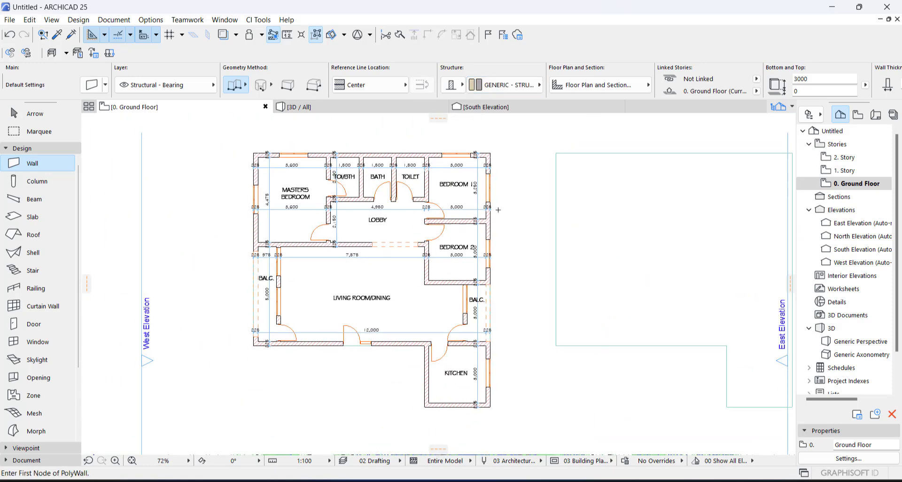
{"action": "scroll", "coordinate": [294, 202], "scroll_direction": "up", "scroll_amount": 2}
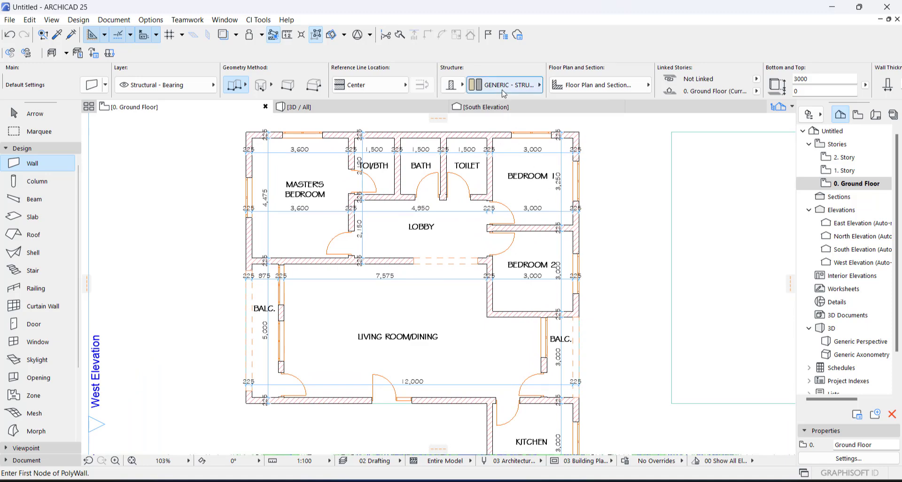
{"action": "scroll", "coordinate": [393, 318], "scroll_direction": "down", "scroll_amount": 1}
{"action": "scroll", "coordinate": [393, 318], "scroll_direction": "down", "scroll_amount": 1}
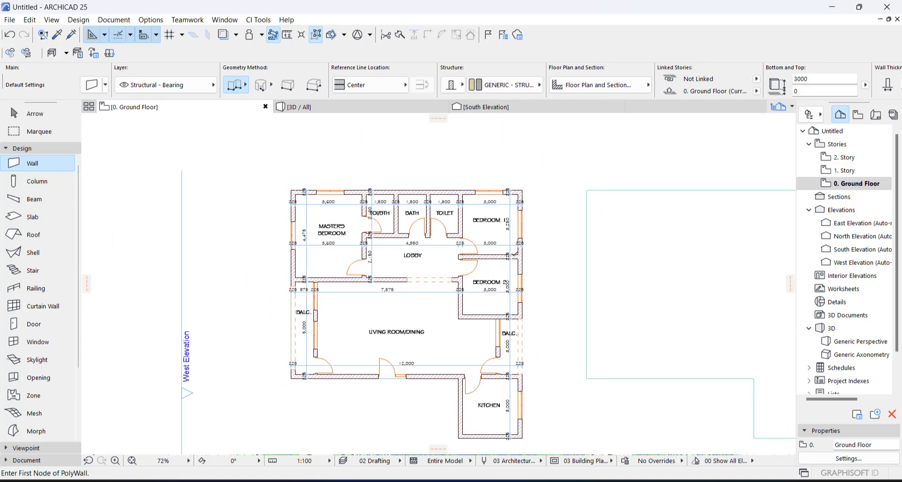
Select only the walls on the ground floor and set their building material to ST-00 GENERIC - STRUCTURAL.
{"action": "key", "text": "Escape"}
{"action": "key", "text": "ctrl+a"}
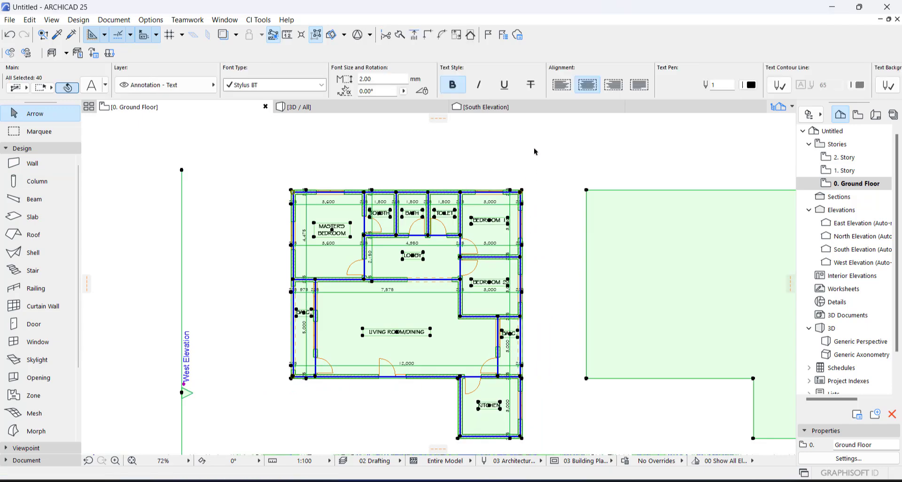
{"action": "left_click", "coordinate": [329, 156]}
{"action": "left_click", "coordinate": [32, 168]}
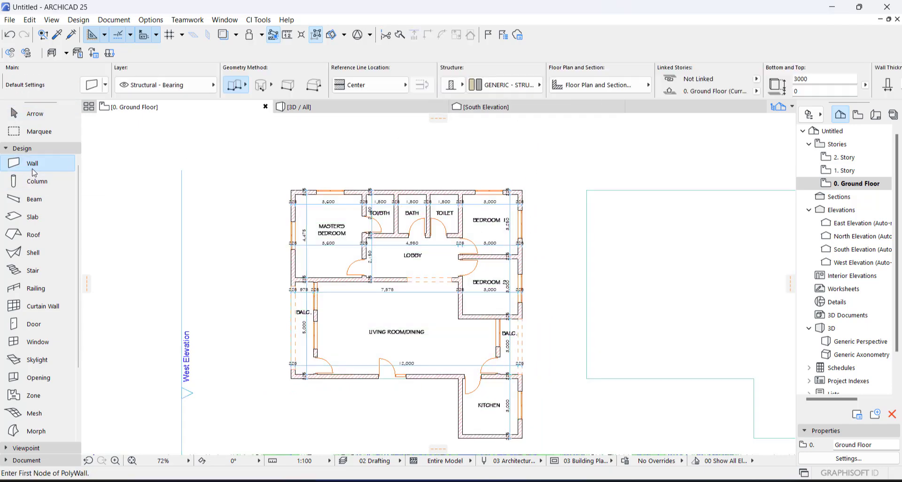
{"action": "key", "text": "ctrl+a"}
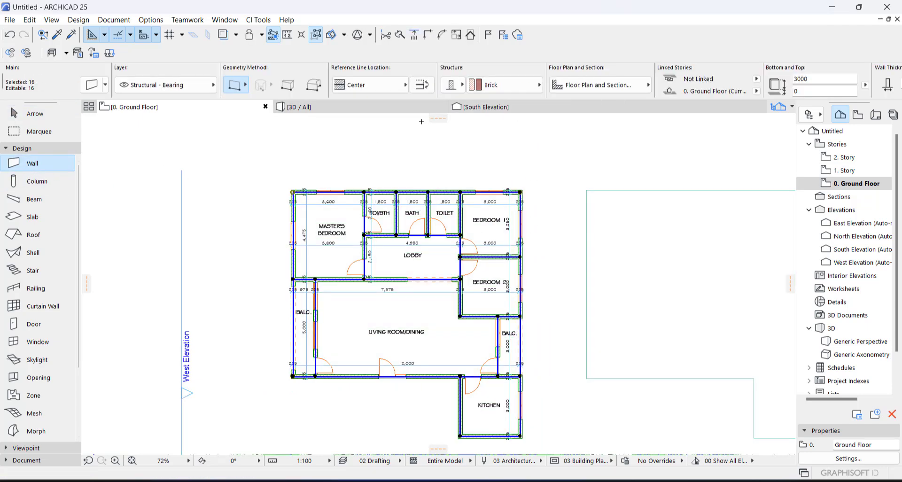
{"action": "left_click", "coordinate": [502, 84]}
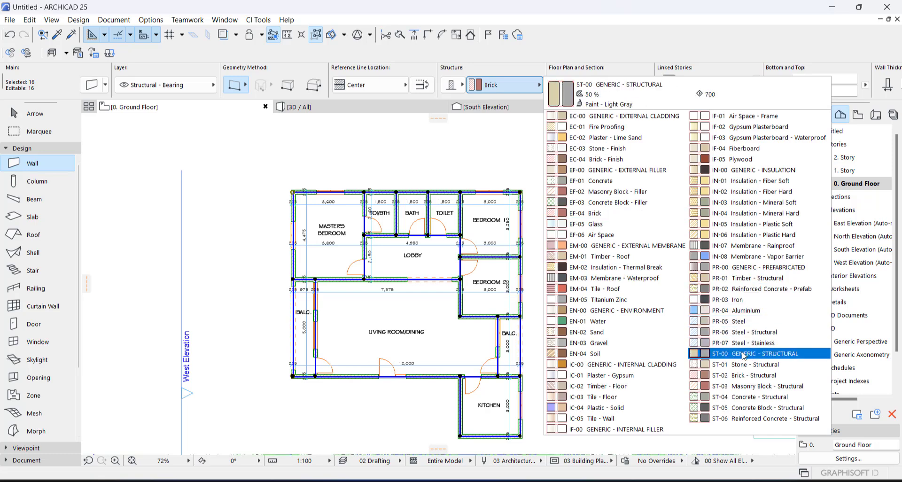
{"action": "left_click", "coordinate": [758, 354]}
{"action": "scroll", "coordinate": [564, 254], "scroll_direction": "up", "scroll_amount": 4}
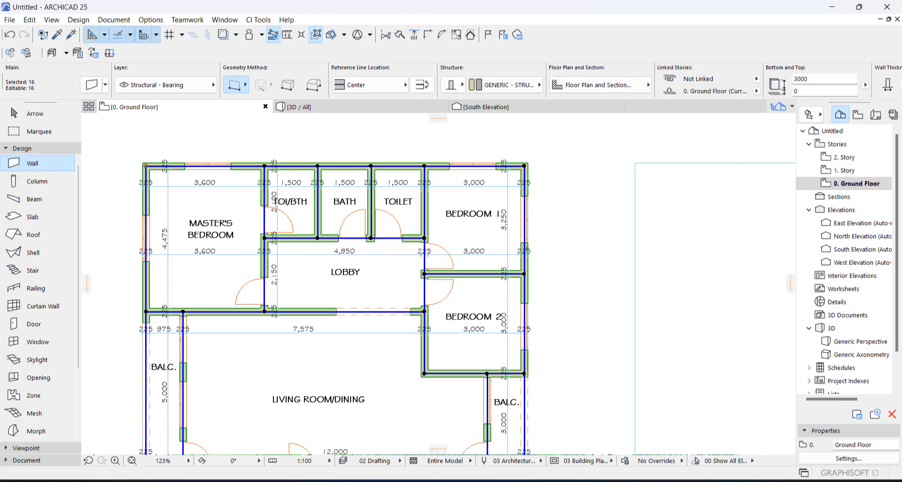
{"action": "key", "text": "Escape"}
Delete the separate L-shaped outline east of the floor plan.
{"action": "scroll", "coordinate": [443, 202], "scroll_direction": "down", "scroll_amount": 3}
{"action": "middle_click_drag", "start_coordinate": [454, 246], "coordinate": [406, 216]}
{"action": "key", "text": "Escape"}
{"action": "scroll", "coordinate": [420, 258], "scroll_direction": "down", "scroll_amount": 2}
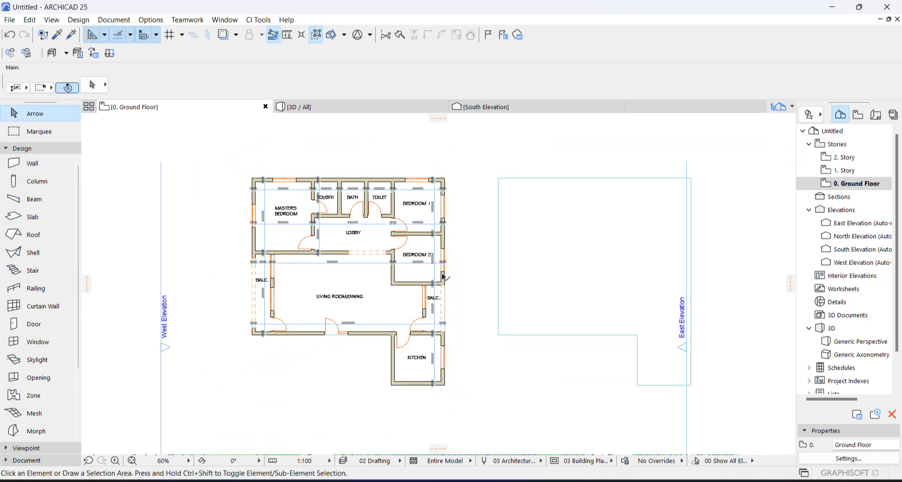
{"action": "left_click", "coordinate": [521, 296]}
{"action": "key", "text": "Delete"}
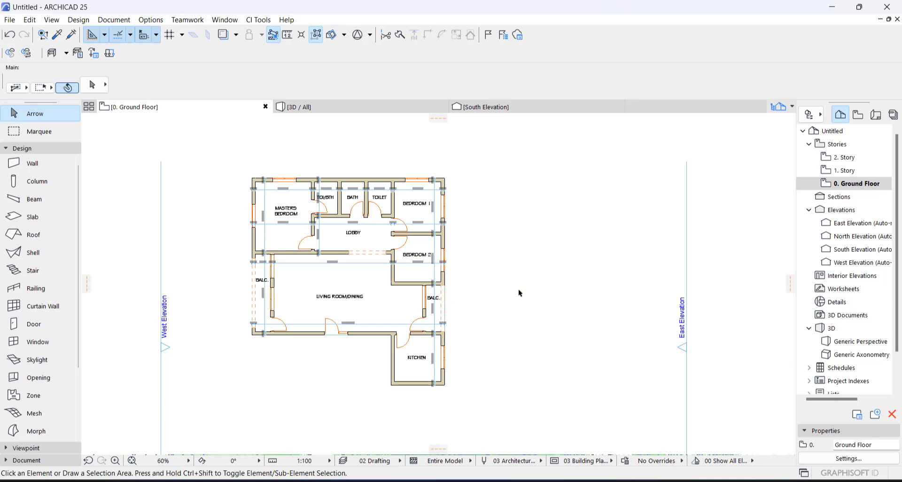
{"action": "scroll", "coordinate": [372, 331], "scroll_direction": "up", "scroll_amount": 3}
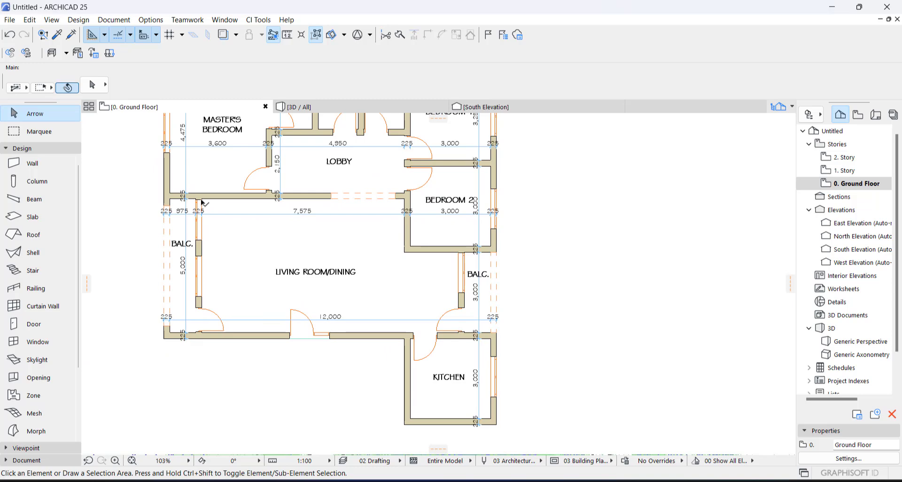